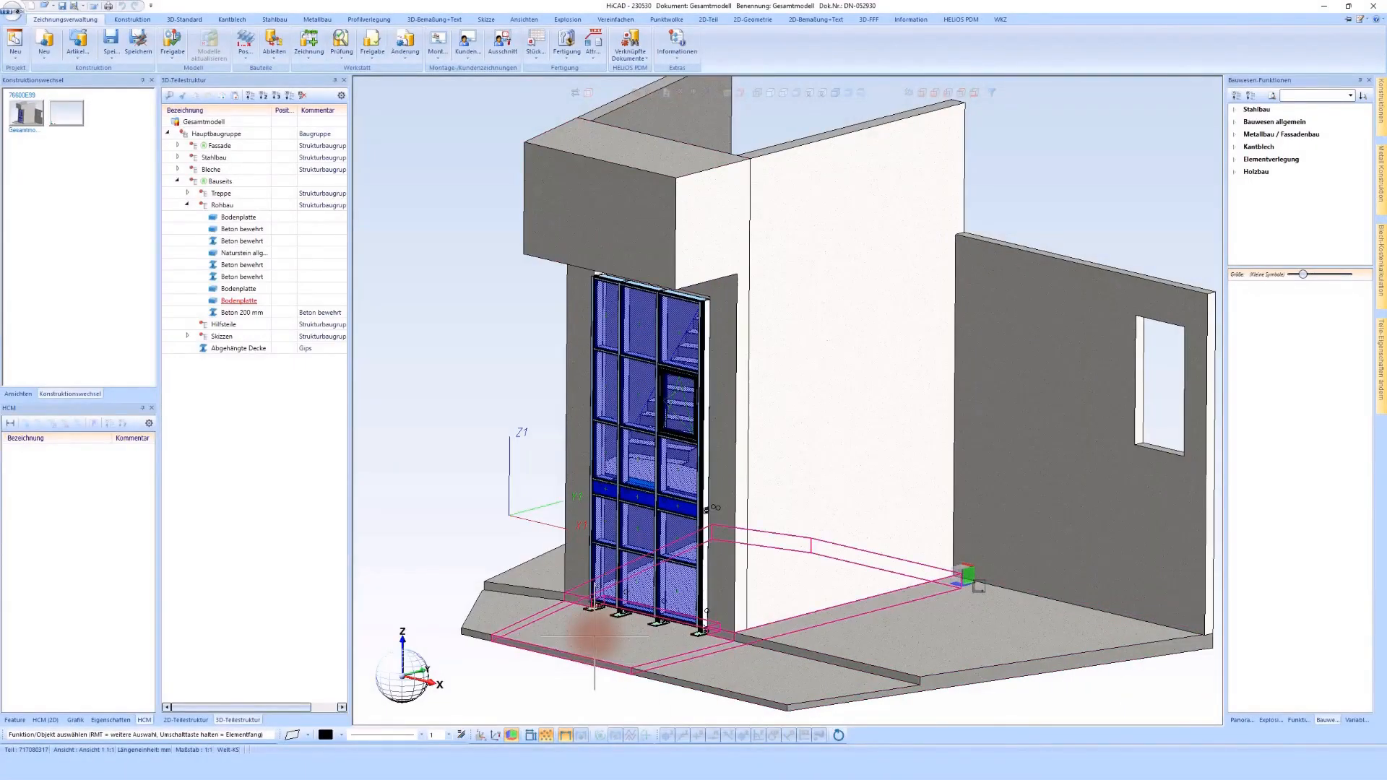
Step: Examine the foot of the entrance facade and its base brackets on the floor slab in the 3D model
{"action": "left_click", "coordinate": [625, 630]}
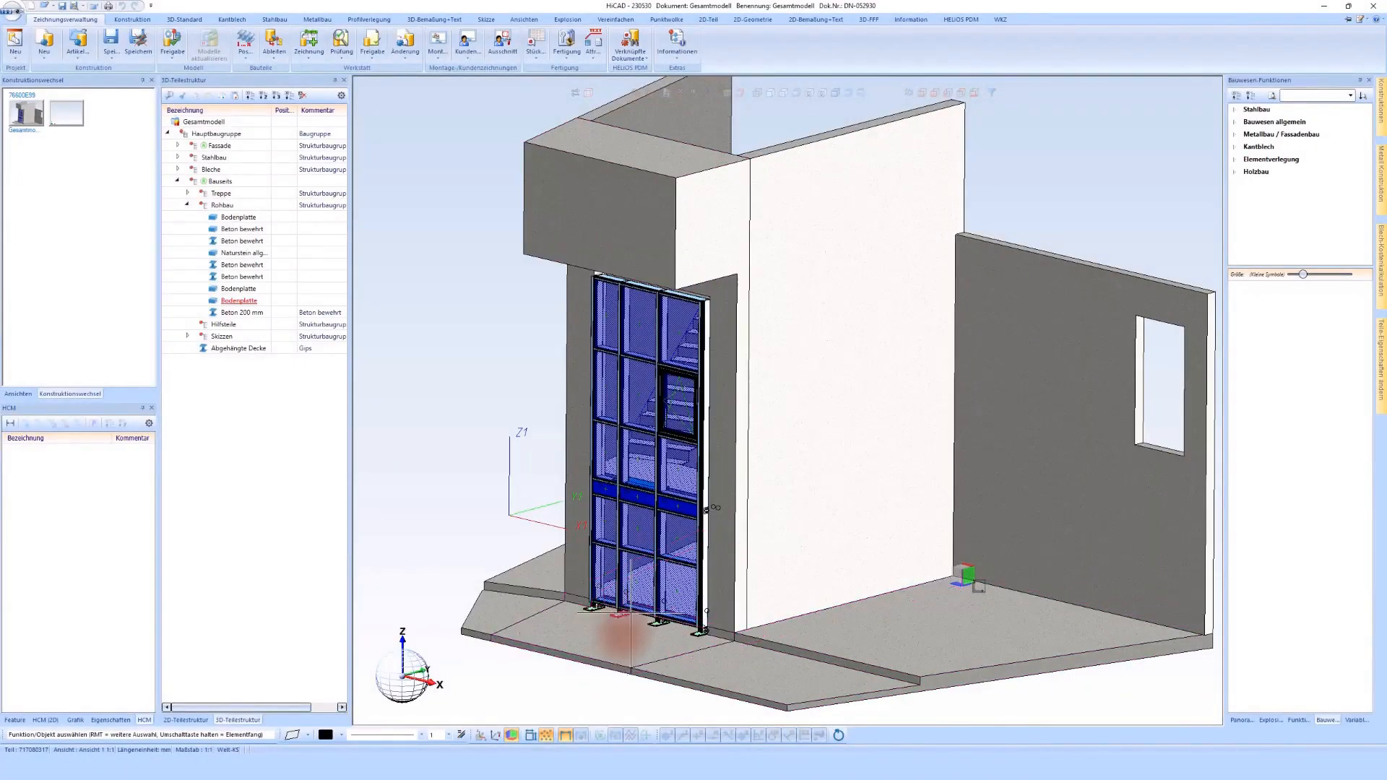
{"action": "left_click", "coordinate": [639, 600]}
{"action": "middle_click_drag", "start_coordinate": [640, 600], "coordinate": [640, 600]}
{"action": "scroll", "coordinate": [640, 601], "scroll_direction": "up", "scroll_amount": 3}
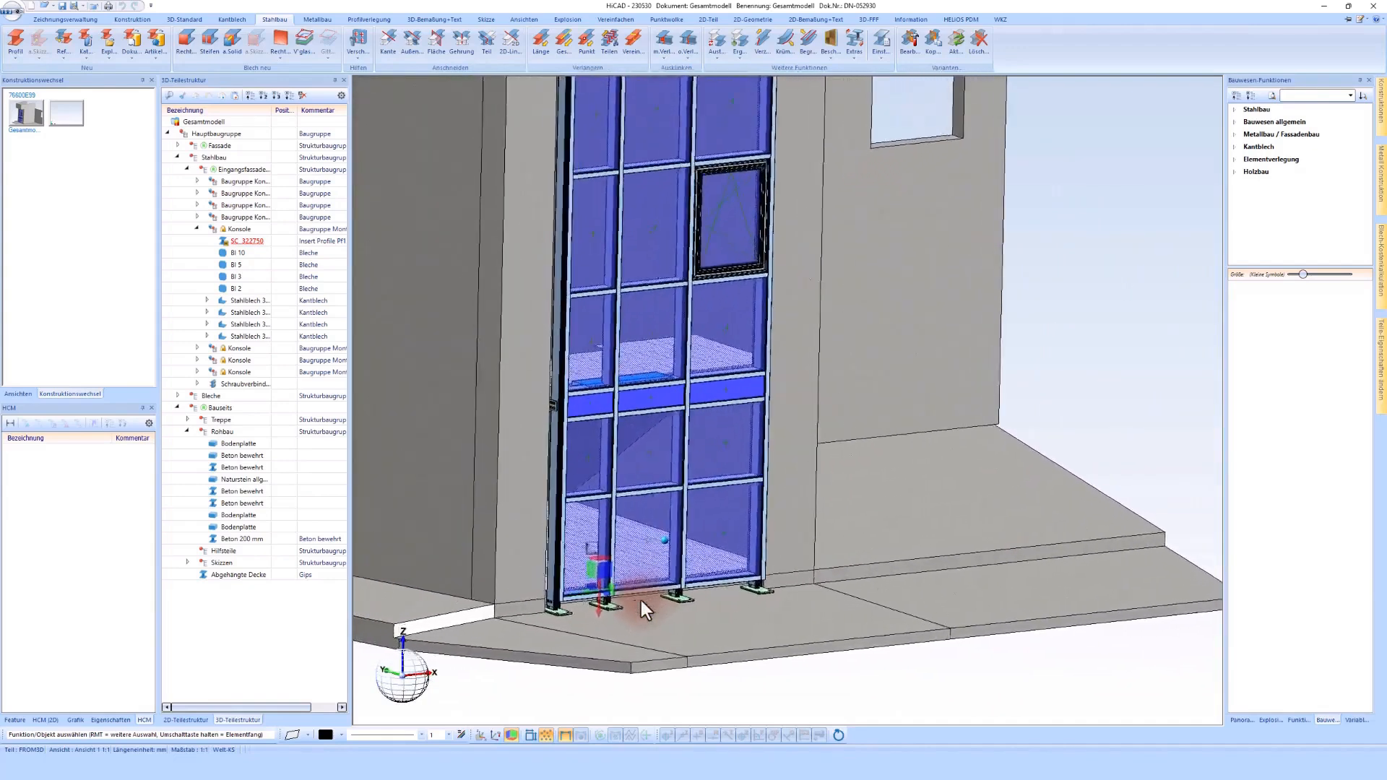
{"action": "scroll", "coordinate": [640, 601], "scroll_direction": "up", "scroll_amount": 1}
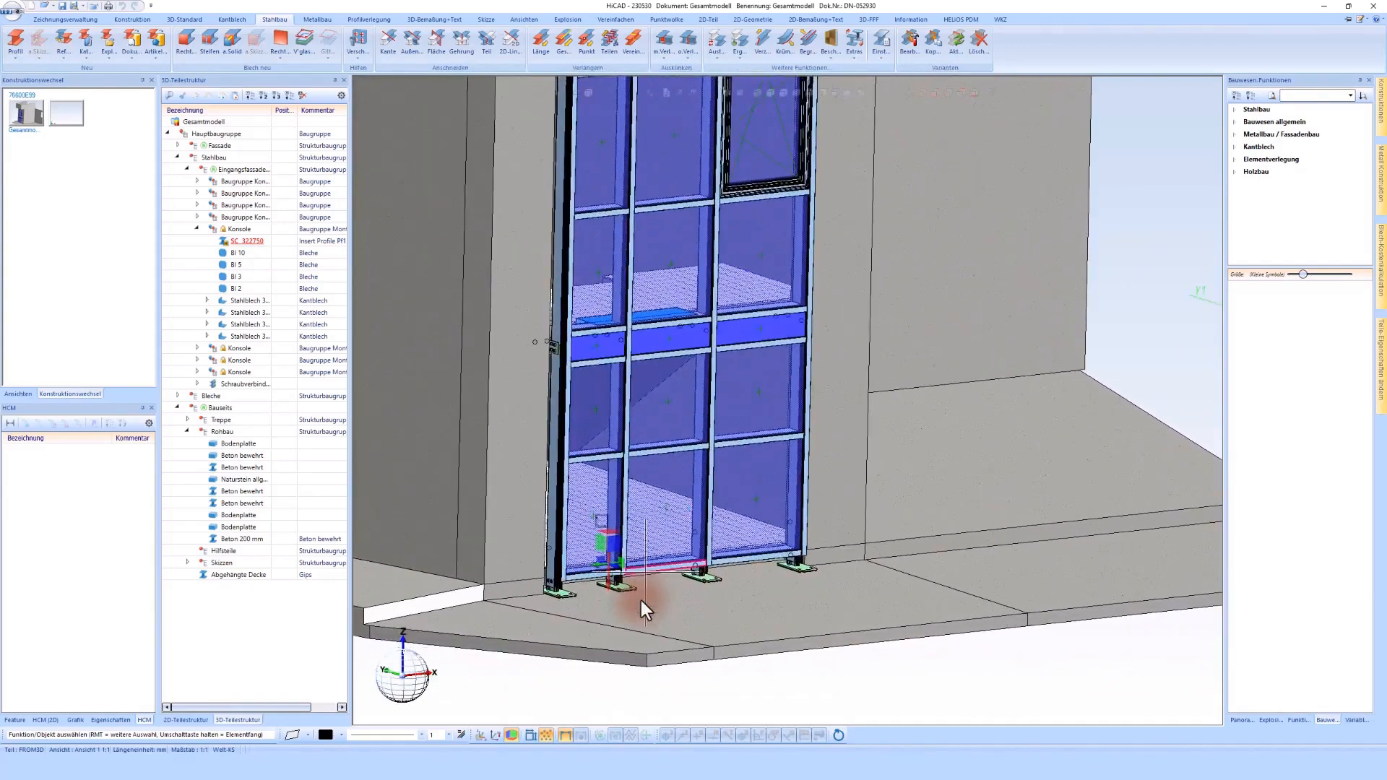
{"action": "scroll", "coordinate": [640, 600], "scroll_direction": "up", "scroll_amount": 2}
{"action": "scroll", "coordinate": [640, 601], "scroll_direction": "up", "scroll_amount": 3}
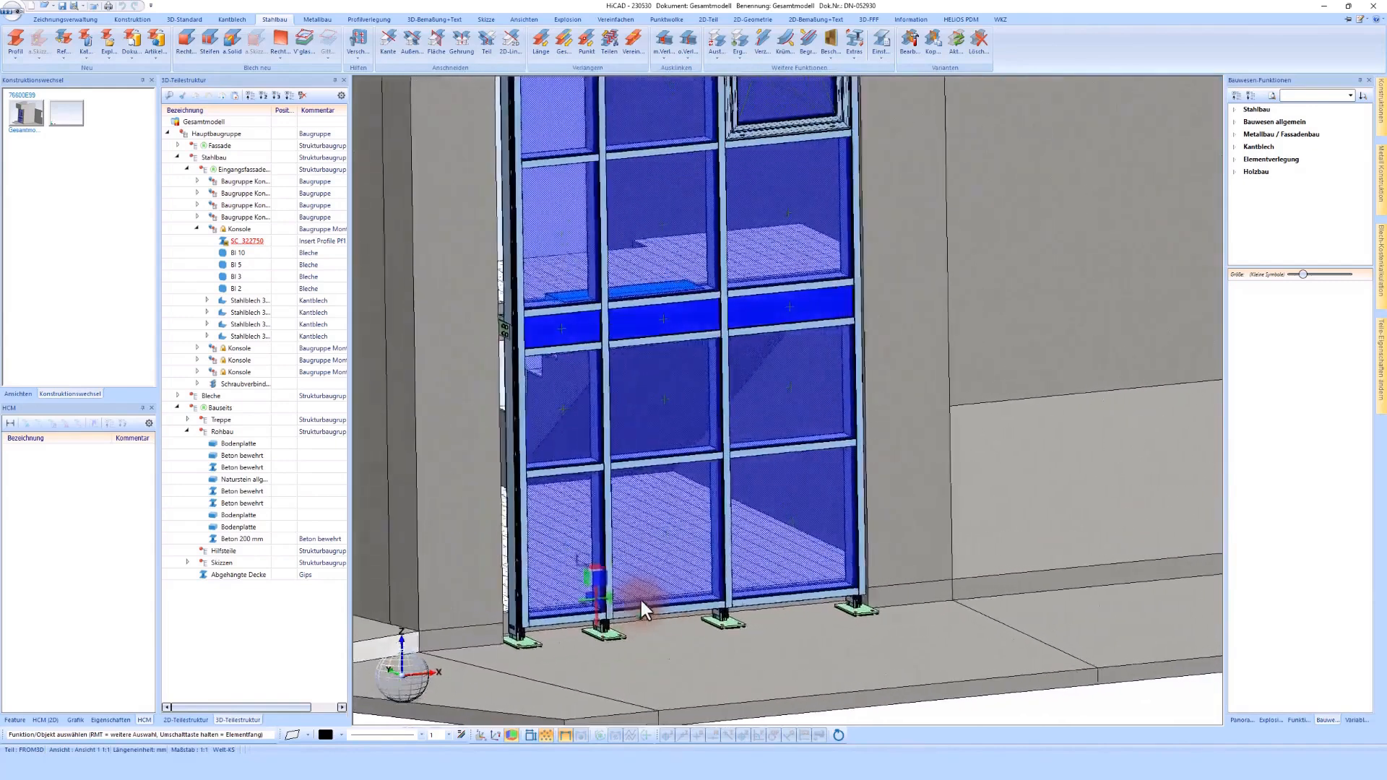
{"action": "scroll", "coordinate": [614, 346], "scroll_direction": "up", "scroll_amount": 3}
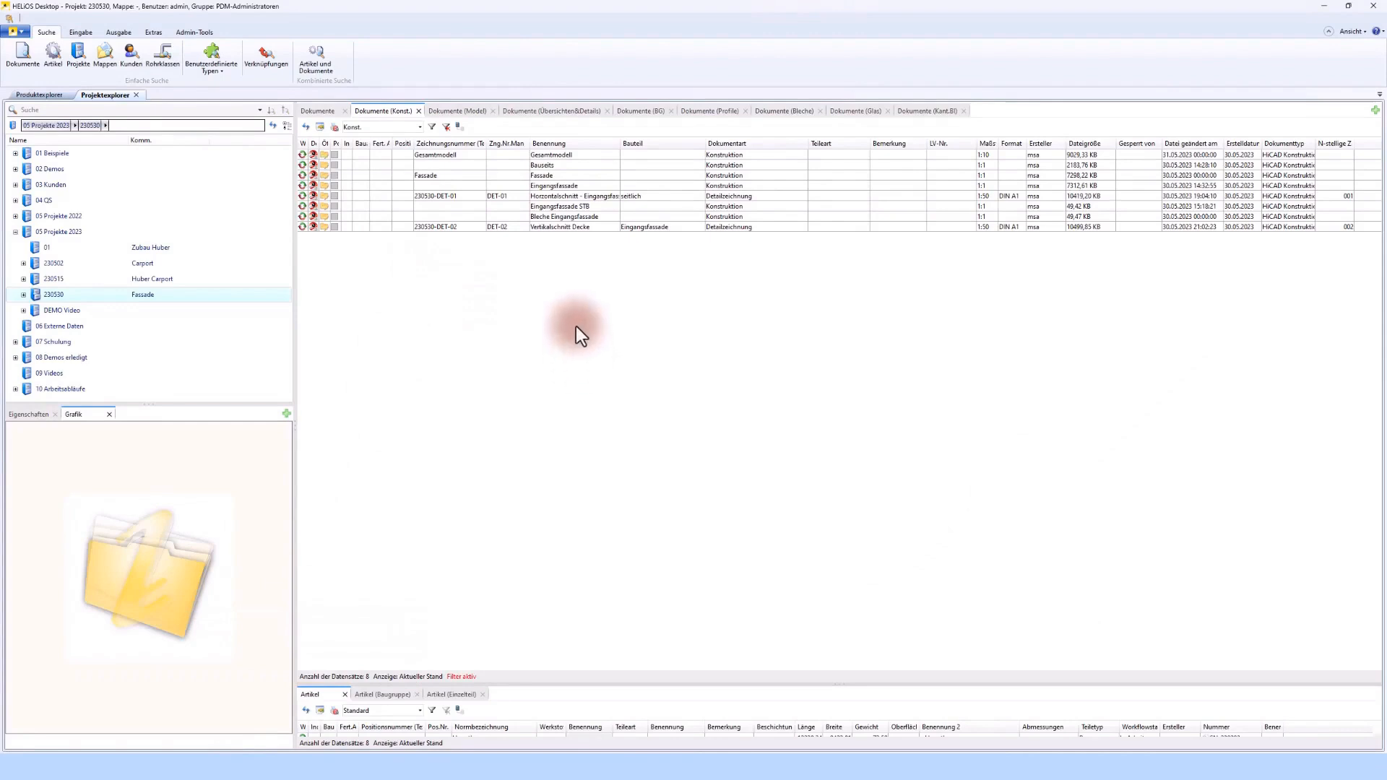
Step: Switch to HELIOS Desktop and open the drawing 230530-DET-02, Vertikalschnitt Decke, from the project's Übersichten&Details documents
{"action": "left_click", "coordinate": [549, 114]}
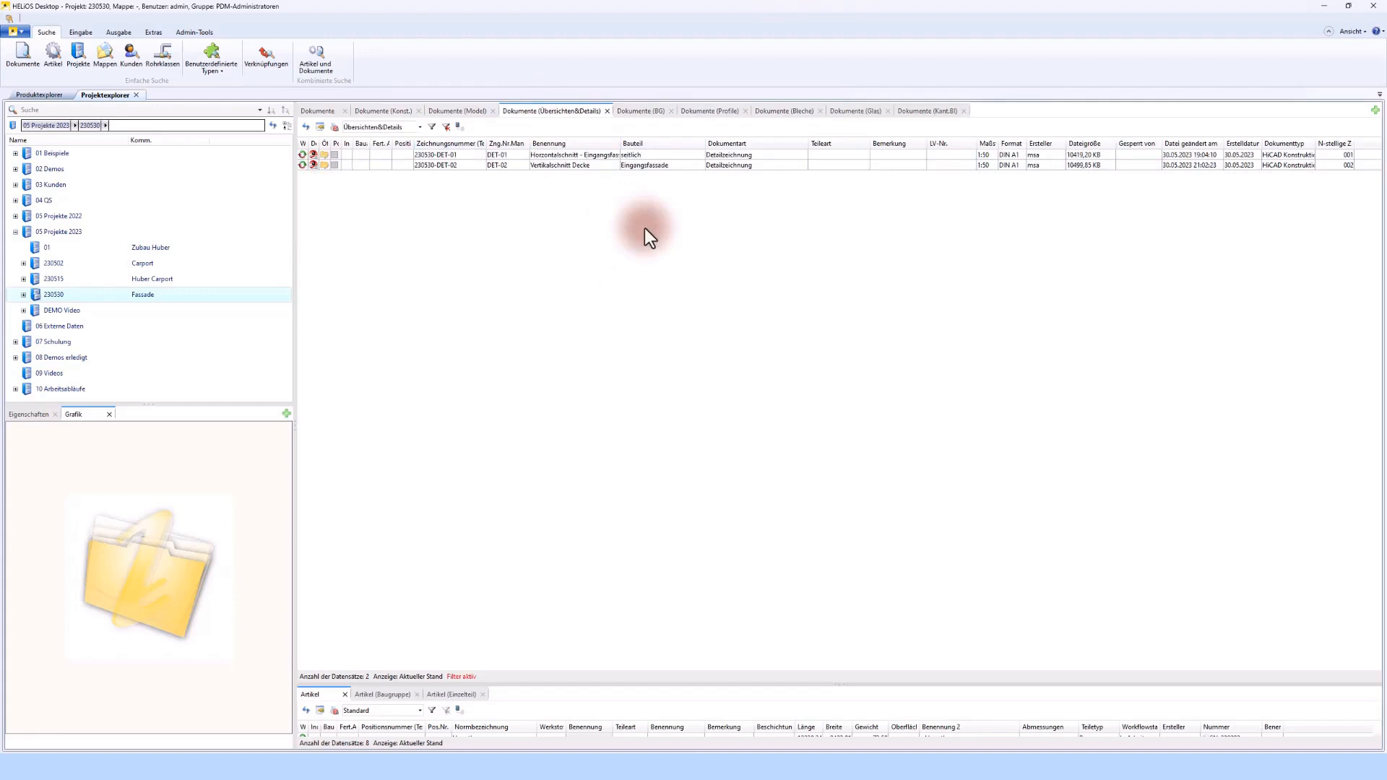
{"action": "left_click", "coordinate": [461, 167]}
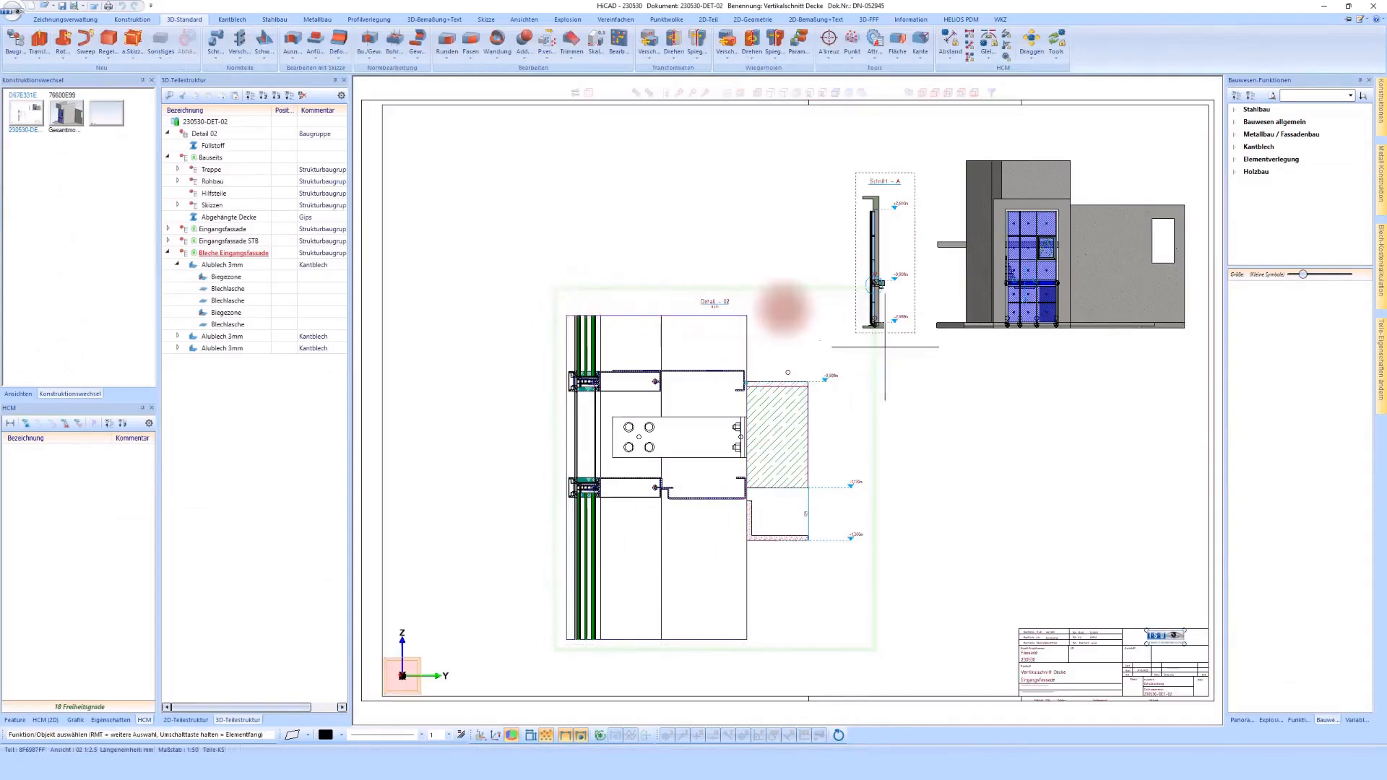
{"action": "scroll", "coordinate": [888, 307], "scroll_direction": "up", "scroll_amount": 6}
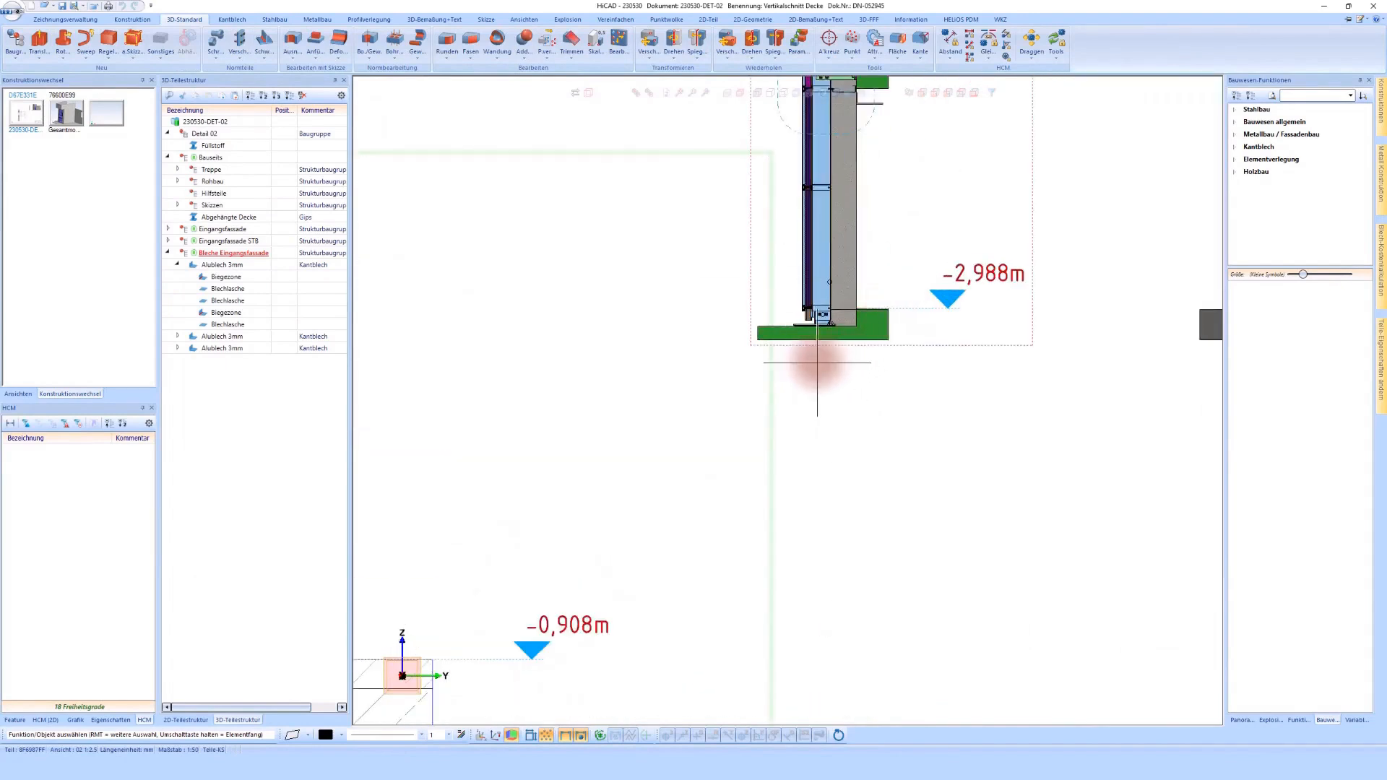
{"action": "scroll", "coordinate": [817, 363], "scroll_direction": "down", "scroll_amount": 5}
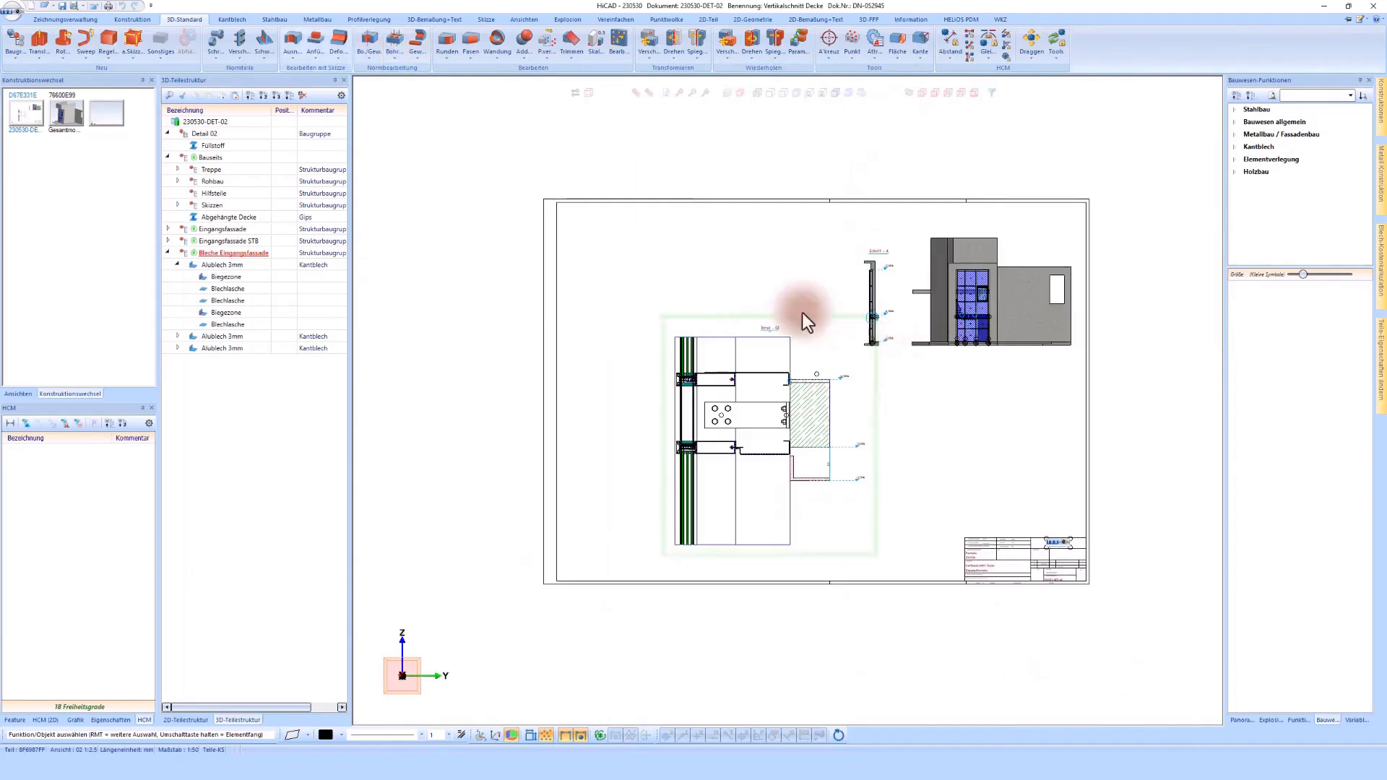
Step: Start saving the drawing as a new HELIOS document, with Positionierung off and Zng.Vorlage set to DET-03
{"action": "left_click", "coordinate": [88, 21]}
{"action": "left_click", "coordinate": [111, 58]}
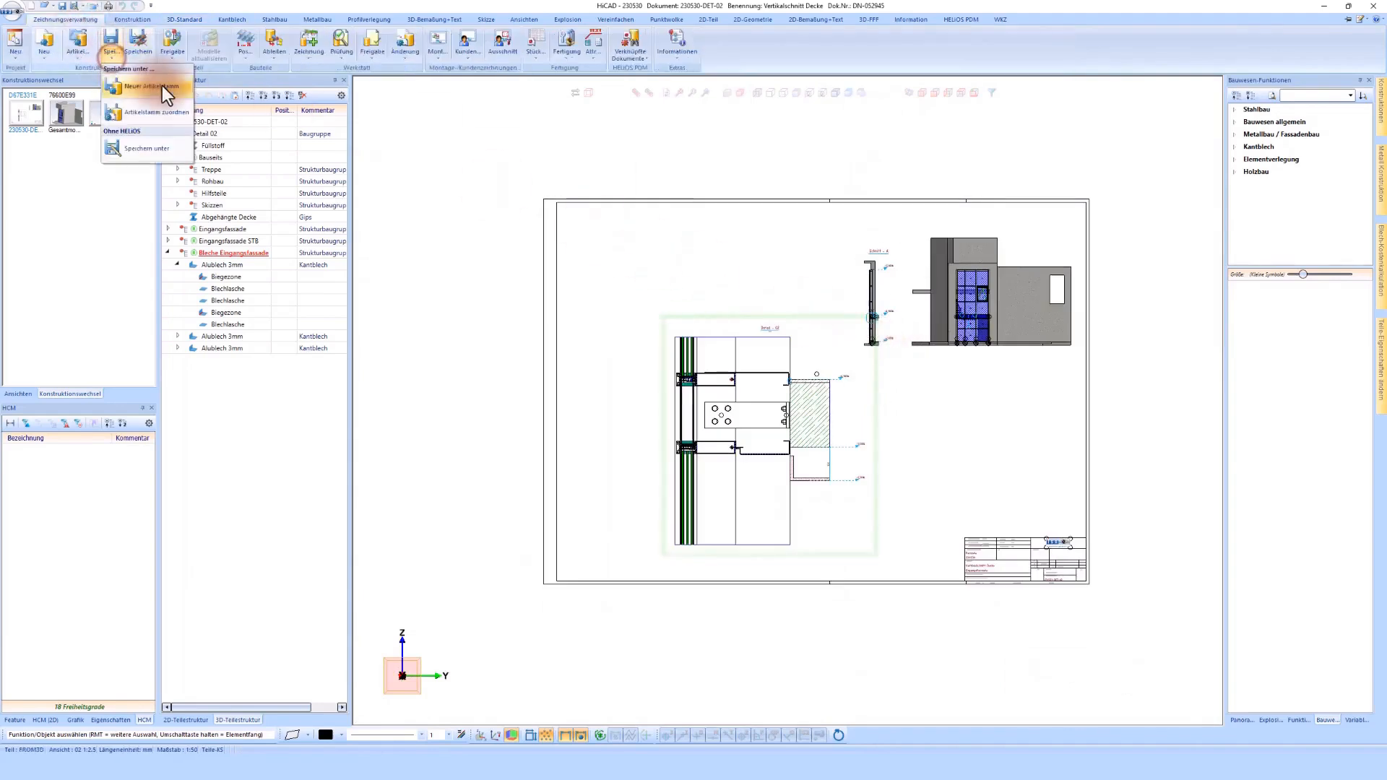
{"action": "left_click", "coordinate": [162, 85]}
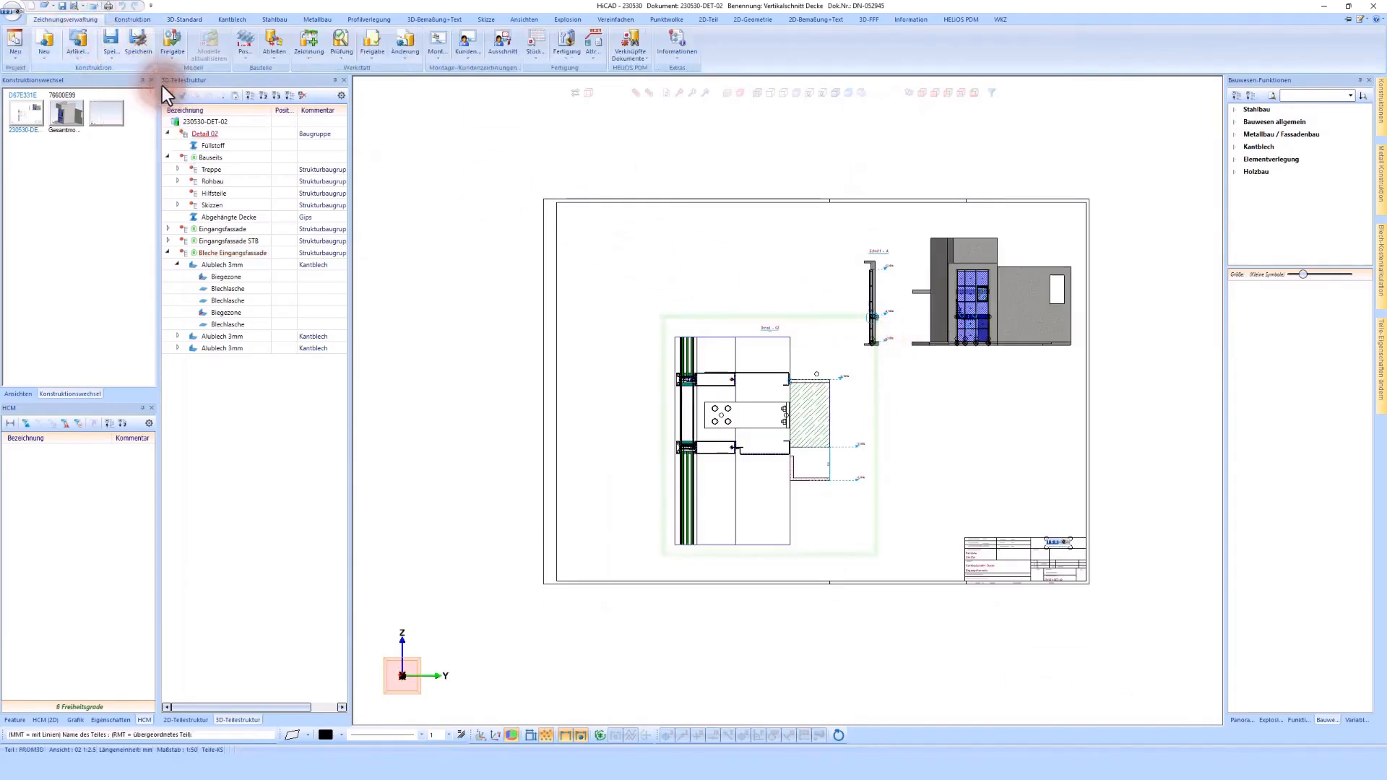
{"action": "left_click", "coordinate": [695, 541]}
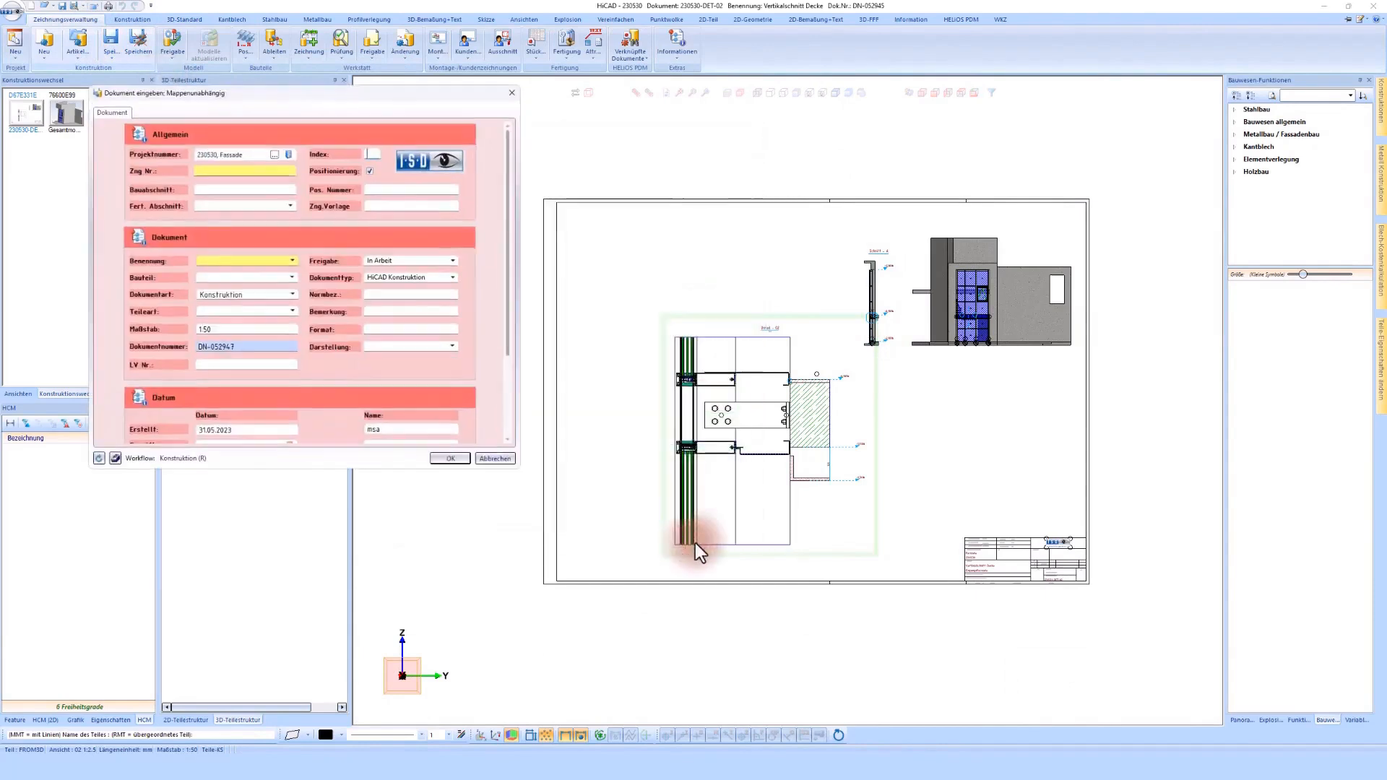
{"action": "left_click", "coordinate": [370, 171]}
{"action": "left_click", "coordinate": [371, 205]}
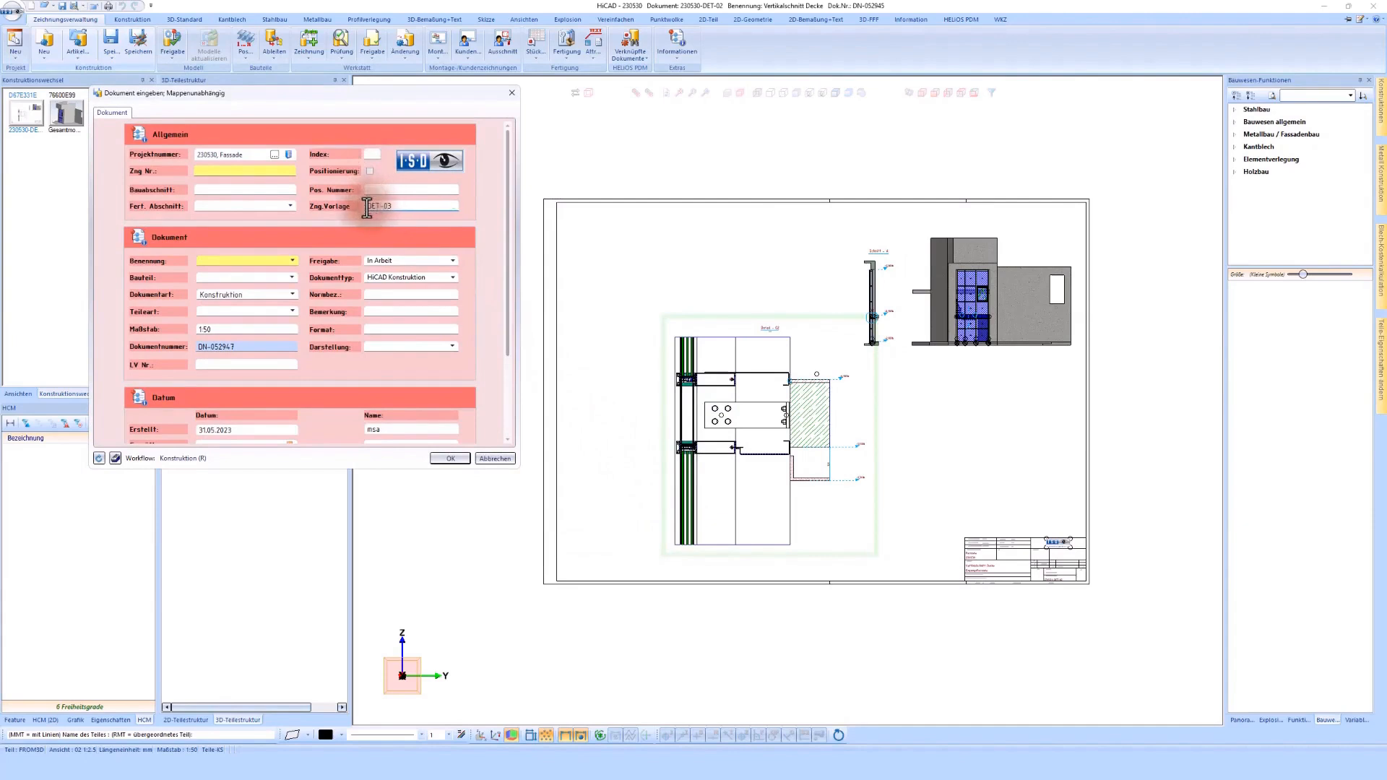
Step: Set Benennung to Fussbodenanschluss and Dokumentart to Detailzeichnung, and save the new document
{"action": "left_click", "coordinate": [227, 260]}
{"action": "type", "text": "r"}
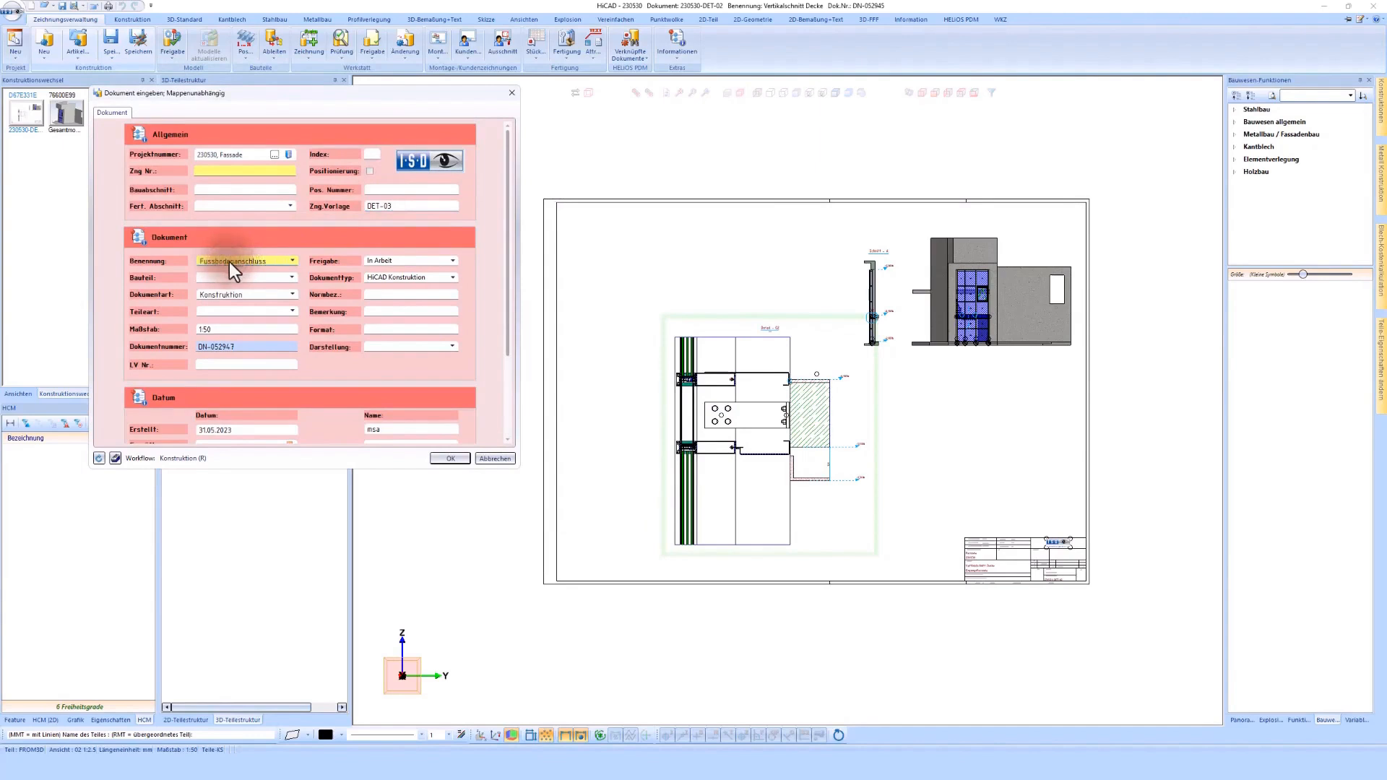
{"action": "left_click", "coordinate": [291, 295]}
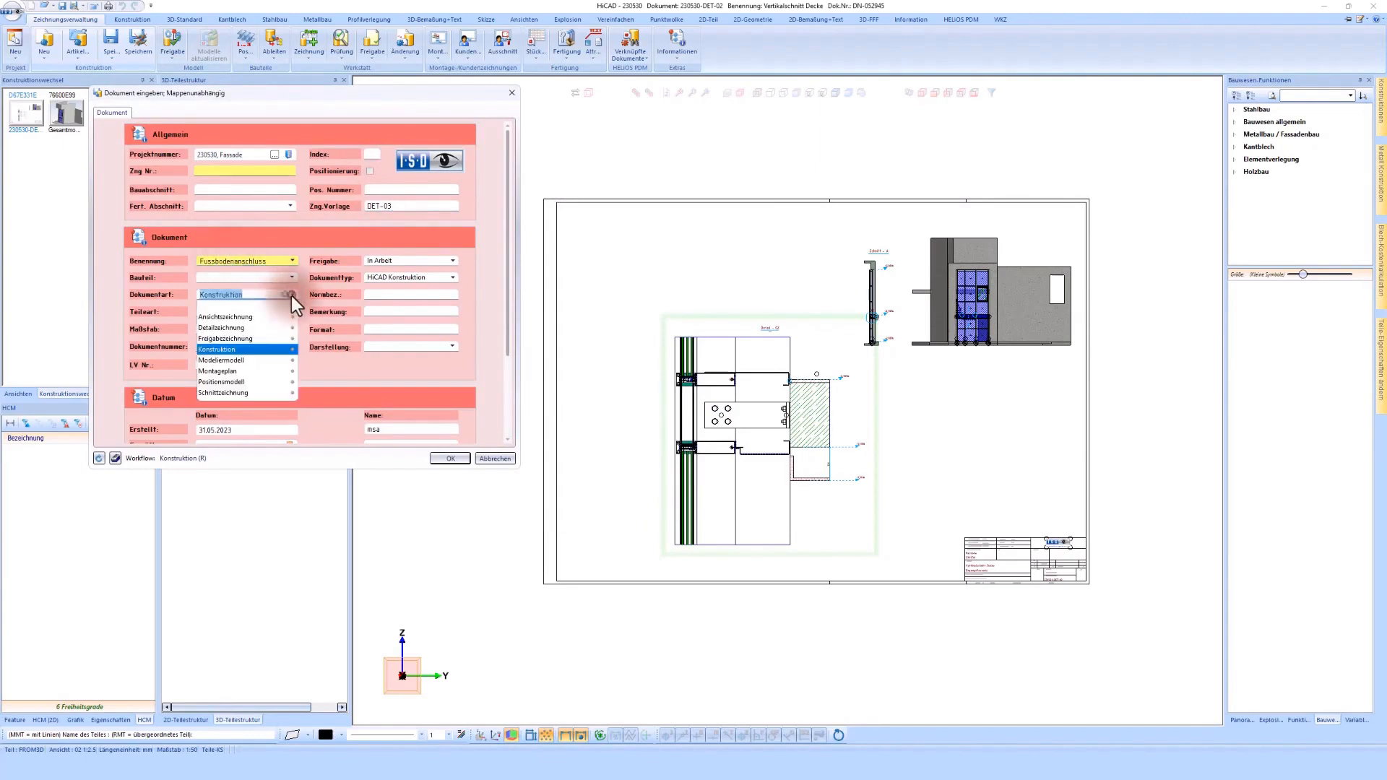
{"action": "left_click", "coordinate": [219, 328]}
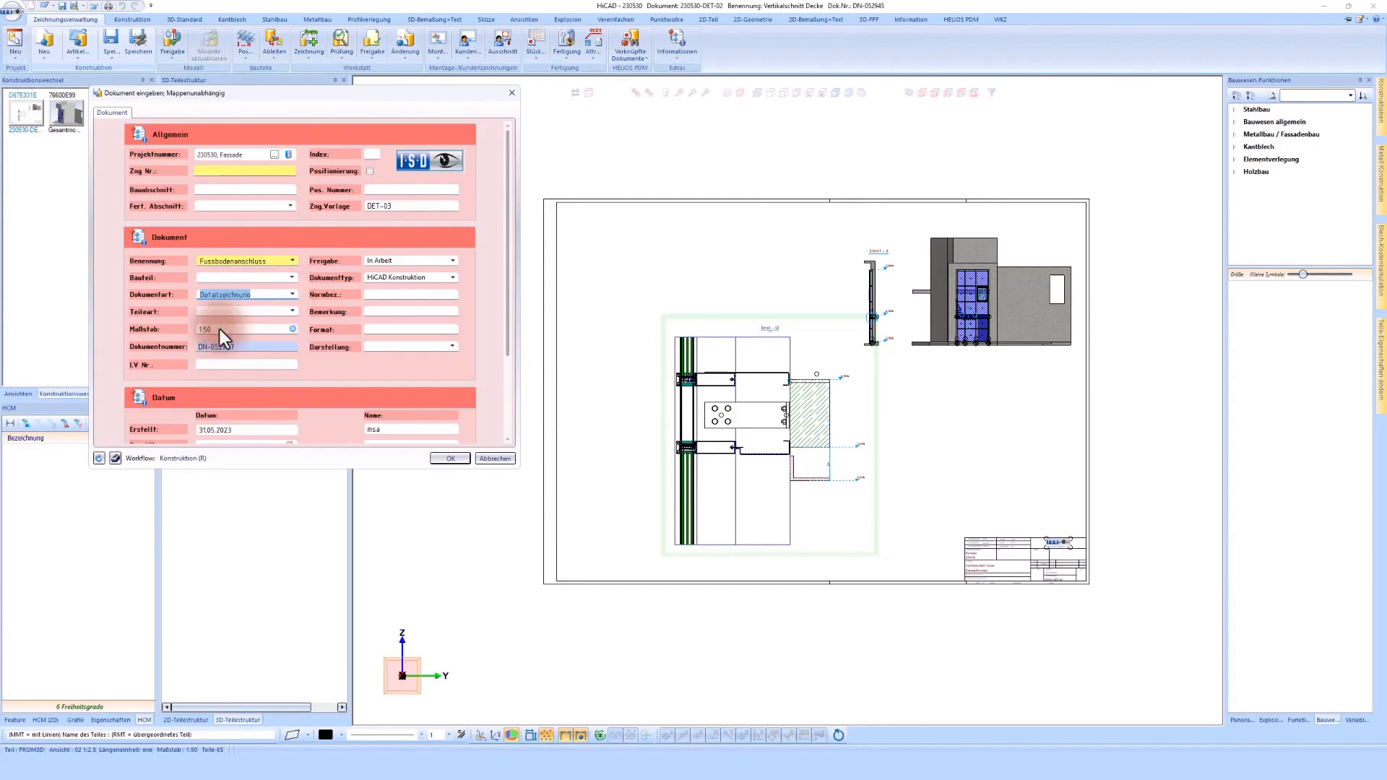
{"action": "left_click", "coordinate": [450, 459]}
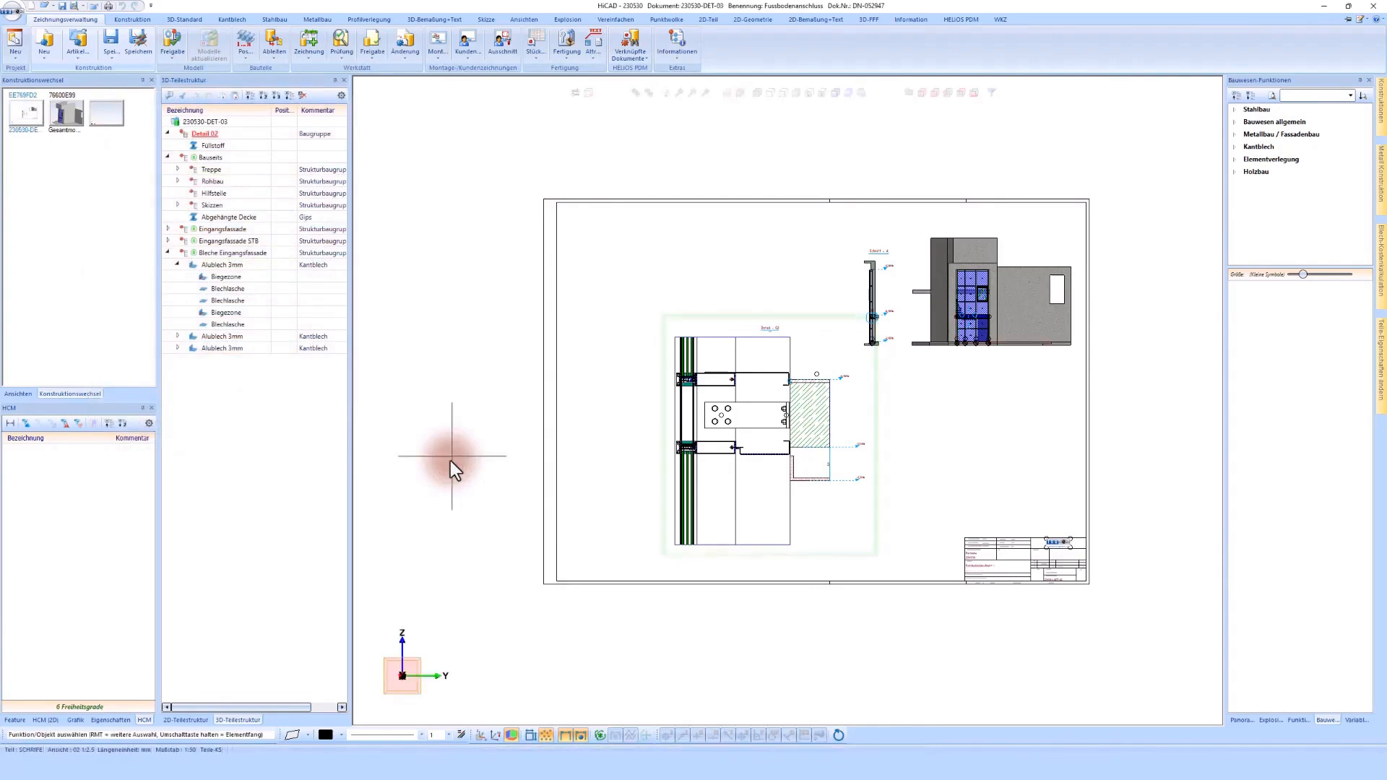
Step: Change the Sachnummer of the drawing's main assembly to Detail 03
{"action": "left_click", "coordinate": [205, 134]}
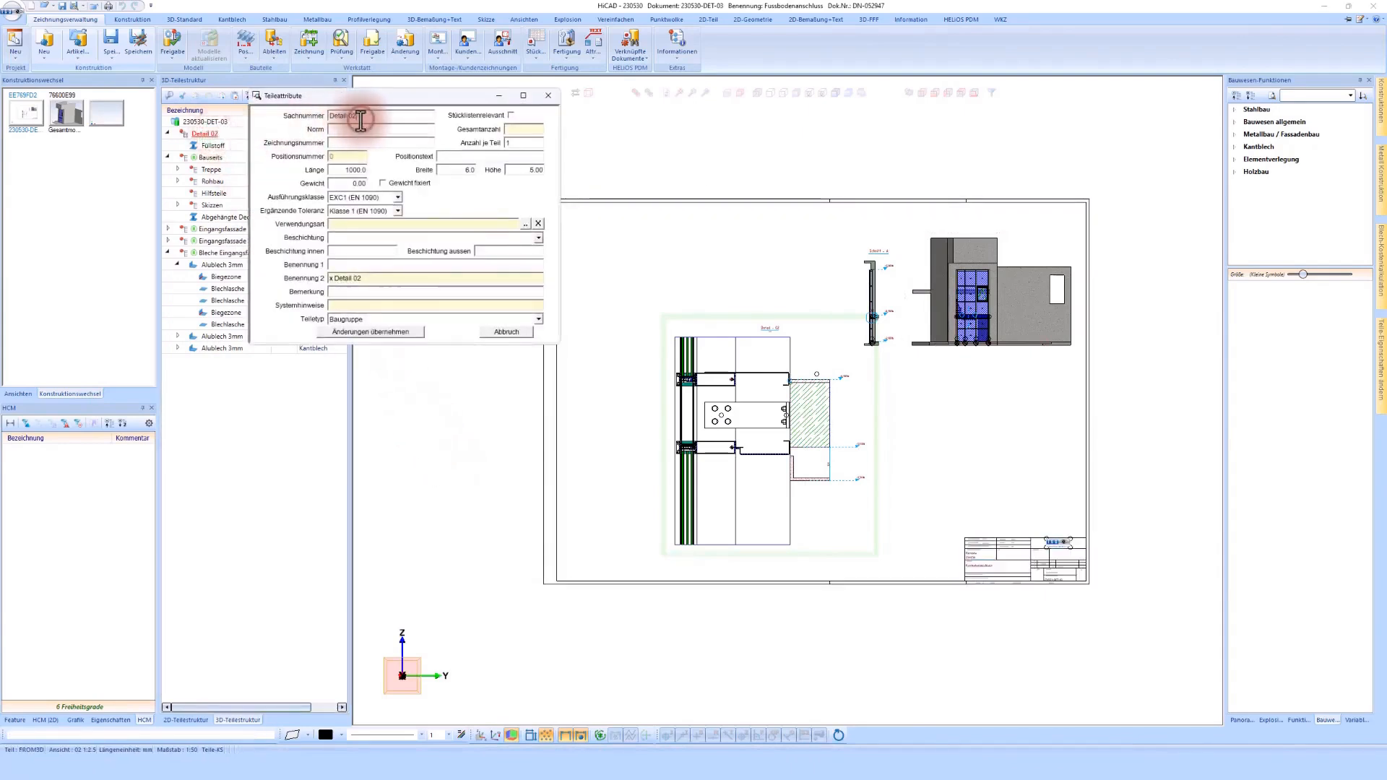
{"action": "left_click", "coordinate": [406, 333]}
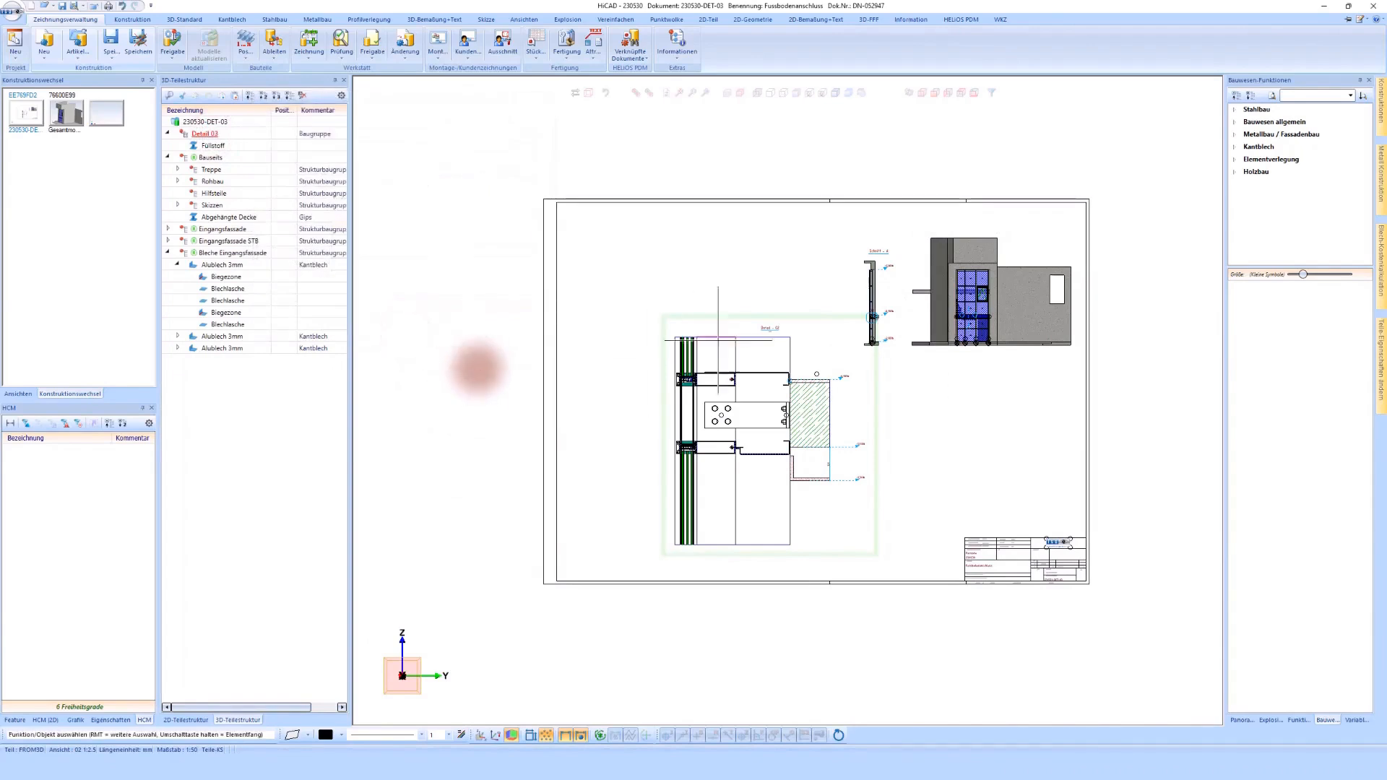
Step: Edit the detail view marked in section A and move its square clipping frame down to the floor connection at the facade's foot
{"action": "scroll", "coordinate": [872, 318], "scroll_direction": "up", "scroll_amount": 5}
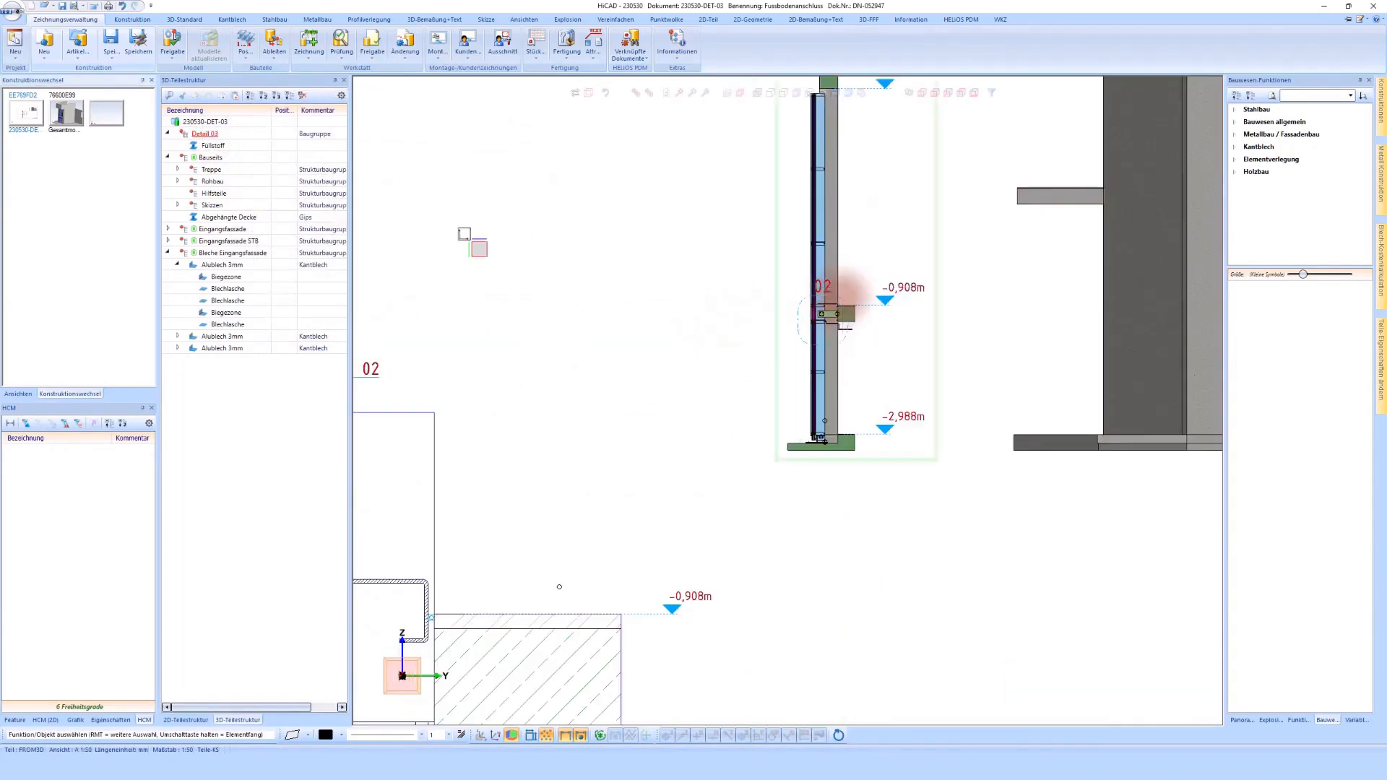
{"action": "right_click", "coordinate": [842, 297]}
{"action": "left_click", "coordinate": [890, 309]}
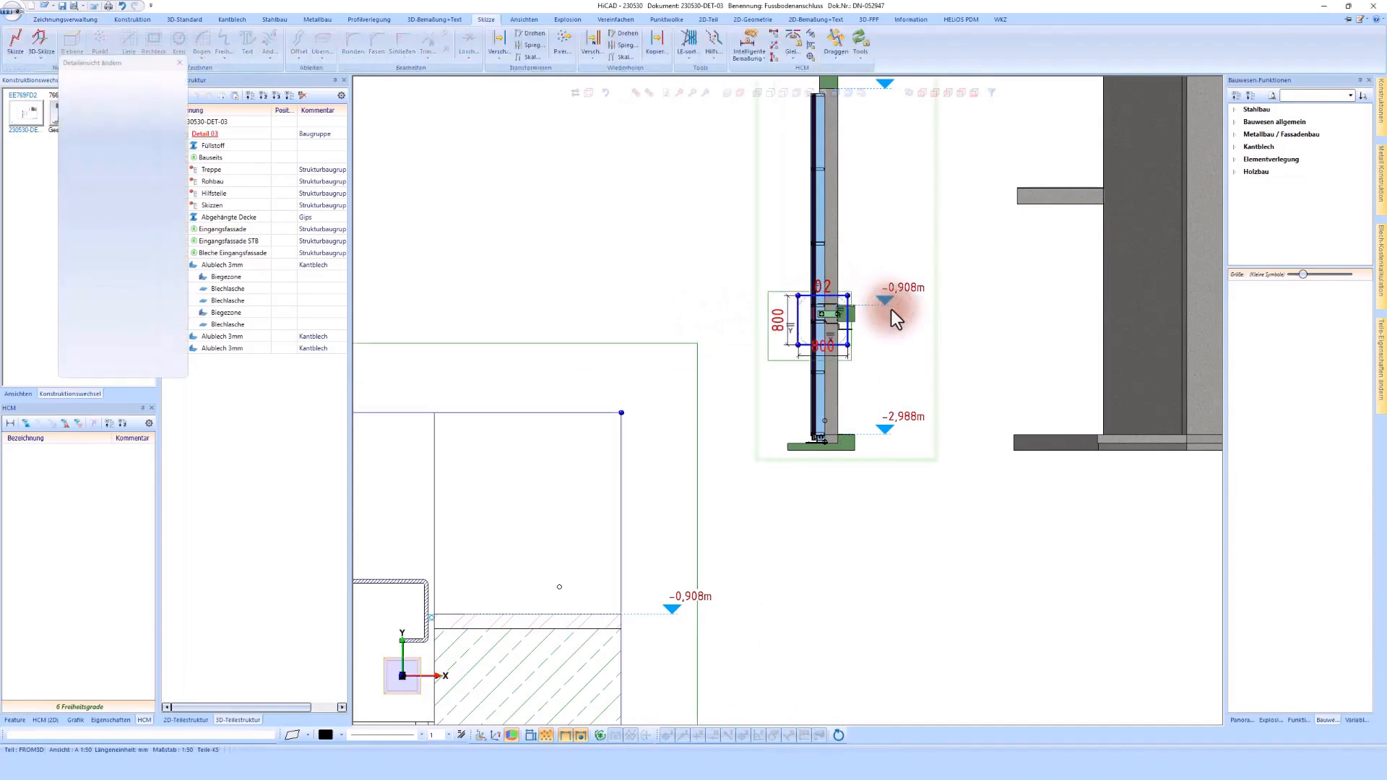
{"action": "left_click", "coordinate": [835, 37]}
{"action": "scroll", "coordinate": [847, 337], "scroll_direction": "up", "scroll_amount": 2}
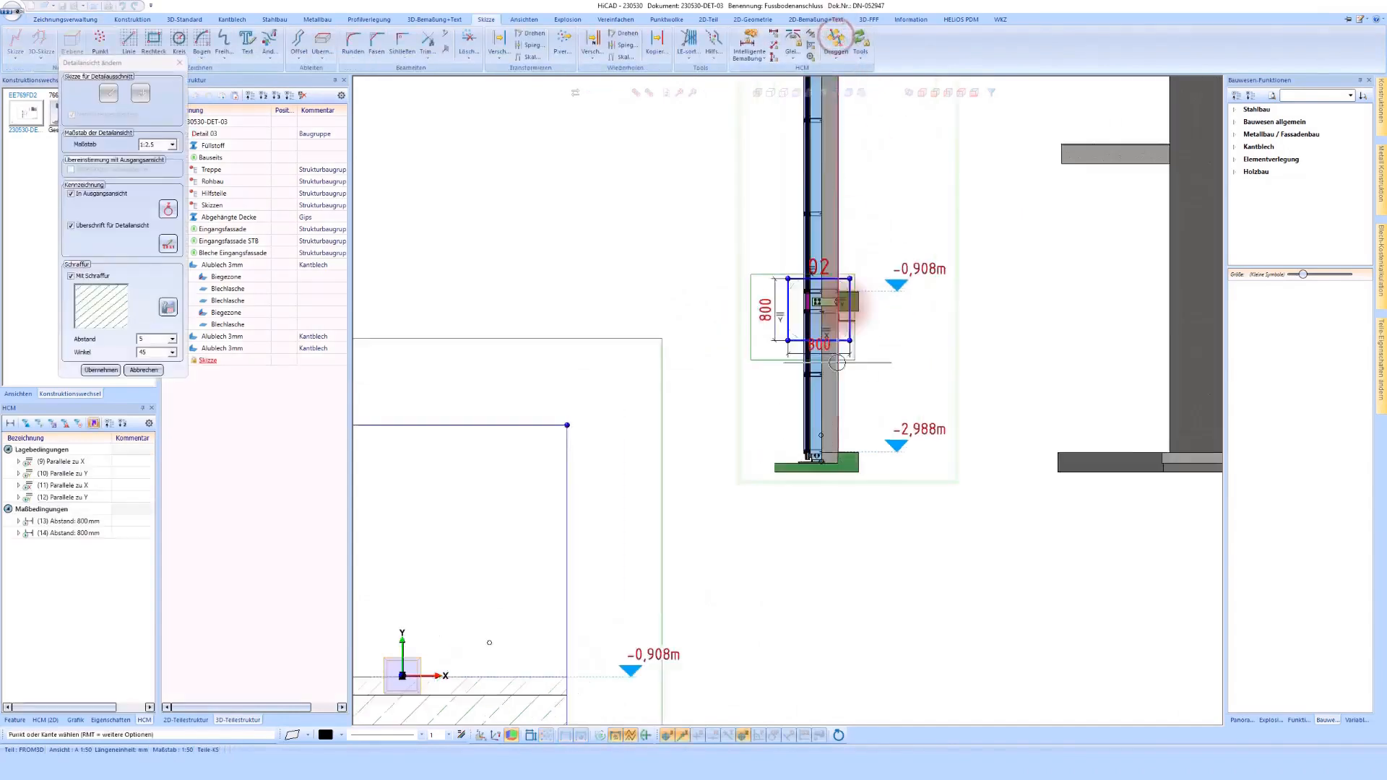
{"action": "left_click_drag", "start_coordinate": [844, 337], "coordinate": [866, 512]}
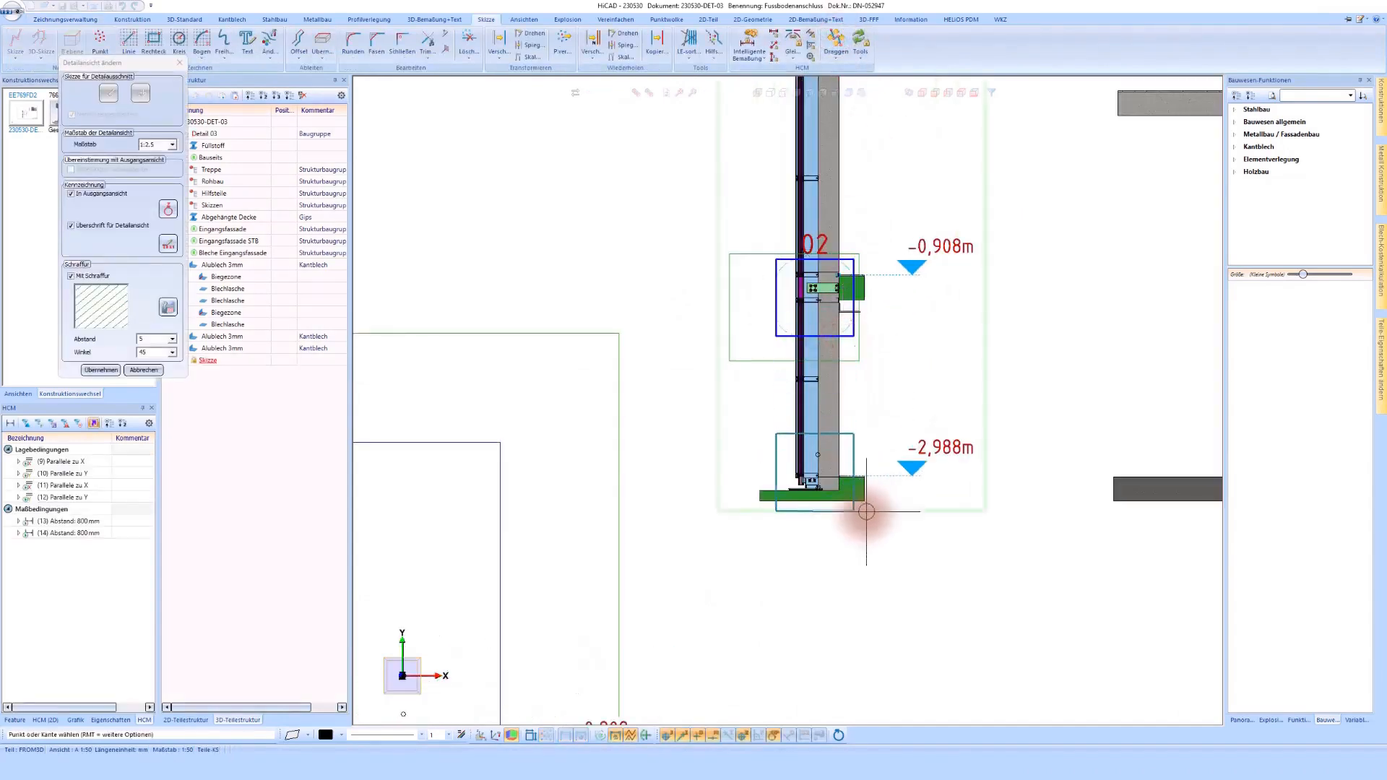
{"action": "left_click", "coordinate": [865, 515]}
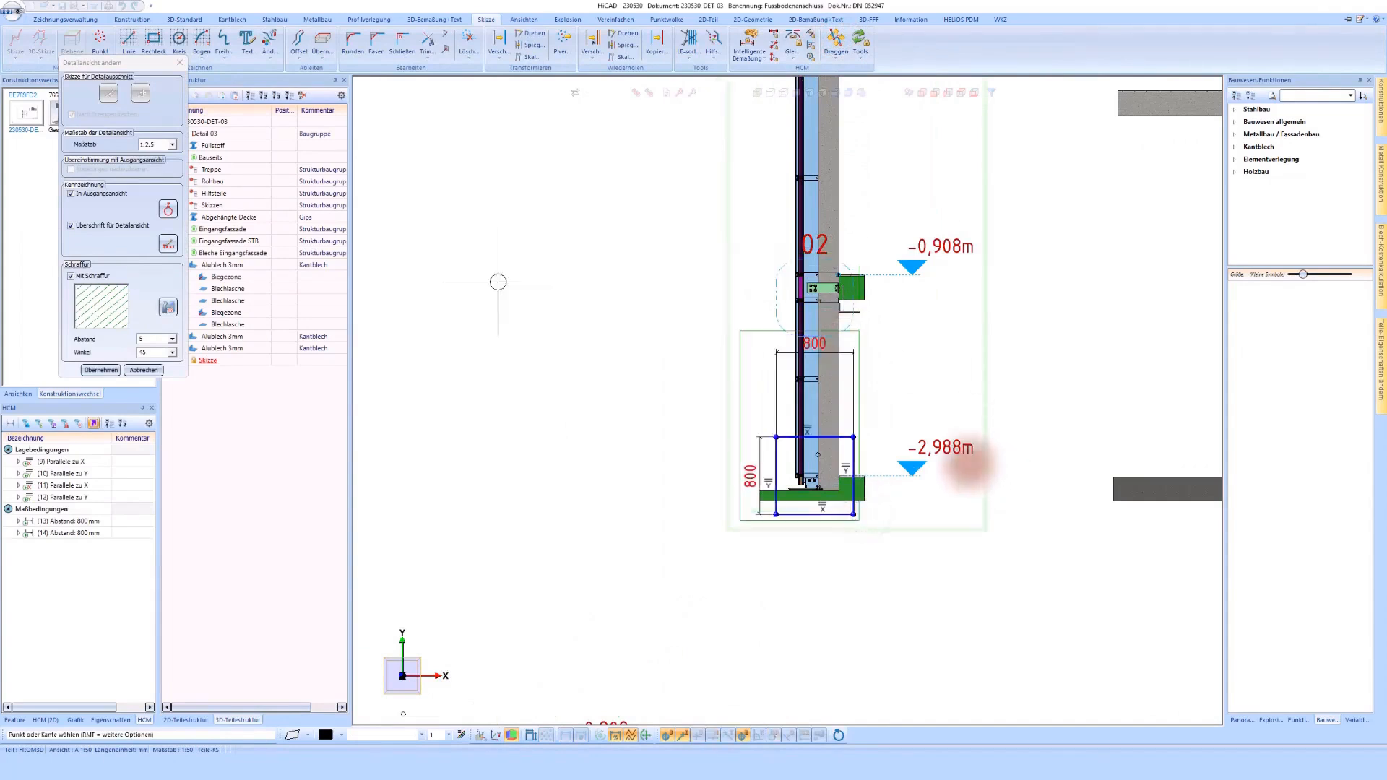
Step: Set the detail's designation to 03 and apply the changes to the detail view
{"action": "left_click", "coordinate": [167, 209]}
{"action": "left_click", "coordinate": [233, 150]}
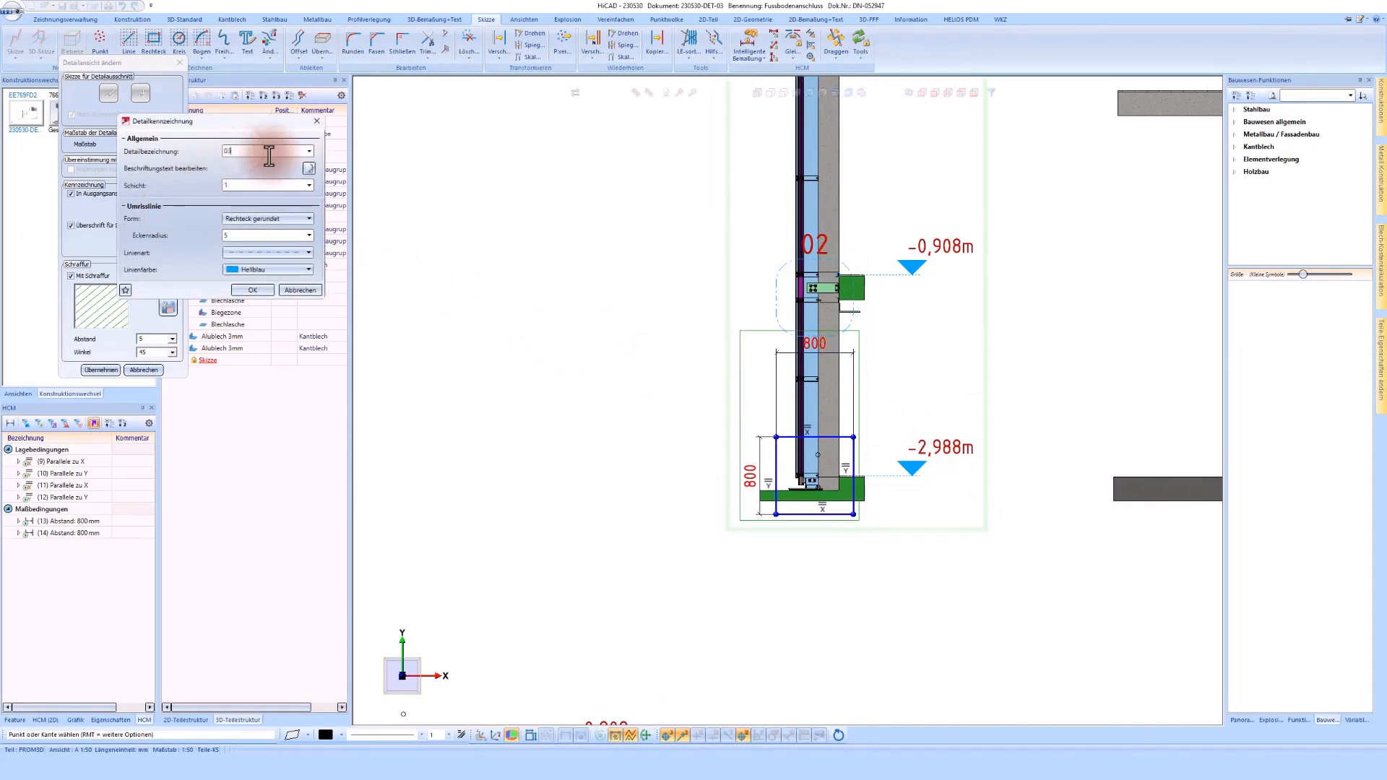
{"action": "left_click", "coordinate": [253, 290]}
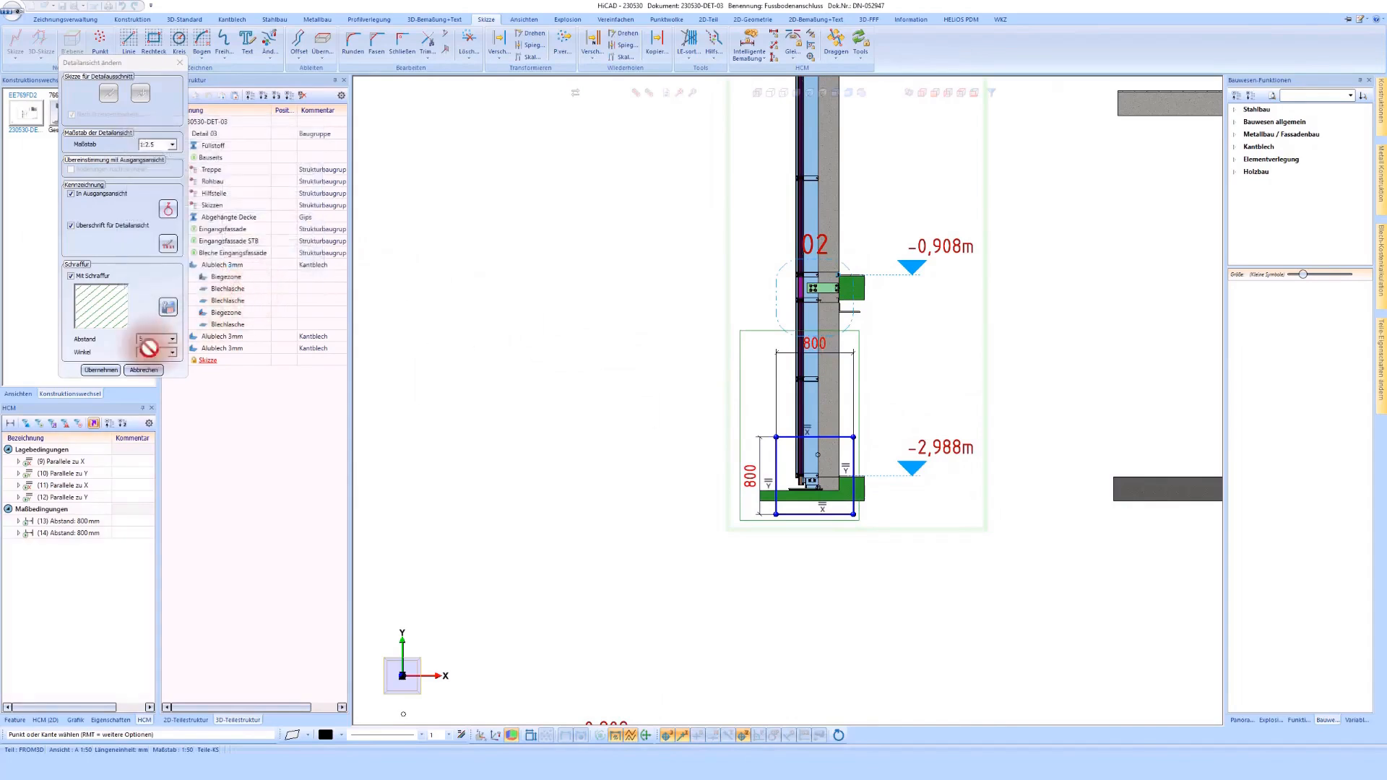
{"action": "left_click", "coordinate": [101, 370]}
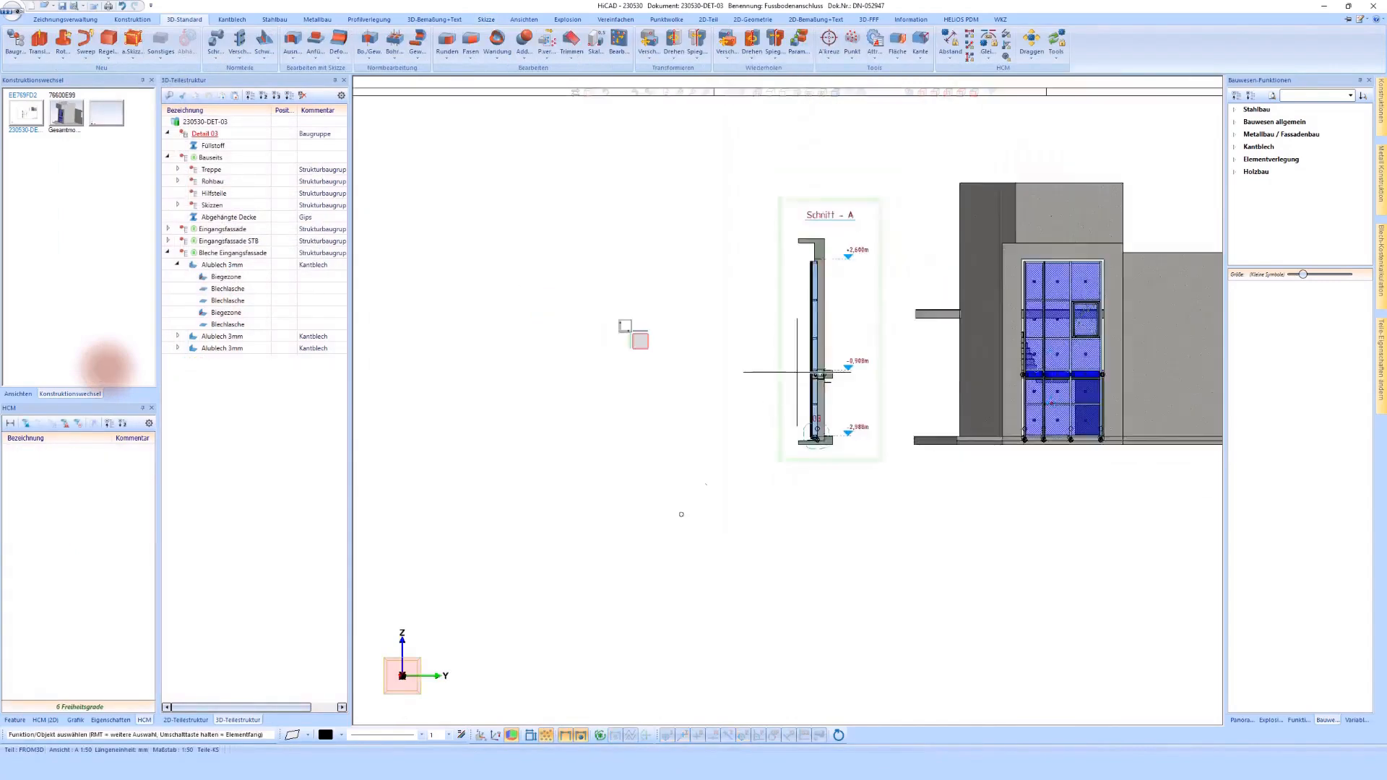
Step: Move the detail view 03 from below the frame onto the drawing sheet, to the left of section A
{"action": "left_click", "coordinate": [749, 536]}
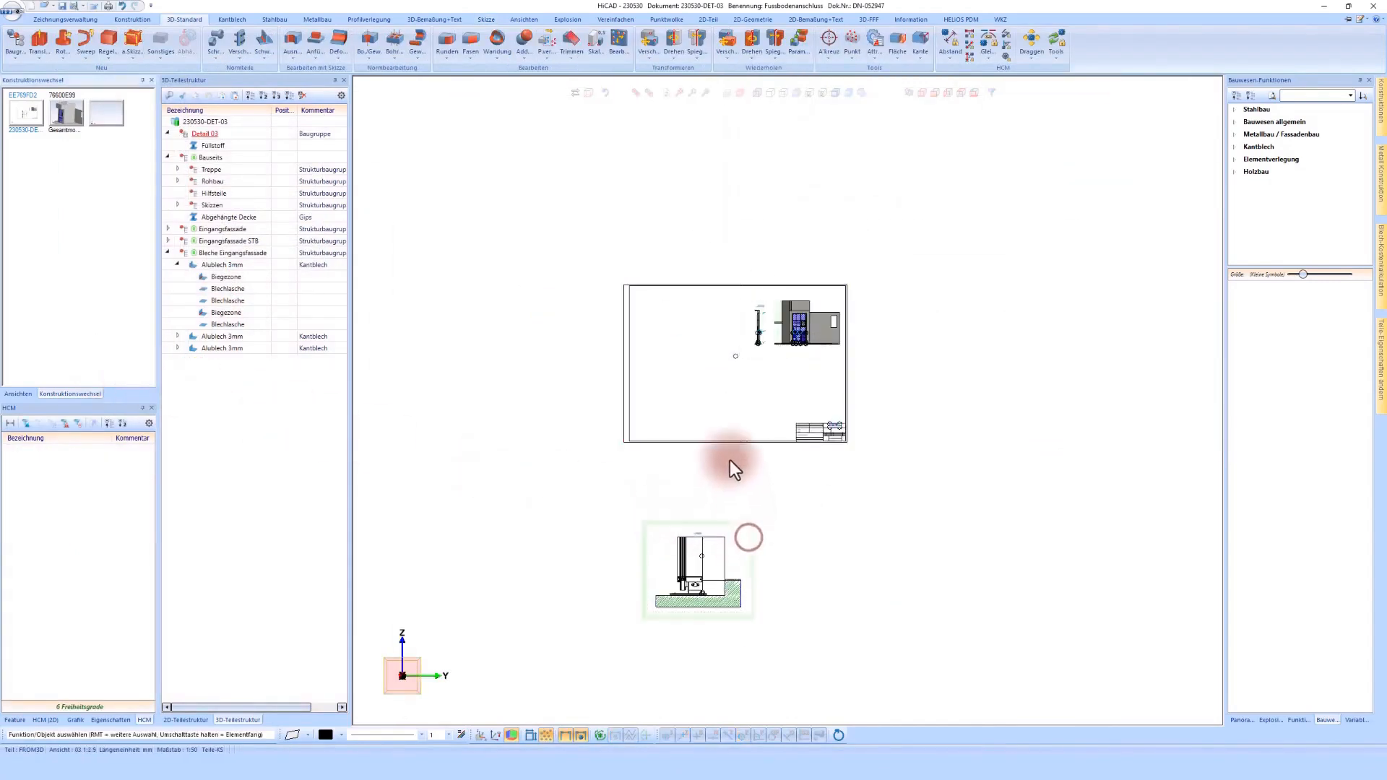
{"action": "scroll", "coordinate": [726, 386], "scroll_direction": "up", "scroll_amount": 5}
{"action": "left_click", "coordinate": [762, 290]}
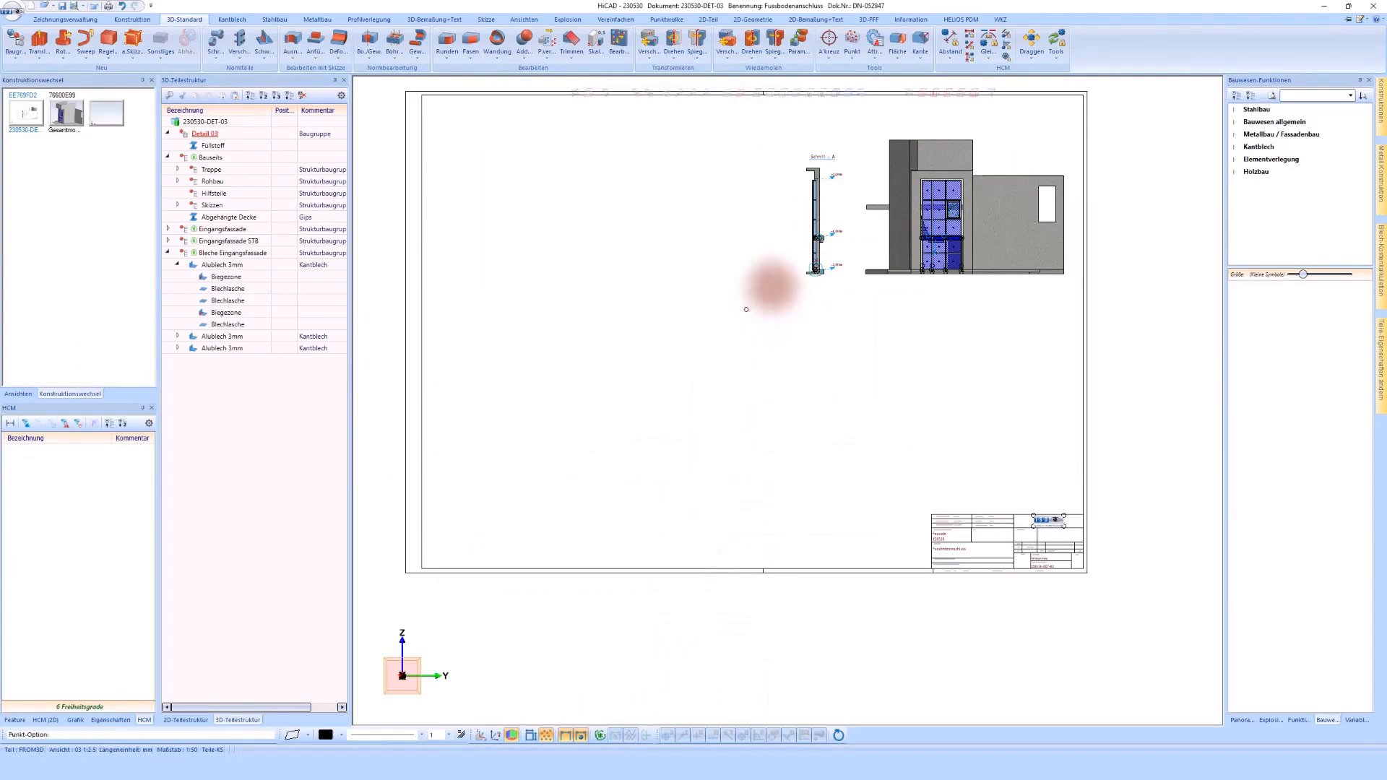
{"action": "scroll", "coordinate": [596, 422], "scroll_direction": "up", "scroll_amount": 5}
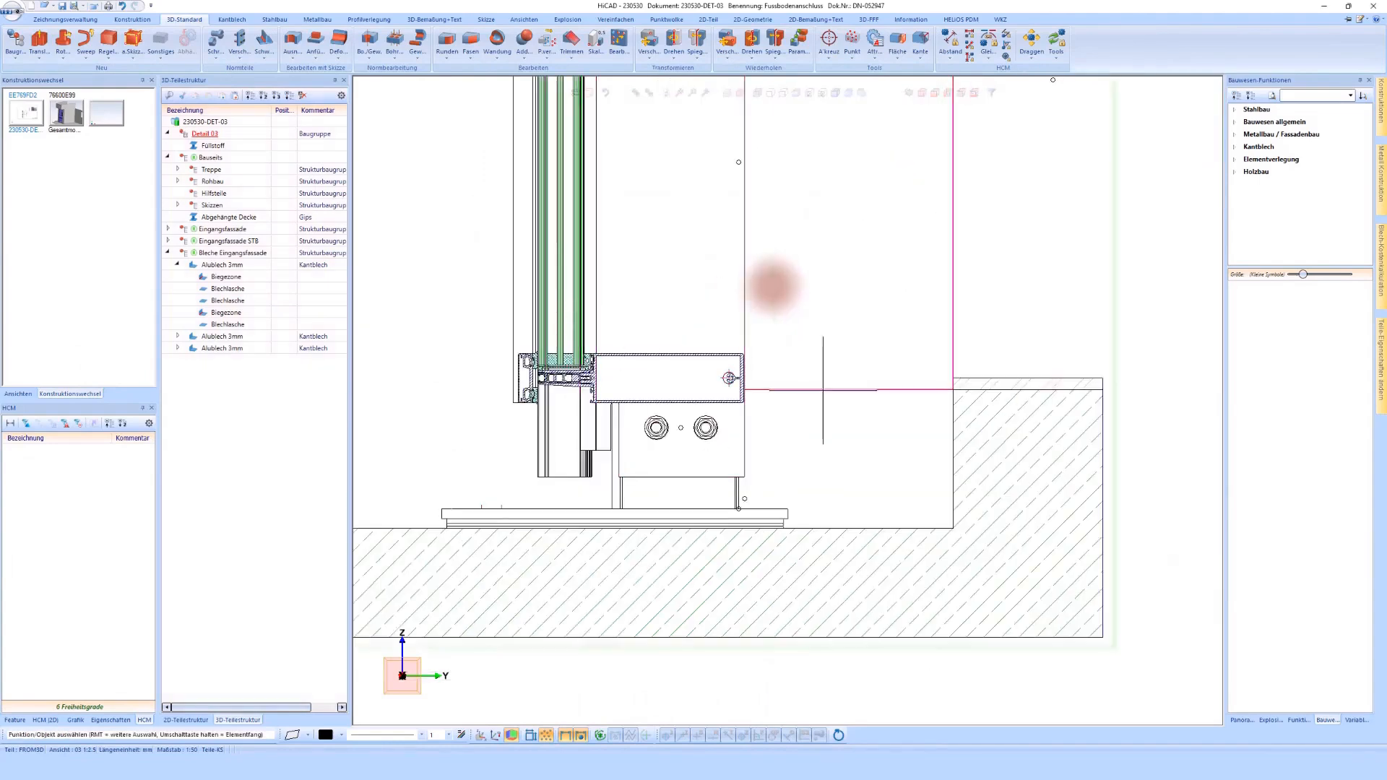
{"action": "scroll", "coordinate": [735, 393], "scroll_direction": "down", "scroll_amount": 3}
{"action": "scroll", "coordinate": [735, 396], "scroll_direction": "down", "scroll_amount": 2}
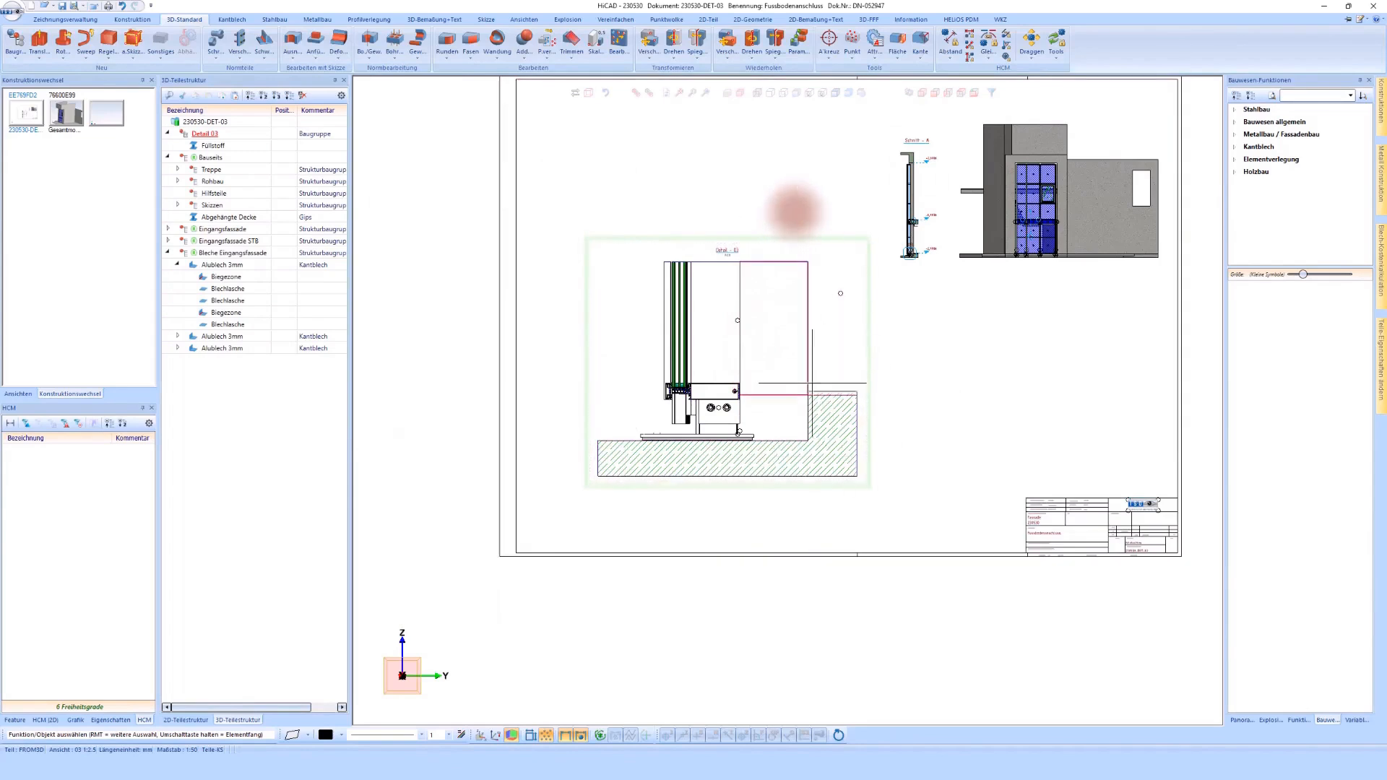
{"action": "scroll", "coordinate": [793, 210], "scroll_direction": "up", "scroll_amount": 3}
{"action": "scroll", "coordinate": [768, 210], "scroll_direction": "down", "scroll_amount": 1}
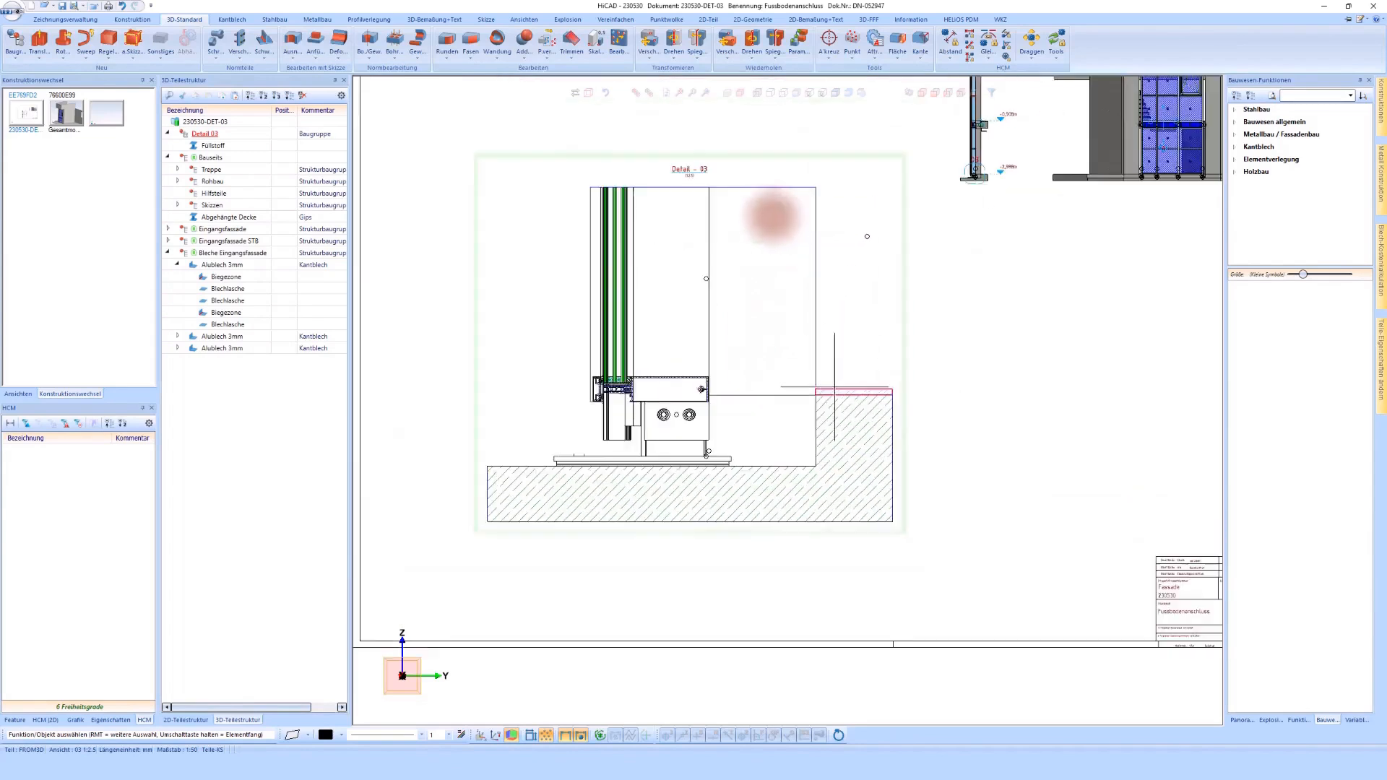
Step: Show the drawing's views and start a new sketch in detail view 03 on the cut face of the horizontal facade profile
{"action": "left_click", "coordinate": [17, 394]}
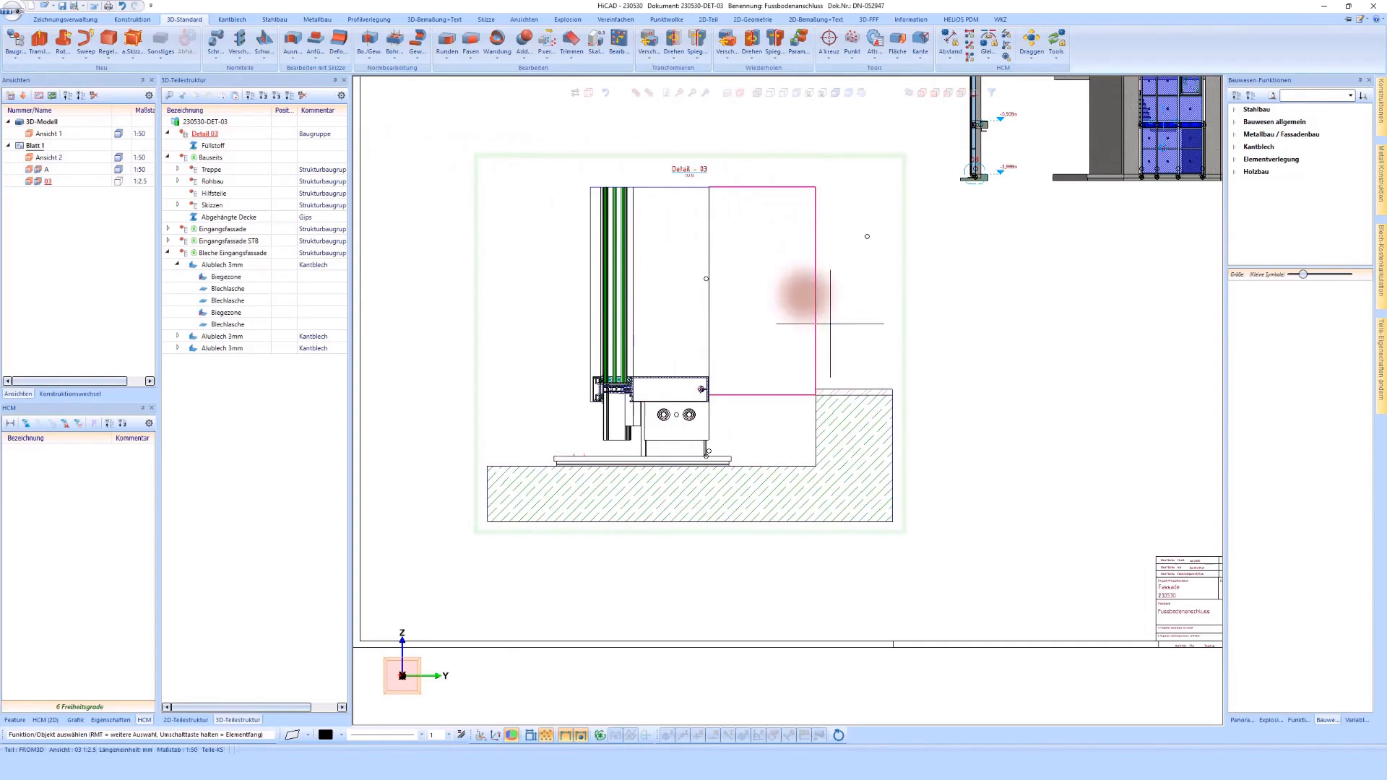
{"action": "left_click", "coordinate": [897, 338]}
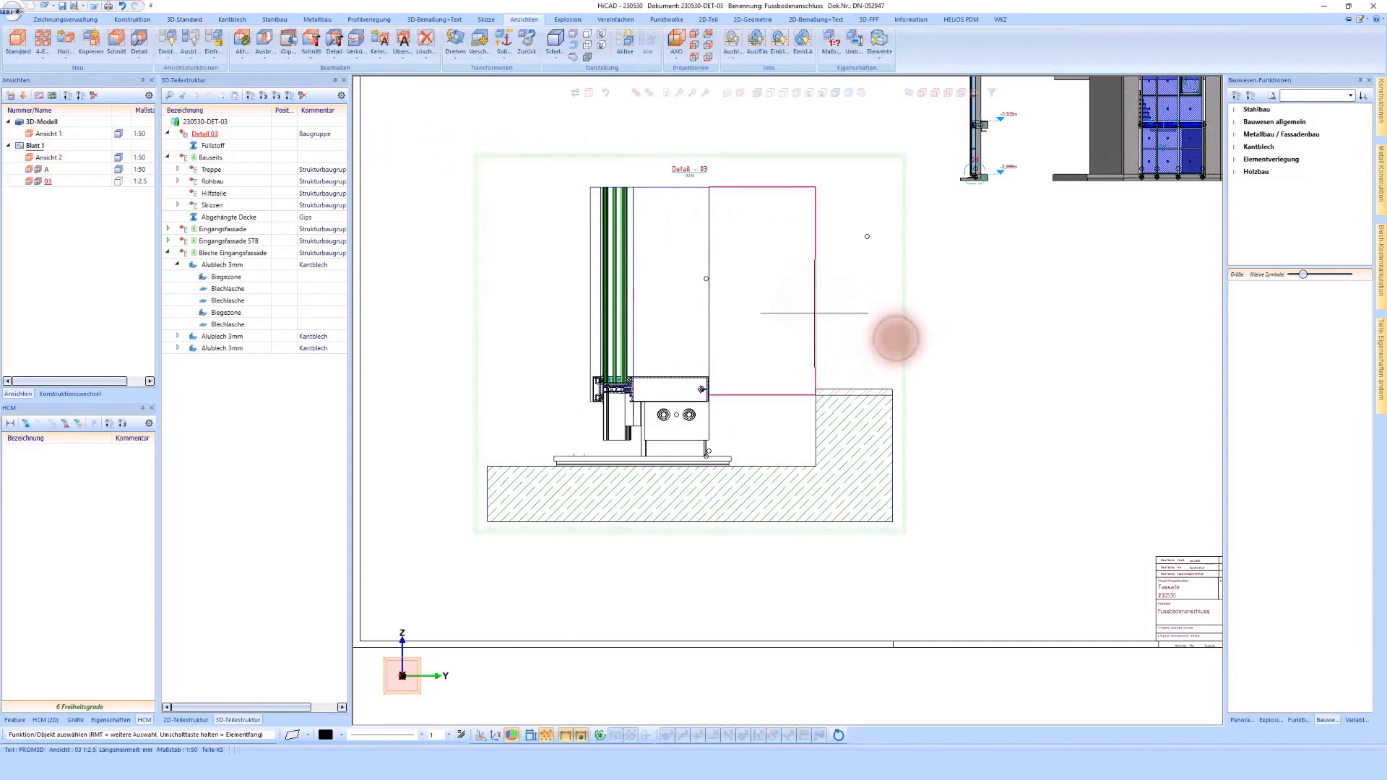
{"action": "left_click", "coordinate": [485, 20]}
{"action": "left_click", "coordinate": [23, 39]}
{"action": "scroll", "coordinate": [709, 405], "scroll_direction": "up", "scroll_amount": 13}
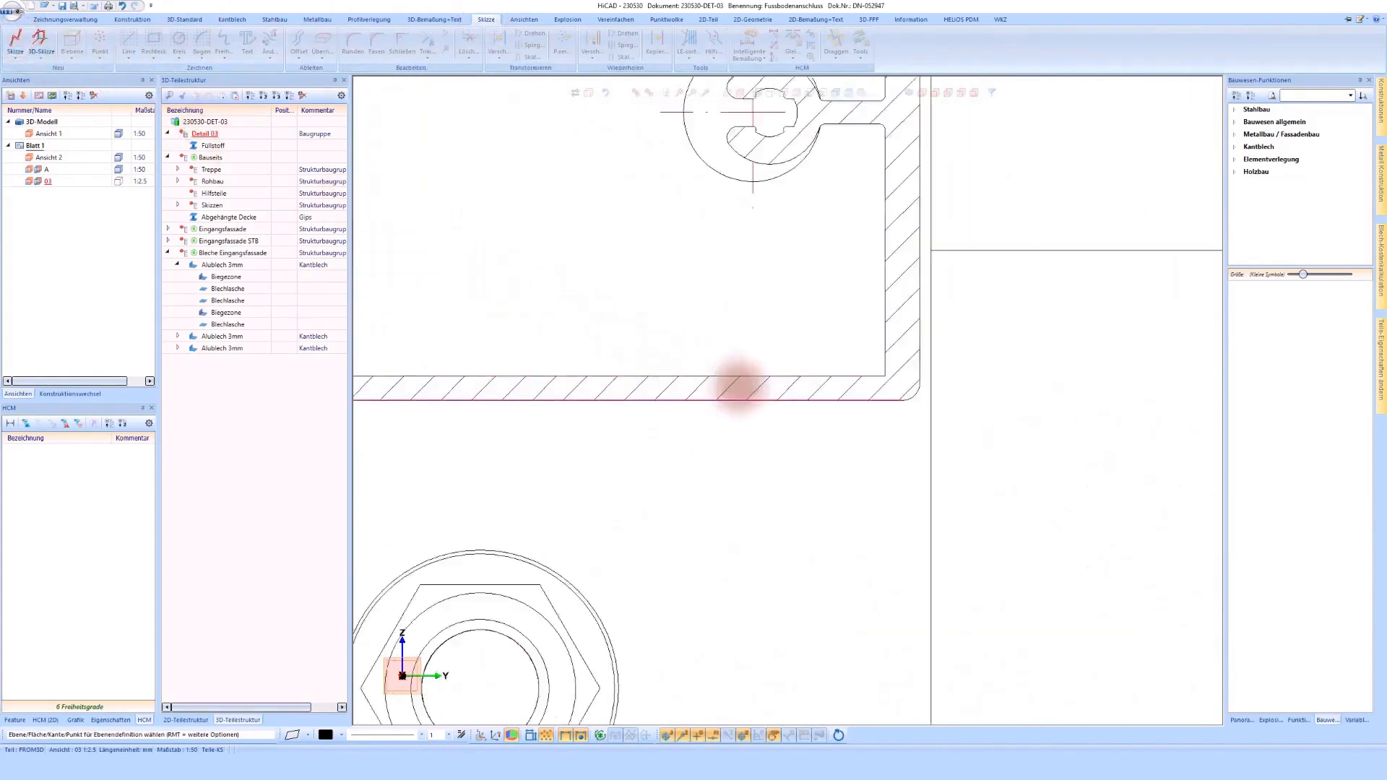
{"action": "left_click", "coordinate": [739, 388]}
{"action": "left_click", "coordinate": [739, 388]}
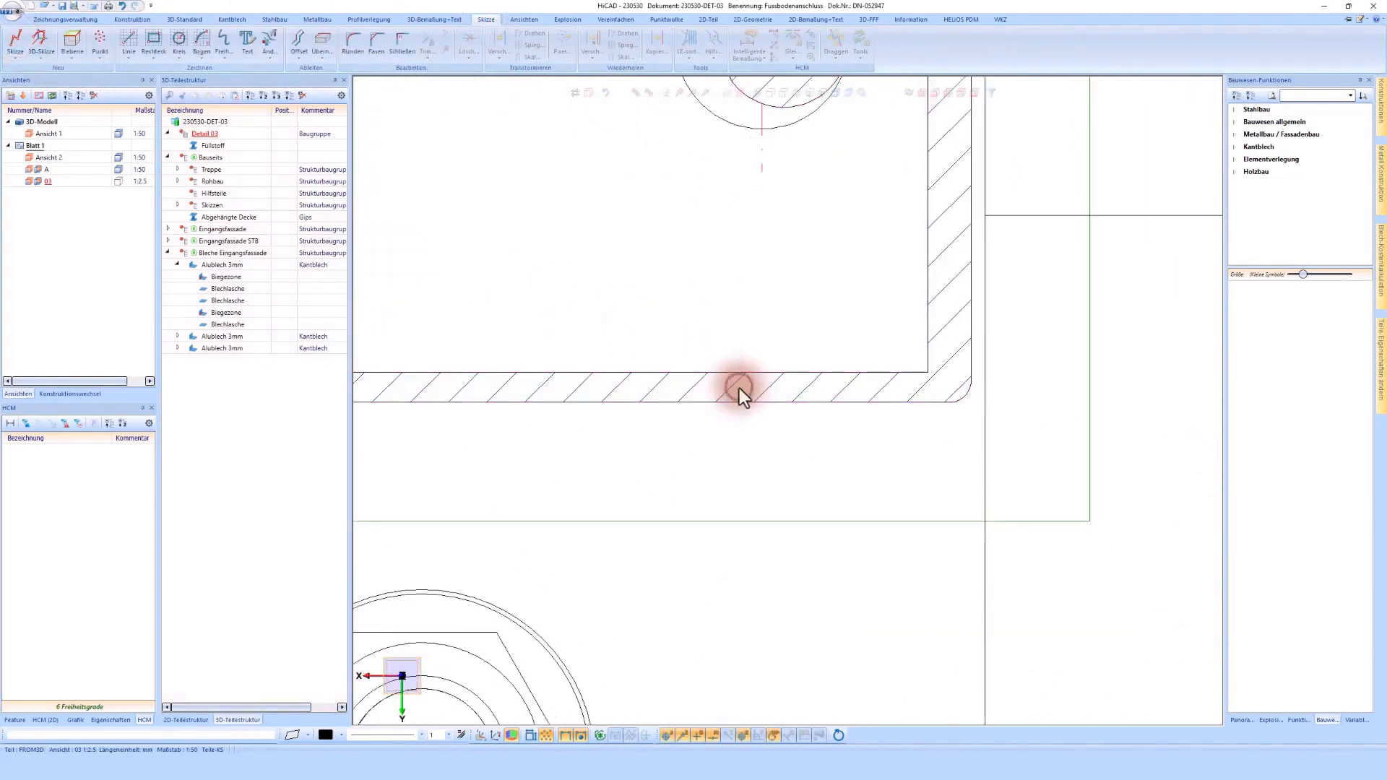
Step: Sketch an L-shaped polyline about 25 mm along the profile's underside to its corner, and about 74 mm down to the bracket's lower edge
{"action": "left_click", "coordinate": [130, 37]}
{"action": "left_click", "coordinate": [612, 402]}
{"action": "scroll", "coordinate": [973, 402], "scroll_direction": "up", "scroll_amount": 3}
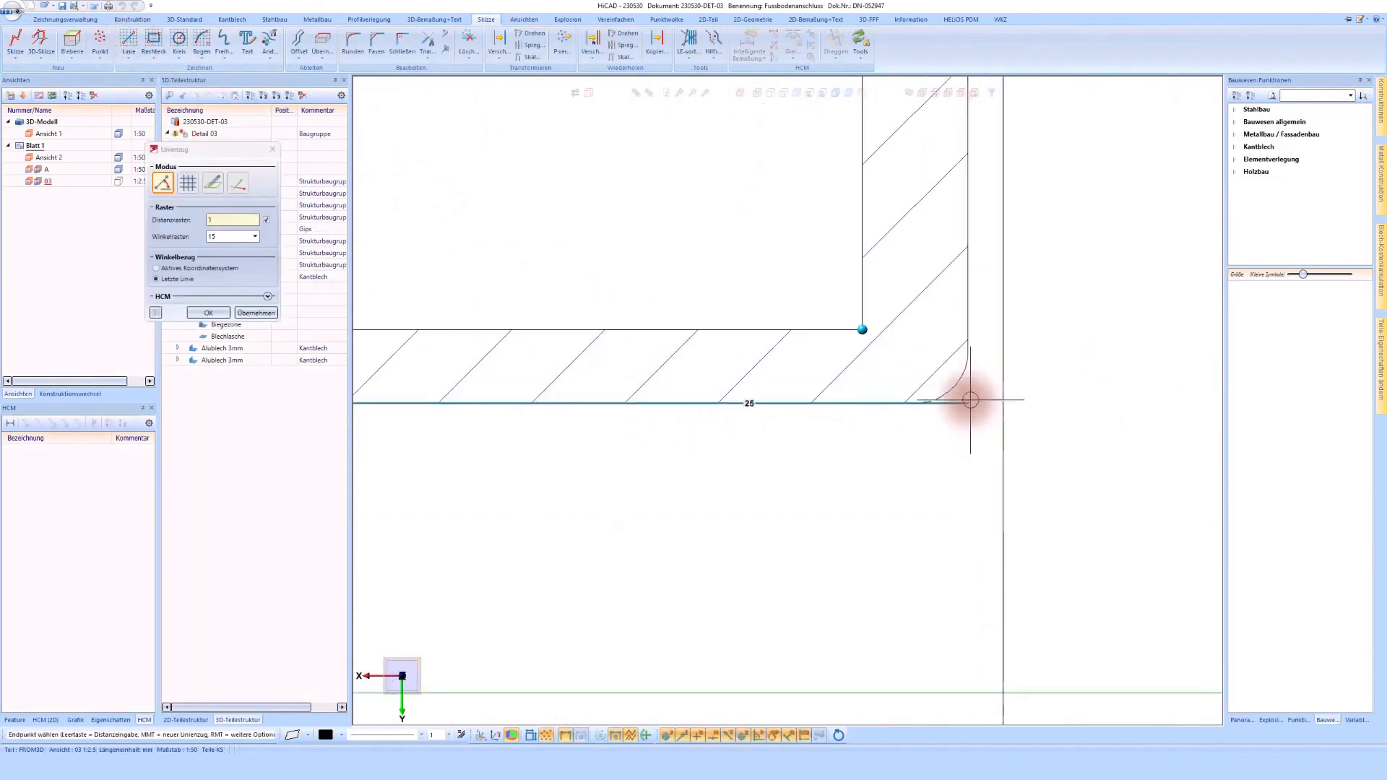
{"action": "scroll", "coordinate": [842, 295], "scroll_direction": "down", "scroll_amount": 5}
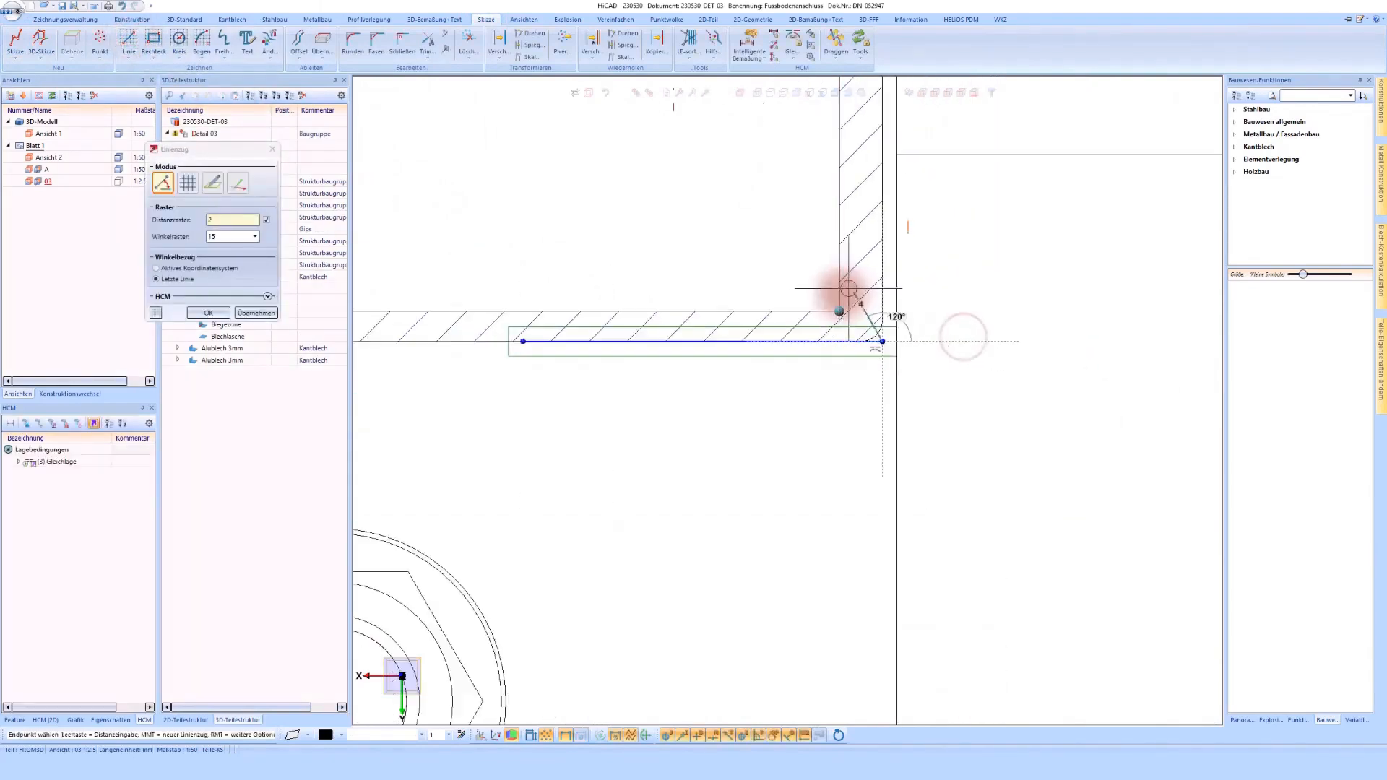
{"action": "left_click", "coordinate": [842, 296]}
{"action": "scroll", "coordinate": [842, 525], "scroll_direction": "up", "scroll_amount": 5}
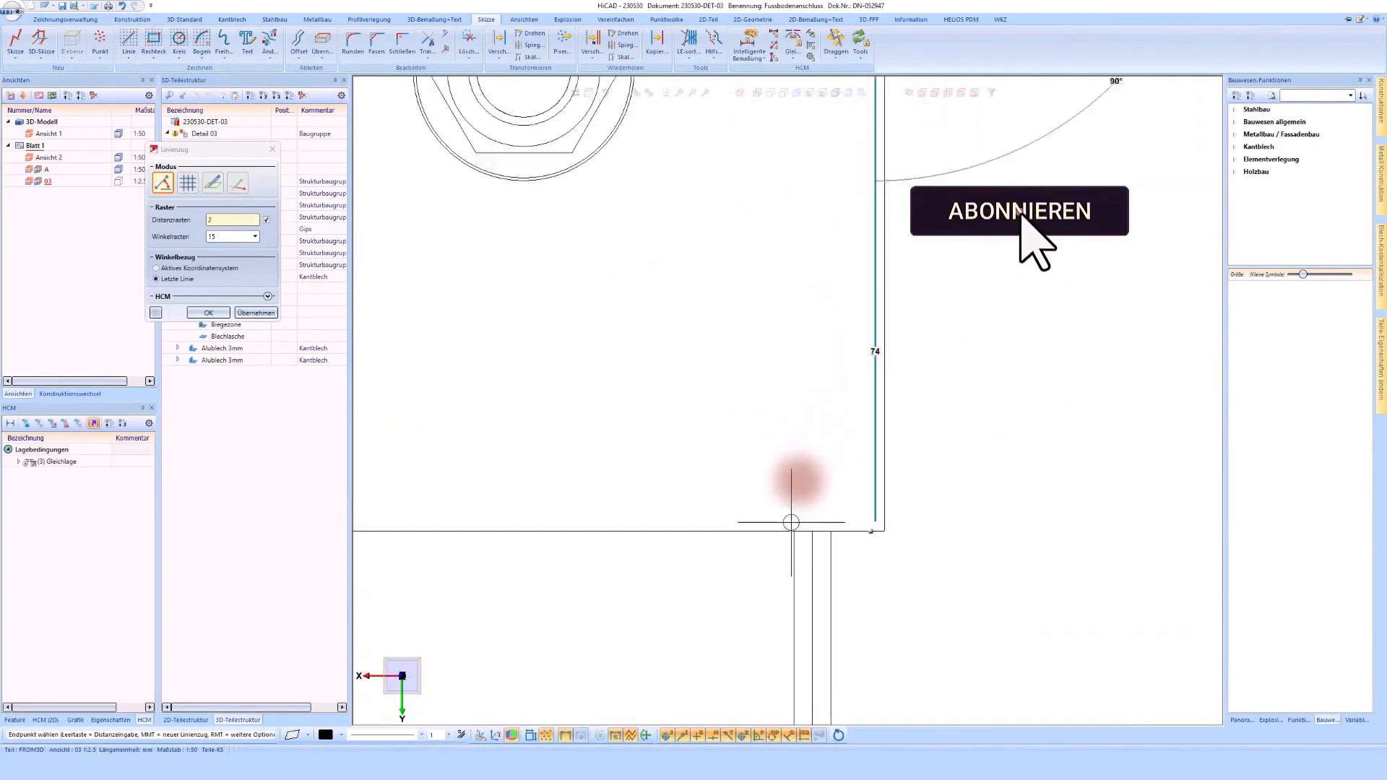
{"action": "left_click", "coordinate": [789, 527]}
{"action": "middle_click", "coordinate": [765, 469]}
{"action": "scroll", "coordinate": [756, 498], "scroll_direction": "down", "scroll_amount": 5}
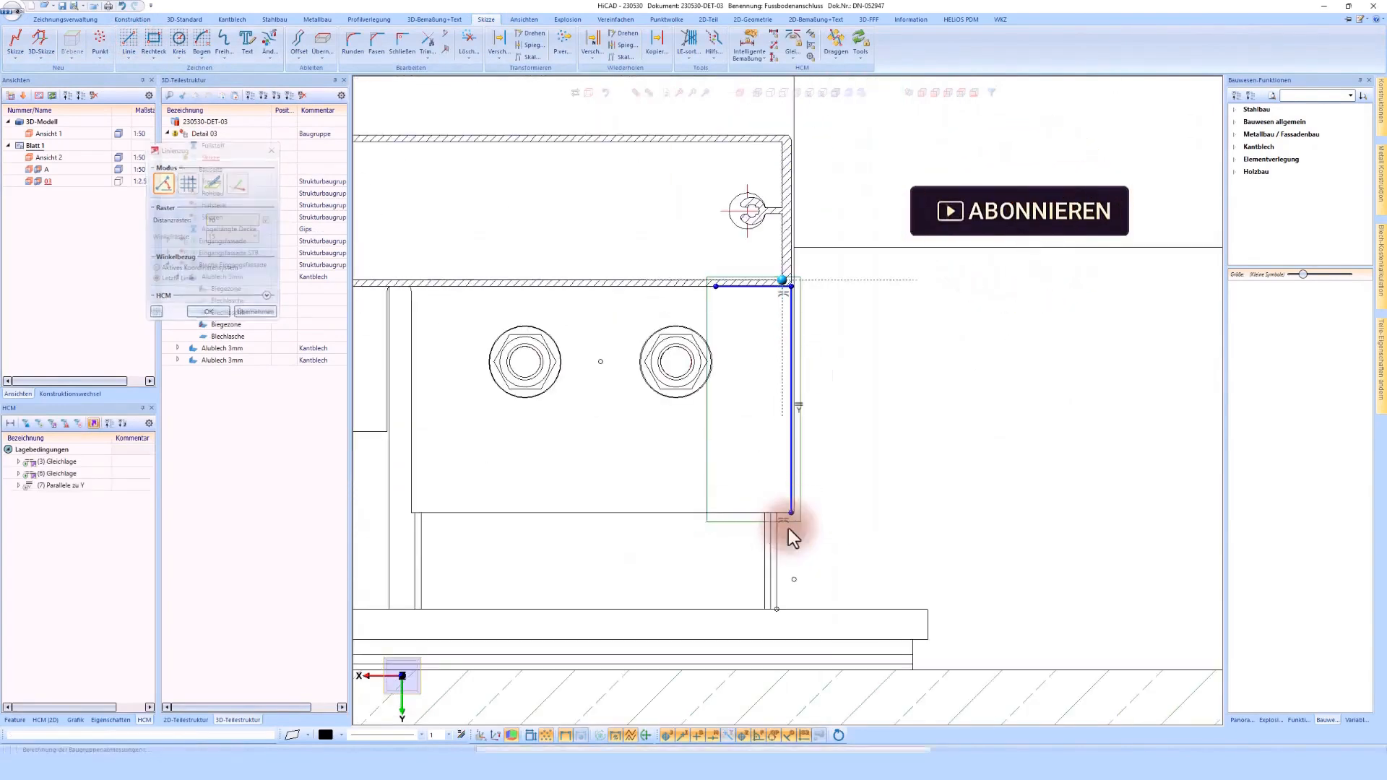
Step: Dimension the sketch's short horizontal line and set its length to 25 mm
{"action": "left_click", "coordinate": [747, 47]}
{"action": "scroll", "coordinate": [737, 296], "scroll_direction": "up", "scroll_amount": 4}
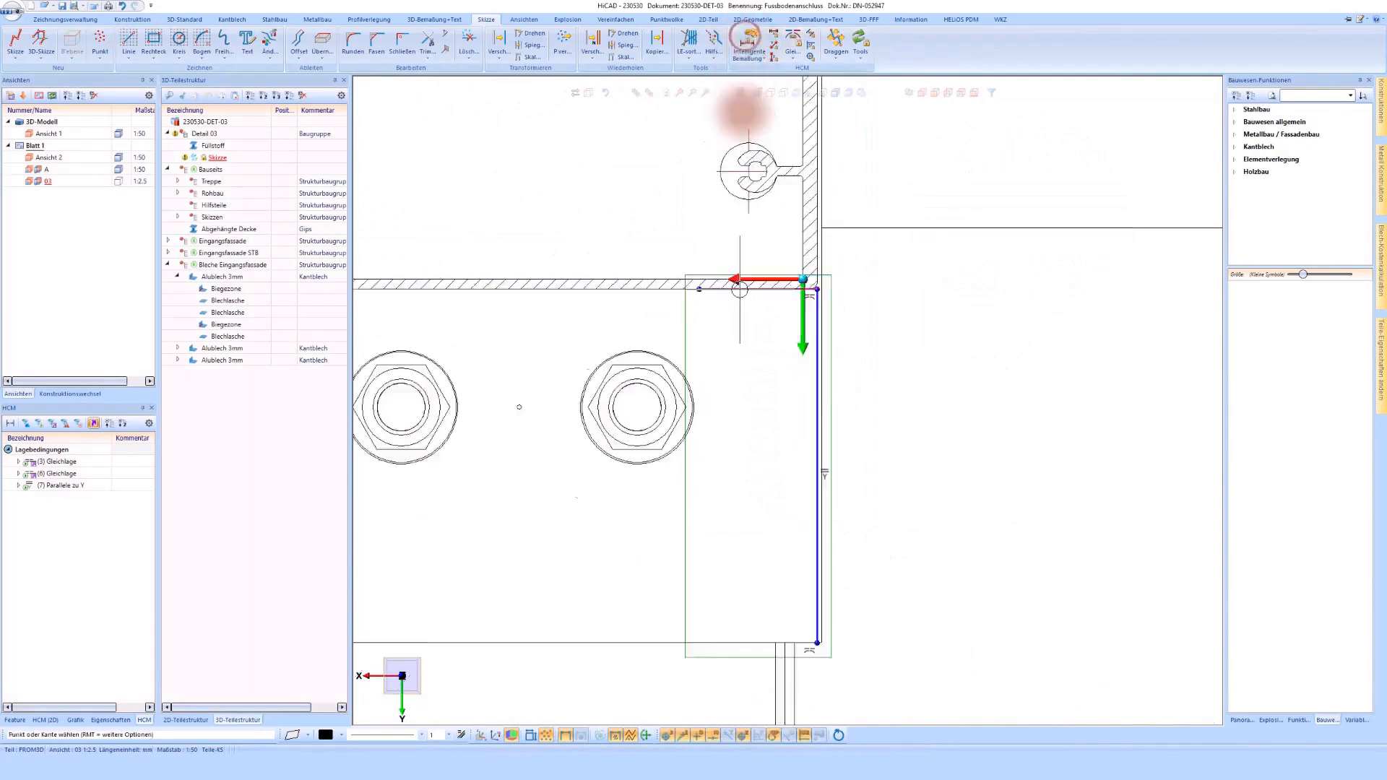
{"action": "left_click", "coordinate": [737, 297]}
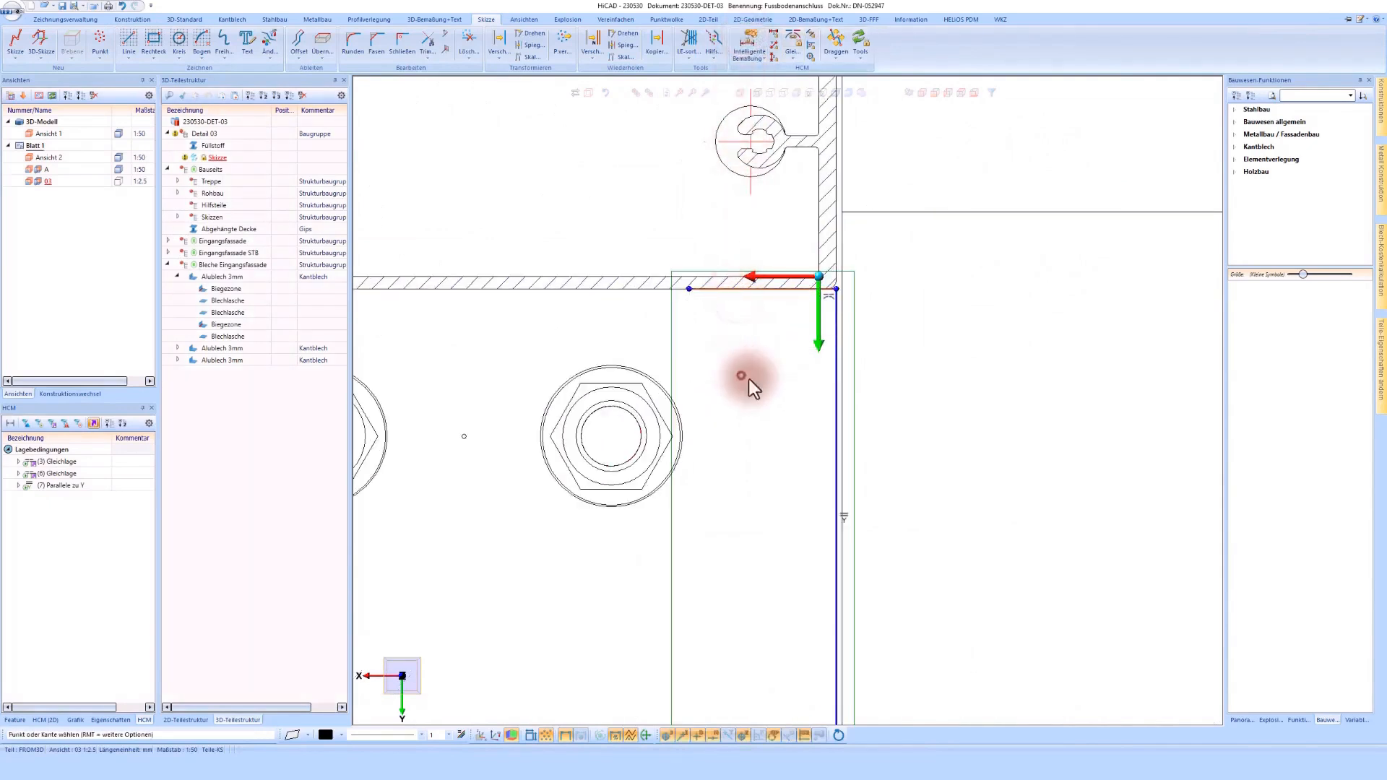
{"action": "left_click", "coordinate": [748, 378]}
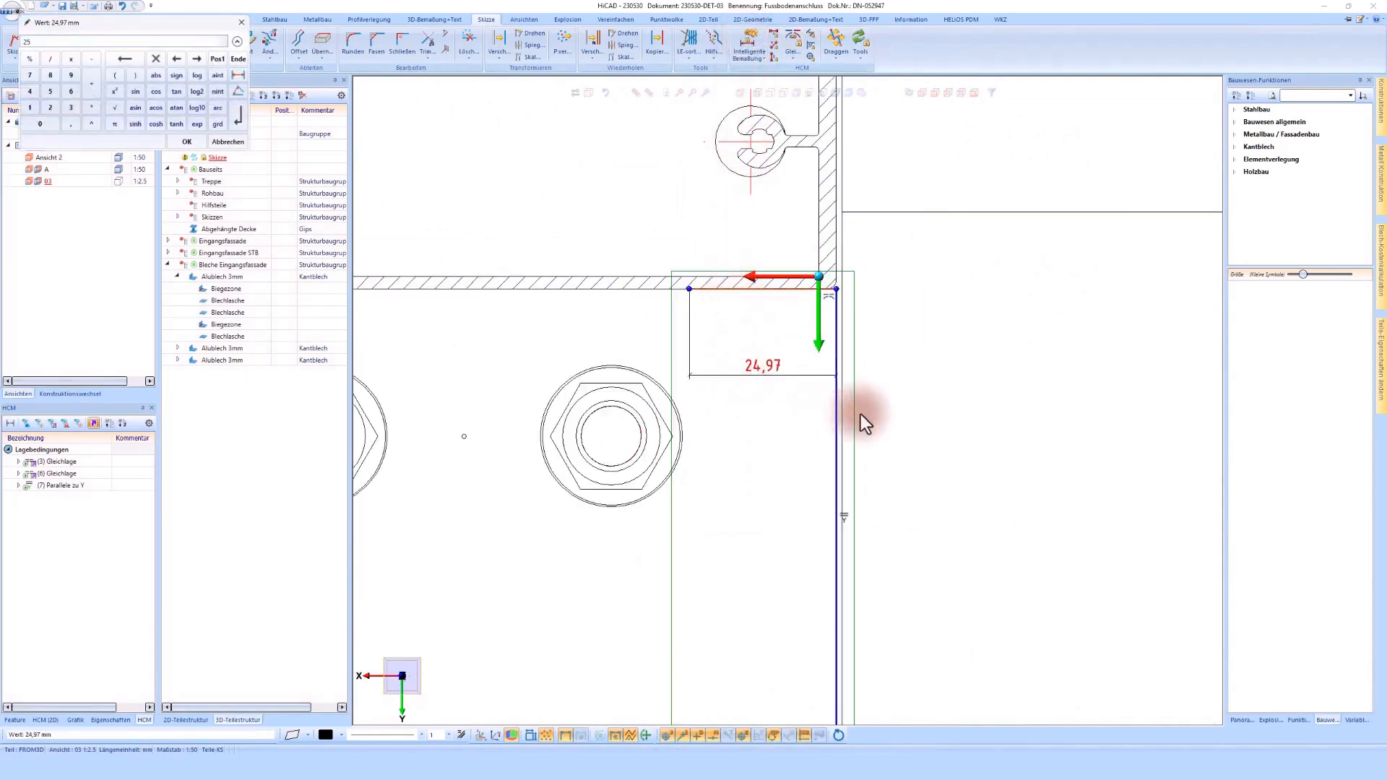
{"action": "left_click", "coordinate": [186, 143]}
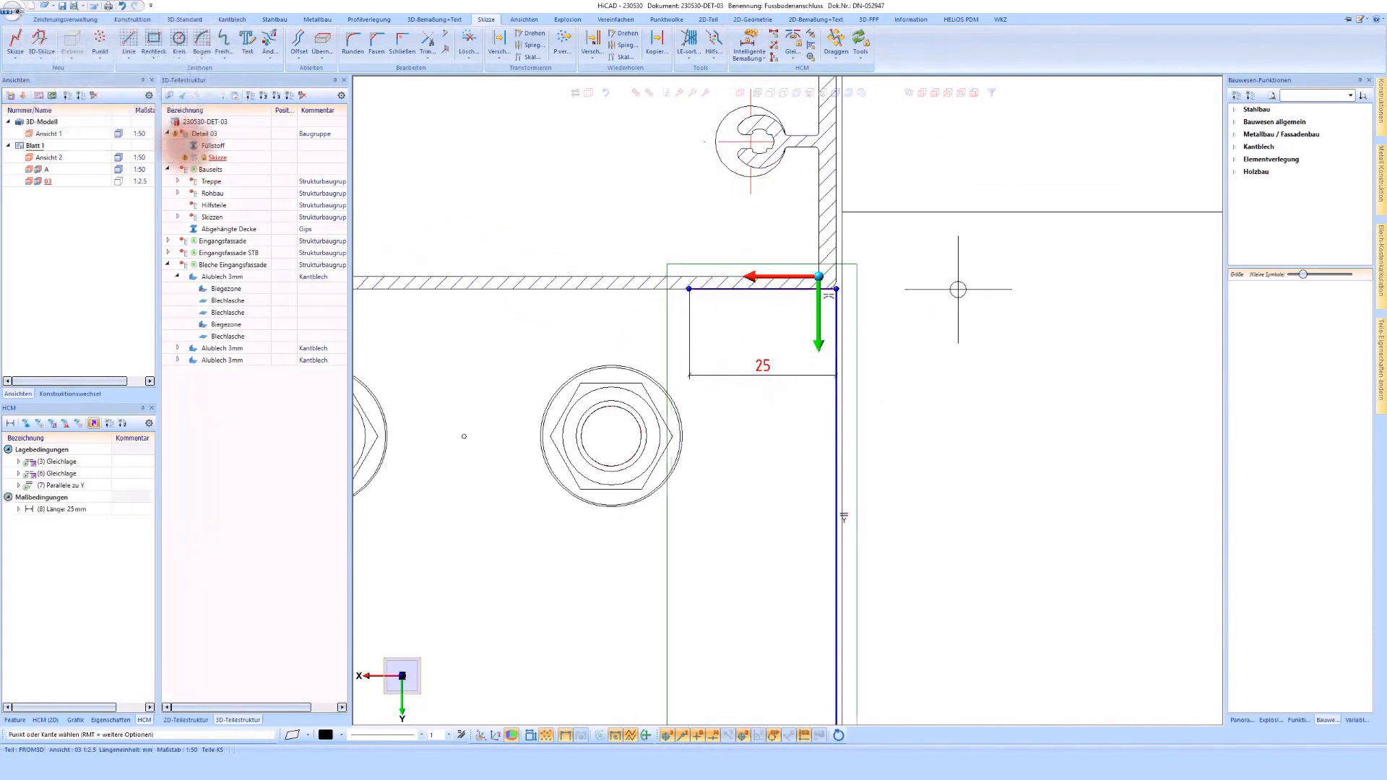
{"action": "middle_click", "coordinate": [957, 290]}
Step: Create a bent sheet along the L-shaped sketch using the semi-finished product Alublech 2mm in Al99,0
{"action": "scroll", "coordinate": [801, 230], "scroll_direction": "down", "scroll_amount": 2}
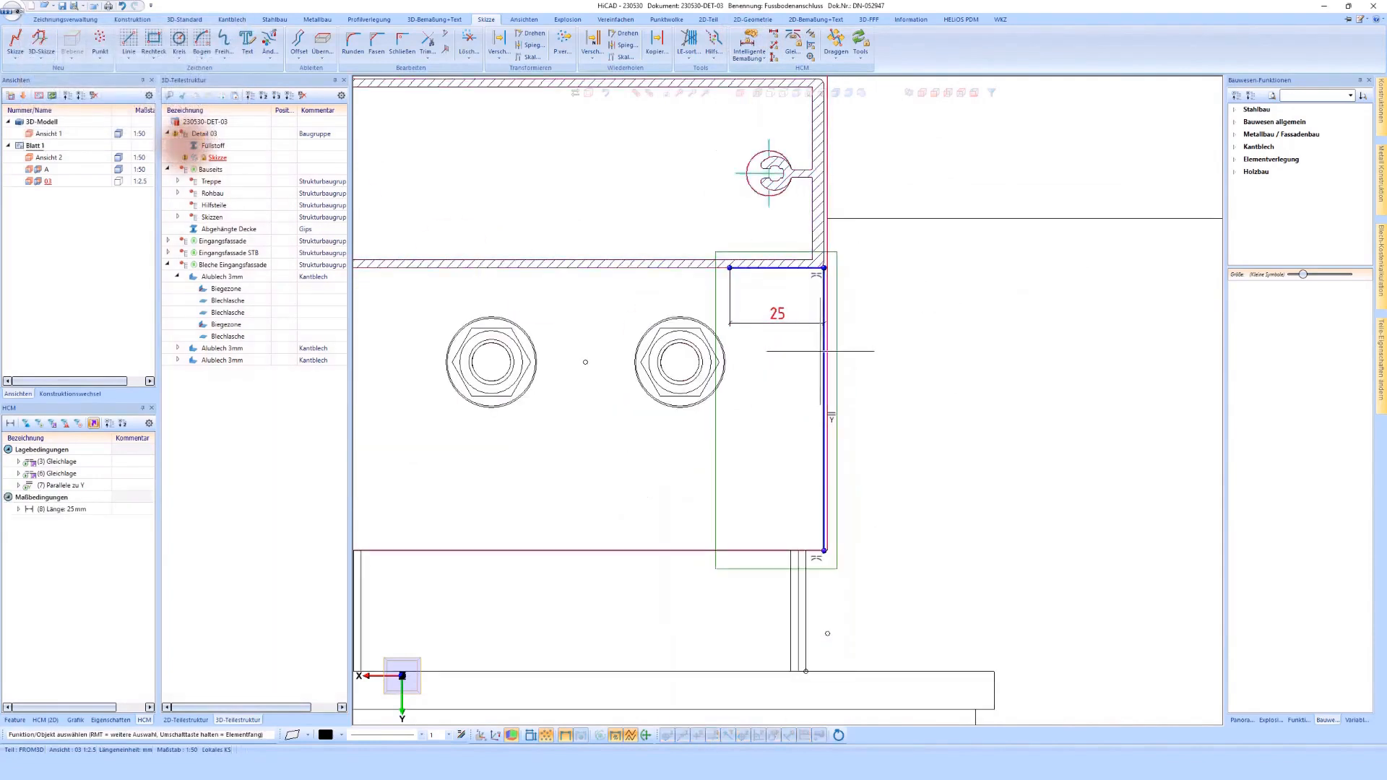
{"action": "left_click", "coordinate": [782, 277]}
{"action": "right_click", "coordinate": [794, 290]}
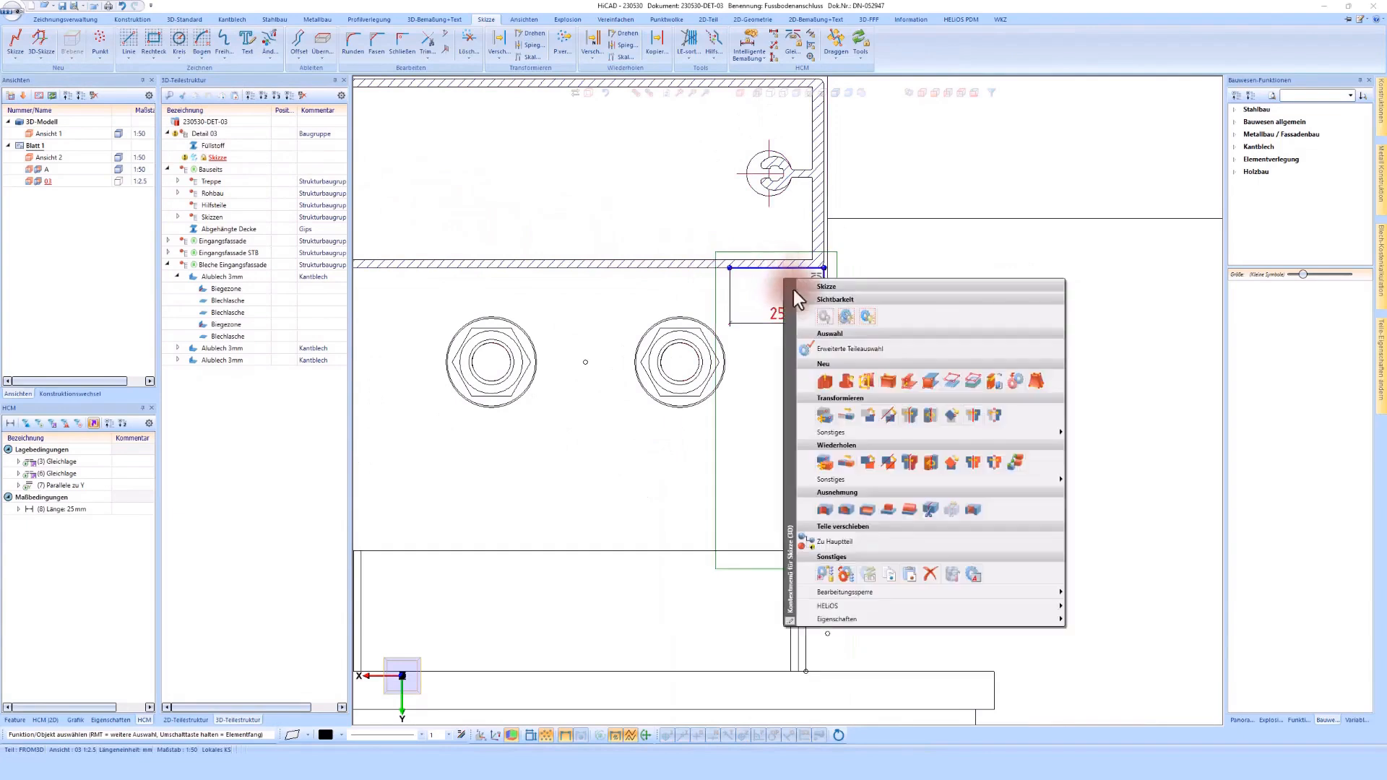
{"action": "left_click", "coordinate": [887, 382]}
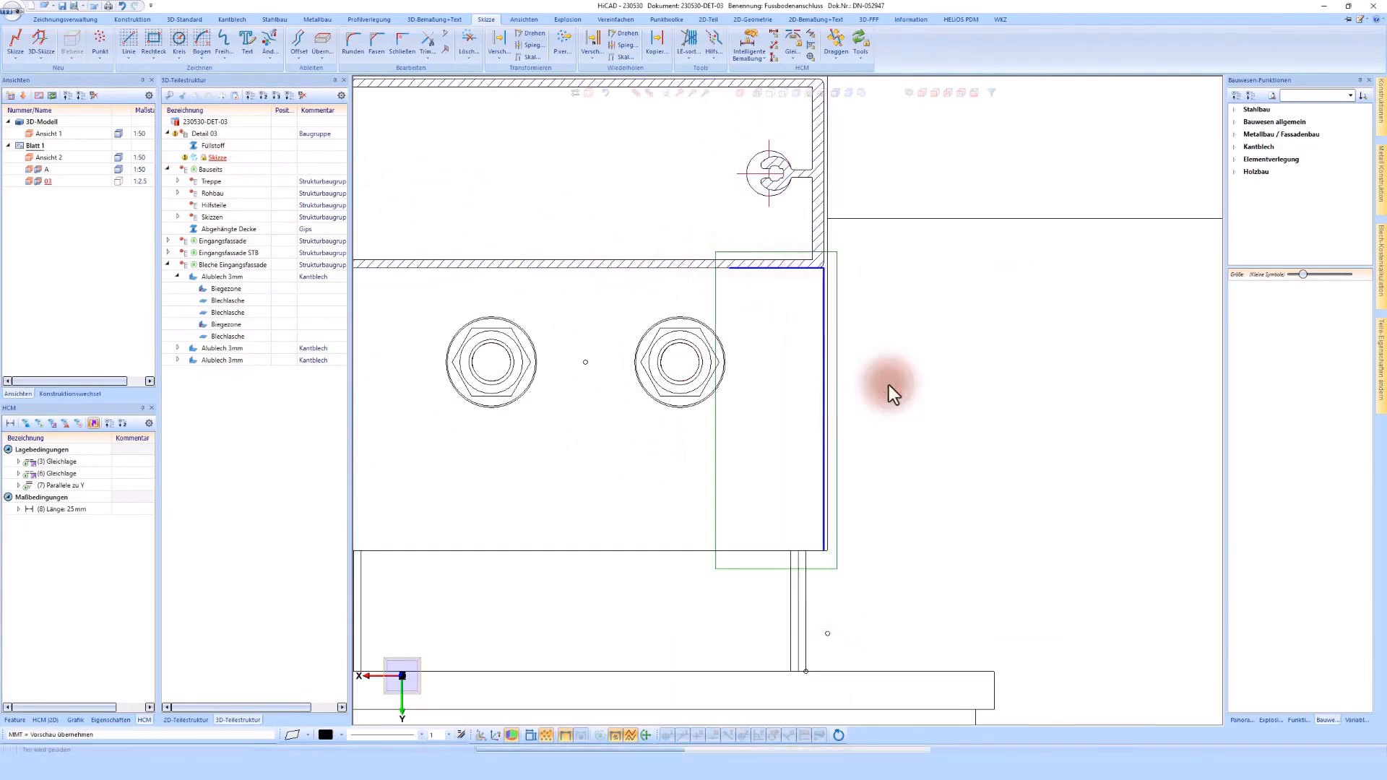
{"action": "left_click", "coordinate": [257, 117]}
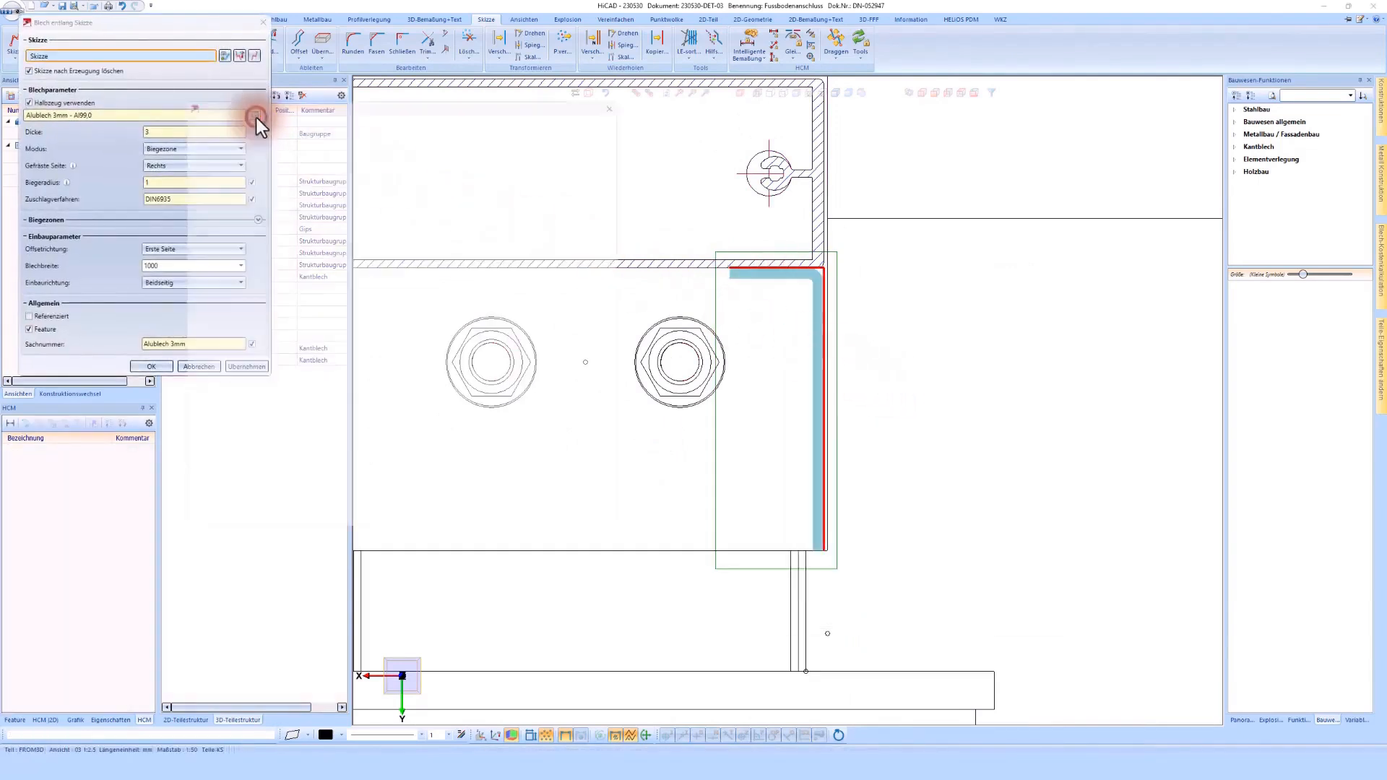
{"action": "left_click", "coordinate": [353, 181]}
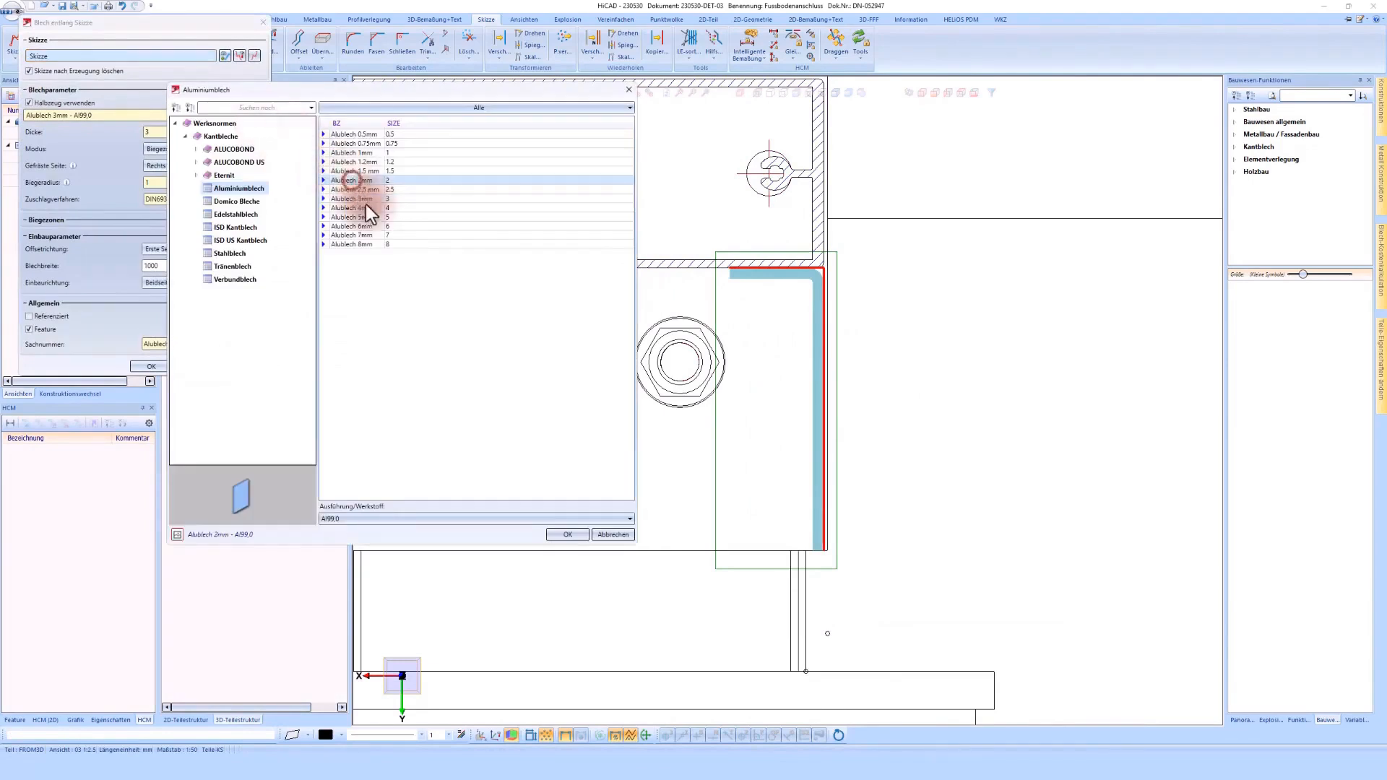
{"action": "left_click", "coordinate": [567, 536]}
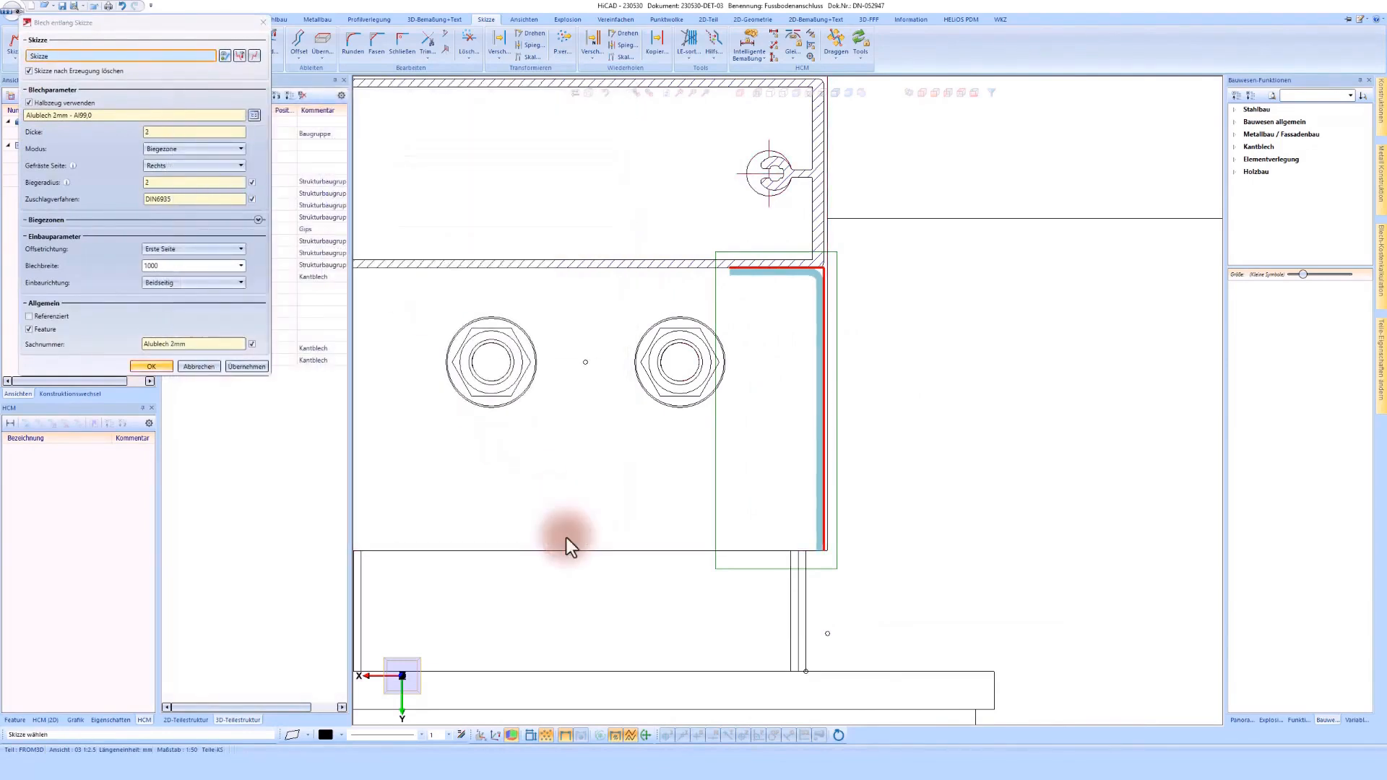
{"action": "left_click", "coordinate": [158, 368]}
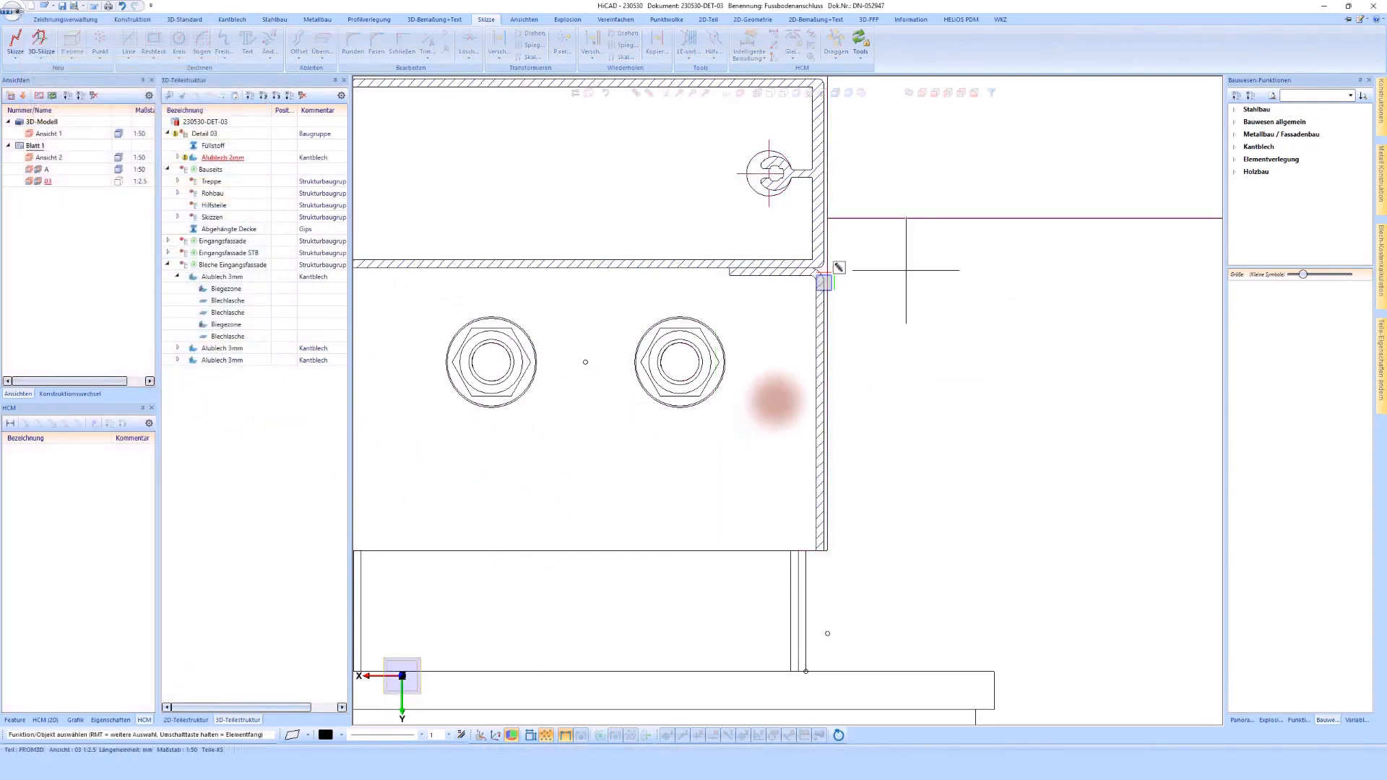
Step: Select the new sheet's bend zone and examine its Blech entlang Skizze feature
{"action": "left_click", "coordinate": [802, 273]}
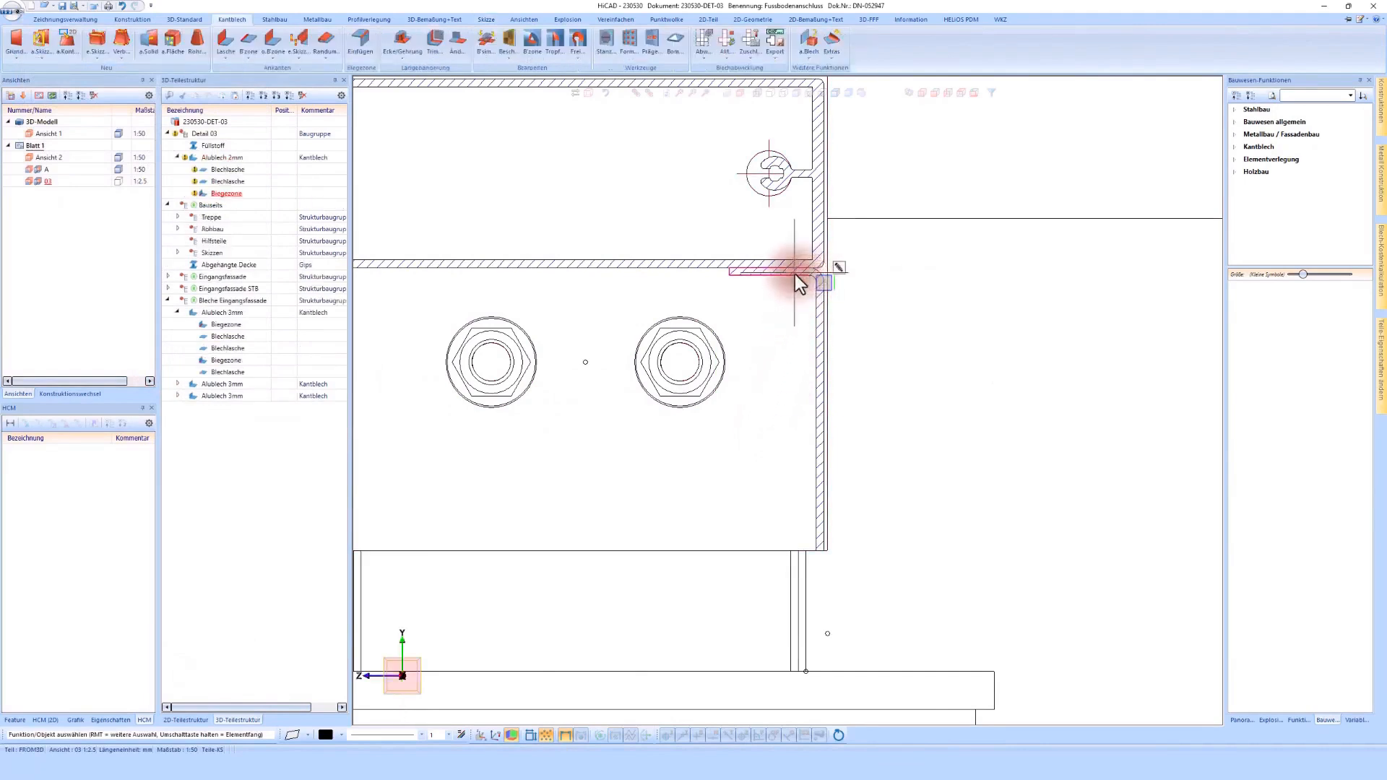
{"action": "left_click", "coordinate": [23, 718]}
{"action": "left_click", "coordinate": [77, 450]}
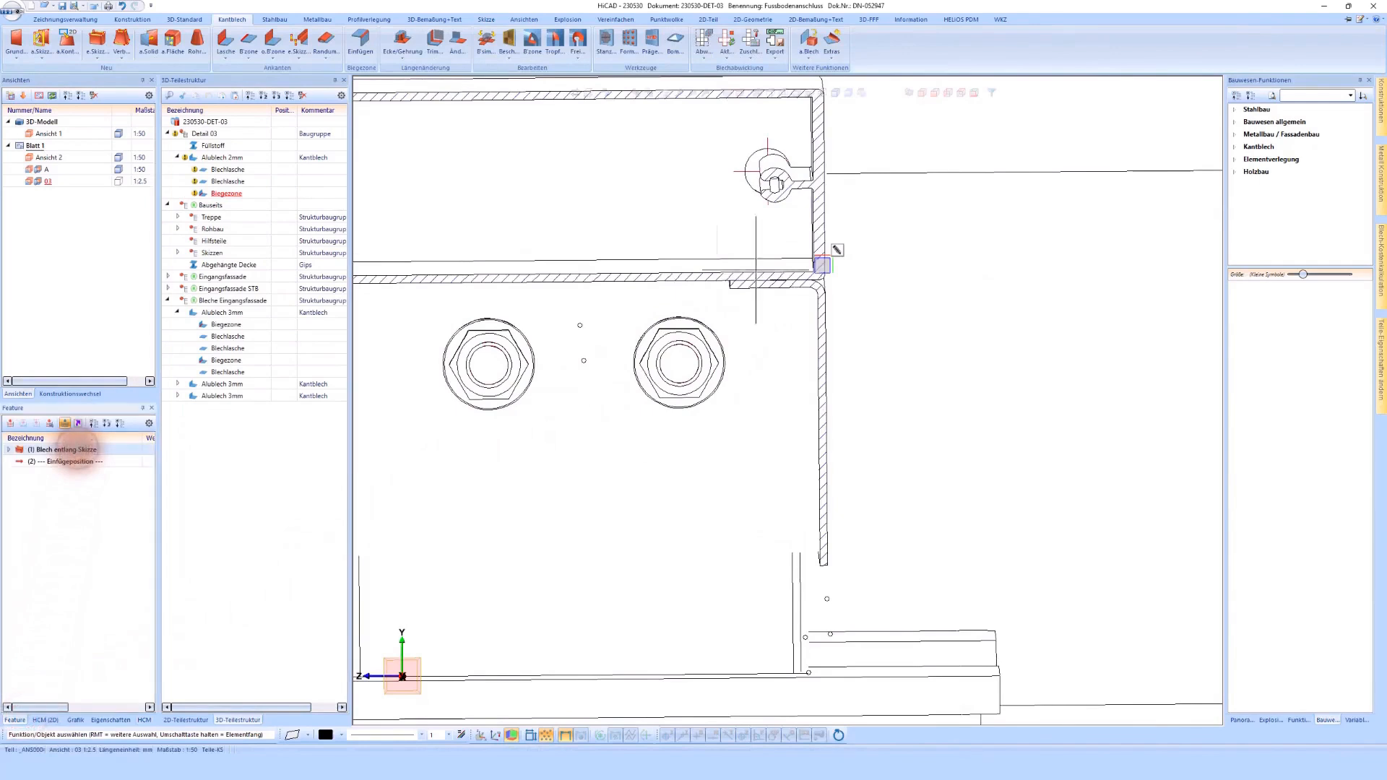
Step: Realign the tilted detail view 03 perpendicular to the concrete slab's cut face
{"action": "scroll", "coordinate": [822, 264], "scroll_direction": "down", "scroll_amount": 6}
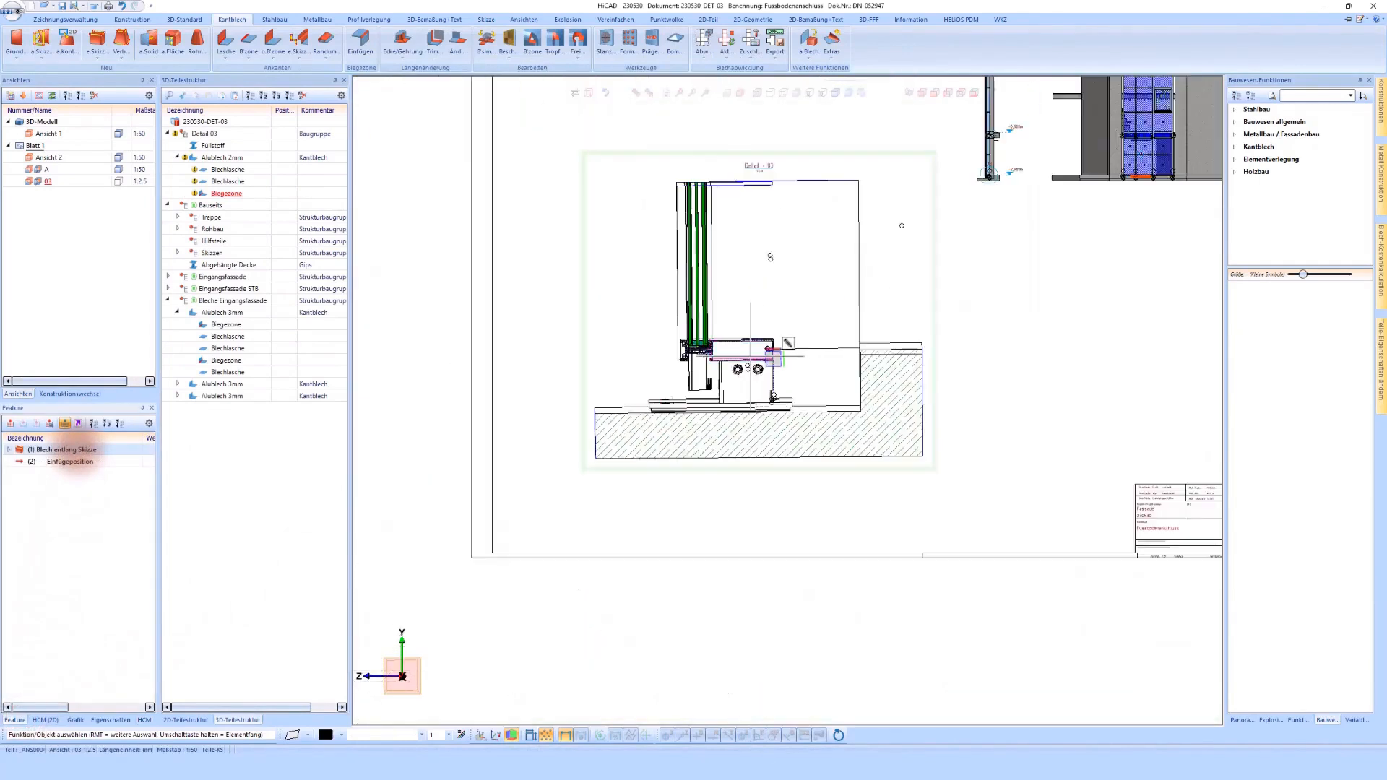
{"action": "scroll", "coordinate": [639, 456], "scroll_direction": "up", "scroll_amount": 1}
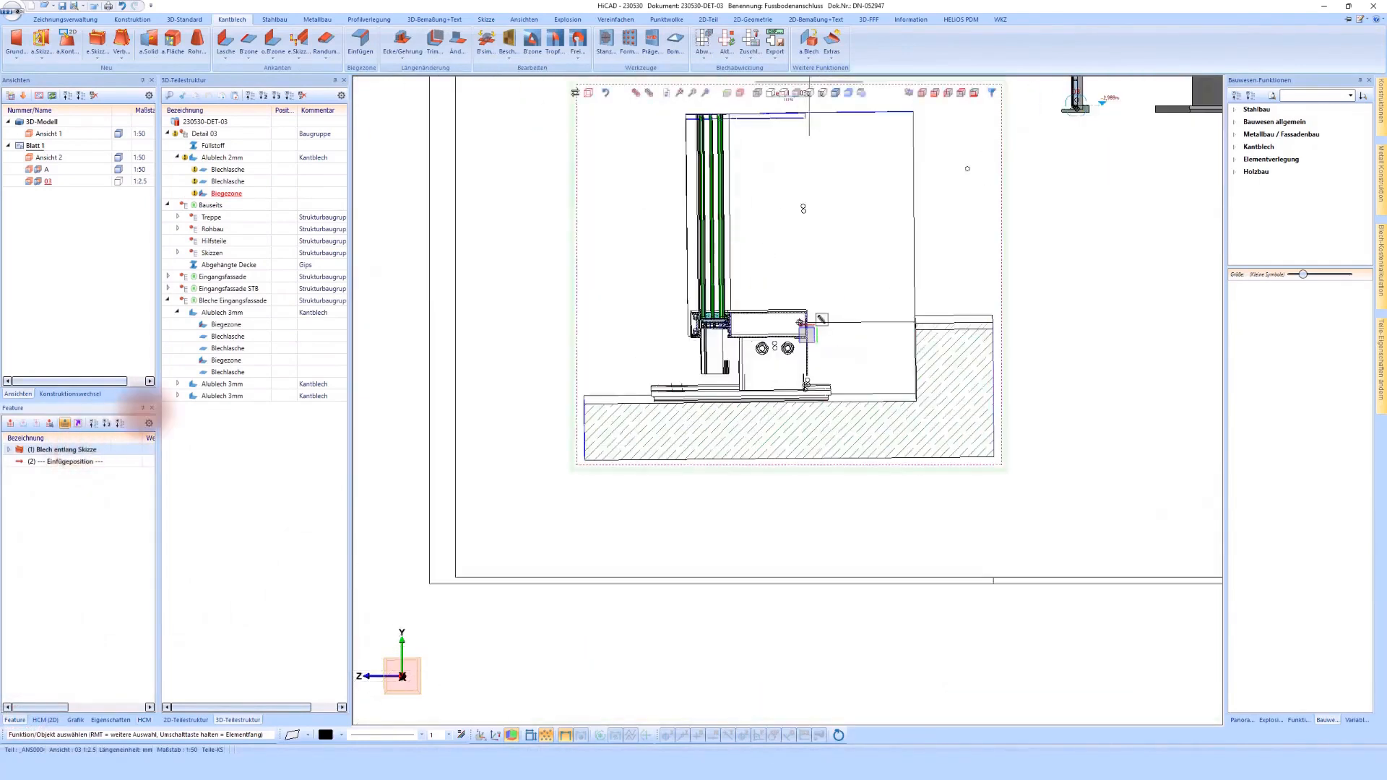
{"action": "left_click", "coordinate": [726, 93]}
{"action": "left_click", "coordinate": [652, 436]}
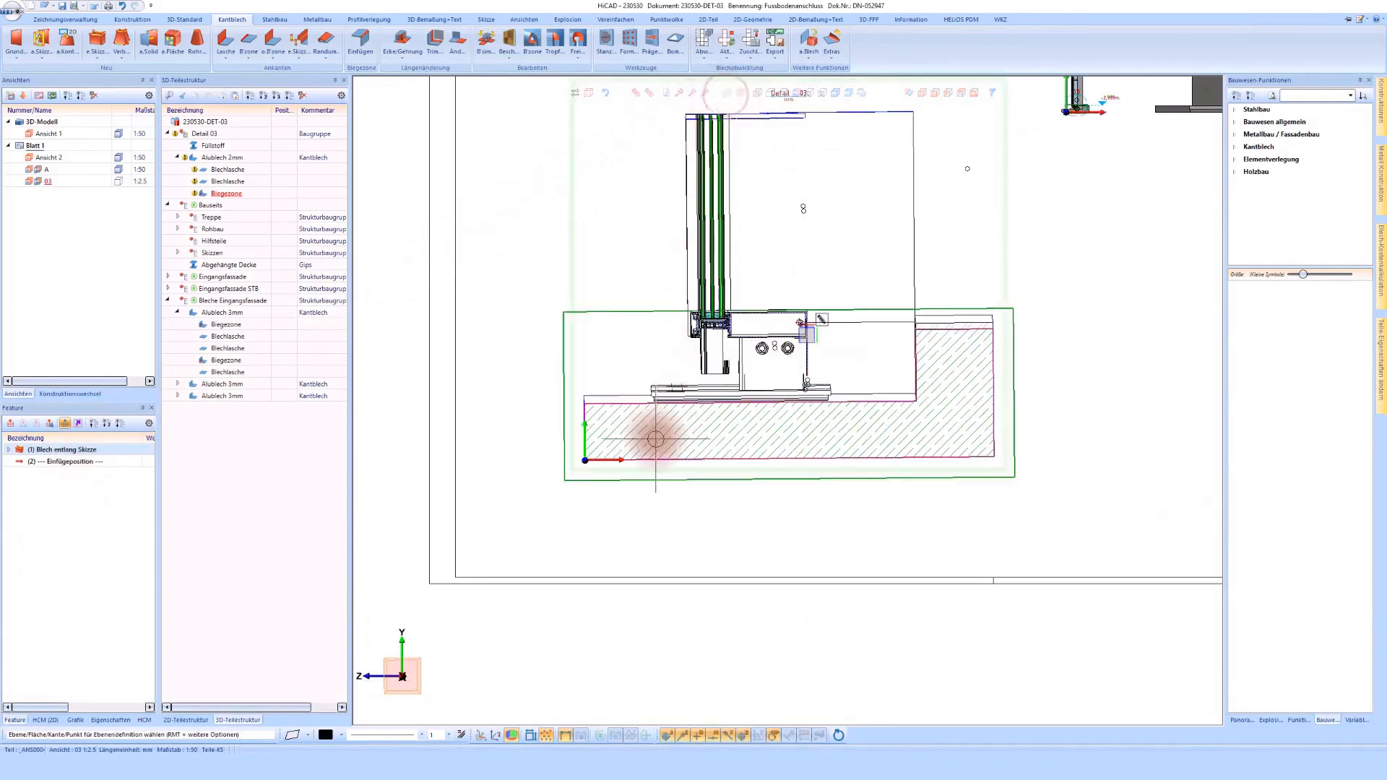
{"action": "left_click", "coordinate": [977, 94]}
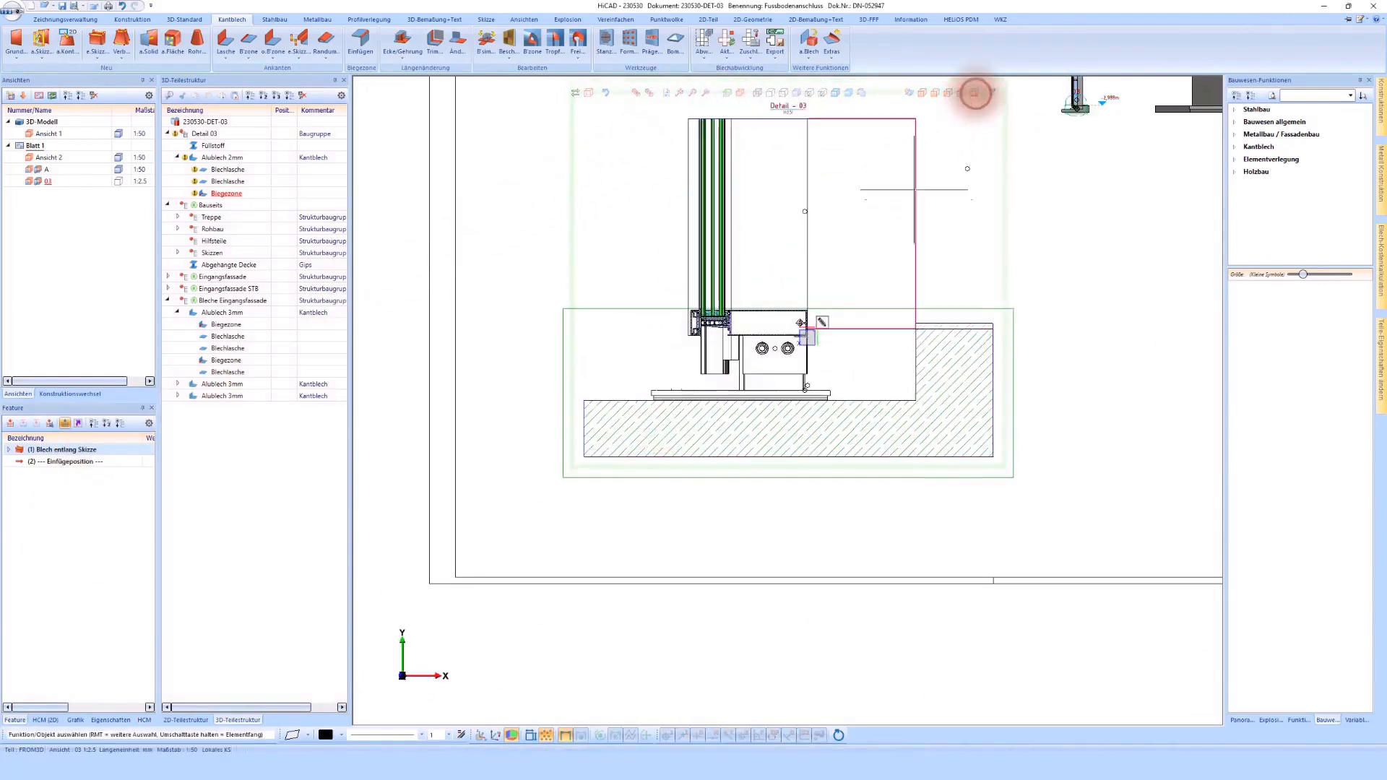
Step: Examine the bent sheet beneath the facade profile and its generating feature in detail view 03
{"action": "scroll", "coordinate": [854, 152], "scroll_direction": "up", "scroll_amount": 2}
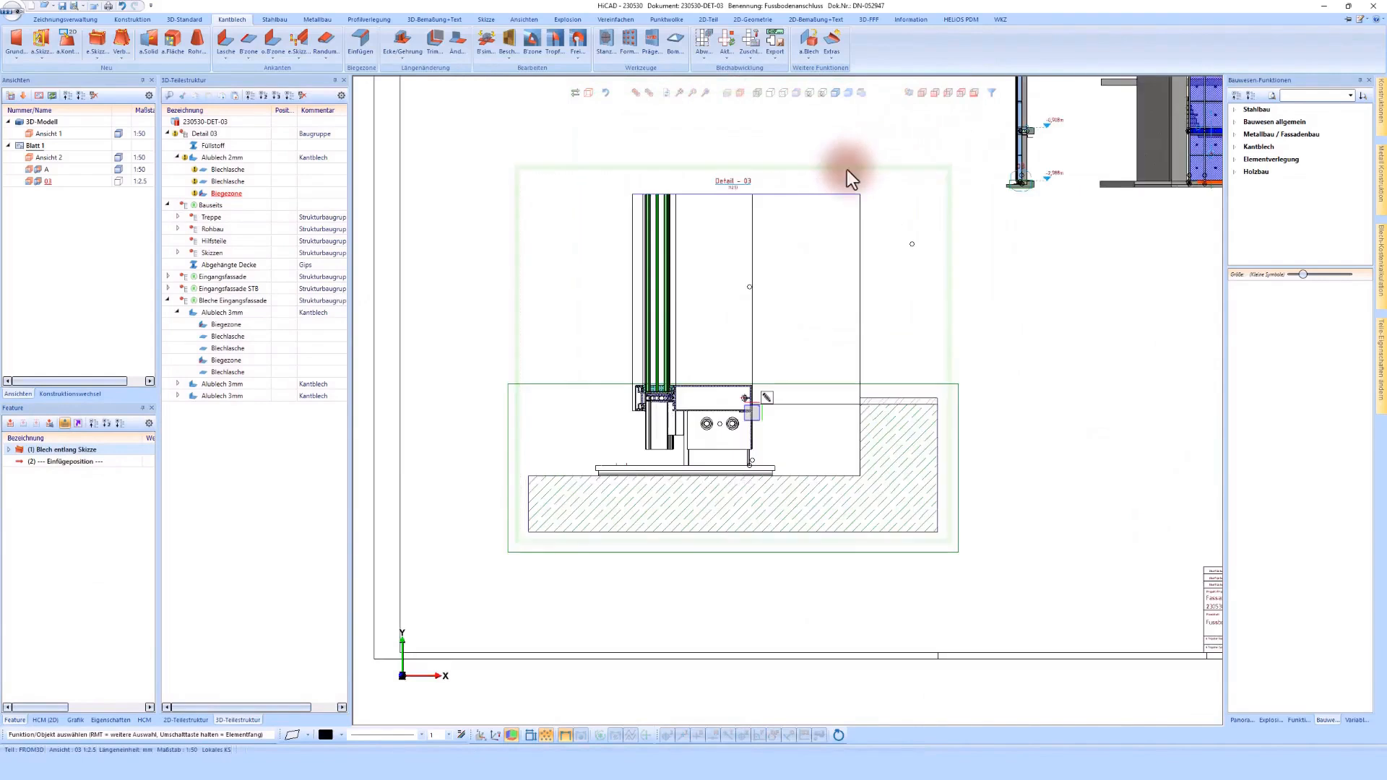
{"action": "right_click", "coordinate": [847, 171]}
{"action": "left_click", "coordinate": [1064, 291]}
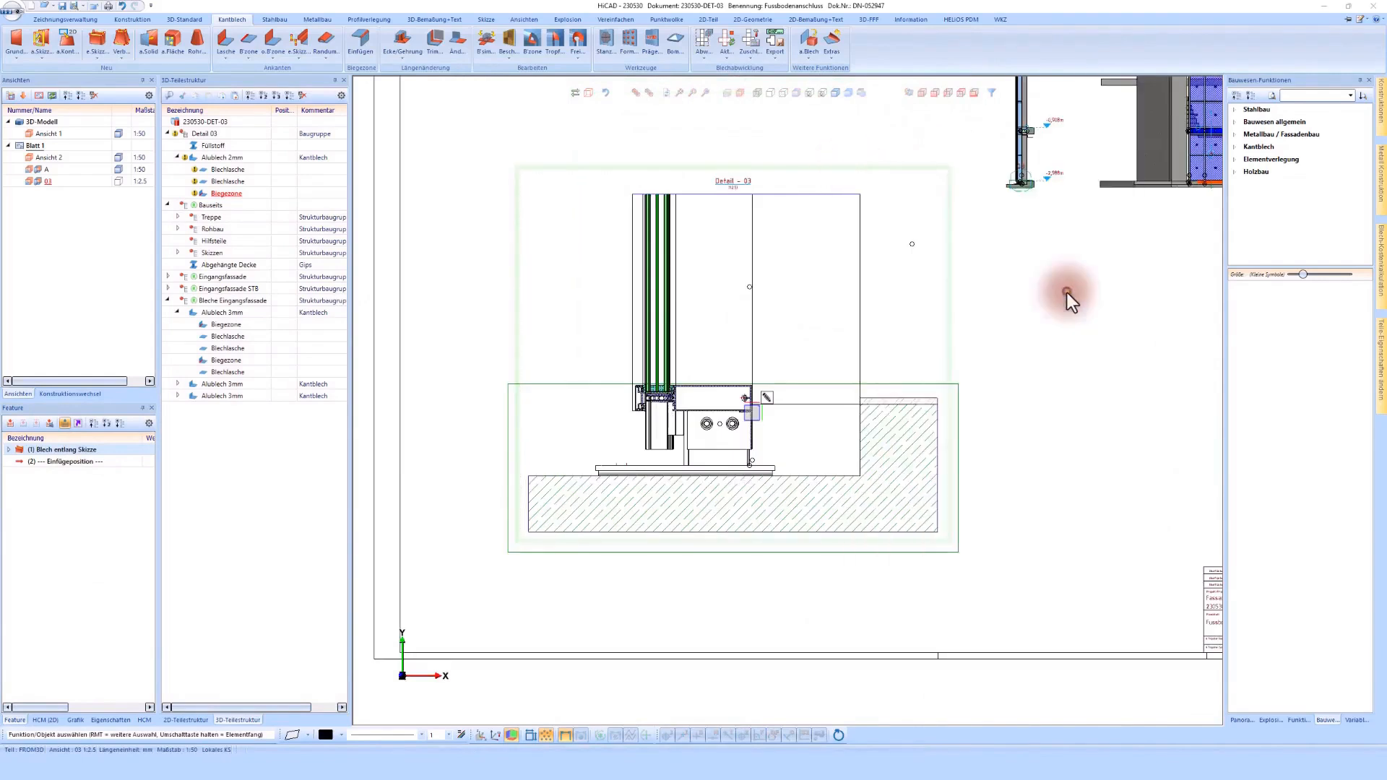
{"action": "scroll", "coordinate": [715, 423], "scroll_direction": "up", "scroll_amount": 4}
{"action": "scroll", "coordinate": [787, 391], "scroll_direction": "up", "scroll_amount": 1}
{"action": "mouse_move", "coordinate": [787, 391]}
{"action": "middle_mouse_down"}
{"action": "mouse_move", "coordinate": [721, 378]}
{"action": "mouse_move", "coordinate": [679, 286]}
{"action": "mouse_move", "coordinate": [614, 219]}
{"action": "middle_mouse_up"}
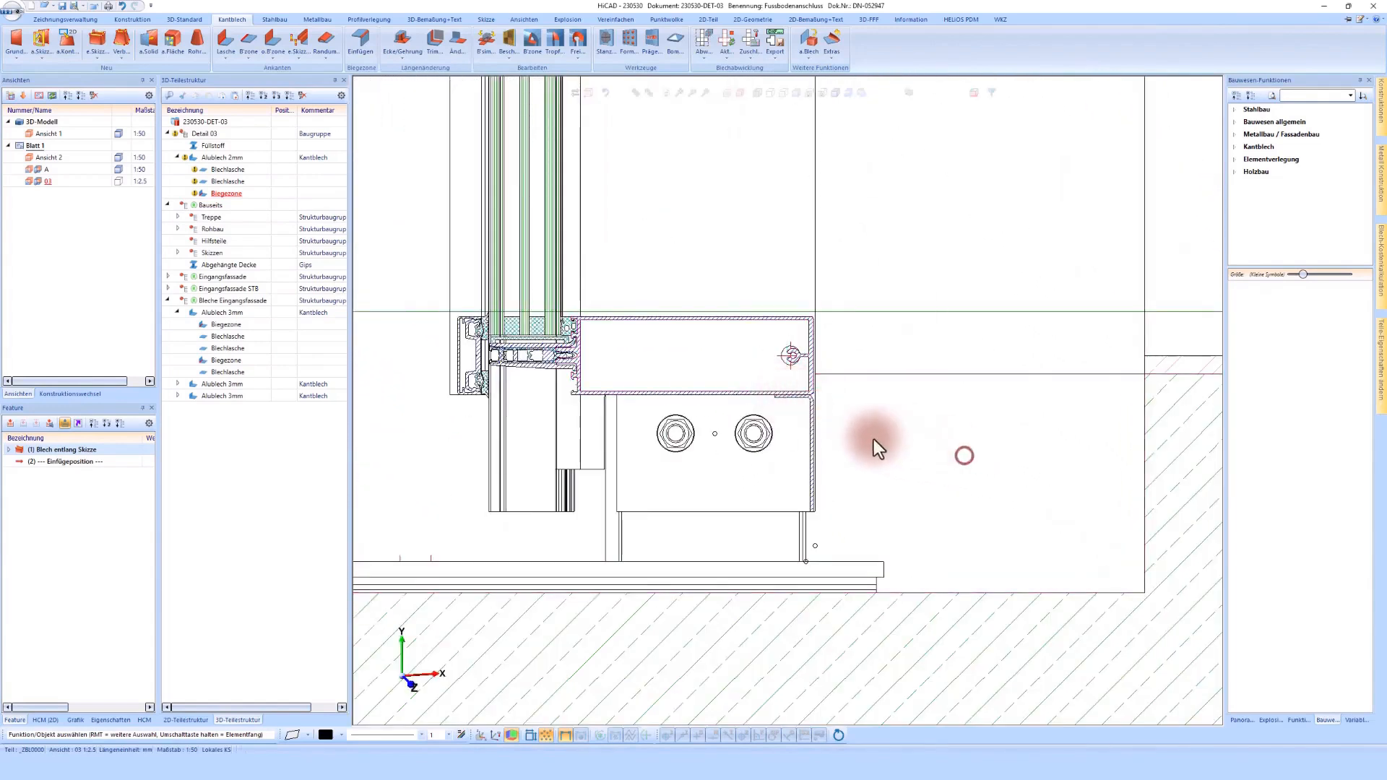
{"action": "left_click", "coordinate": [831, 431]}
{"action": "scroll", "coordinate": [826, 365], "scroll_direction": "up", "scroll_amount": 3}
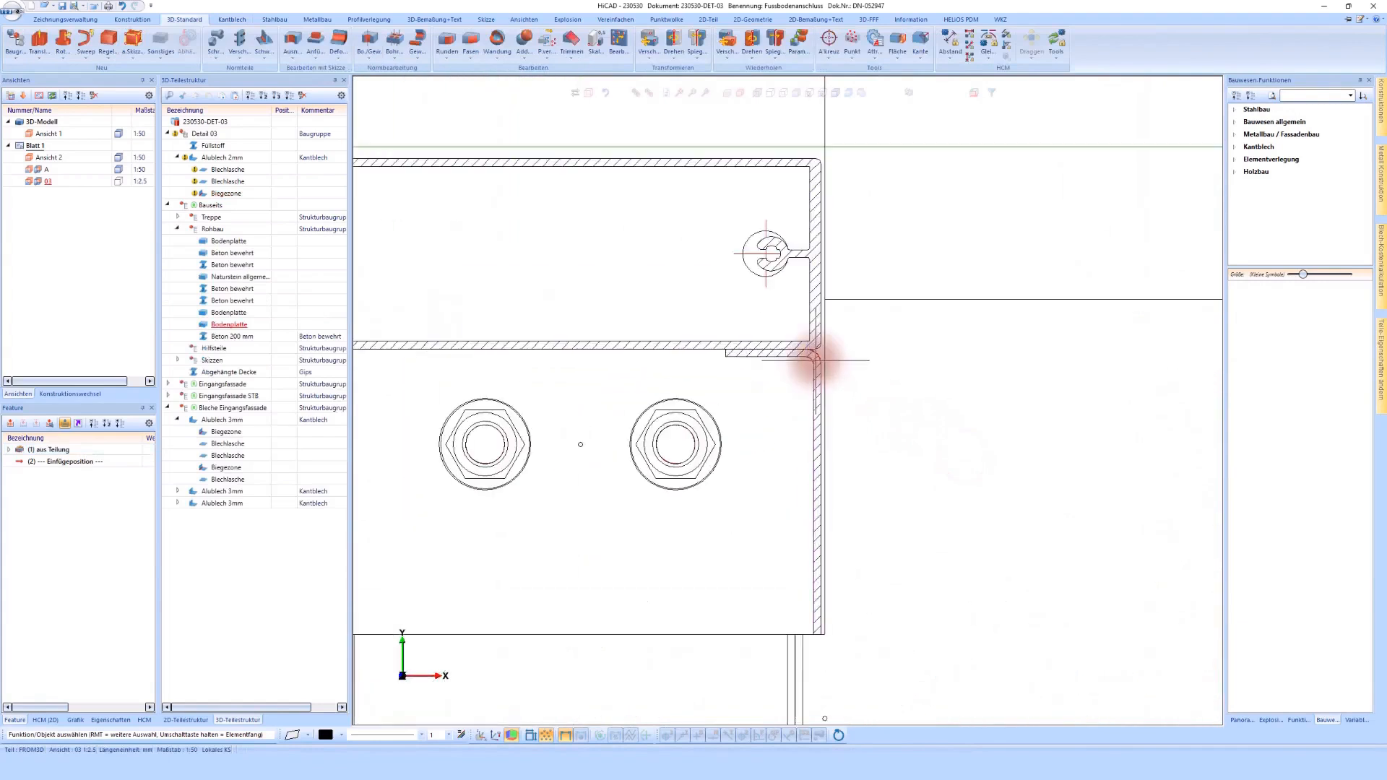
{"action": "left_click", "coordinate": [812, 359]}
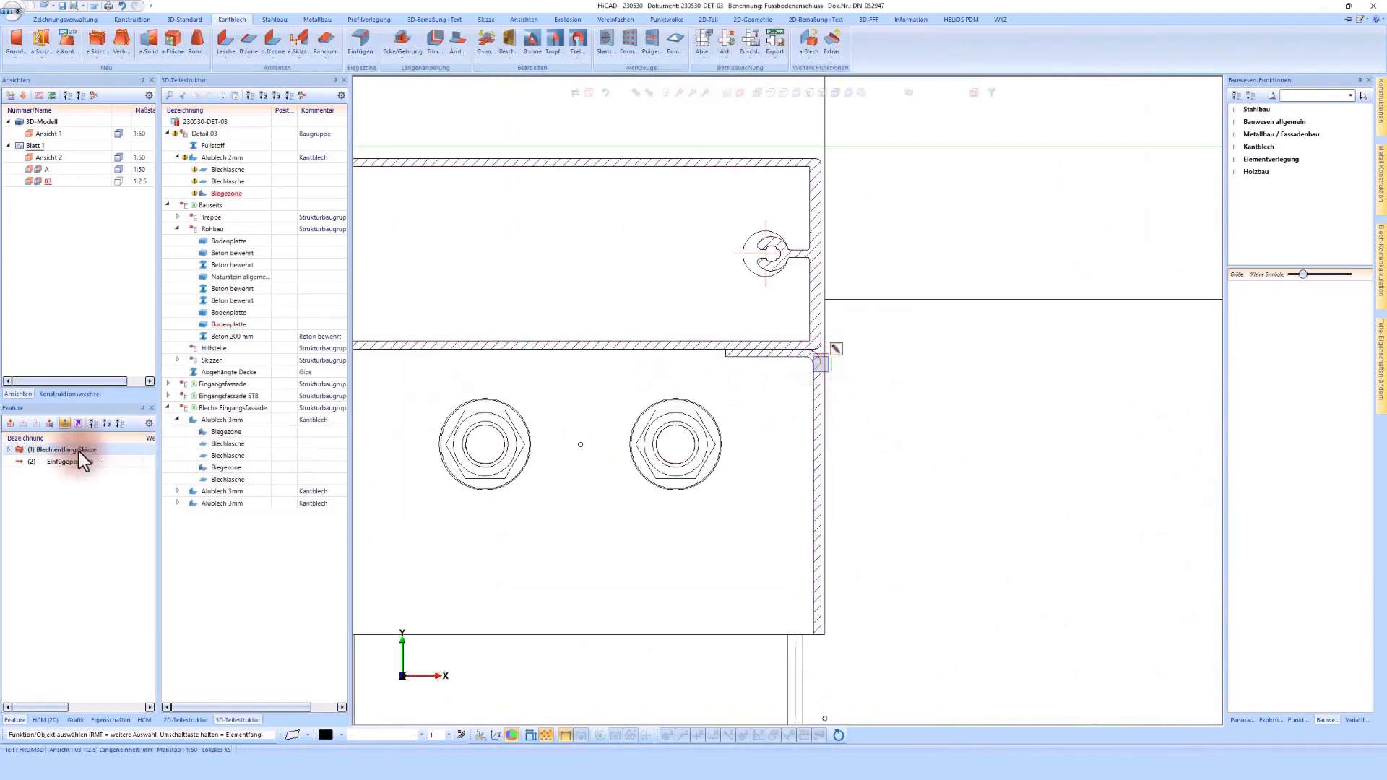
{"action": "scroll", "coordinate": [679, 294], "scroll_direction": "down", "scroll_amount": 1}
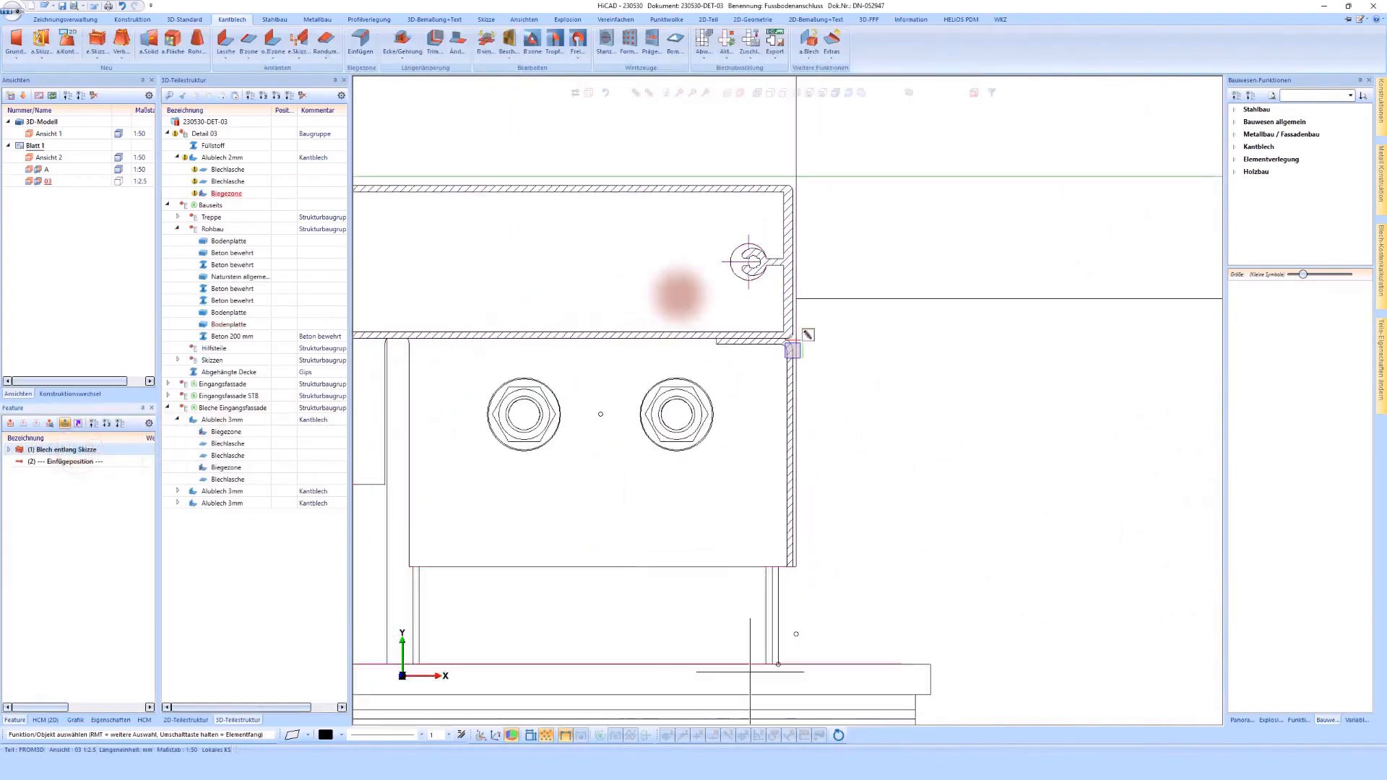
{"action": "scroll", "coordinate": [679, 294], "scroll_direction": "down", "scroll_amount": 8}
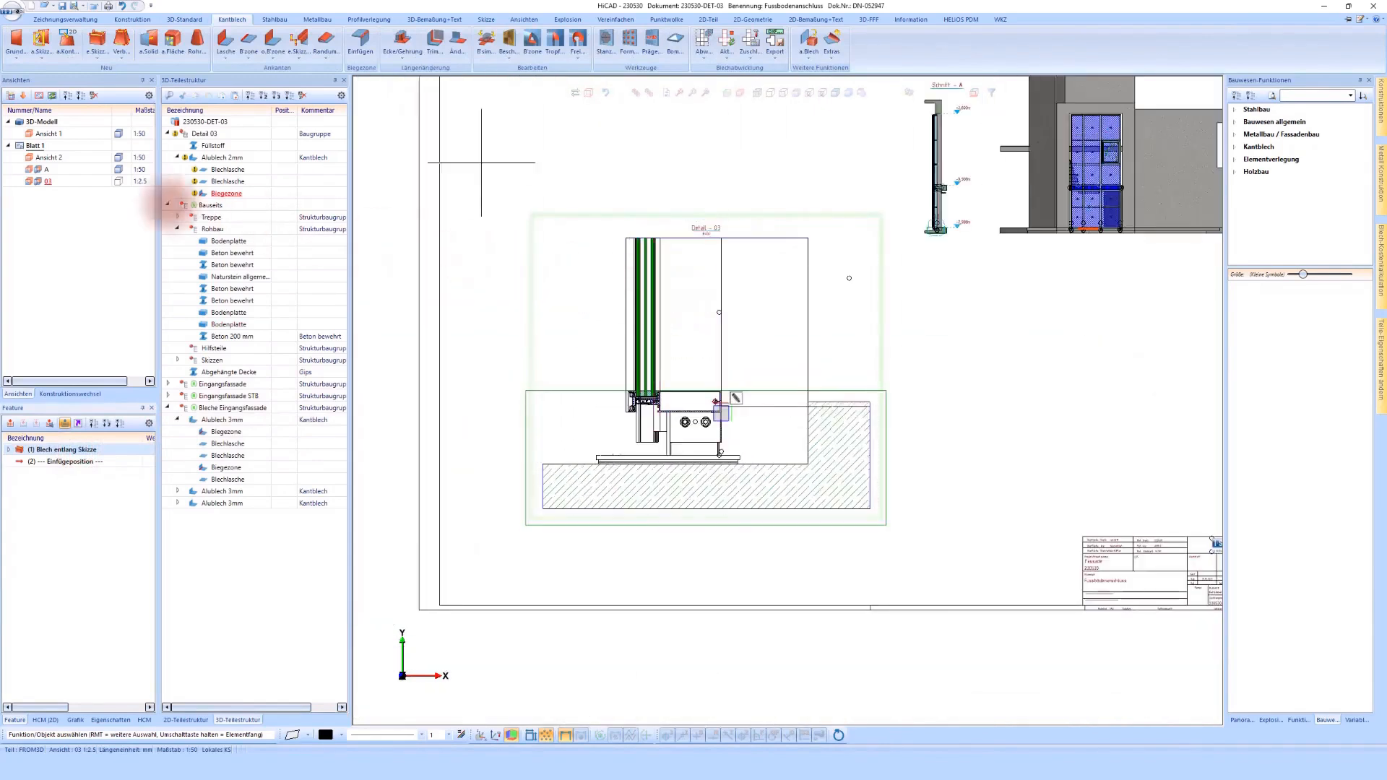
Step: Move detail view 03 from Blatt 1 to the 3D-Modell area and activate it there at the new sheet's bend
{"action": "left_click_drag", "start_coordinate": [47, 183], "coordinate": [42, 123]}
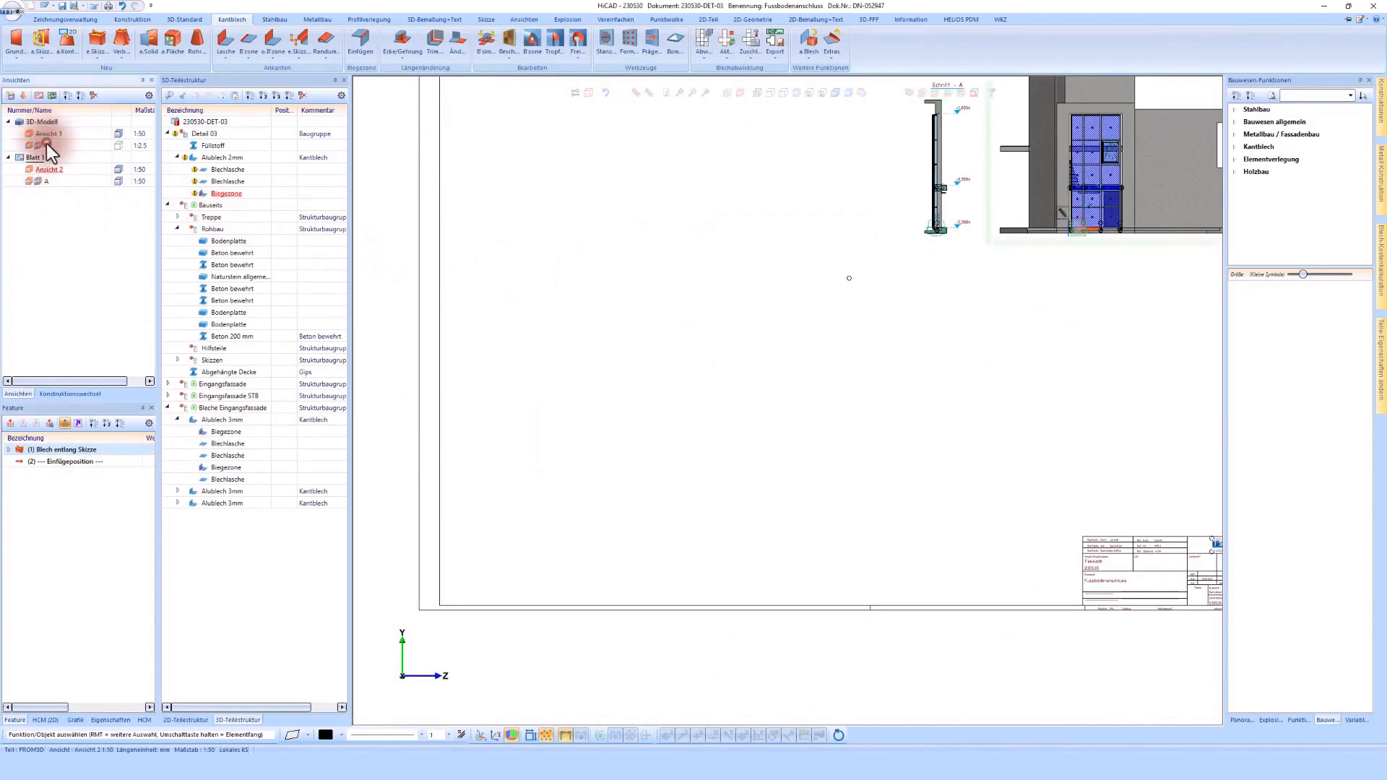
{"action": "double_click", "coordinate": [46, 143]}
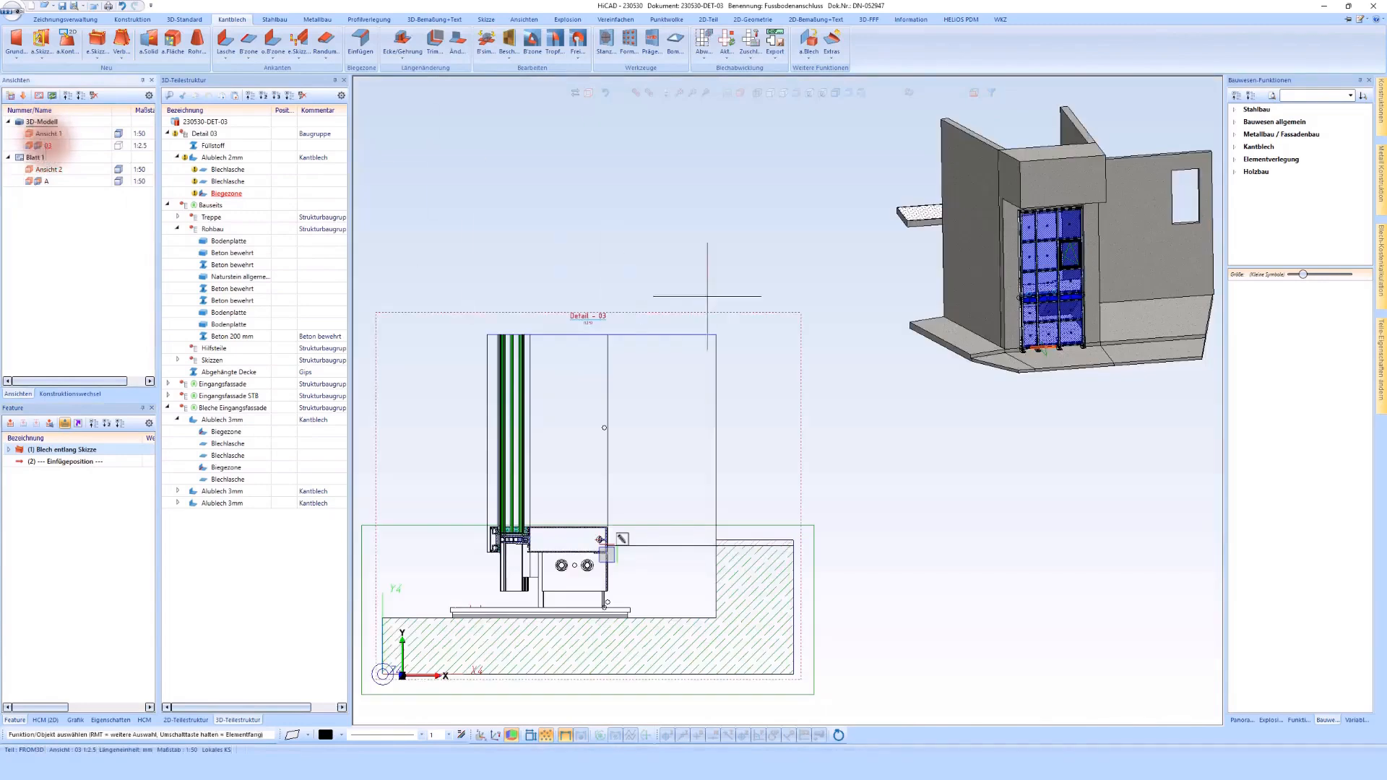
{"action": "left_click", "coordinate": [645, 503]}
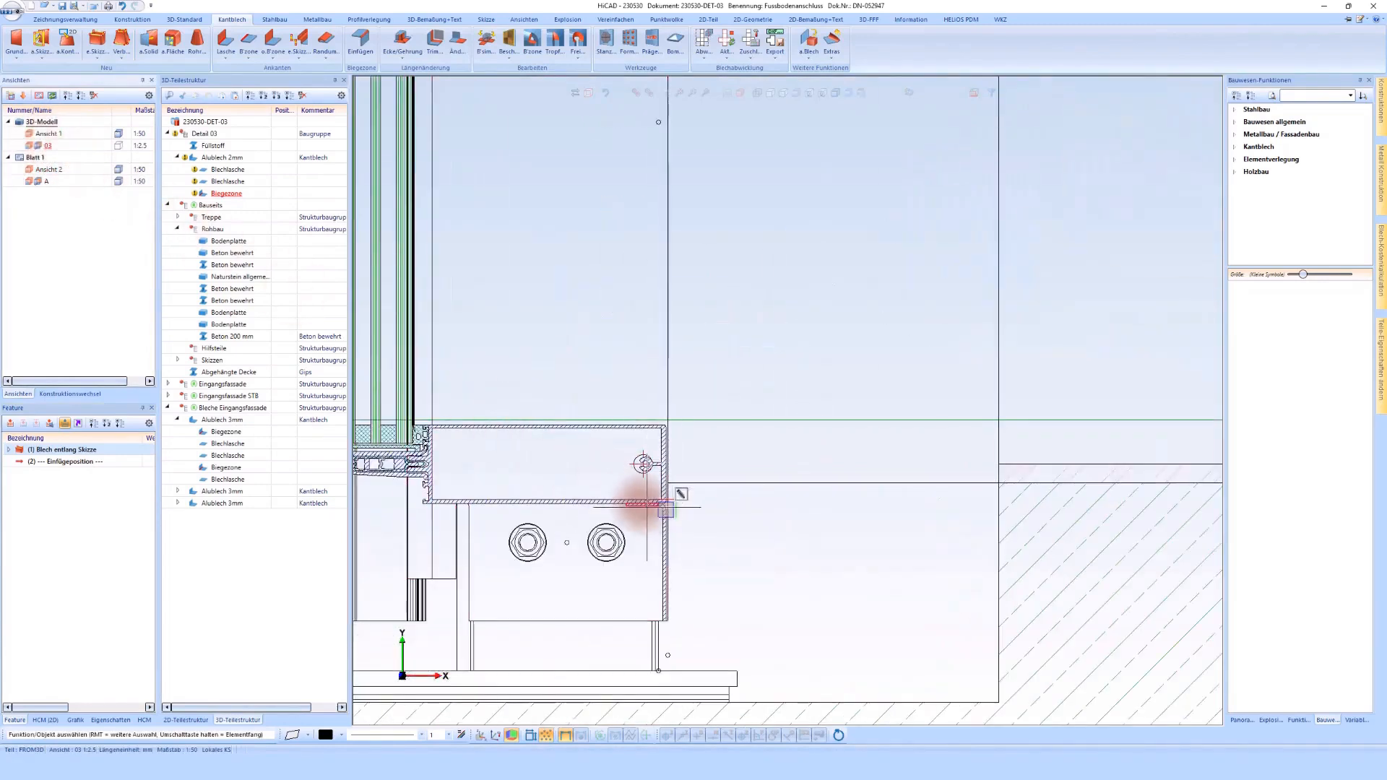
Step: Set the length of the Alublech 2mm sheet's horizontal flange beneath the facade profile to 30 mm
{"action": "left_click", "coordinate": [647, 508]}
{"action": "left_click", "coordinate": [91, 483]}
{"action": "left_click", "coordinate": [86, 450]}
{"action": "scroll", "coordinate": [642, 554], "scroll_direction": "up", "scroll_amount": 5}
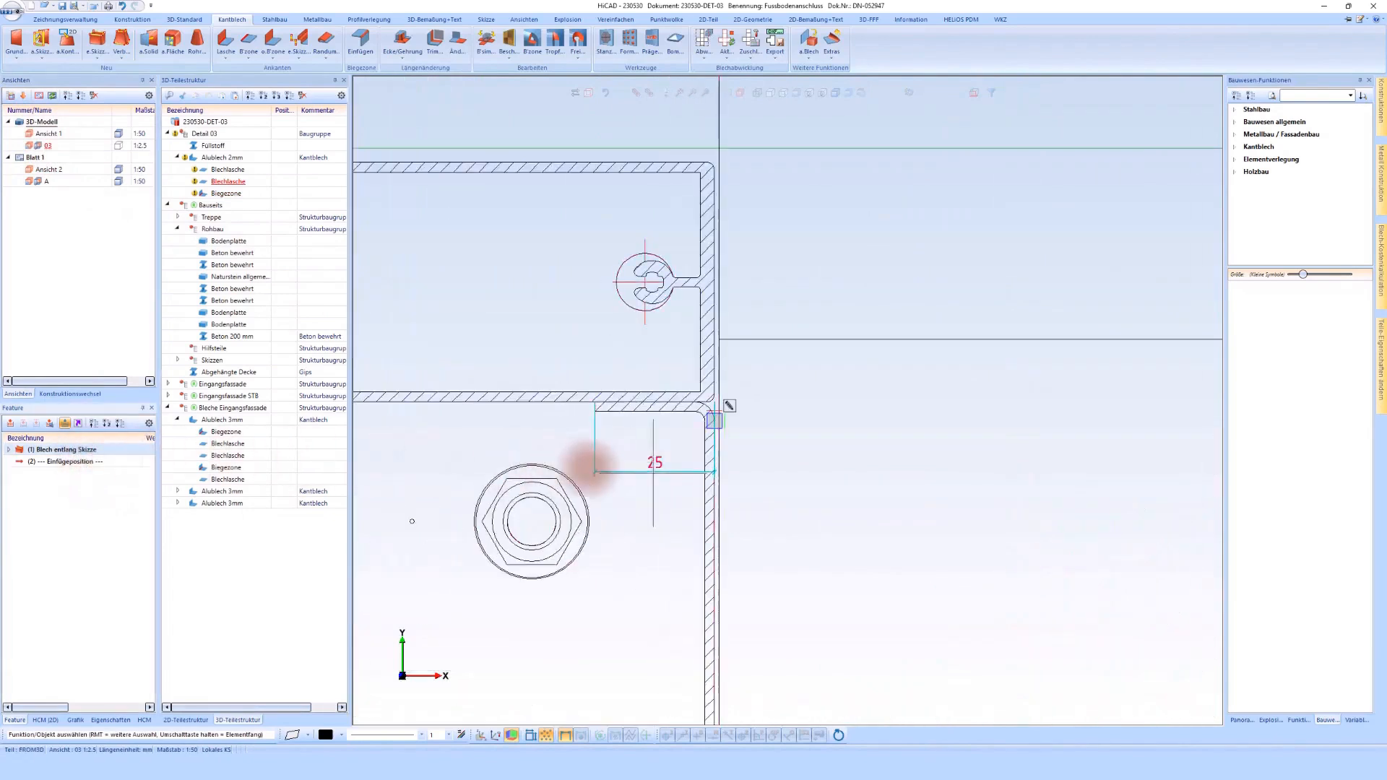
{"action": "left_click", "coordinate": [655, 471]}
{"action": "type", "text": "30"}
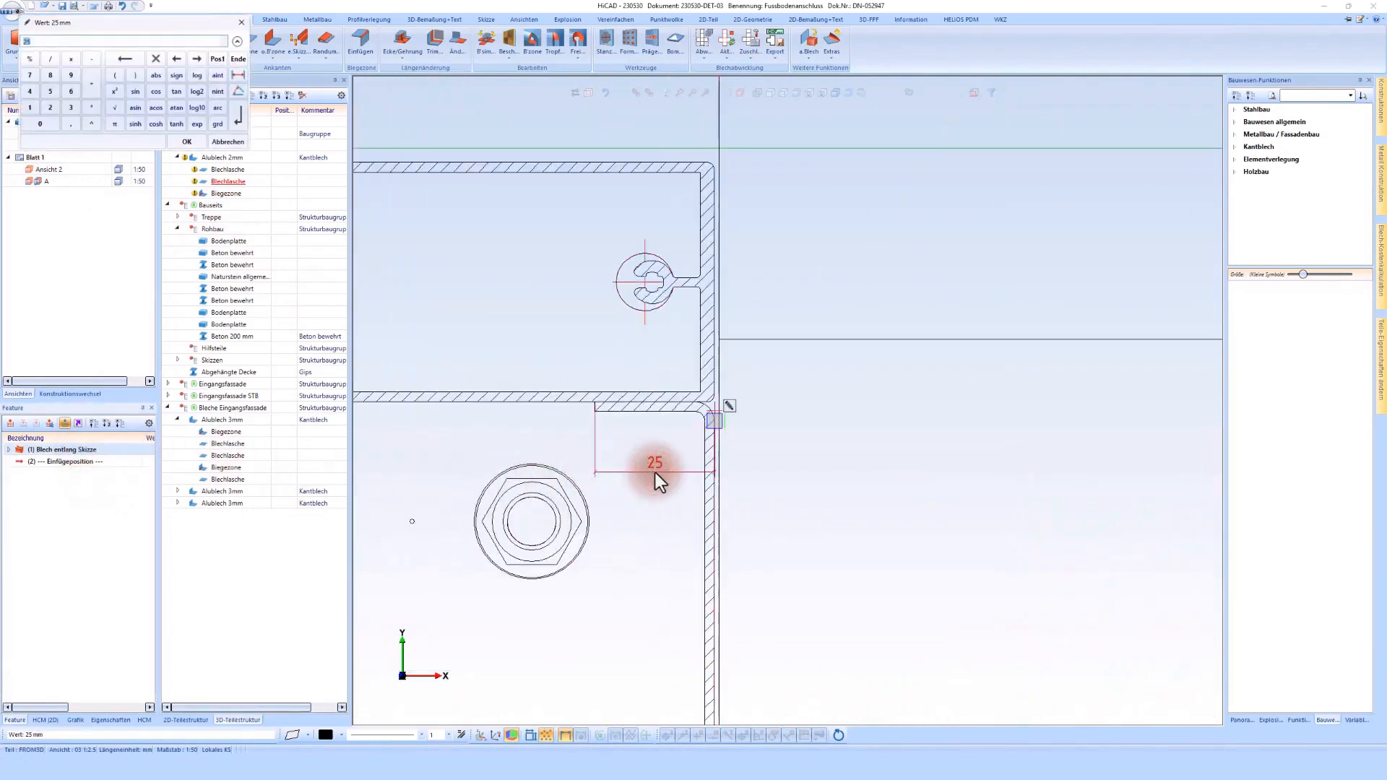
{"action": "key", "text": "Return"}
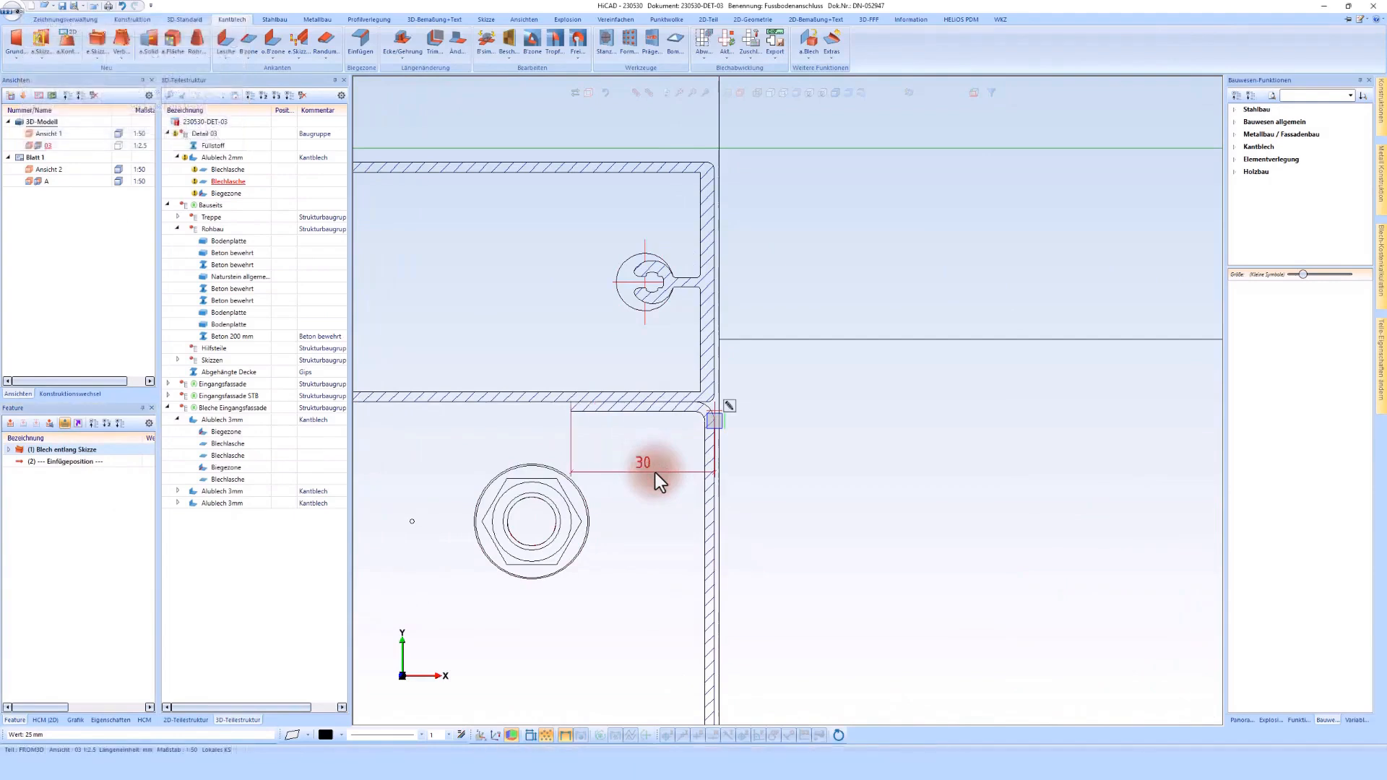
{"action": "scroll", "coordinate": [656, 472], "scroll_direction": "down", "scroll_amount": 6}
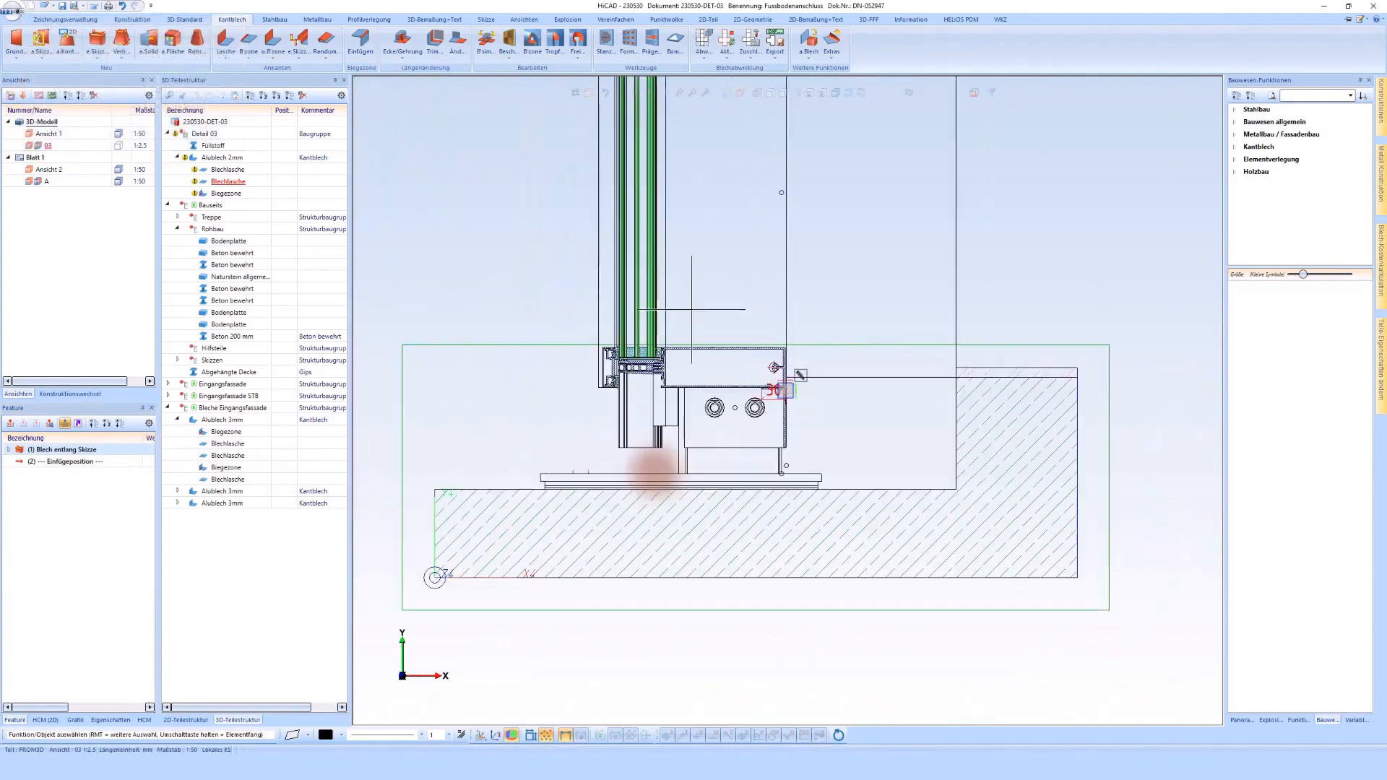
Step: Move detail view 03 to Blatt 1 and back to the 3D-Modell area, and display only the active view there
{"action": "double_click", "coordinate": [42, 158]}
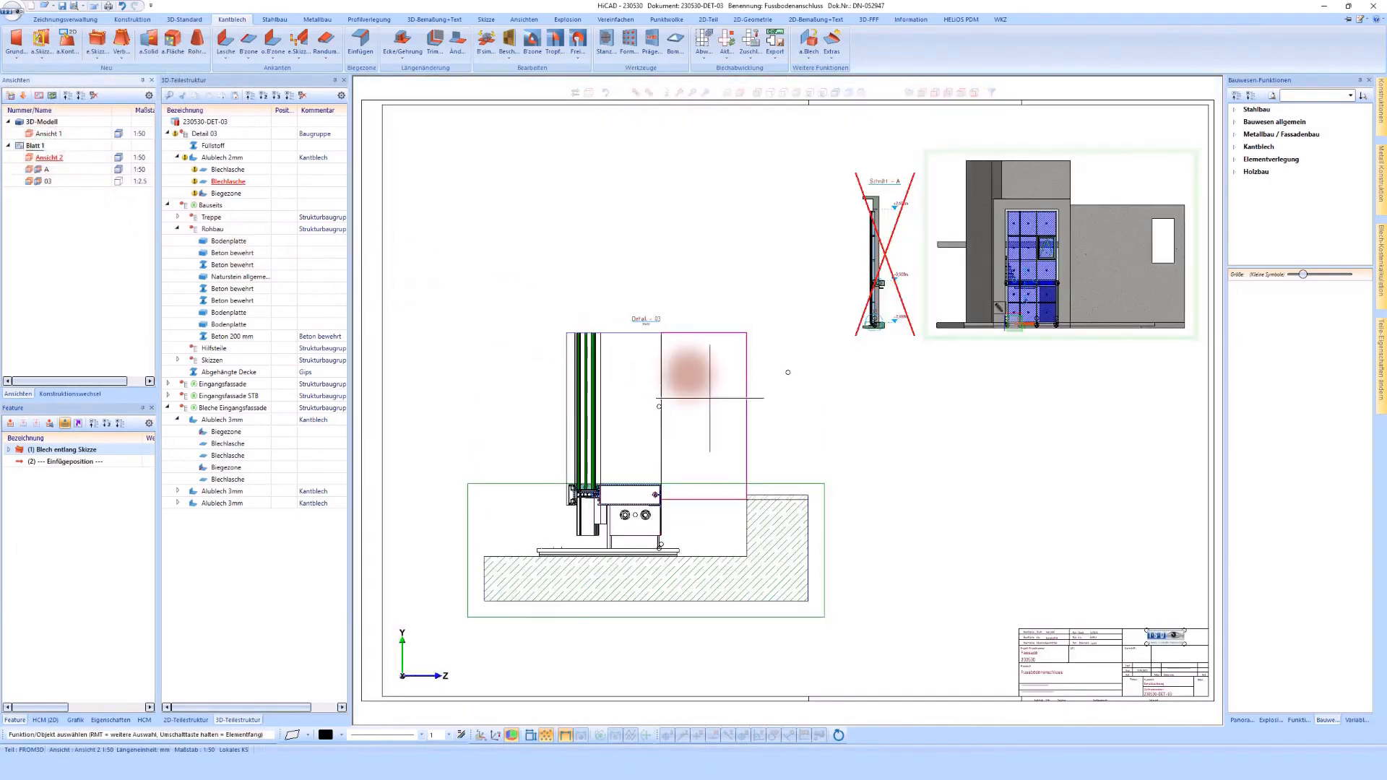
{"action": "double_click", "coordinate": [43, 182]}
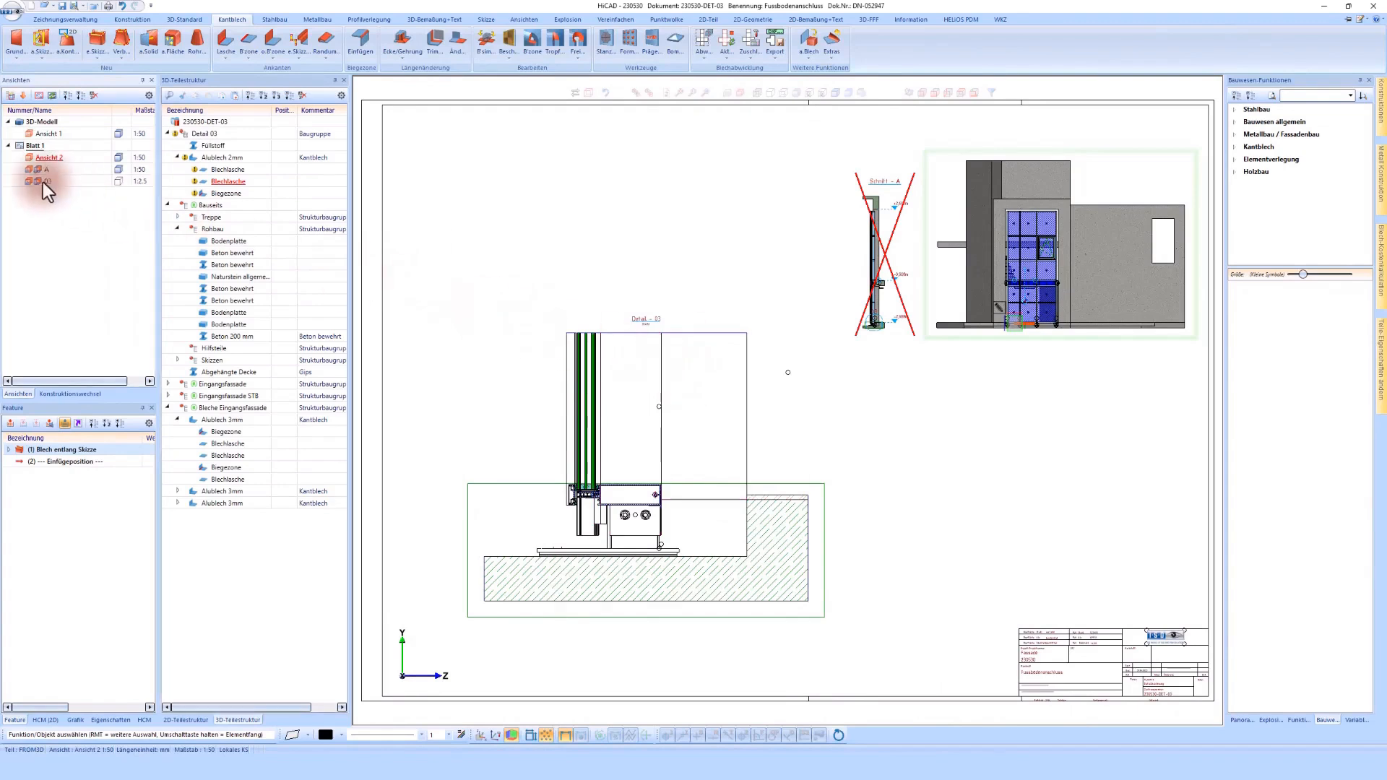
{"action": "double_click", "coordinate": [45, 124]}
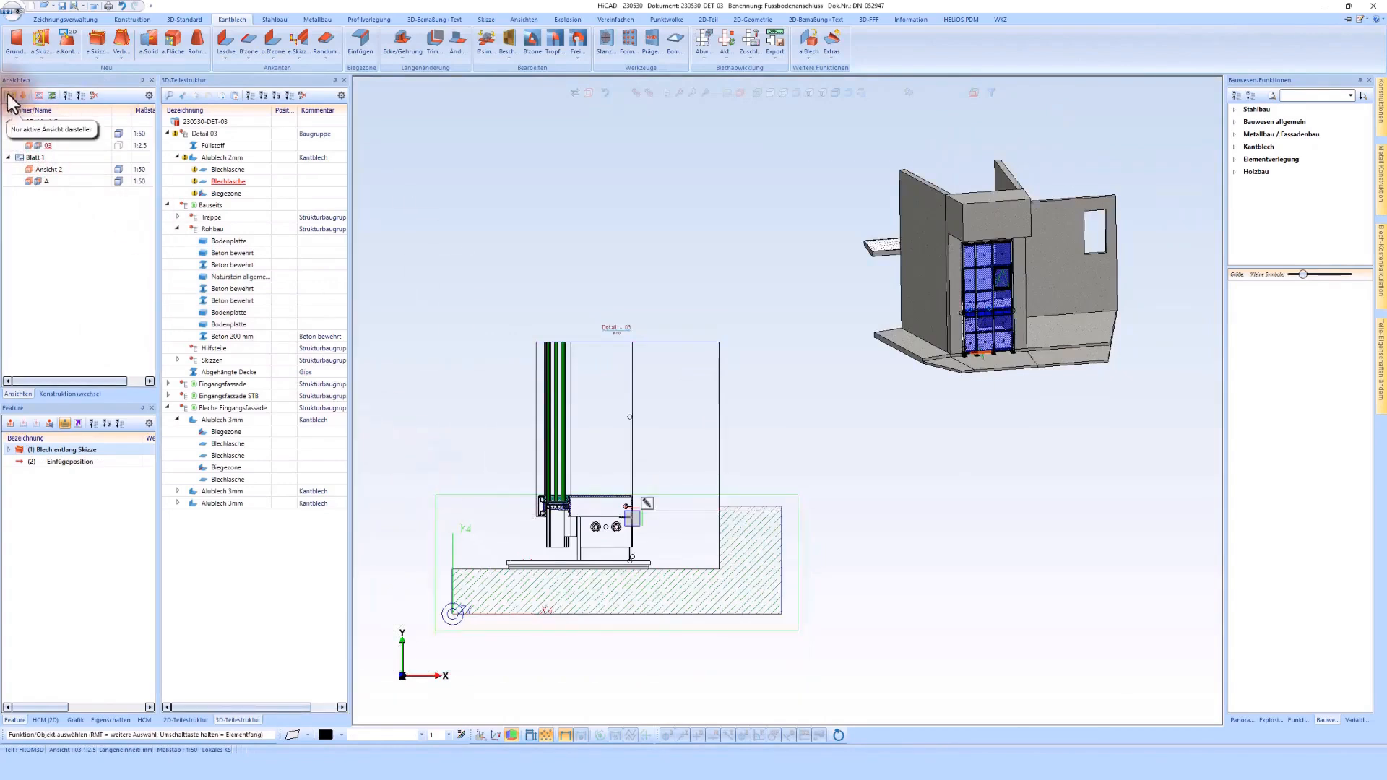
{"action": "left_click", "coordinate": [10, 101]}
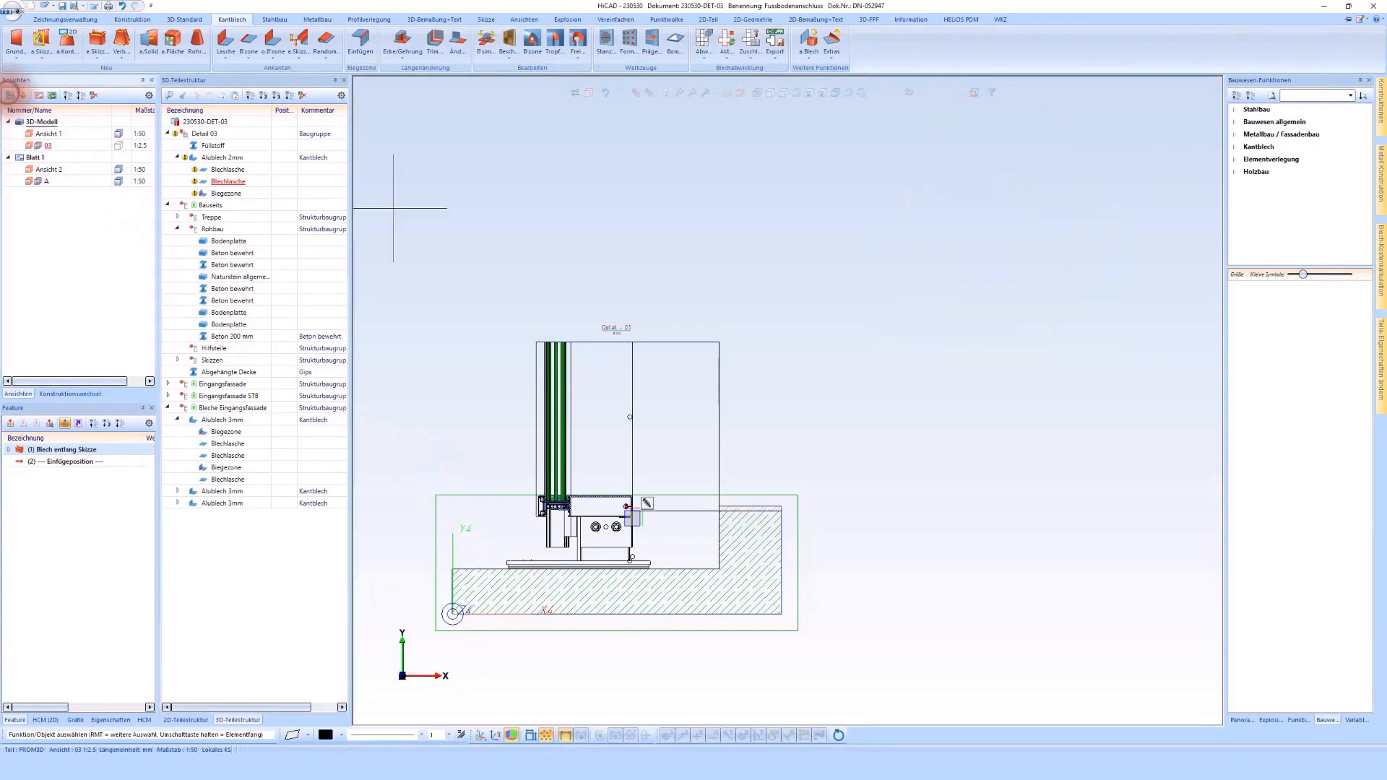
Step: Examine the gap between the facade profile and the raised concrete edge in detail view 03 and in the 3D view Ansicht 1
{"action": "scroll", "coordinate": [636, 560], "scroll_direction": "up", "scroll_amount": 5}
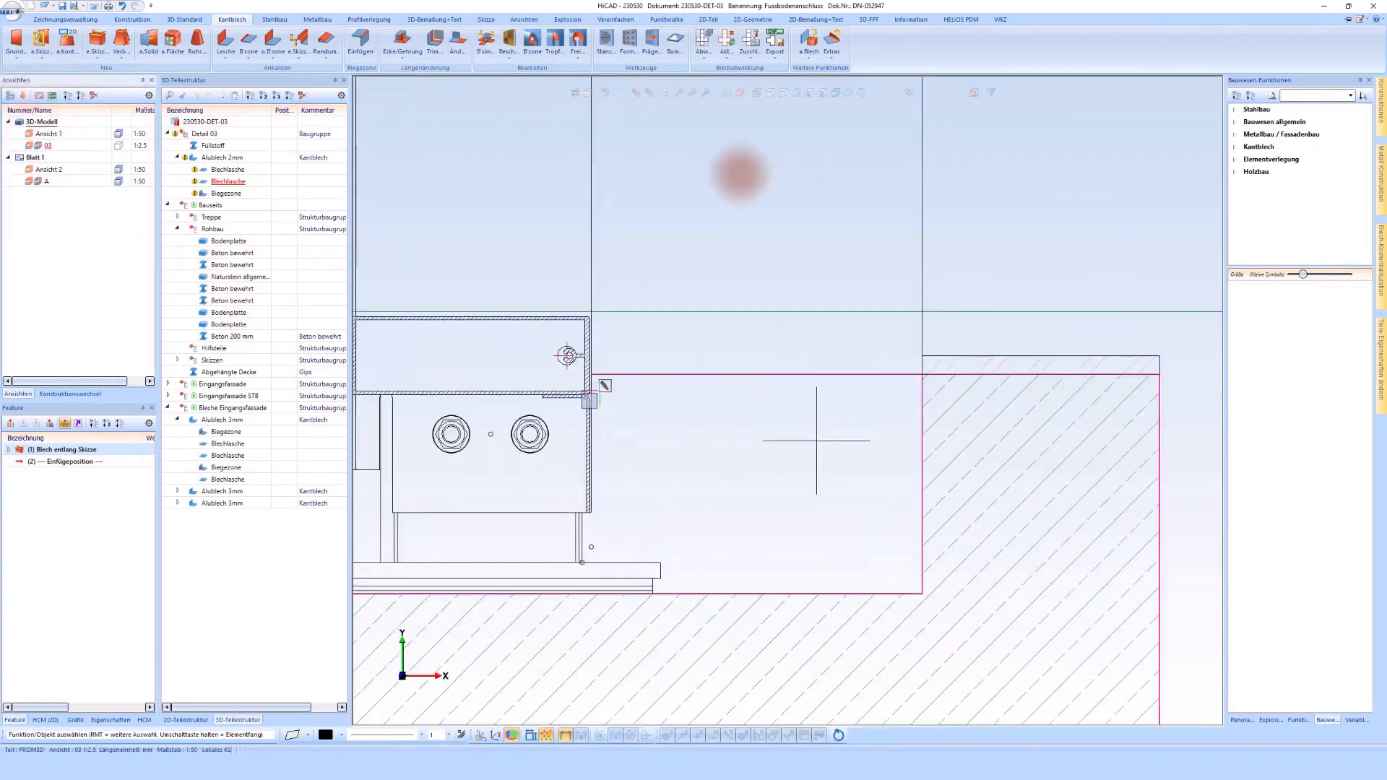
{"action": "scroll", "coordinate": [651, 440], "scroll_direction": "up", "scroll_amount": 3}
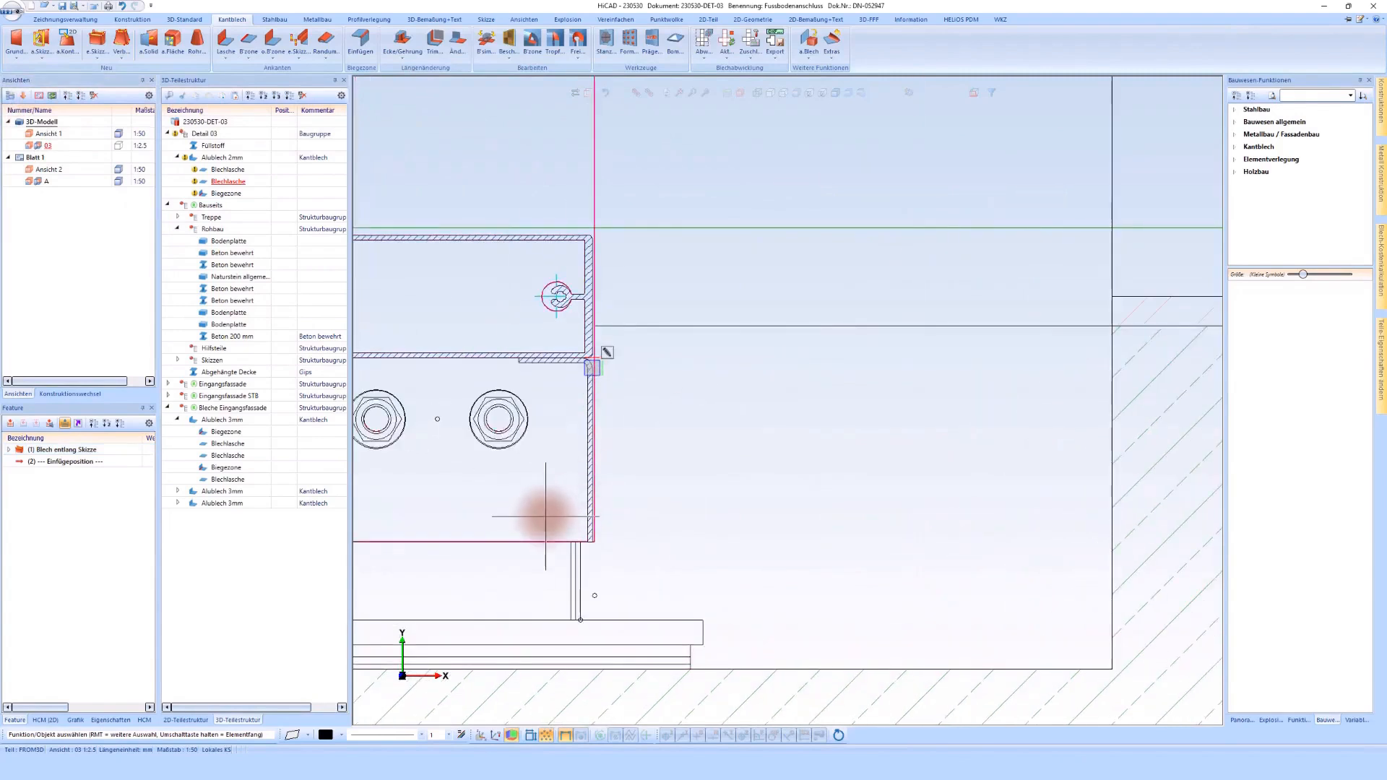
{"action": "scroll", "coordinate": [541, 506], "scroll_direction": "down", "scroll_amount": 3}
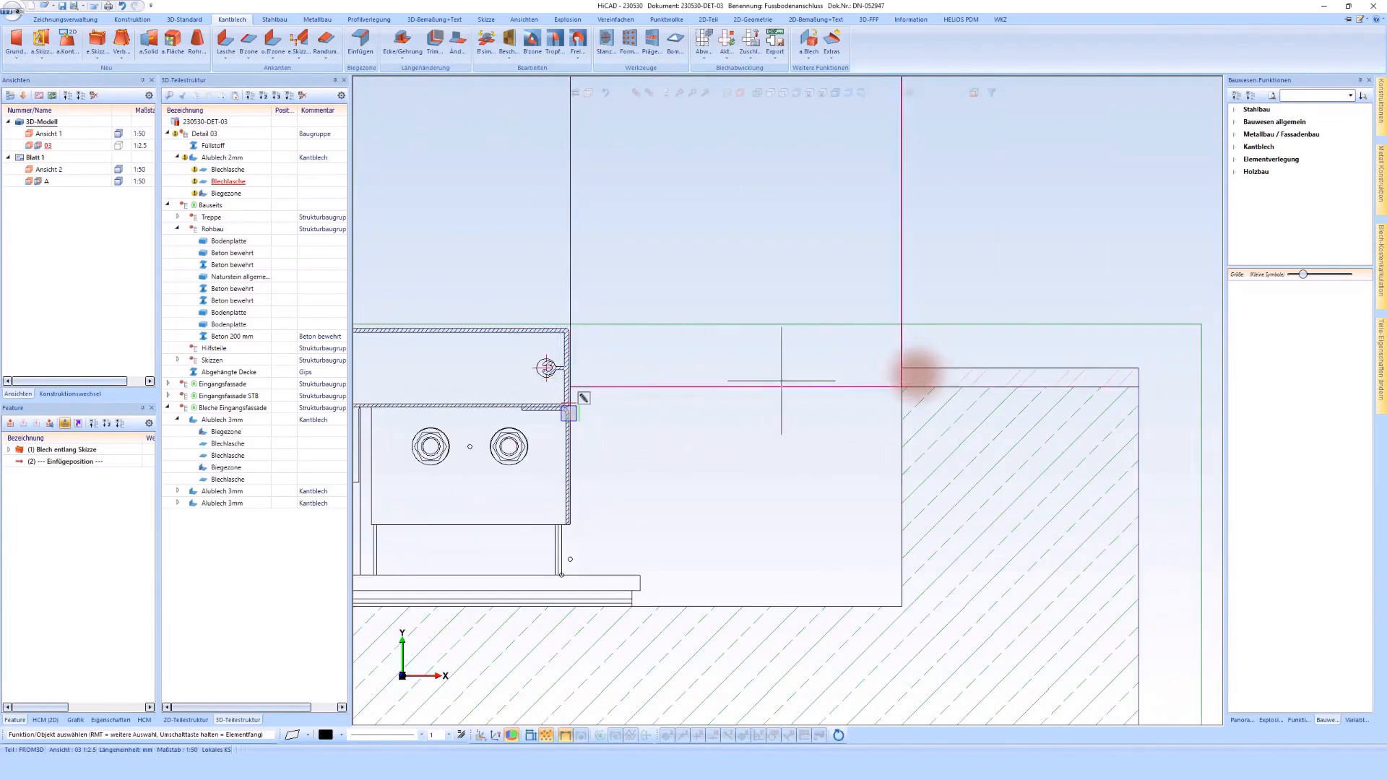
{"action": "scroll", "coordinate": [917, 374], "scroll_direction": "down", "scroll_amount": 6}
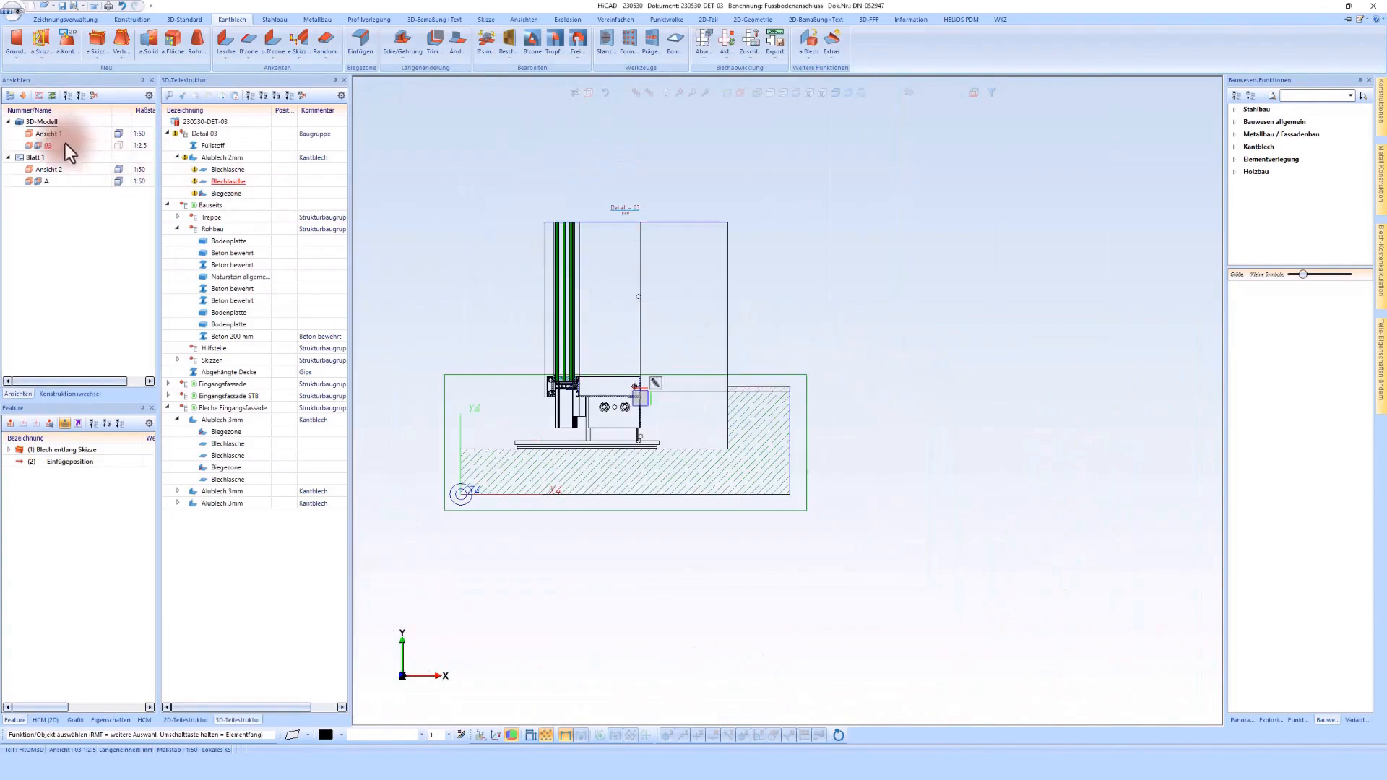
{"action": "left_click", "coordinate": [45, 133]}
{"action": "scroll", "coordinate": [812, 591], "scroll_direction": "down", "scroll_amount": 3}
{"action": "middle_click_drag", "start_coordinate": [812, 591], "coordinate": [547, 504]}
{"action": "scroll", "coordinate": [812, 591], "scroll_direction": "up", "scroll_amount": 5}
{"action": "scroll", "coordinate": [547, 504], "scroll_direction": "up", "scroll_amount": 5}
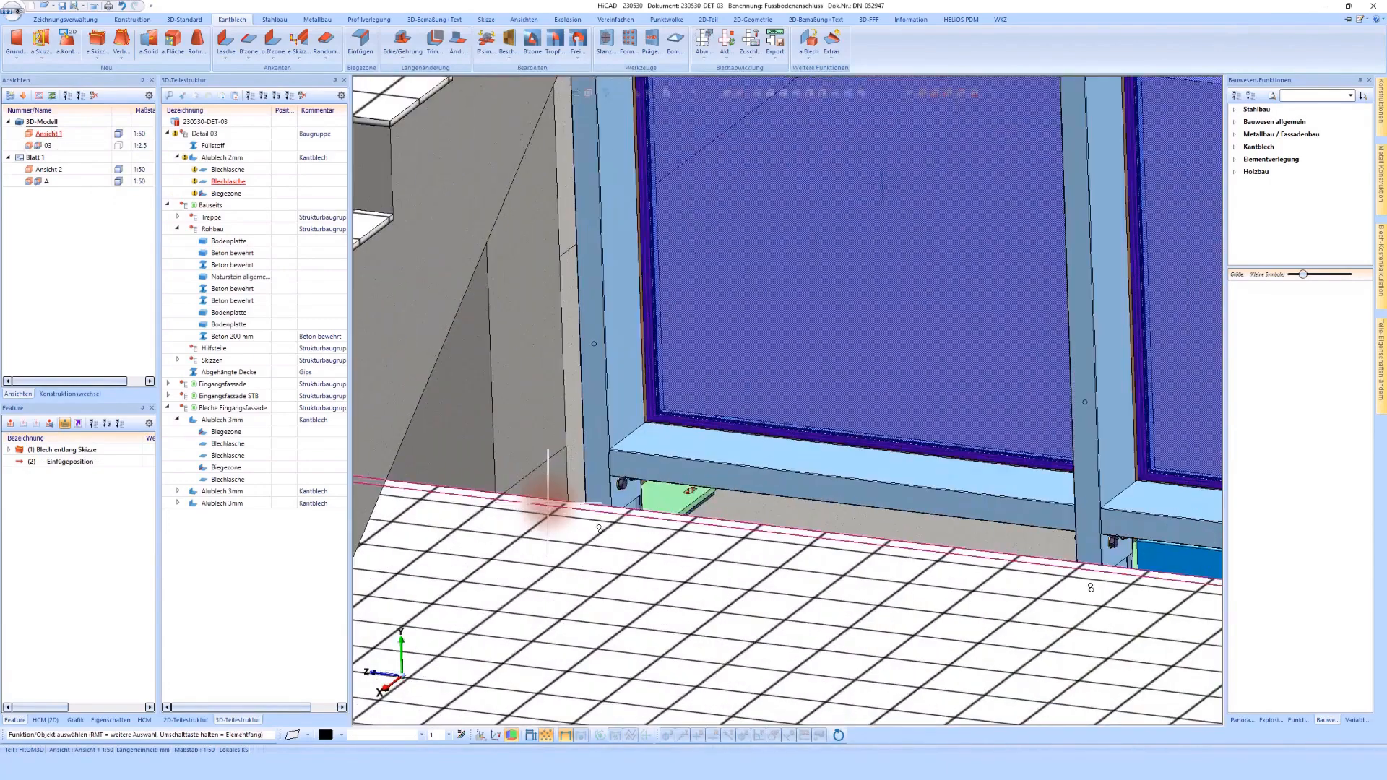
Step: In detail view 03, sketch a building-material line about 205 mm long from the floor covering's upper corner towards the facade profile
{"action": "double_click", "coordinate": [47, 146]}
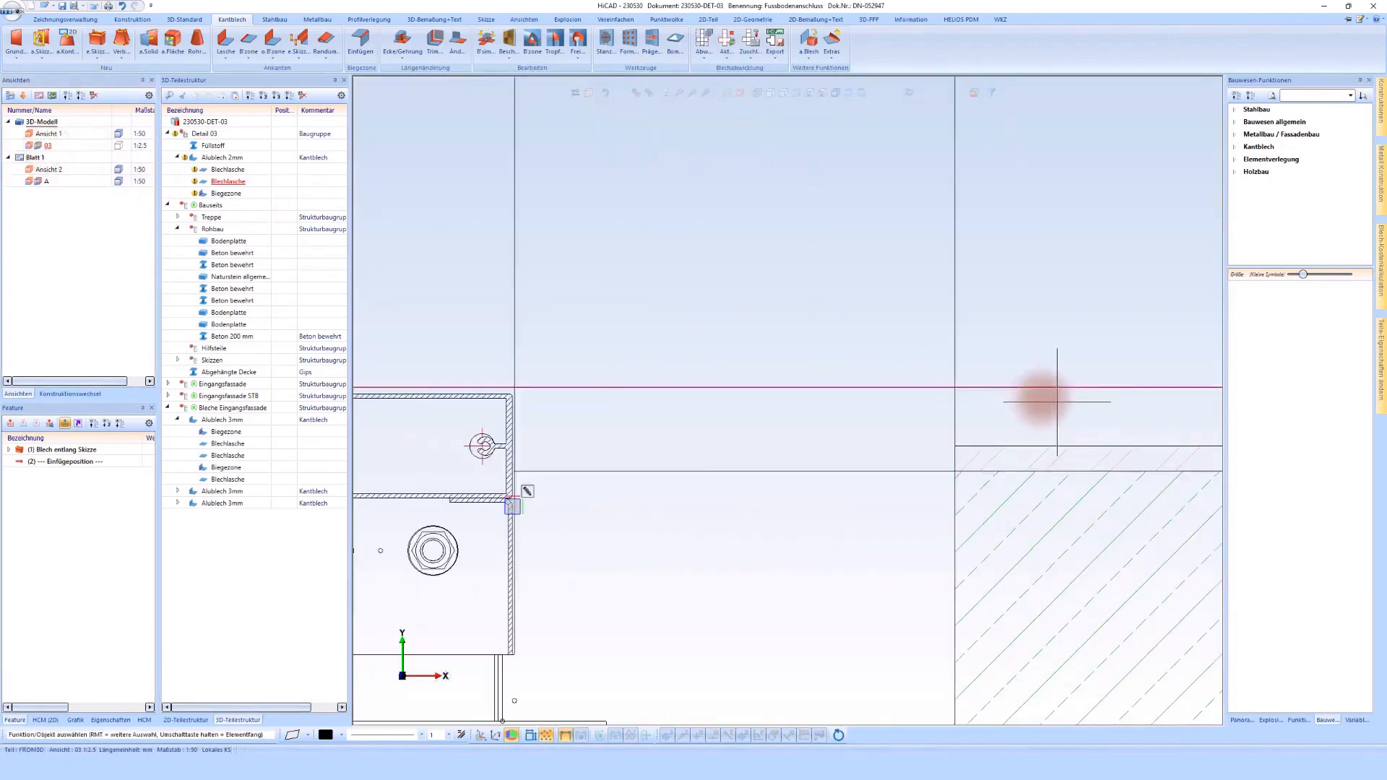
{"action": "left_click", "coordinate": [1272, 123]}
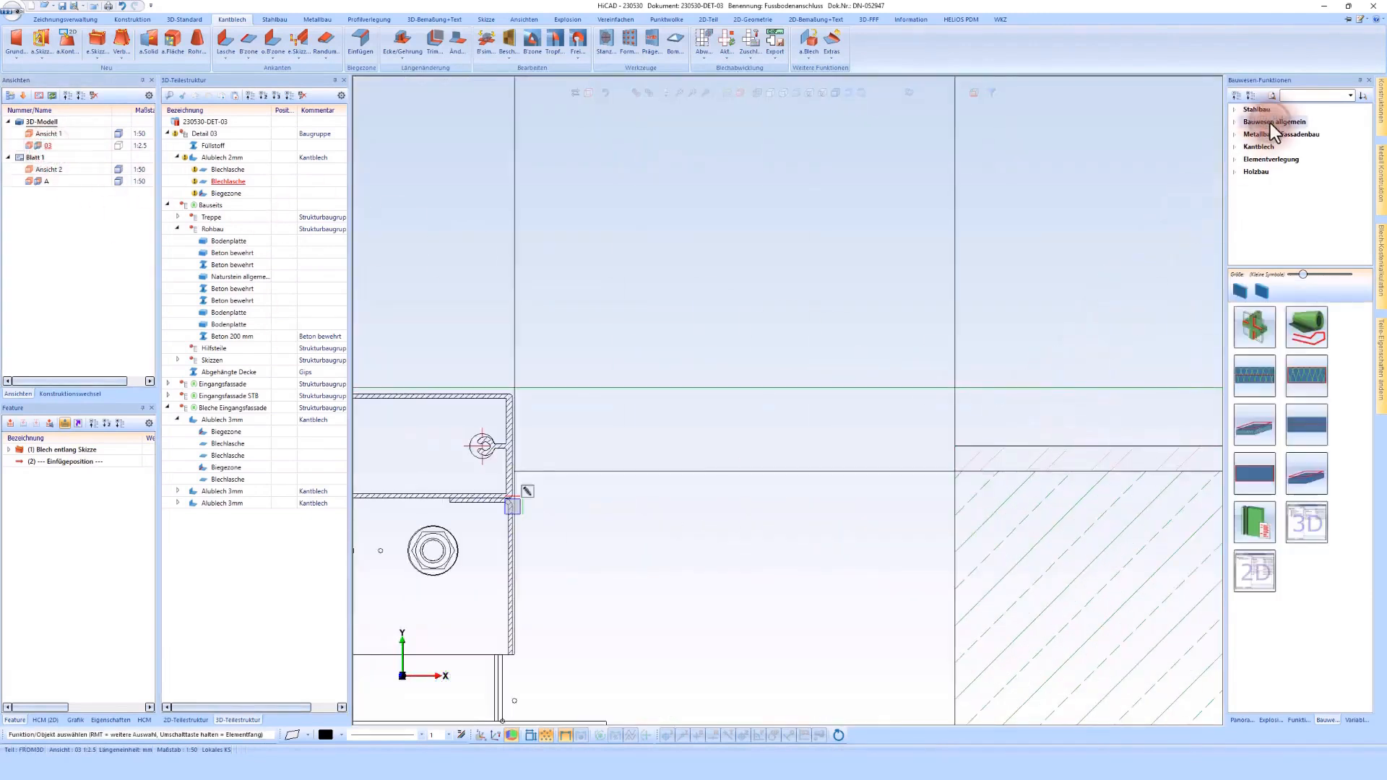
{"action": "left_click", "coordinate": [1308, 431]}
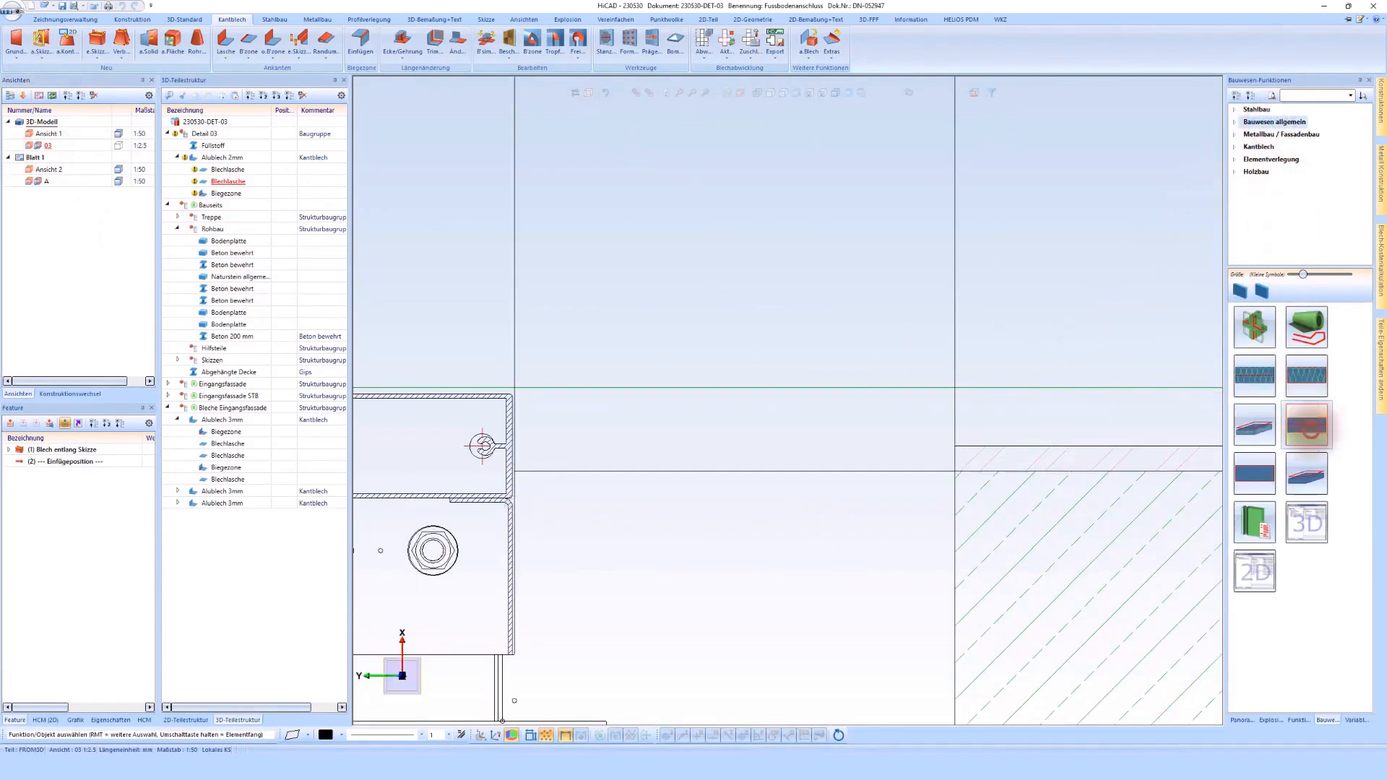
{"action": "left_click", "coordinate": [955, 446]}
{"action": "scroll", "coordinate": [533, 446], "scroll_direction": "up", "scroll_amount": 2}
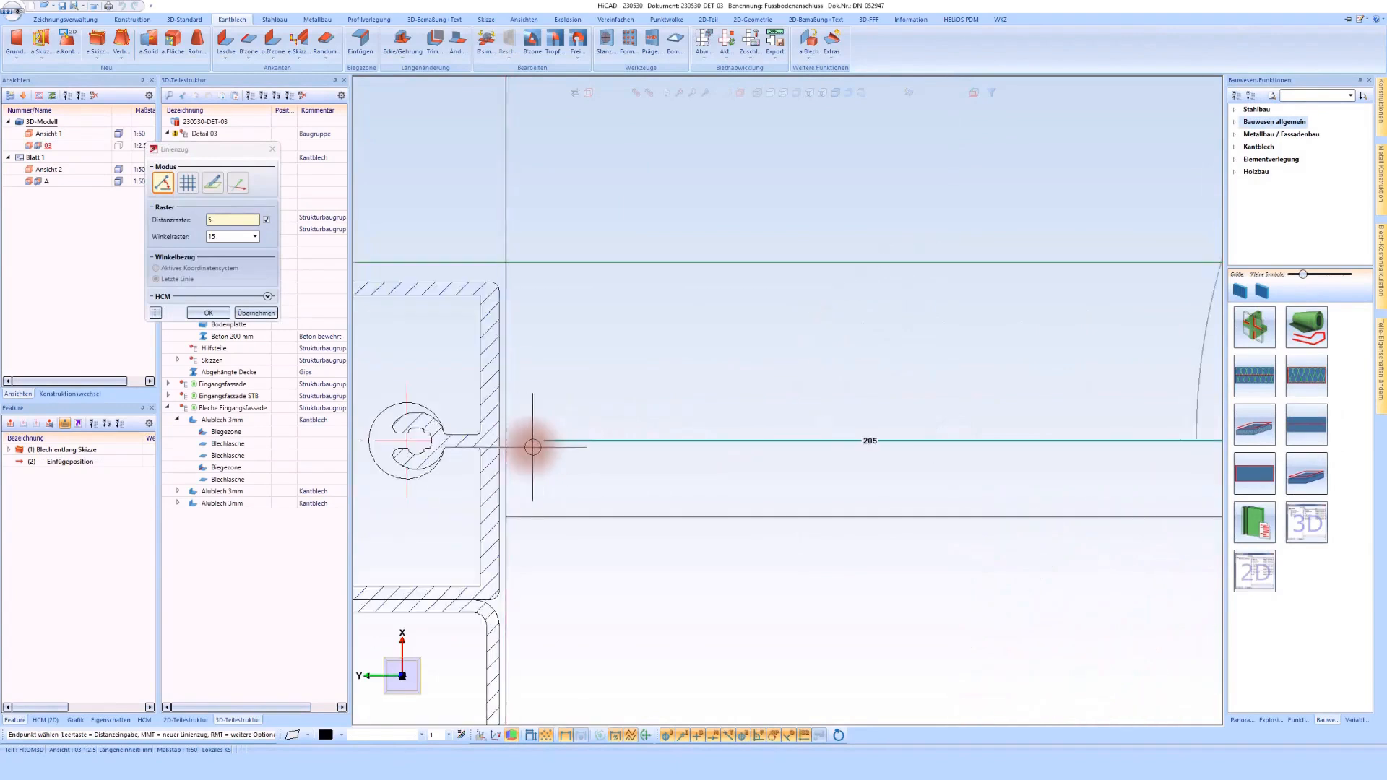
{"action": "left_click", "coordinate": [530, 447]}
{"action": "middle_click", "coordinate": [530, 448]}
{"action": "middle_click", "coordinate": [531, 448]}
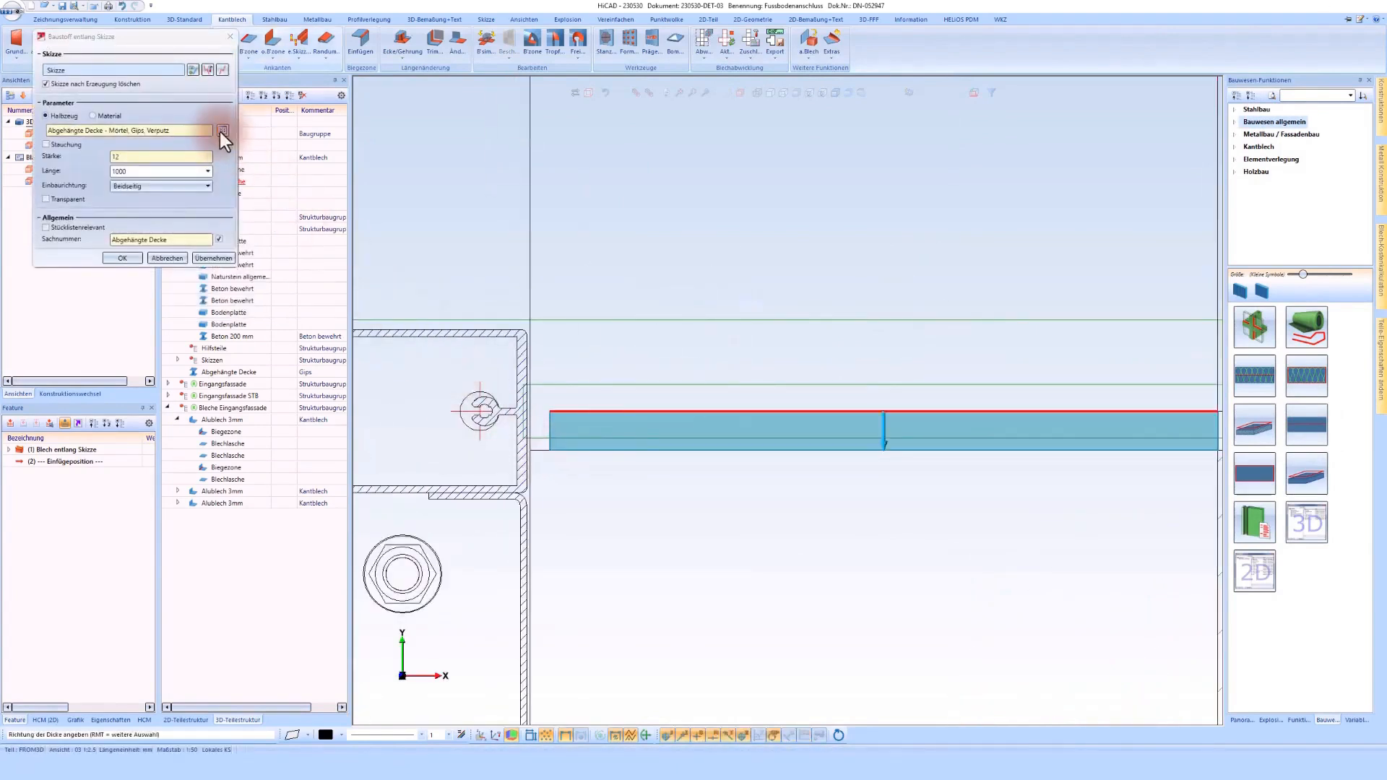
Step: Create the floor layer below the sketched line as a 15 mm Fliese in Naturstein allgemein from the Estrich materials
{"action": "left_click", "coordinate": [221, 131]}
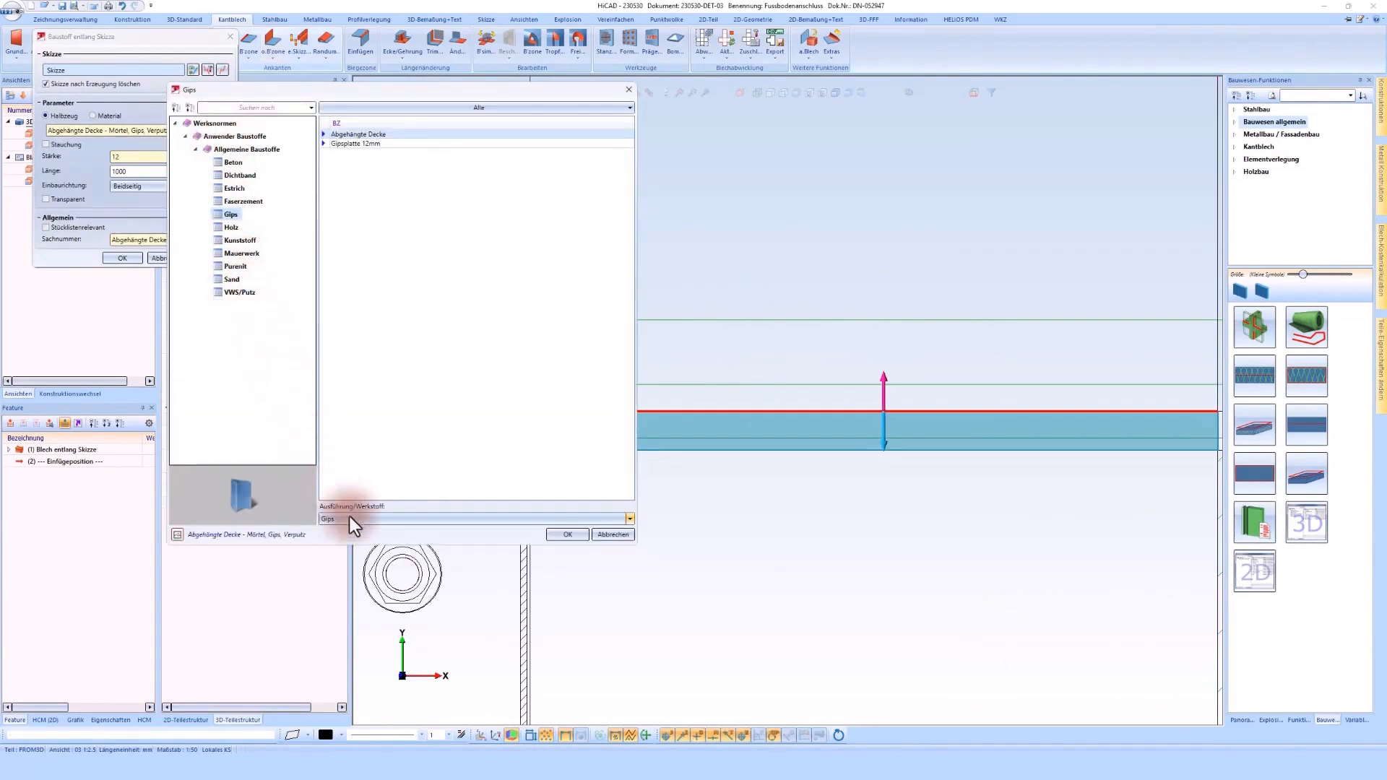
{"action": "left_click", "coordinate": [233, 188]}
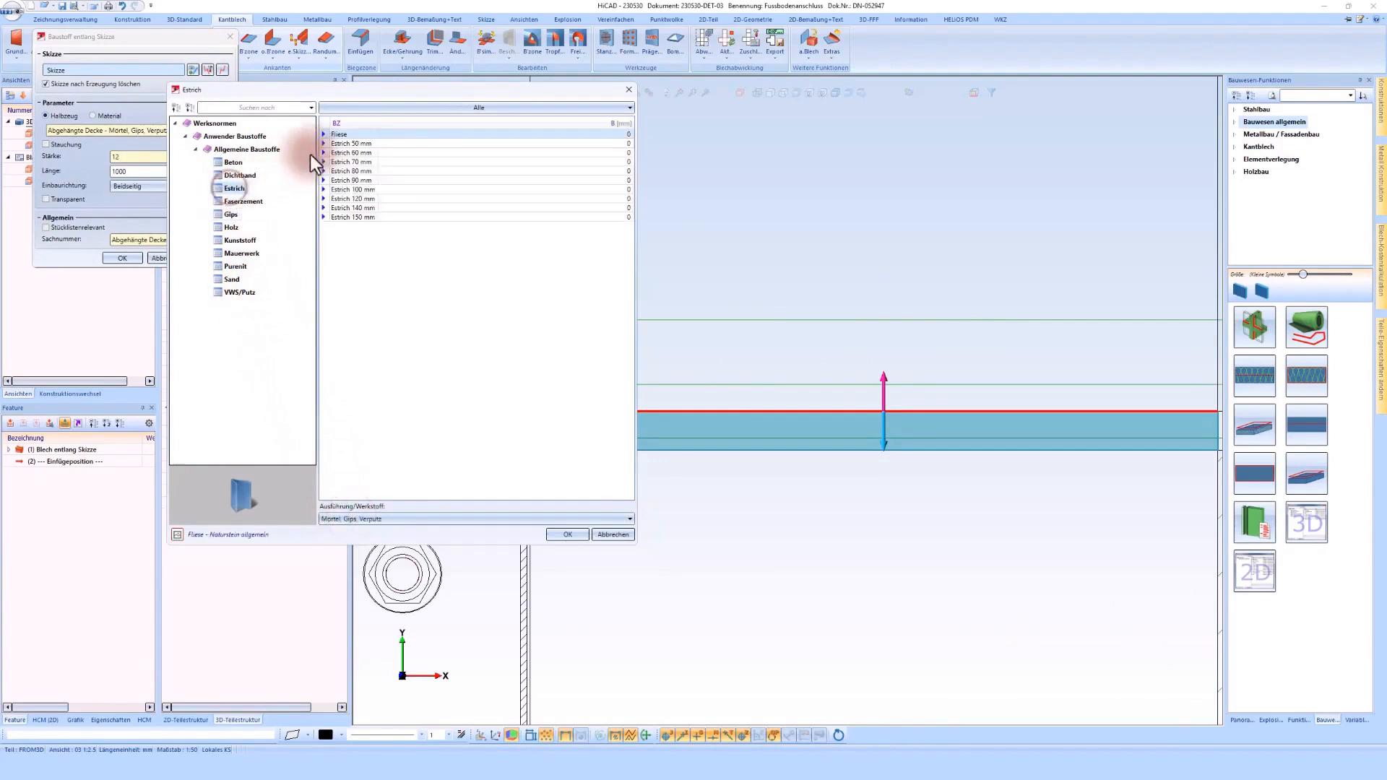
{"action": "double_click", "coordinate": [354, 137]}
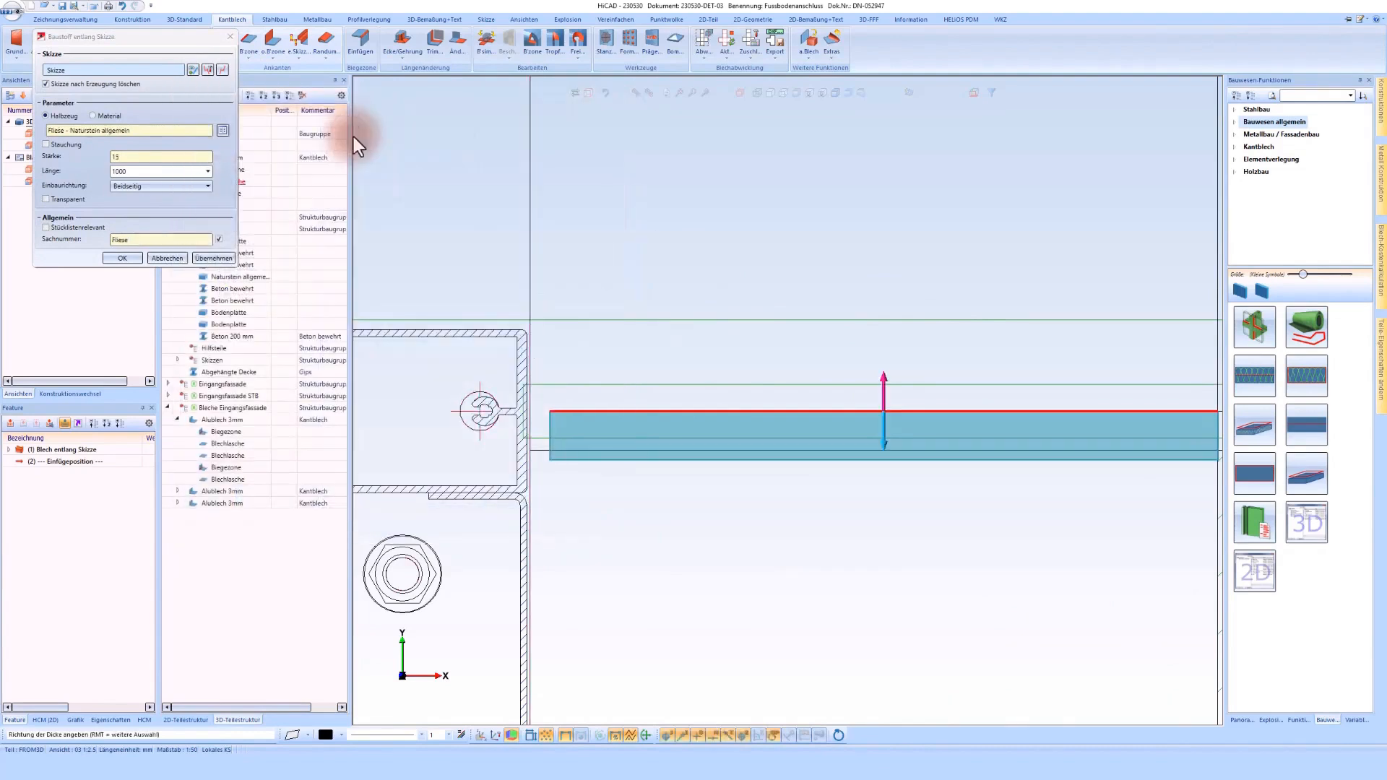
{"action": "left_click", "coordinate": [579, 423]}
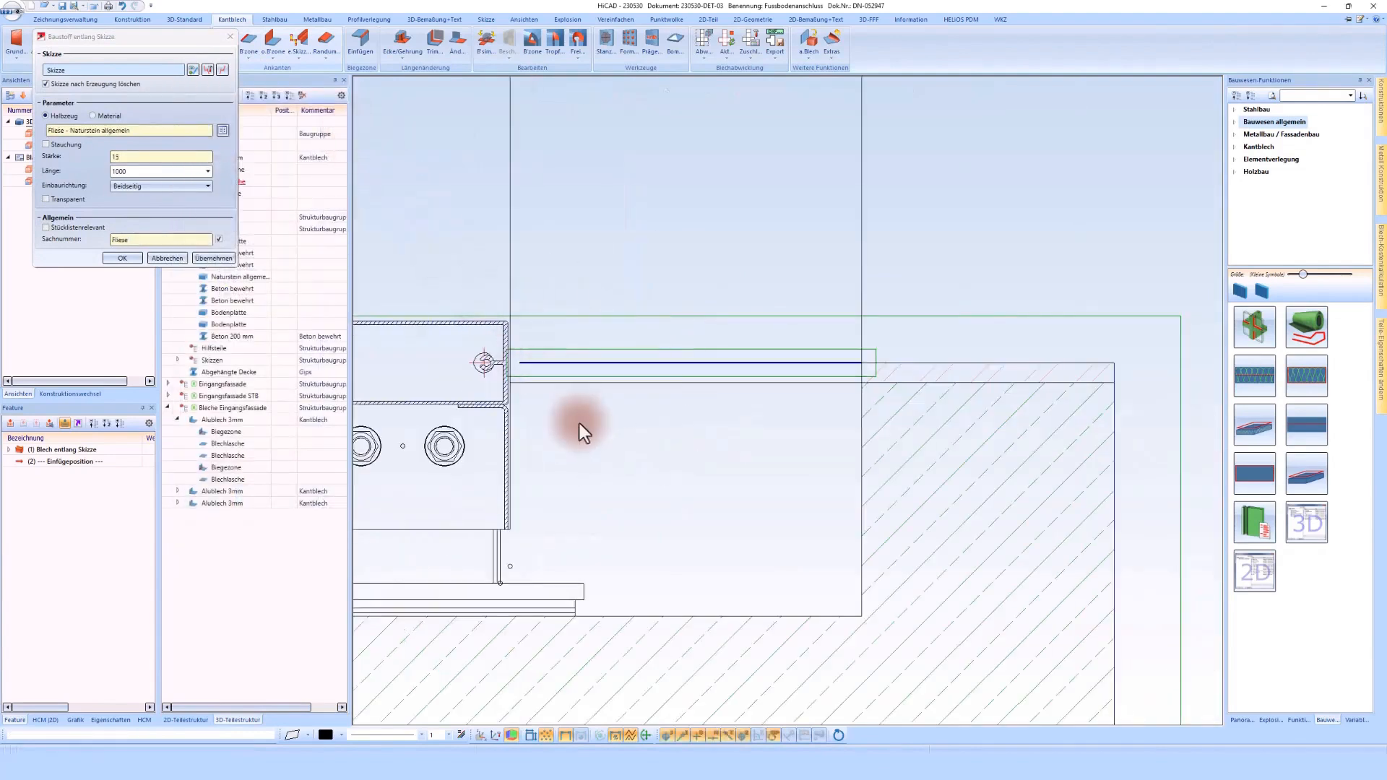
{"action": "middle_click", "coordinate": [580, 424]}
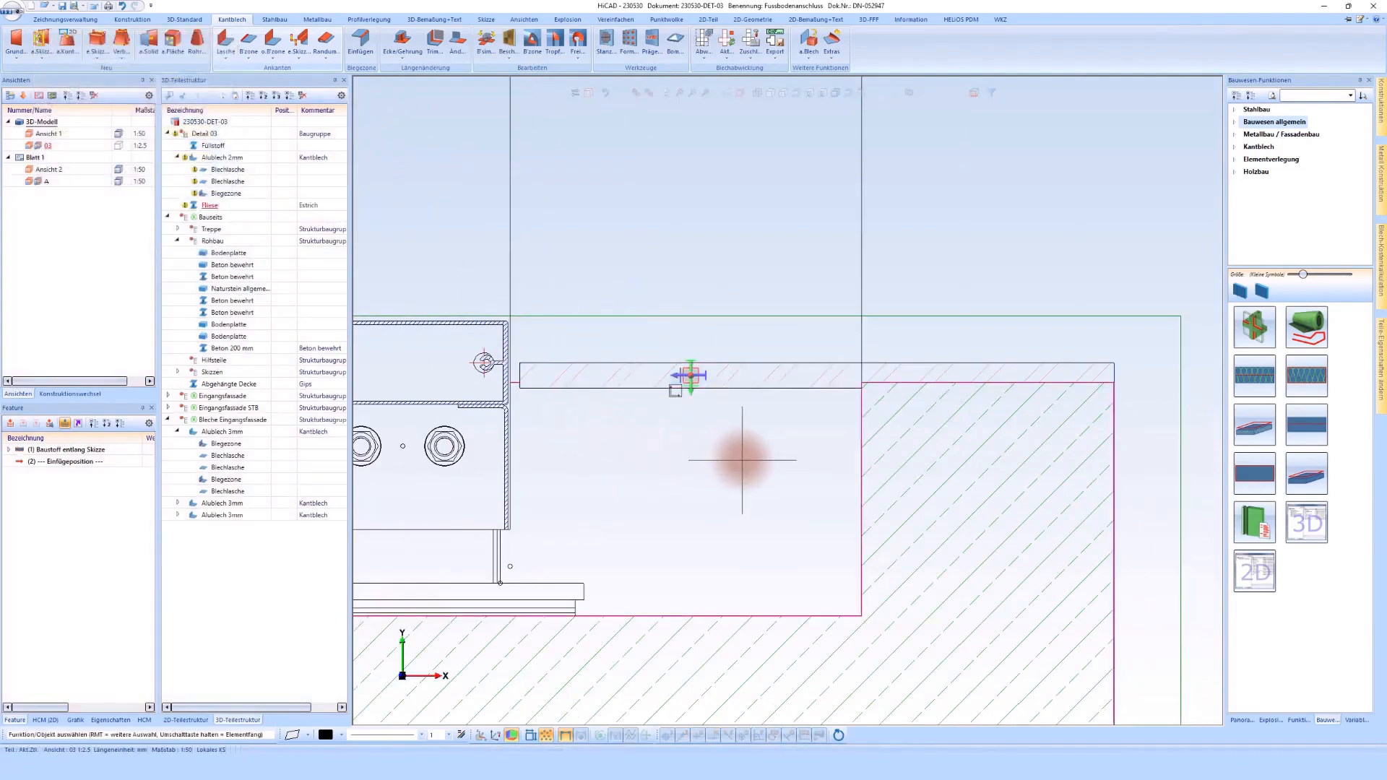
Step: Insert a vapour-tight (Dampfdicht) silicone seal with Dichtschnur in the joint between the facade profile and the tile
{"action": "scroll", "coordinate": [470, 376], "scroll_direction": "up", "scroll_amount": 4}
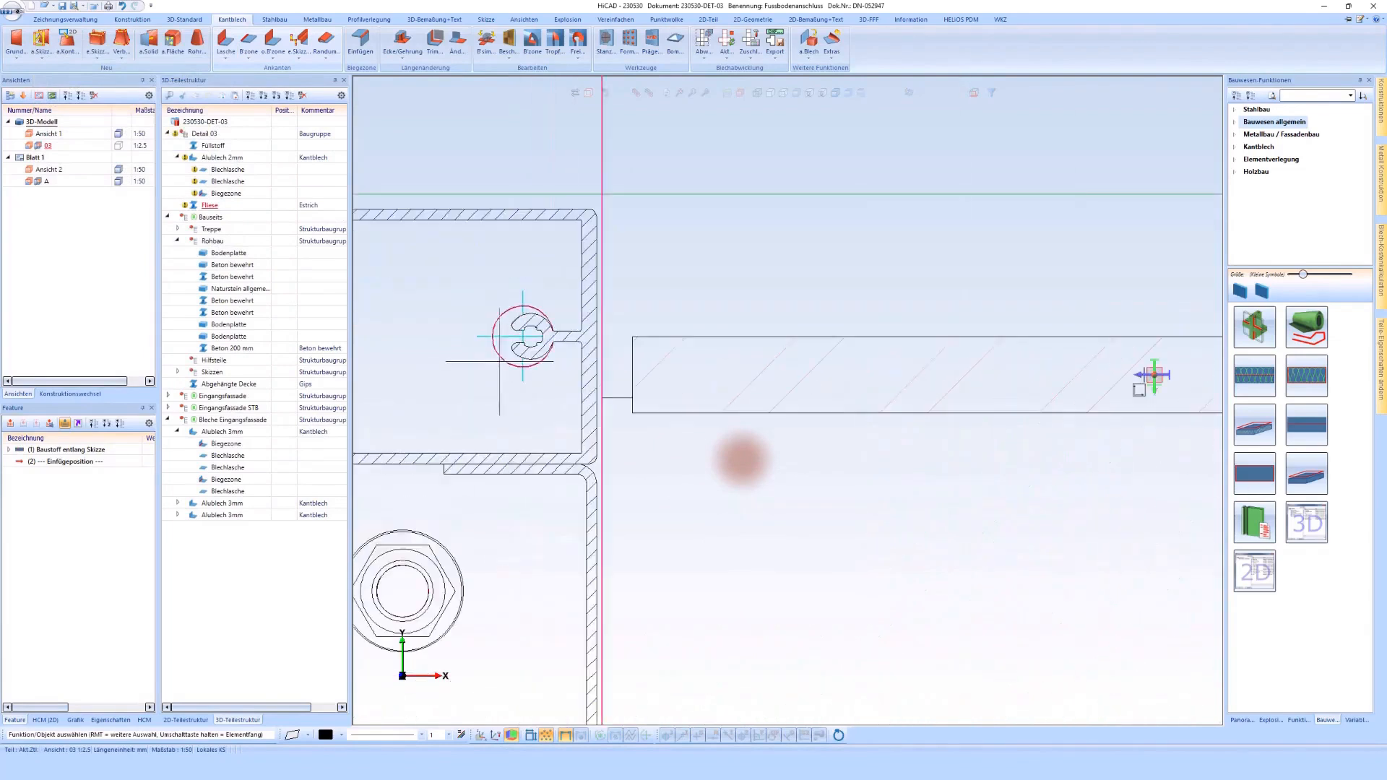
{"action": "left_click", "coordinate": [1254, 331]}
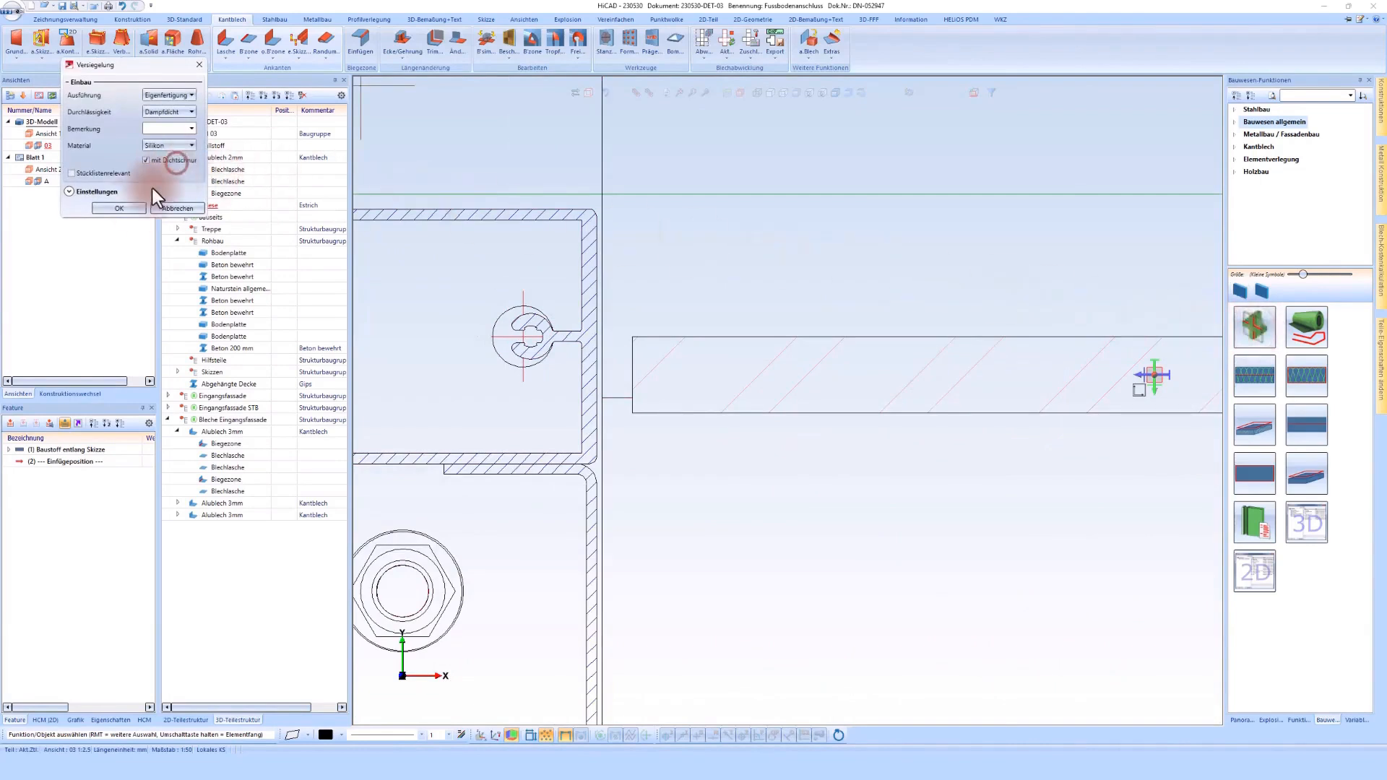
{"action": "left_click", "coordinate": [129, 209]}
{"action": "scroll", "coordinate": [602, 349], "scroll_direction": "up", "scroll_amount": 2}
{"action": "scroll", "coordinate": [602, 349], "scroll_direction": "up", "scroll_amount": 1}
{"action": "left_click", "coordinate": [660, 344]}
{"action": "left_click", "coordinate": [588, 337]}
{"action": "left_click", "coordinate": [725, 282]}
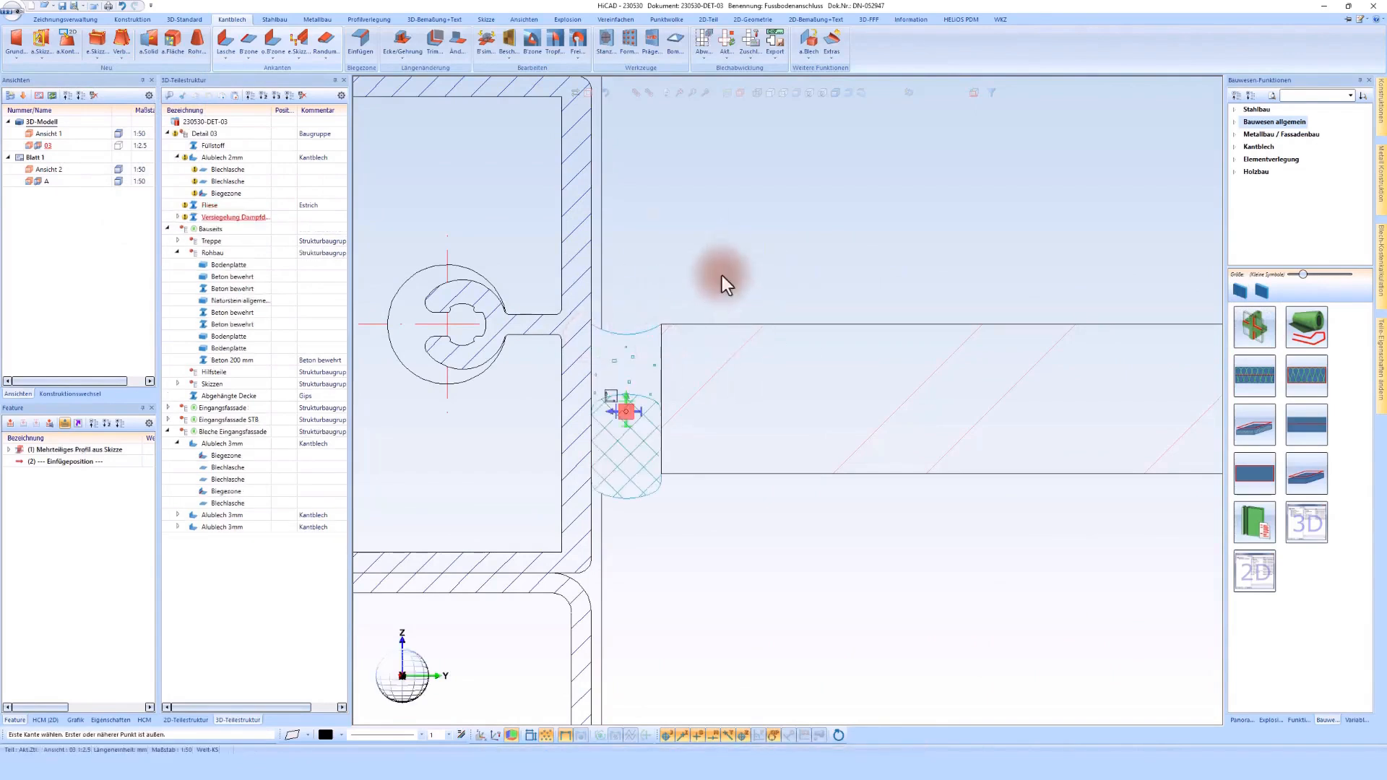
{"action": "middle_click", "coordinate": [722, 276]}
Step: Sketch a foil path from the bent sheet's outer face down to the base plate, along its top, diagonally to the slab and along the slab
{"action": "scroll", "coordinate": [721, 275], "scroll_direction": "down", "scroll_amount": 4}
{"action": "scroll", "coordinate": [677, 254], "scroll_direction": "down", "scroll_amount": 6}
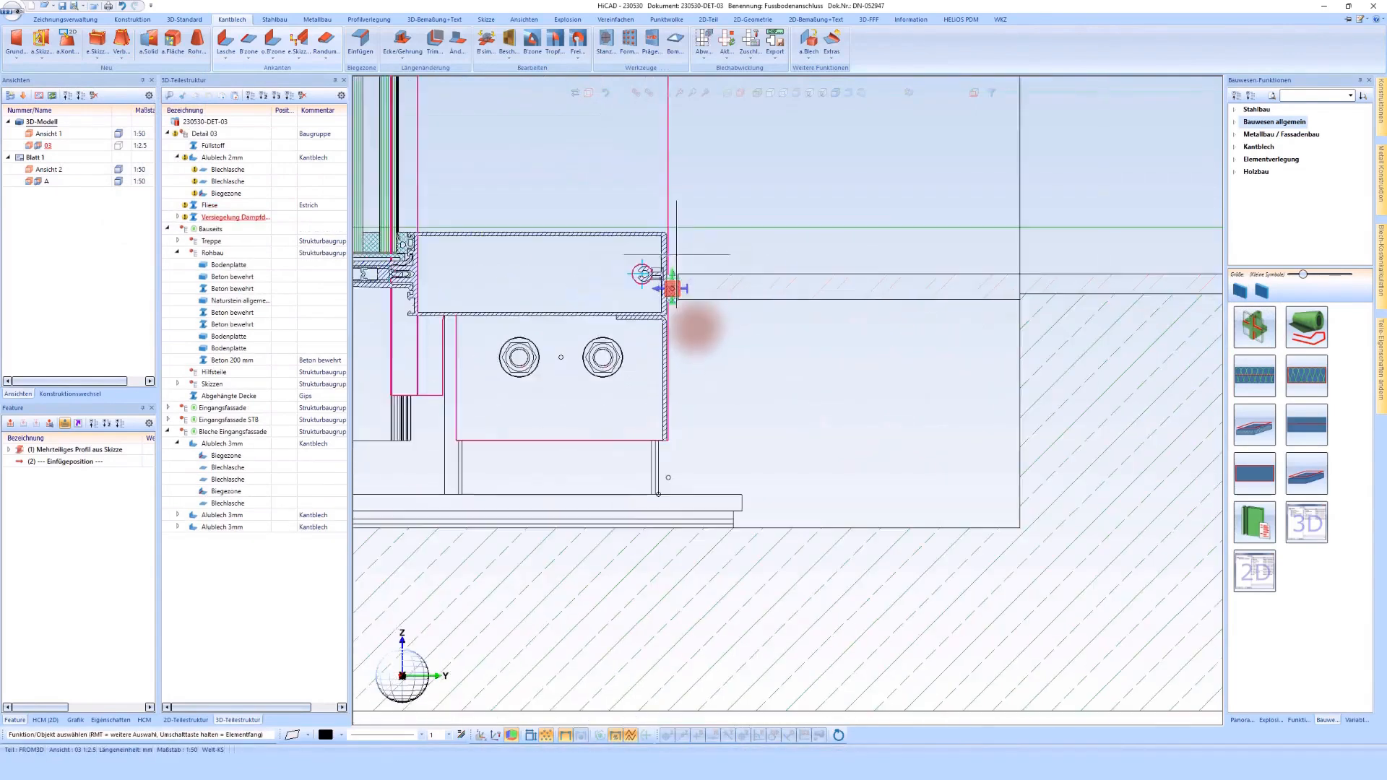
{"action": "scroll", "coordinate": [690, 338], "scroll_direction": "up", "scroll_amount": 2}
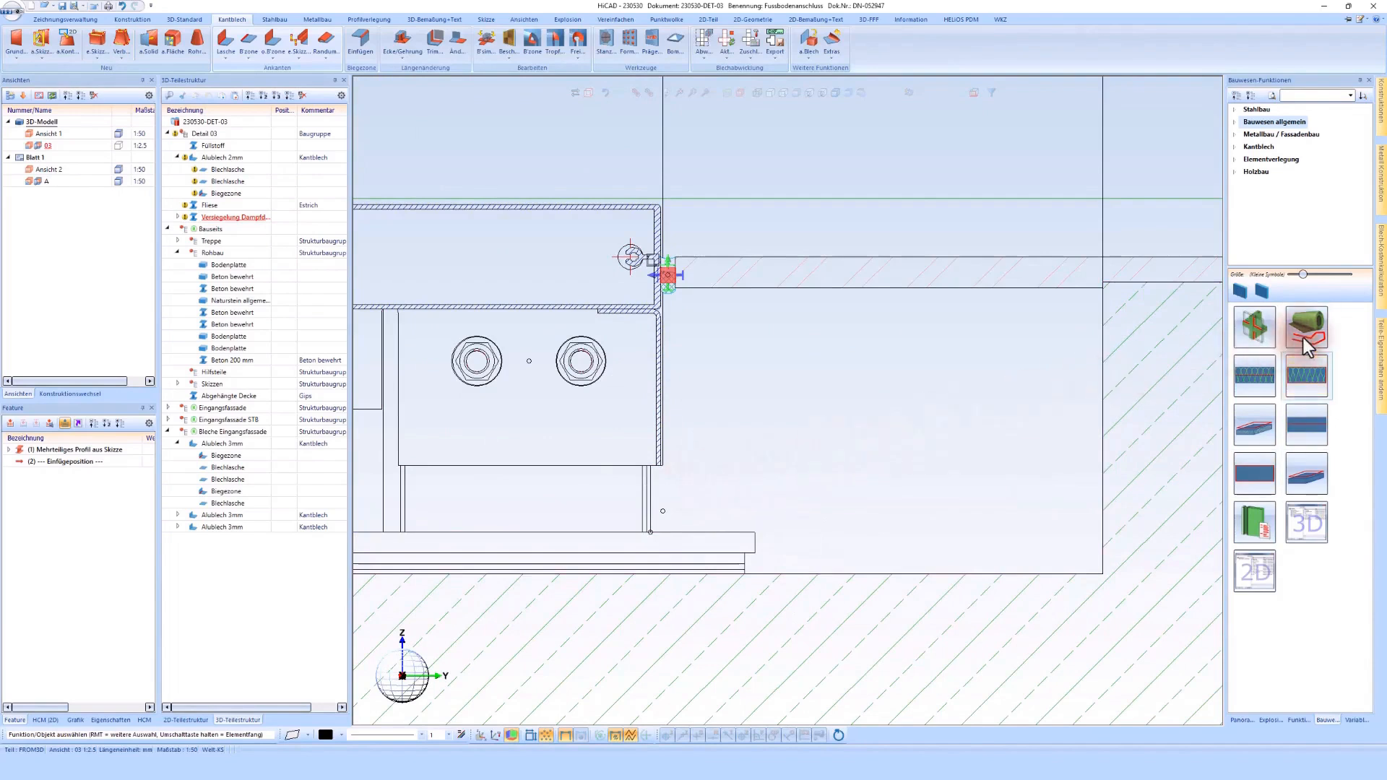
{"action": "left_click", "coordinate": [1306, 343]}
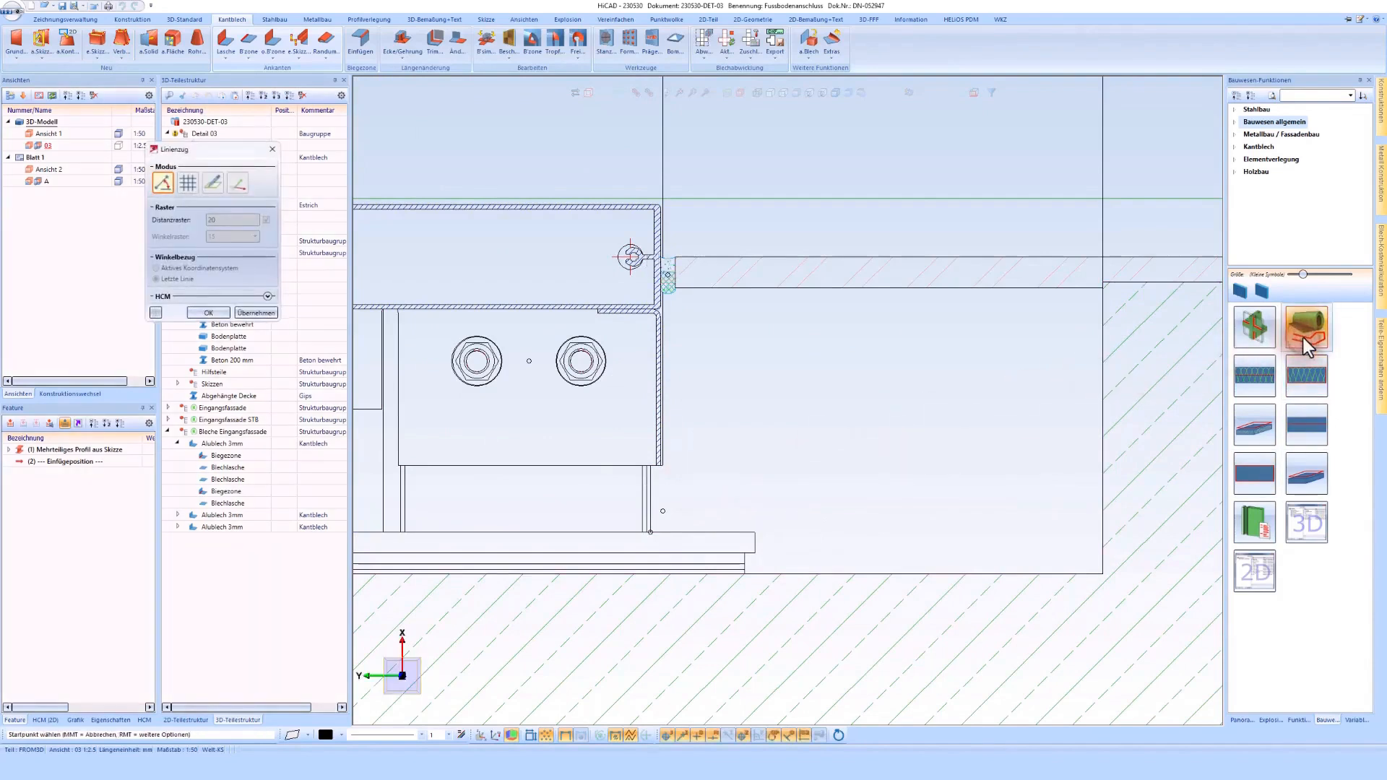
{"action": "scroll", "coordinate": [672, 404], "scroll_direction": "up", "scroll_amount": 2}
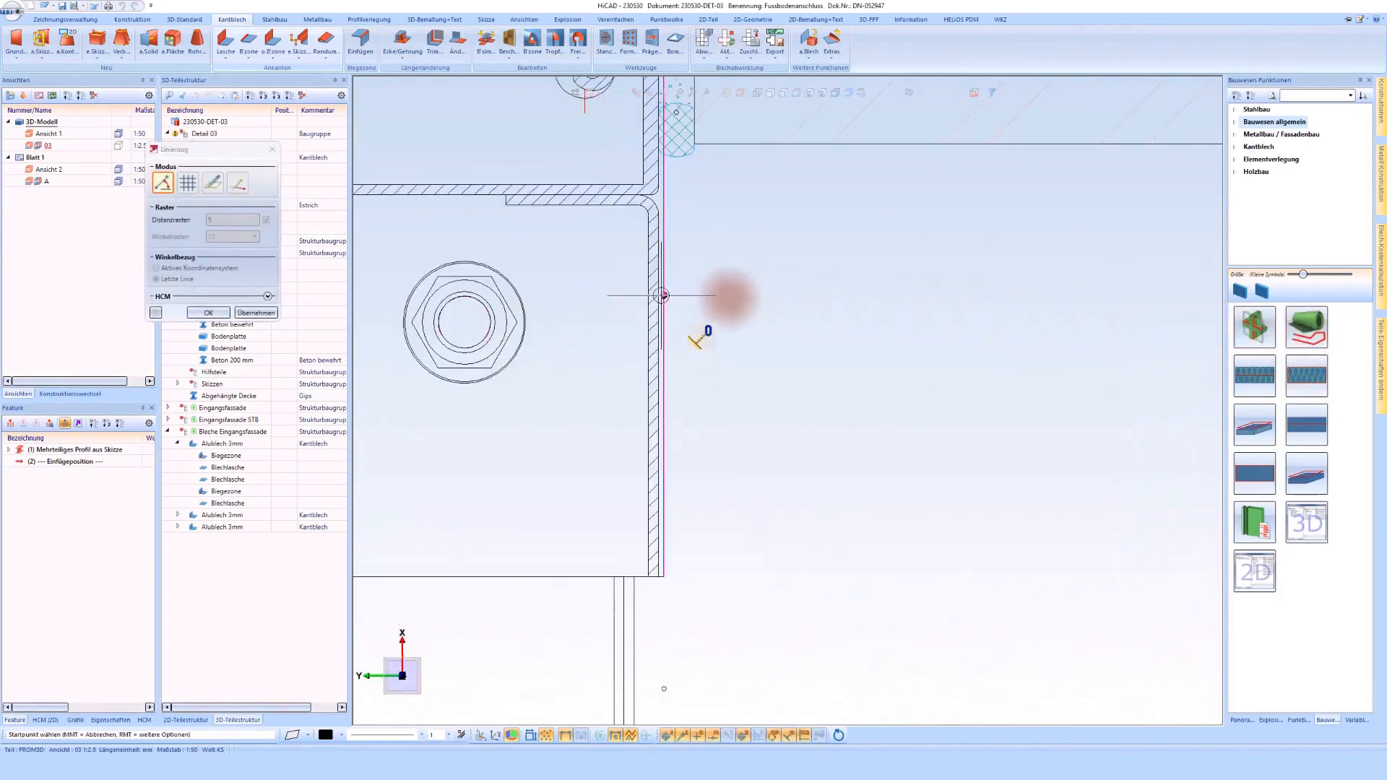
{"action": "left_click", "coordinate": [658, 294]}
{"action": "left_click", "coordinate": [658, 580]}
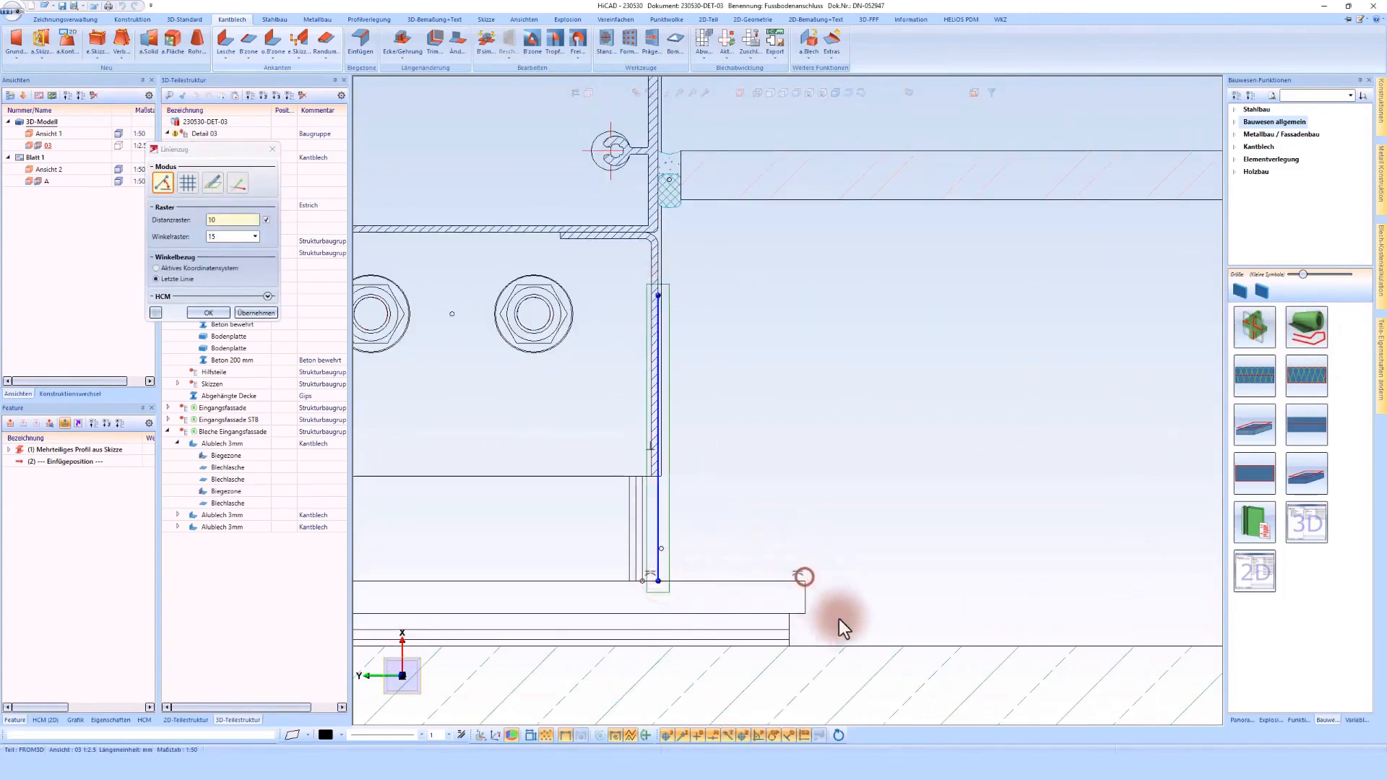
{"action": "left_click", "coordinate": [805, 580]}
{"action": "left_click", "coordinate": [859, 646]}
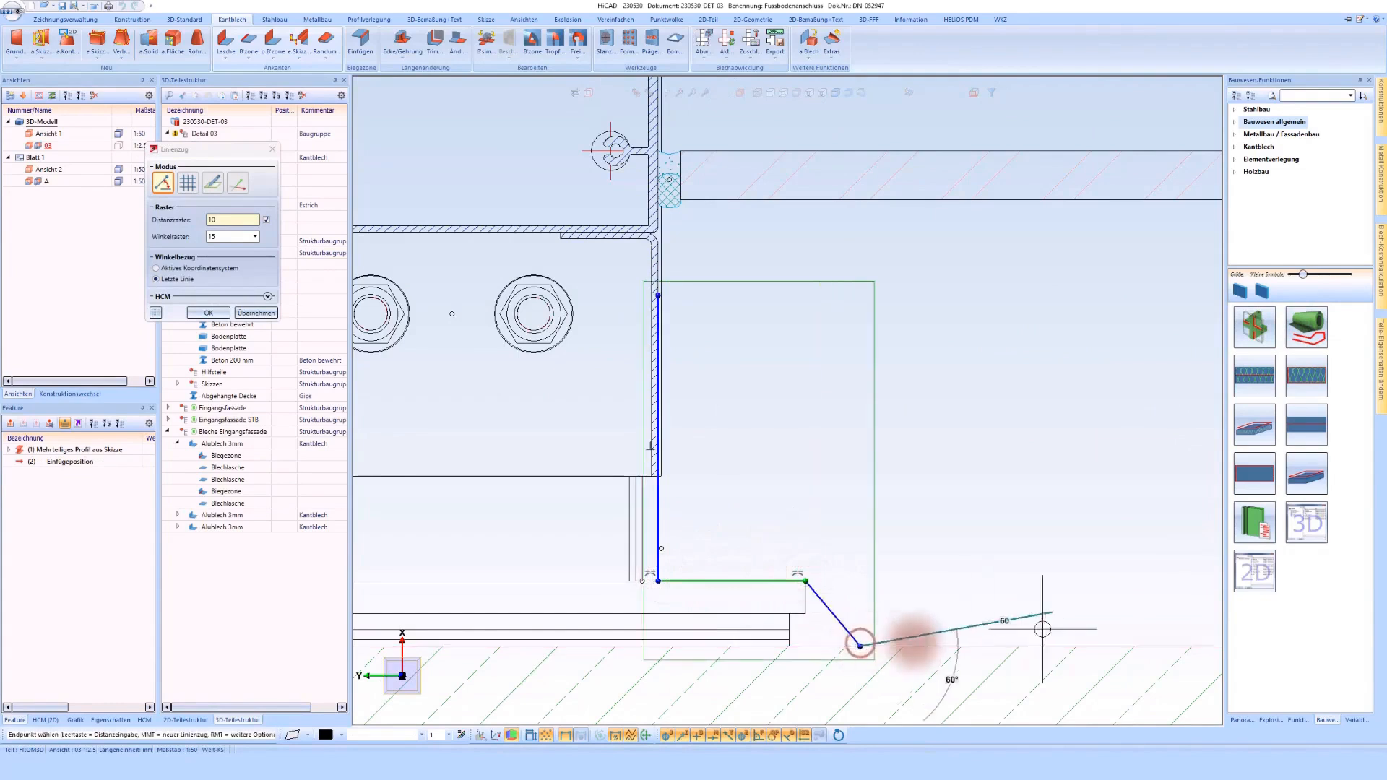
{"action": "left_click", "coordinate": [1081, 644]}
{"action": "middle_click", "coordinate": [963, 464]}
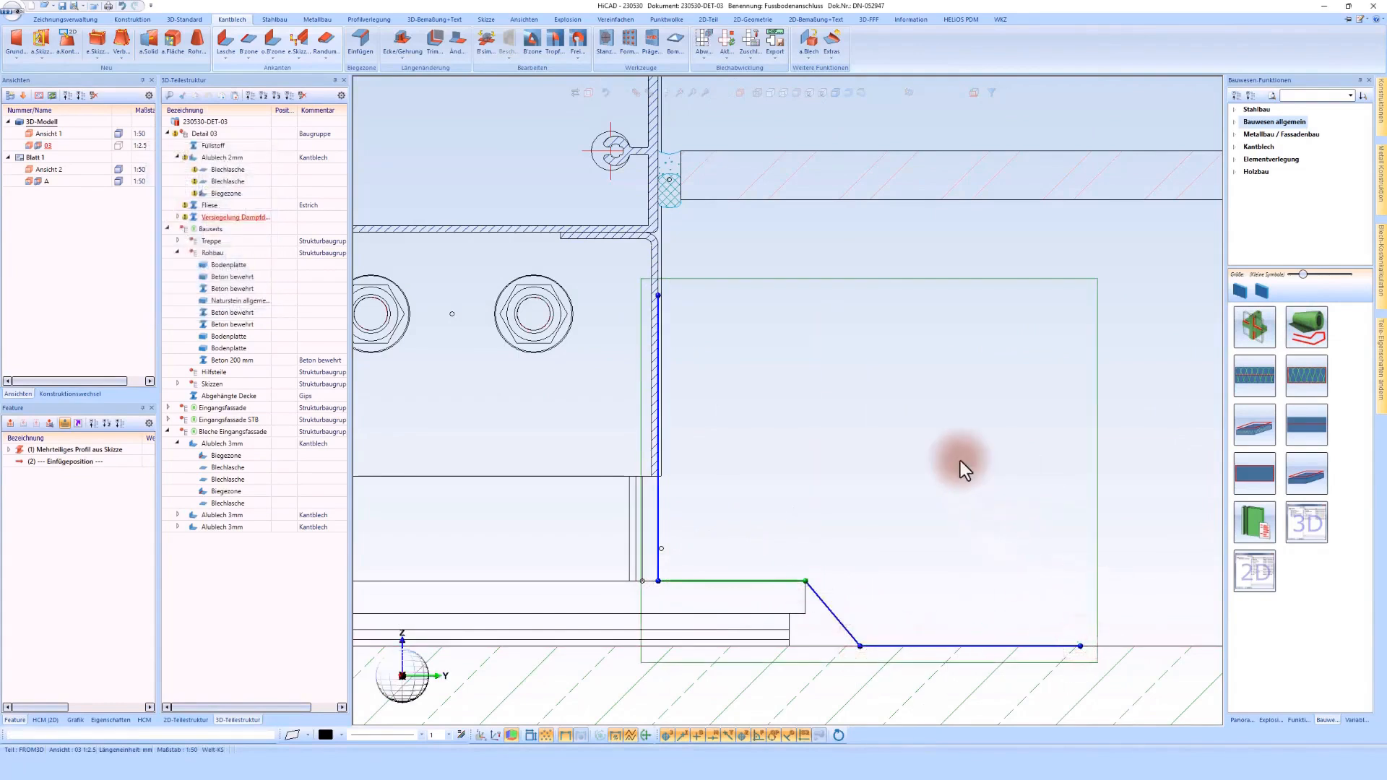
Step: Finish the foil path sketch and open the material catalogue for the foil
{"action": "middle_click", "coordinate": [699, 339]}
{"action": "left_click", "coordinate": [217, 114]}
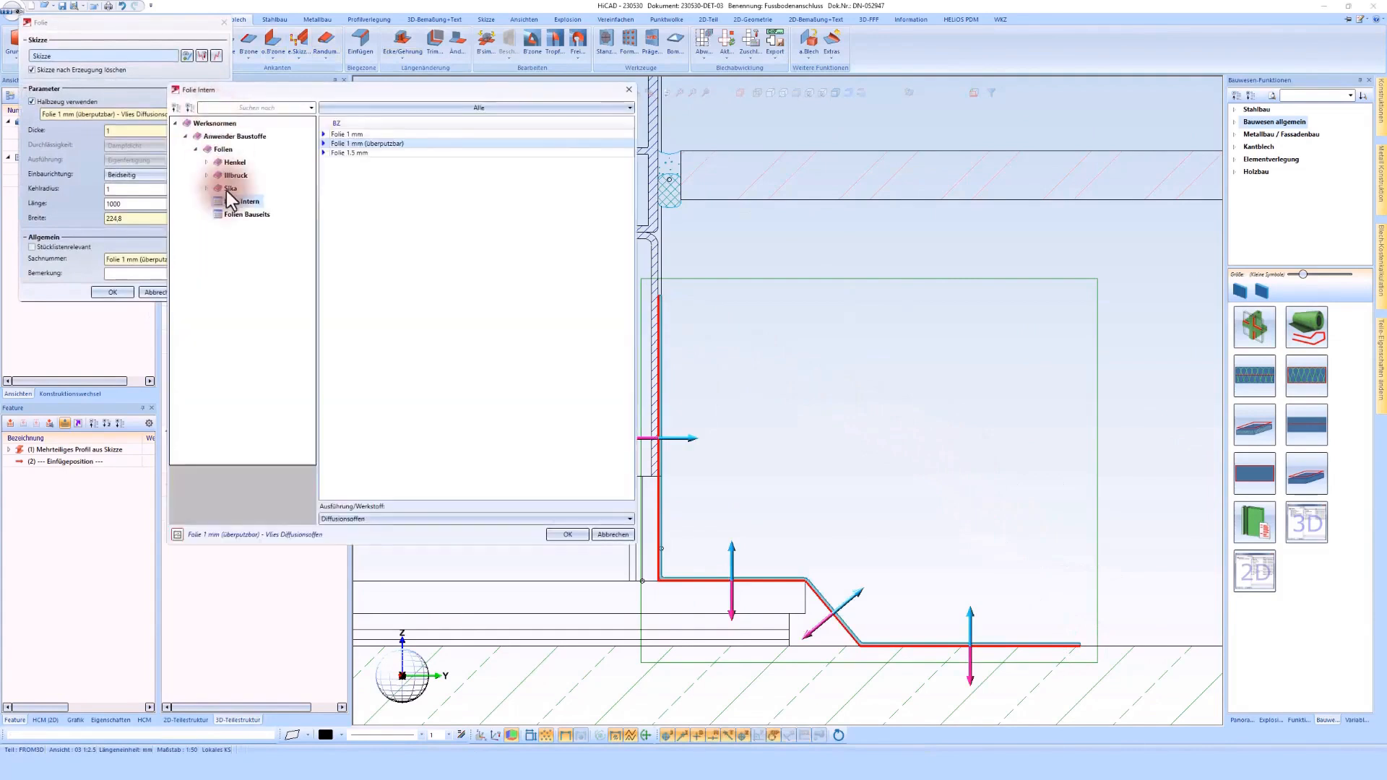
Step: Browse the Sika membranes and choose SikaMembran Eco Out SB 200x0.5mm as the foil material
{"action": "left_click", "coordinate": [229, 190]}
{"action": "left_click", "coordinate": [266, 240]}
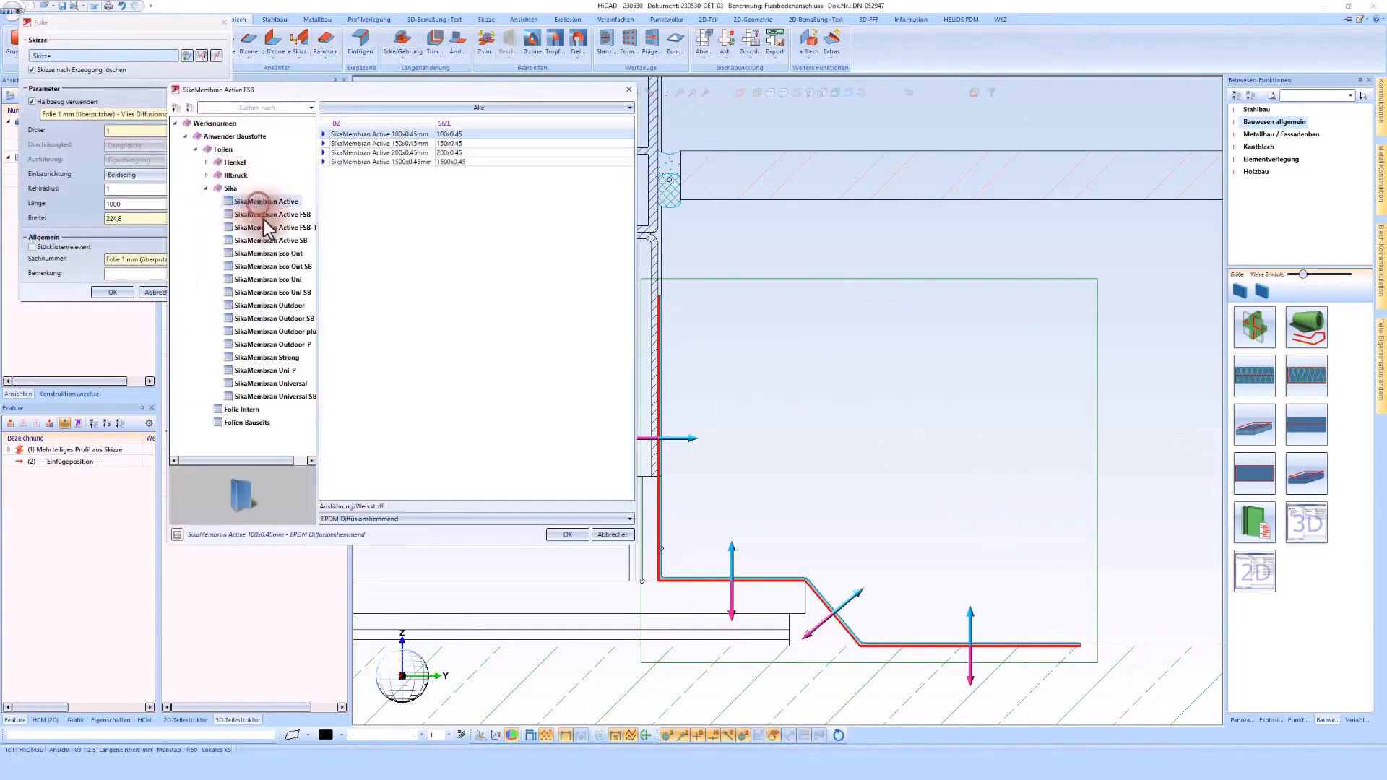
{"action": "left_click", "coordinate": [269, 267]}
{"action": "left_click", "coordinate": [272, 291]}
{"action": "left_click", "coordinate": [274, 309]}
{"action": "left_click", "coordinate": [275, 327]}
{"action": "left_click", "coordinate": [274, 289]}
{"action": "left_click", "coordinate": [273, 266]}
{"action": "left_click_drag", "start_coordinate": [259, 94], "coordinate": [336, 59]}
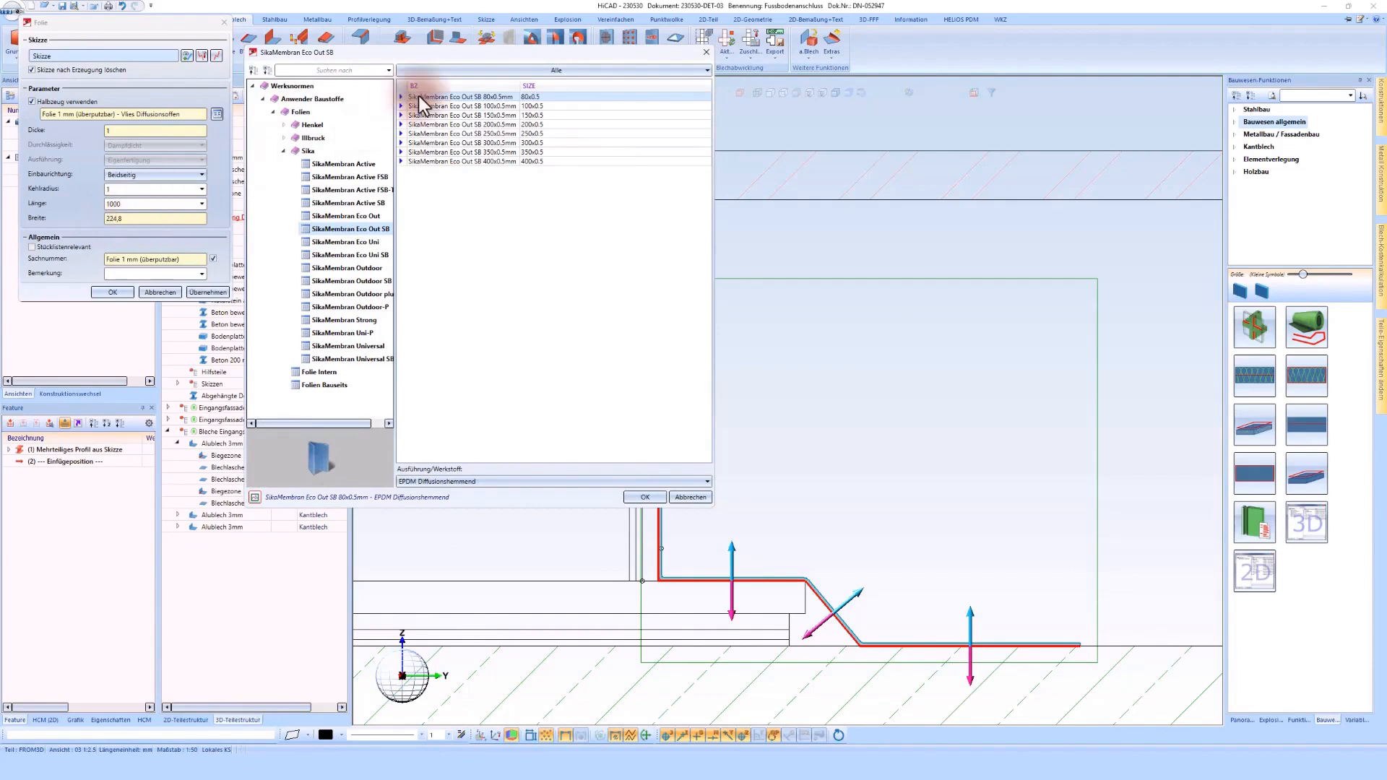
{"action": "left_click", "coordinate": [482, 126]}
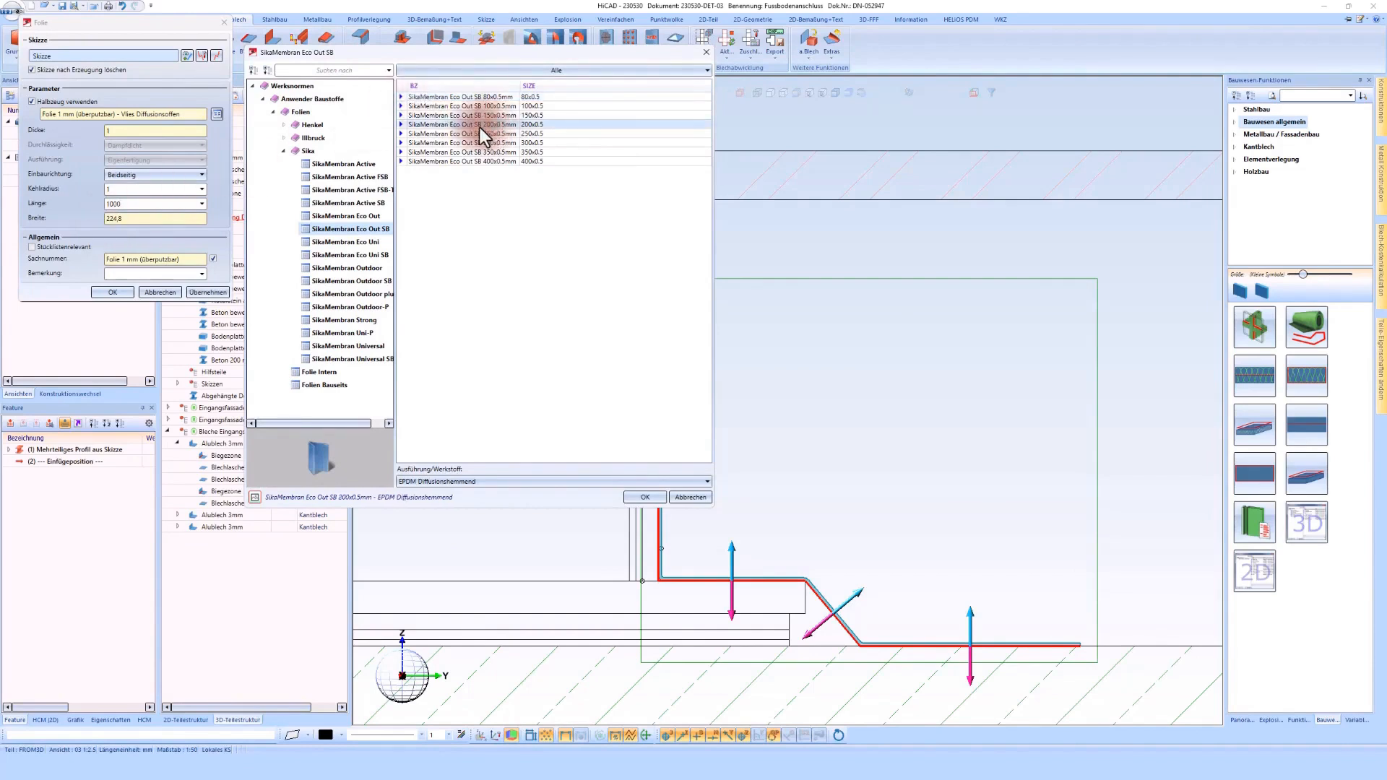
{"action": "double_click", "coordinate": [487, 124]}
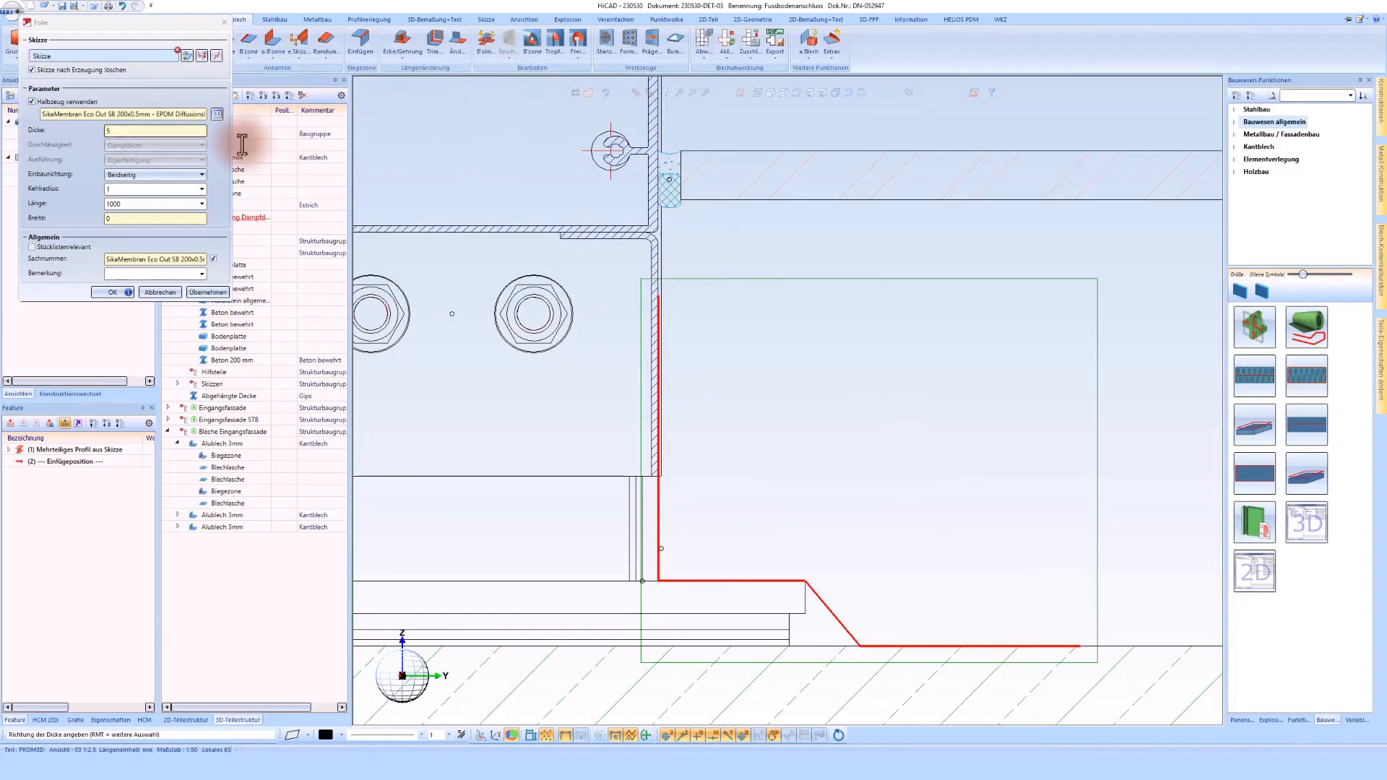
Step: Choose Folie 1.5 mm in the Diffusionsdicht version from Folie Intern as the foil material
{"action": "left_click", "coordinate": [218, 114]}
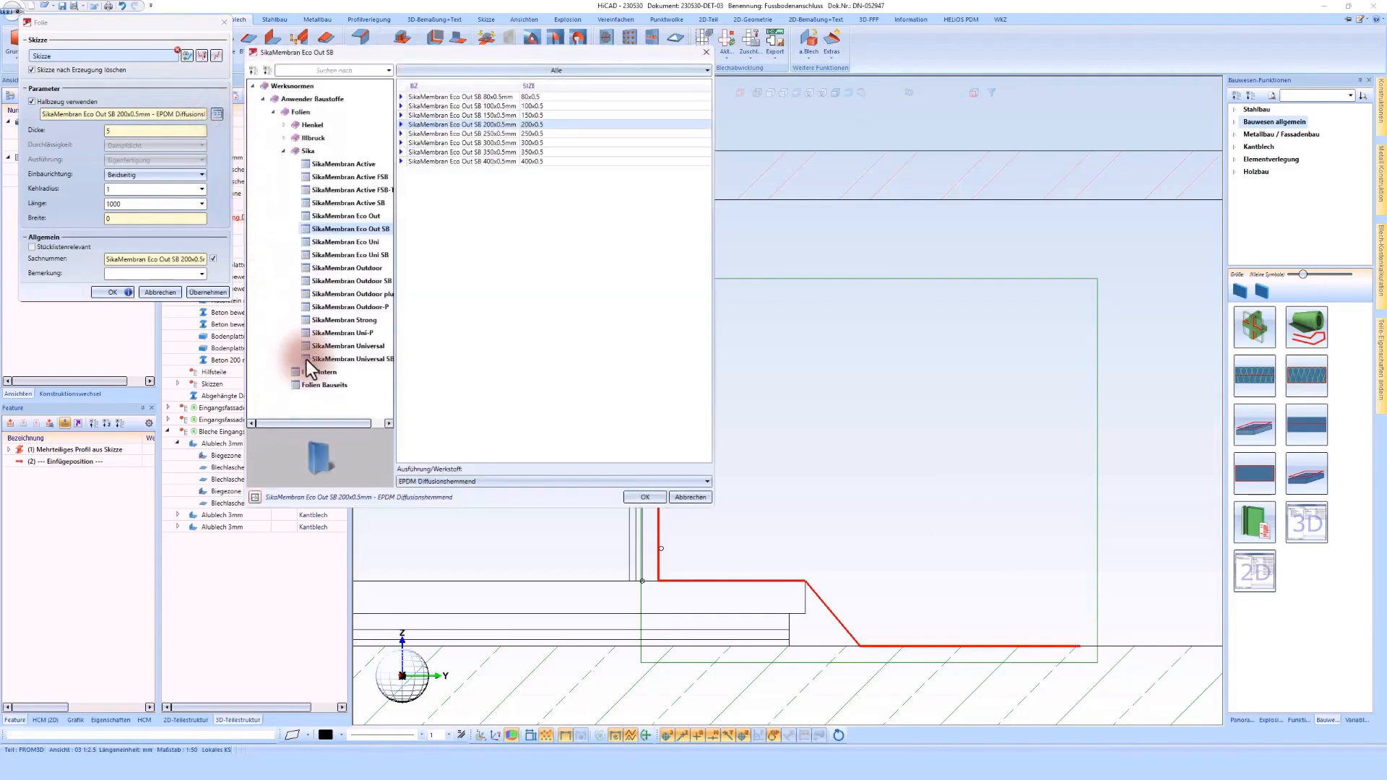
{"action": "left_click", "coordinate": [310, 371]}
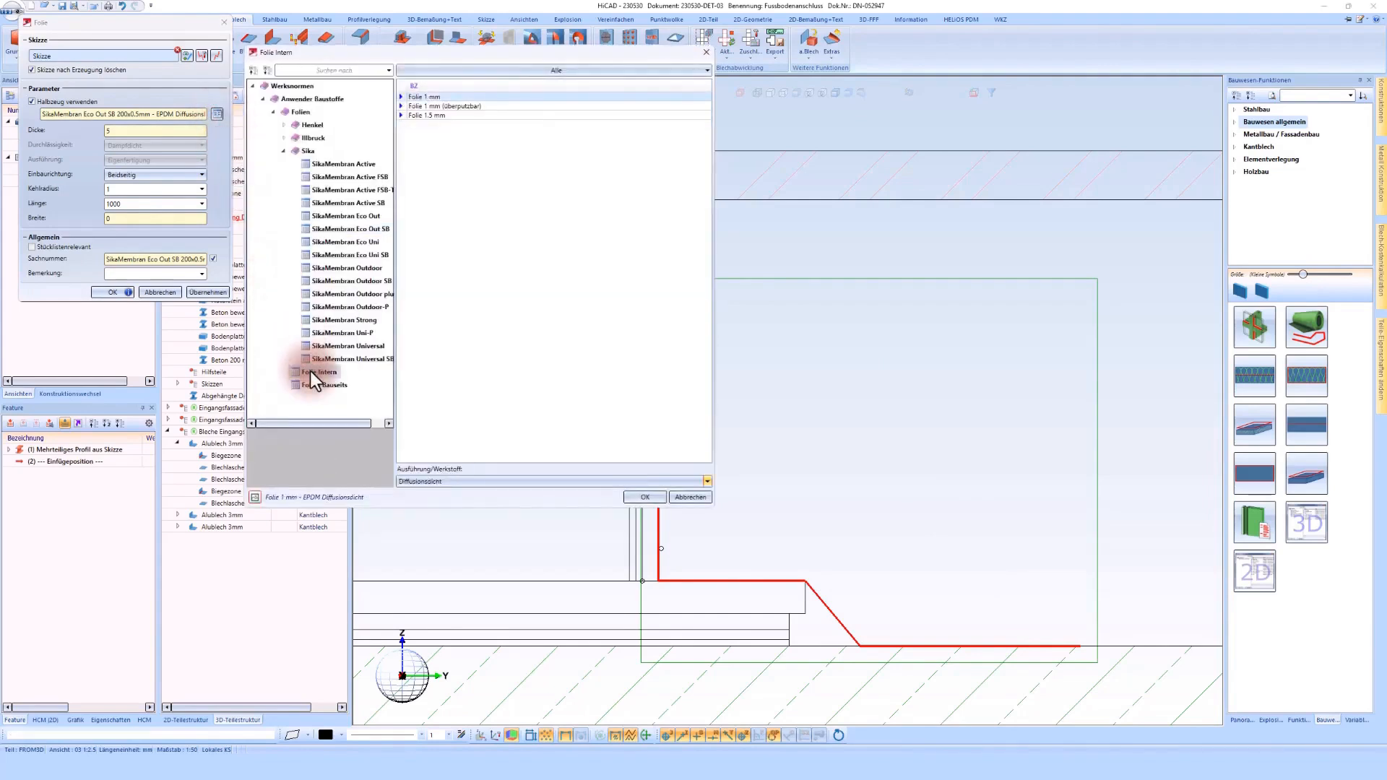
{"action": "left_click", "coordinate": [425, 115]}
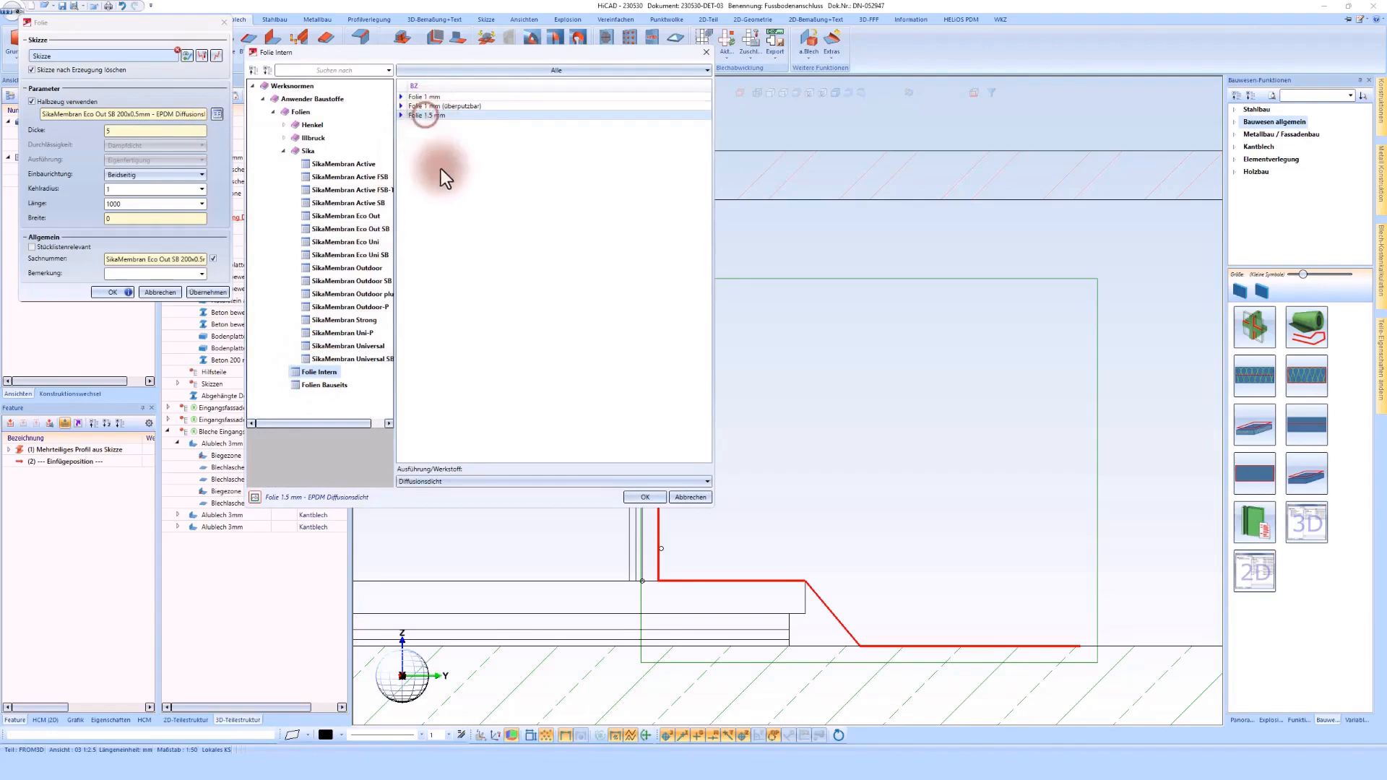
{"action": "left_click", "coordinate": [531, 481]}
{"action": "left_click", "coordinate": [531, 494]}
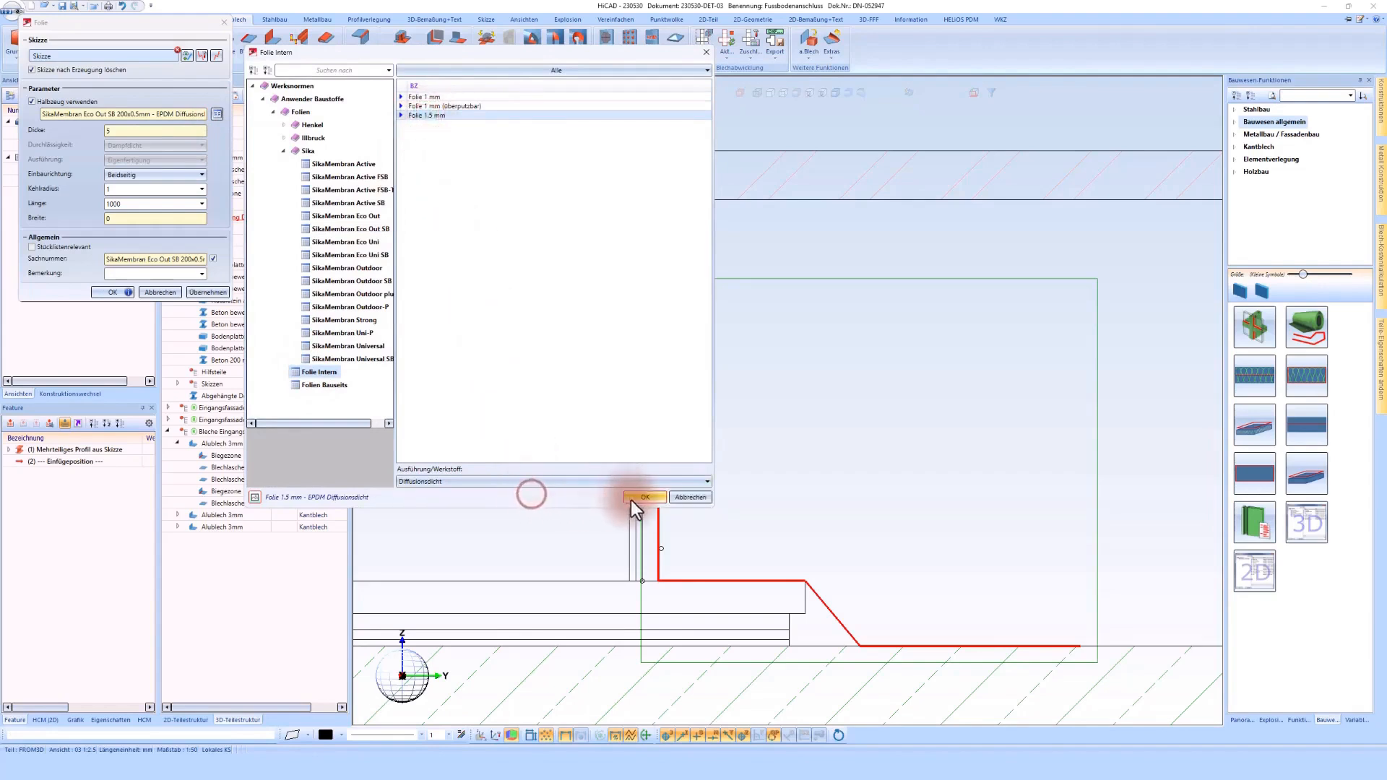
{"action": "left_click", "coordinate": [630, 500]}
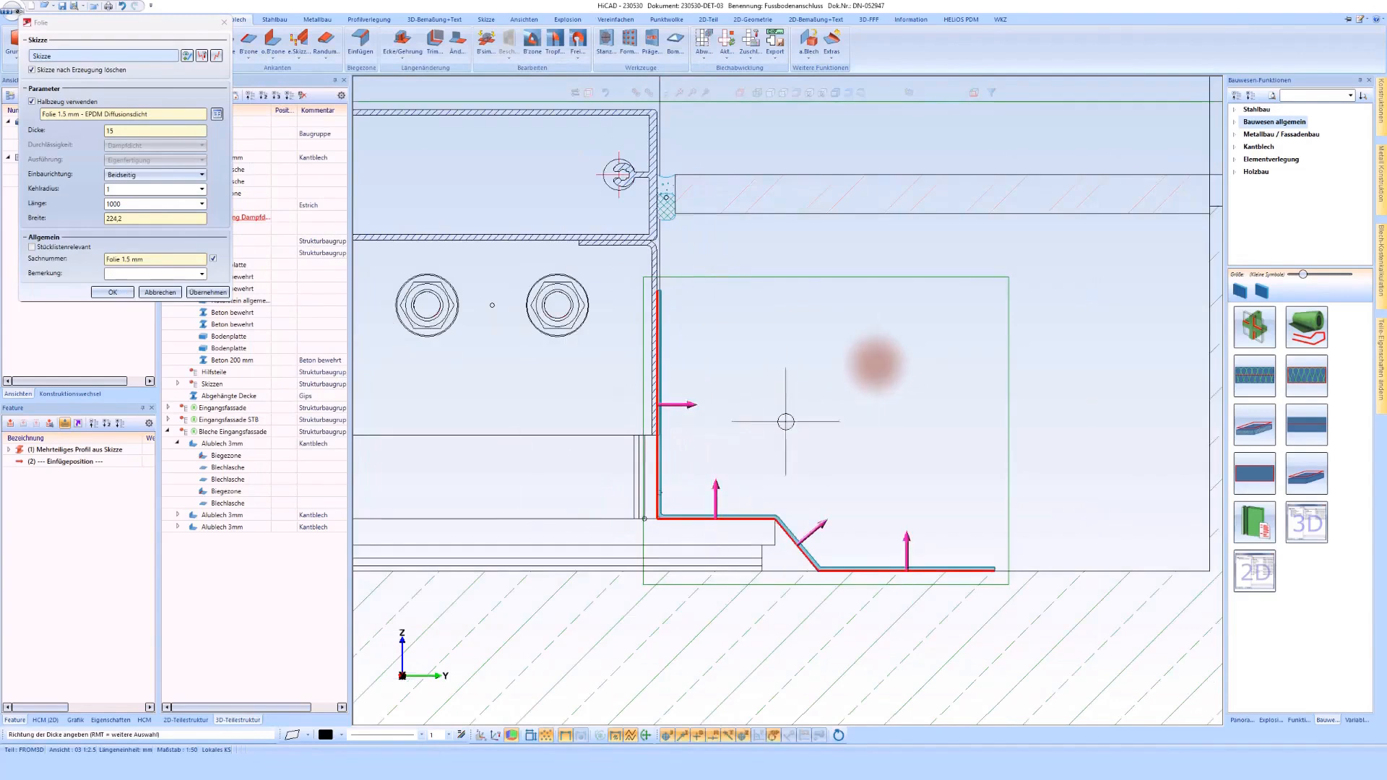
Step: Check the thickness direction segment by segment, keep the foil on the outer and upper side of the path, and create it
{"action": "scroll", "coordinate": [838, 462], "scroll_direction": "up", "scroll_amount": 2}
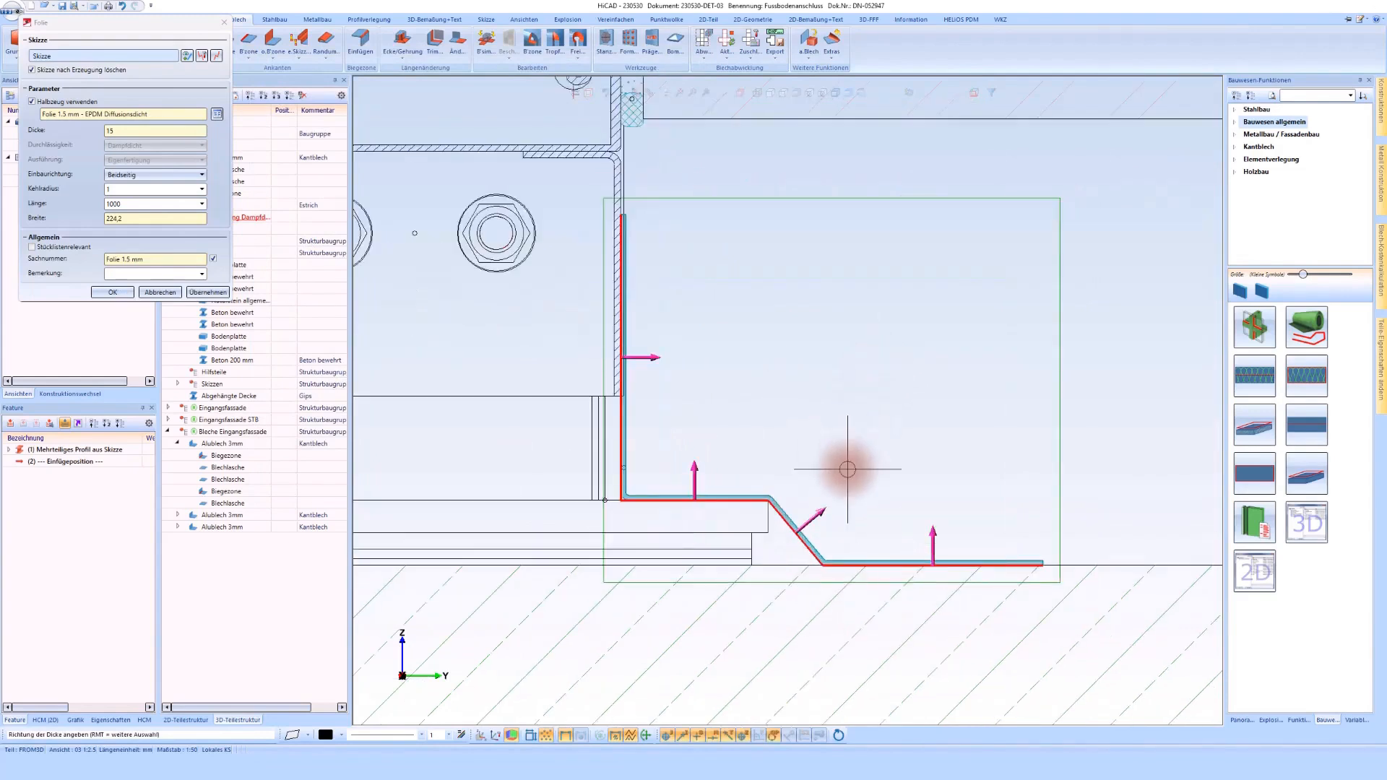
{"action": "right_click", "coordinate": [734, 420]}
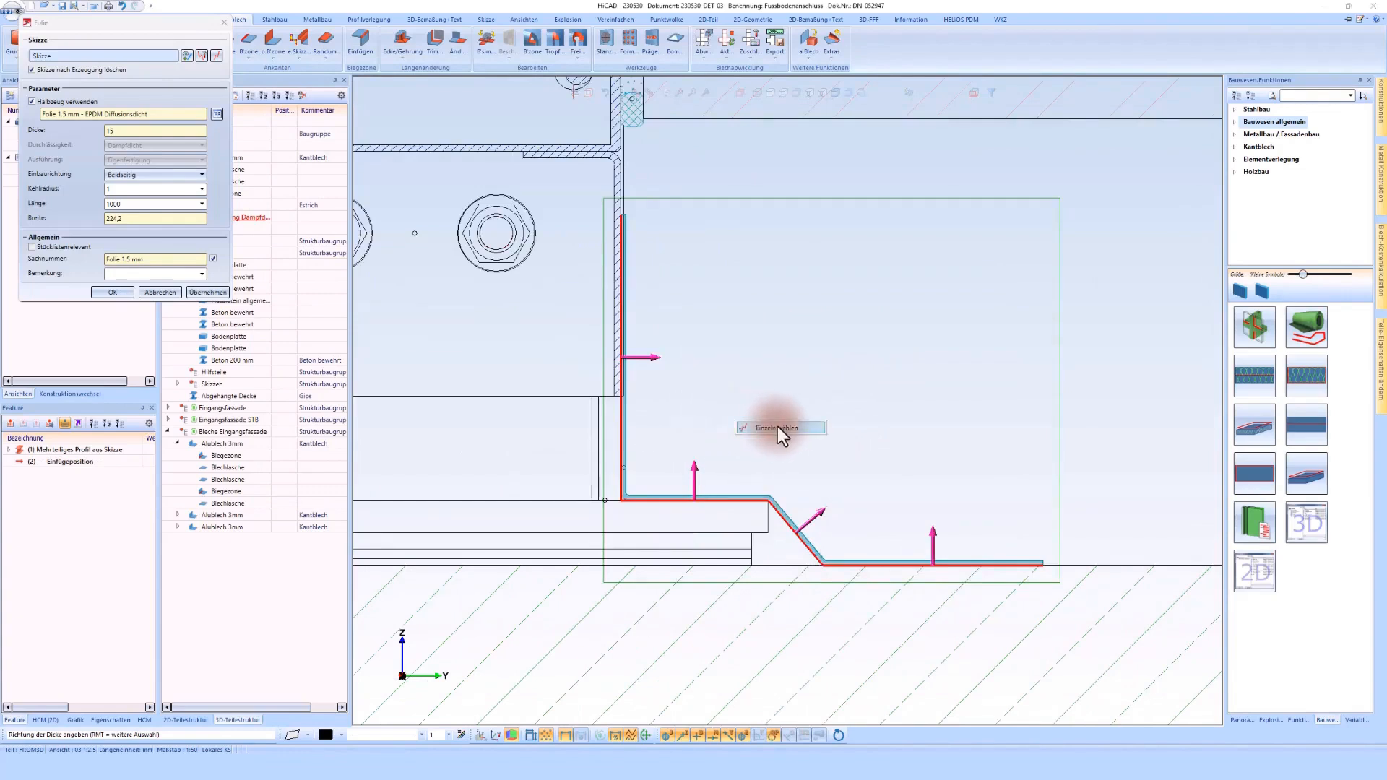
{"action": "left_click", "coordinate": [778, 426]}
{"action": "left_click", "coordinate": [695, 531]}
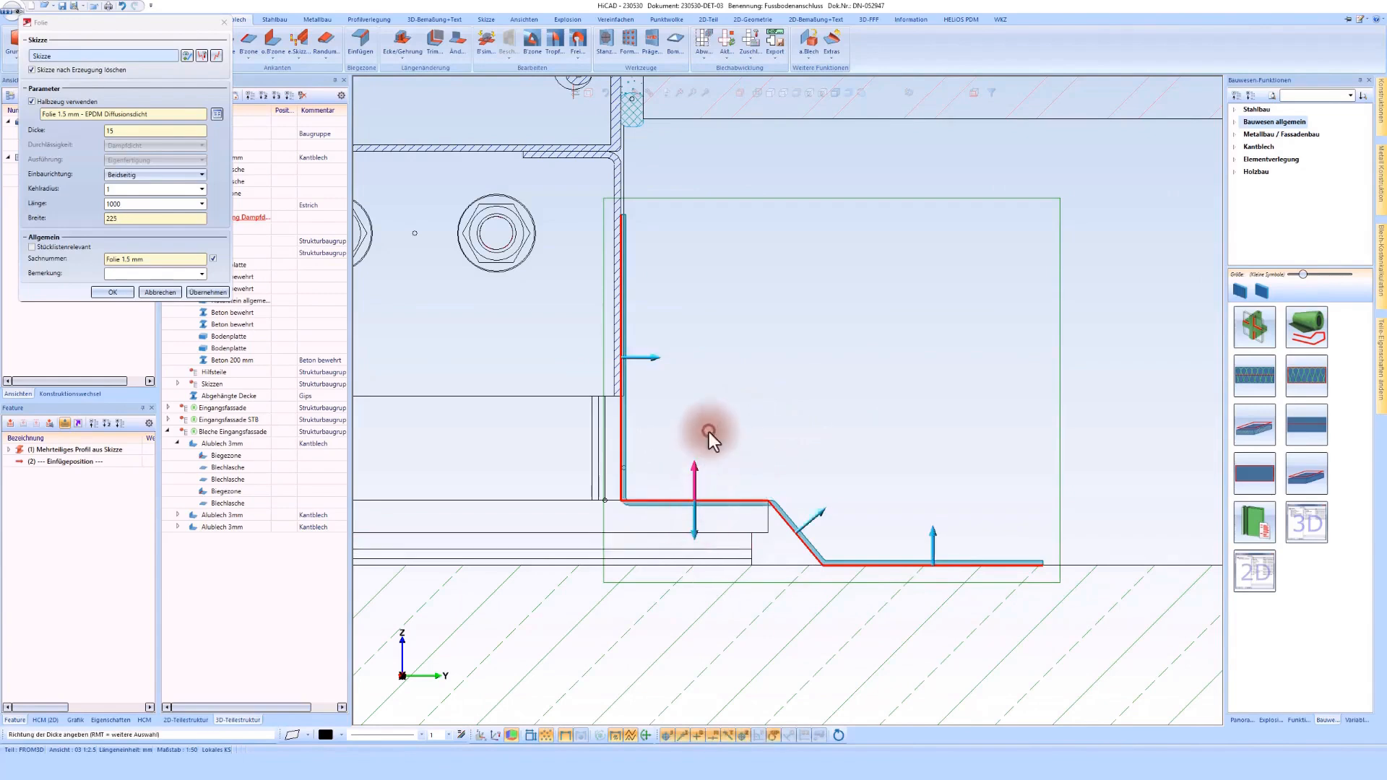
{"action": "left_click", "coordinate": [709, 432]}
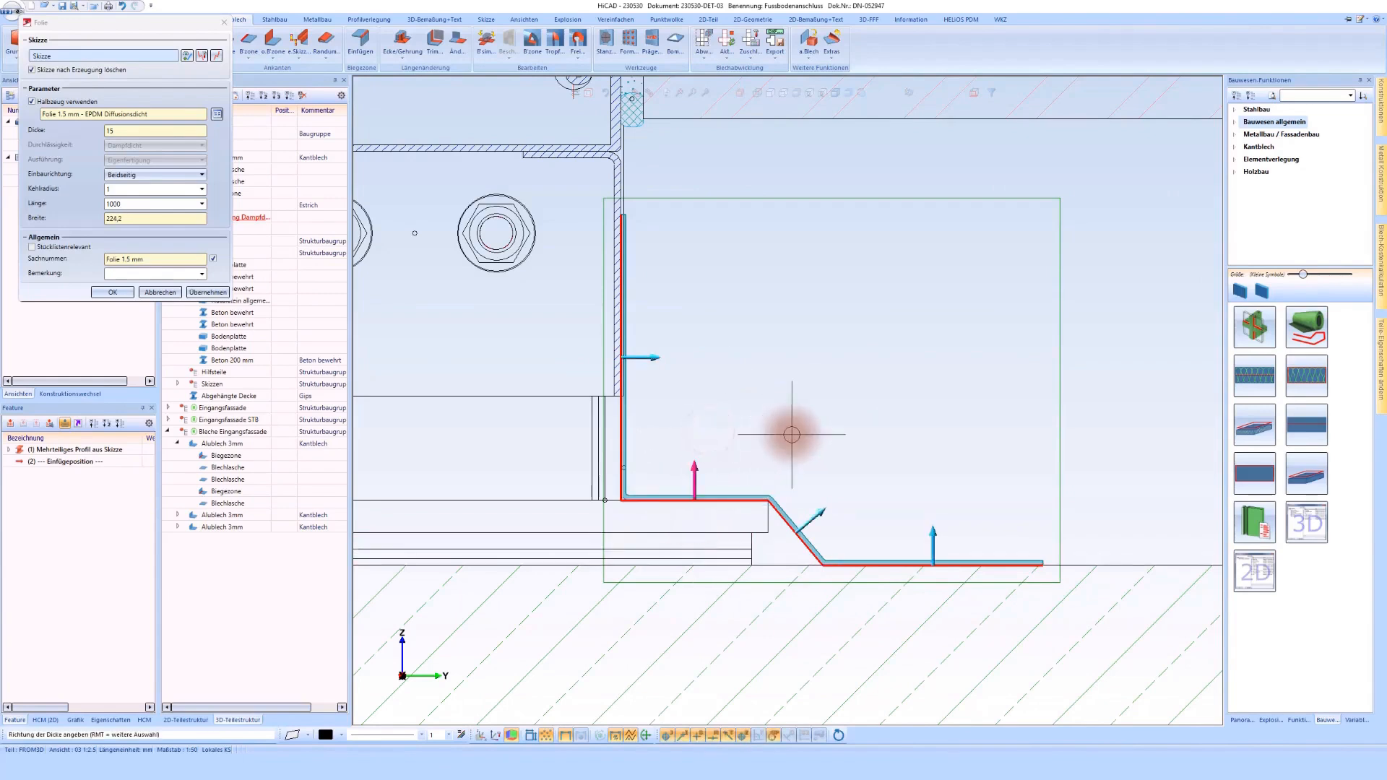
{"action": "left_click", "coordinate": [792, 435]}
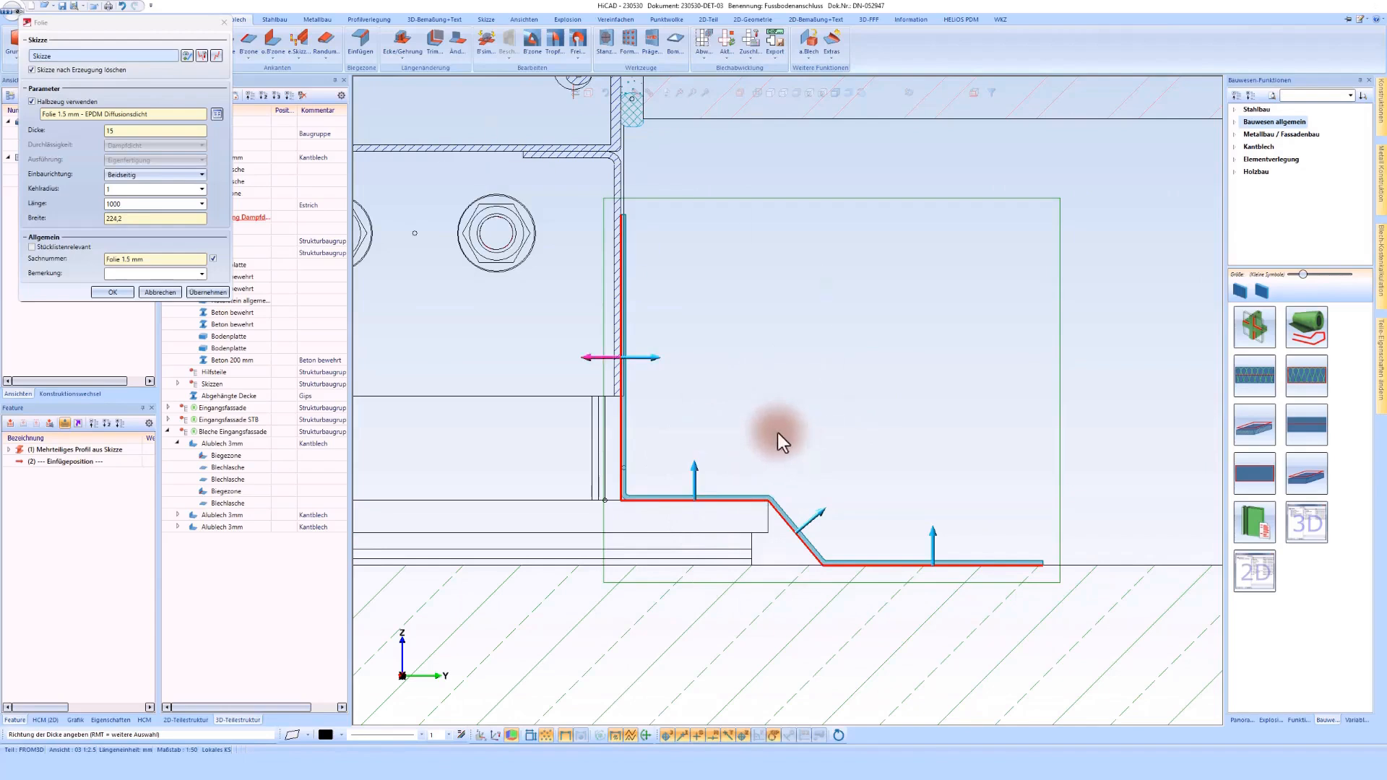
{"action": "left_click", "coordinate": [114, 296]}
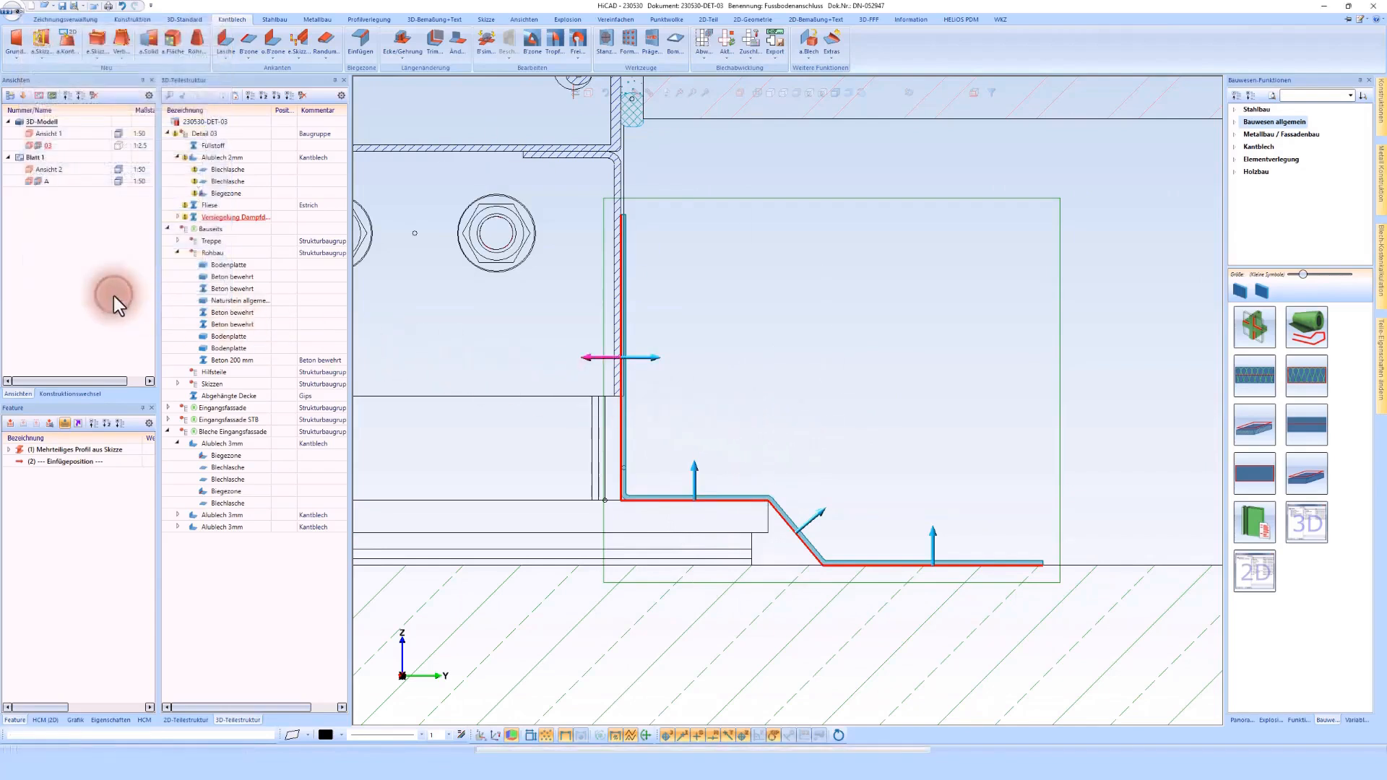
Step: Sketch a building-material line along the tile's underside from the slab step to the tile's edge at the sealing joint
{"action": "scroll", "coordinate": [836, 363], "scroll_direction": "down", "scroll_amount": 3}
{"action": "scroll", "coordinate": [831, 325], "scroll_direction": "down", "scroll_amount": 1}
{"action": "scroll", "coordinate": [856, 311], "scroll_direction": "up", "scroll_amount": 1}
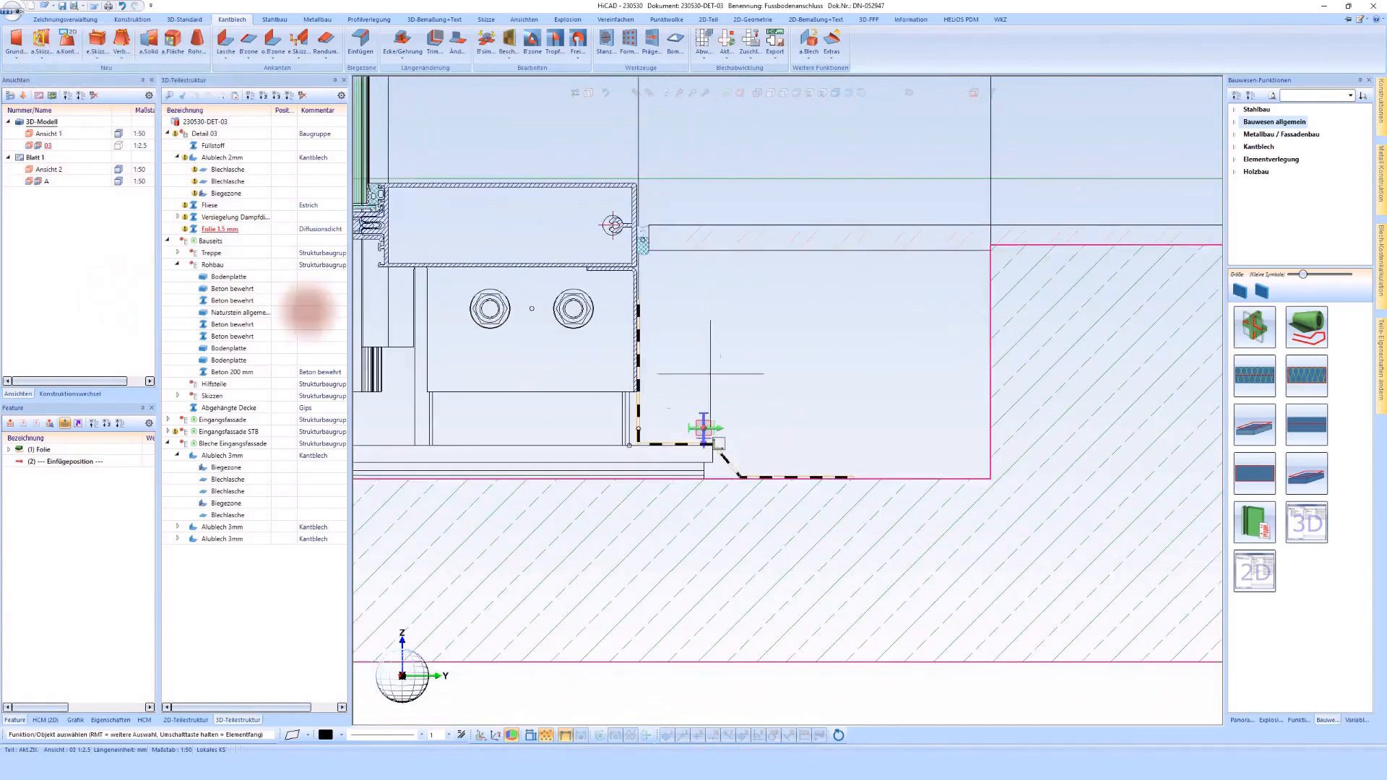
{"action": "scroll", "coordinate": [932, 362], "scroll_direction": "up", "scroll_amount": 1}
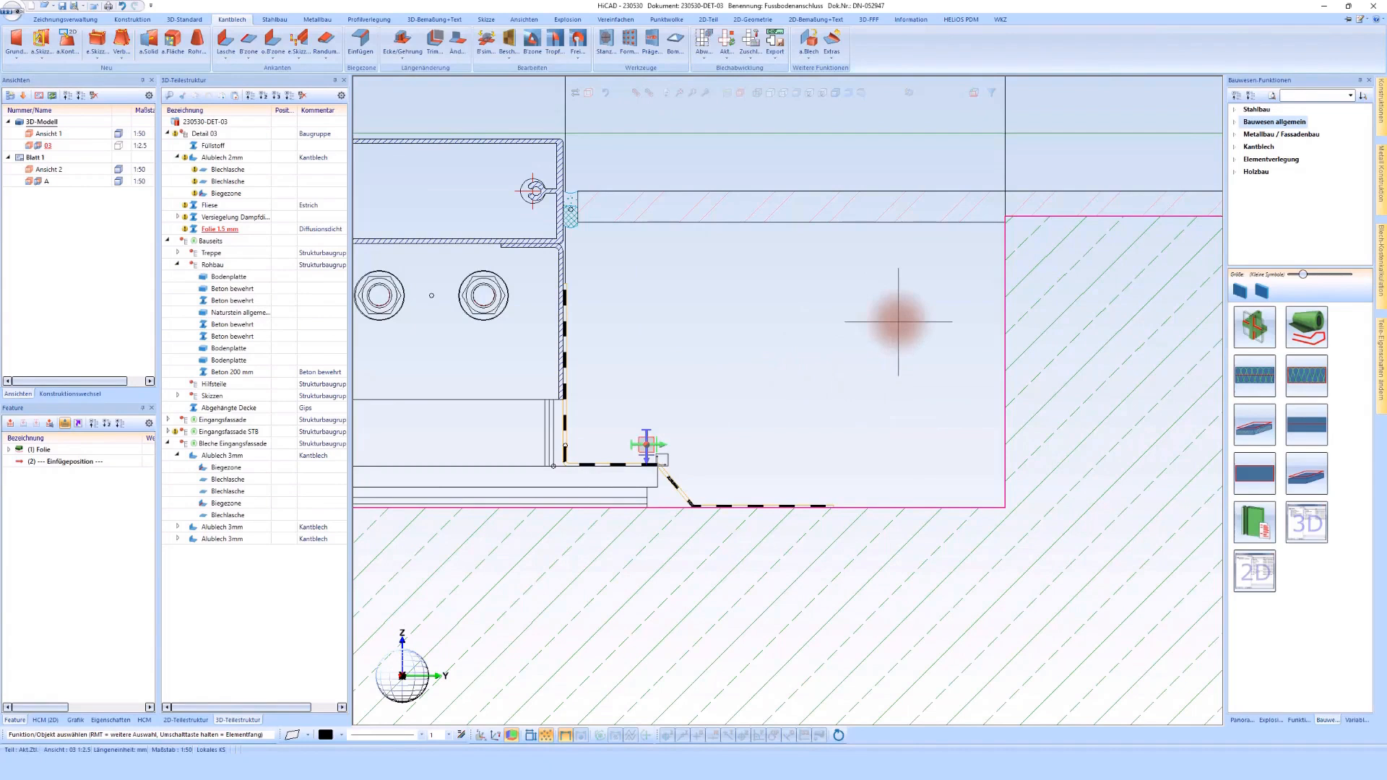
{"action": "left_click", "coordinate": [1302, 431]}
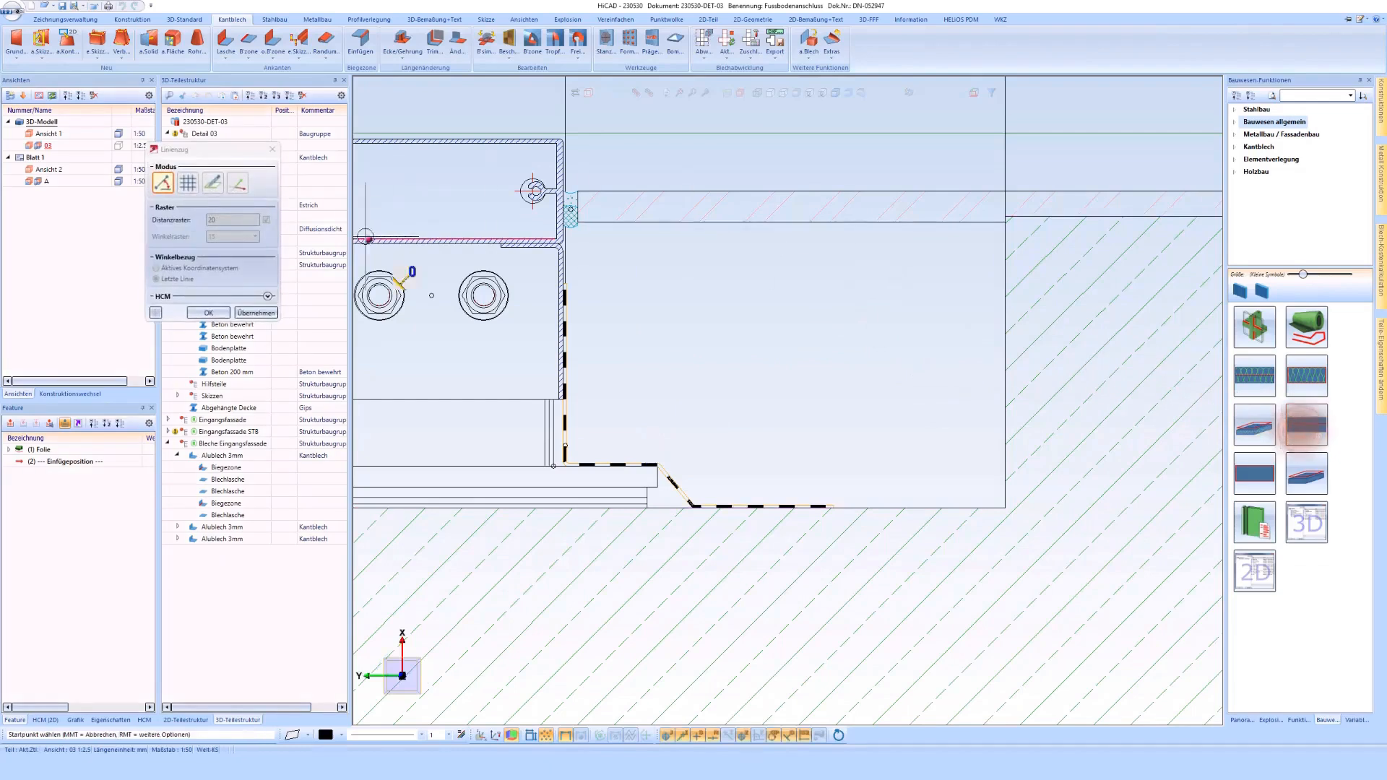
{"action": "left_click", "coordinate": [1008, 224]}
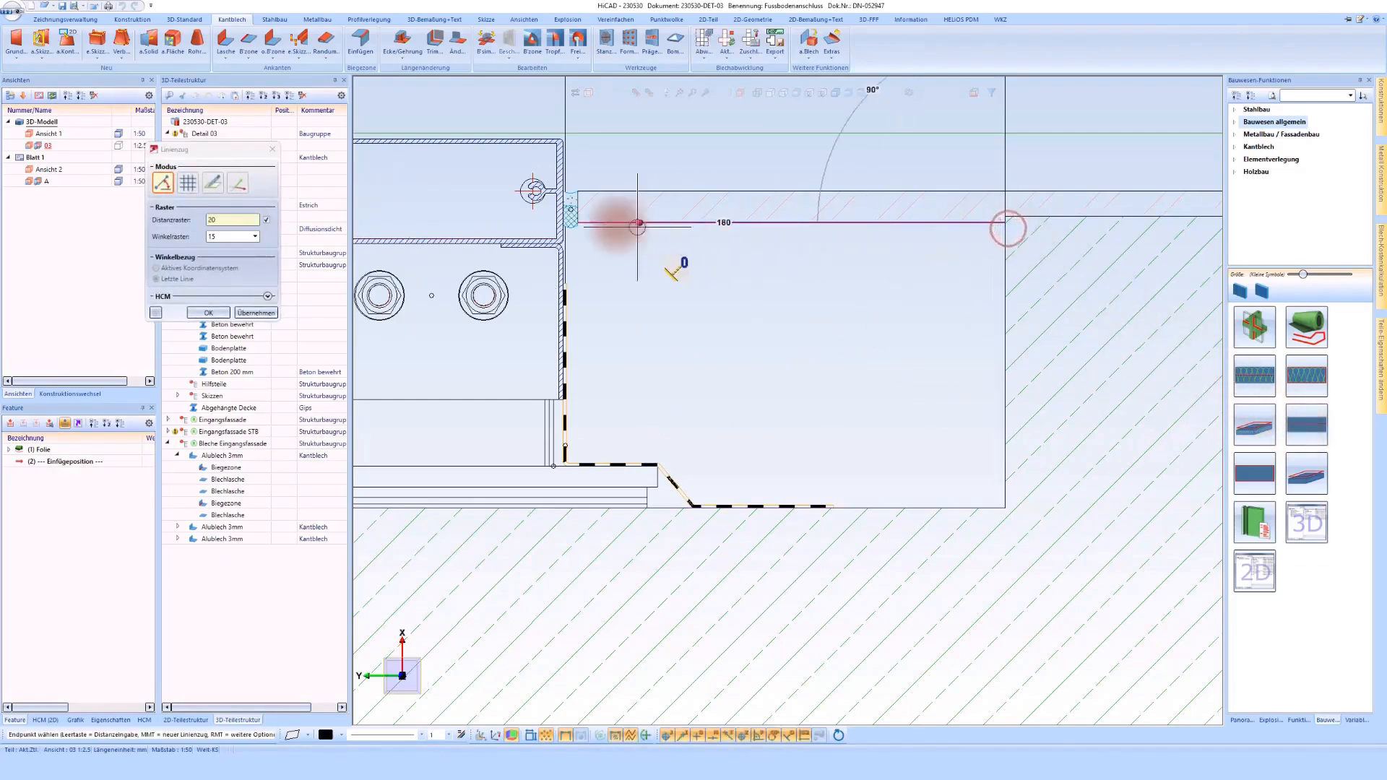
{"action": "left_click", "coordinate": [578, 223]}
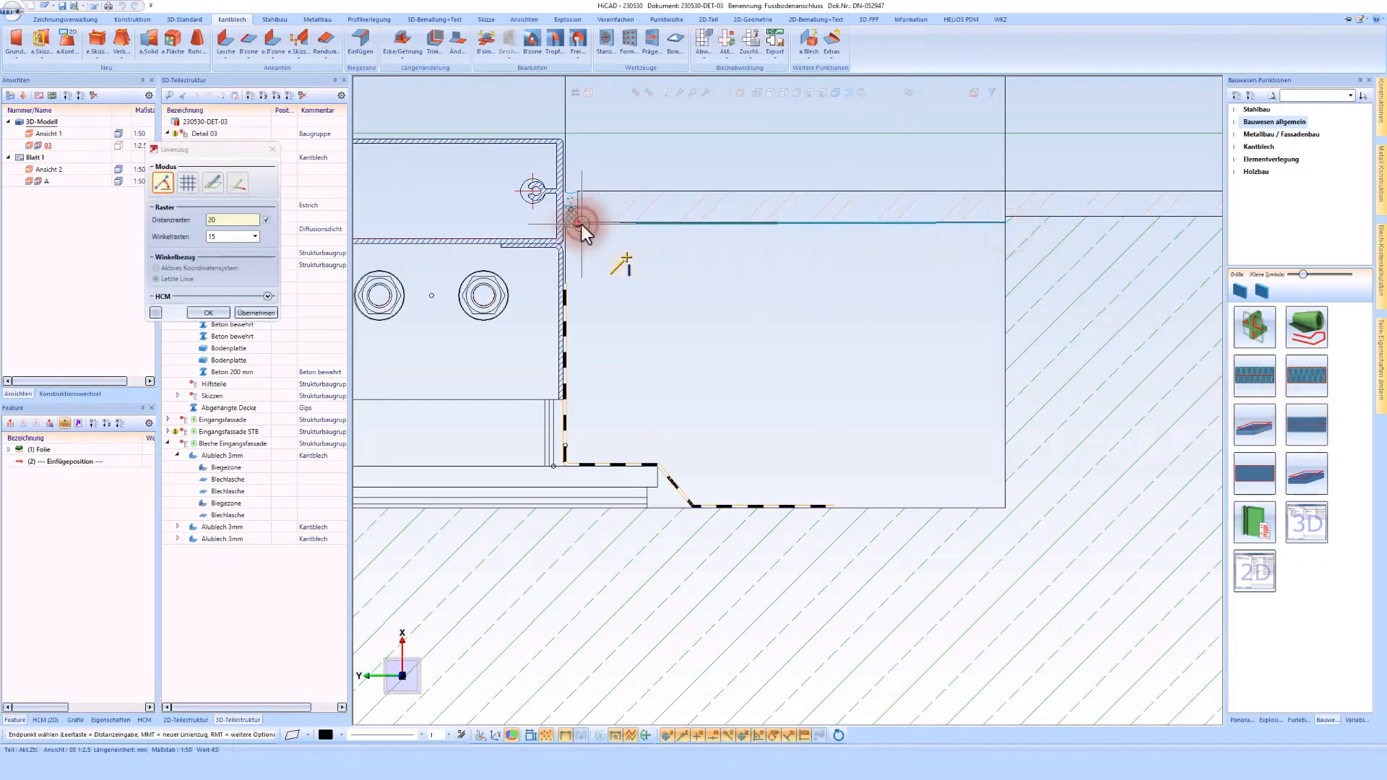
{"action": "left_click", "coordinate": [574, 192]}
{"action": "left_click", "coordinate": [696, 395]}
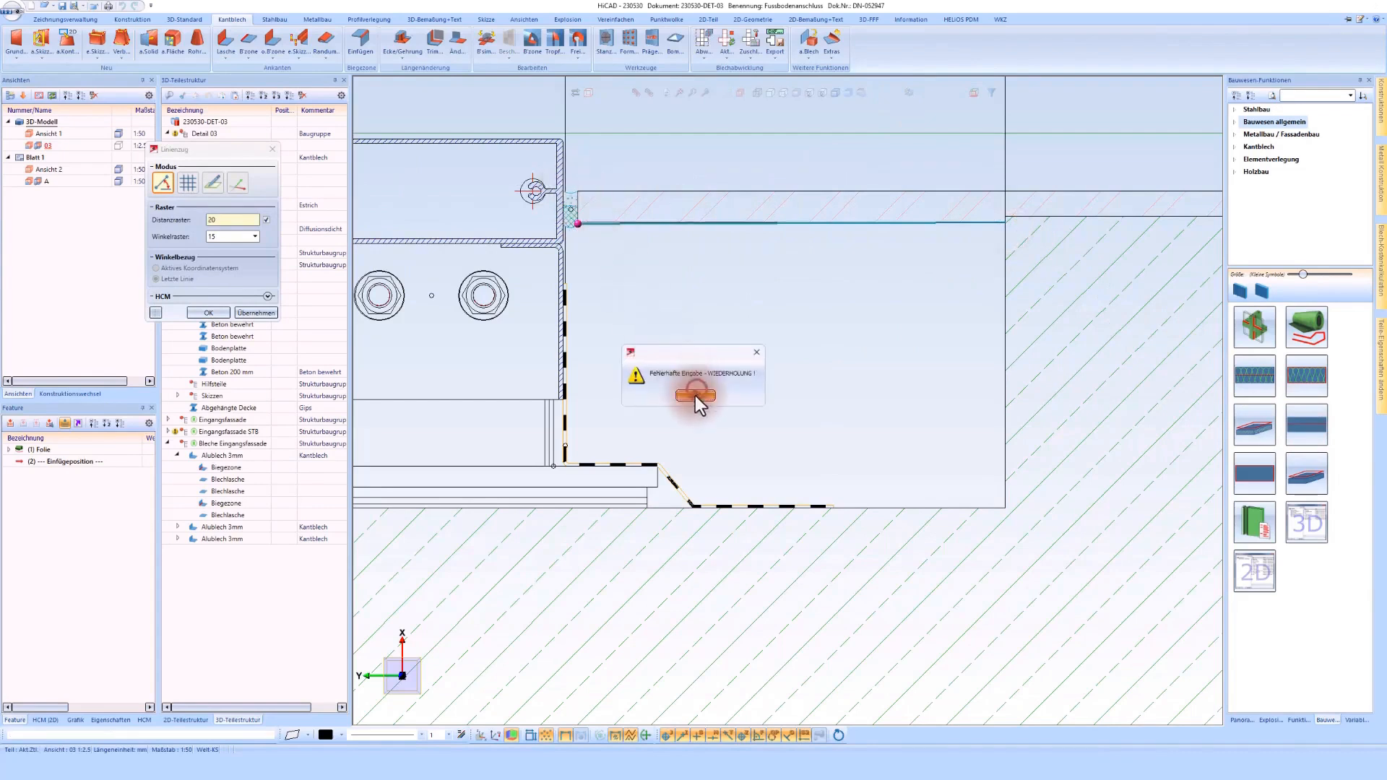
{"action": "scroll", "coordinate": [610, 280], "scroll_direction": "up", "scroll_amount": 5}
{"action": "scroll", "coordinate": [615, 283], "scroll_direction": "down", "scroll_amount": 2}
{"action": "left_click", "coordinate": [648, 226]}
{"action": "scroll", "coordinate": [648, 226], "scroll_direction": "down", "scroll_amount": 5}
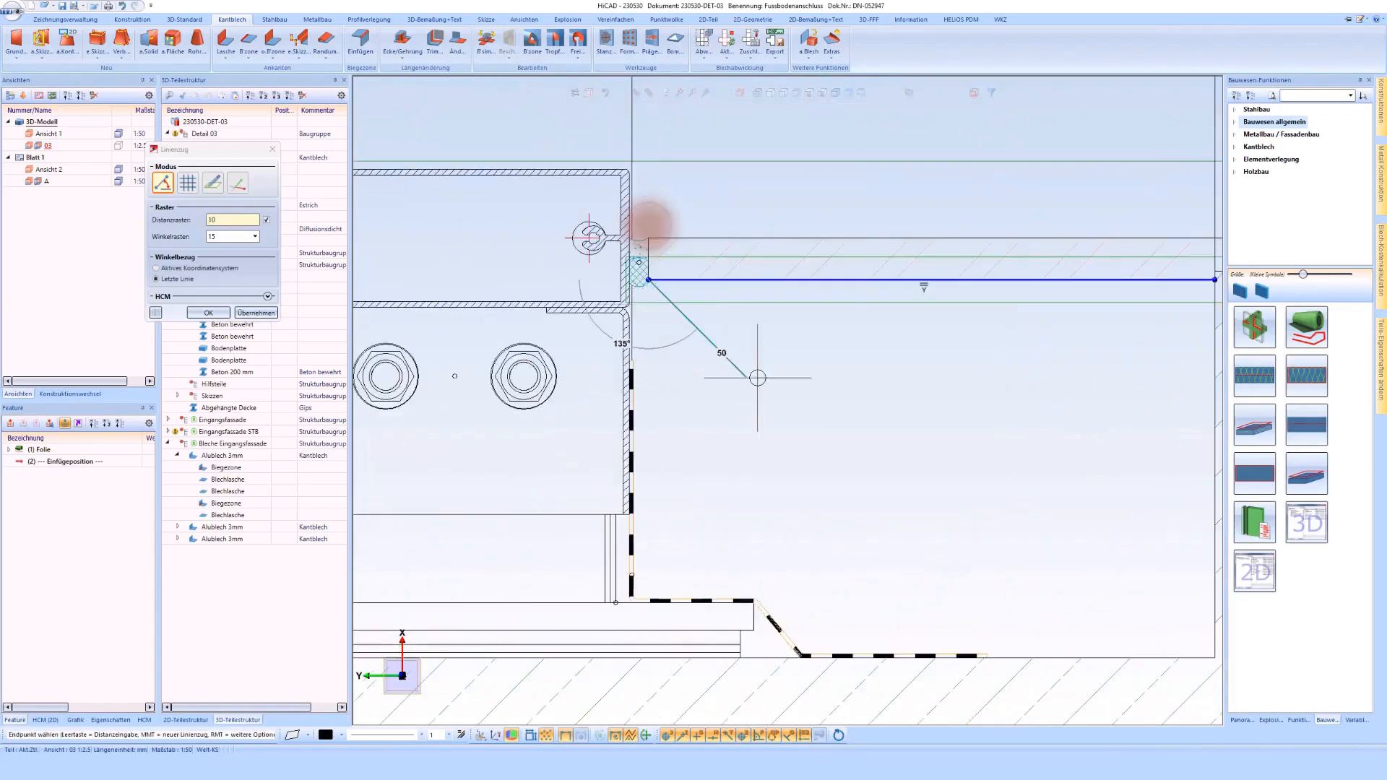
{"action": "middle_click", "coordinate": [648, 227]}
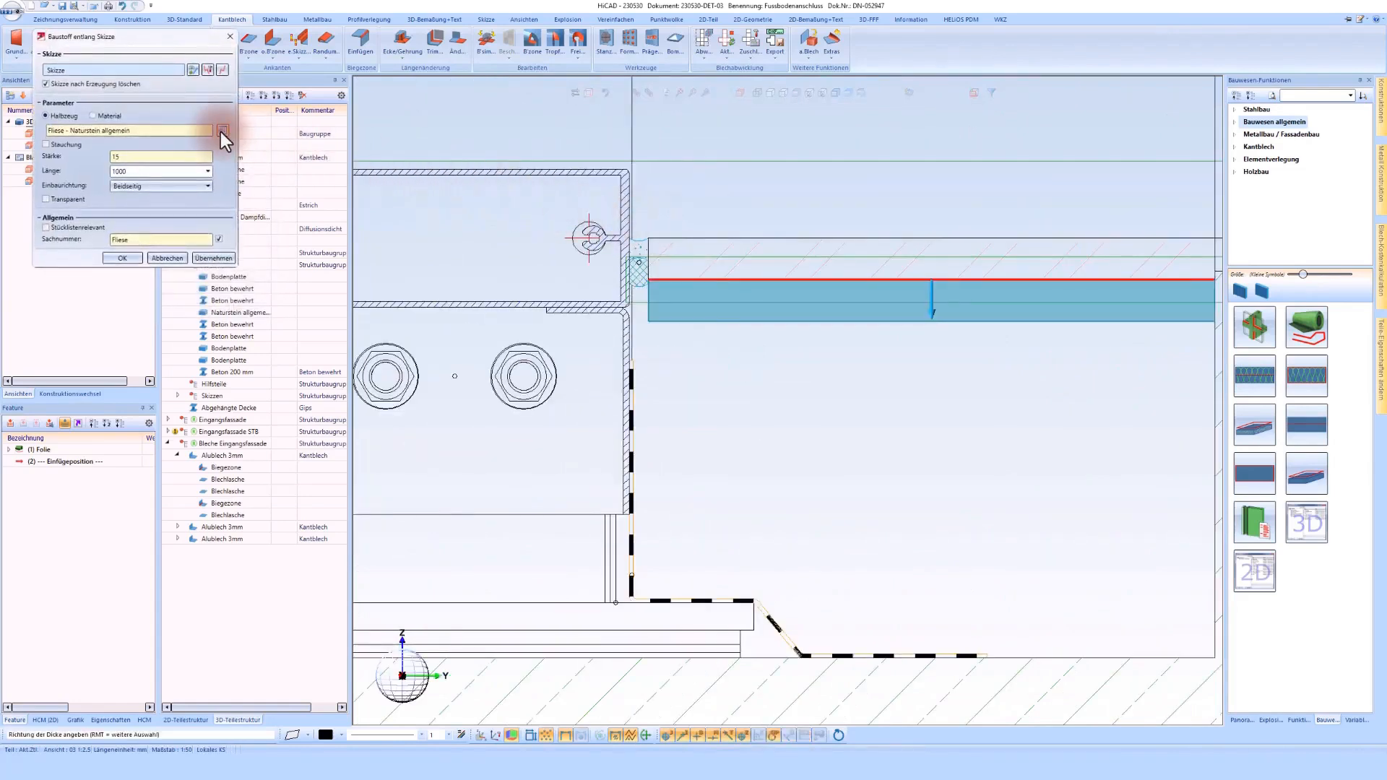
Step: Create an Estrich 60 mm layer in Mörtel, Gips, Verputz below the line under the tile
{"action": "left_click", "coordinate": [221, 131]}
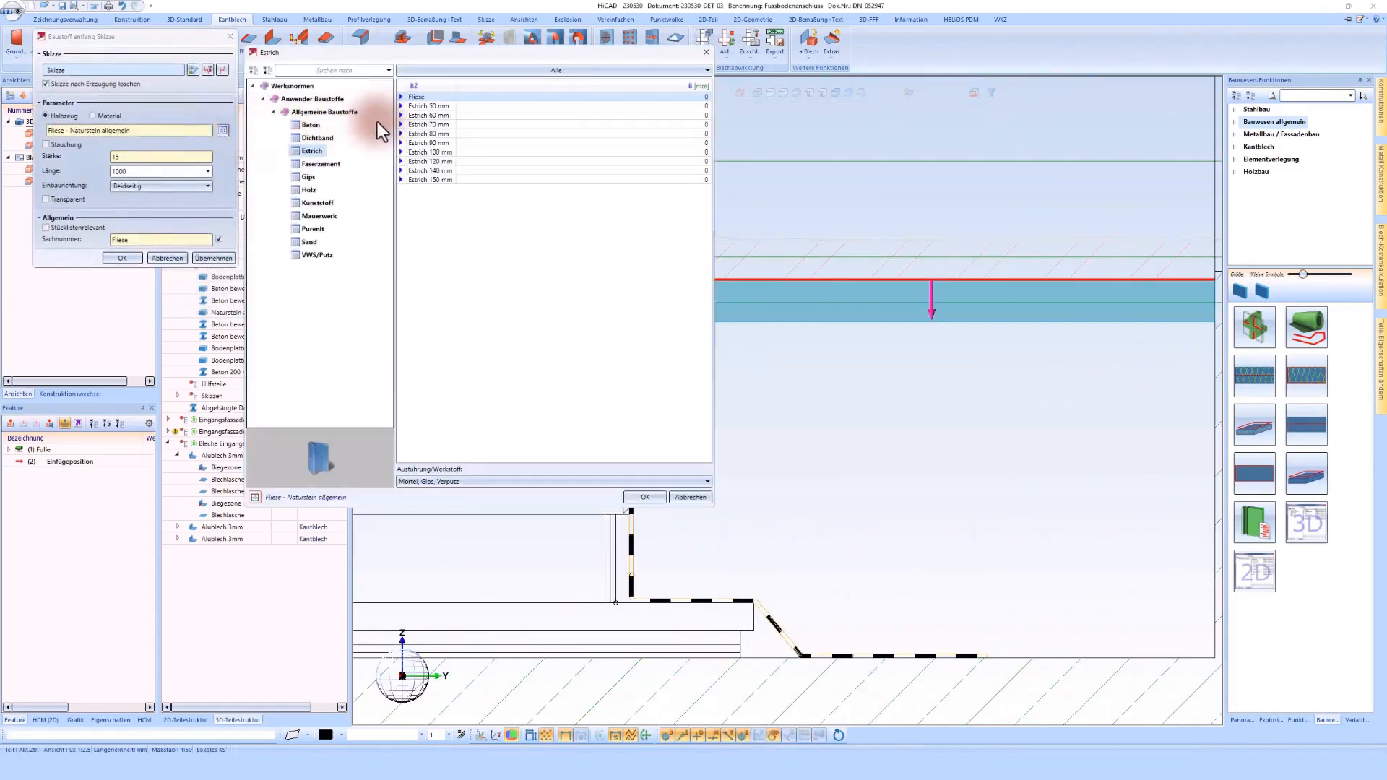
{"action": "left_click", "coordinate": [432, 117]}
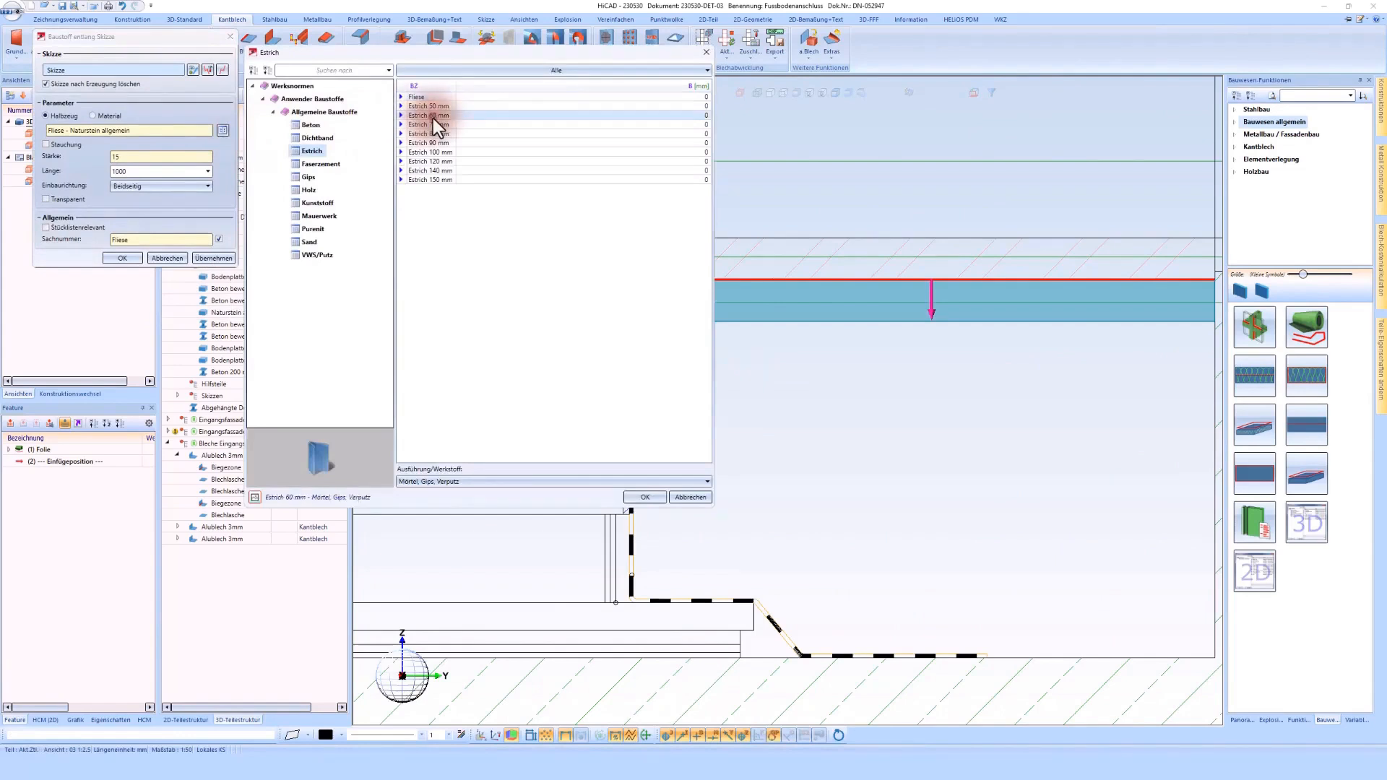
{"action": "left_click", "coordinate": [645, 497]}
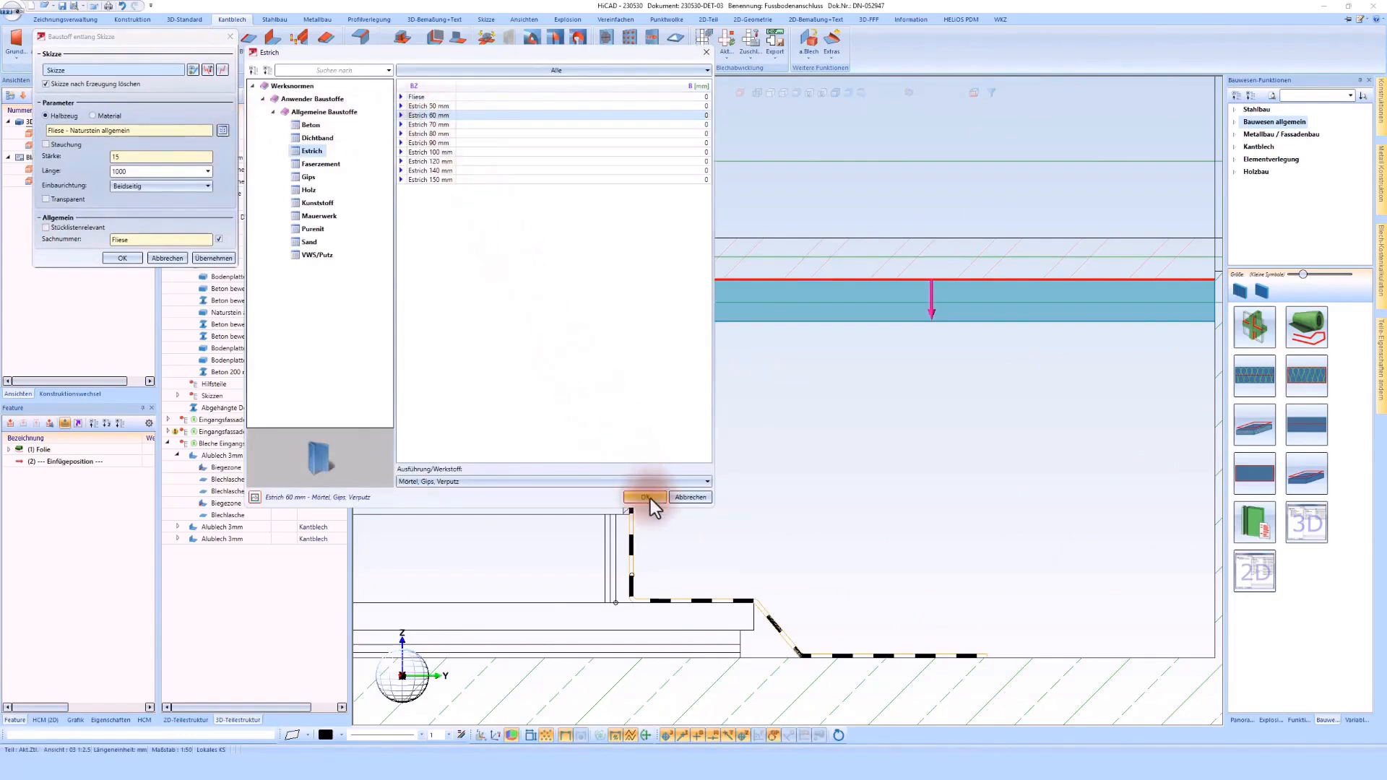
{"action": "scroll", "coordinate": [651, 498], "scroll_direction": "up", "scroll_amount": 3}
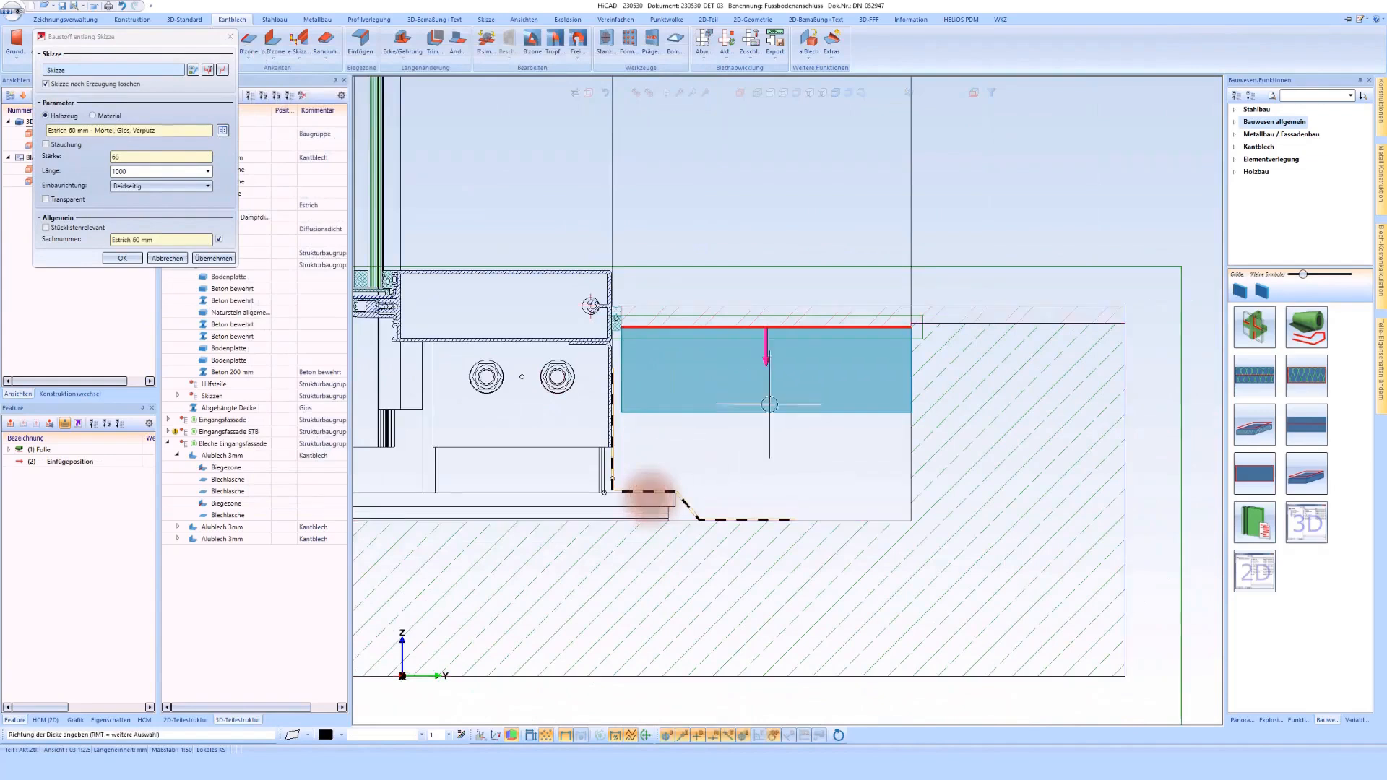
{"action": "left_click", "coordinate": [650, 498]}
{"action": "scroll", "coordinate": [664, 396], "scroll_direction": "up", "scroll_amount": 3}
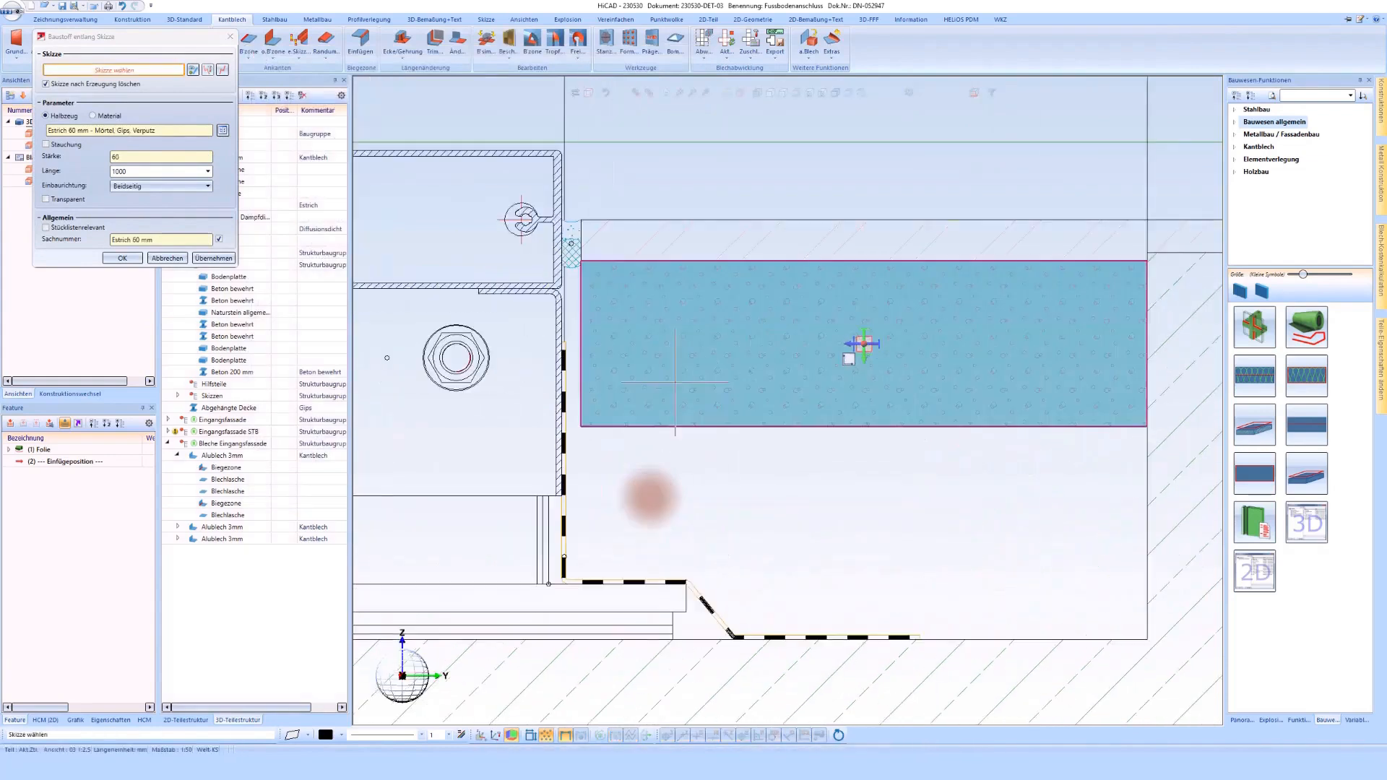
{"action": "middle_click", "coordinate": [664, 397]}
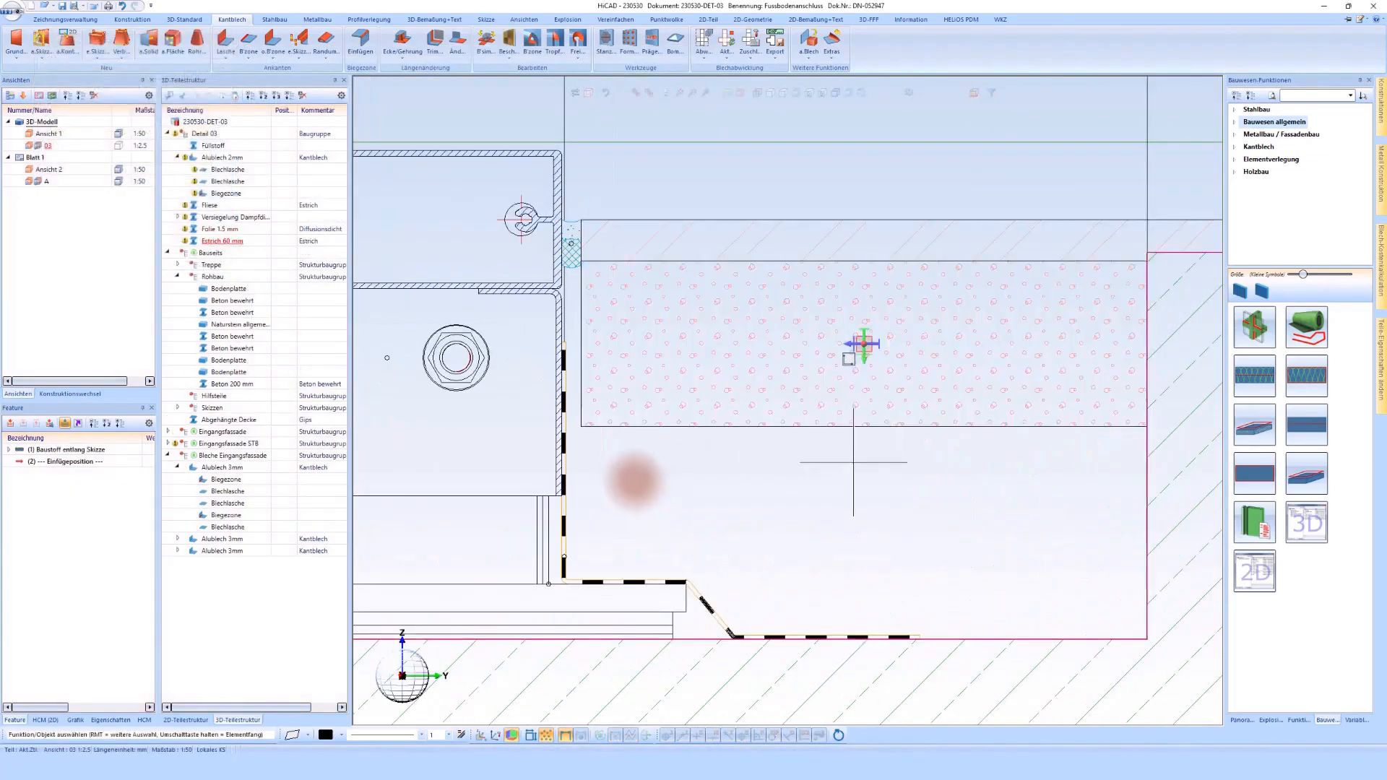
Step: Create a vapour-tight (Dampfdicht) Silikon sealing joint between the screed's lower edge and the vertical membrane foil
{"action": "scroll", "coordinate": [582, 426], "scroll_direction": "up", "scroll_amount": 1}
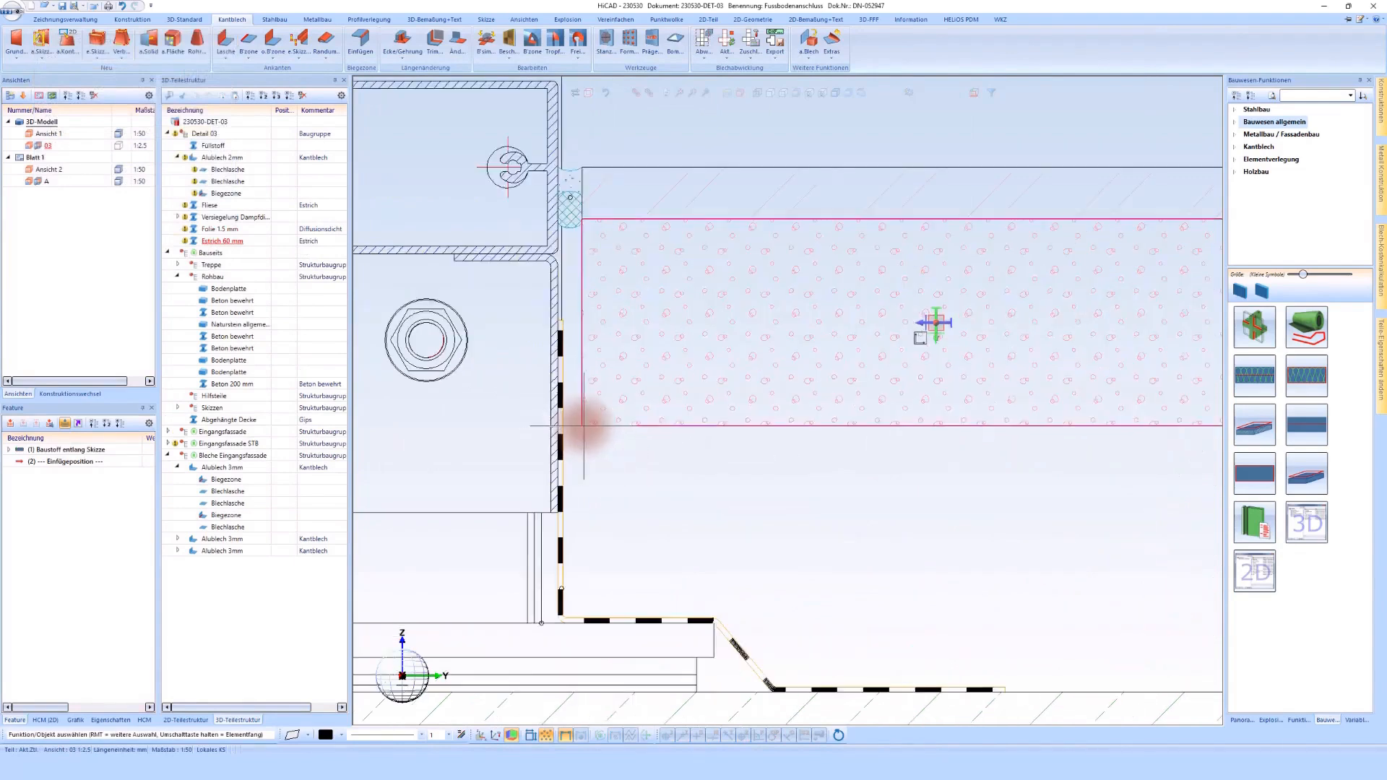
{"action": "scroll", "coordinate": [576, 432], "scroll_direction": "down", "scroll_amount": 1}
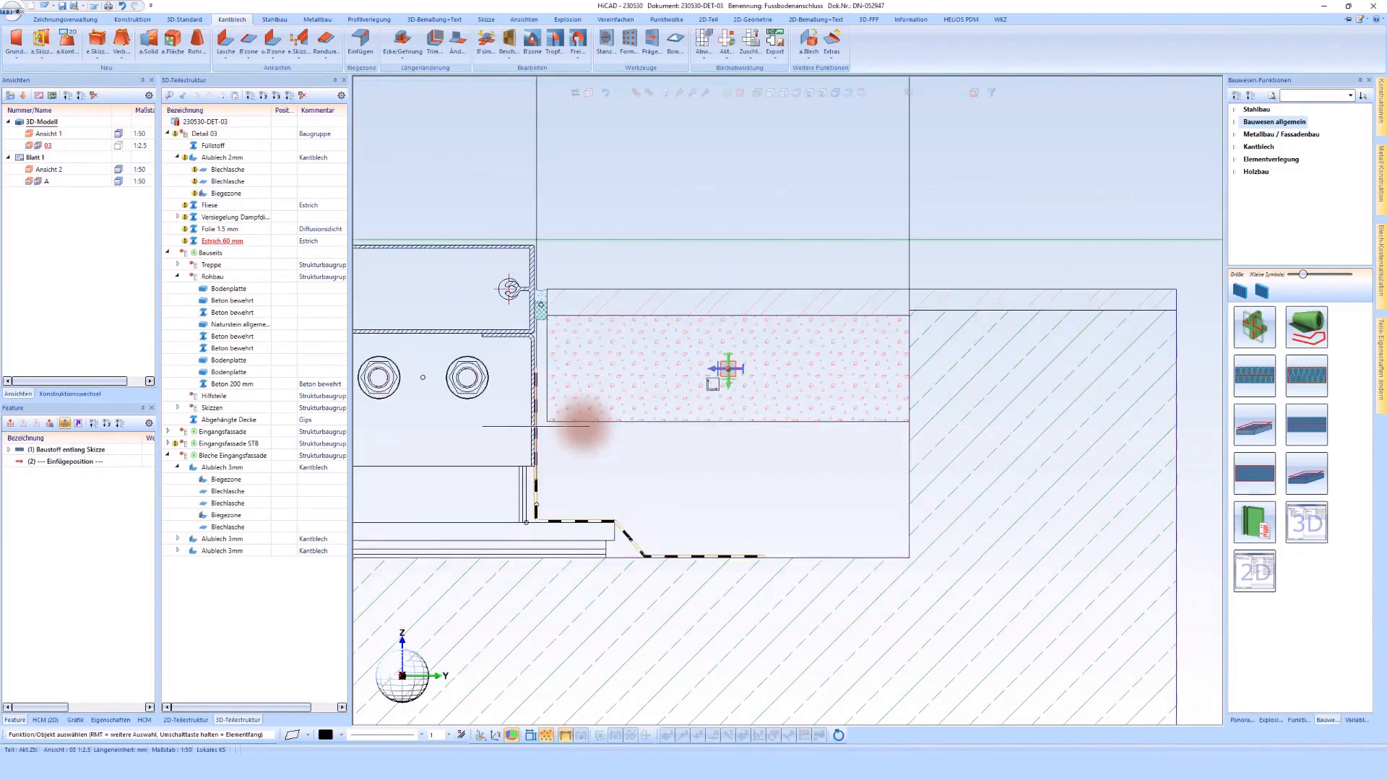
{"action": "scroll", "coordinate": [582, 426], "scroll_direction": "up", "scroll_amount": 1}
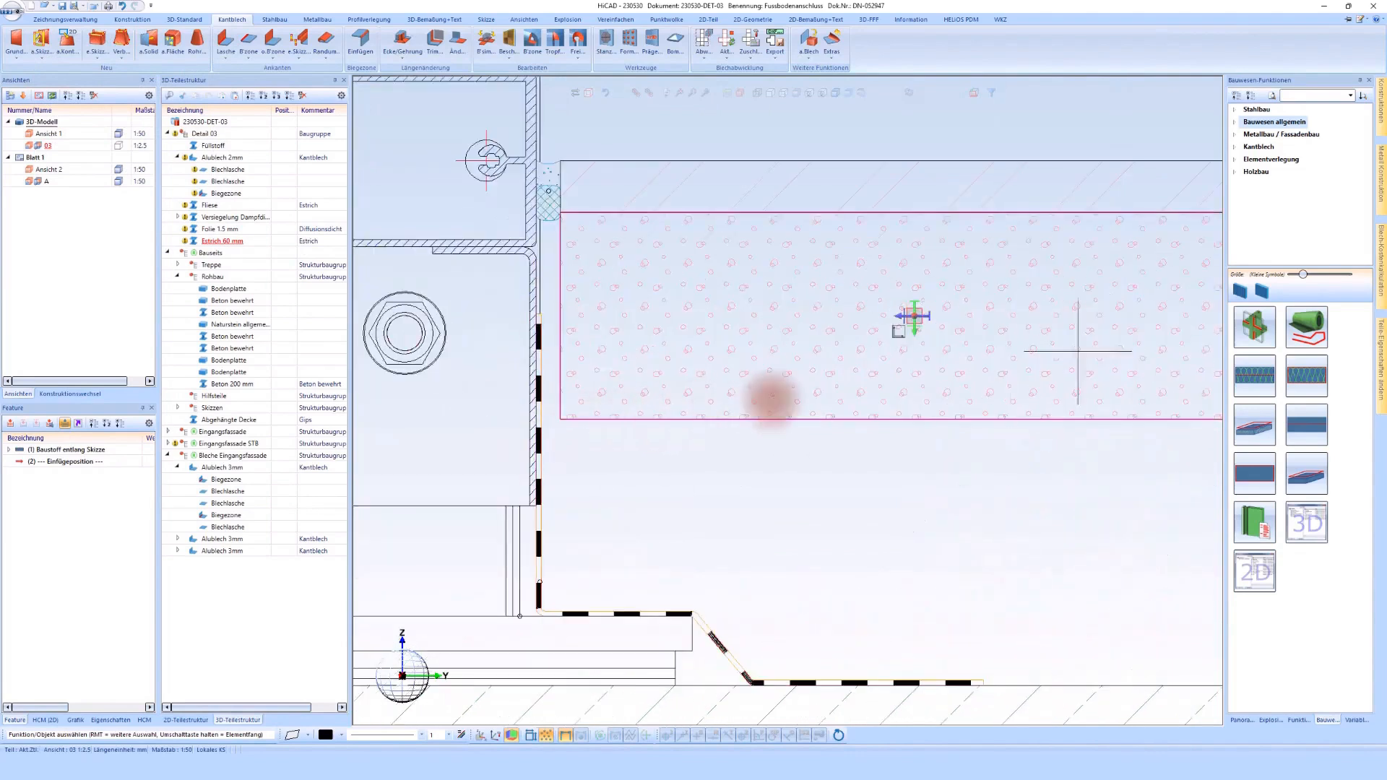
{"action": "left_click", "coordinate": [1266, 335]}
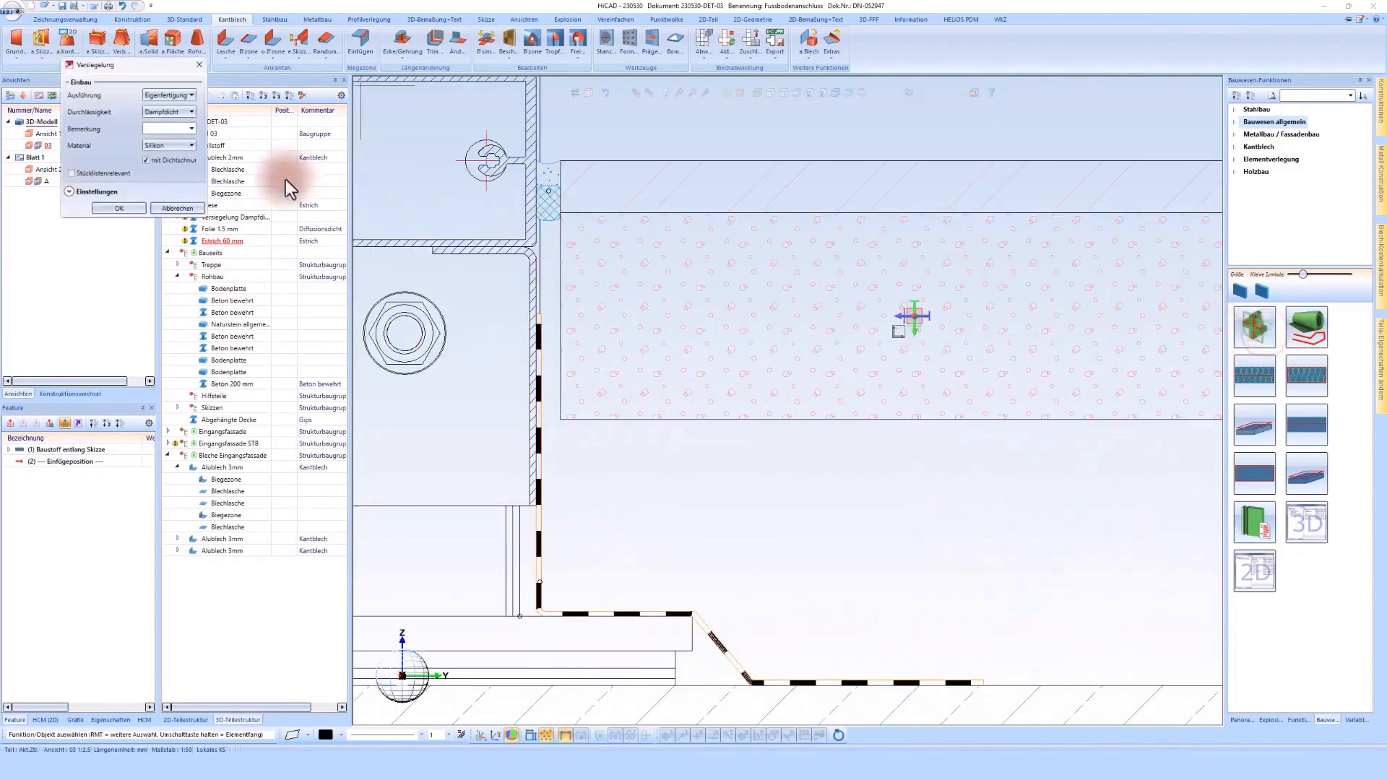
{"action": "left_click", "coordinate": [126, 209]}
{"action": "left_click", "coordinate": [564, 405]}
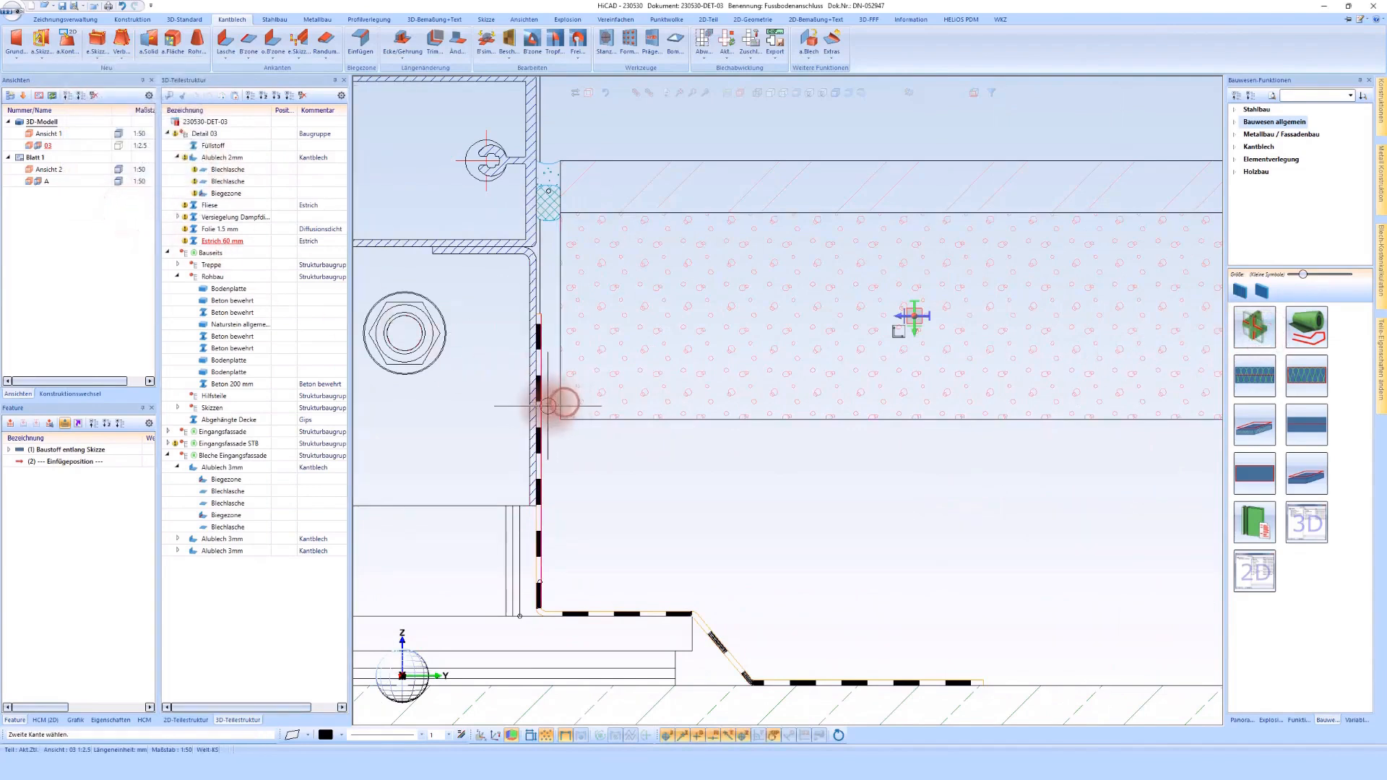
{"action": "left_click", "coordinate": [547, 406]}
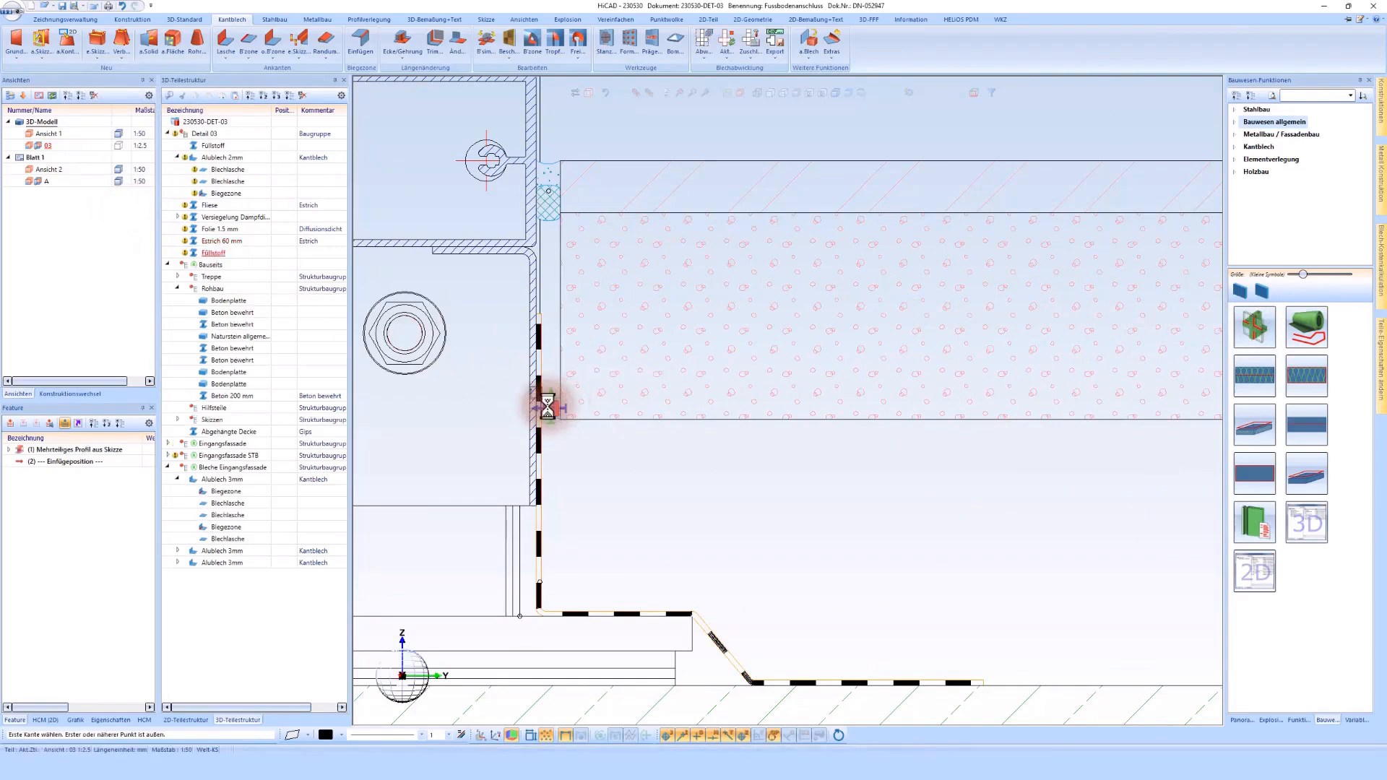
{"action": "middle_click", "coordinate": [548, 406]}
{"action": "scroll", "coordinate": [537, 440], "scroll_direction": "down", "scroll_amount": 1}
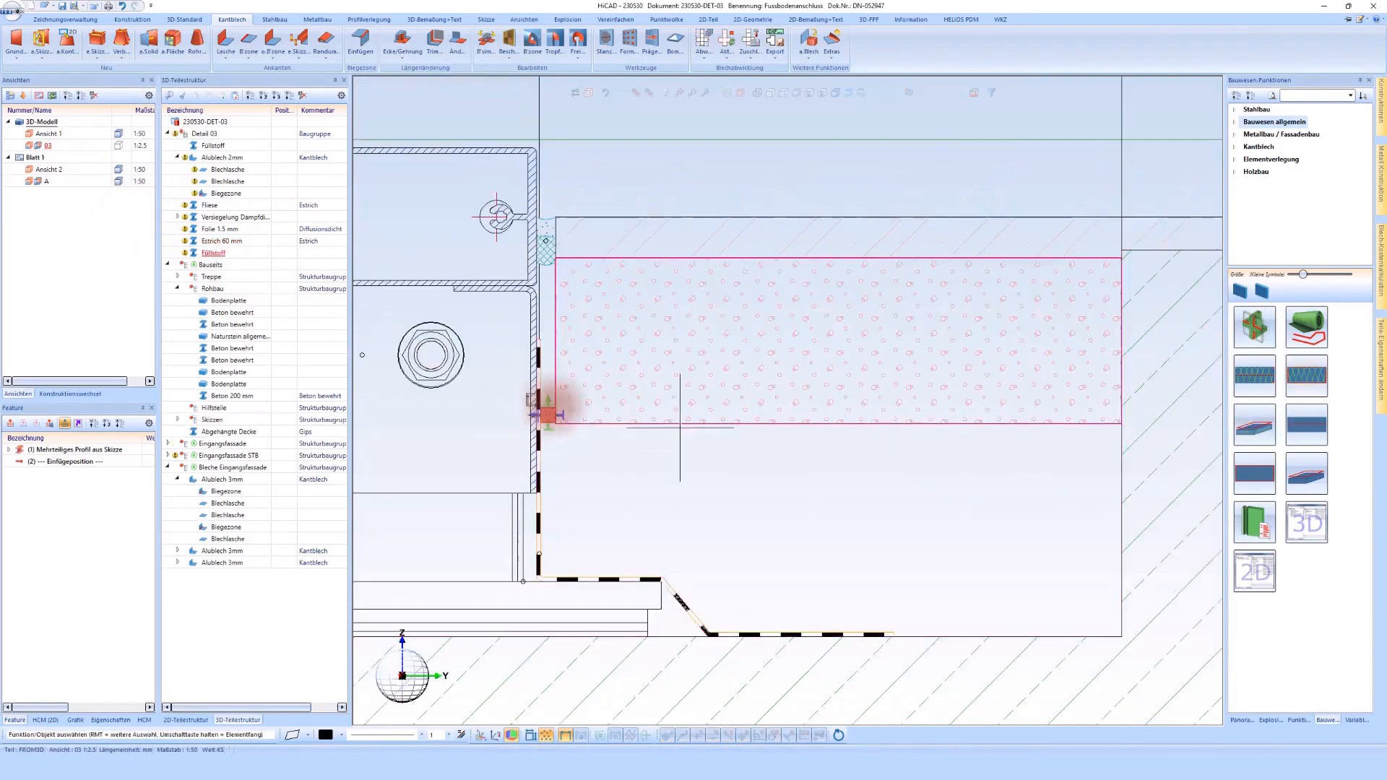
Step: Define a cross-section insulation filling the cavity below the screed, with the sketch deleted after creation and a semi-finished product used
{"action": "left_click", "coordinate": [1297, 376]}
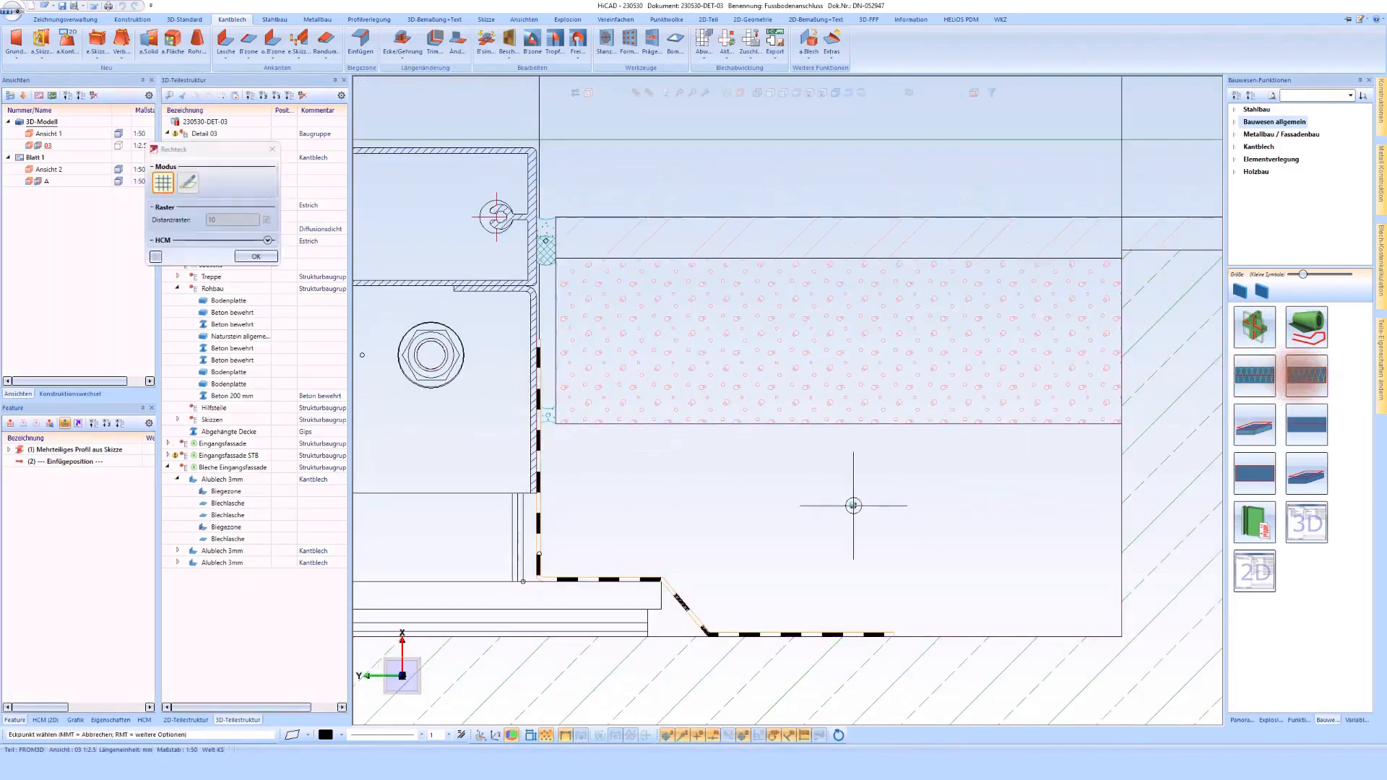
{"action": "middle_click", "coordinate": [808, 508]}
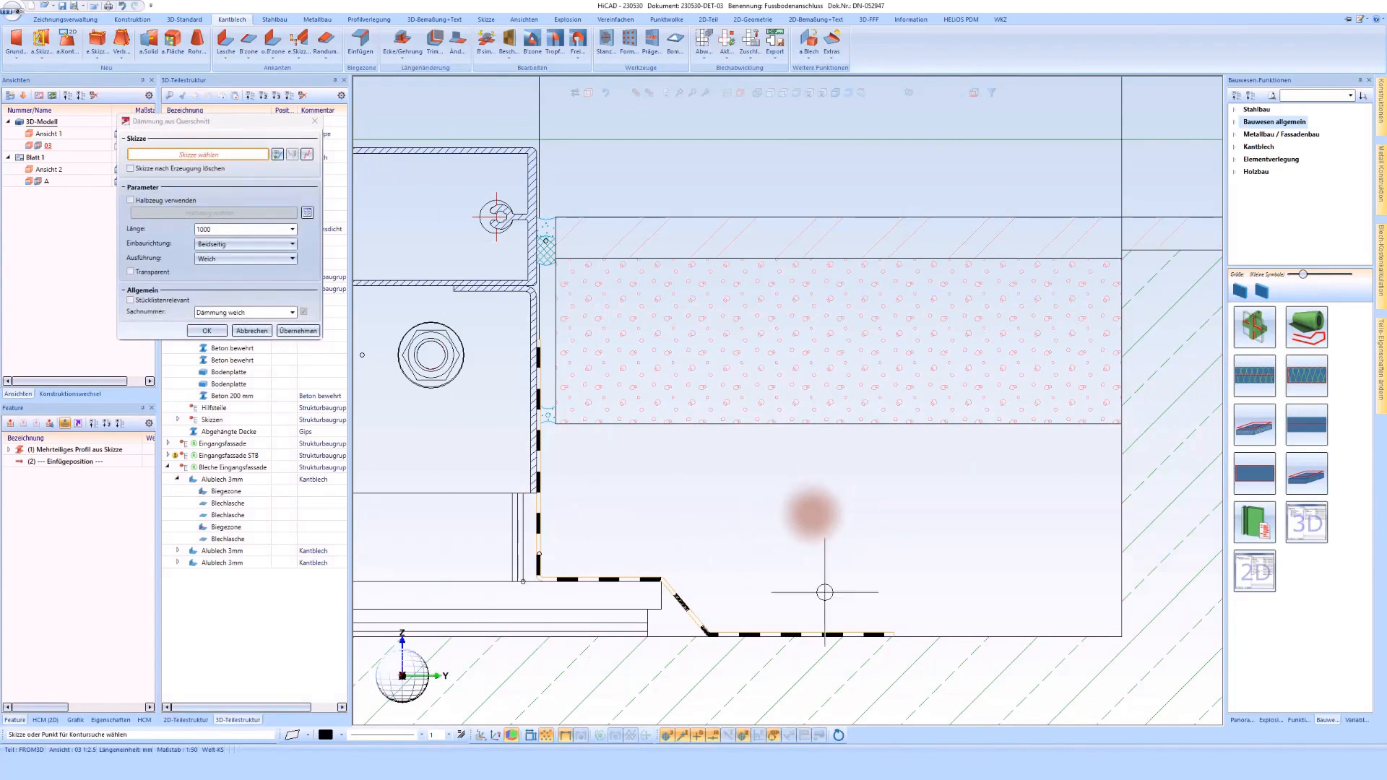
{"action": "left_click", "coordinate": [849, 526]}
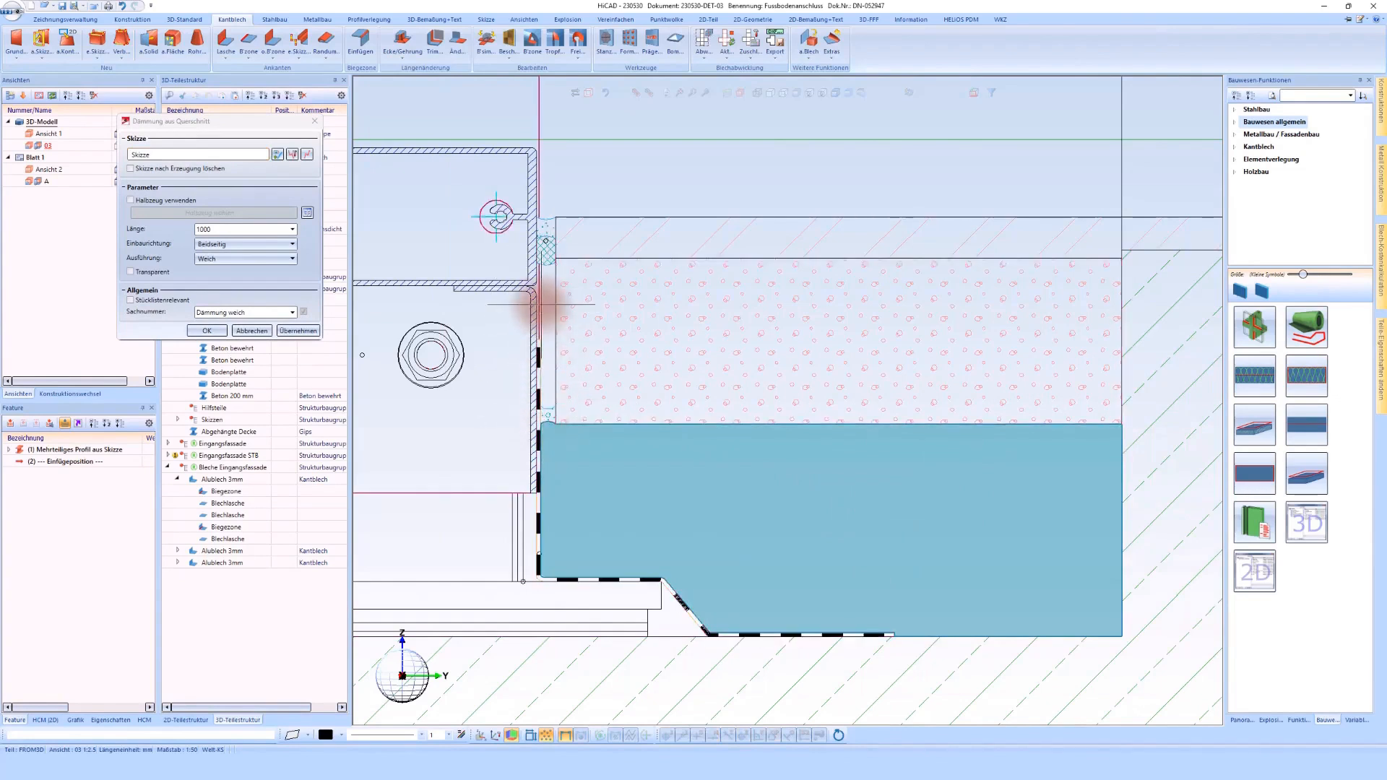
{"action": "left_click", "coordinate": [159, 168]}
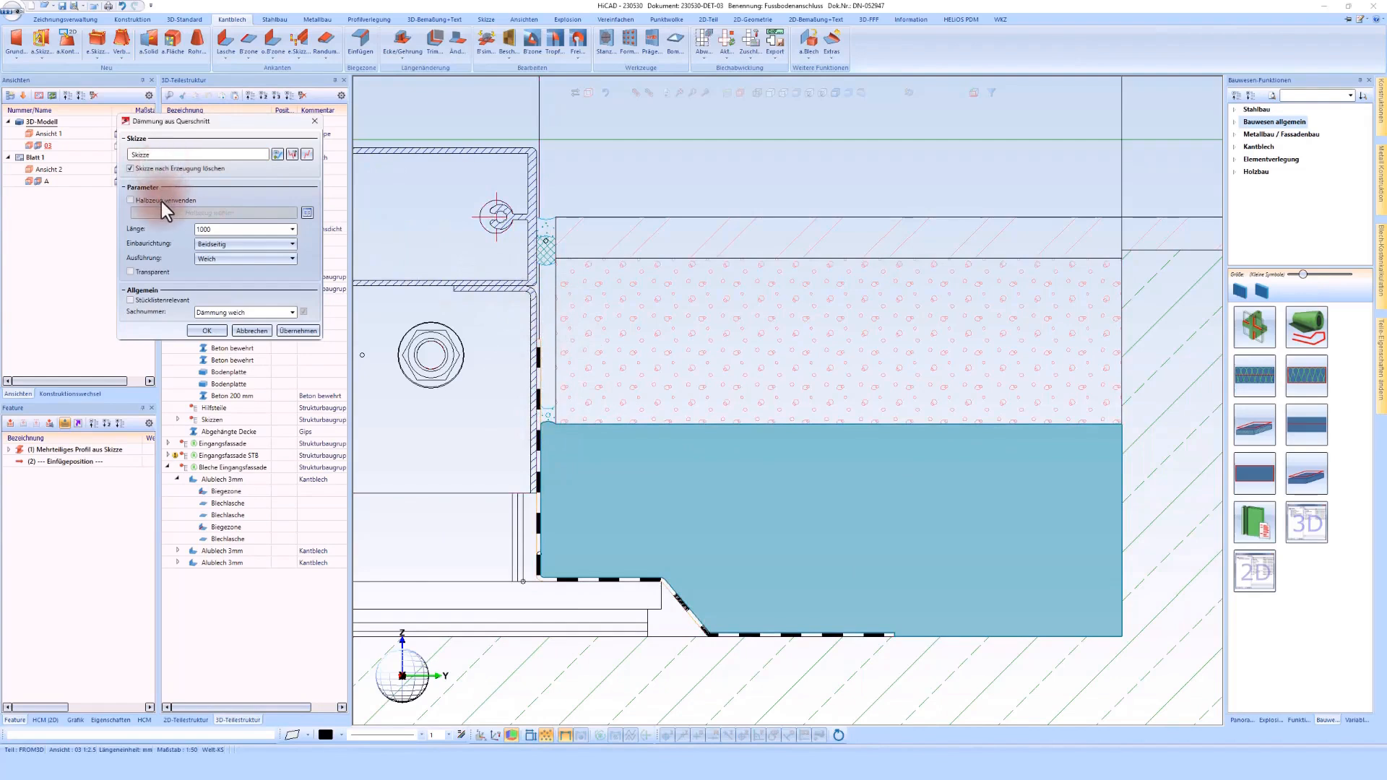
{"action": "left_click", "coordinate": [161, 201]}
Step: Choose XPS Platte (Bauseits) in the Isolation hart Bauseits version, toggle the insulation's Transparent option, and create it
{"action": "left_click", "coordinate": [307, 213]}
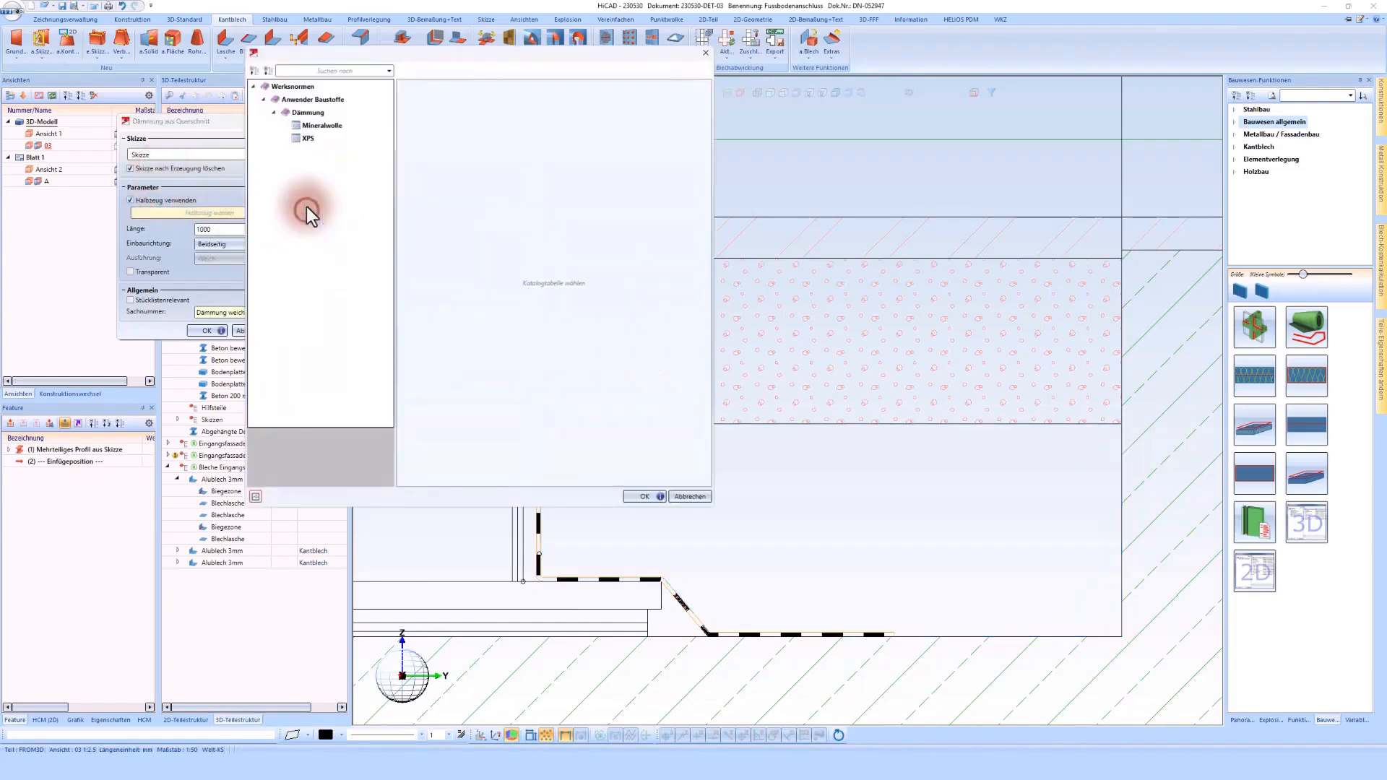
{"action": "left_click", "coordinate": [306, 139]}
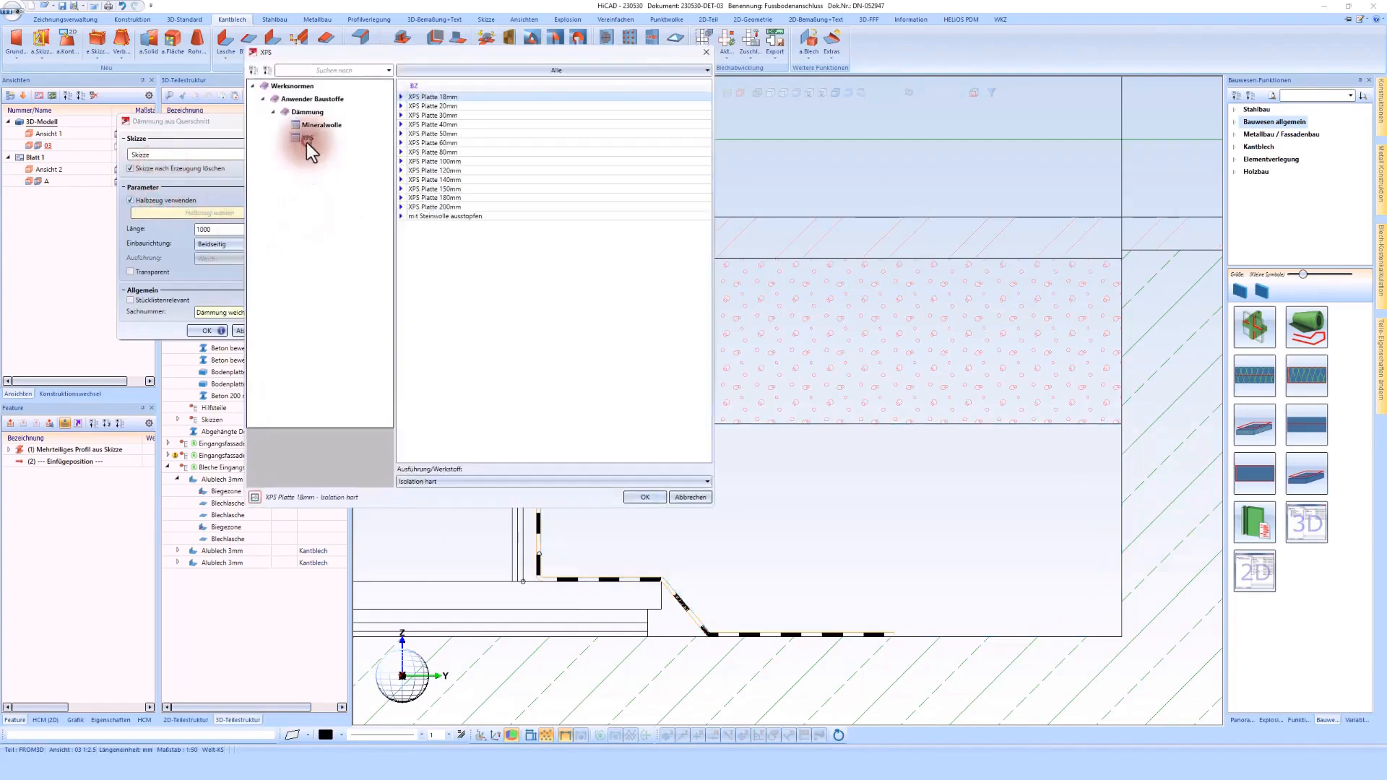
{"action": "left_click", "coordinate": [462, 482]}
{"action": "left_click", "coordinate": [451, 505]}
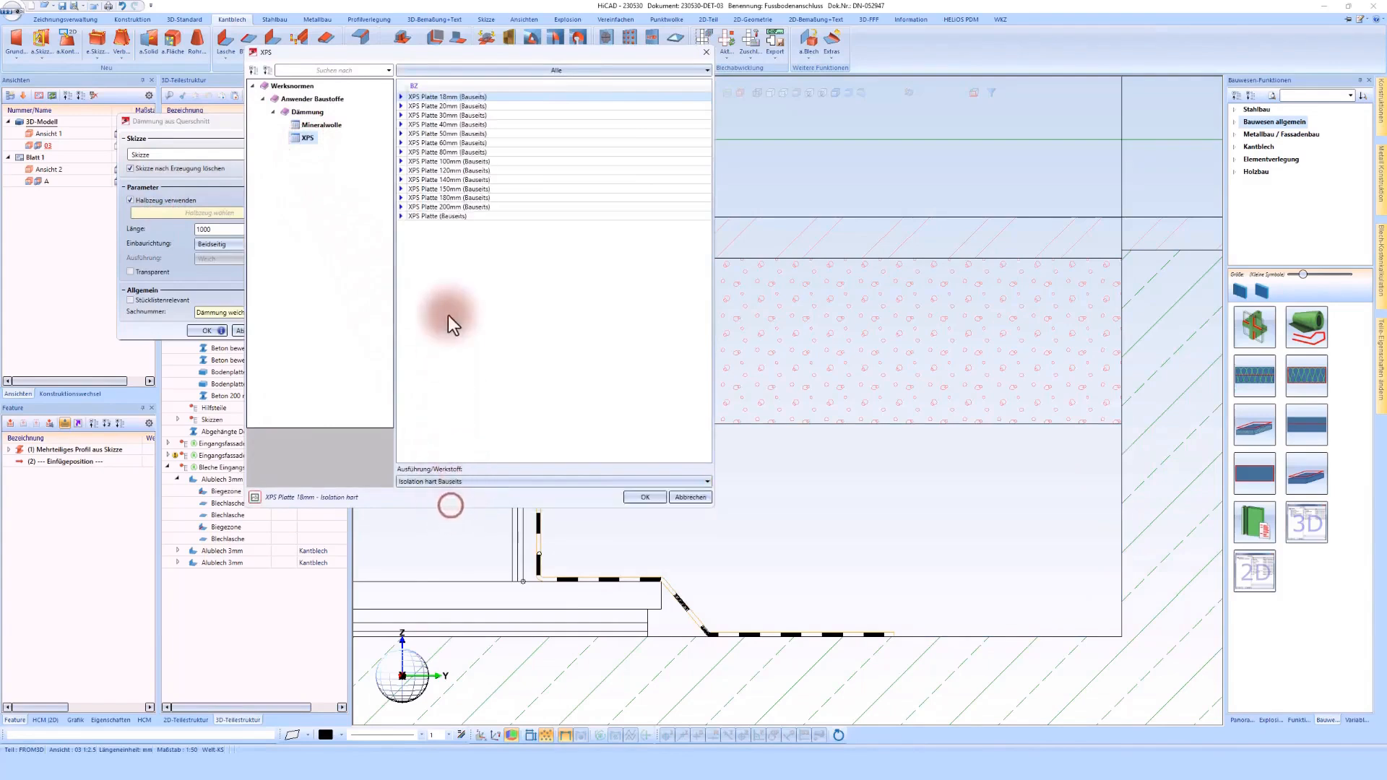
{"action": "double_click", "coordinate": [448, 217]}
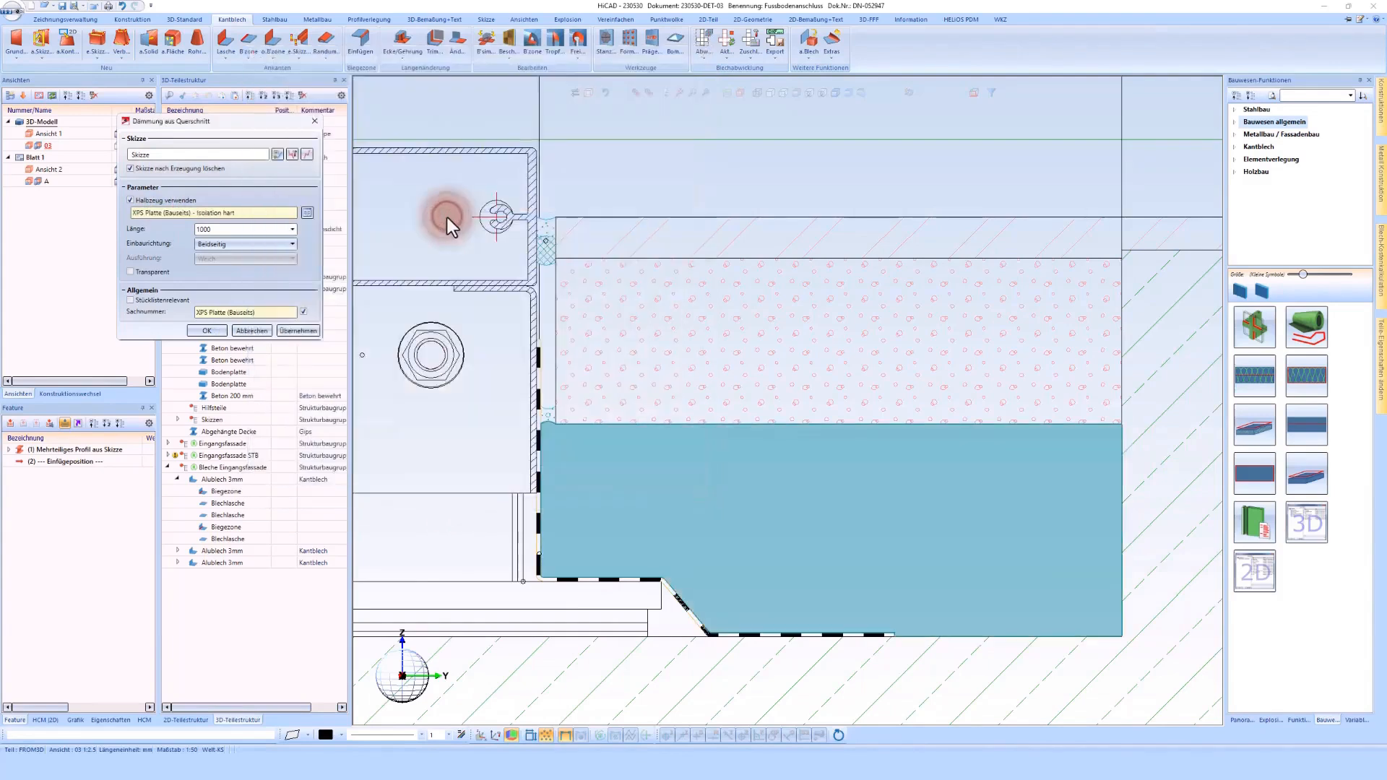
{"action": "left_click", "coordinate": [150, 272]}
{"action": "left_click", "coordinate": [211, 328]}
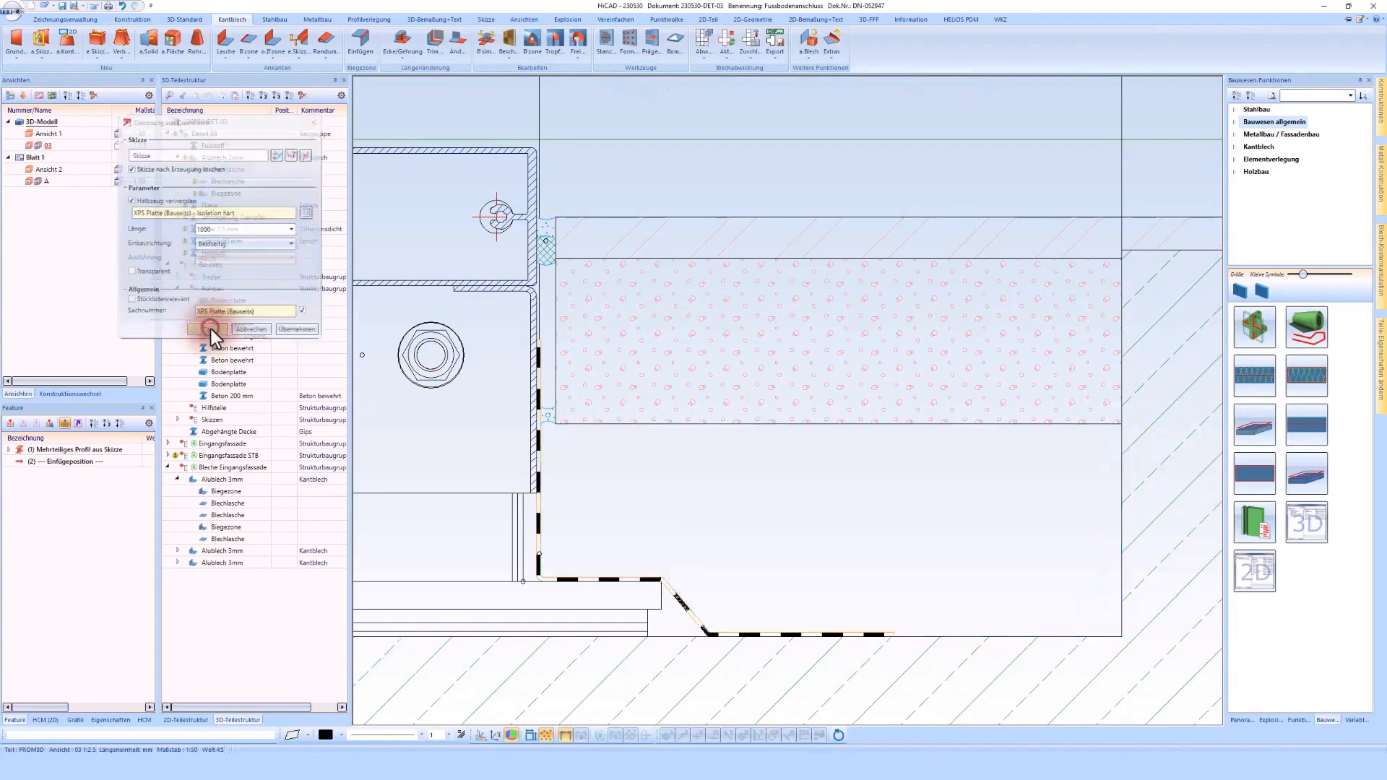
Step: Start a new screw with its working plane perpendicular to the screen plane along the underside of the bent sheet's upper flange
{"action": "scroll", "coordinate": [856, 491], "scroll_direction": "down", "scroll_amount": 2}
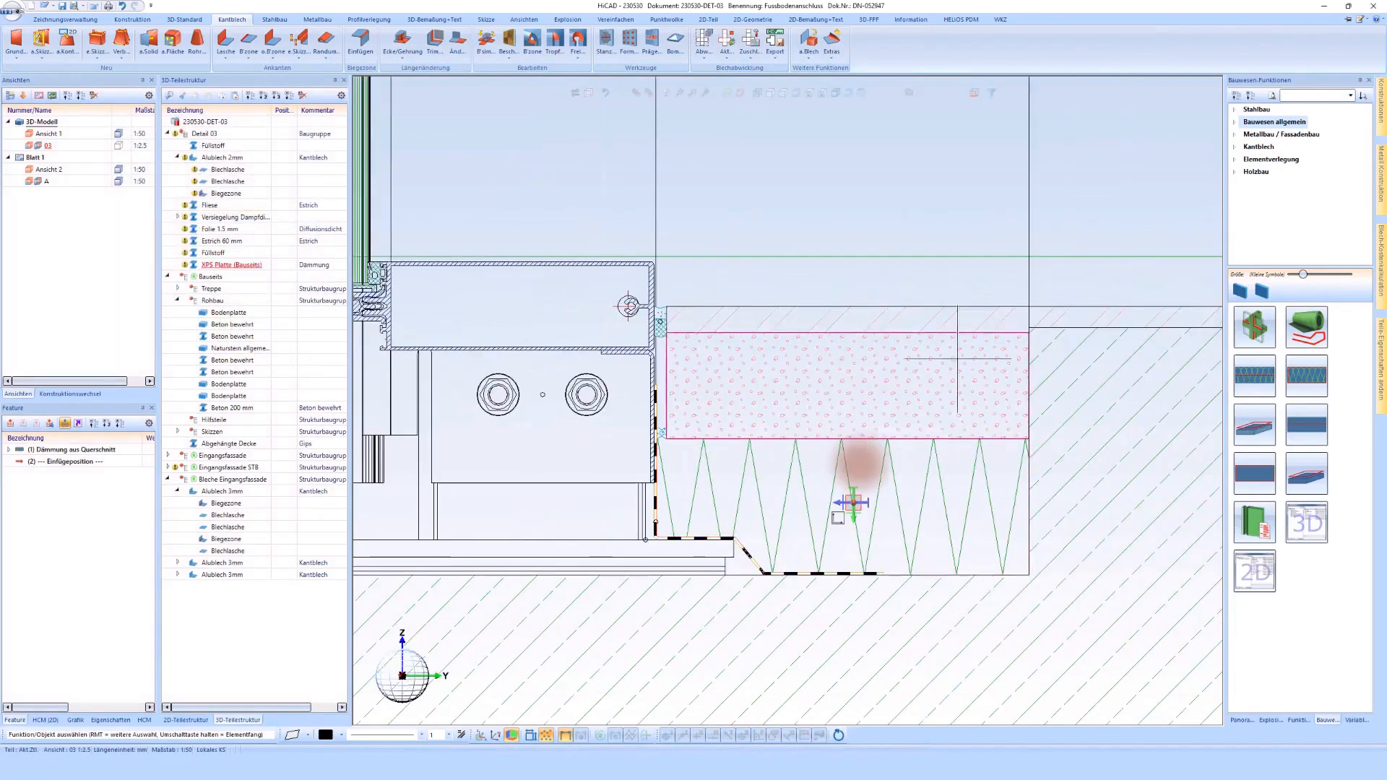
{"action": "scroll", "coordinate": [864, 464], "scroll_direction": "down", "scroll_amount": 1}
{"action": "scroll", "coordinate": [863, 470], "scroll_direction": "up", "scroll_amount": 4}
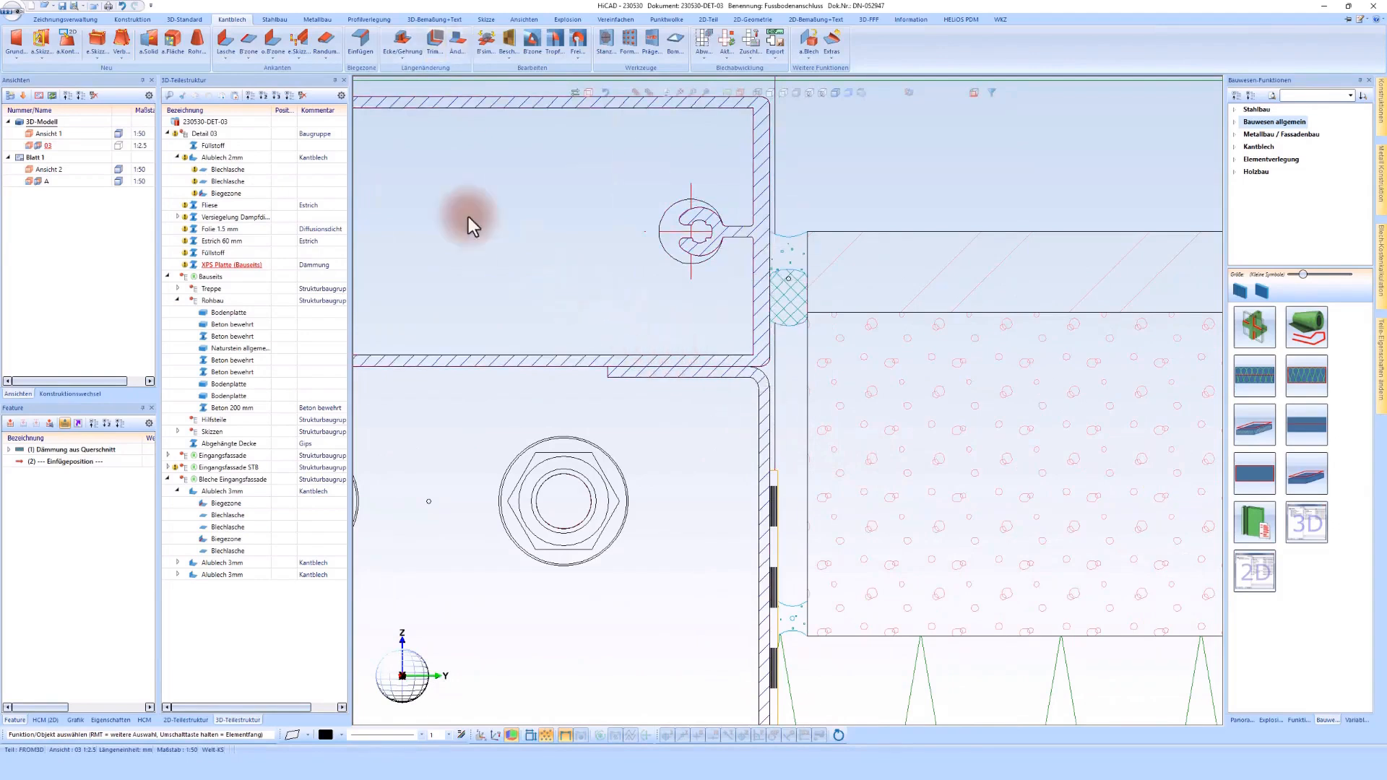
{"action": "left_click", "coordinate": [184, 18]}
{"action": "left_click", "coordinate": [219, 41]}
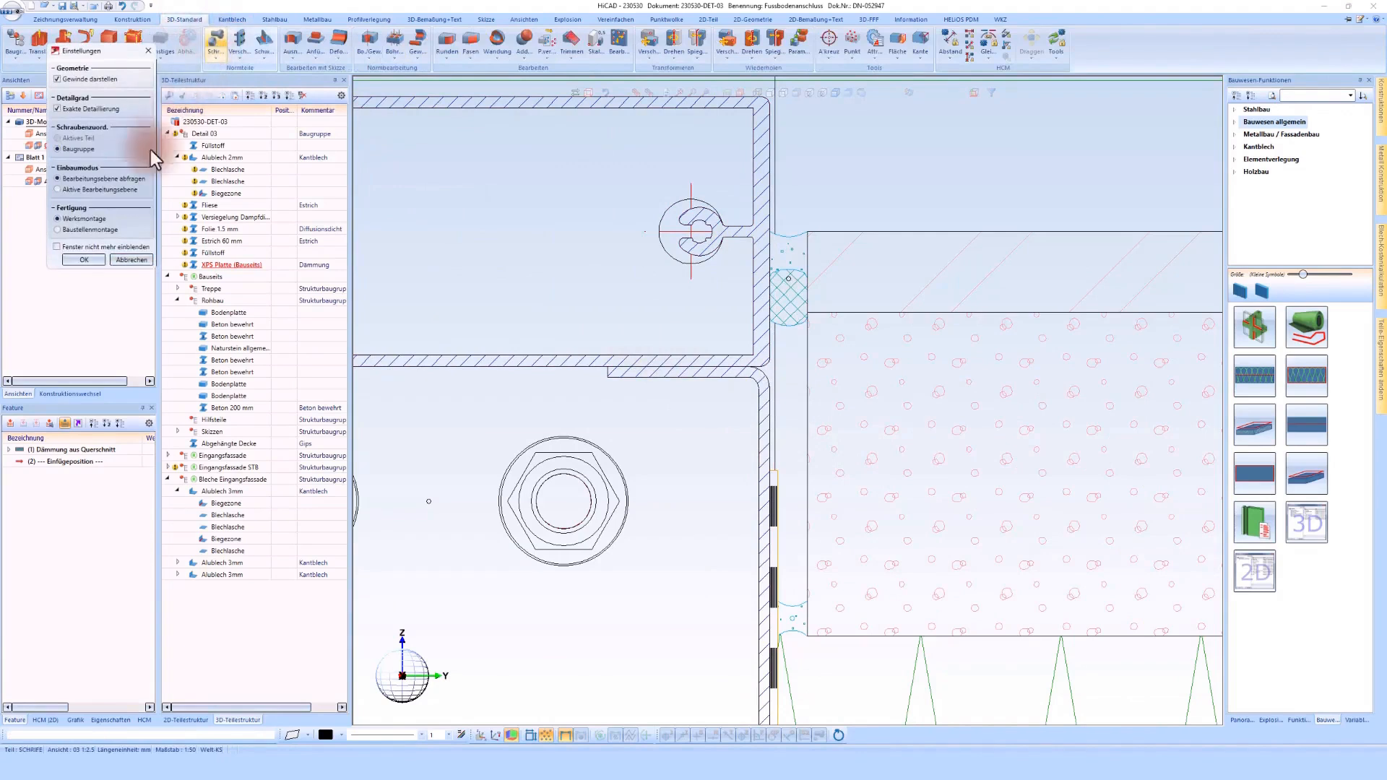
{"action": "left_click", "coordinate": [80, 262]}
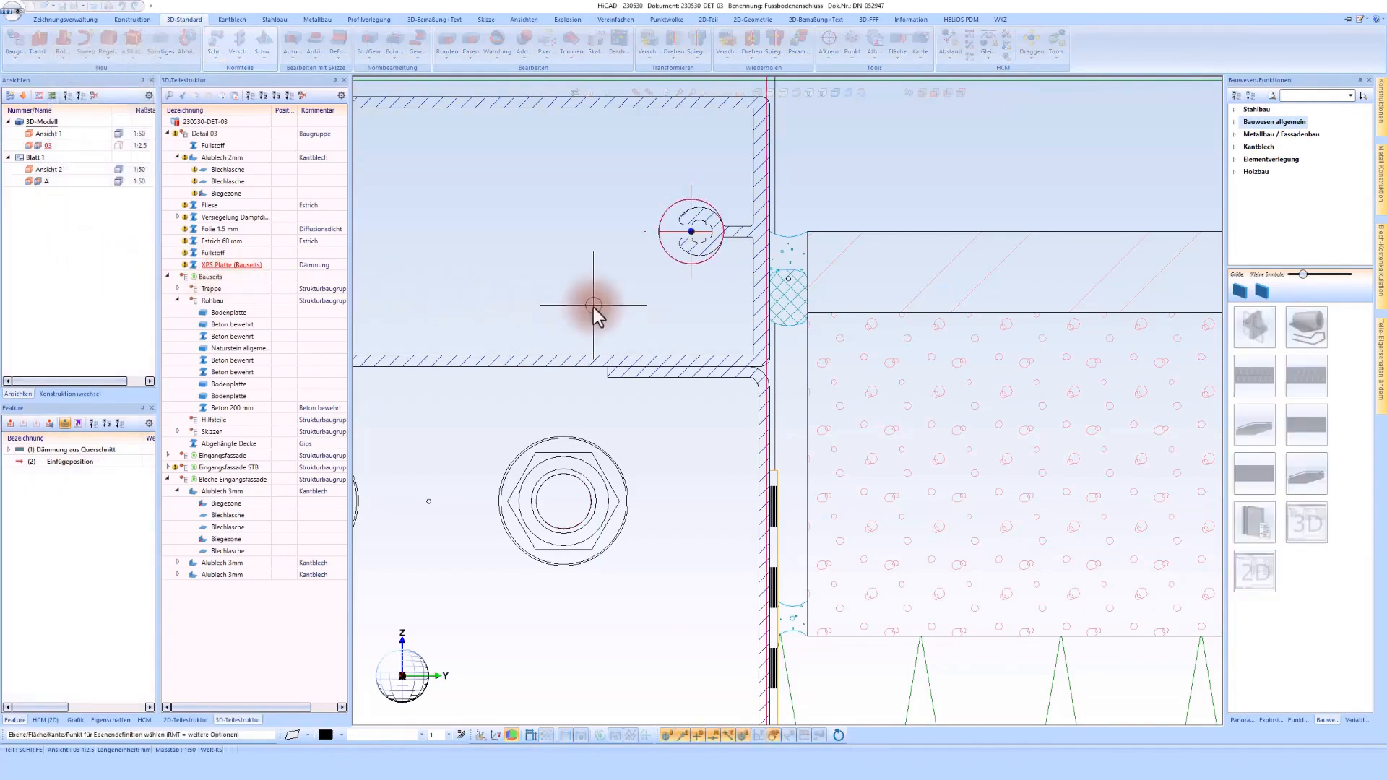
{"action": "right_click", "coordinate": [592, 306]}
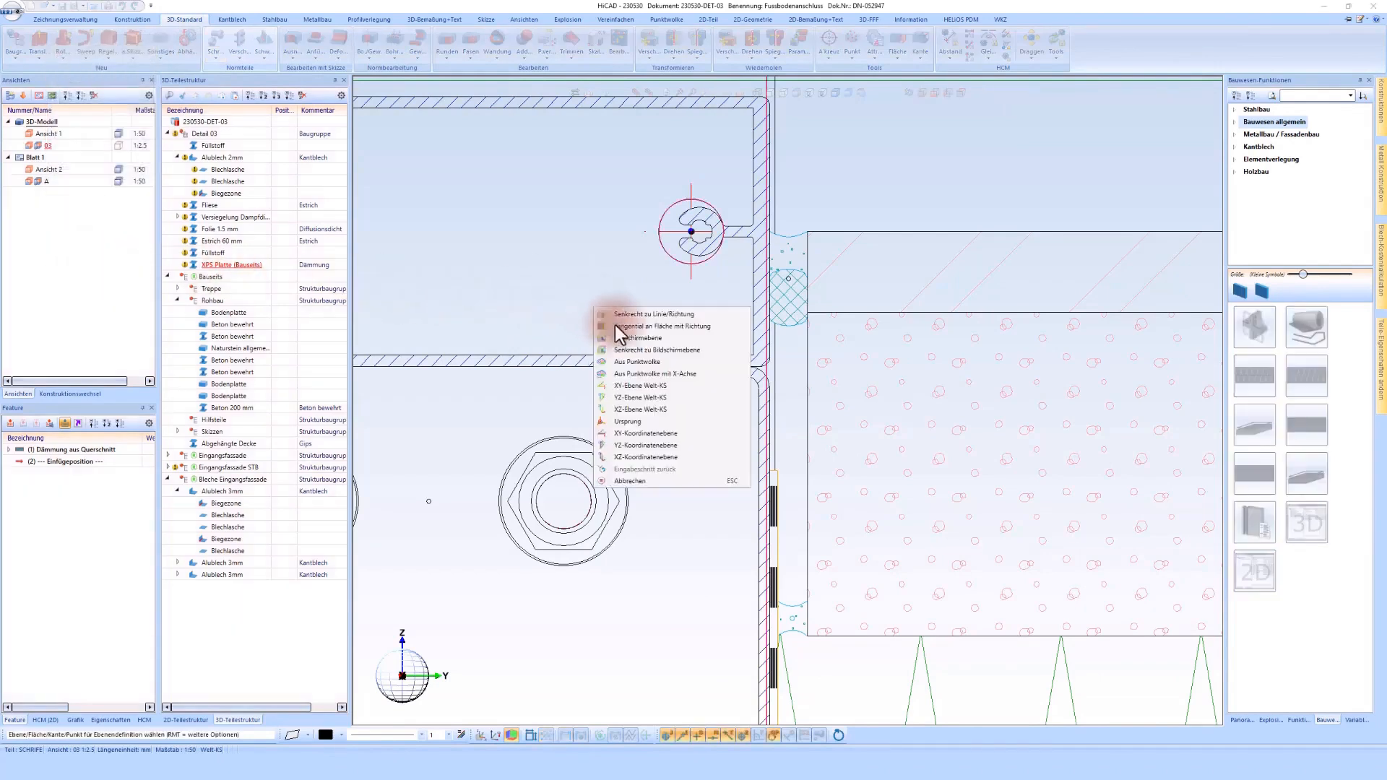
{"action": "left_click", "coordinate": [645, 354]}
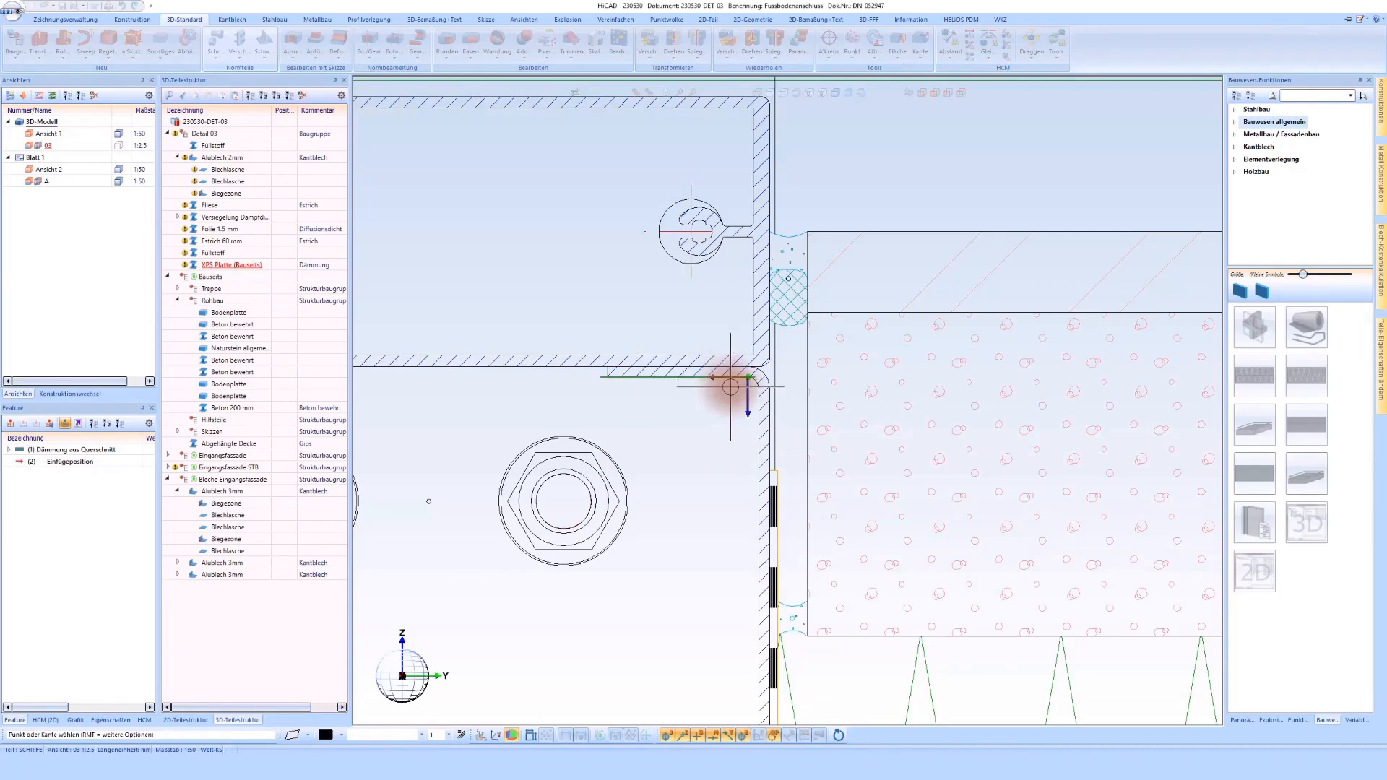
{"action": "left_click", "coordinate": [731, 388]}
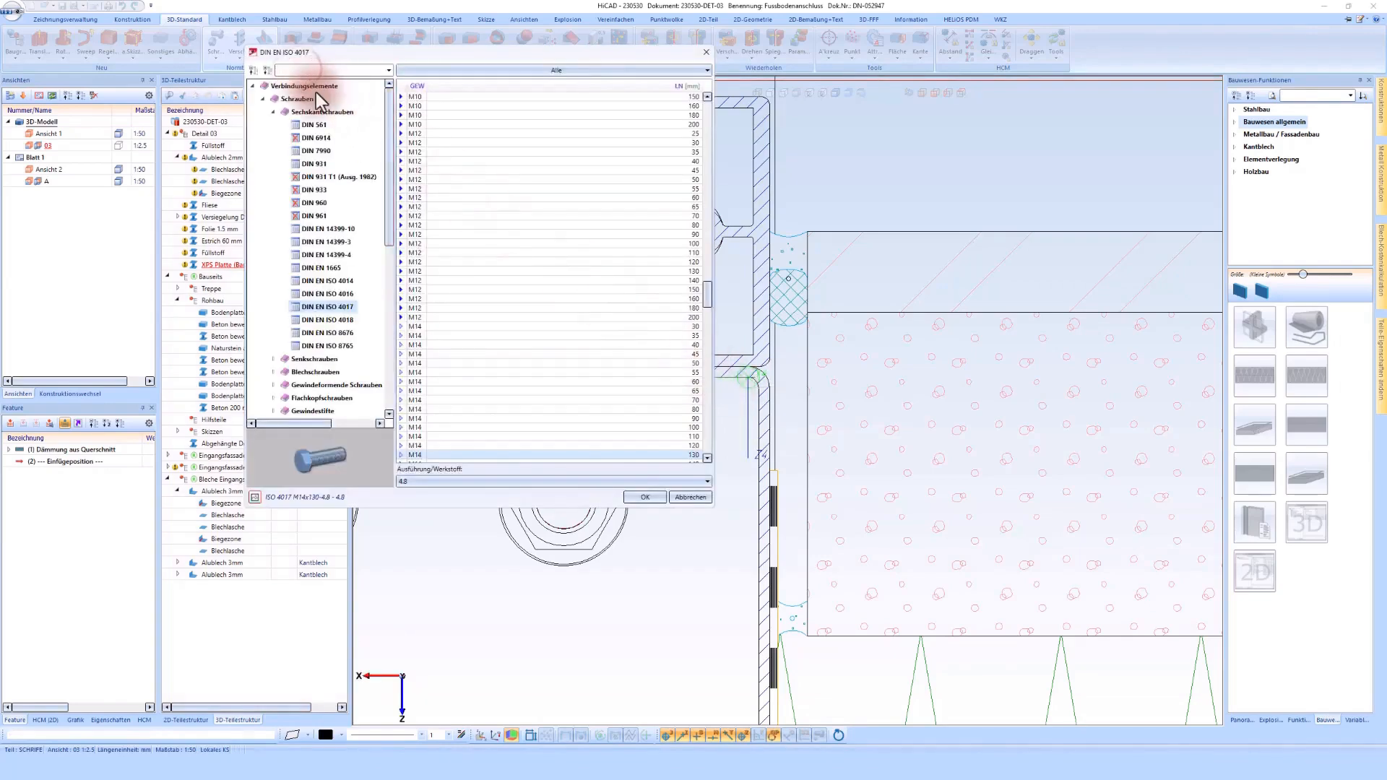
Step: Insert a DIN EN ISO 15480 ST4.2 x 38 screw in A2 from below through the bent sheet's flange into the hollow profile
{"action": "type", "text": "15"}
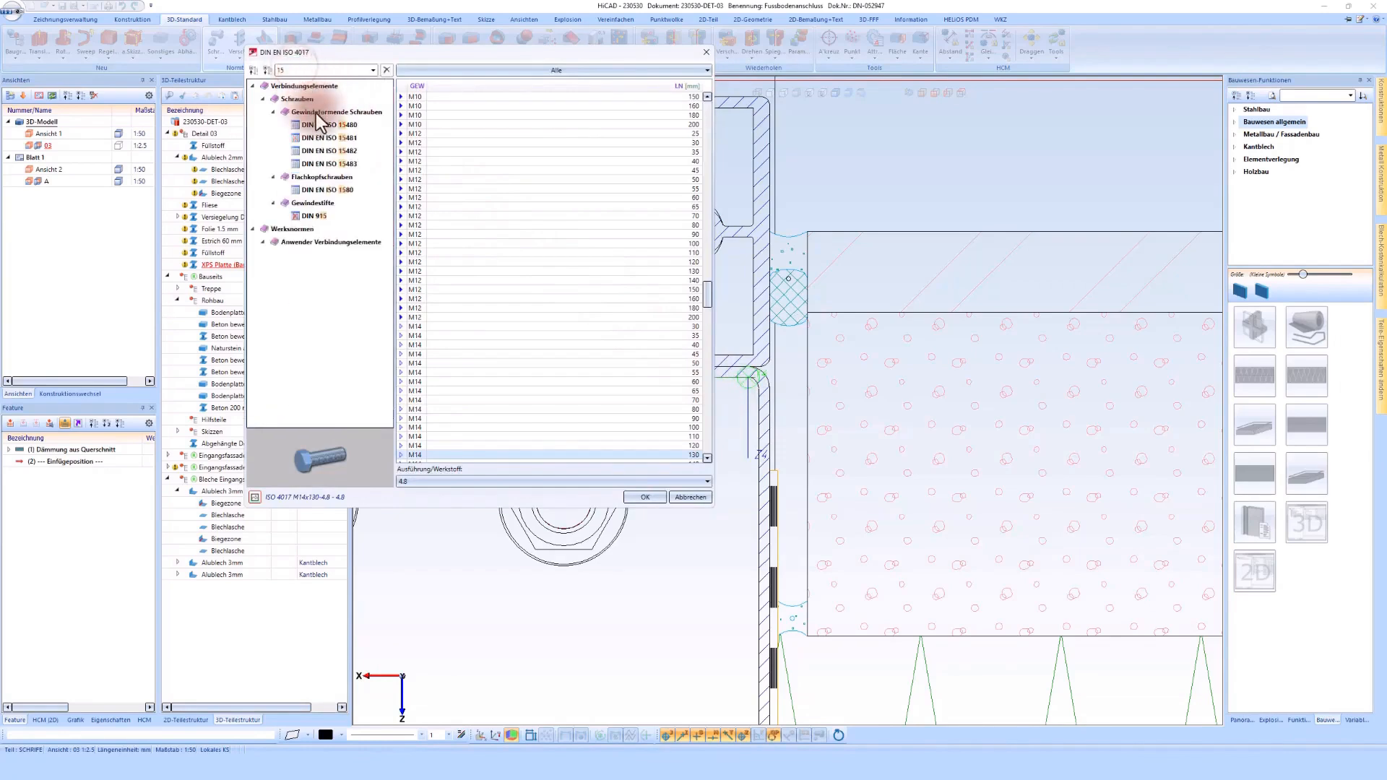
{"action": "left_click", "coordinate": [315, 112]}
{"action": "left_click", "coordinate": [561, 140]}
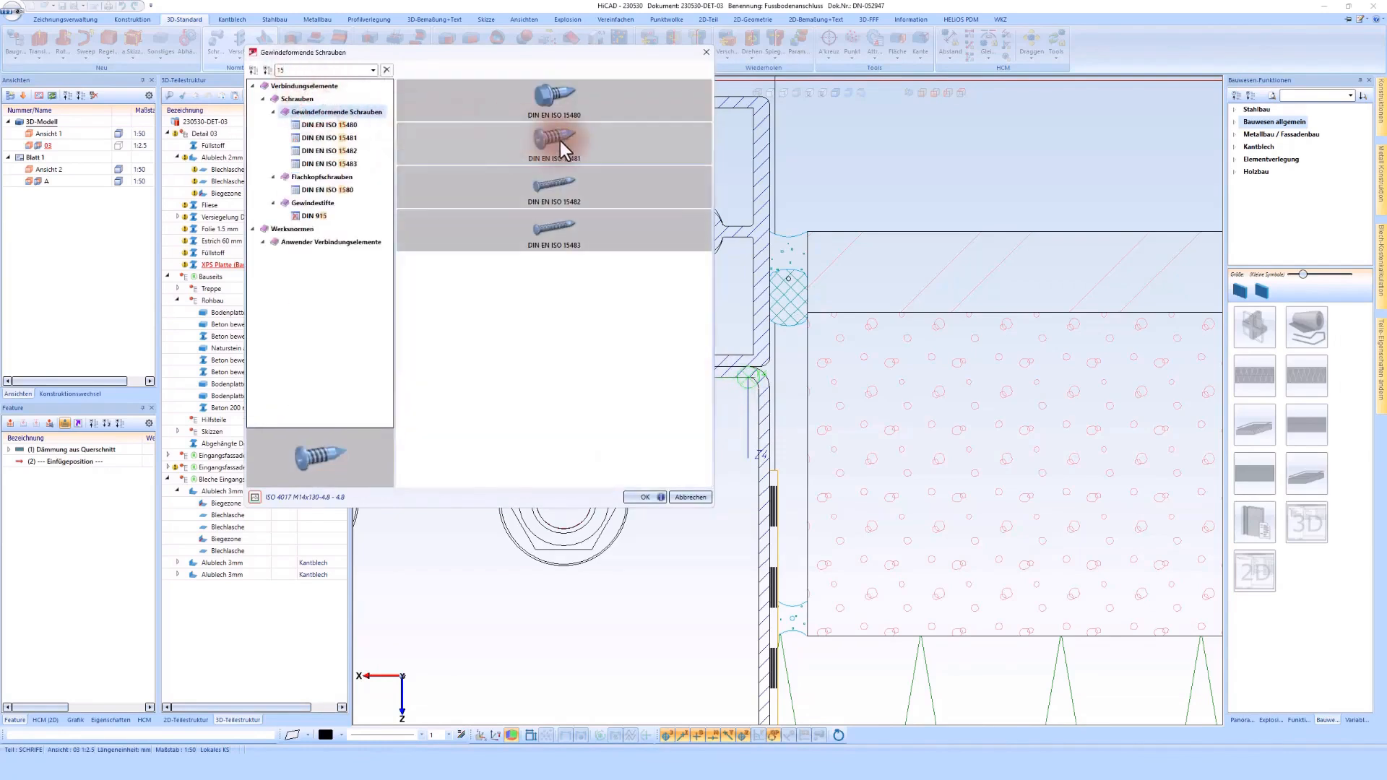
{"action": "double_click", "coordinate": [547, 97]}
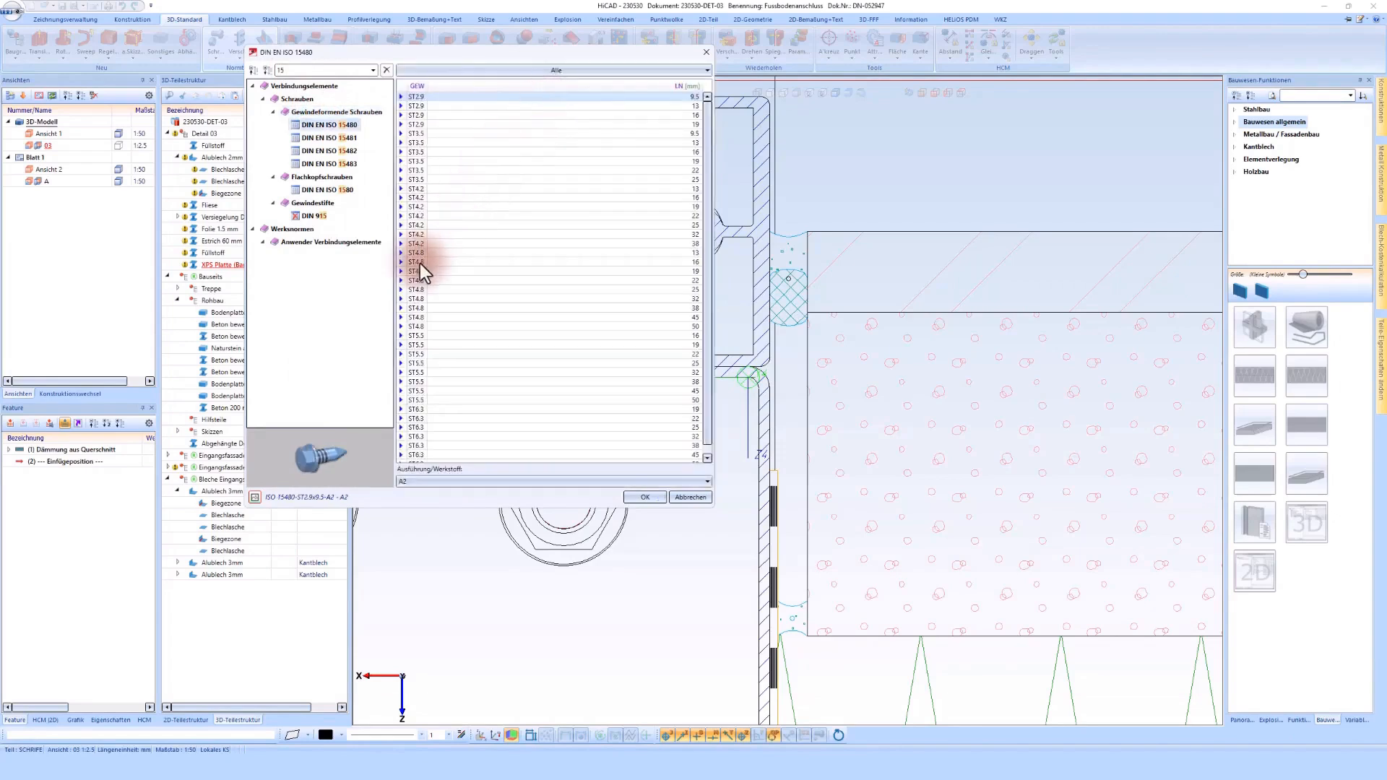
{"action": "left_click", "coordinate": [421, 244]}
{"action": "left_click", "coordinate": [419, 223]}
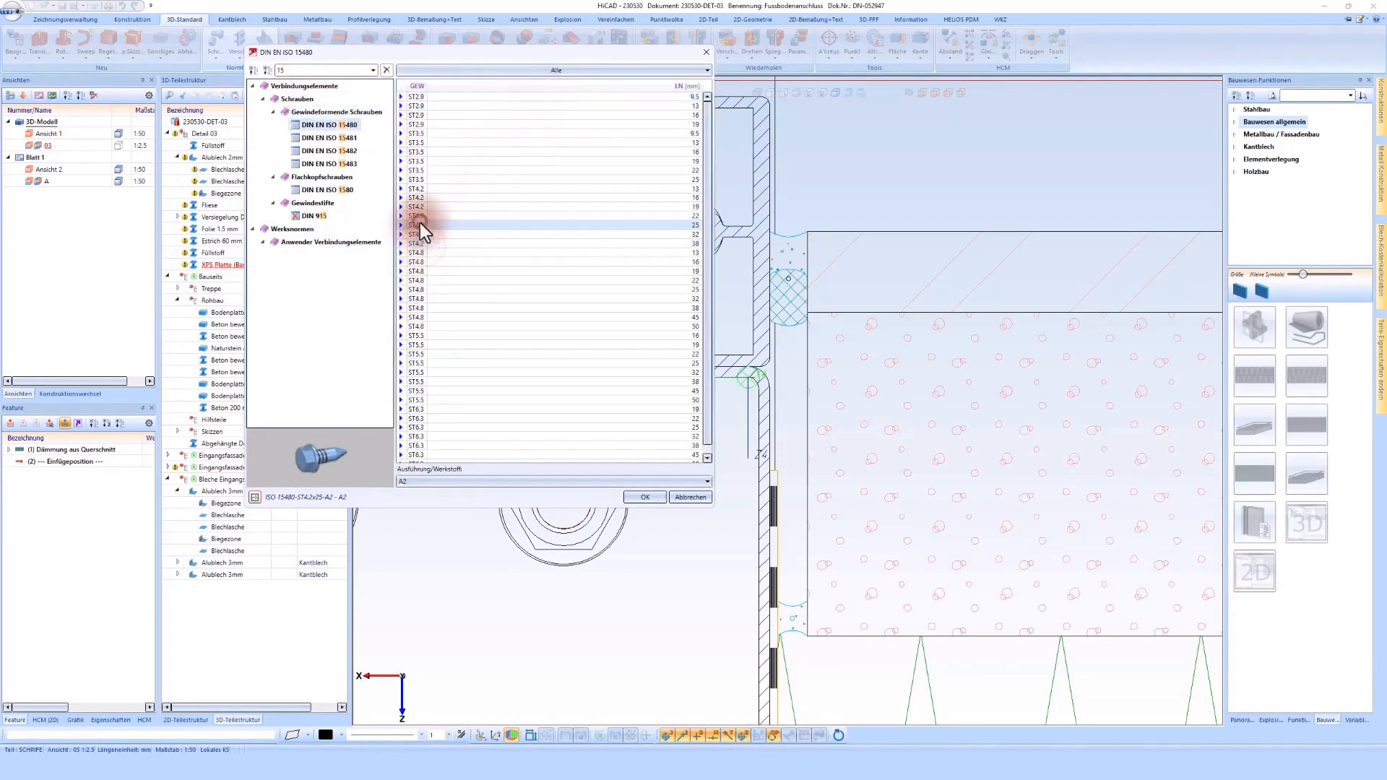
{"action": "left_click", "coordinate": [416, 242]}
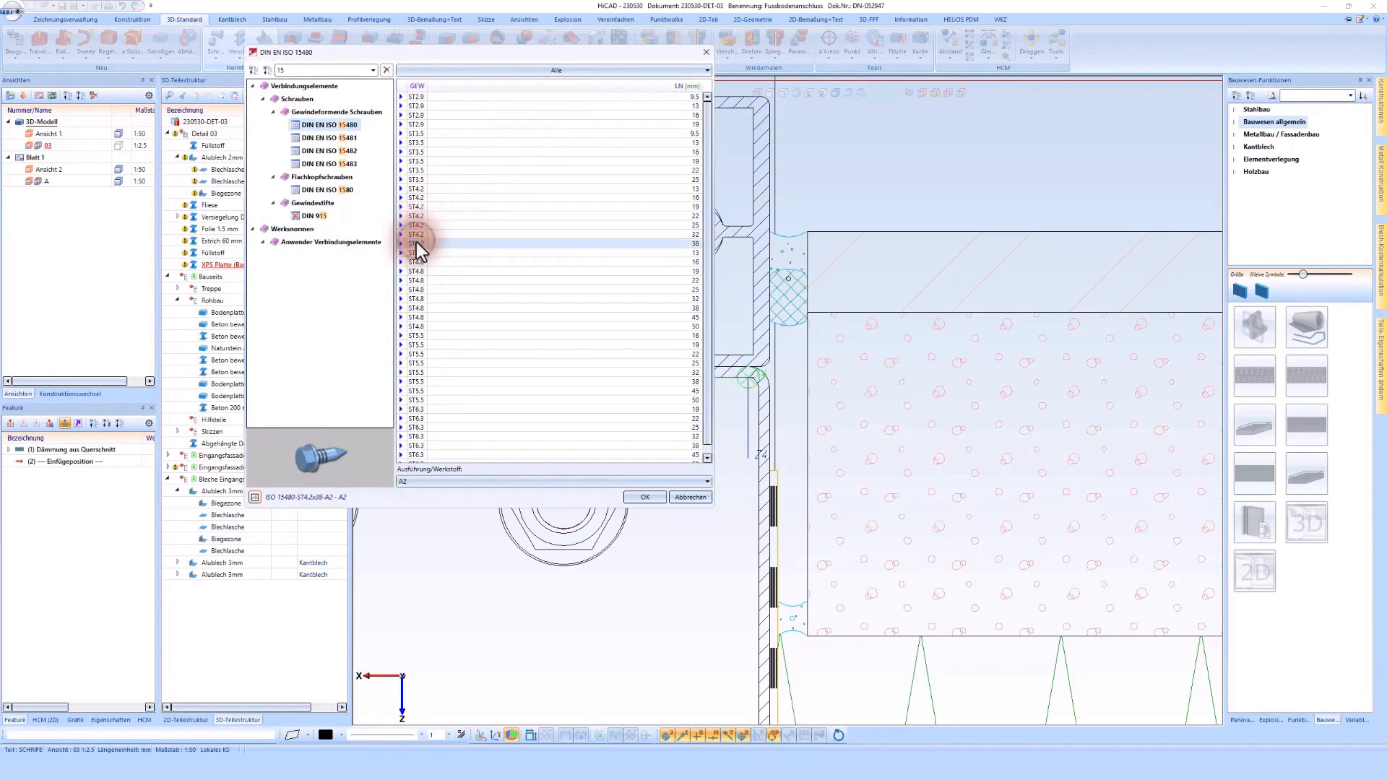
{"action": "double_click", "coordinate": [417, 242]}
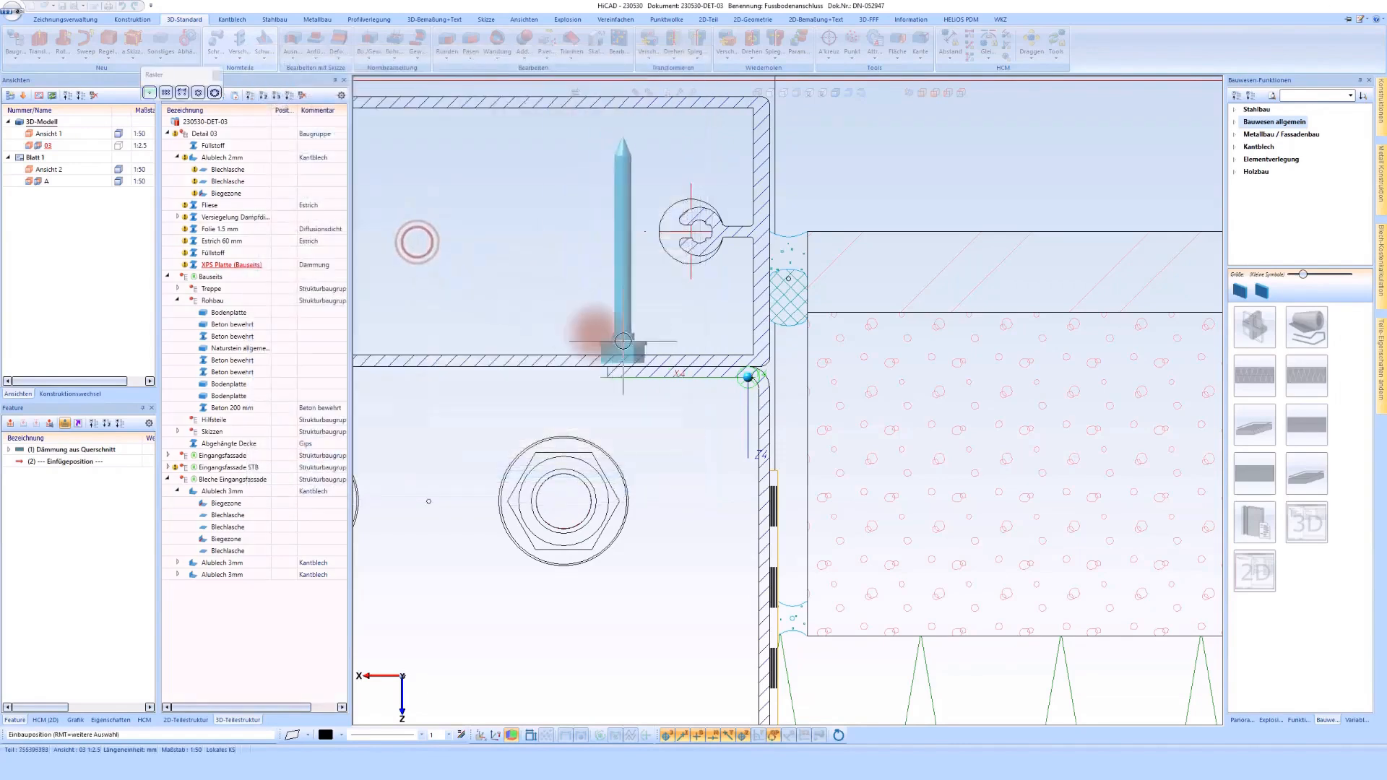
{"action": "left_click", "coordinate": [675, 375]}
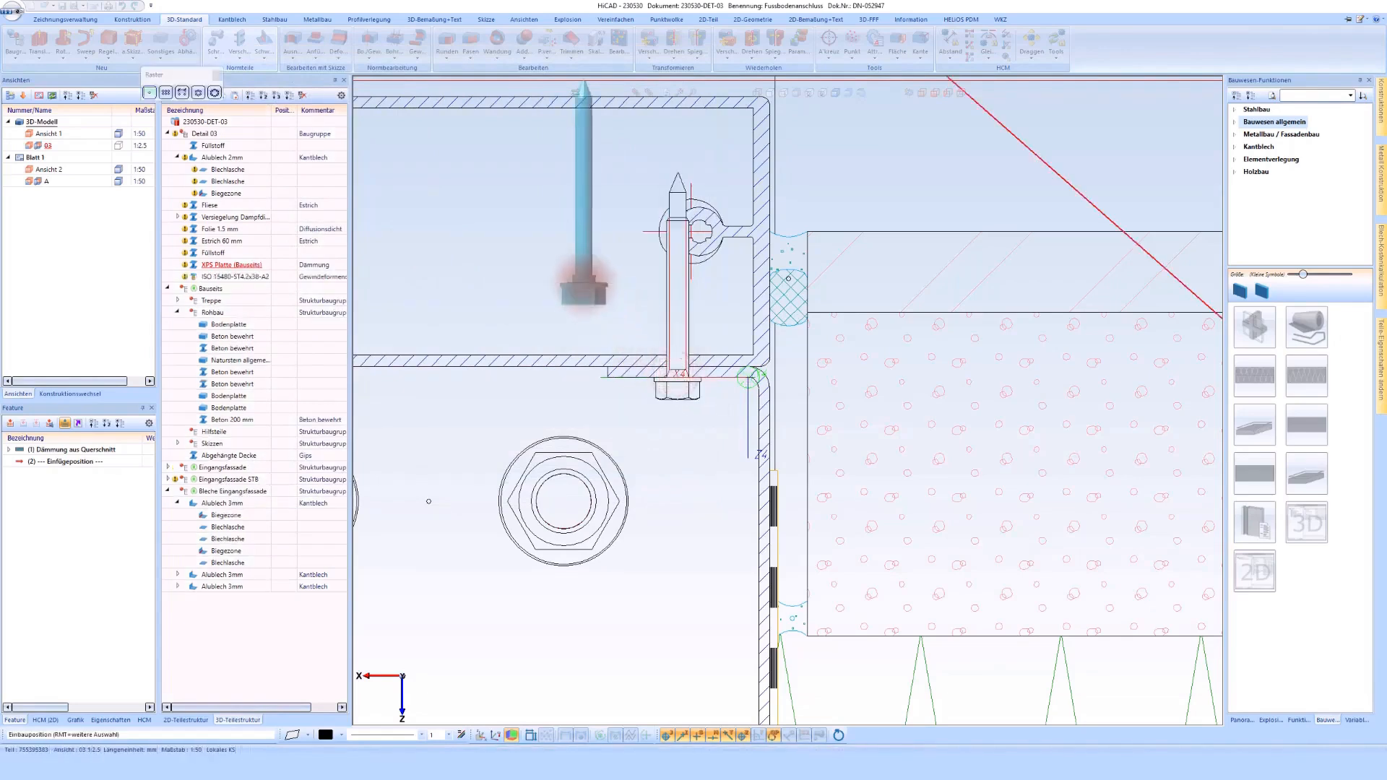
{"action": "middle_click", "coordinate": [695, 331]}
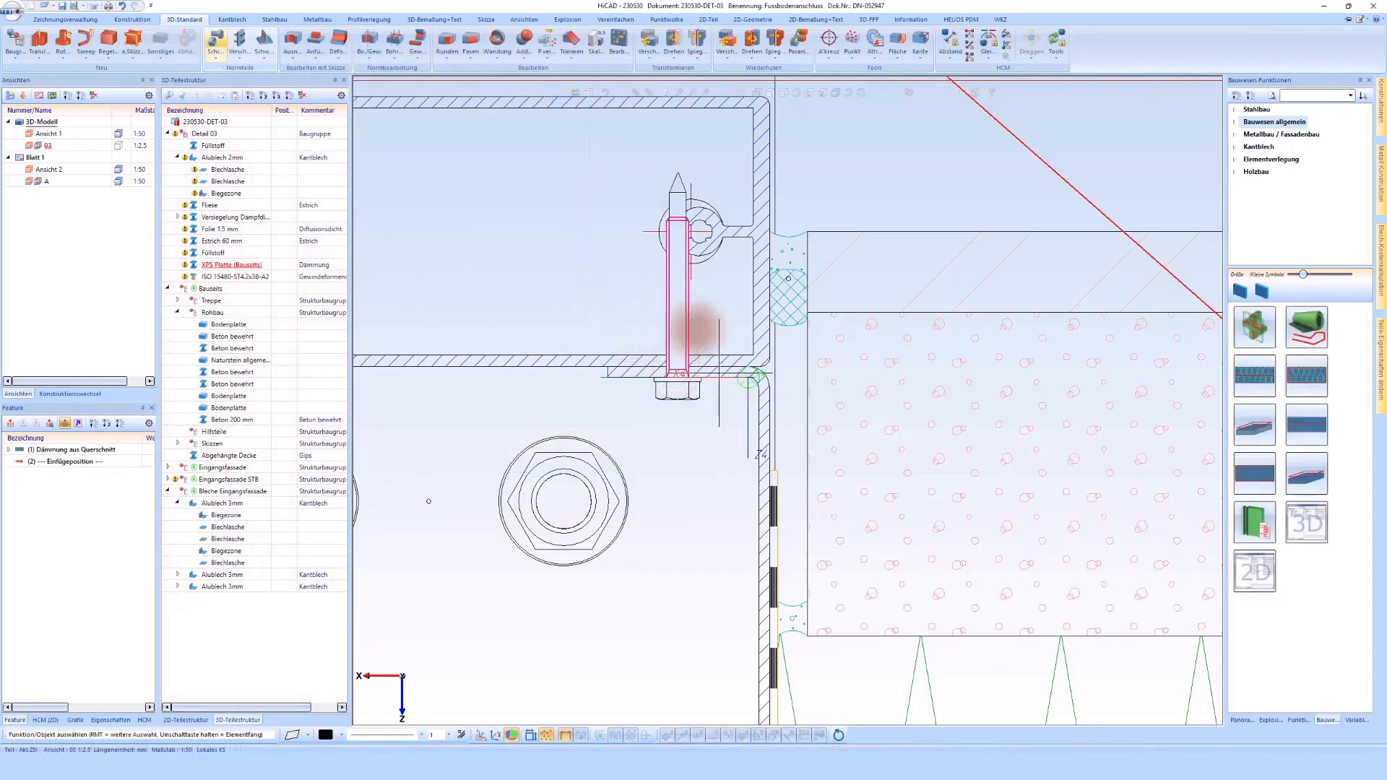
Step: Replace the fixing screw in the bent sheet's flange with a DIN 7504 K ST4.8 x 19 screw in A2
{"action": "right_click", "coordinate": [678, 390]}
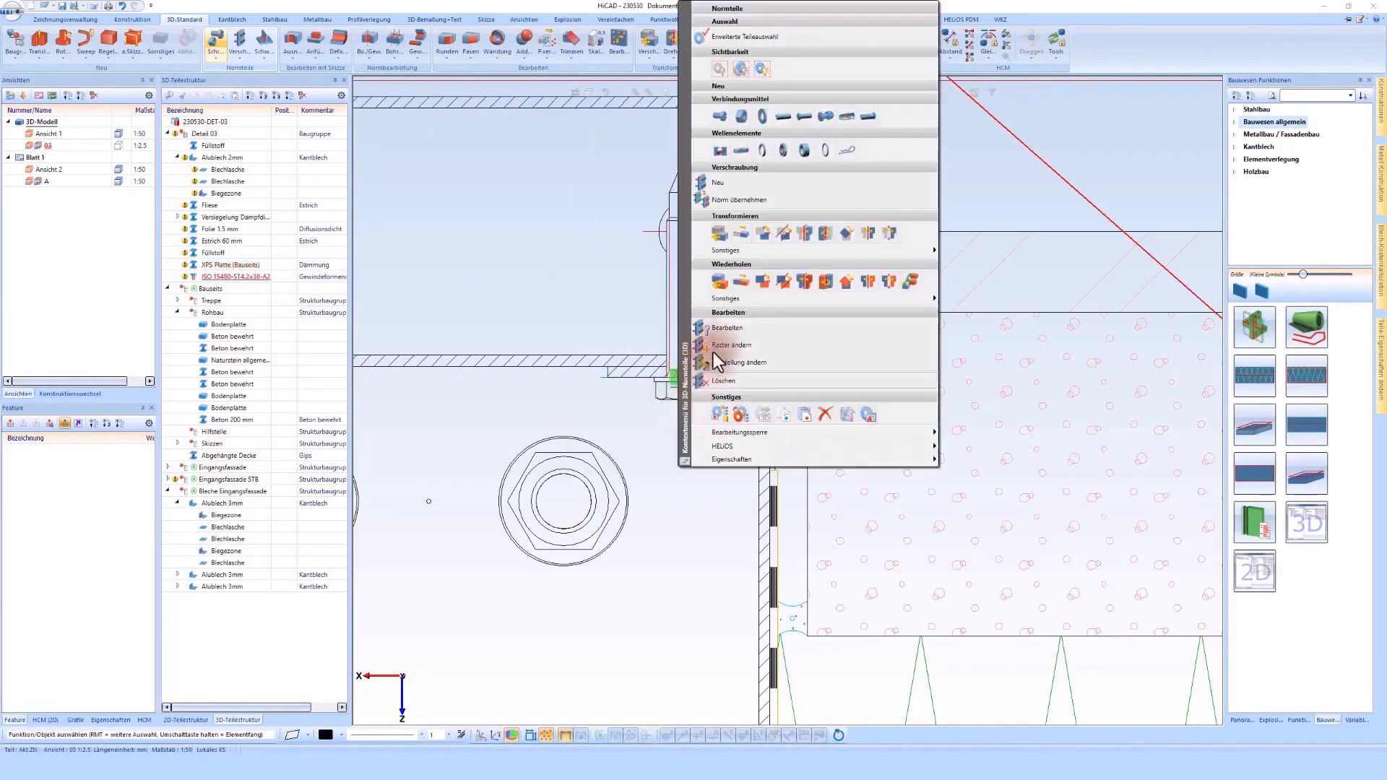
{"action": "left_click", "coordinate": [731, 330]}
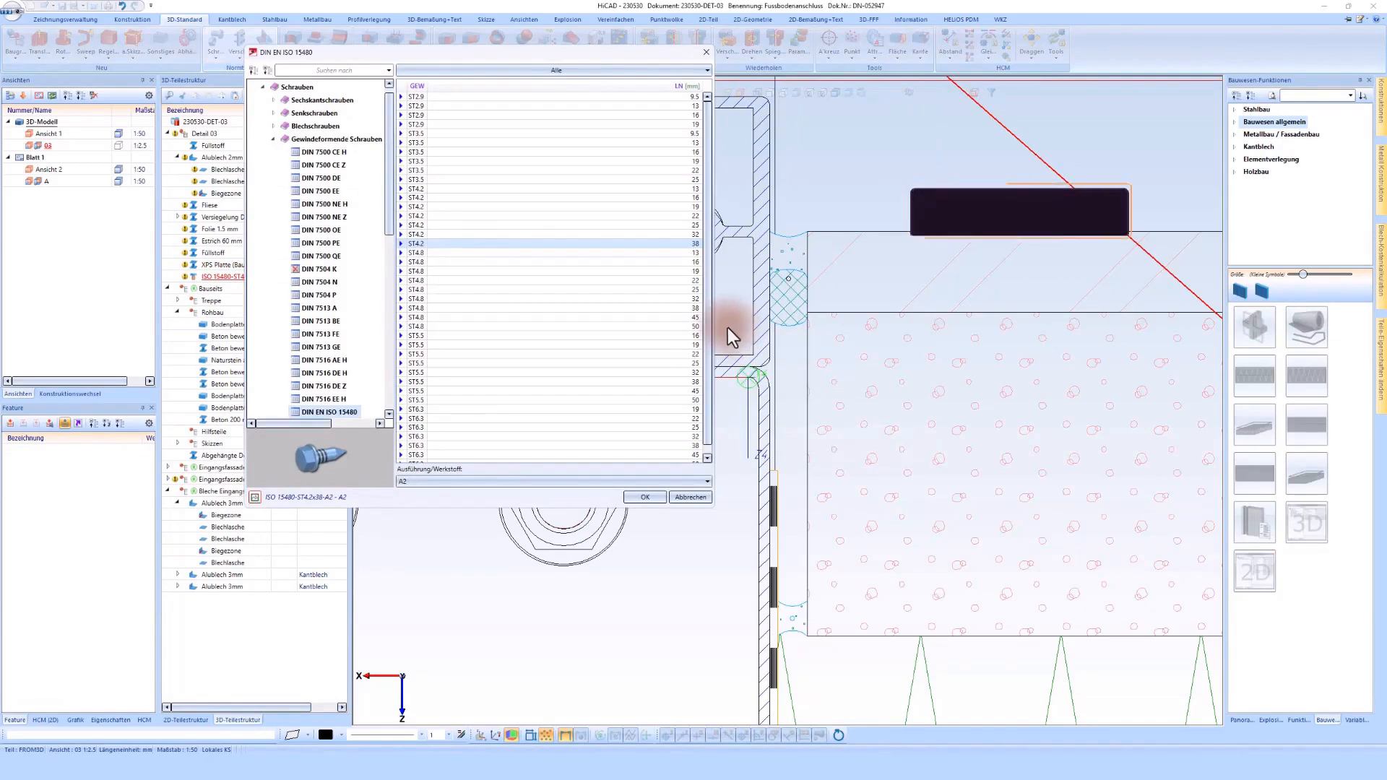
{"action": "left_click", "coordinate": [328, 140]}
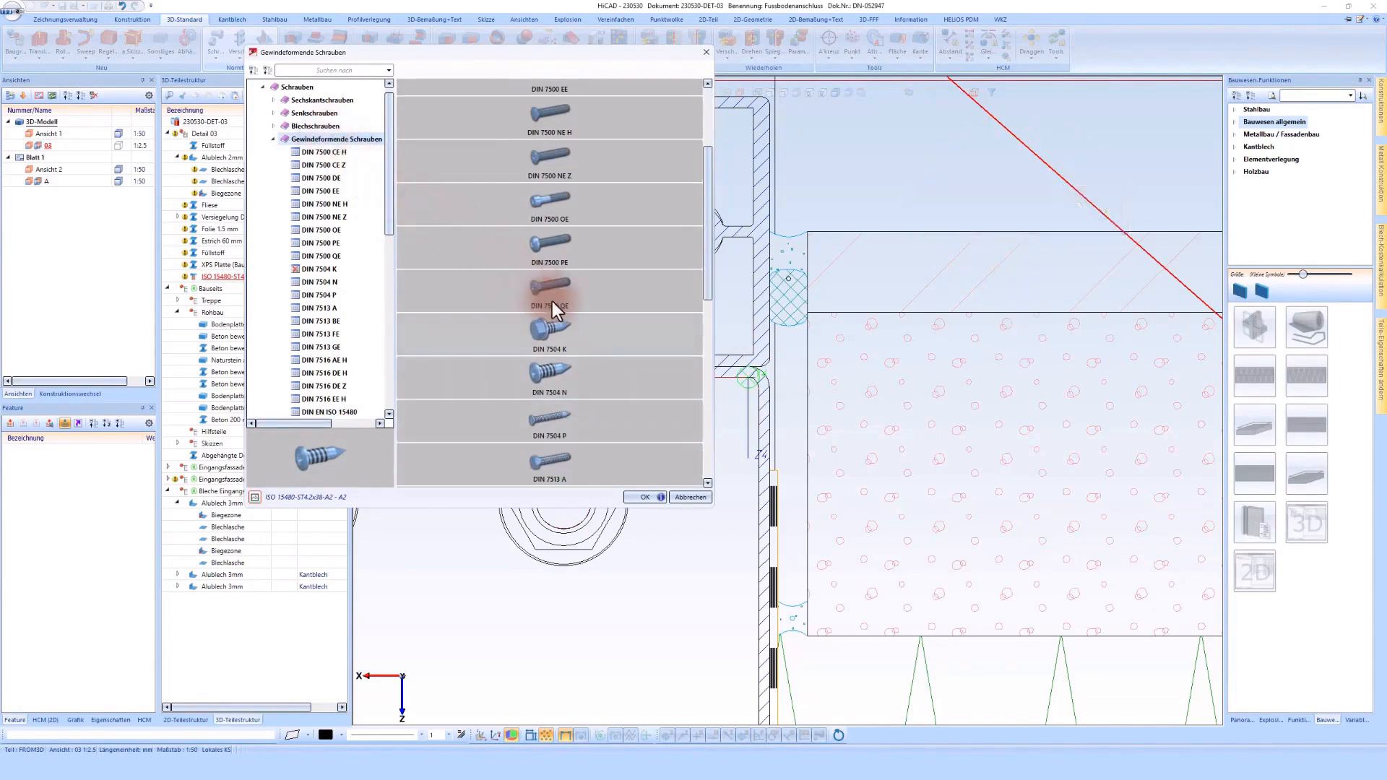
{"action": "scroll", "coordinate": [552, 301], "scroll_direction": "down", "scroll_amount": 1}
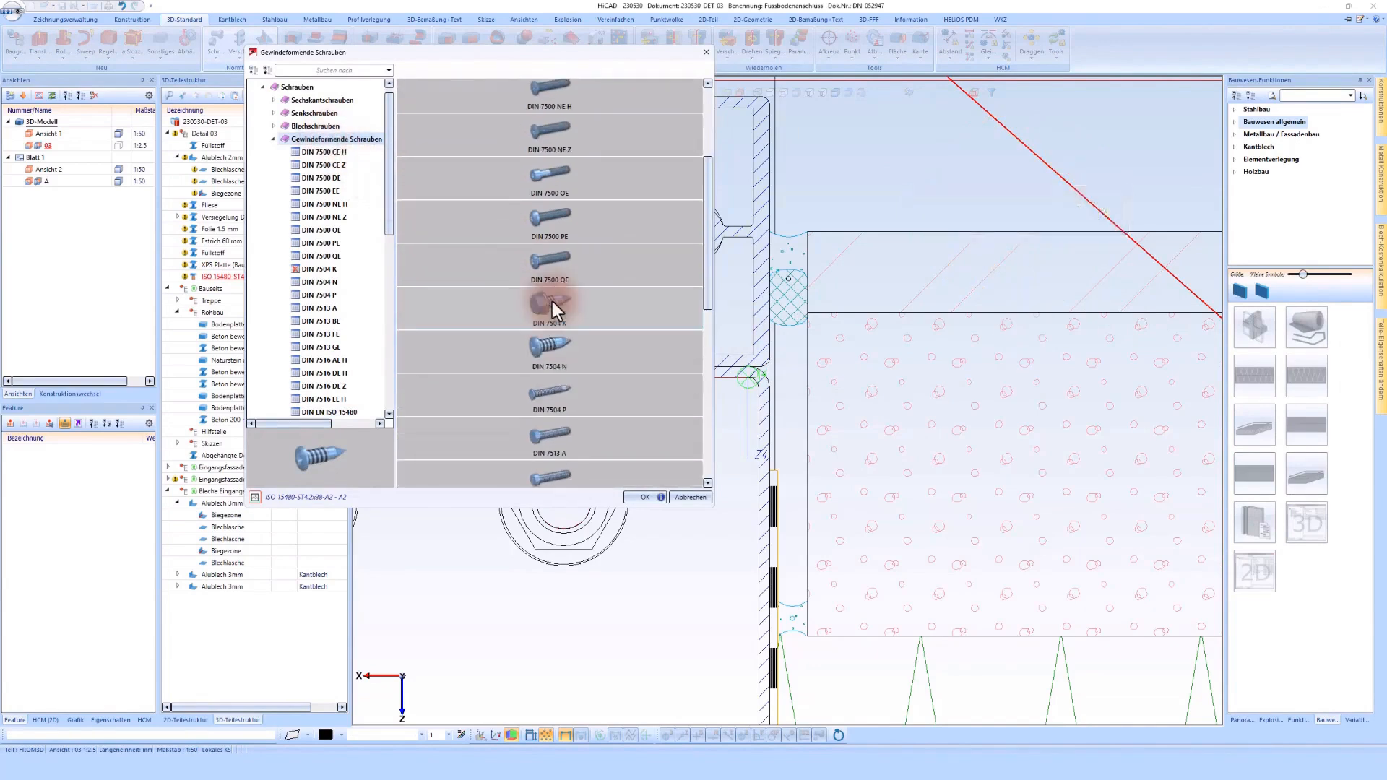
{"action": "double_click", "coordinate": [553, 303]}
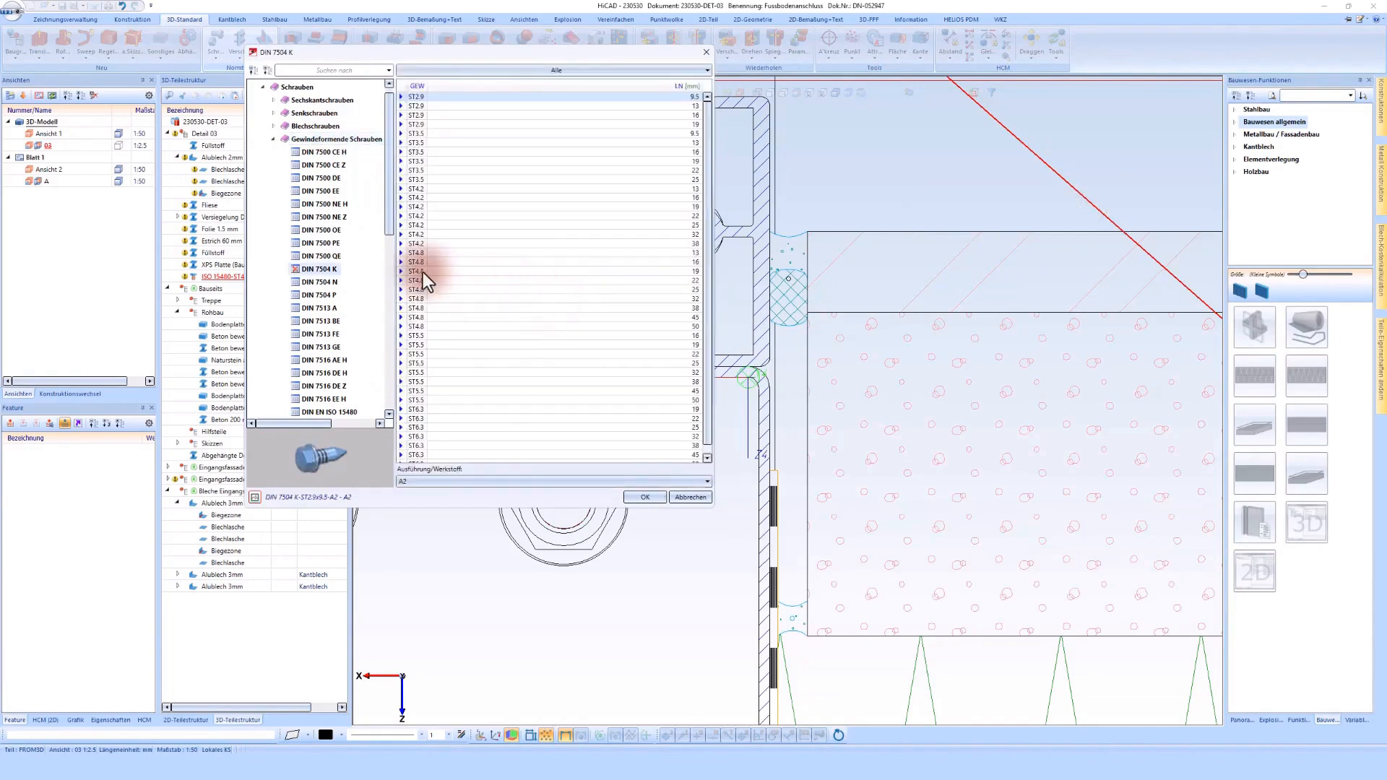
{"action": "double_click", "coordinate": [423, 272]}
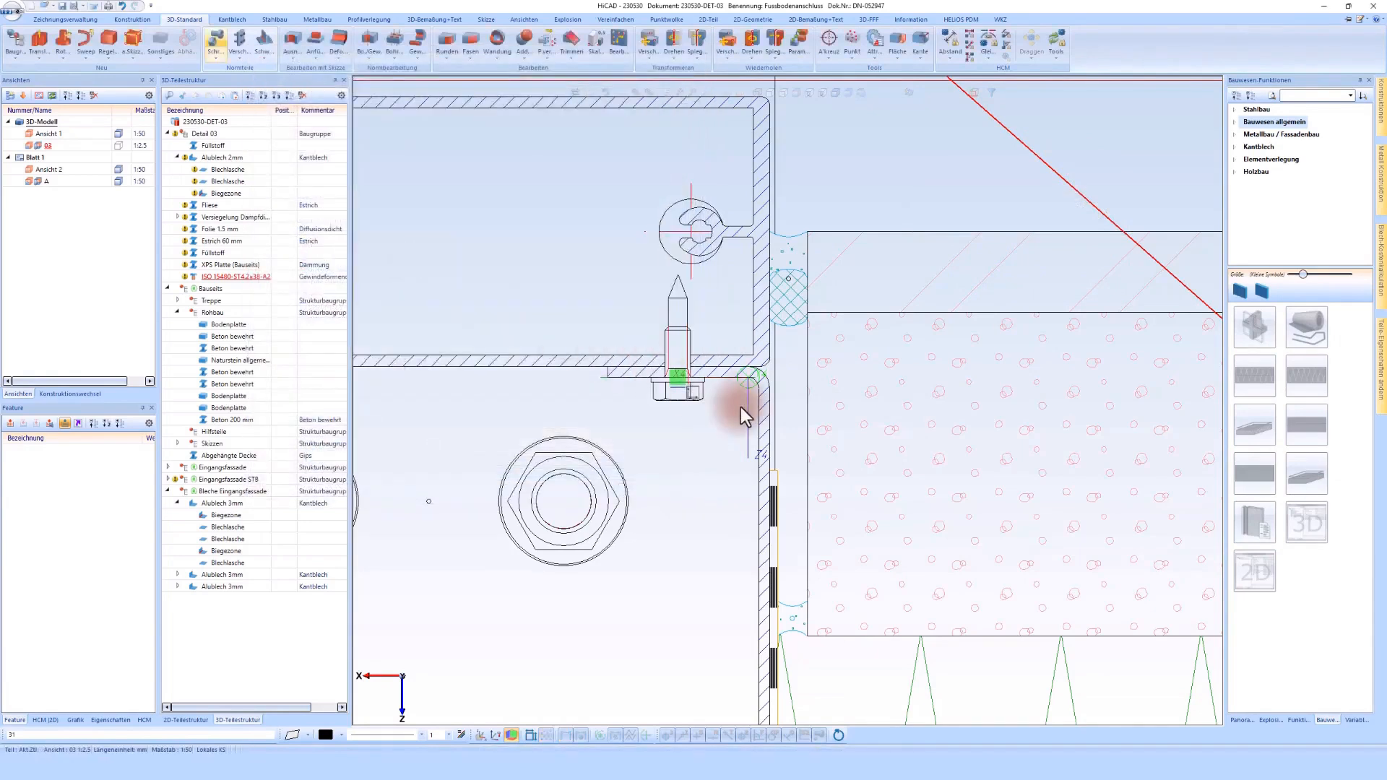
Step: Update the Detail 03 view to the current model state
{"action": "scroll", "coordinate": [737, 406], "scroll_direction": "down", "scroll_amount": 4}
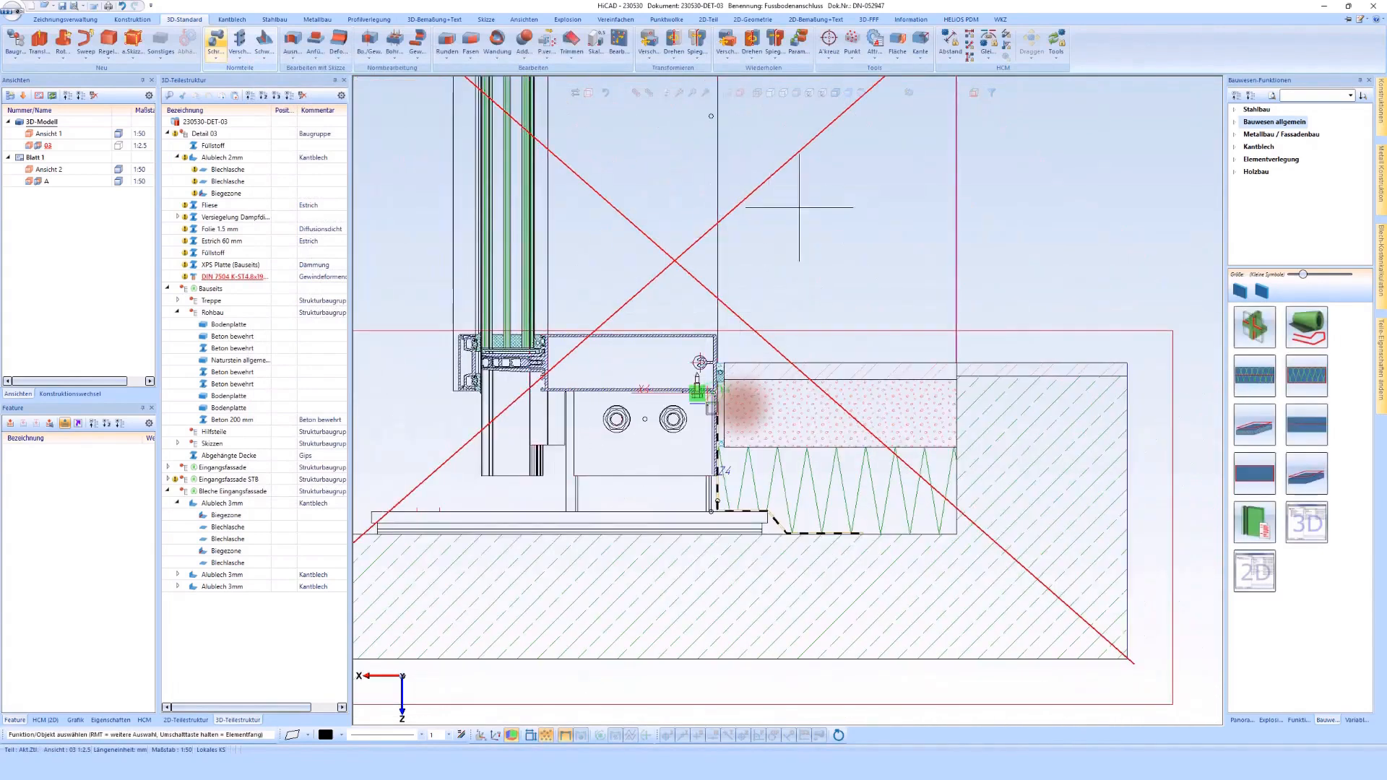
{"action": "scroll", "coordinate": [744, 406], "scroll_direction": "down", "scroll_amount": 2}
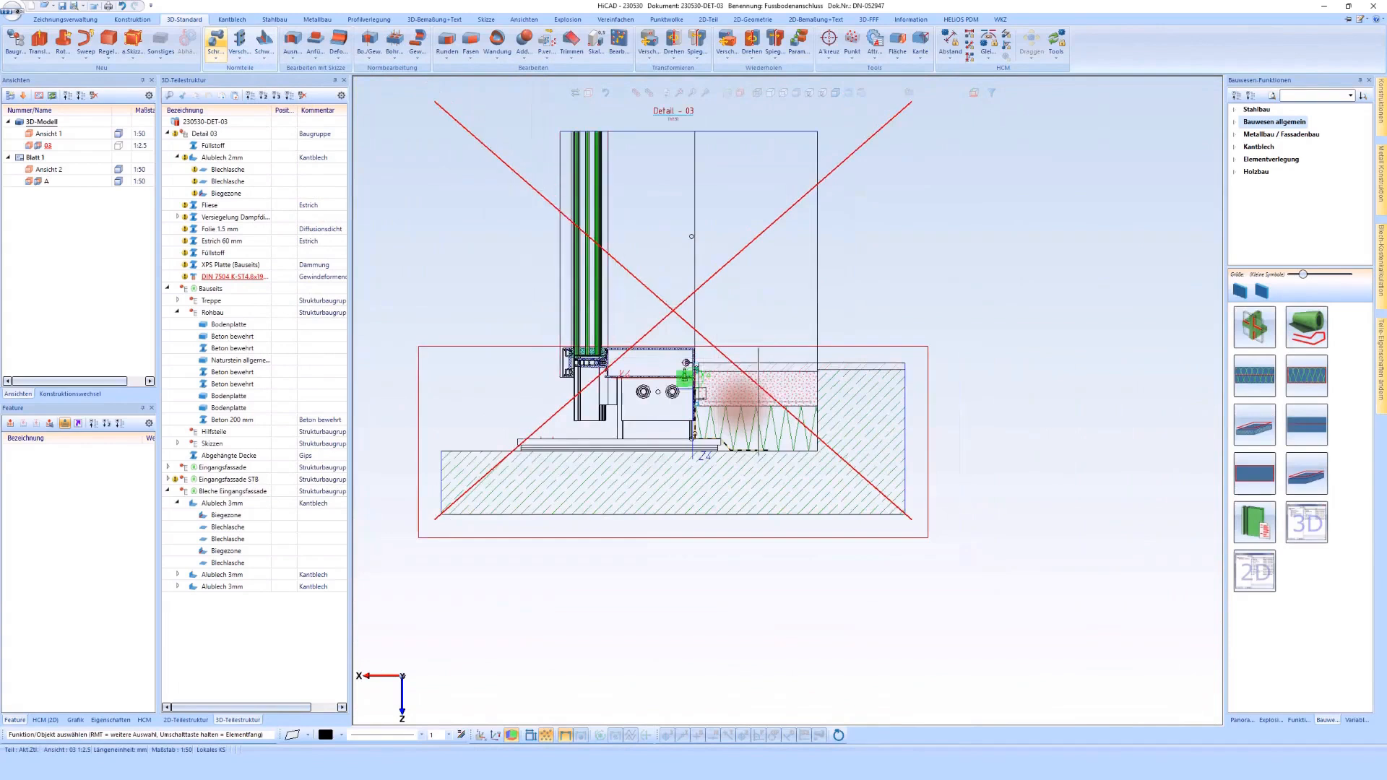
{"action": "scroll", "coordinate": [687, 364], "scroll_direction": "up", "scroll_amount": 2}
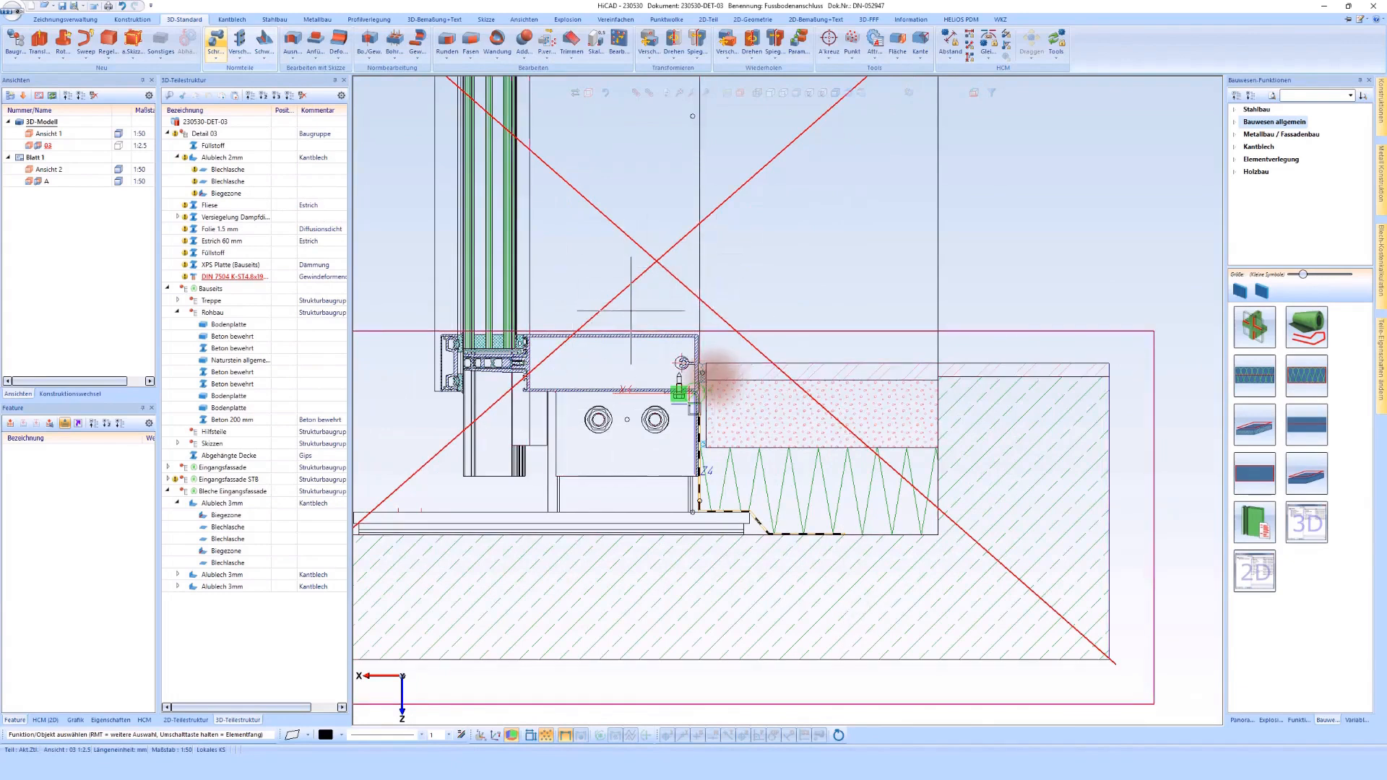
{"action": "scroll", "coordinate": [680, 238], "scroll_direction": "down", "scroll_amount": 1}
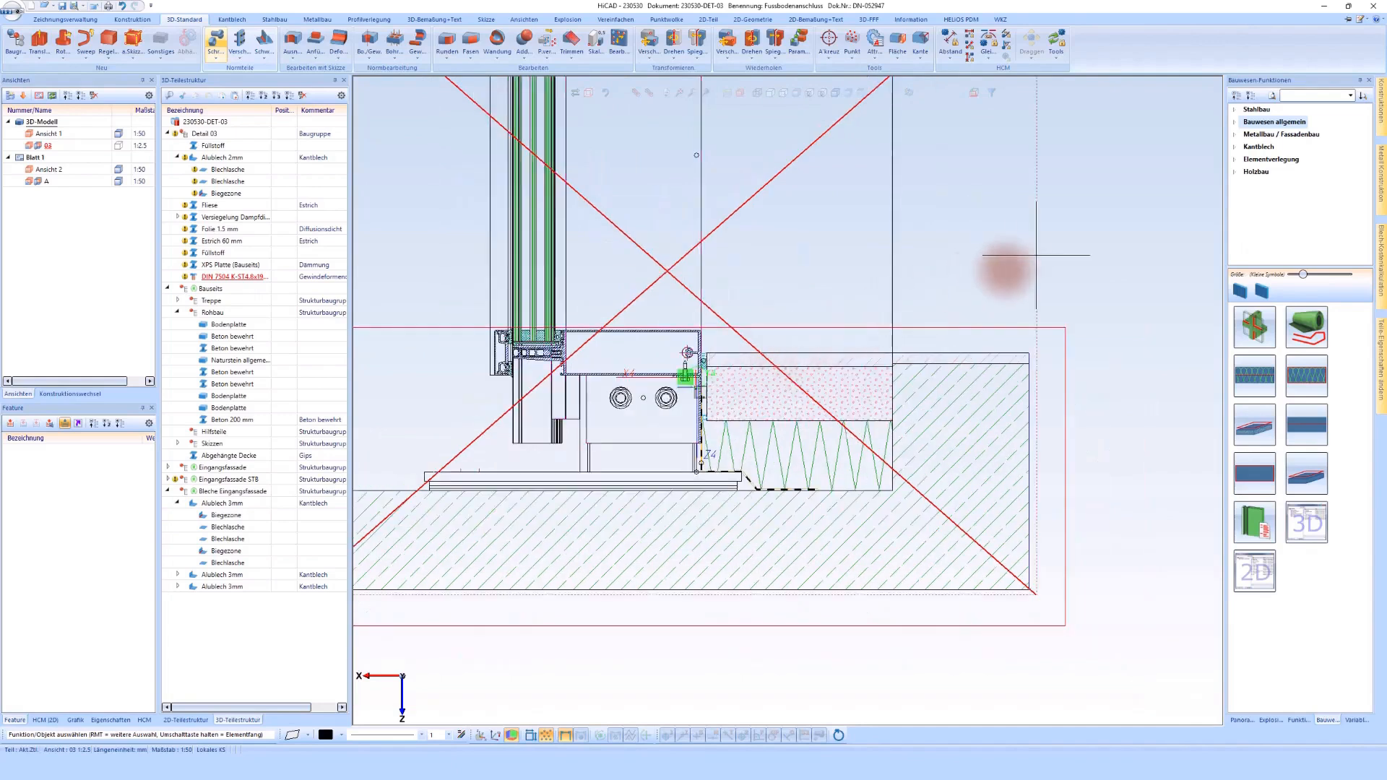
{"action": "right_click", "coordinate": [1031, 262]}
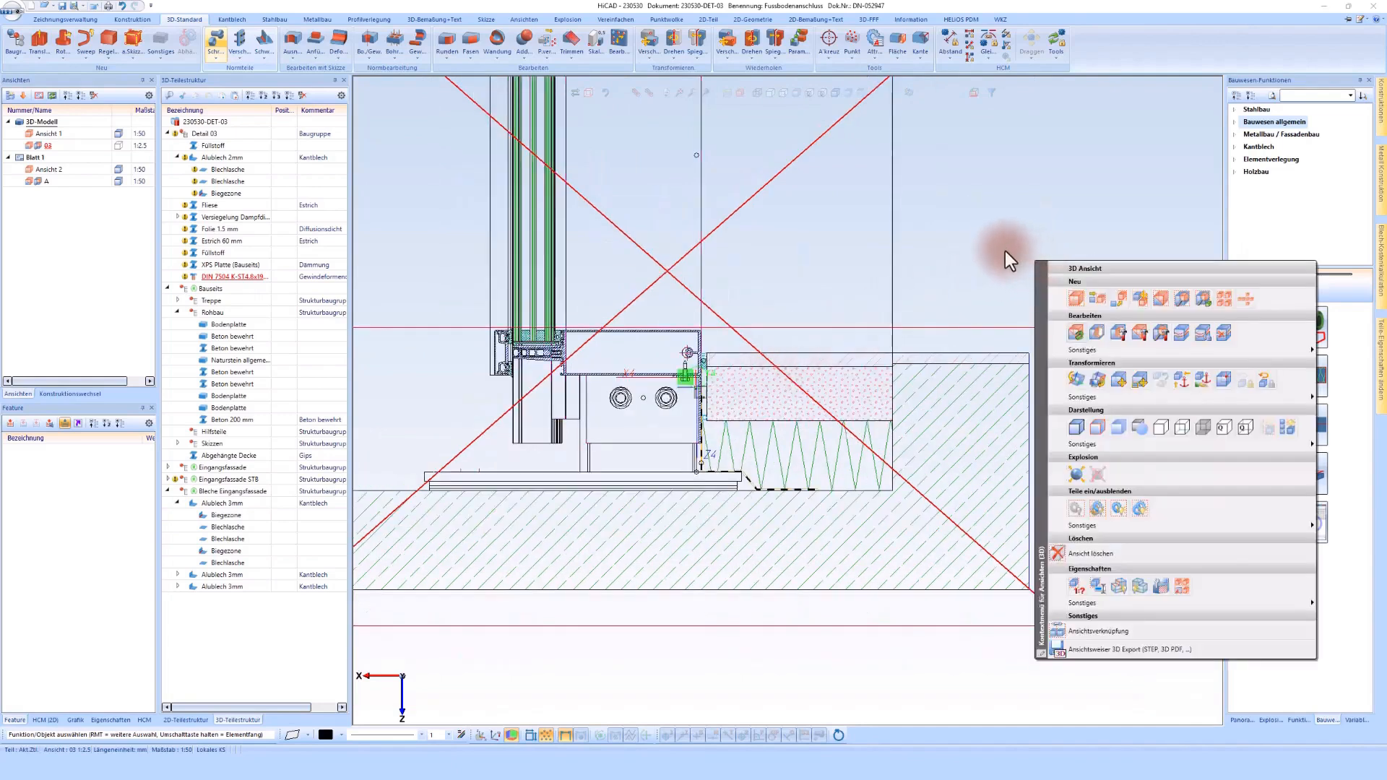
{"action": "left_click", "coordinate": [1004, 250]}
{"action": "left_click", "coordinate": [723, 410]}
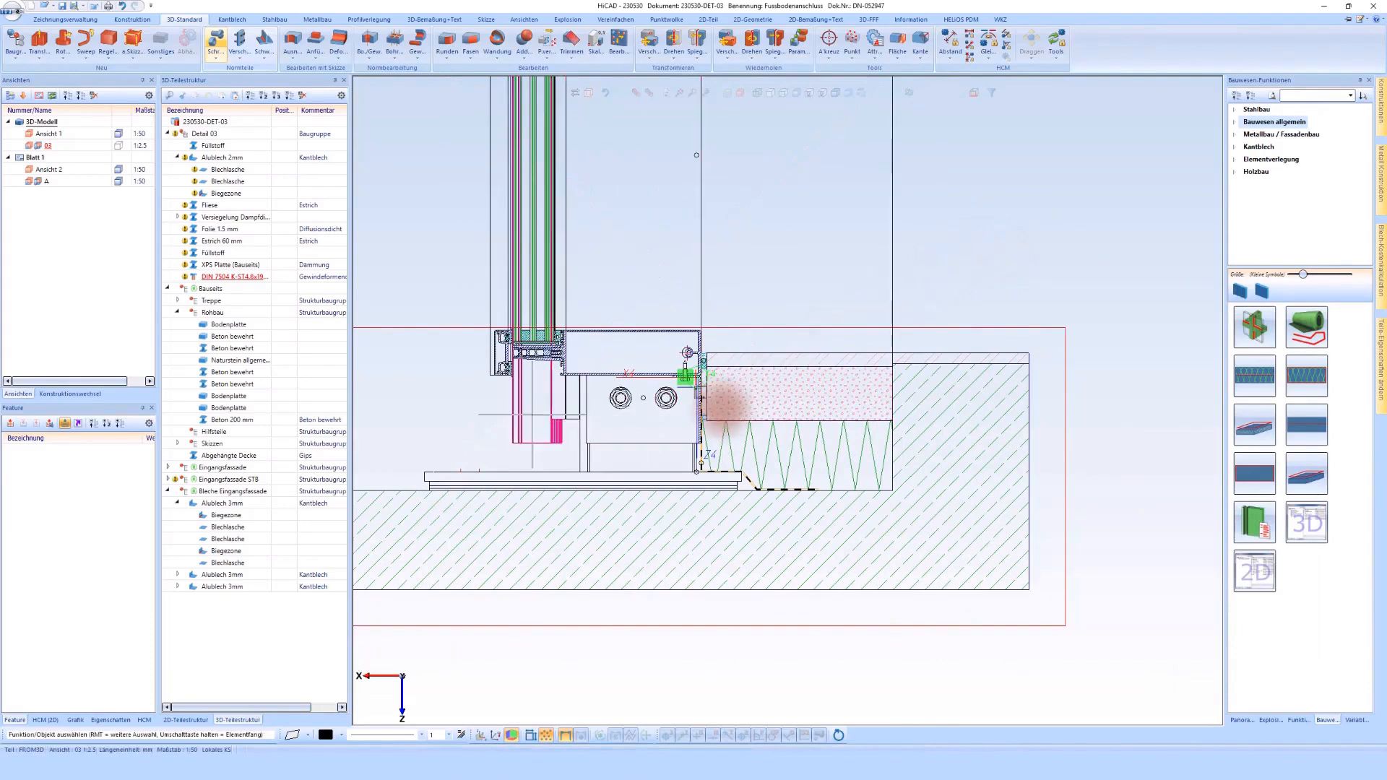
Step: Start a new sketch and draw an L-shaped line beside the bolted plate, vertically down to the concrete surface and 80 mm outward along it
{"action": "scroll", "coordinate": [660, 393], "scroll_direction": "up", "scroll_amount": 3}
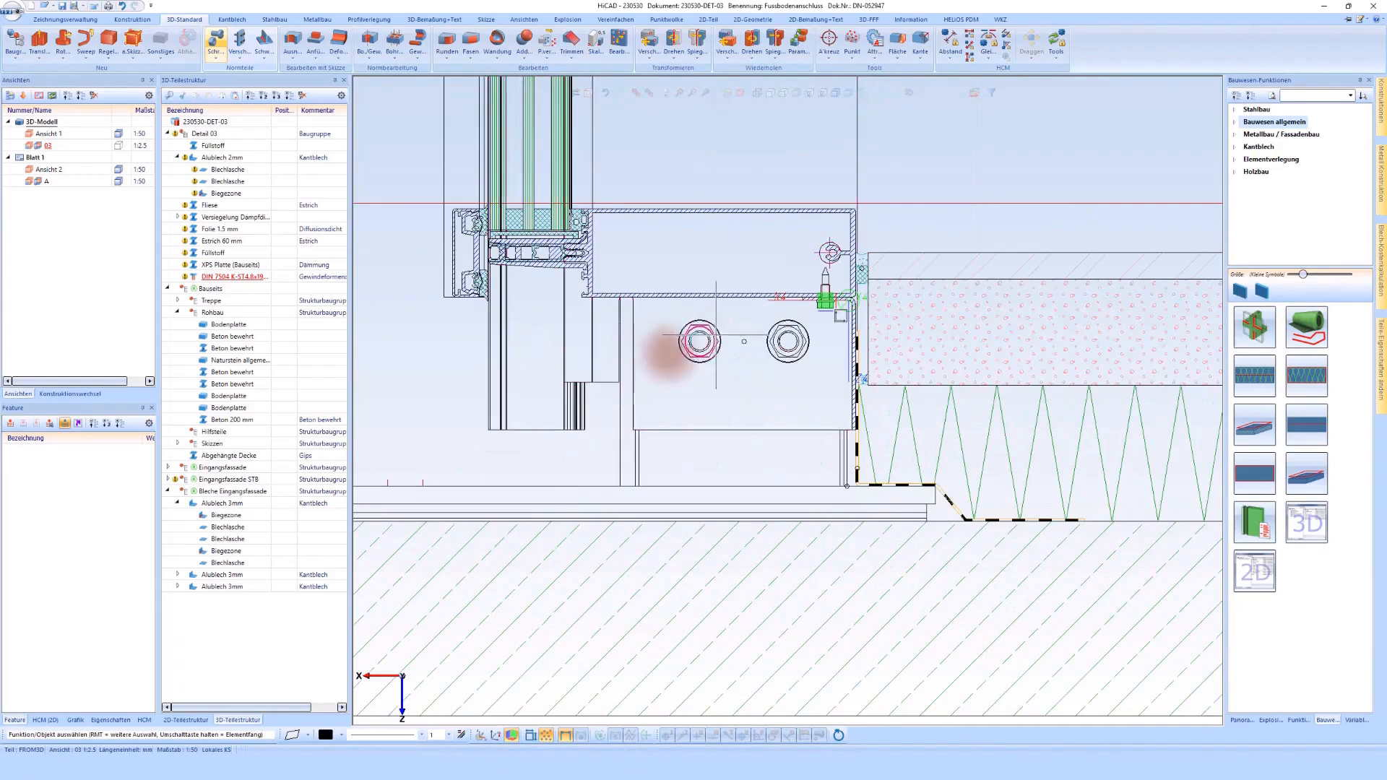
{"action": "left_click", "coordinate": [898, 362]}
{"action": "left_click", "coordinate": [938, 363]}
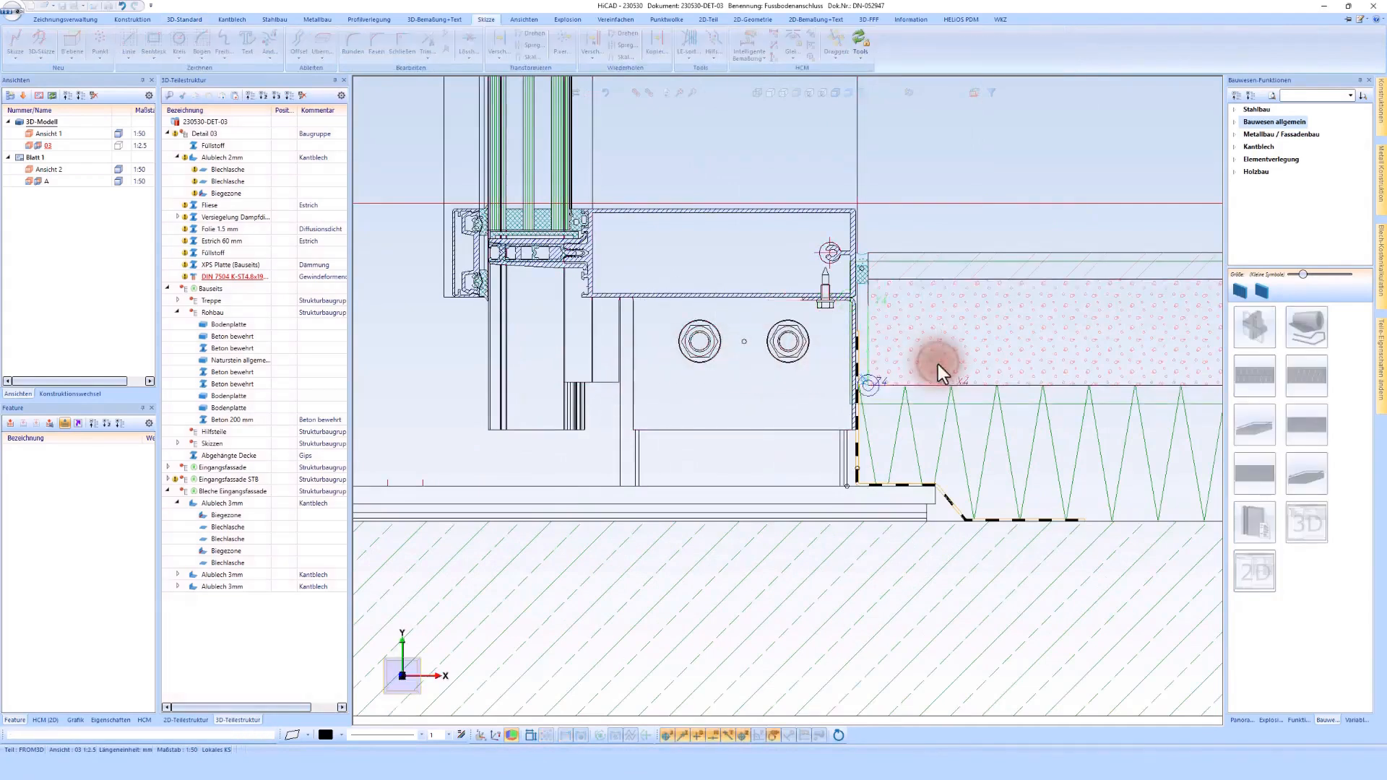
{"action": "left_click", "coordinate": [130, 42]}
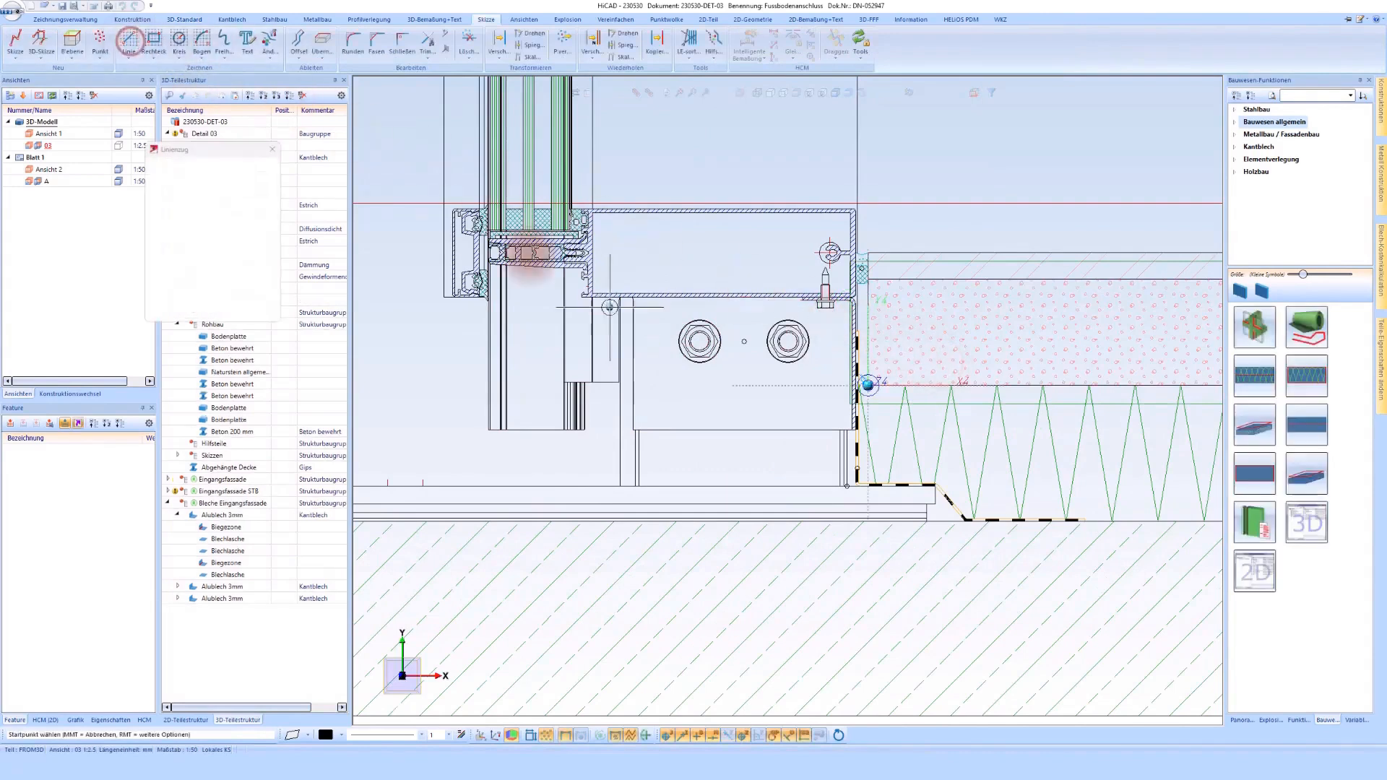
{"action": "scroll", "coordinate": [636, 314], "scroll_direction": "up", "scroll_amount": 5}
{"action": "left_click", "coordinate": [641, 314]}
{"action": "scroll", "coordinate": [642, 312], "scroll_direction": "down", "scroll_amount": 4}
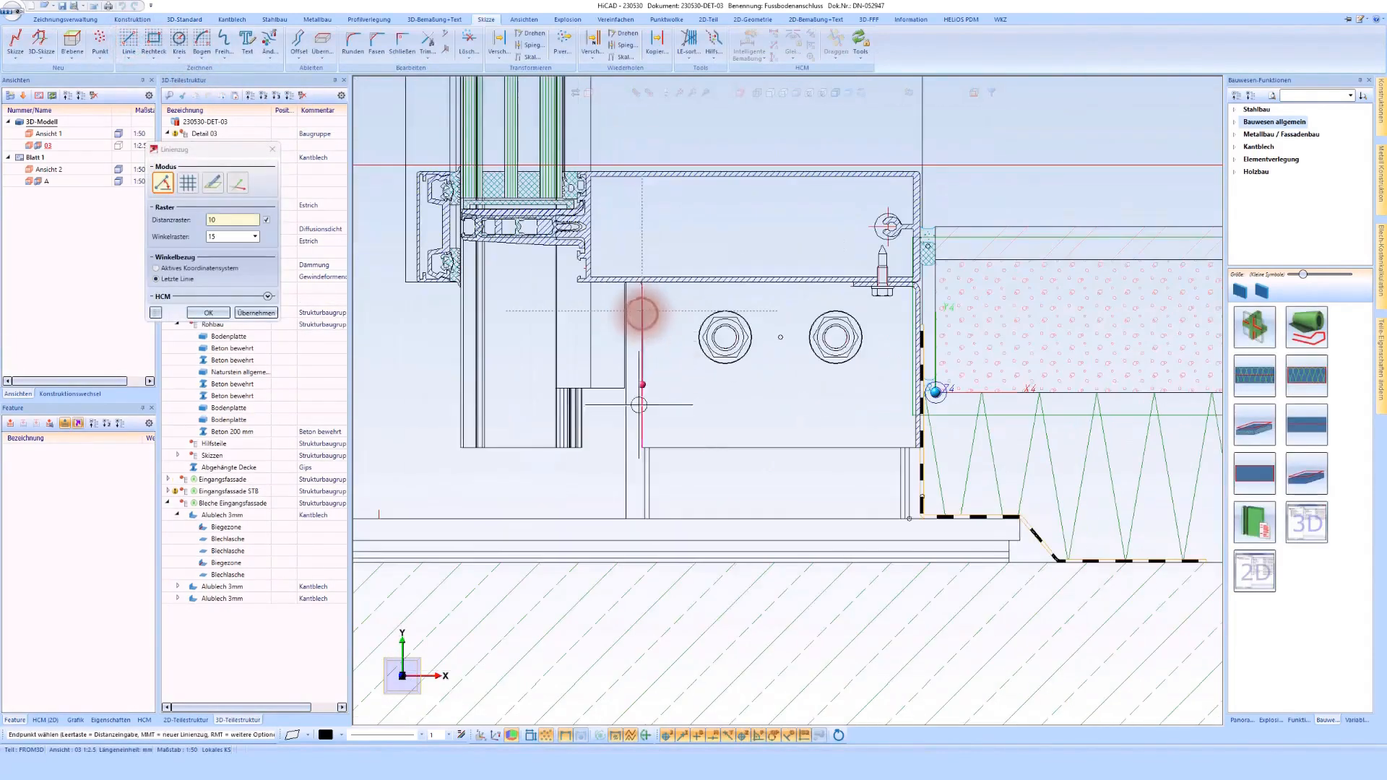
{"action": "scroll", "coordinate": [640, 567], "scroll_direction": "up", "scroll_amount": 4}
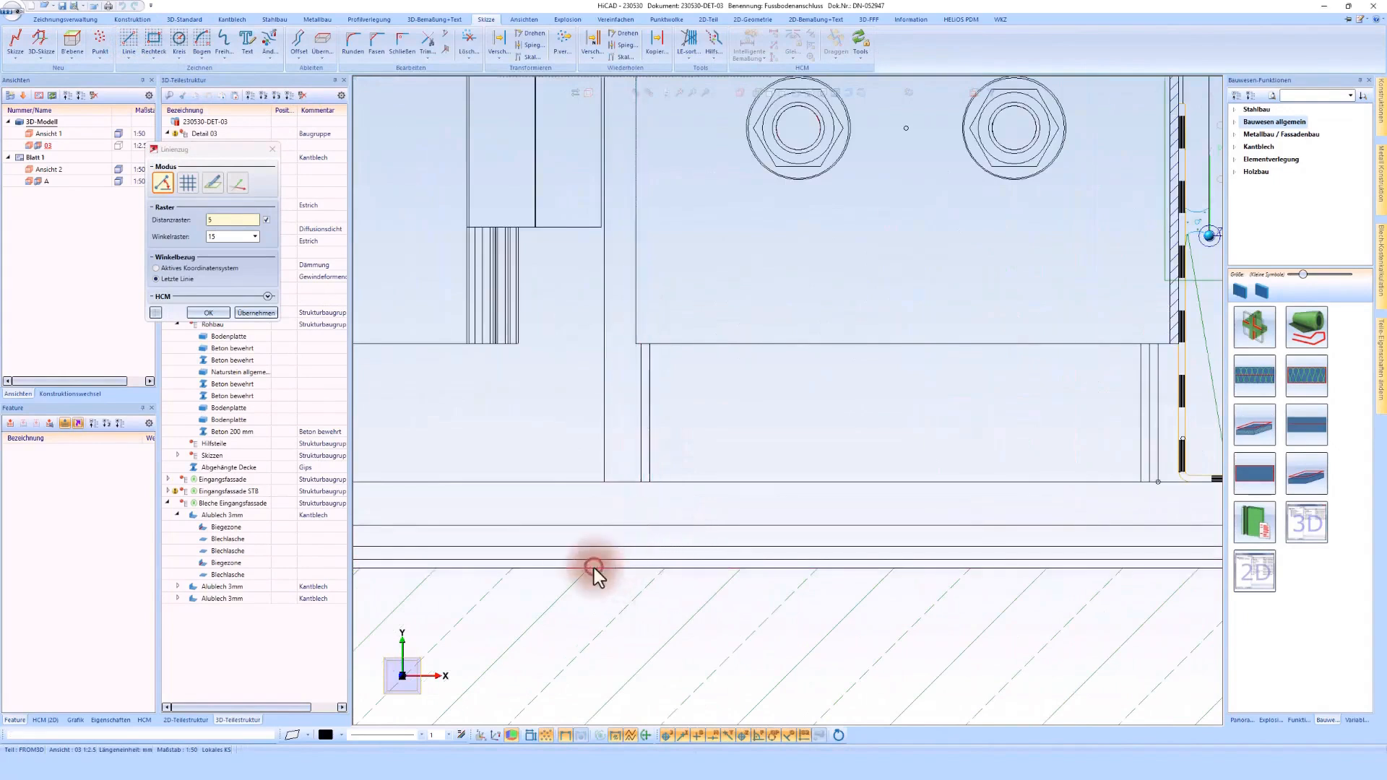
{"action": "scroll", "coordinate": [588, 560], "scroll_direction": "down", "scroll_amount": 3}
{"action": "left_click", "coordinate": [476, 563]}
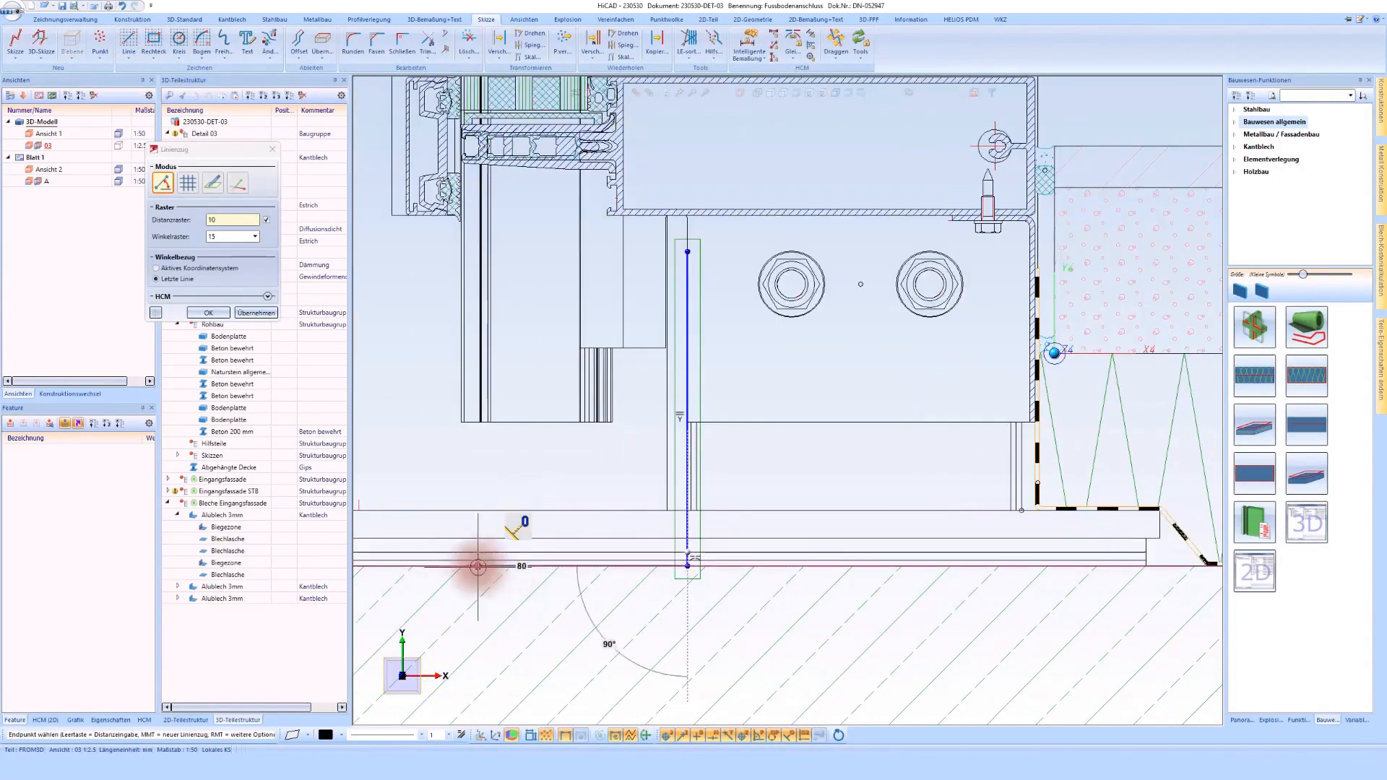
{"action": "left_click", "coordinate": [477, 567]}
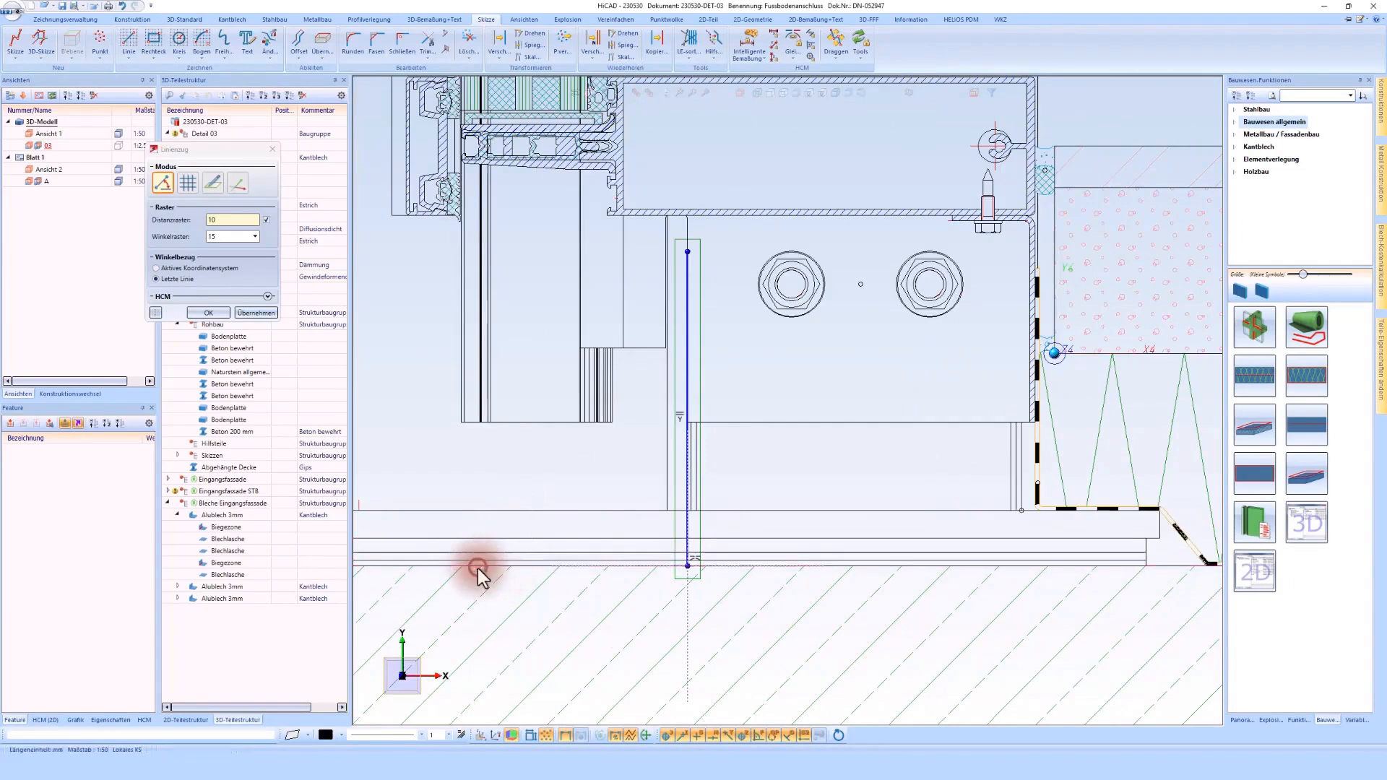
{"action": "middle_click", "coordinate": [481, 567]}
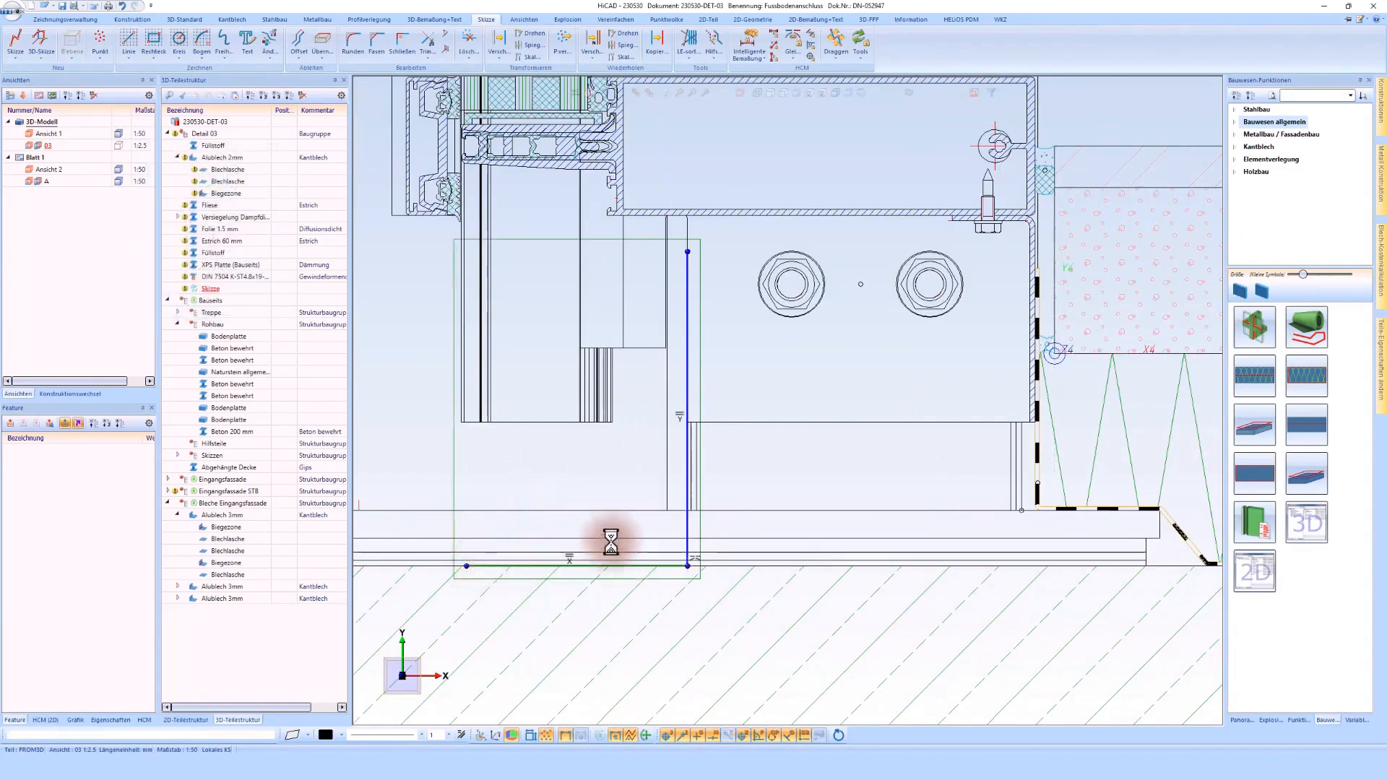
Step: Create a bent sheet along the L-shaped sketch using Alublech 3mm in Al99.0, 1000 mm wide on both sides, deleting the sketch after creation
{"action": "right_click", "coordinate": [683, 523]}
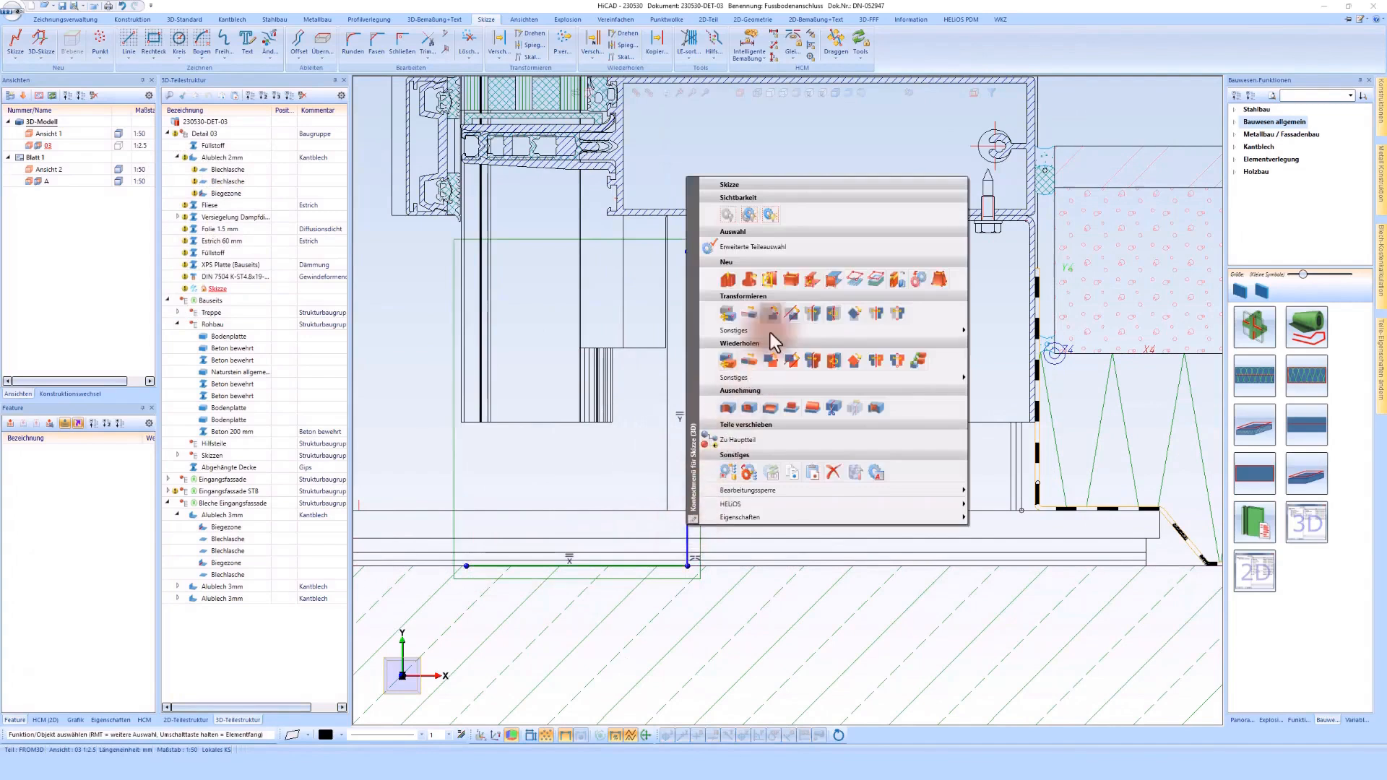
{"action": "left_click", "coordinate": [792, 279]}
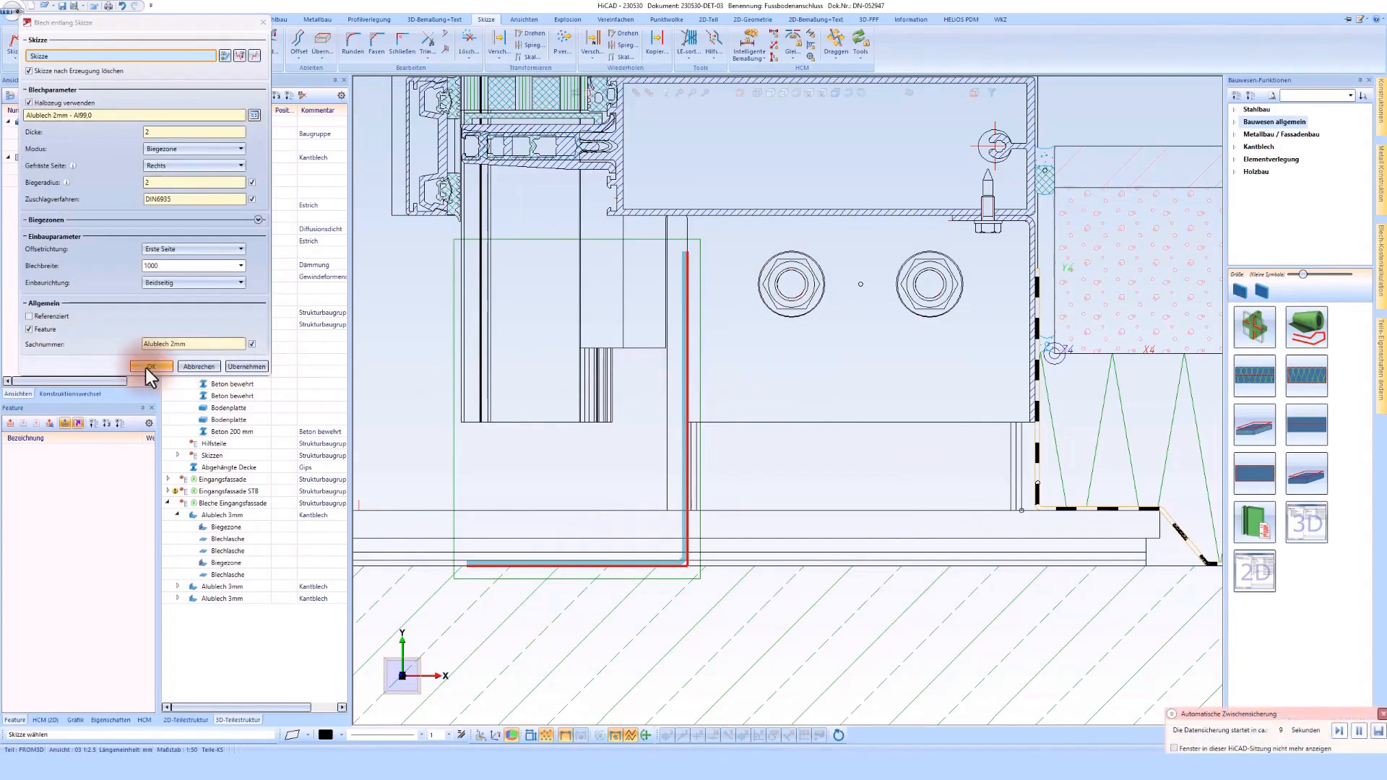
{"action": "left_click", "coordinate": [254, 115]}
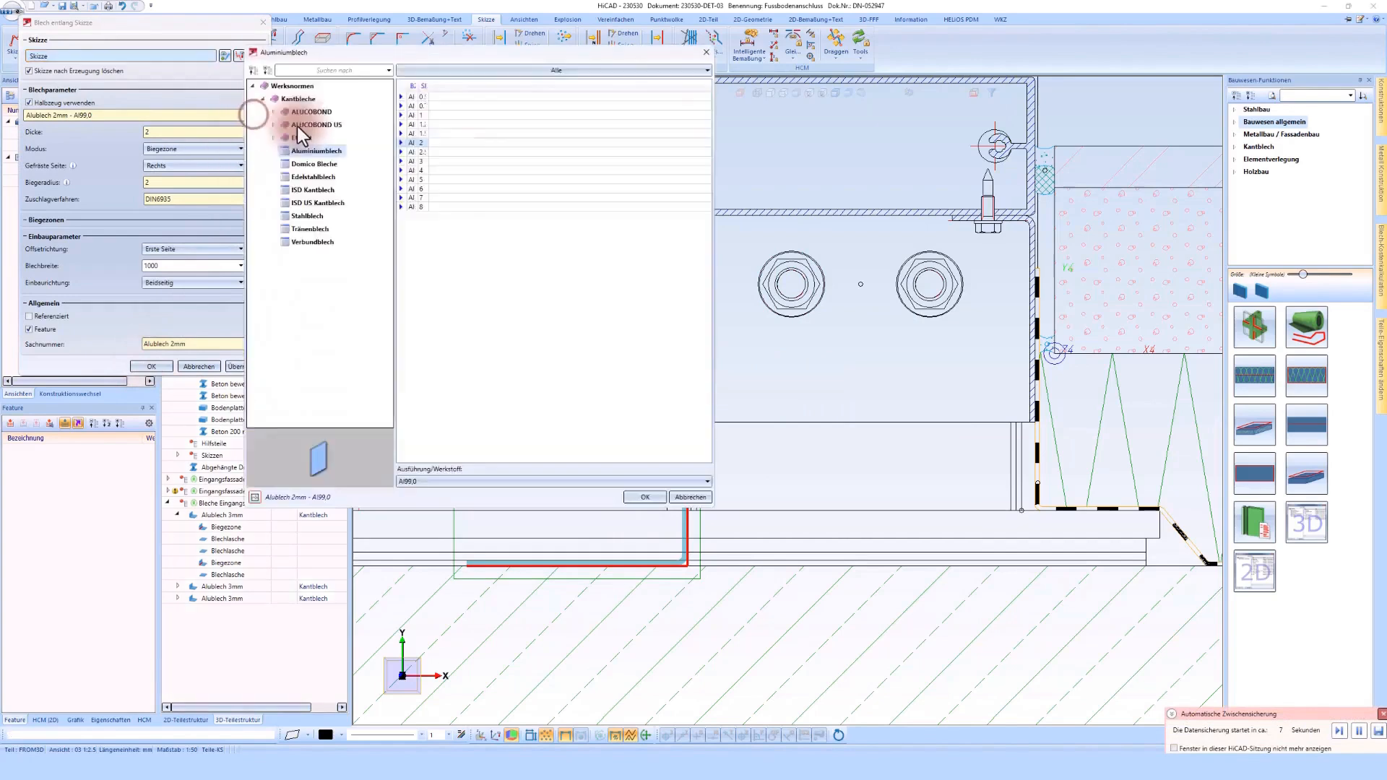
{"action": "double_click", "coordinate": [431, 160]}
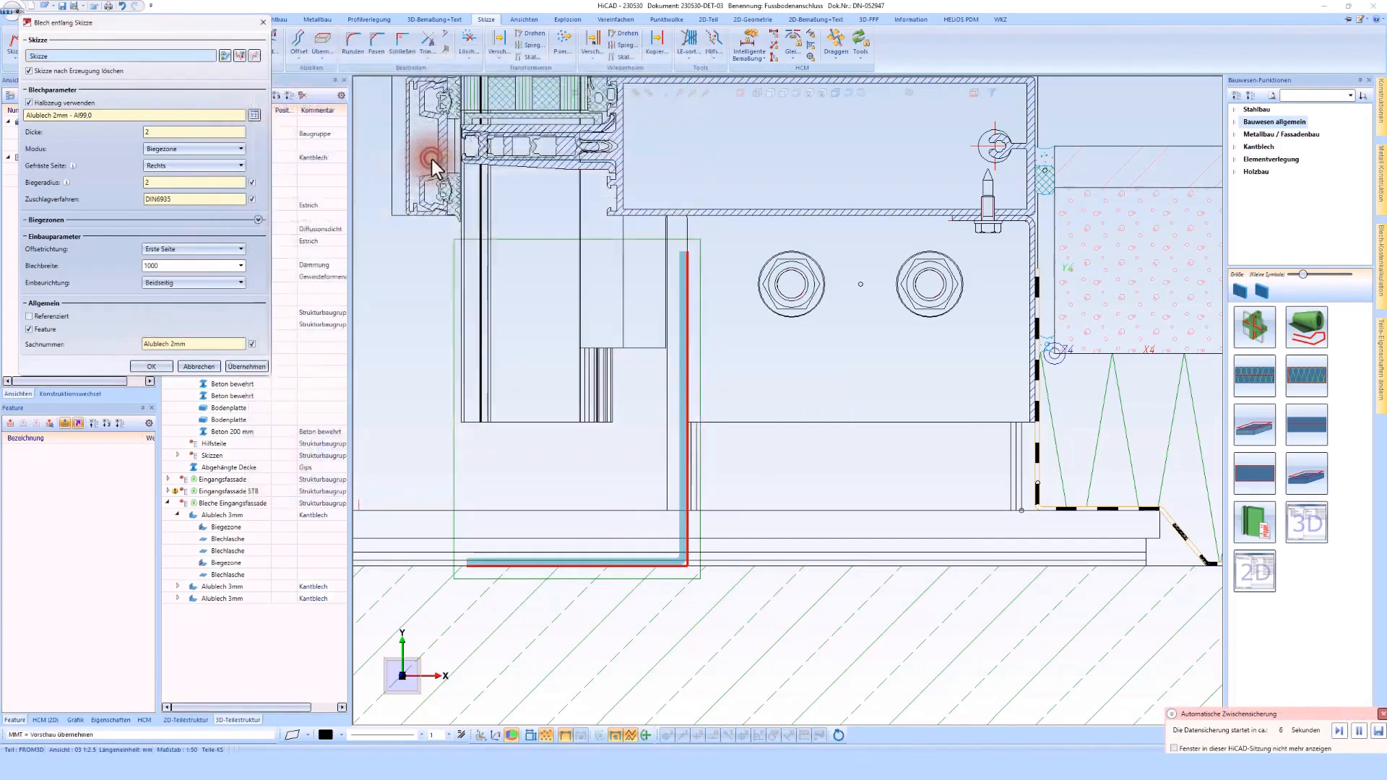
{"action": "left_click", "coordinate": [150, 366]}
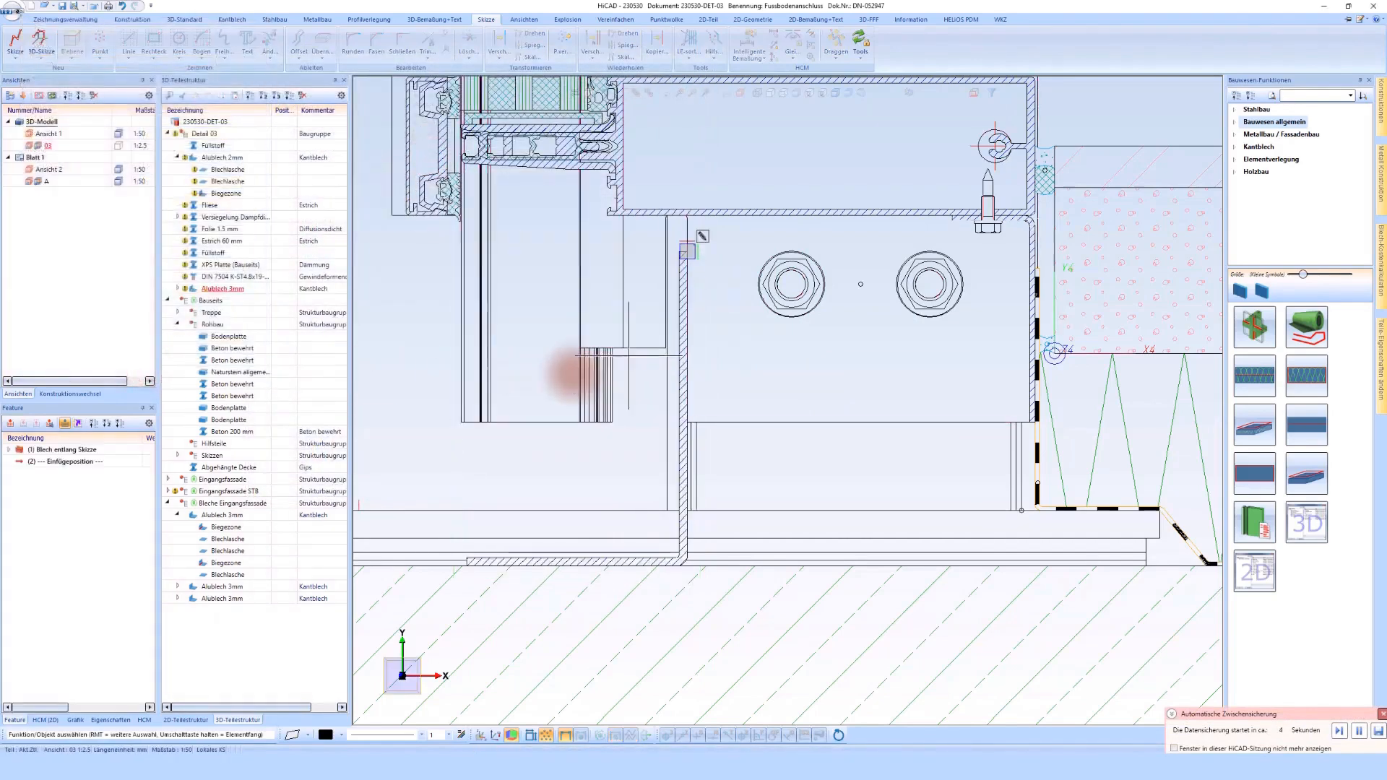
Step: Move the new angle sheet by its 3 mm thickness towards the bolts
{"action": "scroll", "coordinate": [717, 223], "scroll_direction": "up", "scroll_amount": 3}
{"action": "right_click", "coordinate": [632, 333]}
{"action": "left_click", "coordinate": [725, 419]}
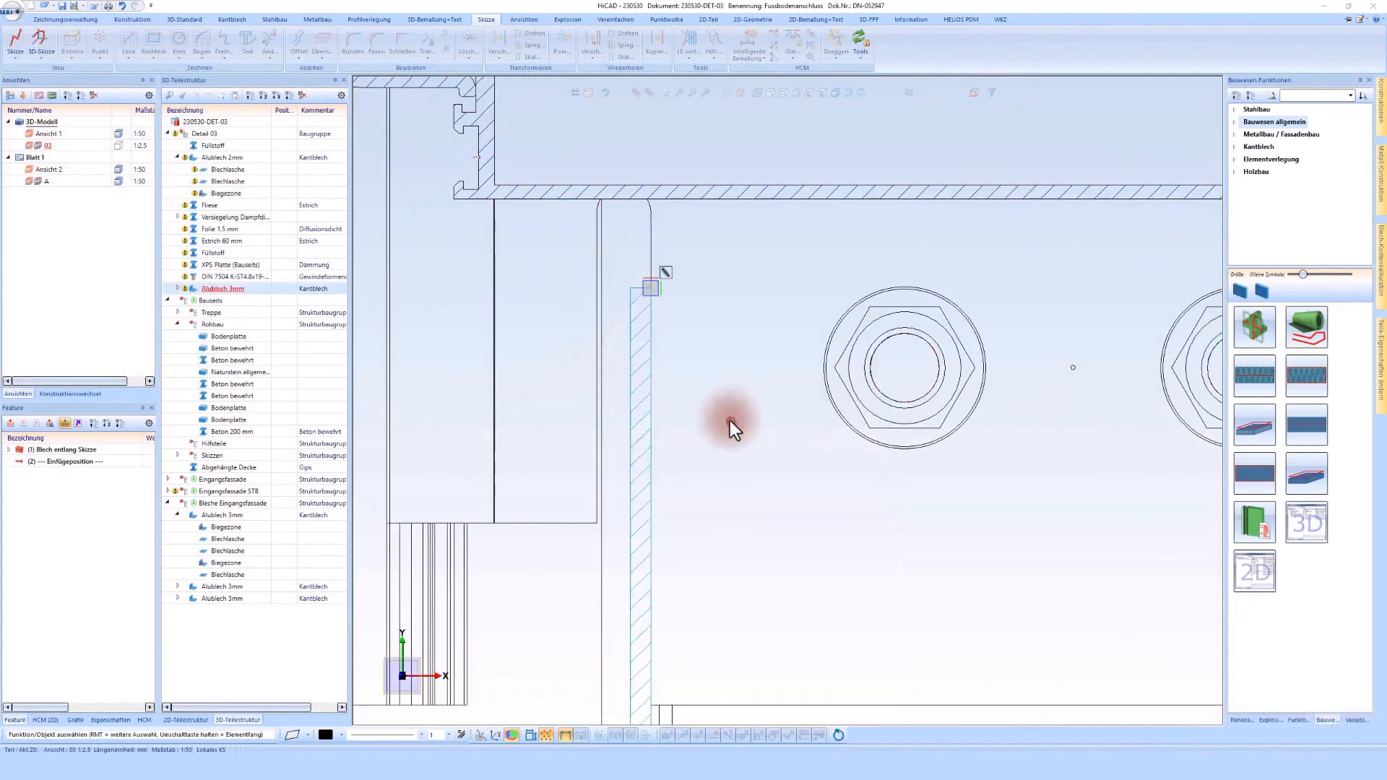
{"action": "left_click", "coordinate": [635, 353]}
{"action": "left_click", "coordinate": [653, 262]}
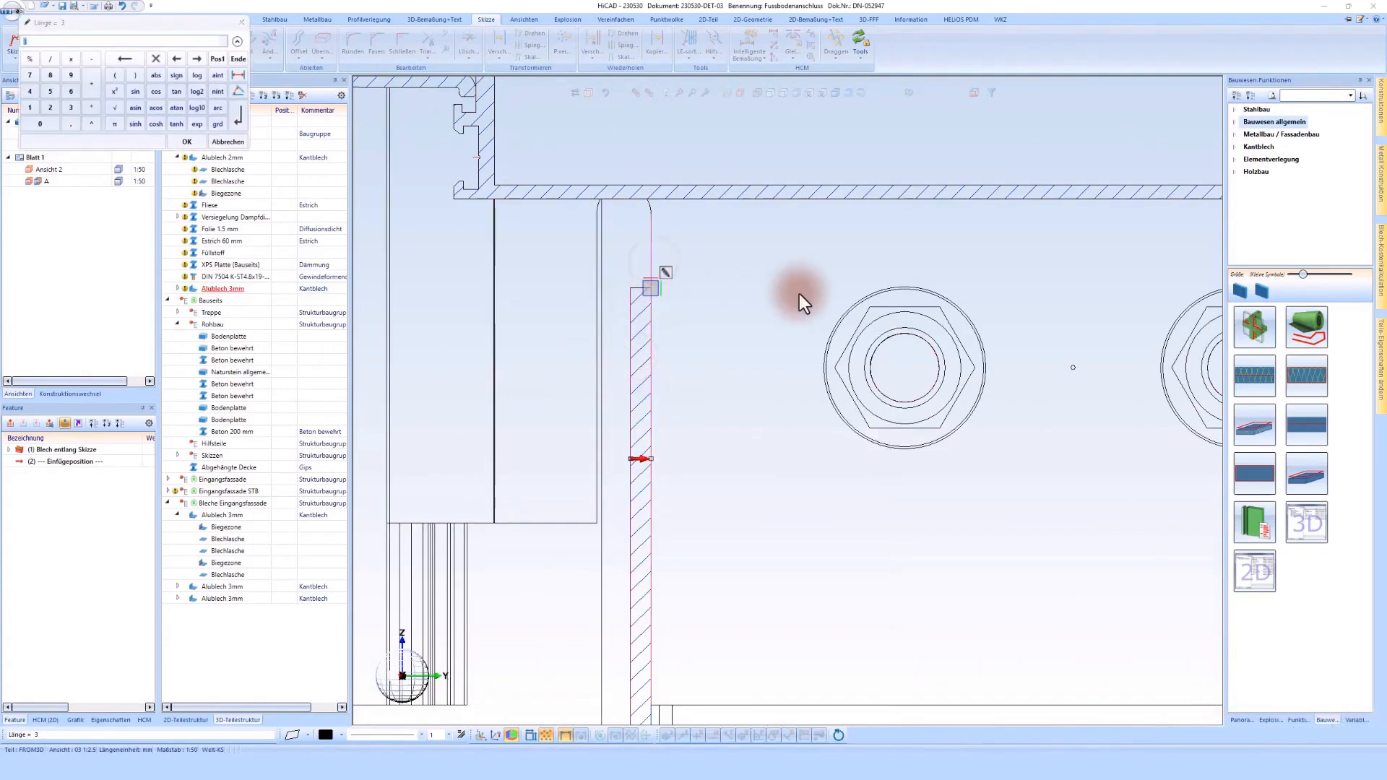
{"action": "key", "text": "Return"}
{"action": "scroll", "coordinate": [783, 295], "scroll_direction": "down", "scroll_amount": 4}
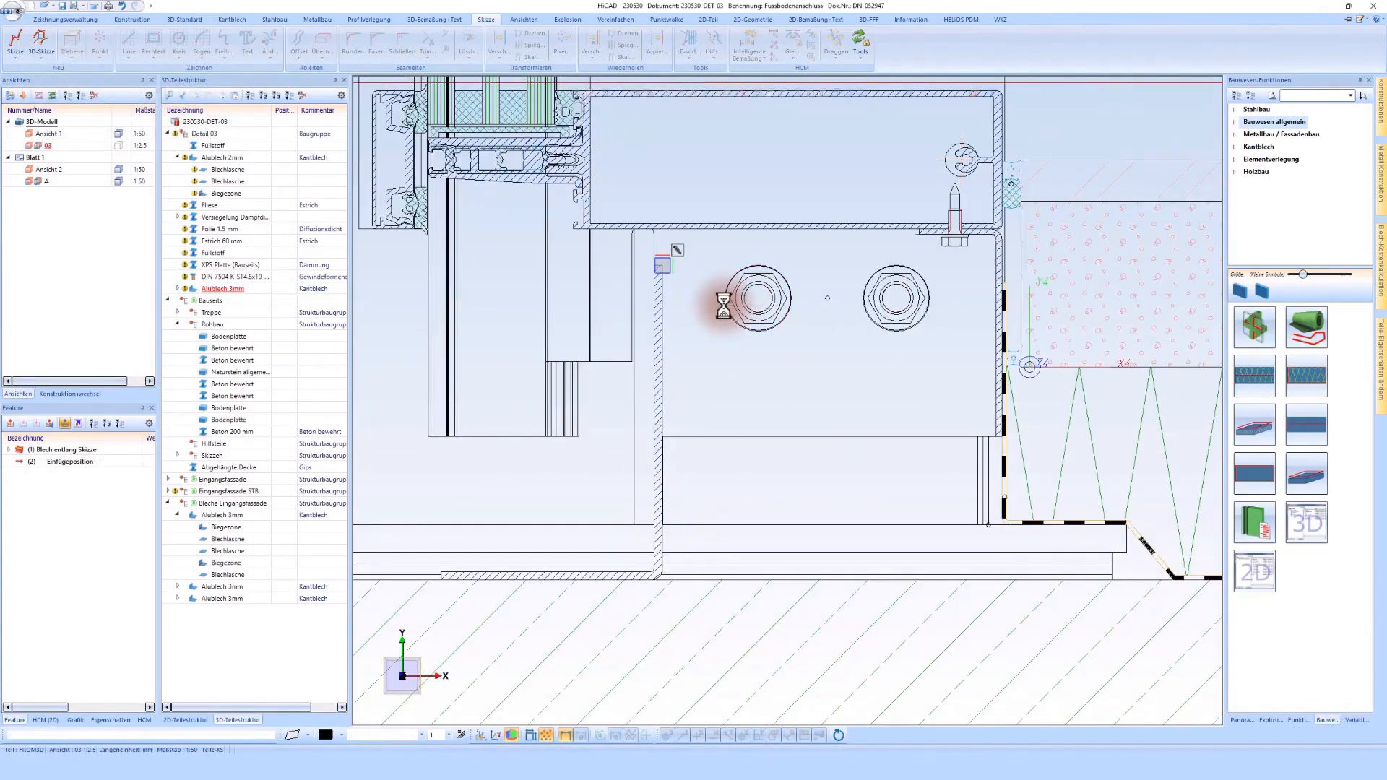
Step: Start a new sketch and draw a line up the sheet's bolt-side face to the hollow profile's underside, then 30 mm along it
{"action": "scroll", "coordinate": [716, 300], "scroll_direction": "up", "scroll_amount": 2}
{"action": "left_click", "coordinate": [538, 240]}
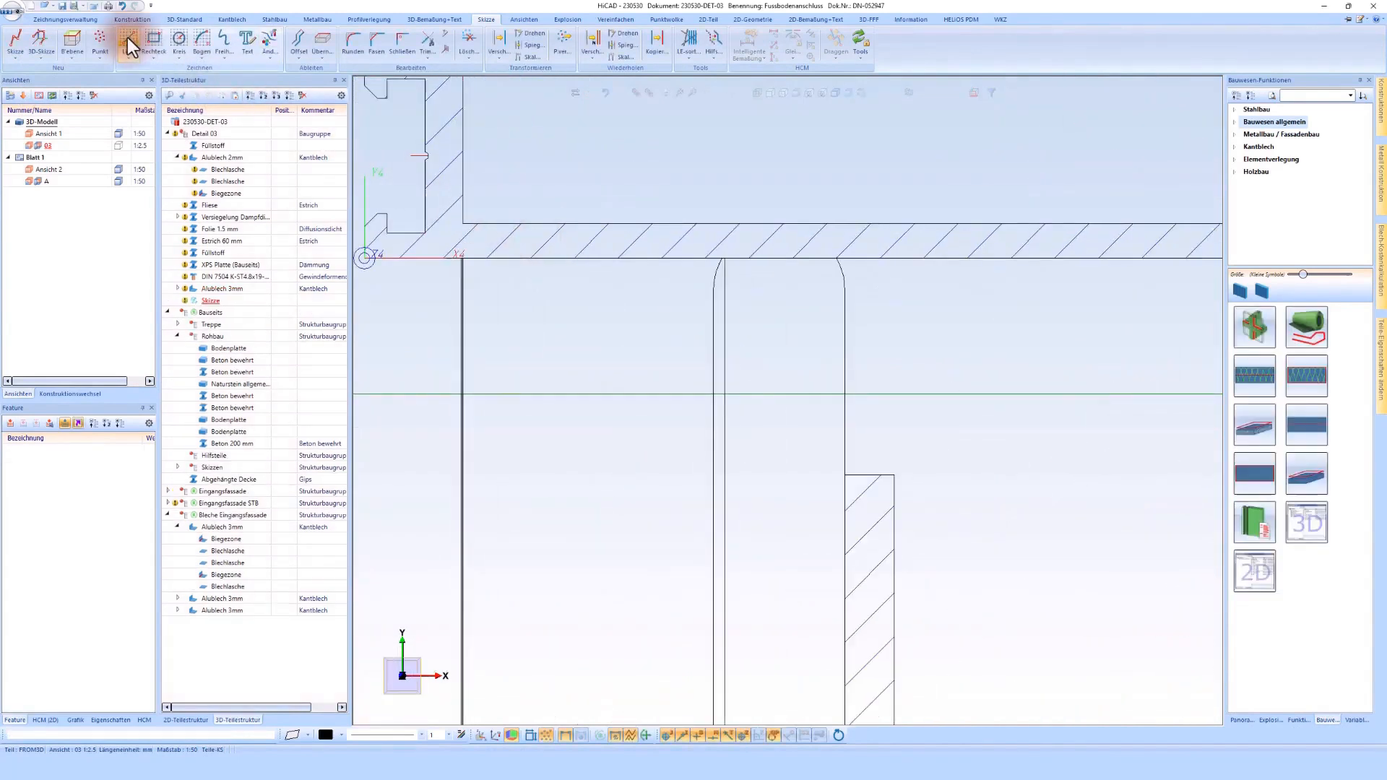
{"action": "left_click", "coordinate": [129, 40]}
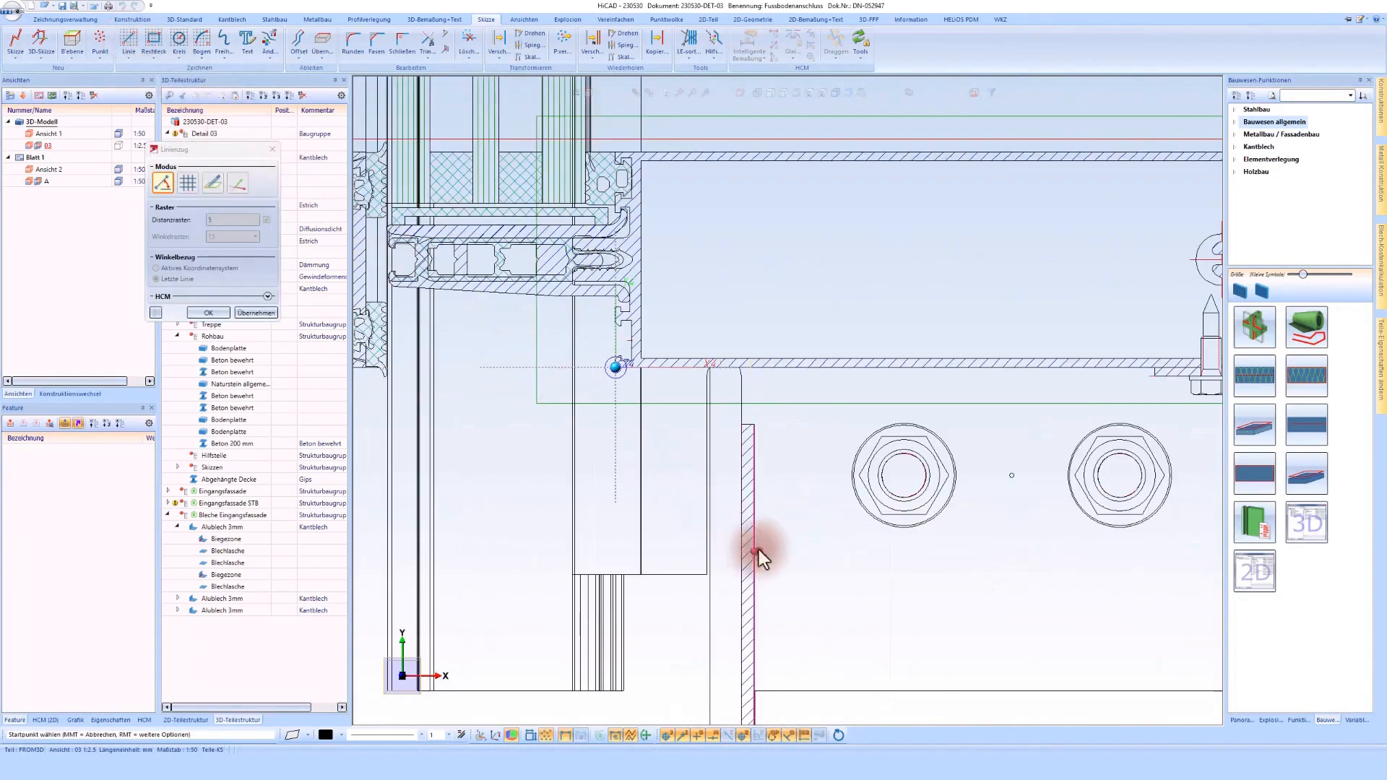
{"action": "left_click", "coordinate": [754, 551]}
{"action": "left_click", "coordinate": [754, 367]}
{"action": "left_click", "coordinate": [883, 367]}
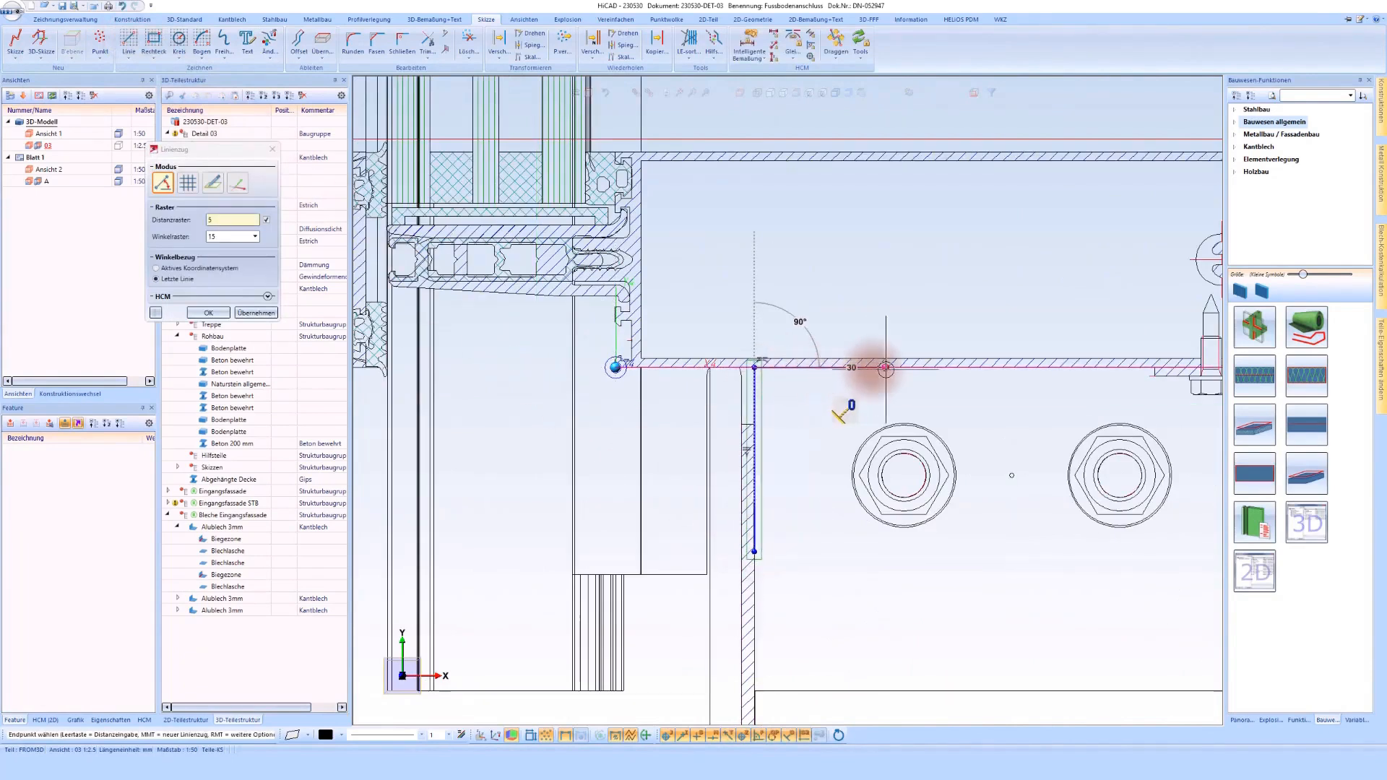
{"action": "middle_click", "coordinate": [883, 367]}
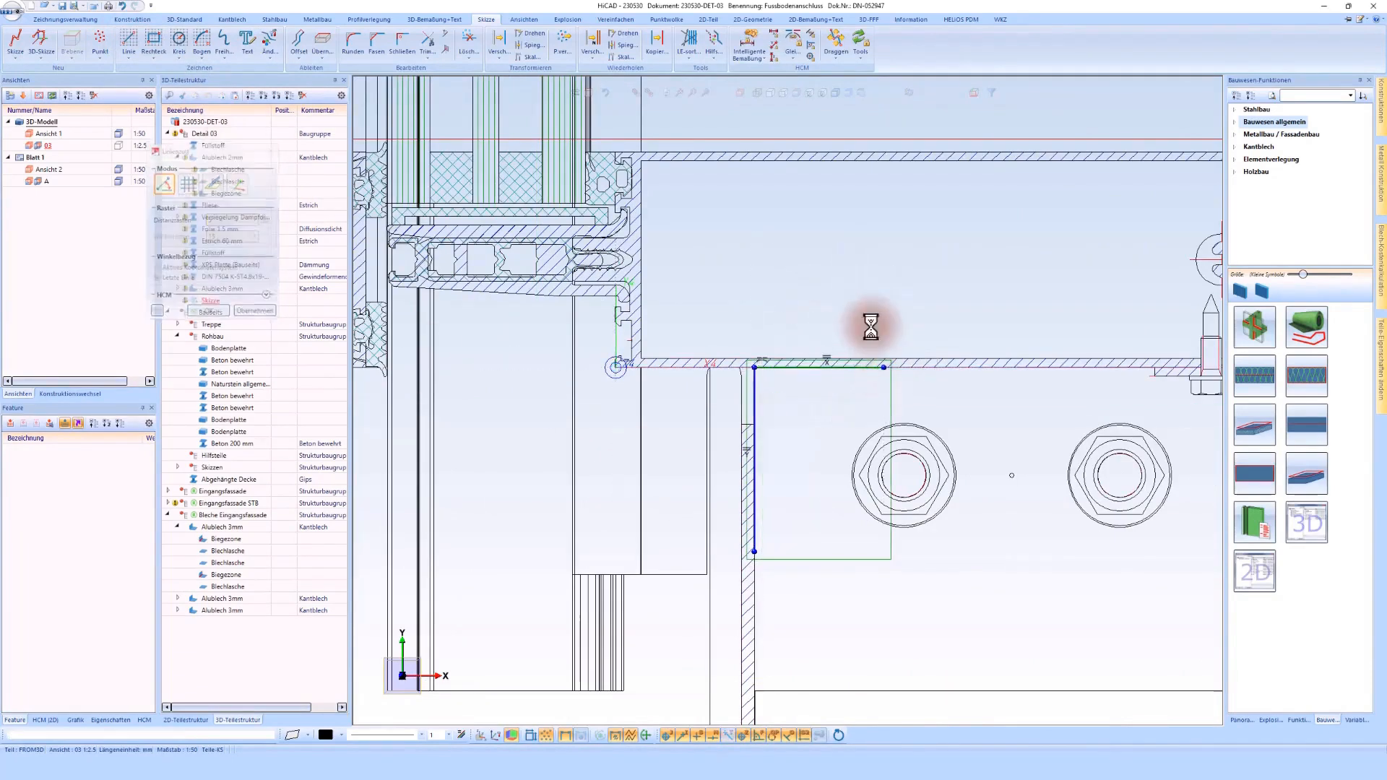
Step: Dimension the angle sketch, setting the horizontal leg under the hollow profile to 30 mm and the vertical leg to 40 mm
{"action": "left_click", "coordinate": [748, 39]}
{"action": "left_click", "coordinate": [774, 368]}
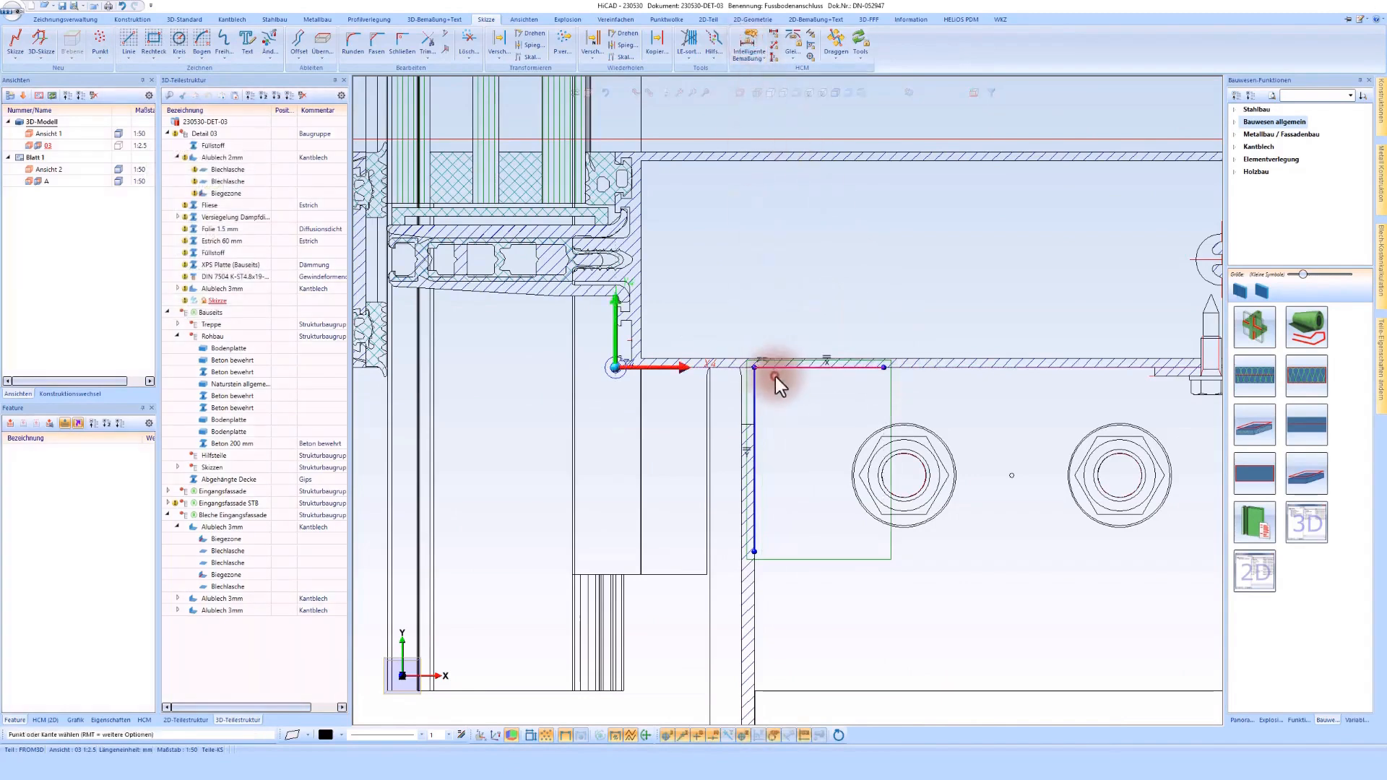
{"action": "left_click", "coordinate": [800, 310]}
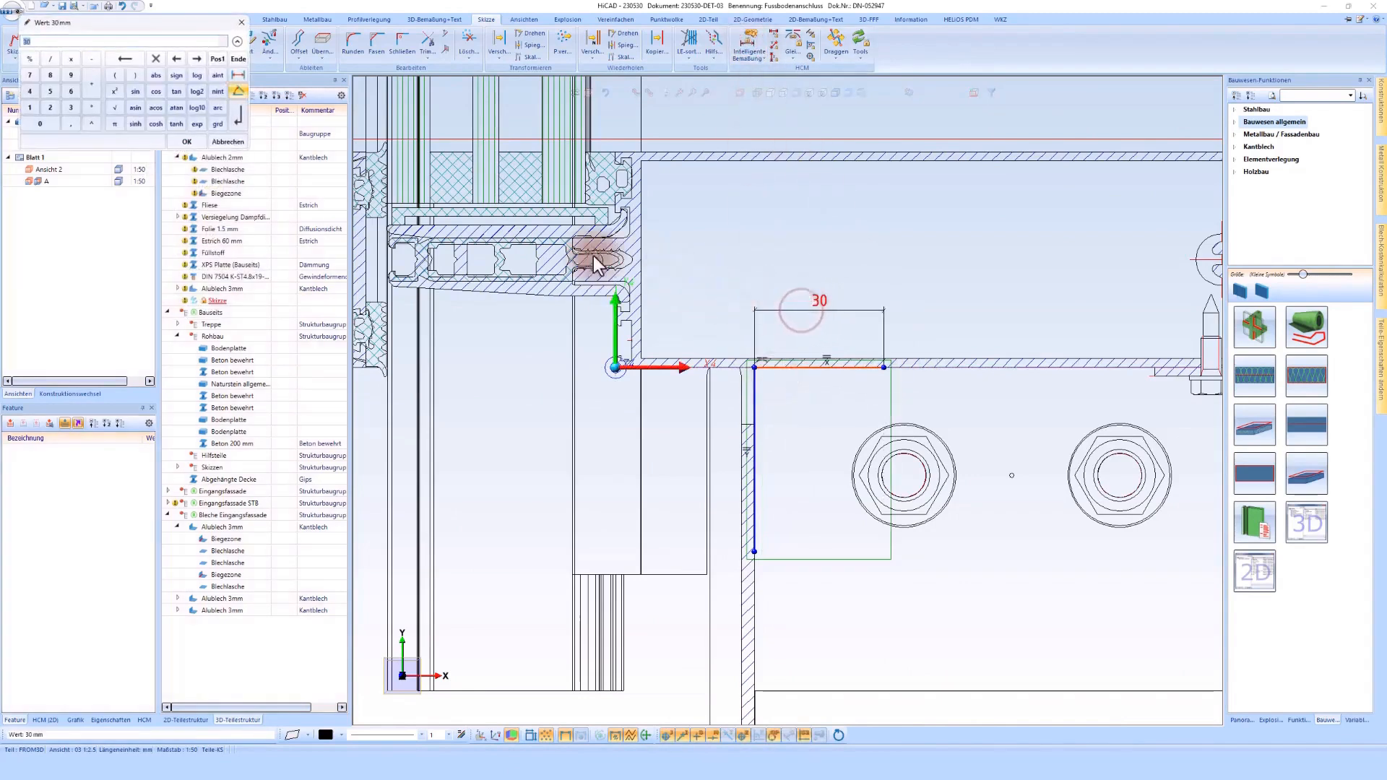
{"action": "left_click", "coordinate": [186, 142]}
{"action": "left_click", "coordinate": [755, 399]}
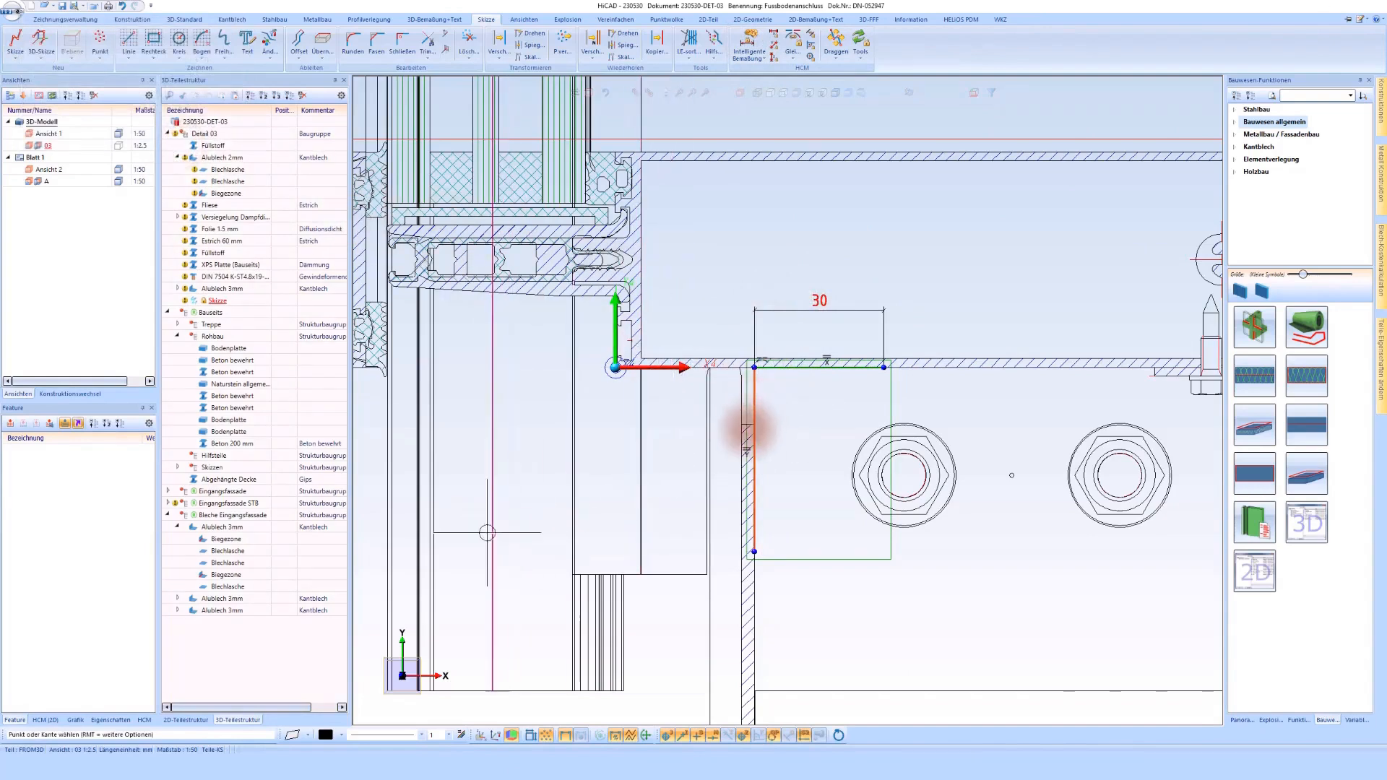
{"action": "left_click", "coordinate": [666, 666]}
{"action": "type", "text": "40"}
{"action": "key", "text": "Return"}
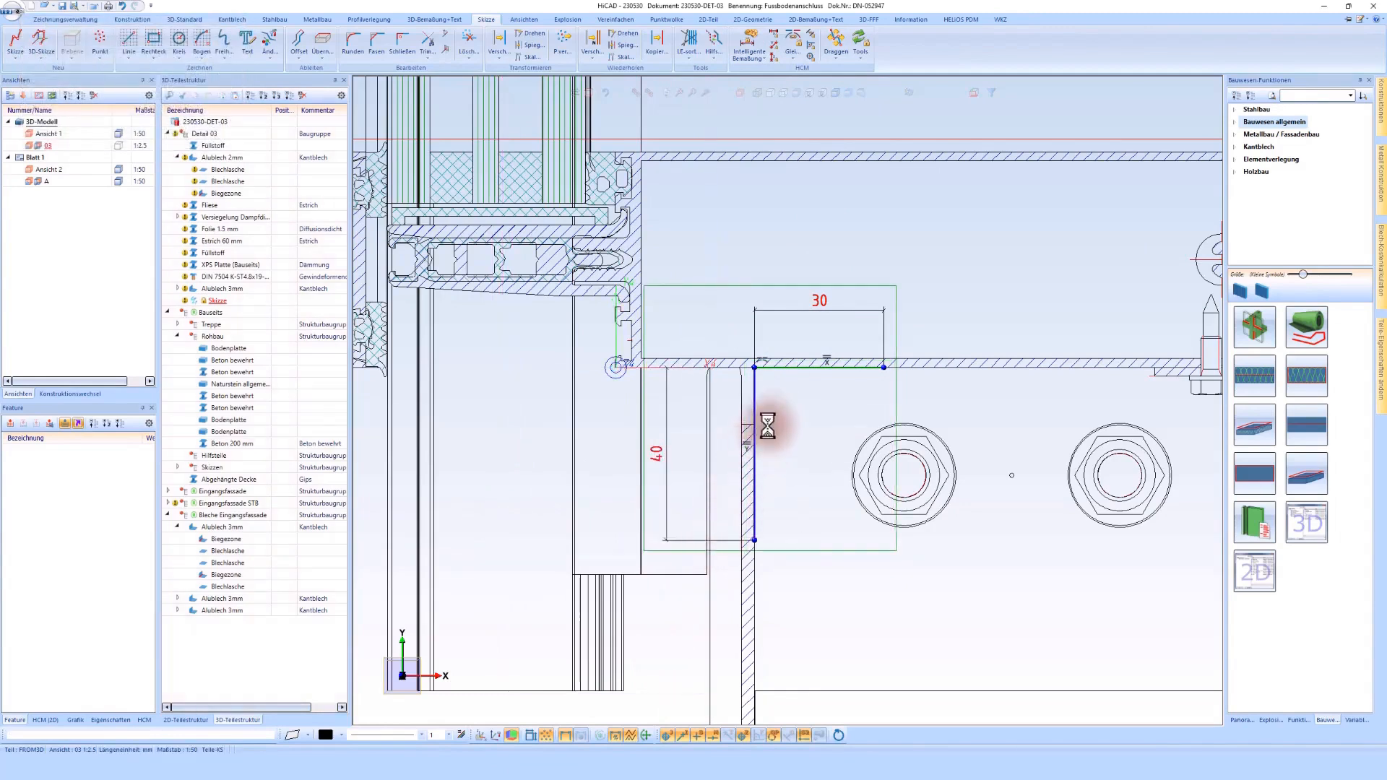
Step: Create a sheet along the angle sketch in Alublech 3mm, Al99.0, 1000 mm wide on both sides, deleting the sketch after creation
{"action": "right_click", "coordinate": [795, 373]}
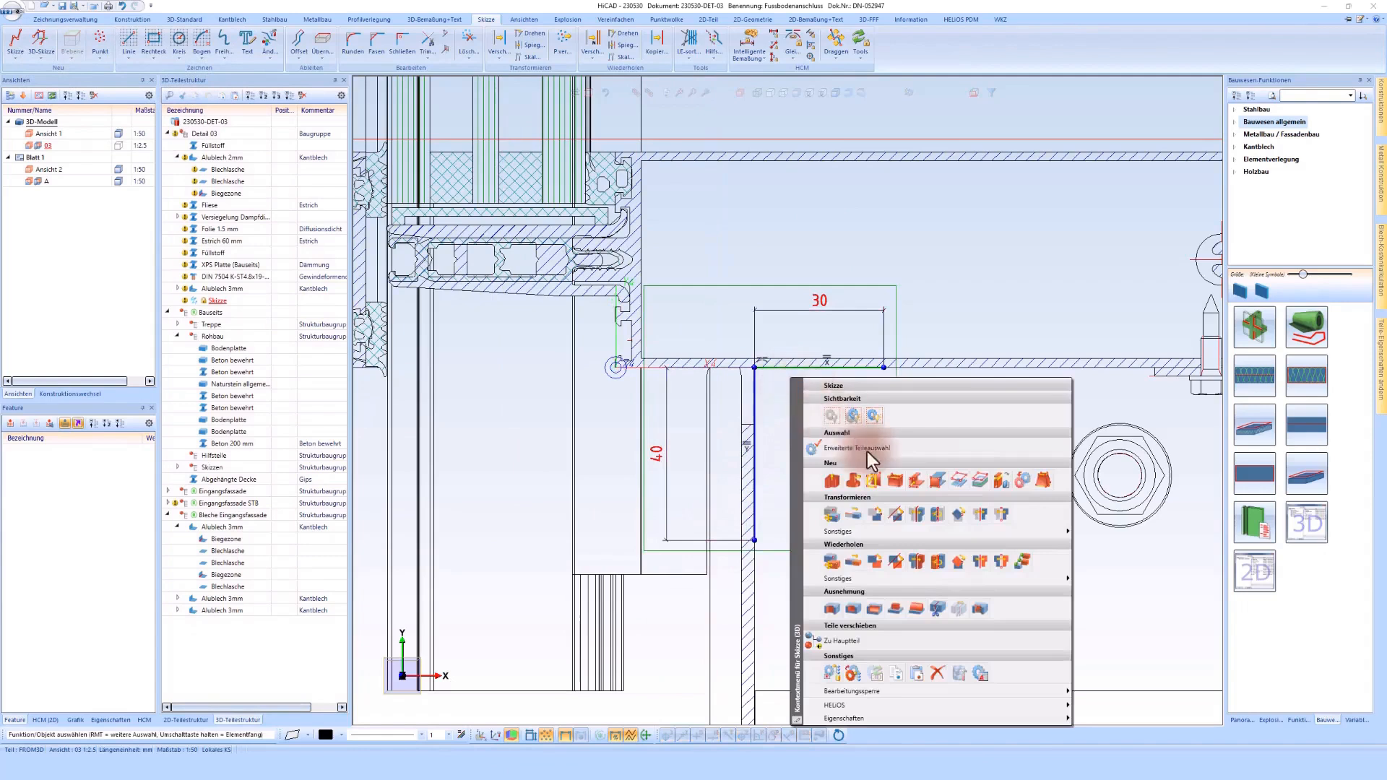
{"action": "left_click", "coordinate": [896, 481]}
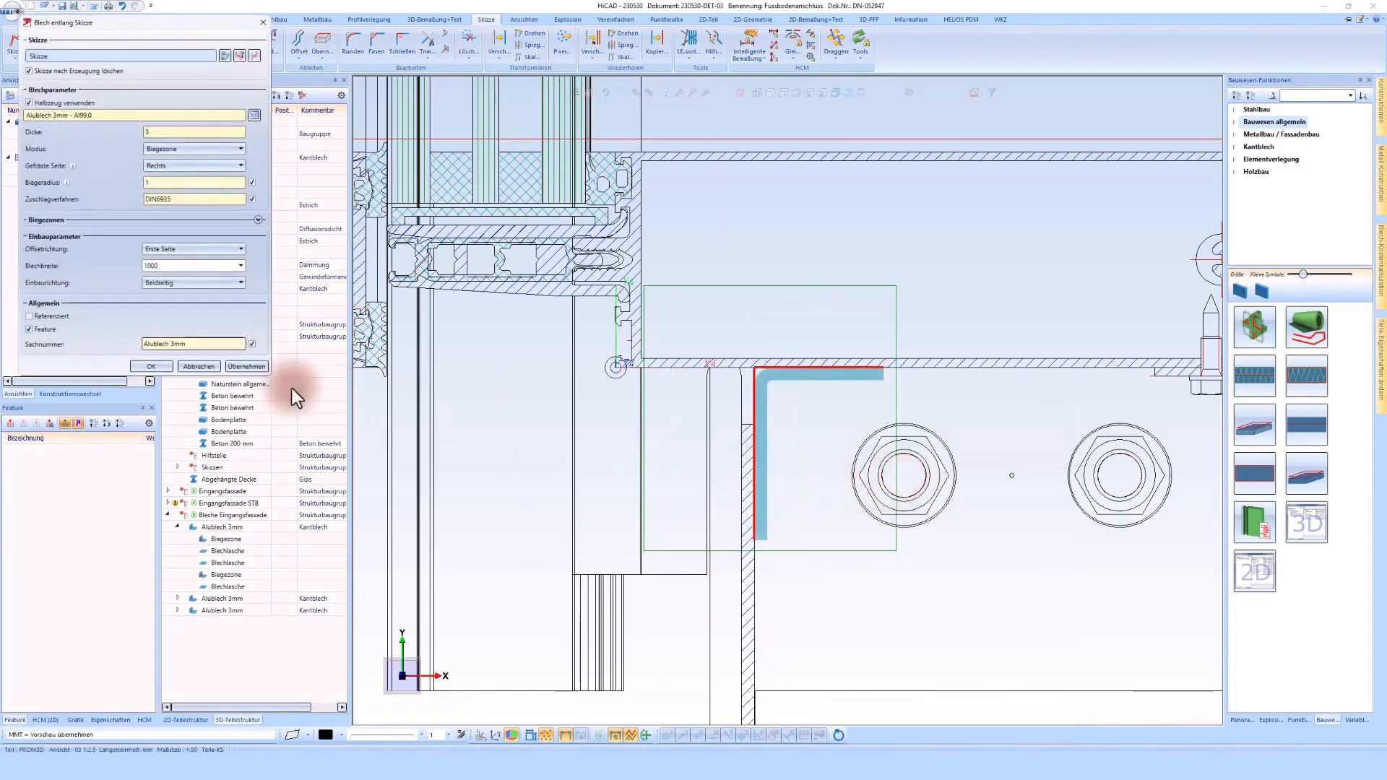
{"action": "left_click", "coordinate": [163, 367]}
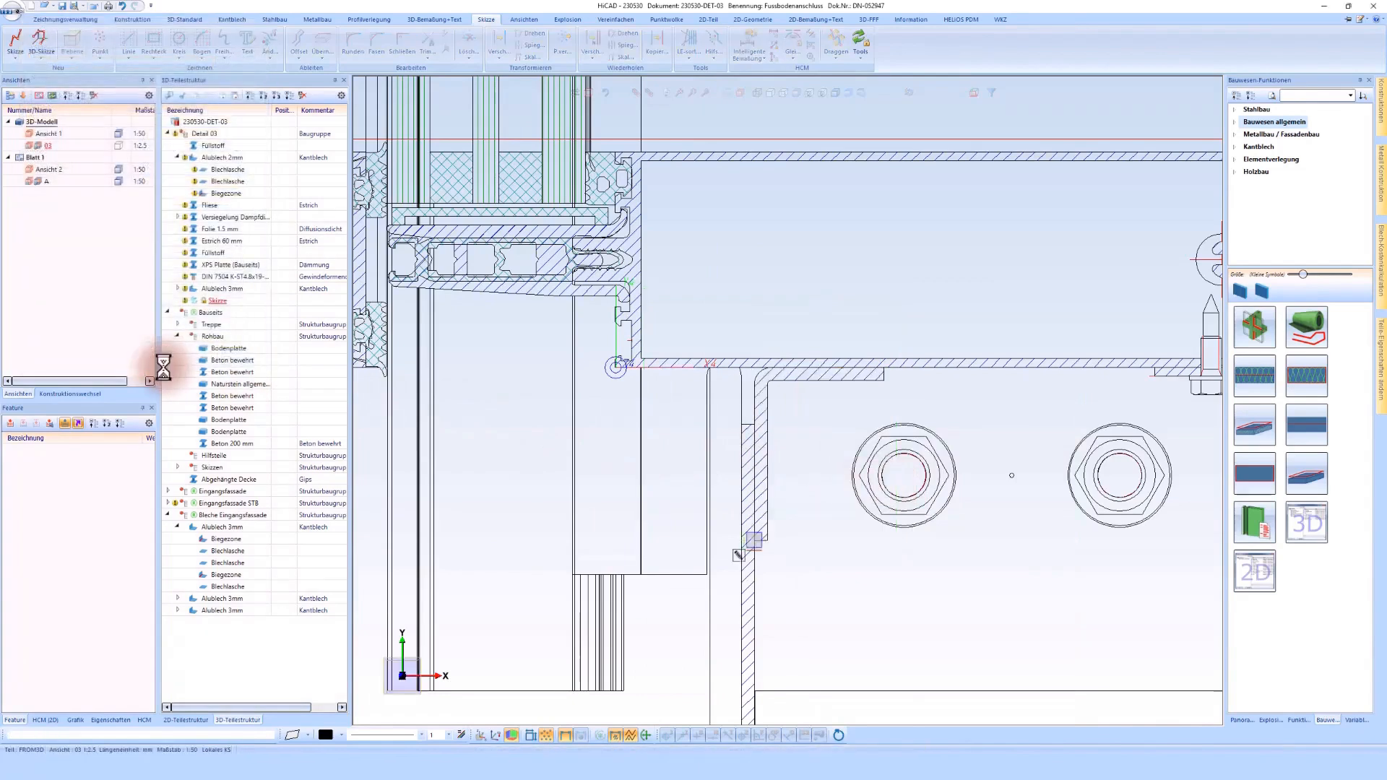
Step: Copy the hex-head screw under the hollow profile about 88.8 mm to the horizontal leg of the new angle sheet
{"action": "scroll", "coordinate": [1015, 370], "scroll_direction": "up", "scroll_amount": 2}
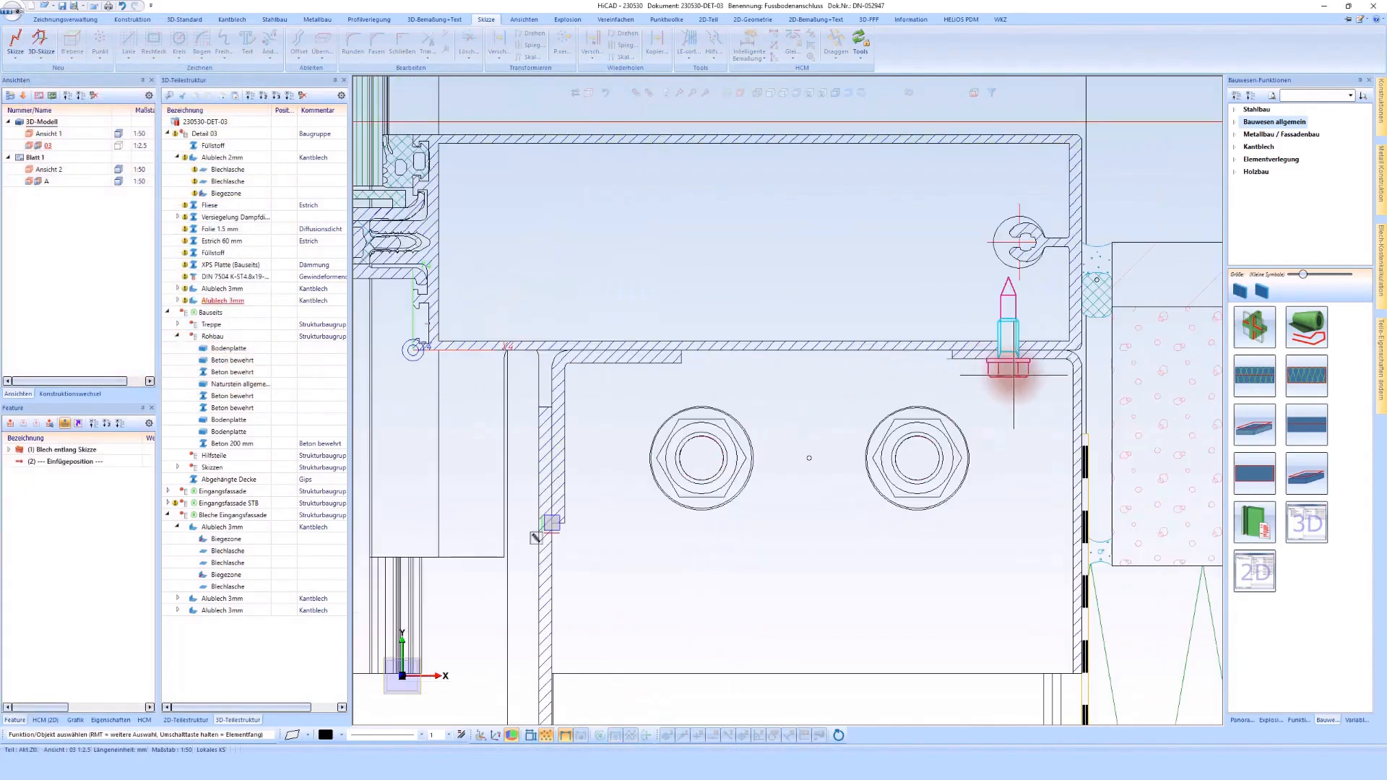
{"action": "right_click", "coordinate": [1008, 367]}
{"action": "left_click", "coordinate": [1095, 566]}
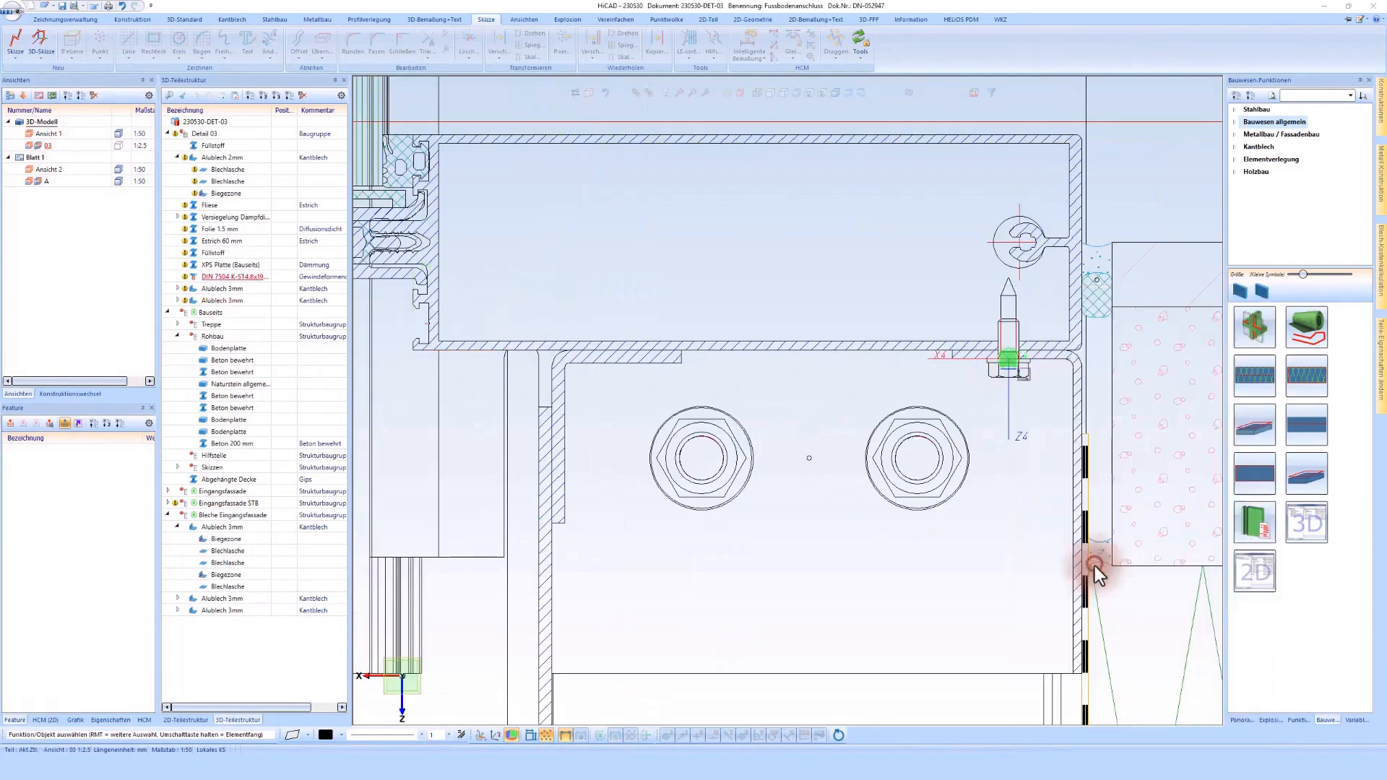
{"action": "left_click", "coordinate": [1172, 670]}
{"action": "left_click", "coordinate": [1009, 360]}
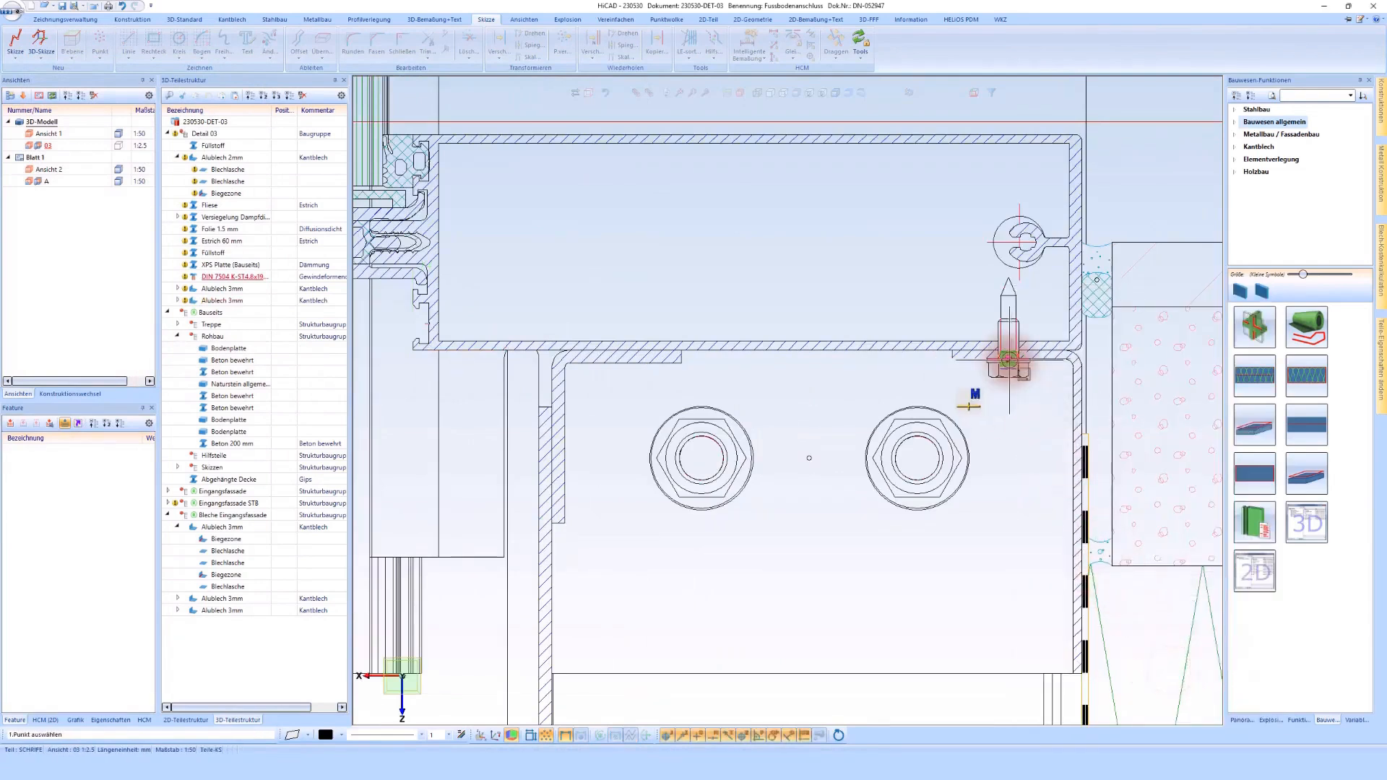
{"action": "left_click", "coordinate": [608, 361]}
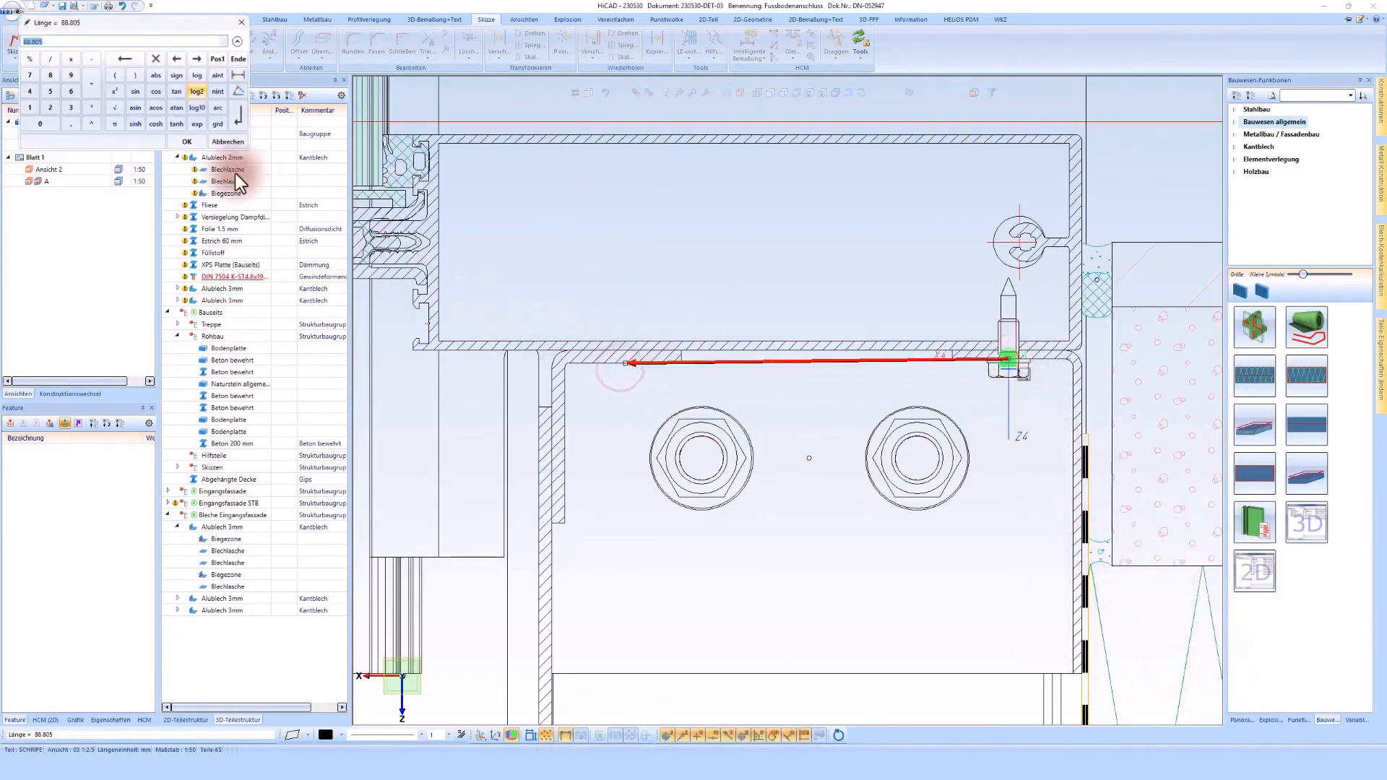
{"action": "left_click", "coordinate": [185, 142]}
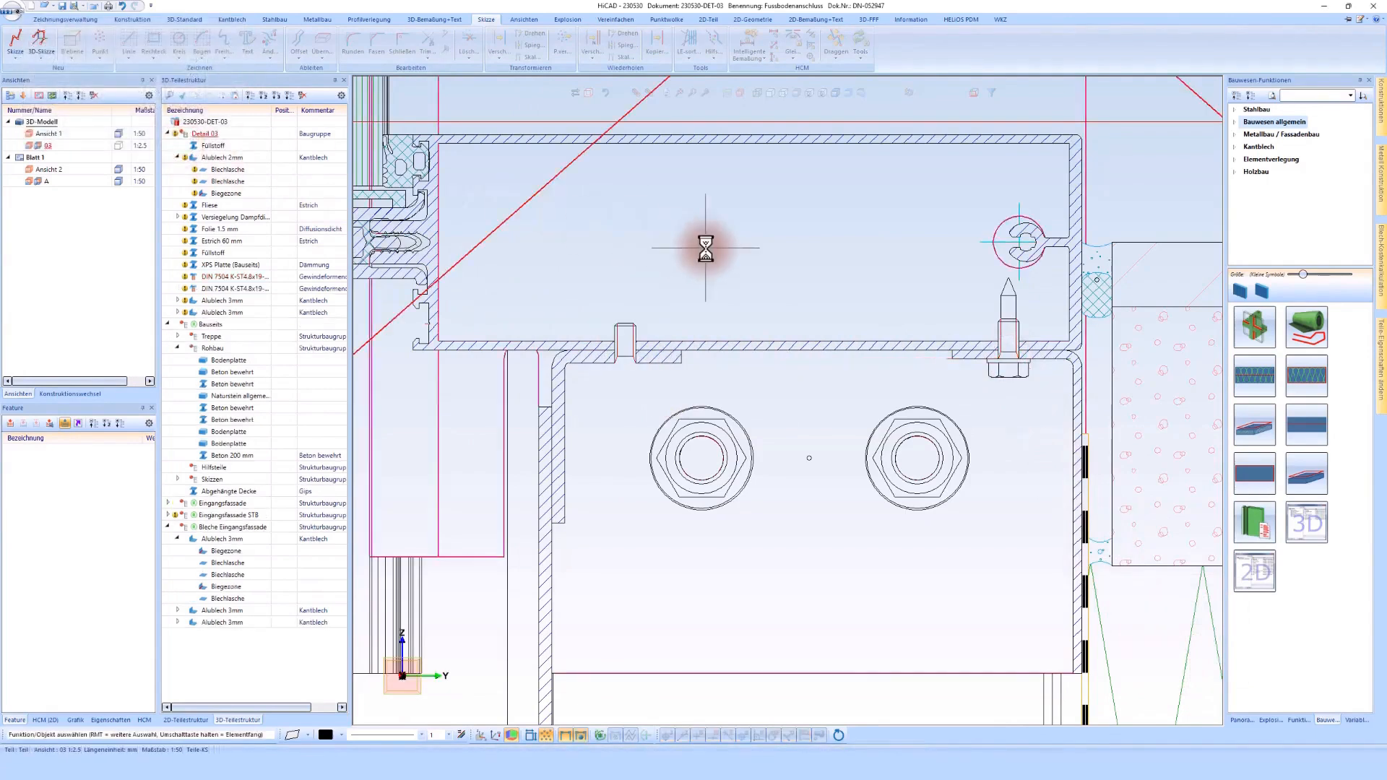
{"action": "scroll", "coordinate": [706, 249], "scroll_direction": "down", "scroll_amount": 1}
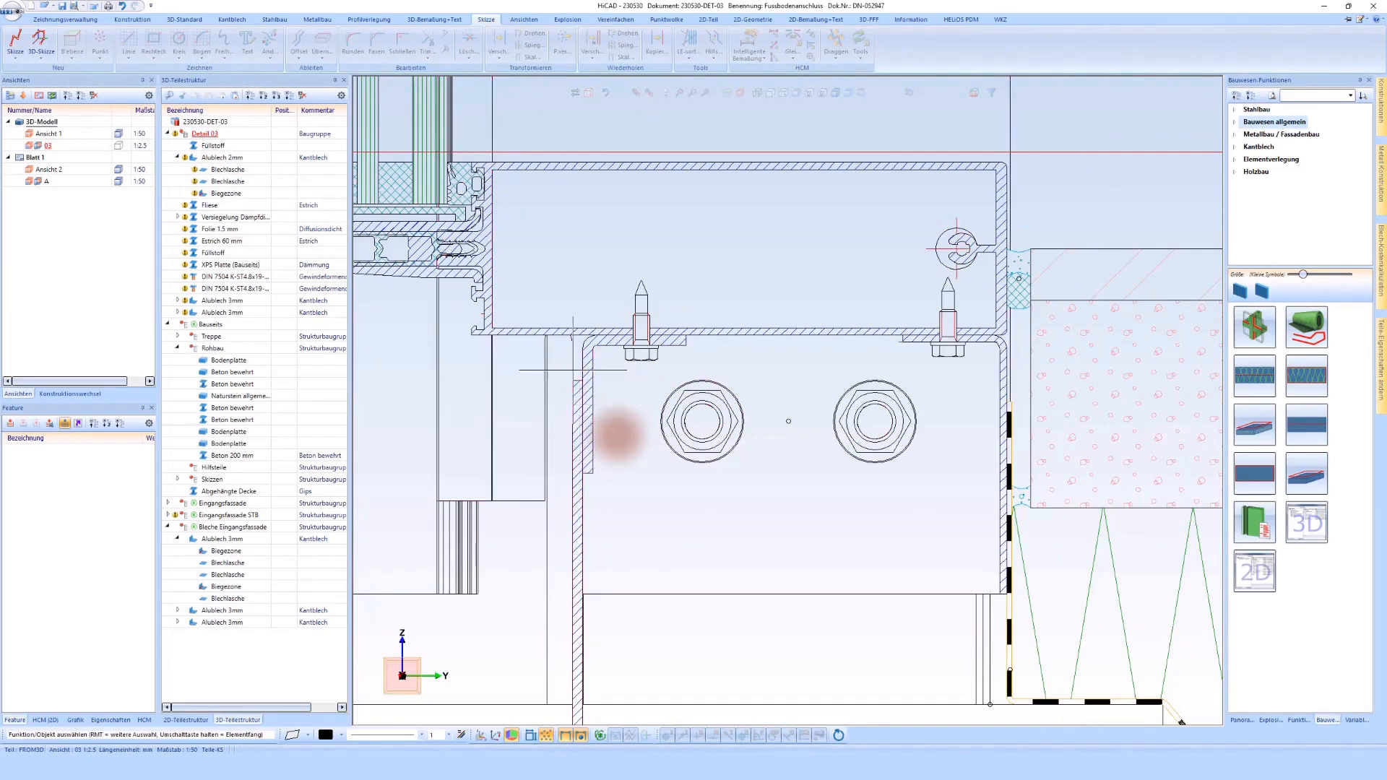
Step: Start inserting a screw assigned to the assembly as workshop mounting, with its work plane on the tall vertical sheet's outer face
{"action": "left_click", "coordinate": [185, 20]}
{"action": "left_click", "coordinate": [218, 36]}
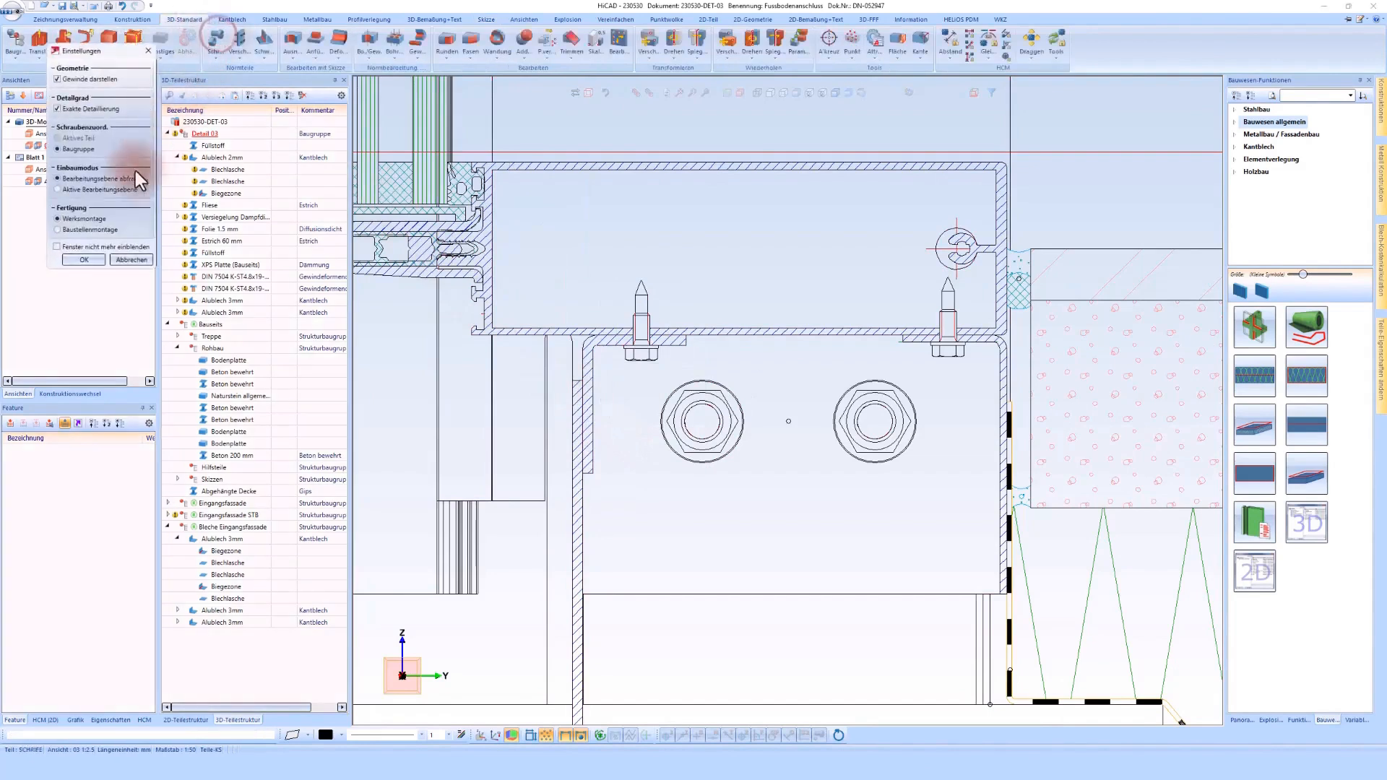
{"action": "left_click", "coordinate": [81, 257]}
{"action": "right_click", "coordinate": [565, 267]}
{"action": "left_click", "coordinate": [616, 307]}
{"action": "scroll", "coordinate": [576, 401], "scroll_direction": "down", "scroll_amount": 2}
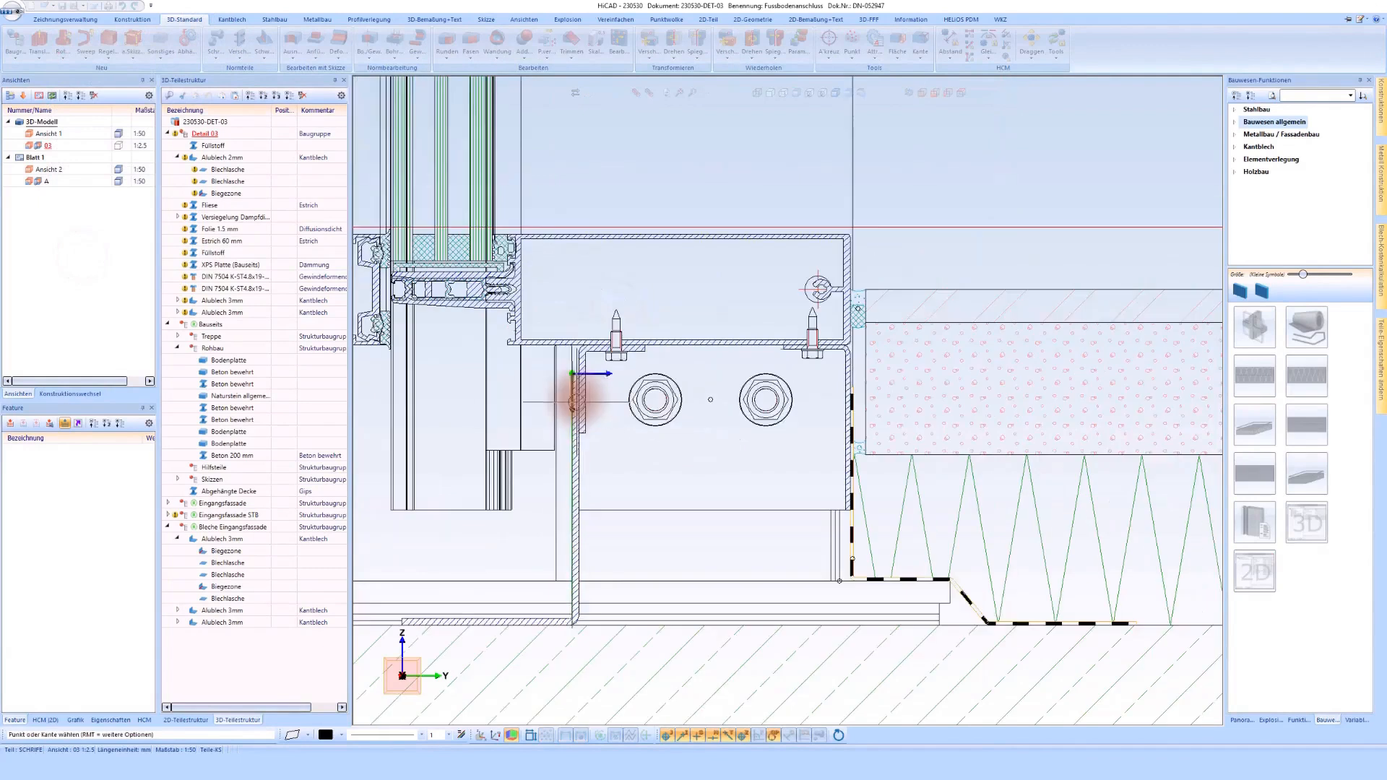
{"action": "scroll", "coordinate": [574, 589], "scroll_direction": "up", "scroll_amount": 2}
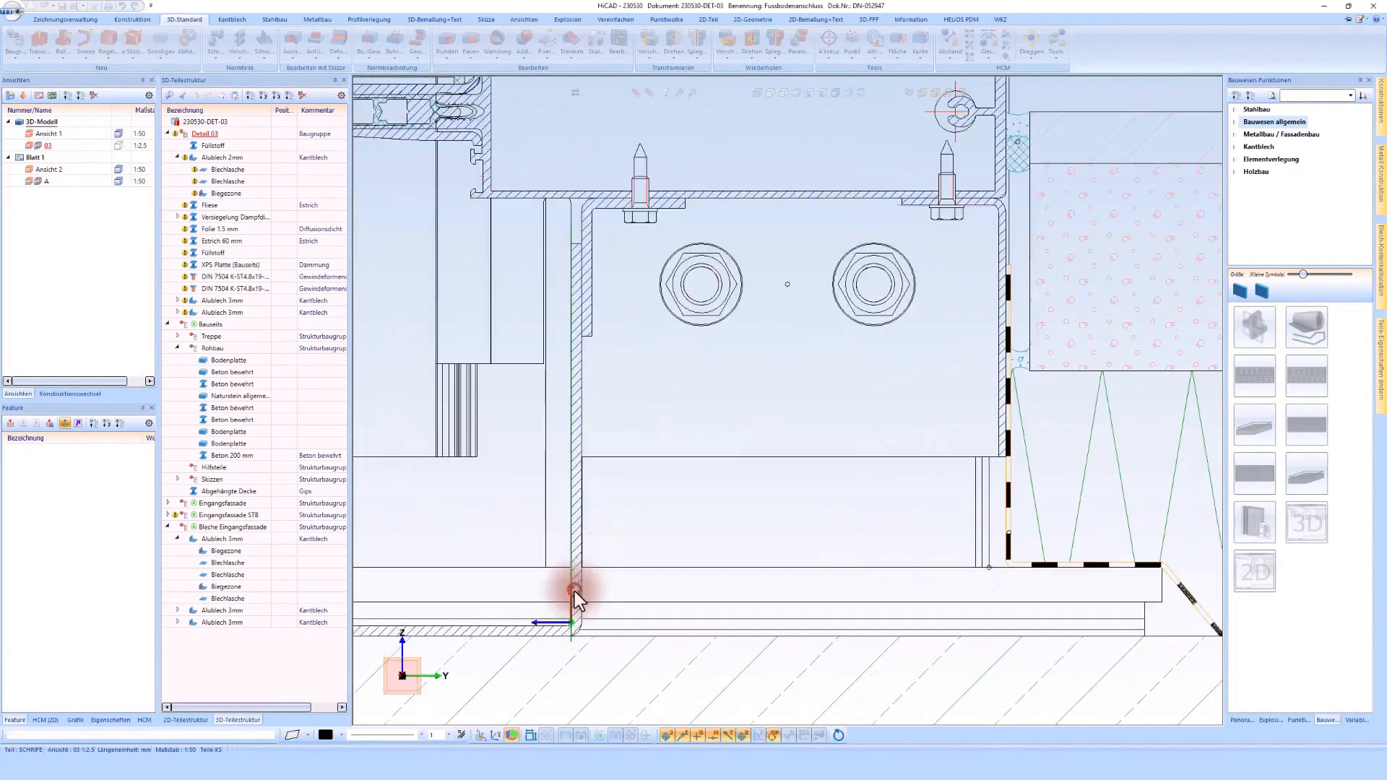
{"action": "left_click", "coordinate": [574, 591]}
Step: Choose the thread-forming screw DIN 7504 N in size ST4.2 with 19 mm length and material A2
{"action": "left_click", "coordinate": [305, 150]}
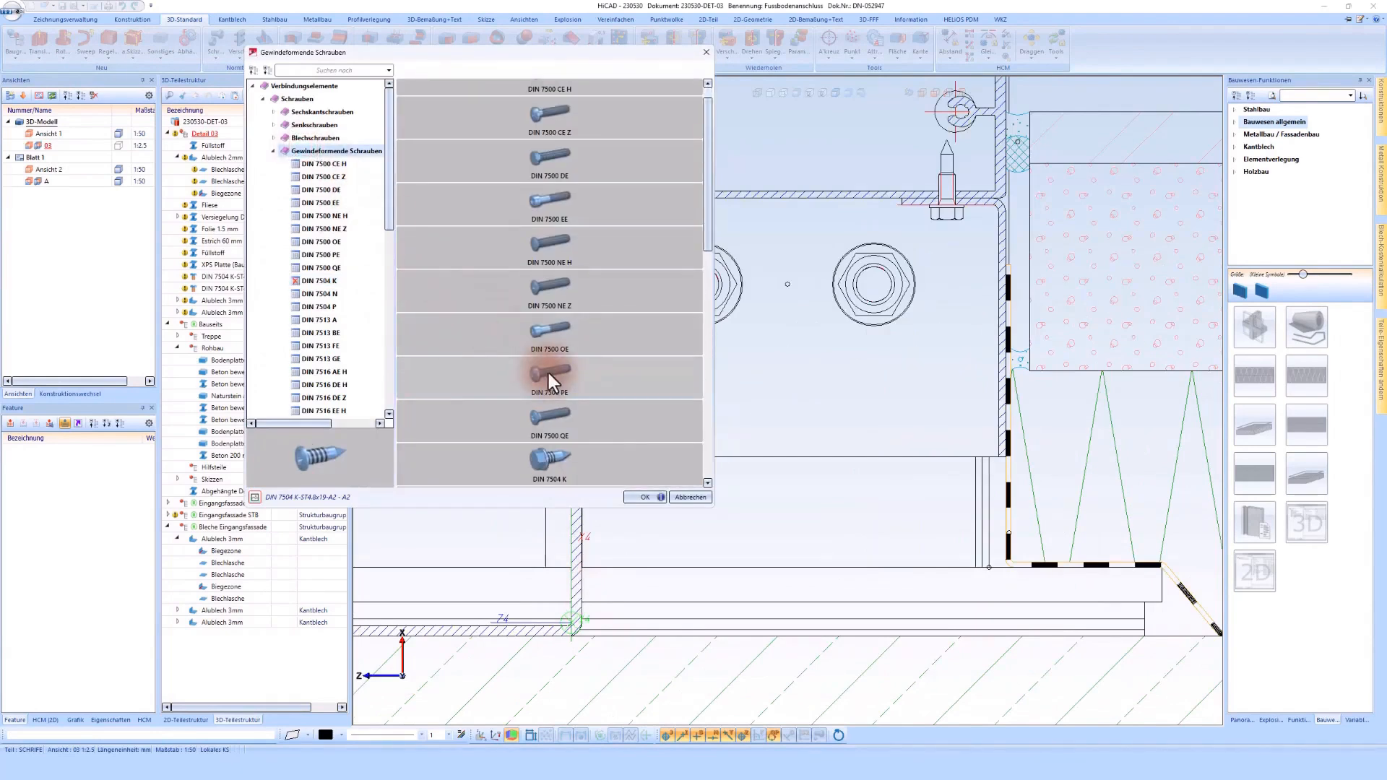
{"action": "double_click", "coordinate": [548, 377]}
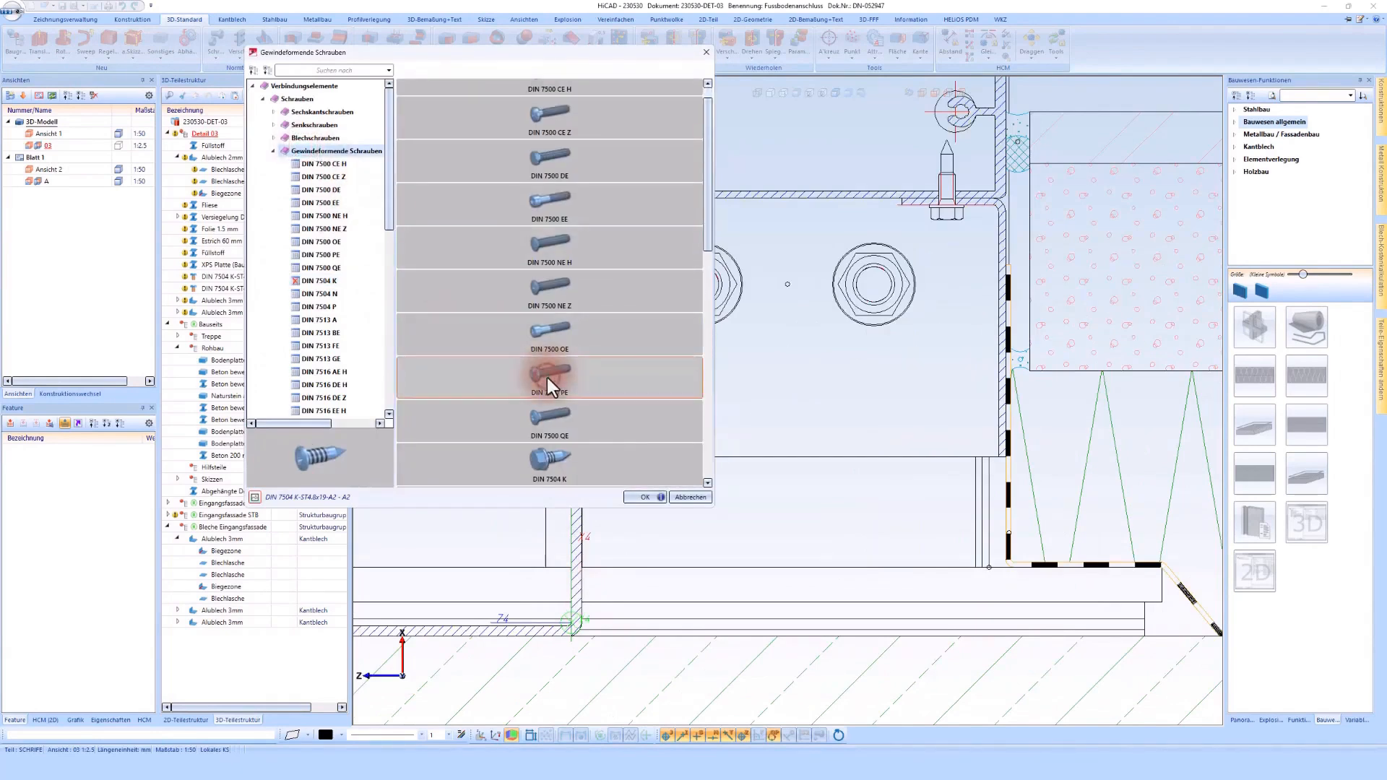
{"action": "left_click", "coordinate": [310, 157]}
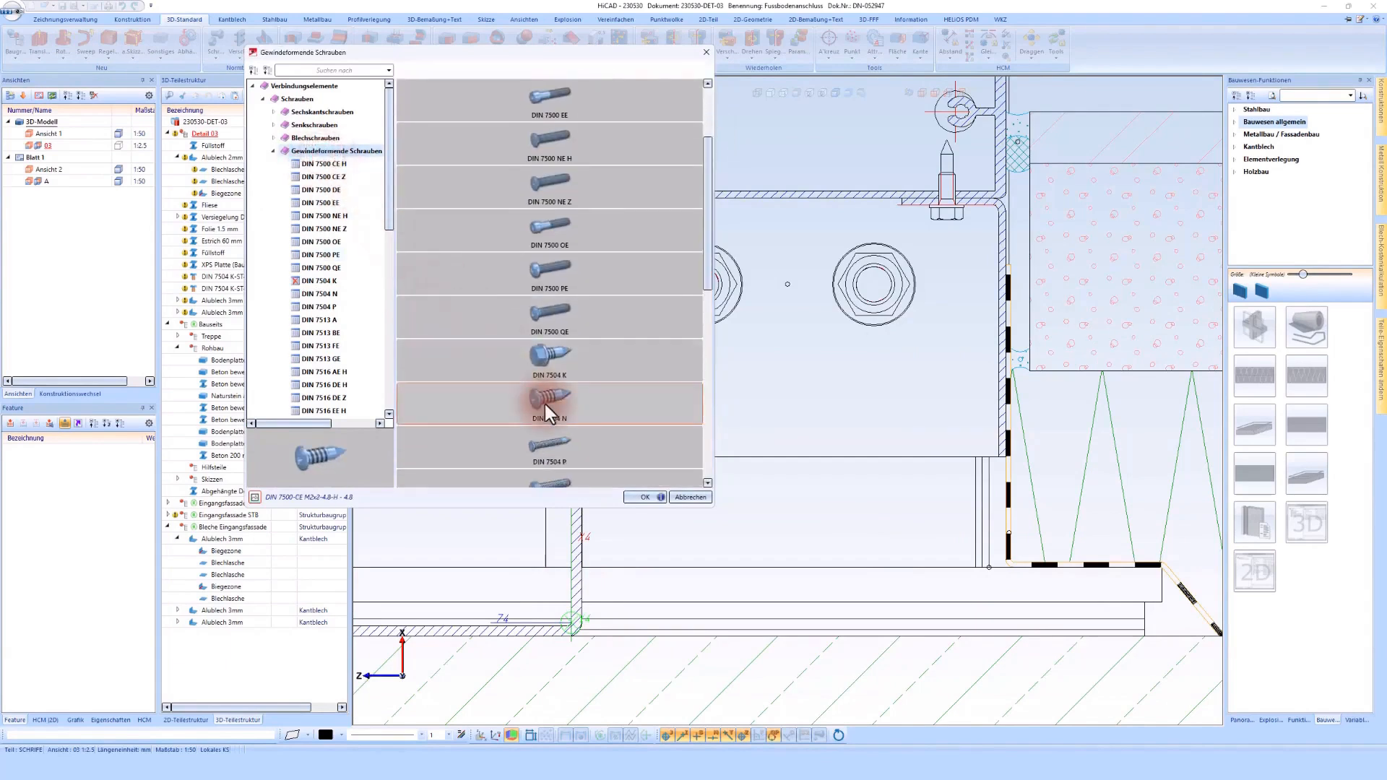
{"action": "double_click", "coordinate": [545, 405]}
{"action": "left_click", "coordinate": [422, 206]}
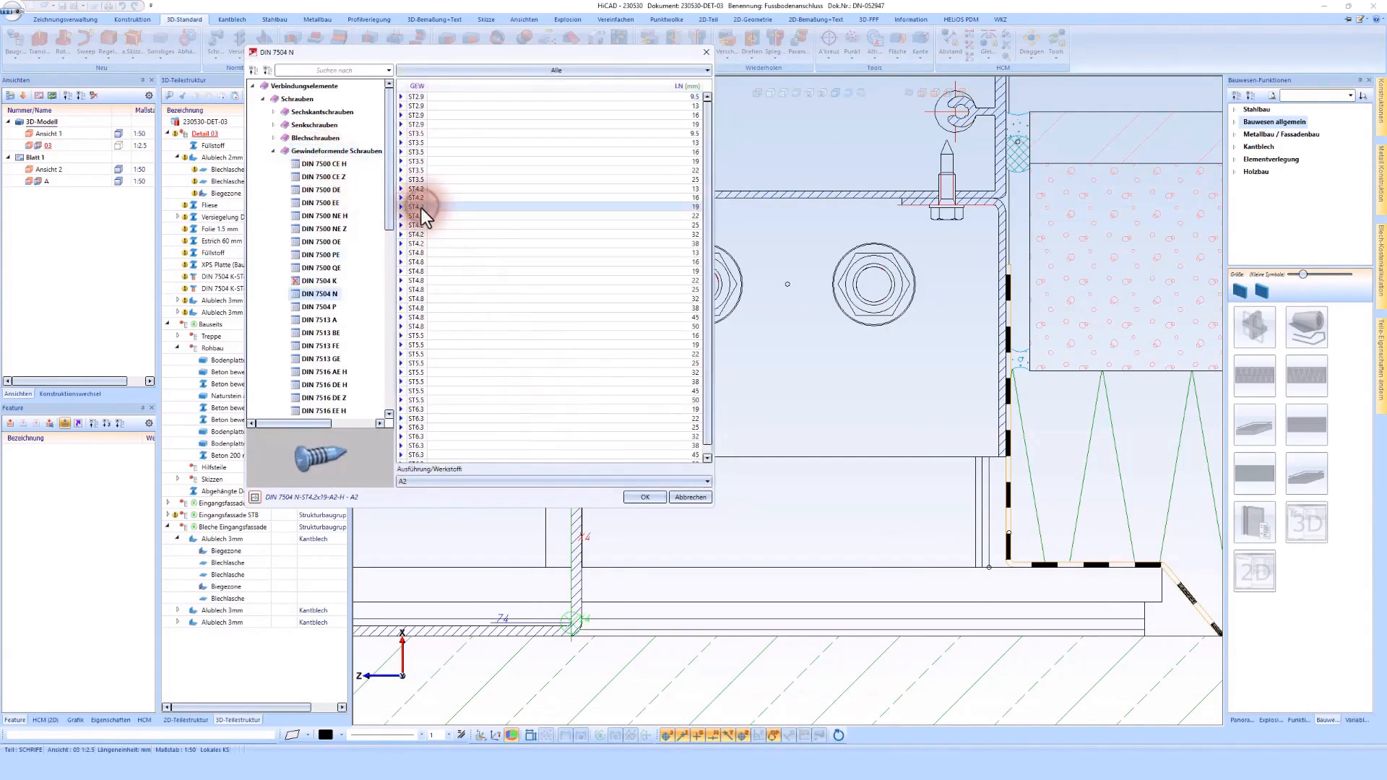
{"action": "double_click", "coordinate": [422, 208]}
Step: Place the screw on the vertical sheet's outer face at a distance from its upper edge, passing through both sheets
{"action": "scroll", "coordinate": [549, 271], "scroll_direction": "up", "scroll_amount": 5}
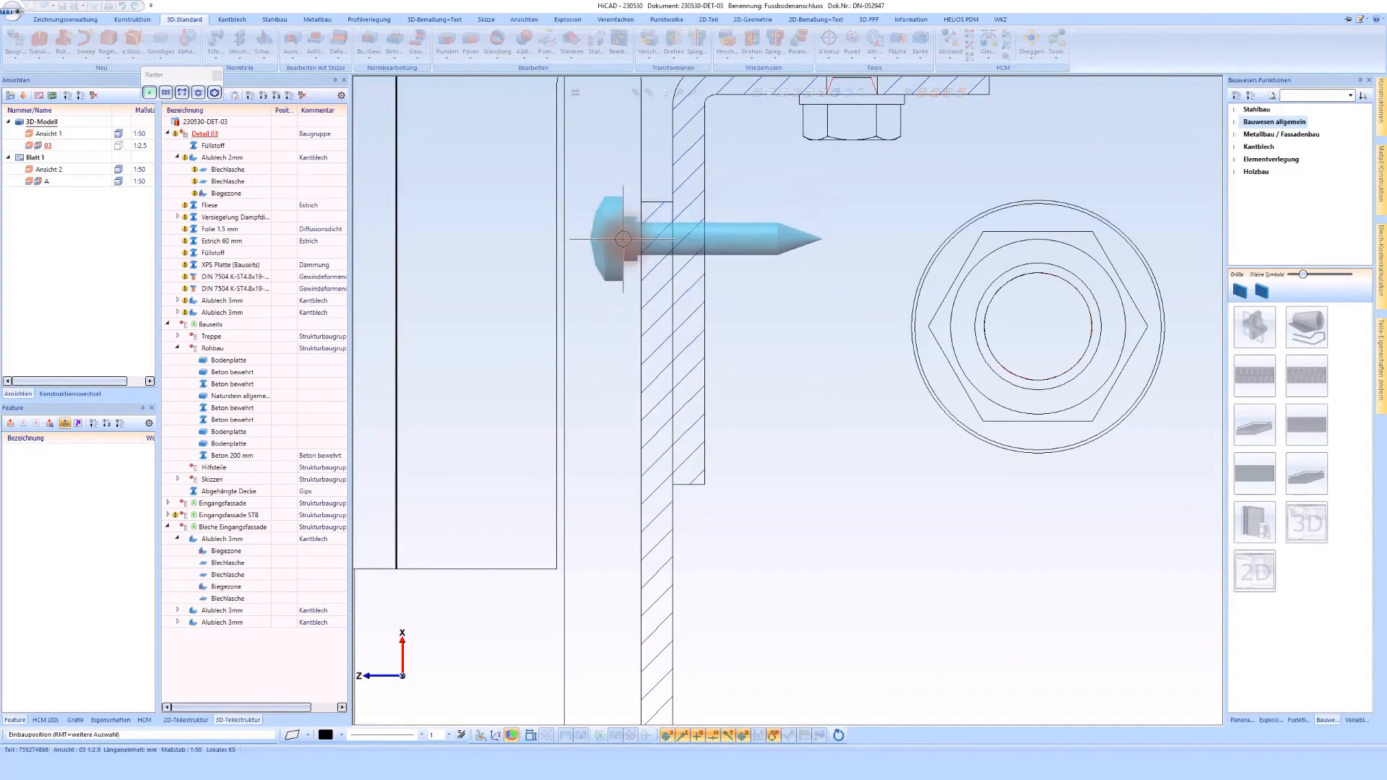
{"action": "left_click", "coordinate": [623, 239]}
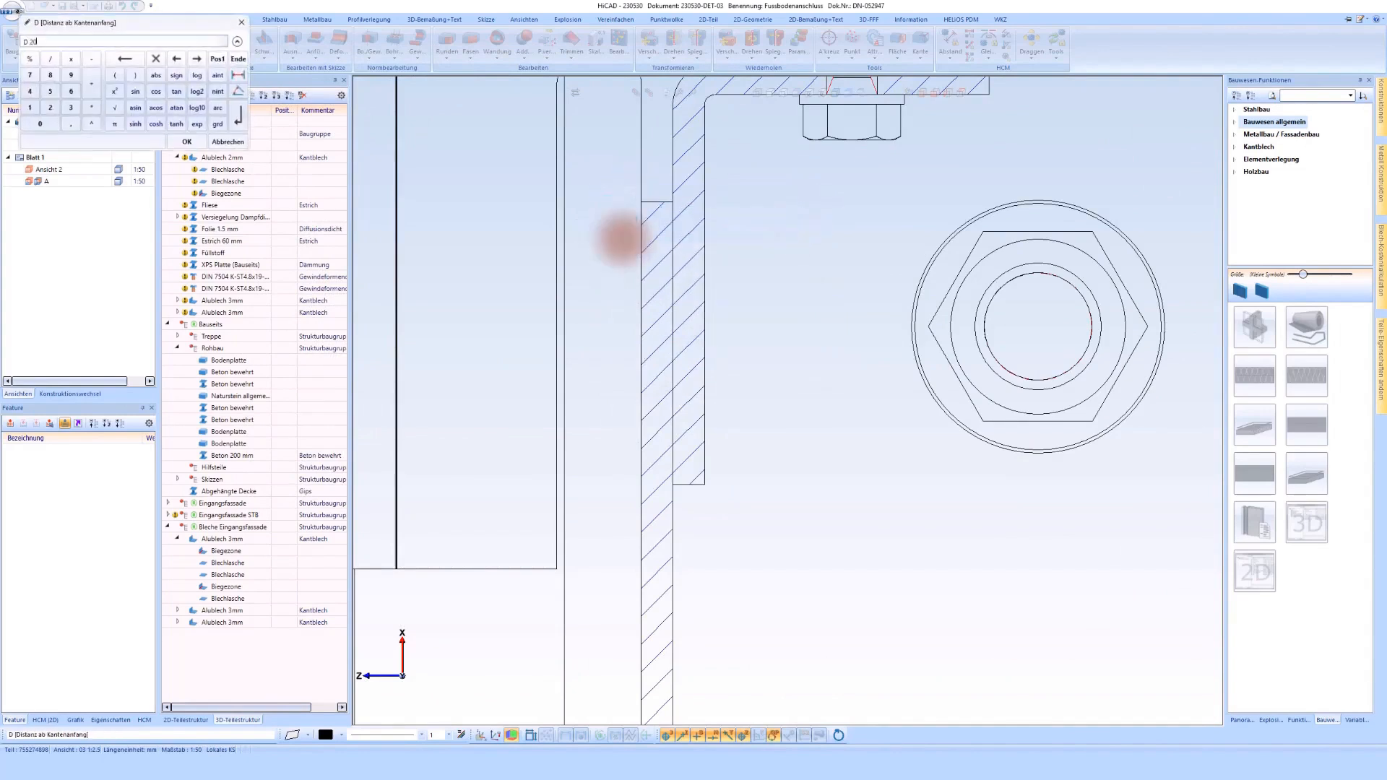
{"action": "key", "text": "Return"}
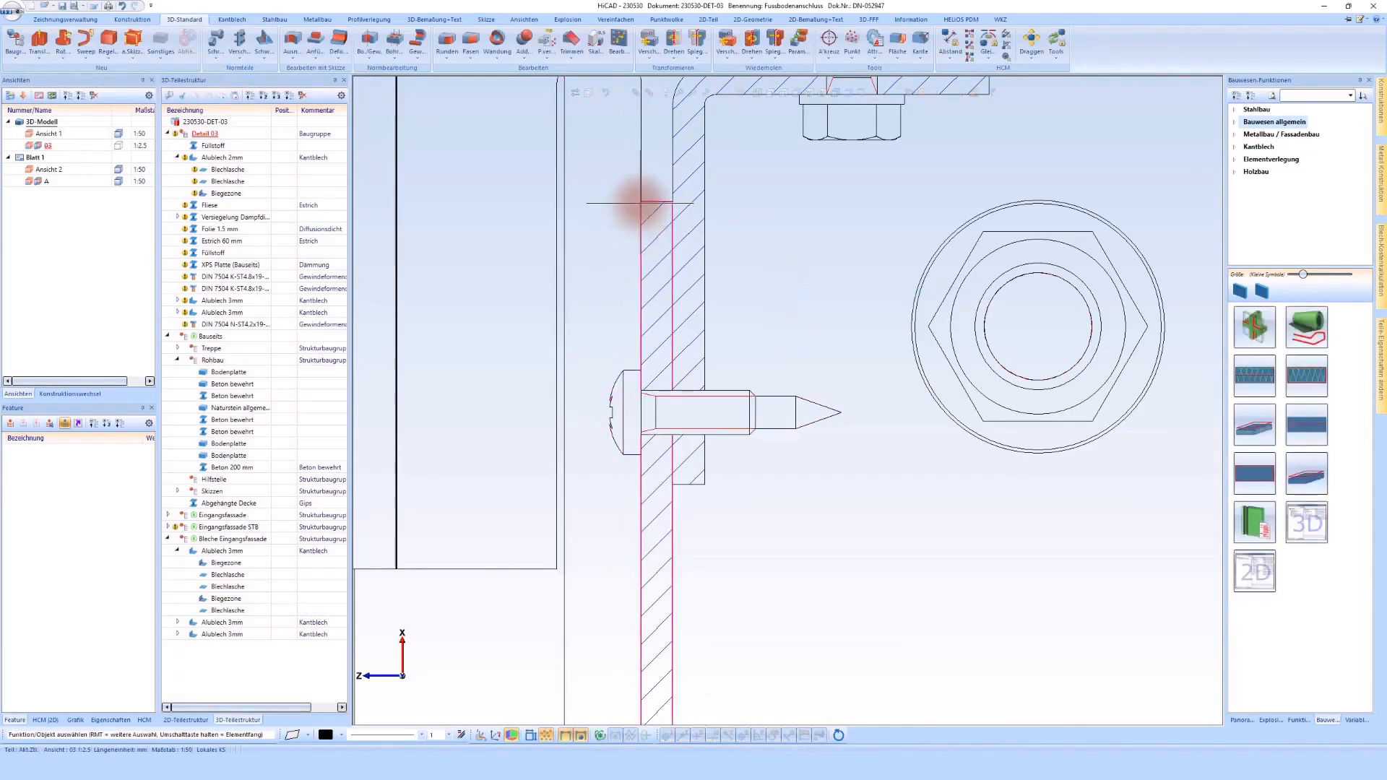
Step: Move the placed DIN 7504 N screw upward along the vertical sheet's outer edge
{"action": "right_click", "coordinate": [621, 415]}
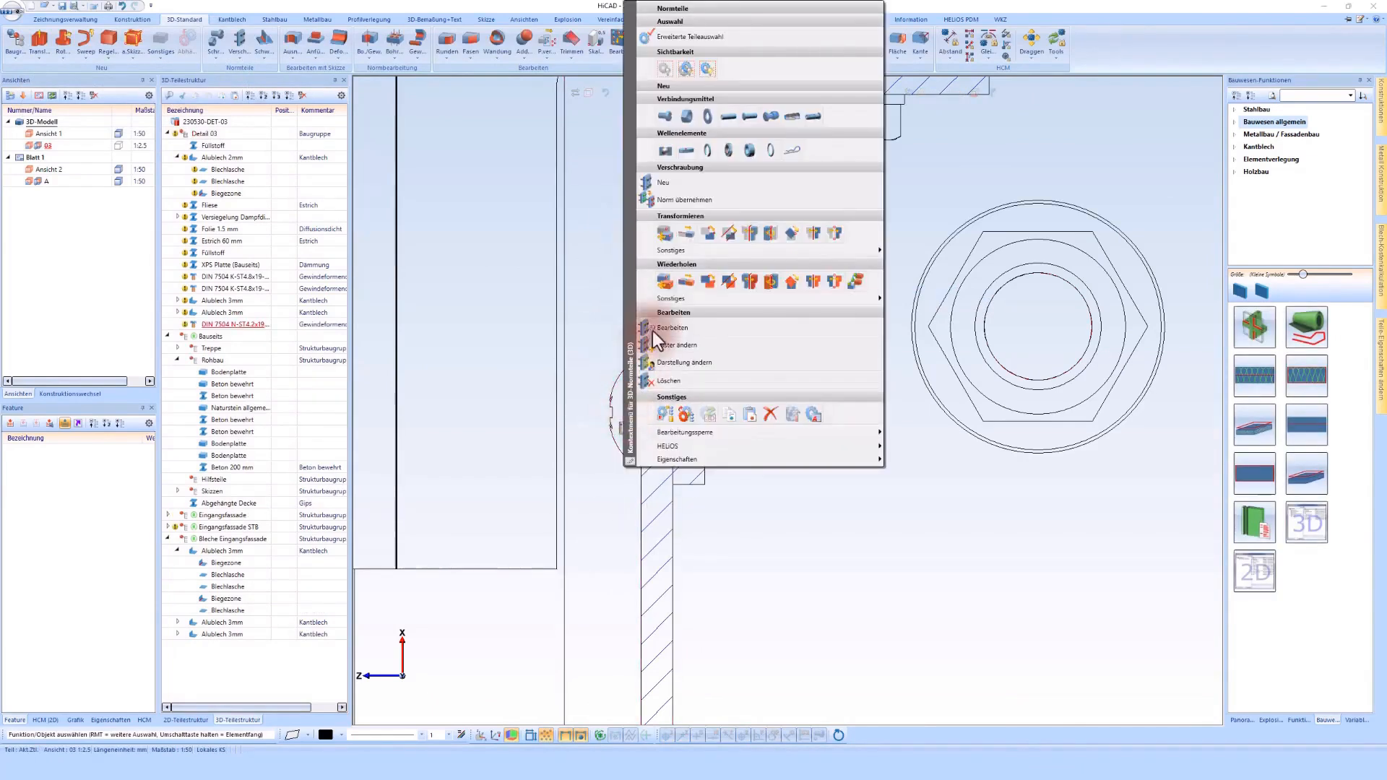
{"action": "left_click", "coordinate": [685, 239]}
{"action": "left_click", "coordinate": [672, 251]}
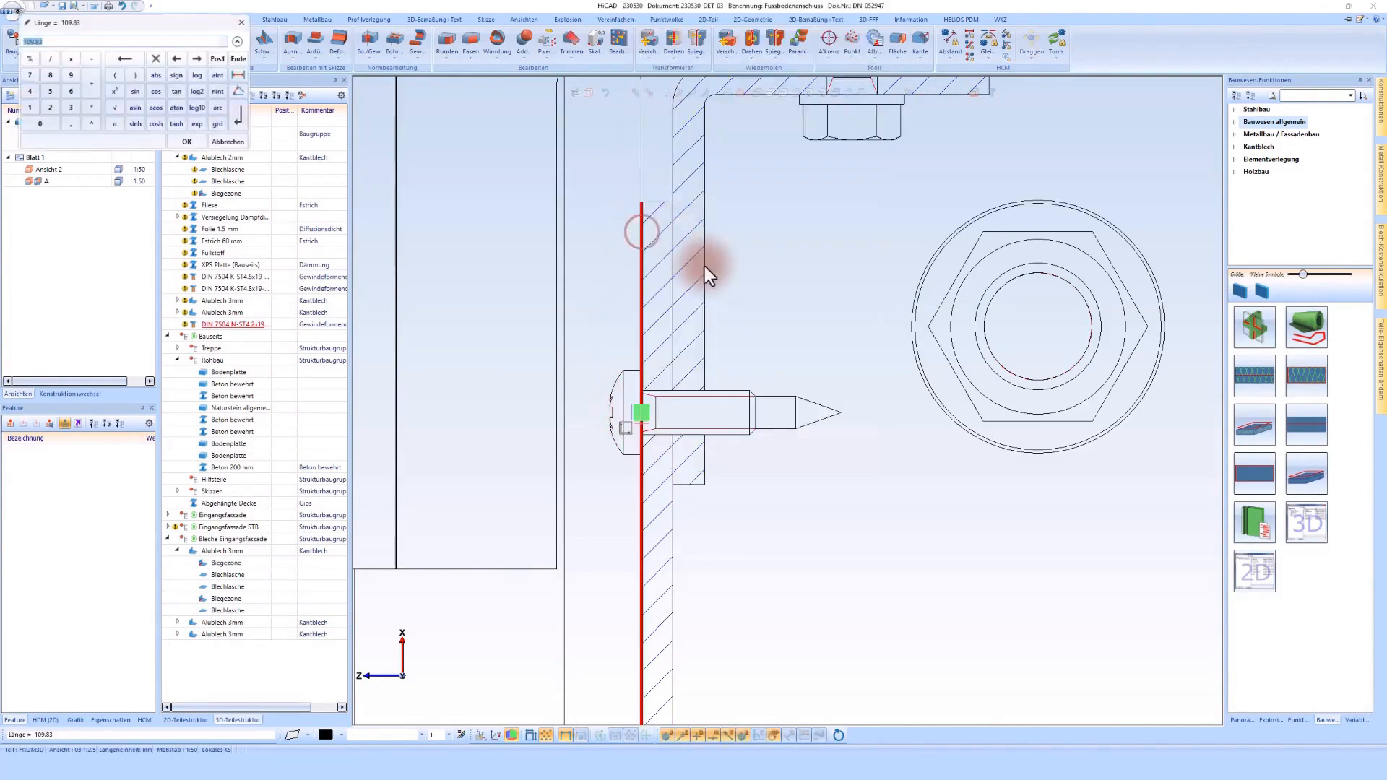
{"action": "key", "text": "Return"}
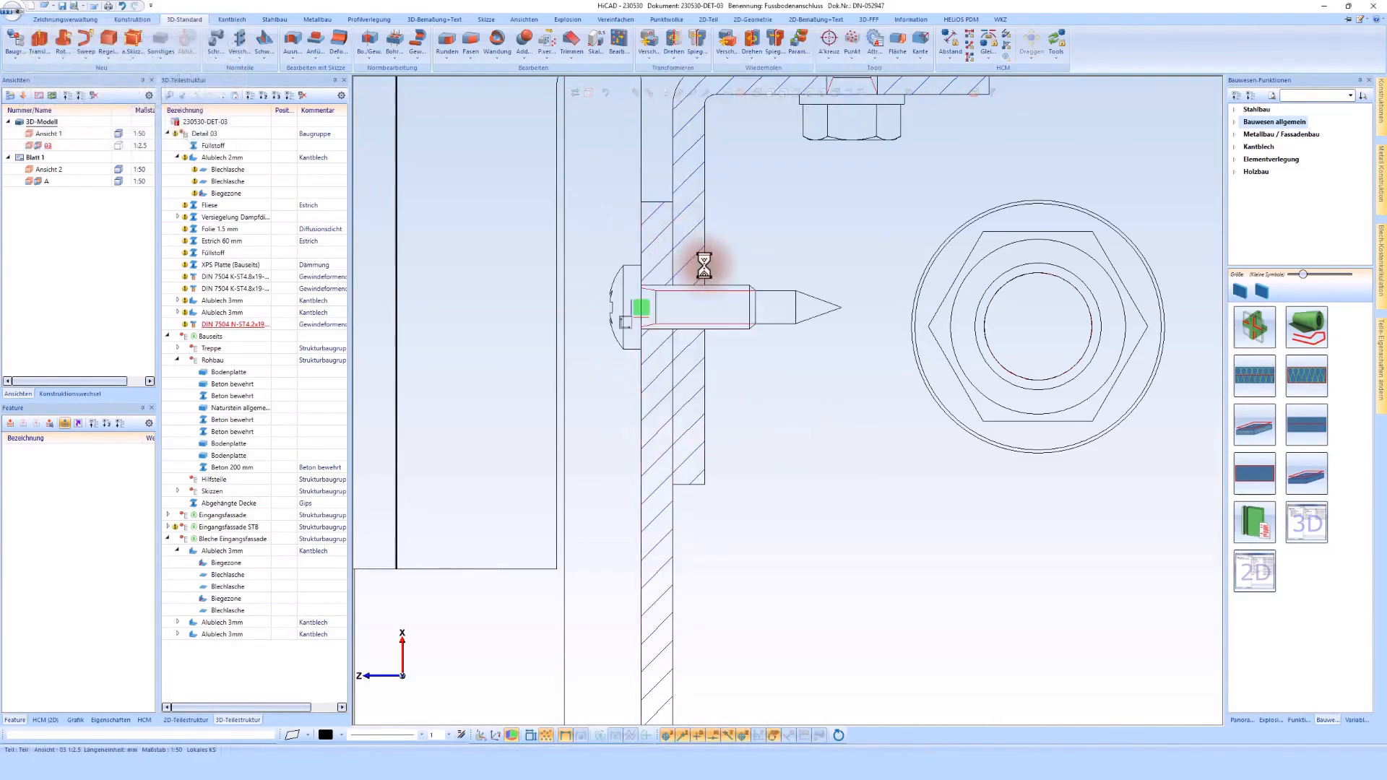
{"action": "scroll", "coordinate": [707, 243], "scroll_direction": "up", "scroll_amount": 1}
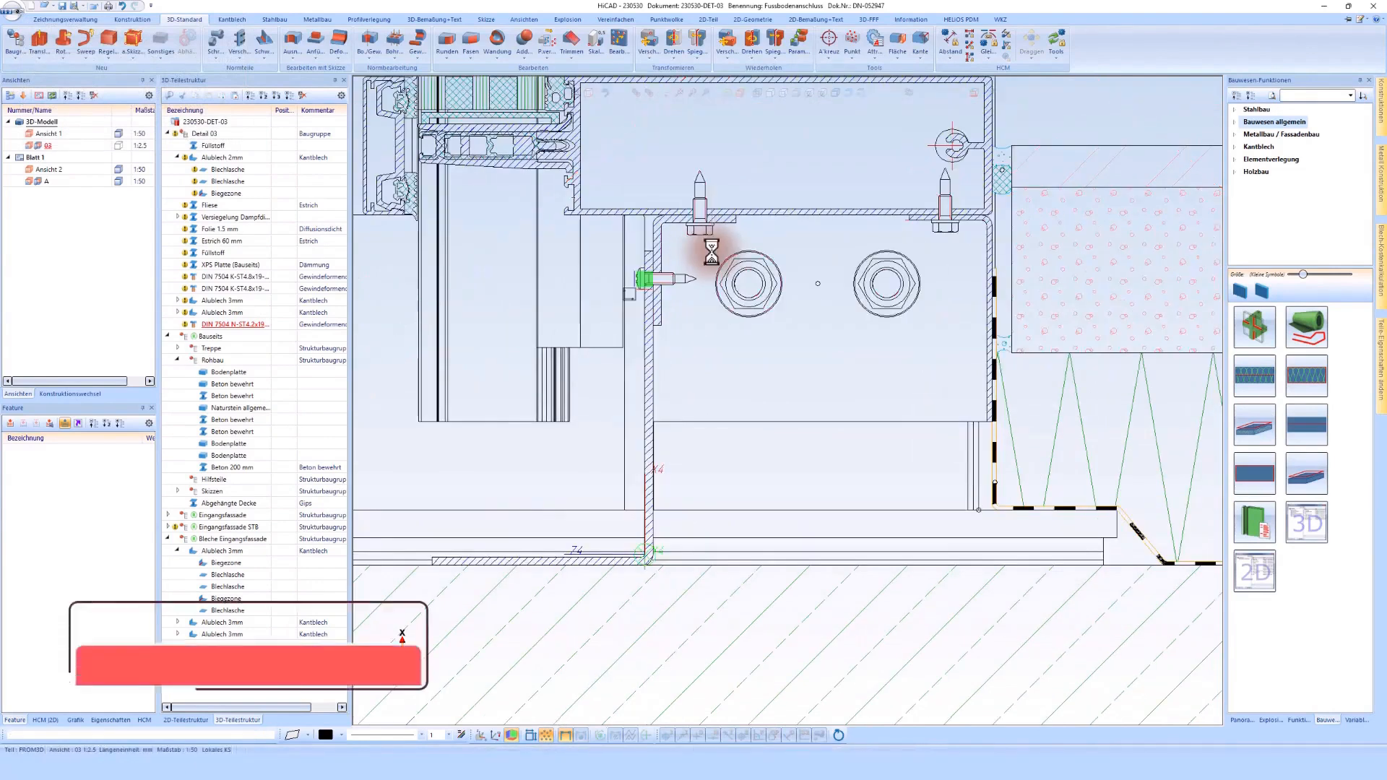
Step: Start a foil and draw its line from below the hollow profile down to the sheet, around the screw head and back to the sheet
{"action": "scroll", "coordinate": [712, 249], "scroll_direction": "up", "scroll_amount": 1}
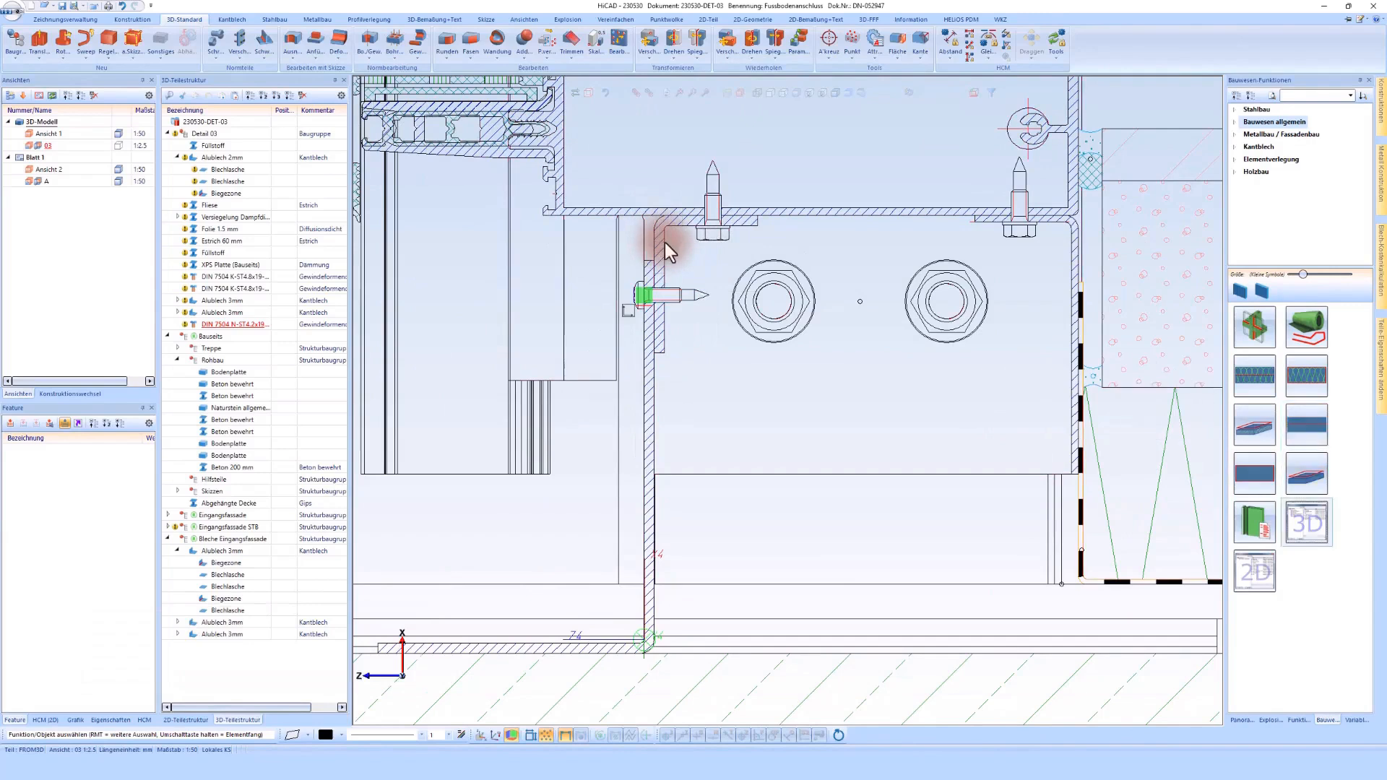
{"action": "left_click", "coordinate": [1307, 340]}
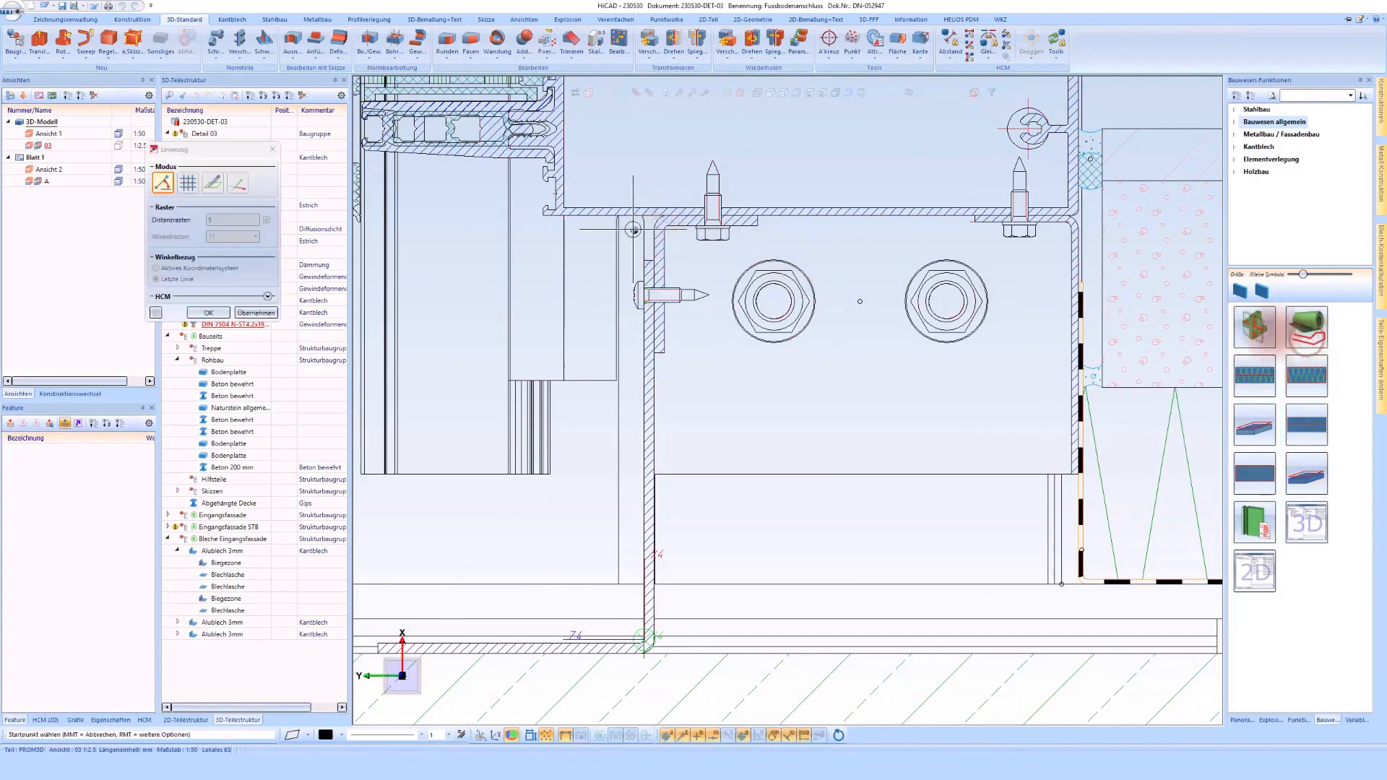
{"action": "scroll", "coordinate": [723, 227], "scroll_direction": "up", "scroll_amount": 5}
{"action": "left_click", "coordinate": [661, 218]}
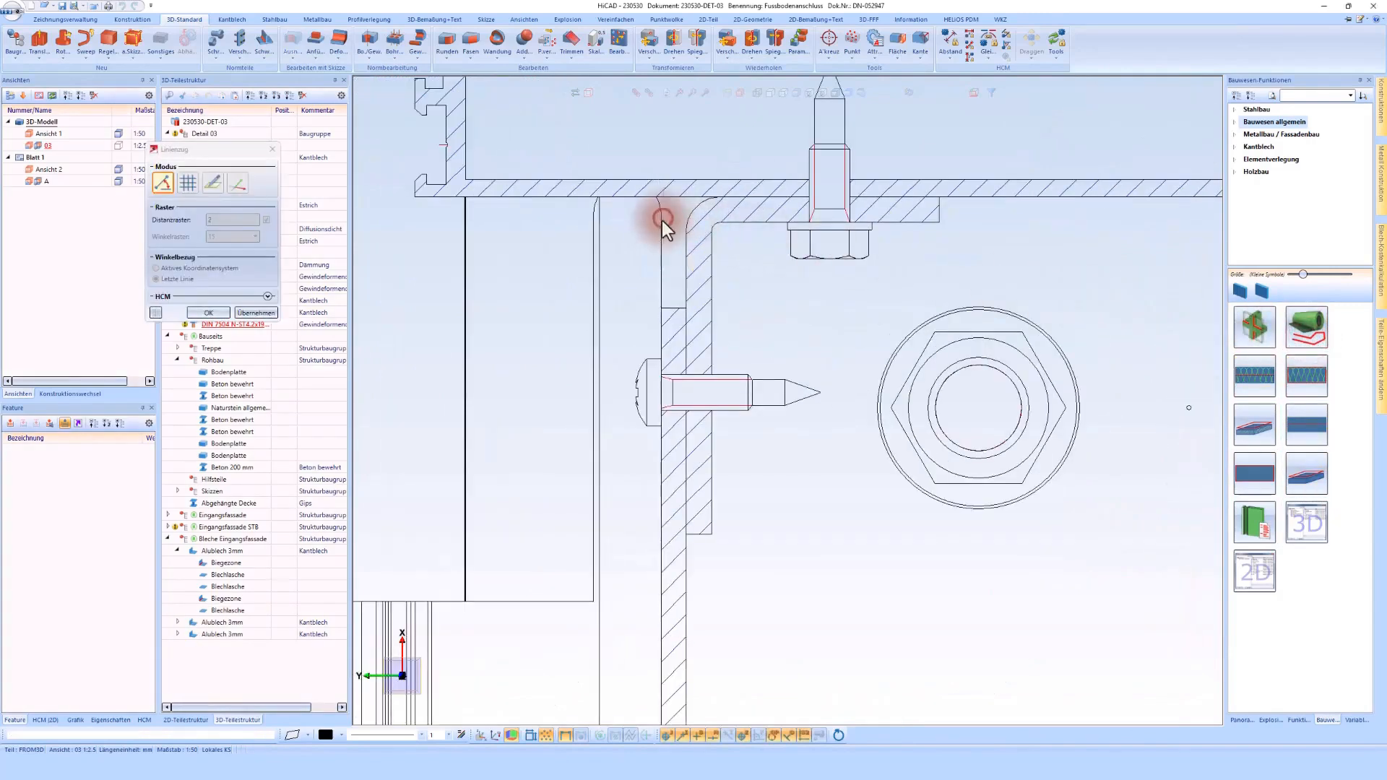
{"action": "left_click", "coordinate": [659, 333]}
{"action": "left_click", "coordinate": [635, 389]}
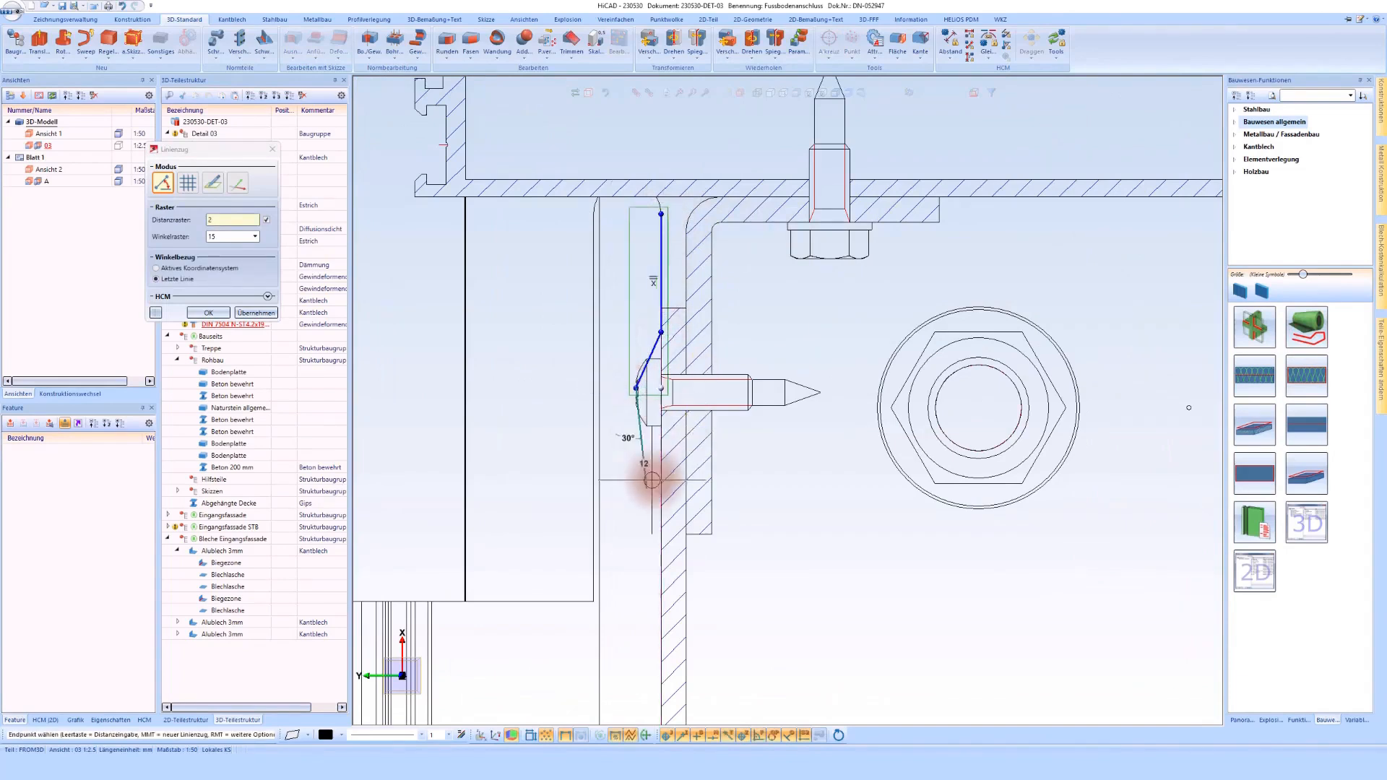
{"action": "left_click", "coordinate": [758, 735]}
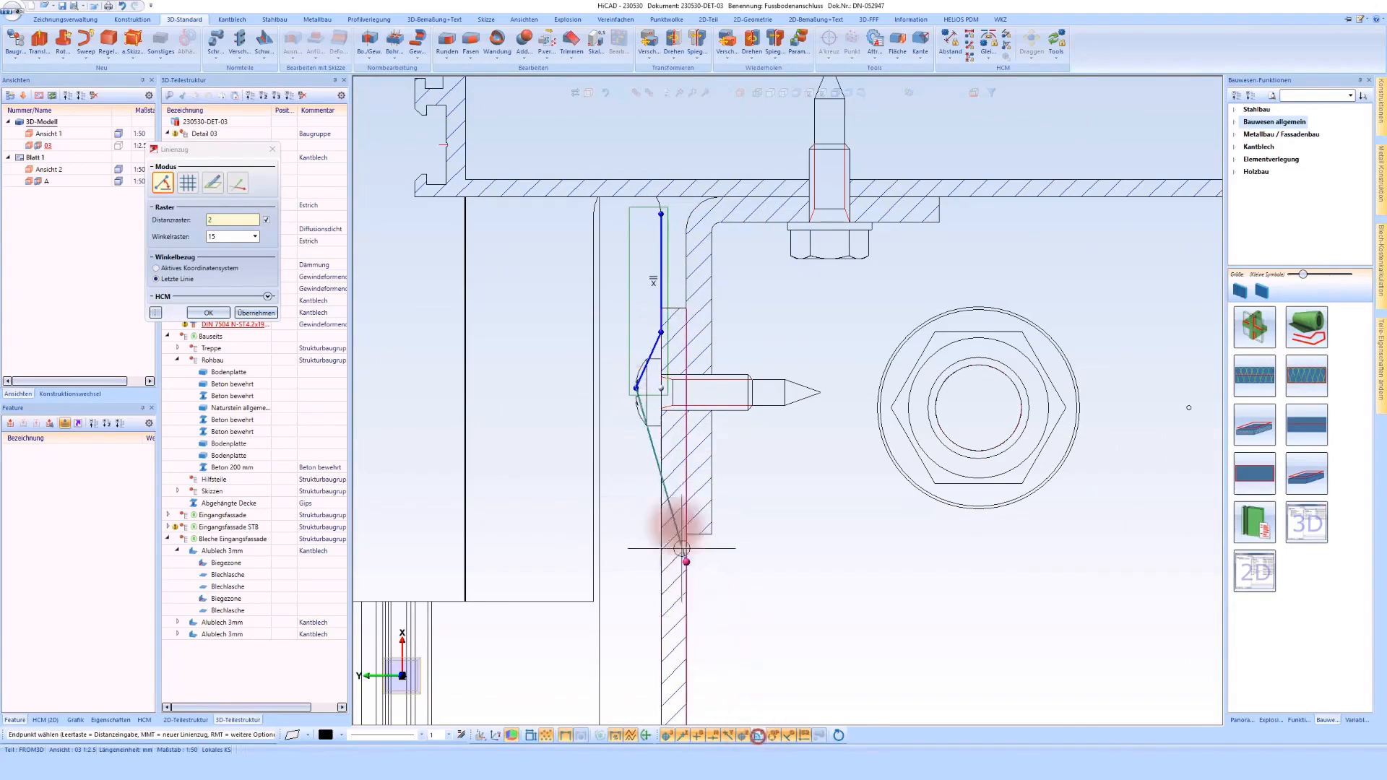
{"action": "left_click", "coordinate": [659, 477]}
Step: Continue the foil line down the vertical sheet to the inner corner and along the bottom leg to its outer end
{"action": "scroll", "coordinate": [657, 477], "scroll_direction": "down", "scroll_amount": 5}
{"action": "scroll", "coordinate": [657, 479], "scroll_direction": "up", "scroll_amount": 4}
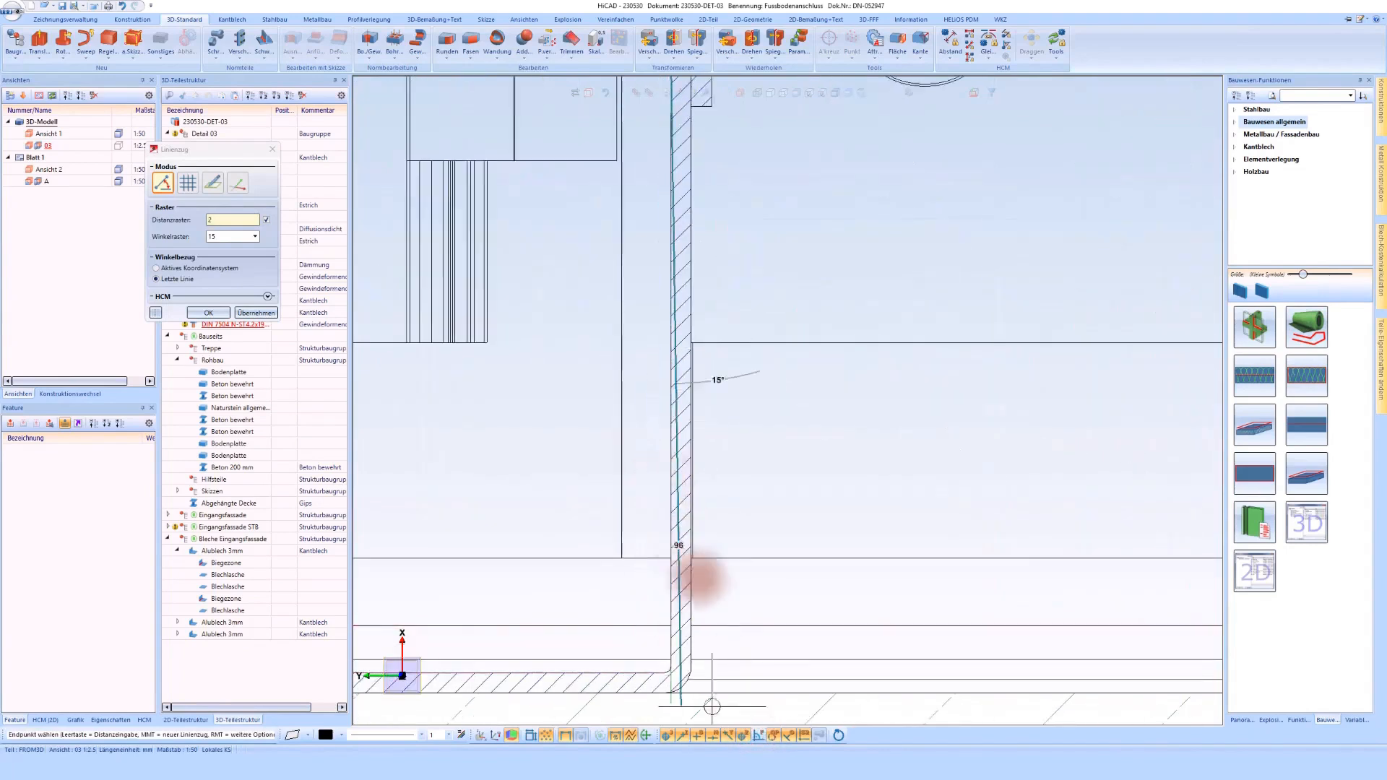
{"action": "left_click", "coordinate": [758, 735]}
{"action": "left_click", "coordinate": [635, 674]}
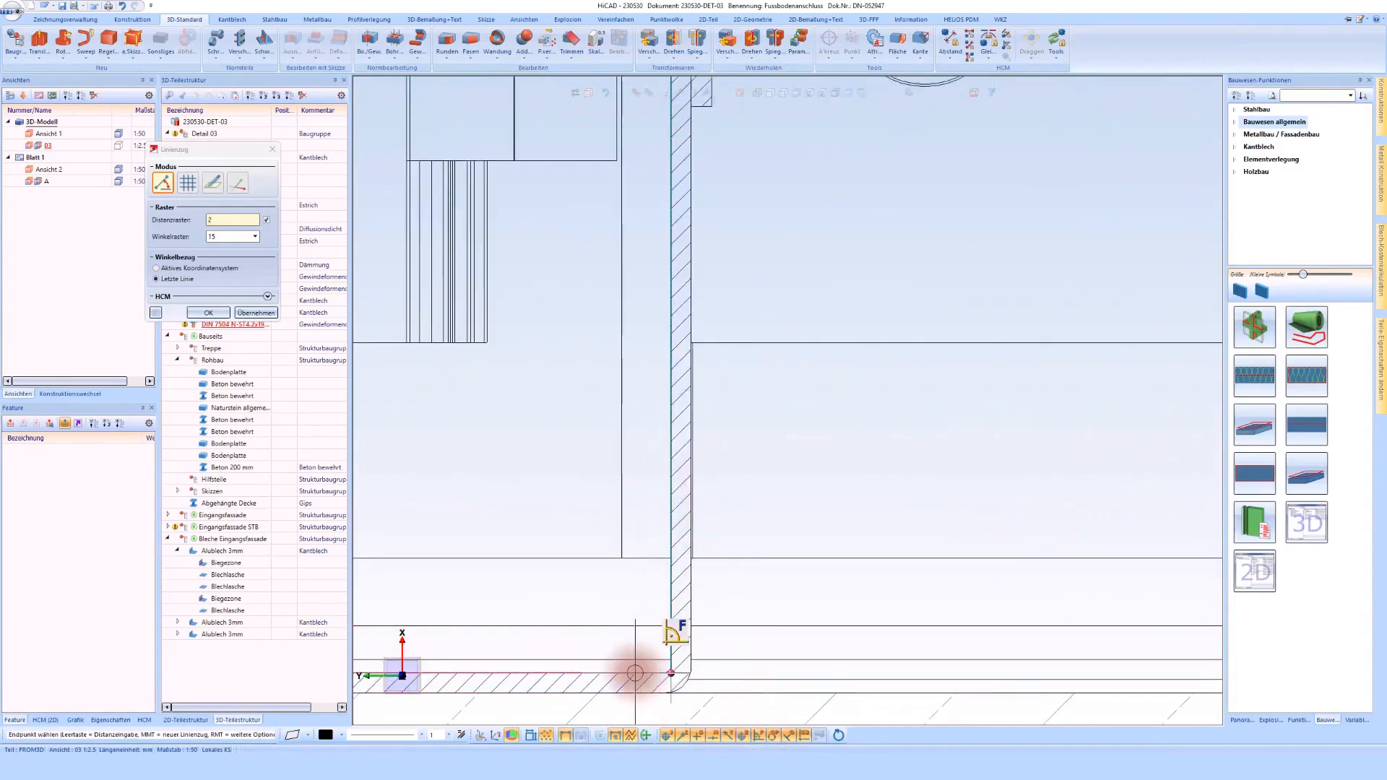
{"action": "scroll", "coordinate": [911, 535], "scroll_direction": "down", "scroll_amount": 4}
{"action": "scroll", "coordinate": [591, 591], "scroll_direction": "up", "scroll_amount": 5}
{"action": "left_click", "coordinate": [622, 589]}
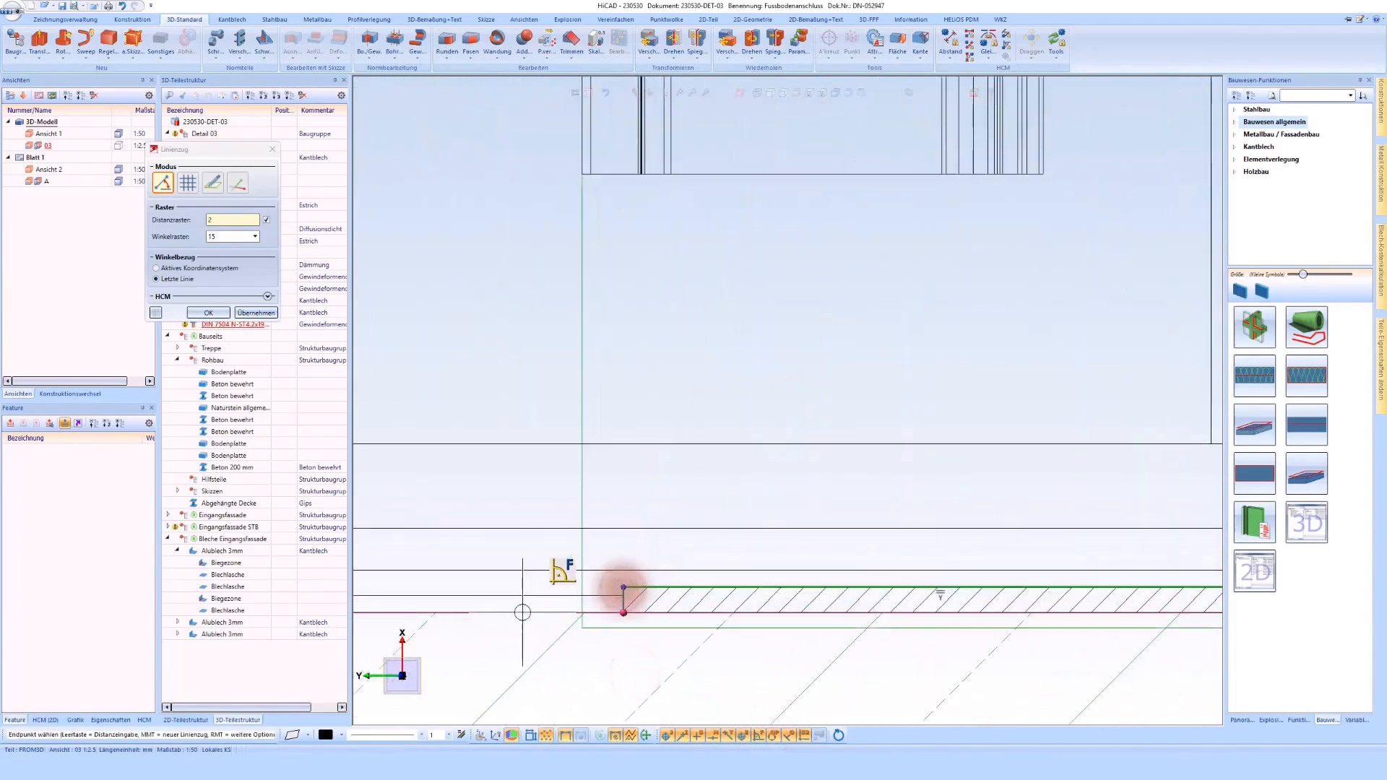
Step: Slope the foil line from the bottom leg's end down to the concrete, extend it outward along the surface and finish it
{"action": "left_click", "coordinate": [758, 736]}
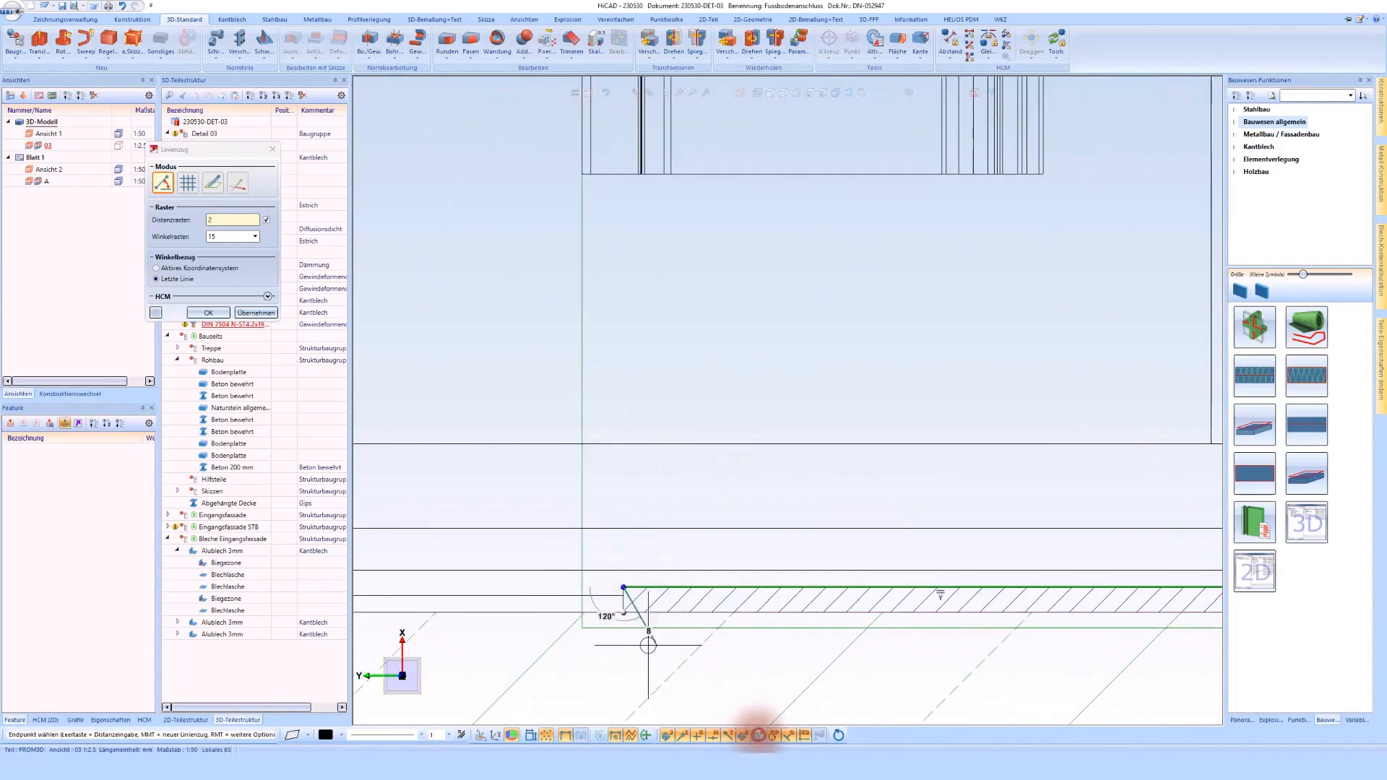
{"action": "left_click", "coordinate": [566, 614]}
{"action": "scroll", "coordinate": [565, 614], "scroll_direction": "down", "scroll_amount": 2}
{"action": "left_click", "coordinate": [483, 601]}
{"action": "middle_click", "coordinate": [709, 453]}
{"action": "middle_click", "coordinate": [710, 452]}
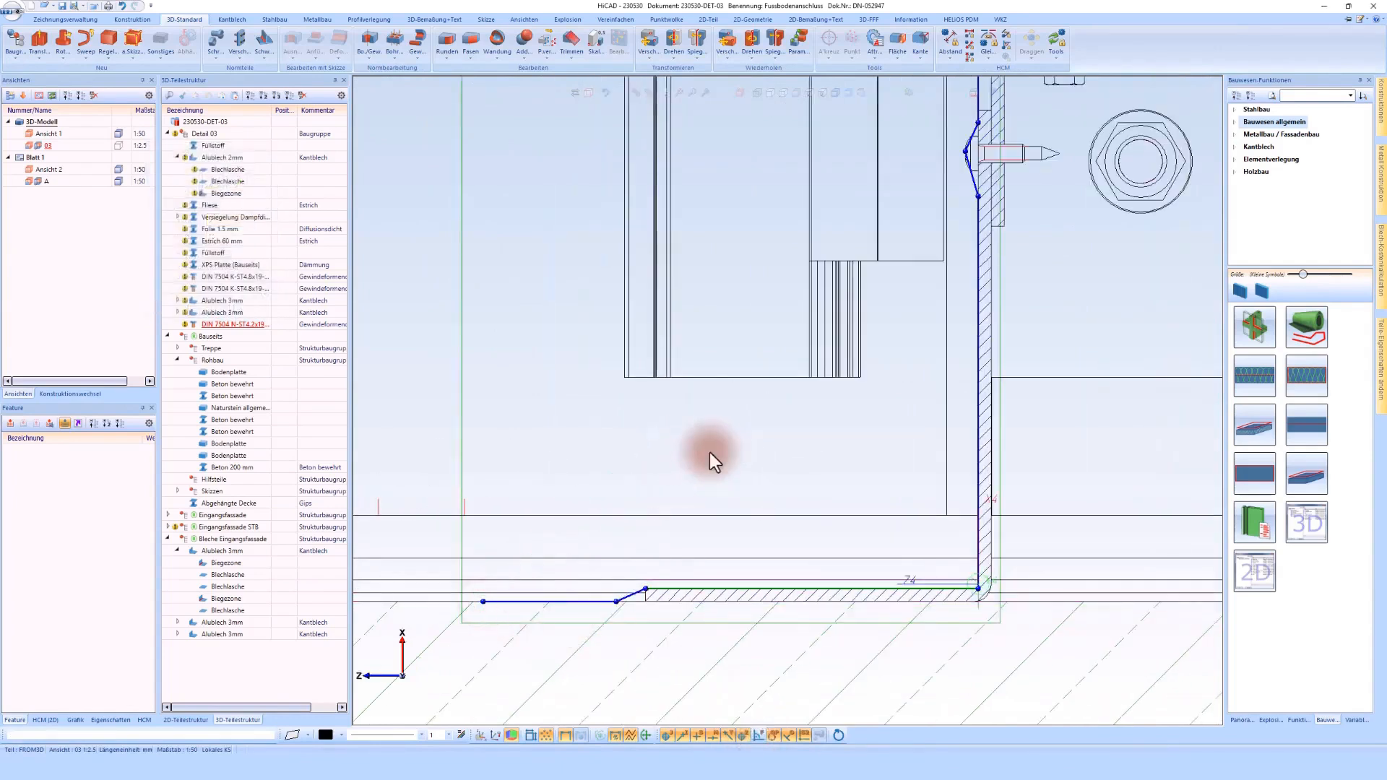
Step: Assign the material Folie Bauseits in Vlies Diffusionsoffen to the foil and set it on the outer side of the line
{"action": "left_click", "coordinate": [217, 114]}
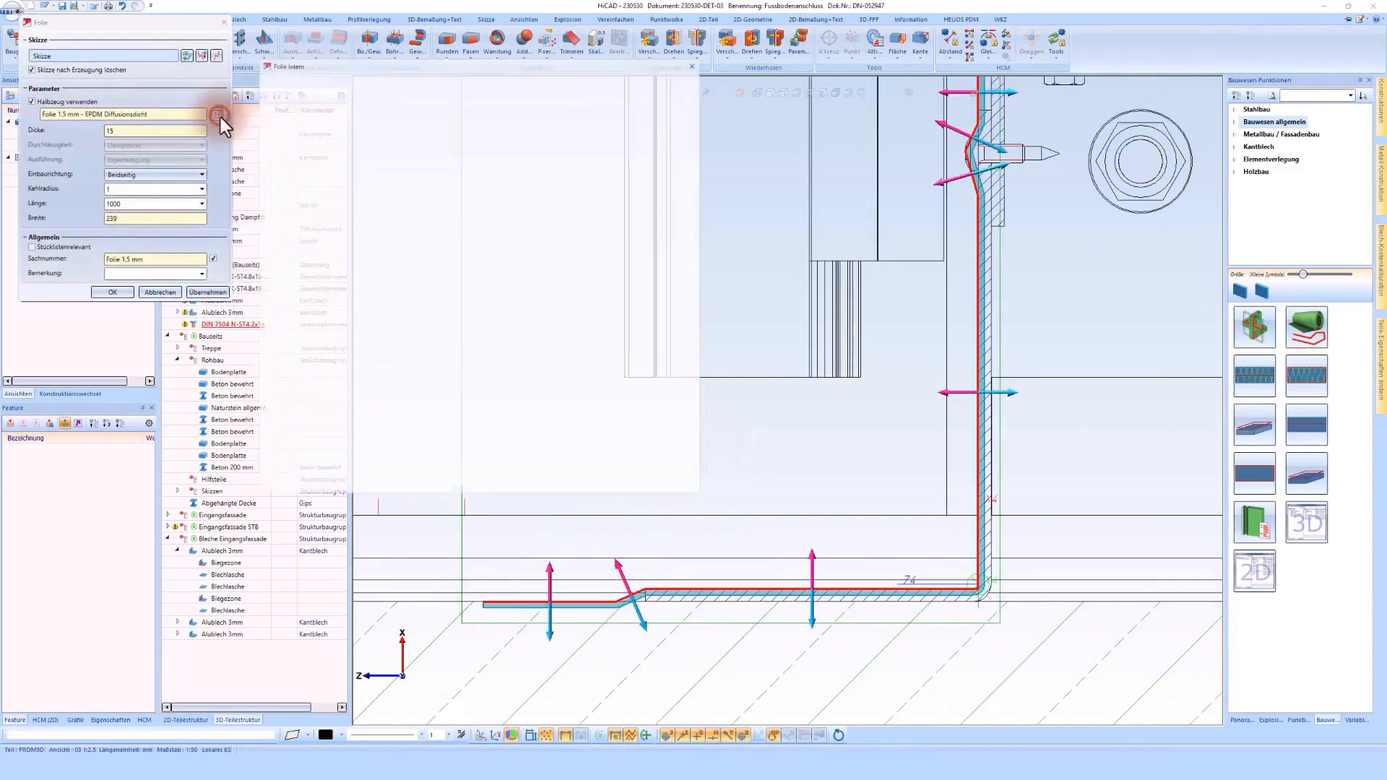
{"action": "left_click", "coordinate": [318, 178]}
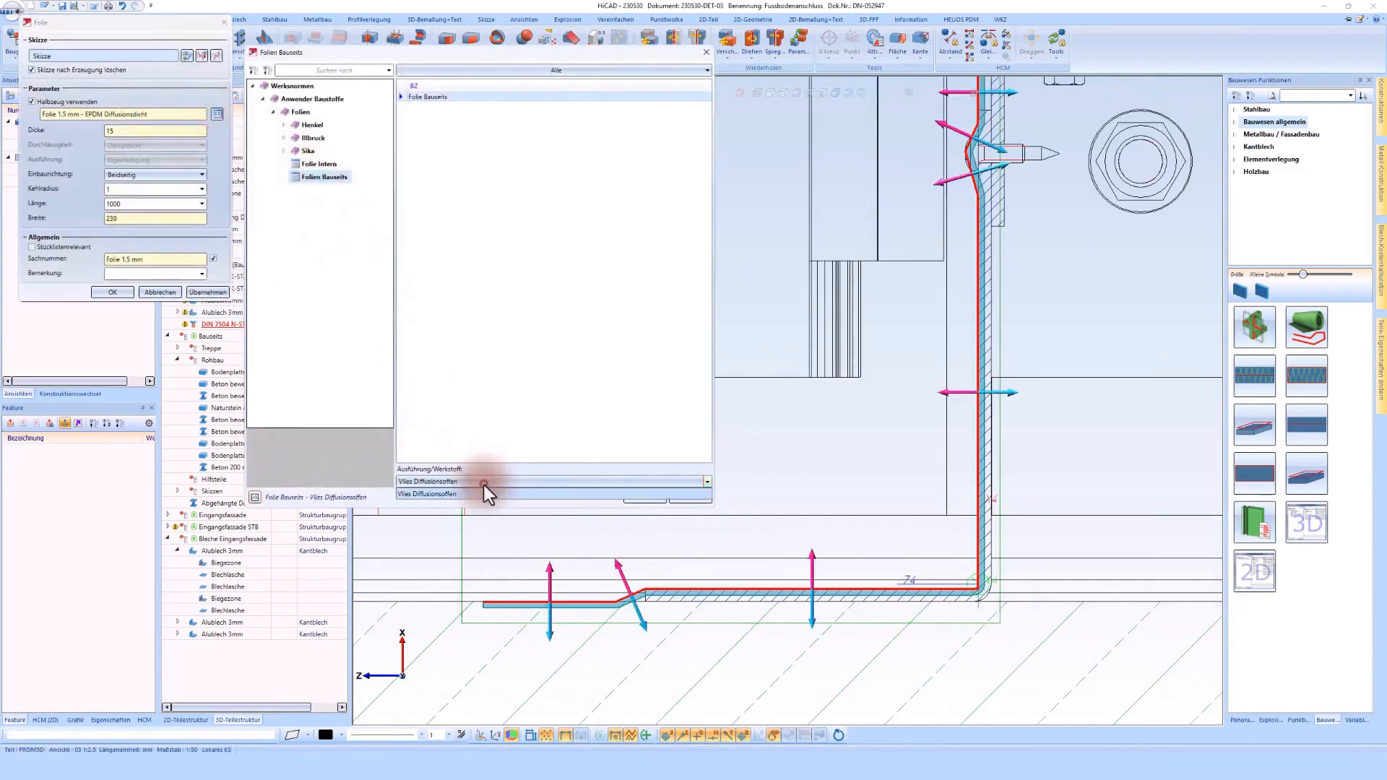
{"action": "left_click", "coordinate": [633, 497]}
{"action": "left_click", "coordinate": [700, 460]}
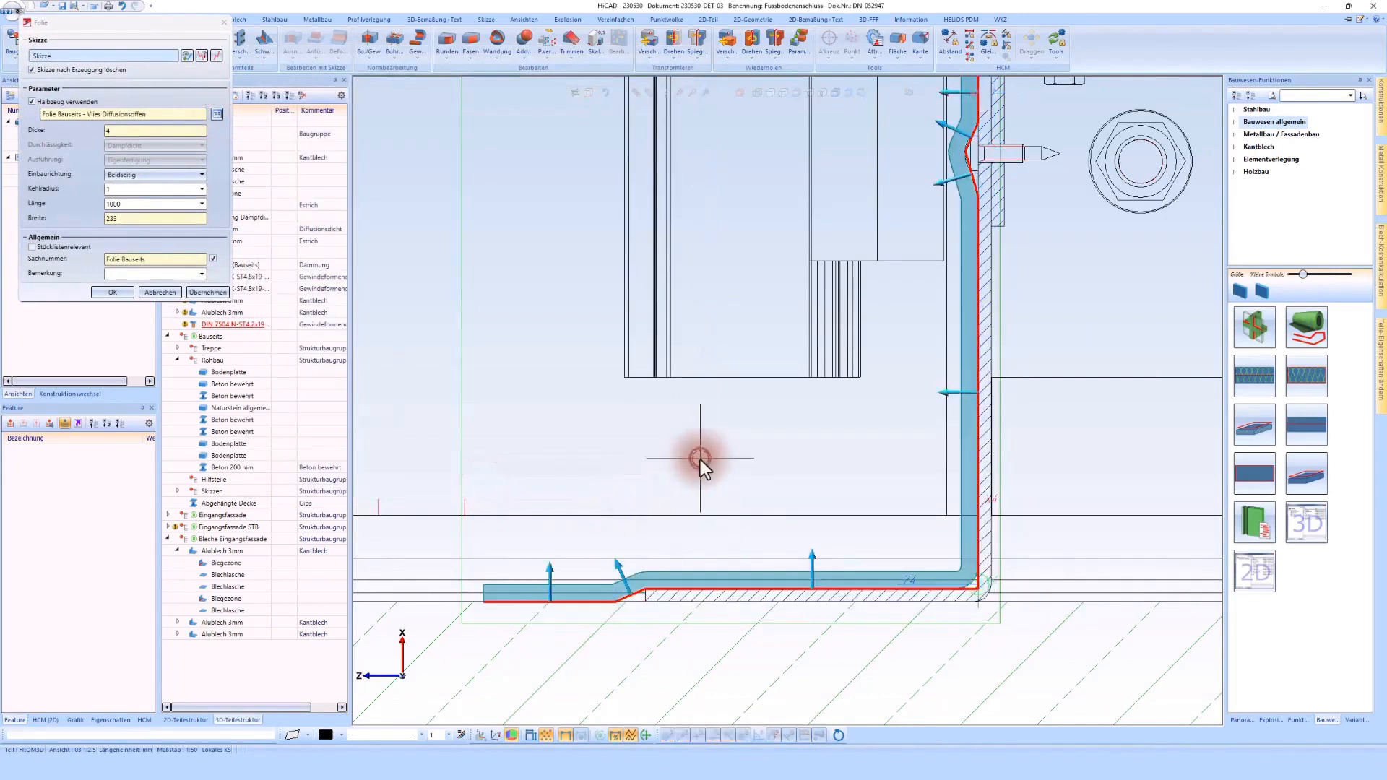
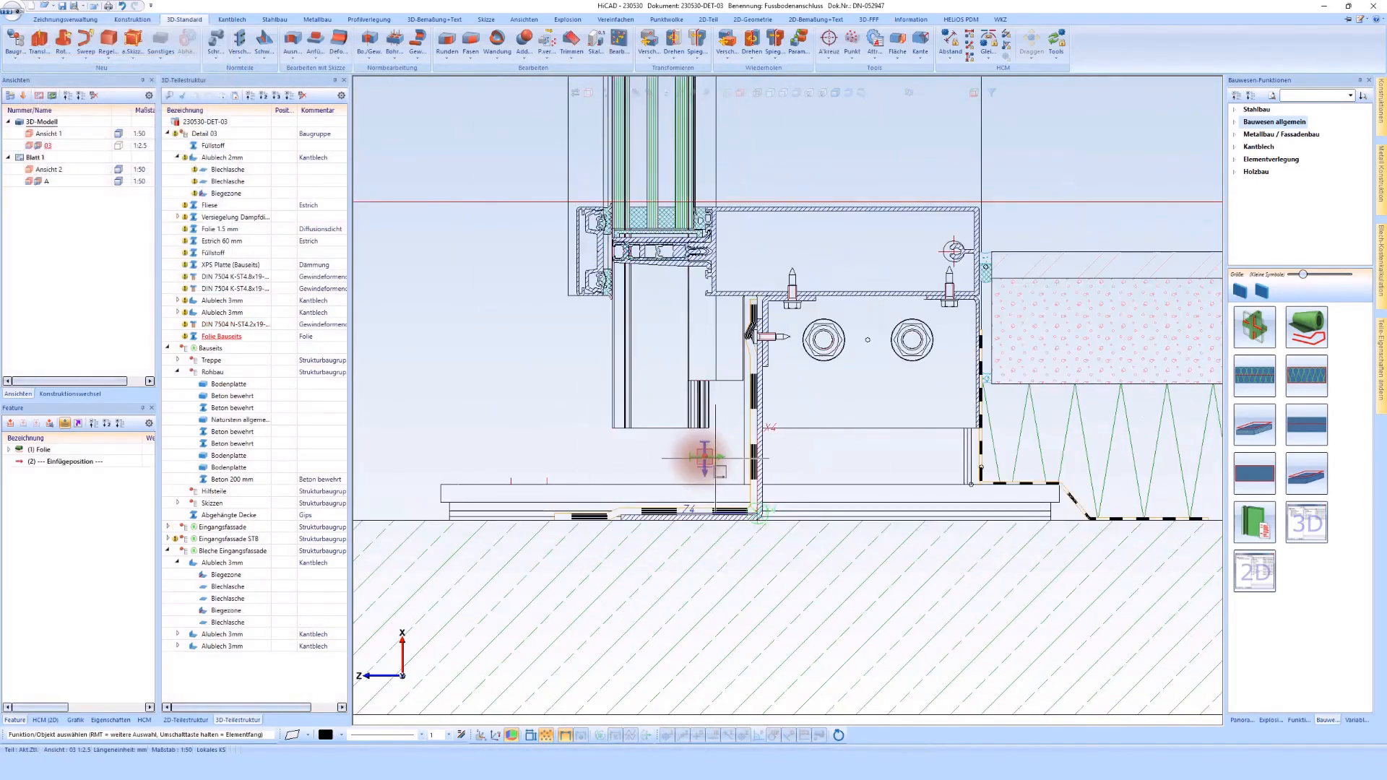
Step: Start inserting a Zukauf-/Werksnormteil and define its plane perpendicular to the screen plane at the outer end of the sheet's bottom leg
{"action": "scroll", "coordinate": [737, 464], "scroll_direction": "up", "scroll_amount": 2}
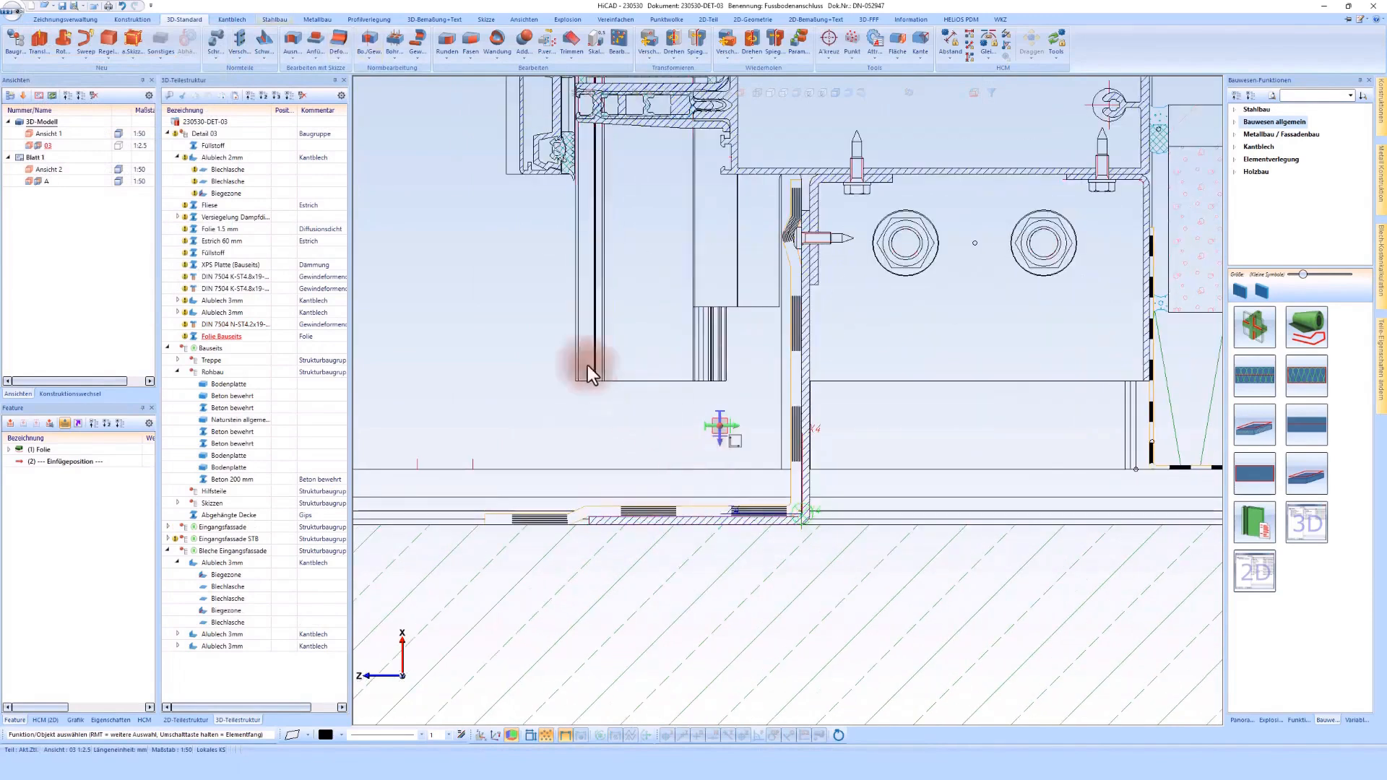
{"action": "left_click", "coordinate": [218, 55]}
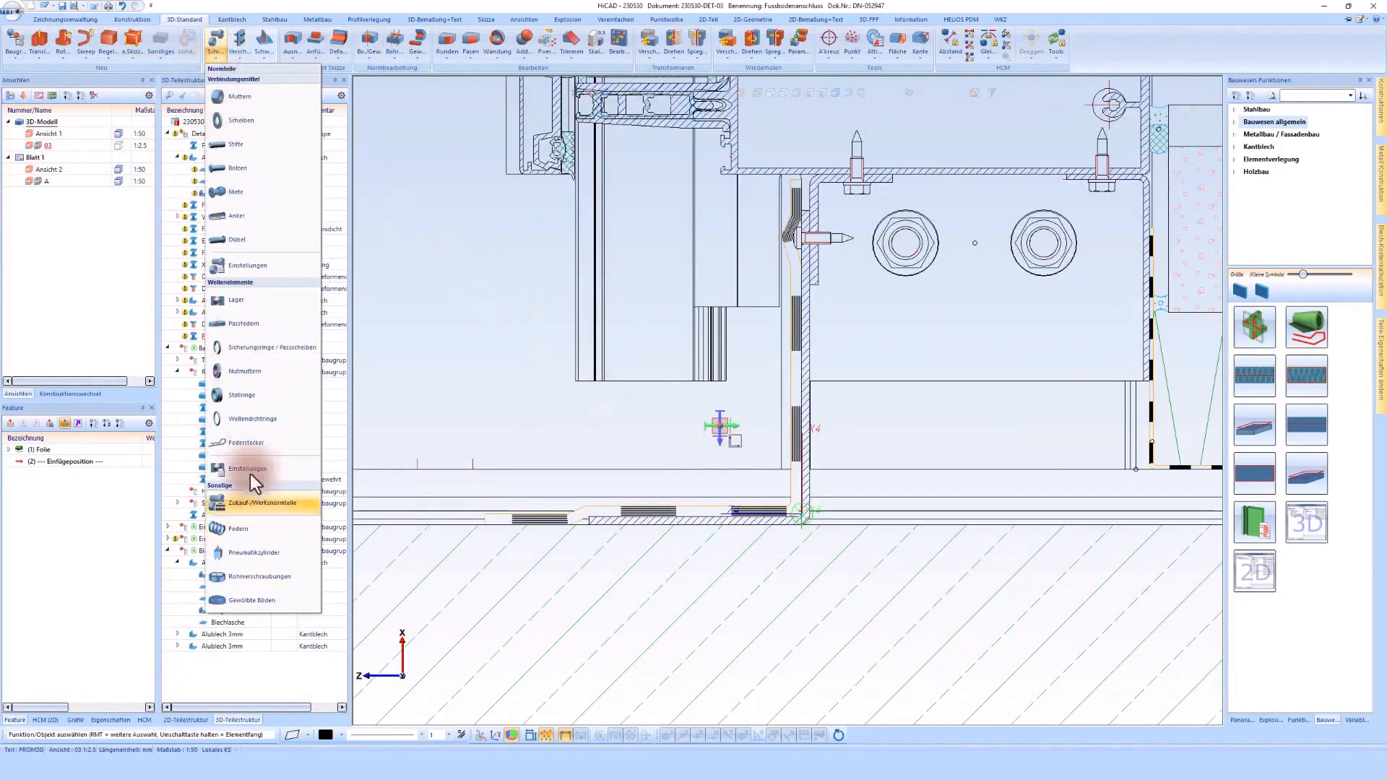
{"action": "left_click", "coordinate": [253, 508]}
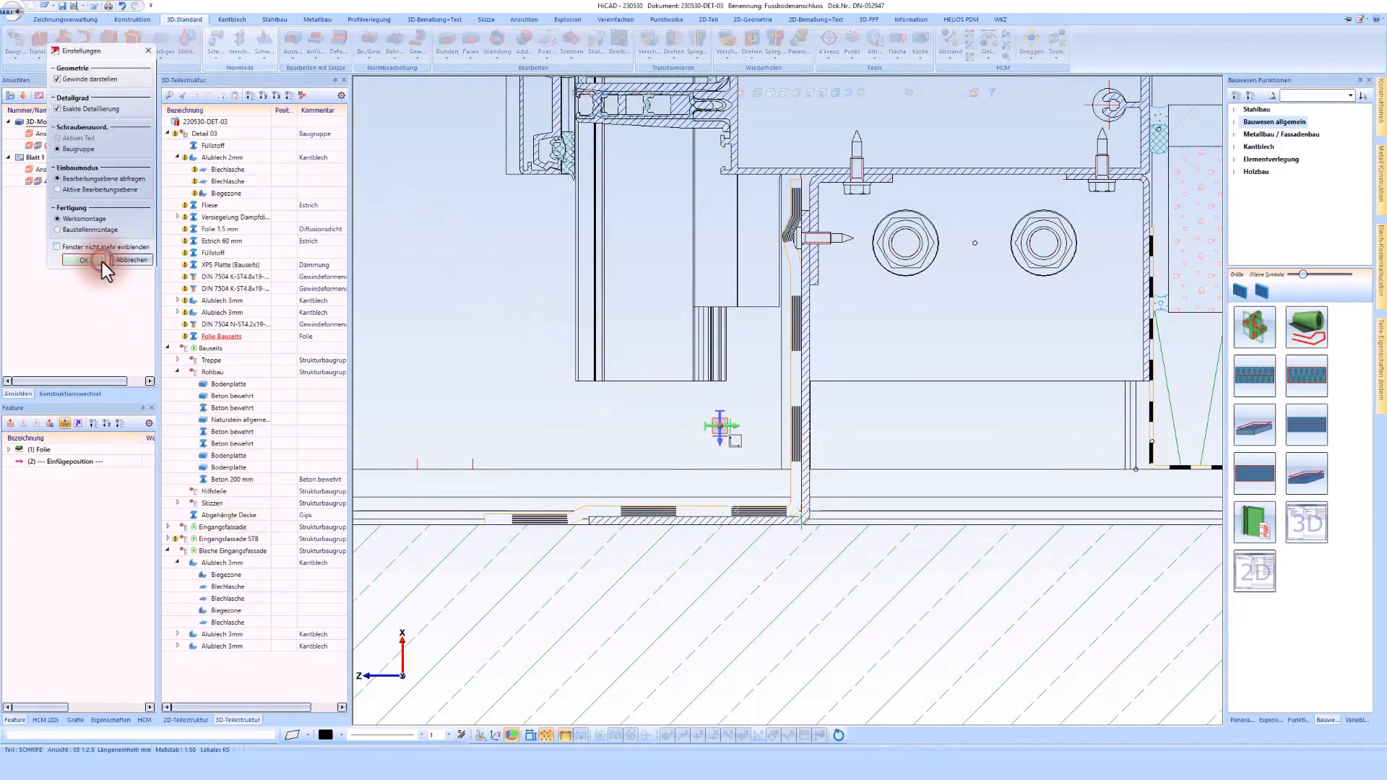
{"action": "left_click", "coordinate": [103, 261]}
{"action": "right_click", "coordinate": [597, 433]}
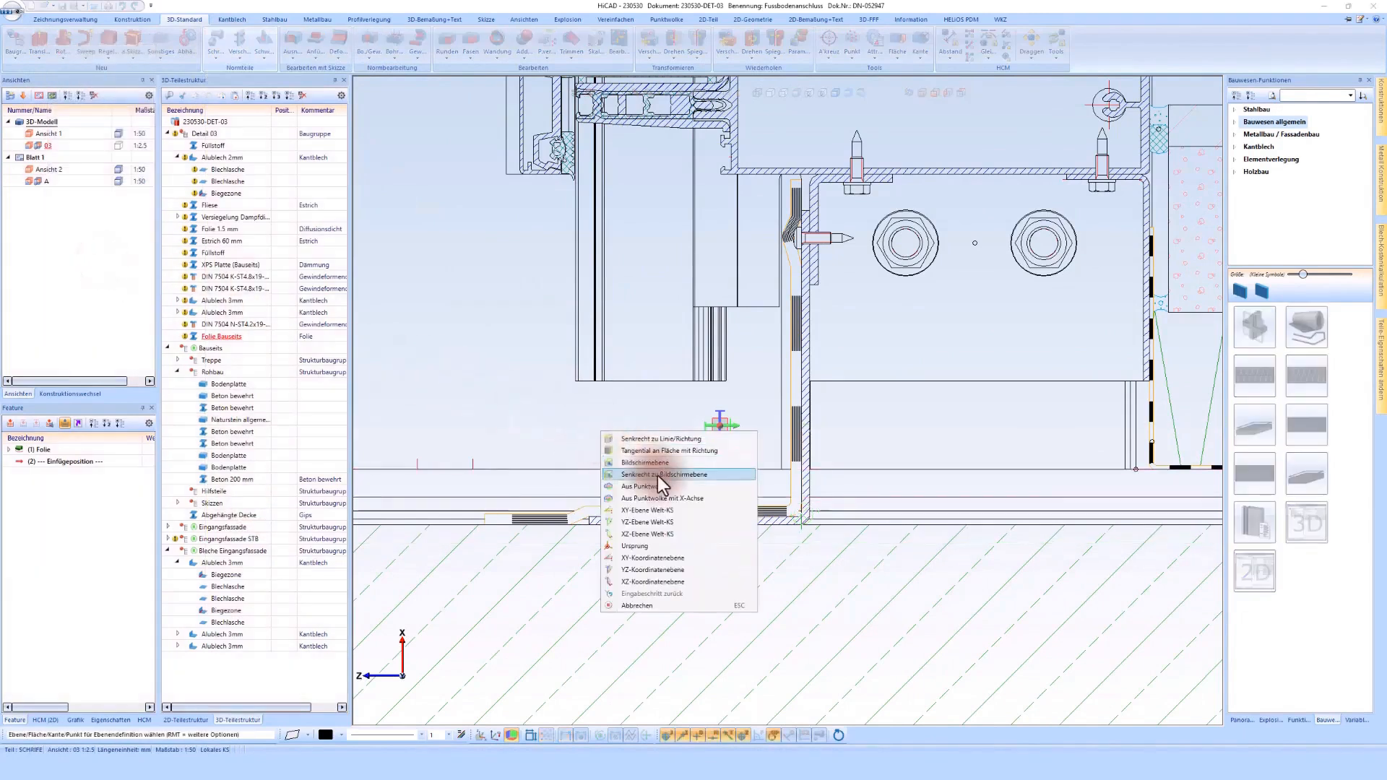
{"action": "left_click", "coordinate": [657, 474]}
{"action": "right_click", "coordinate": [613, 520]}
{"action": "left_click", "coordinate": [701, 510]}
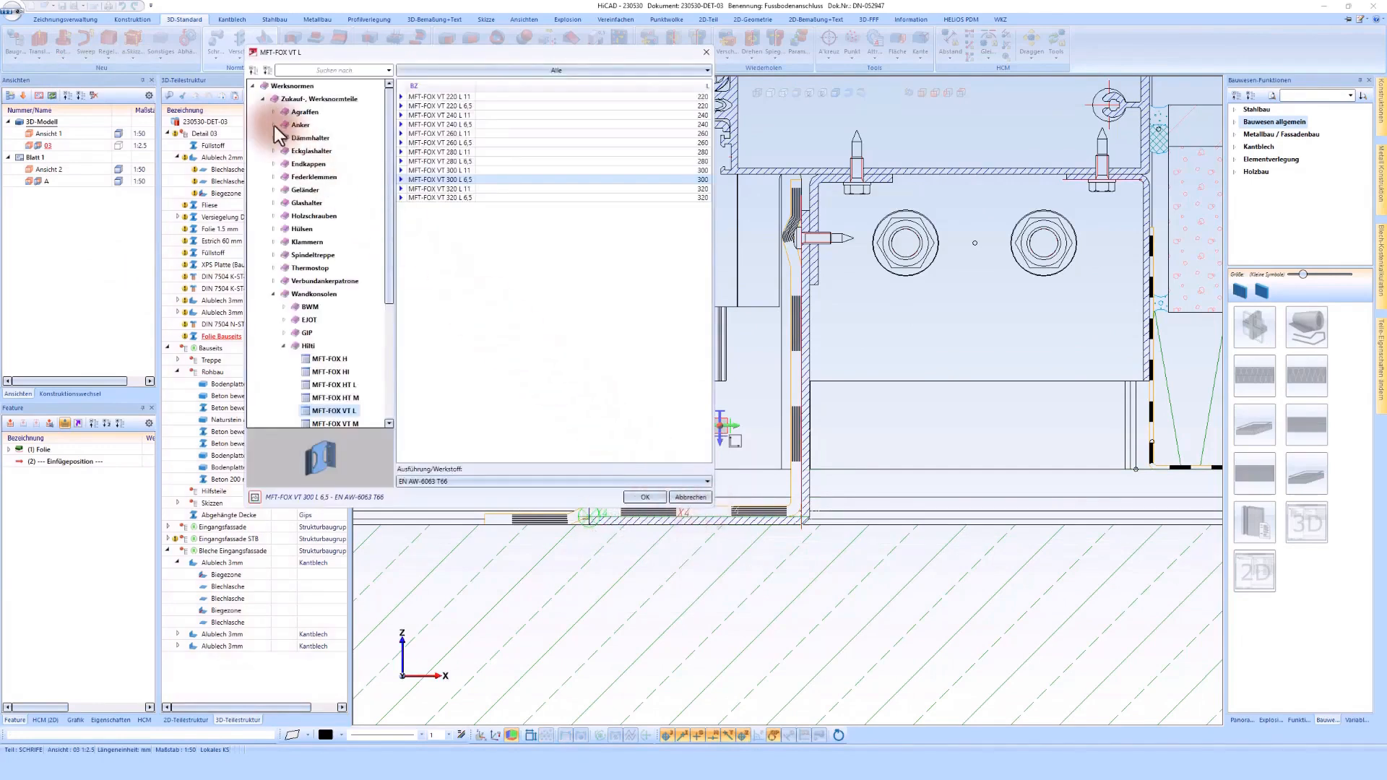
Step: Choose the second size of the HUS variant from the Hilti anchors and place it on the sheet's bottom leg into the concrete
{"action": "left_click", "coordinate": [274, 124]}
{"action": "left_click", "coordinate": [318, 137]}
{"action": "left_click", "coordinate": [451, 481]}
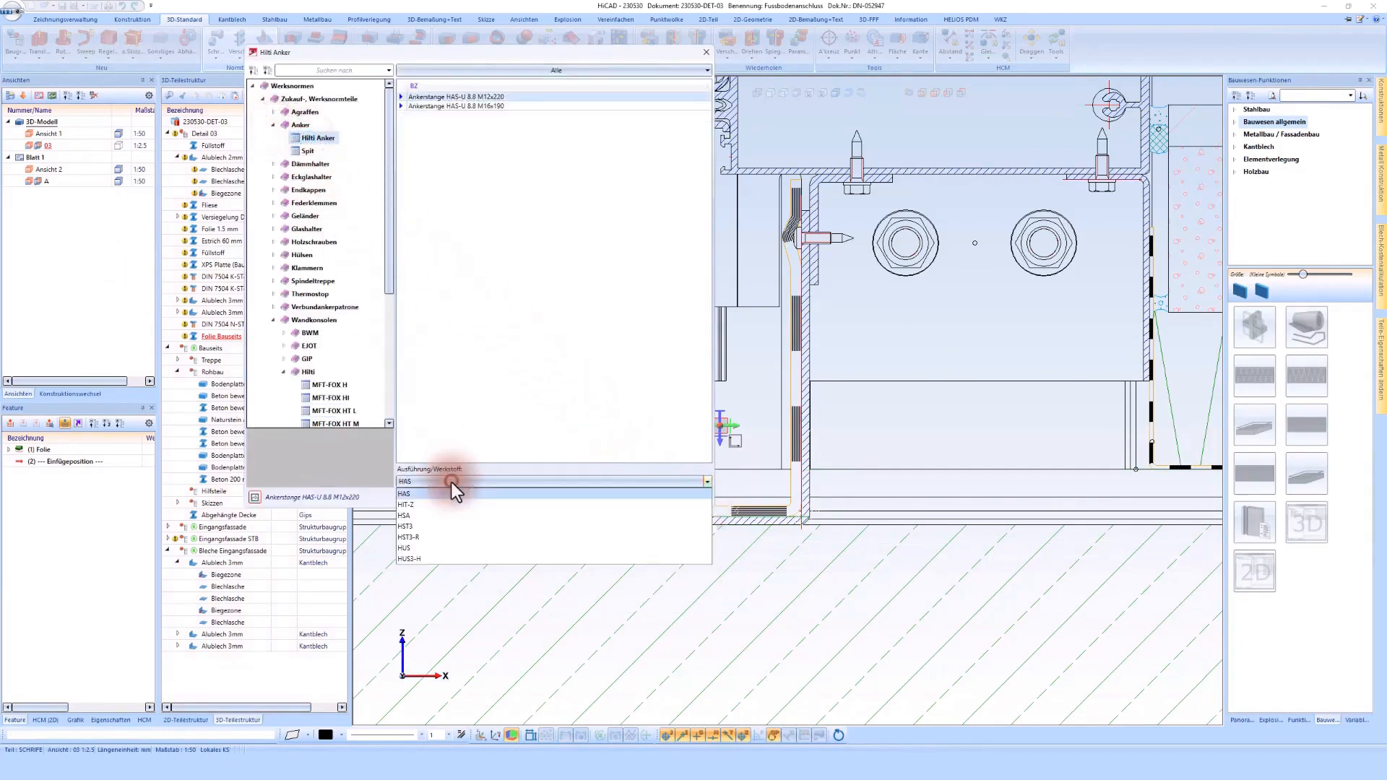
{"action": "left_click", "coordinate": [418, 549]}
{"action": "left_click", "coordinate": [467, 106]}
{"action": "left_click", "coordinate": [646, 497]}
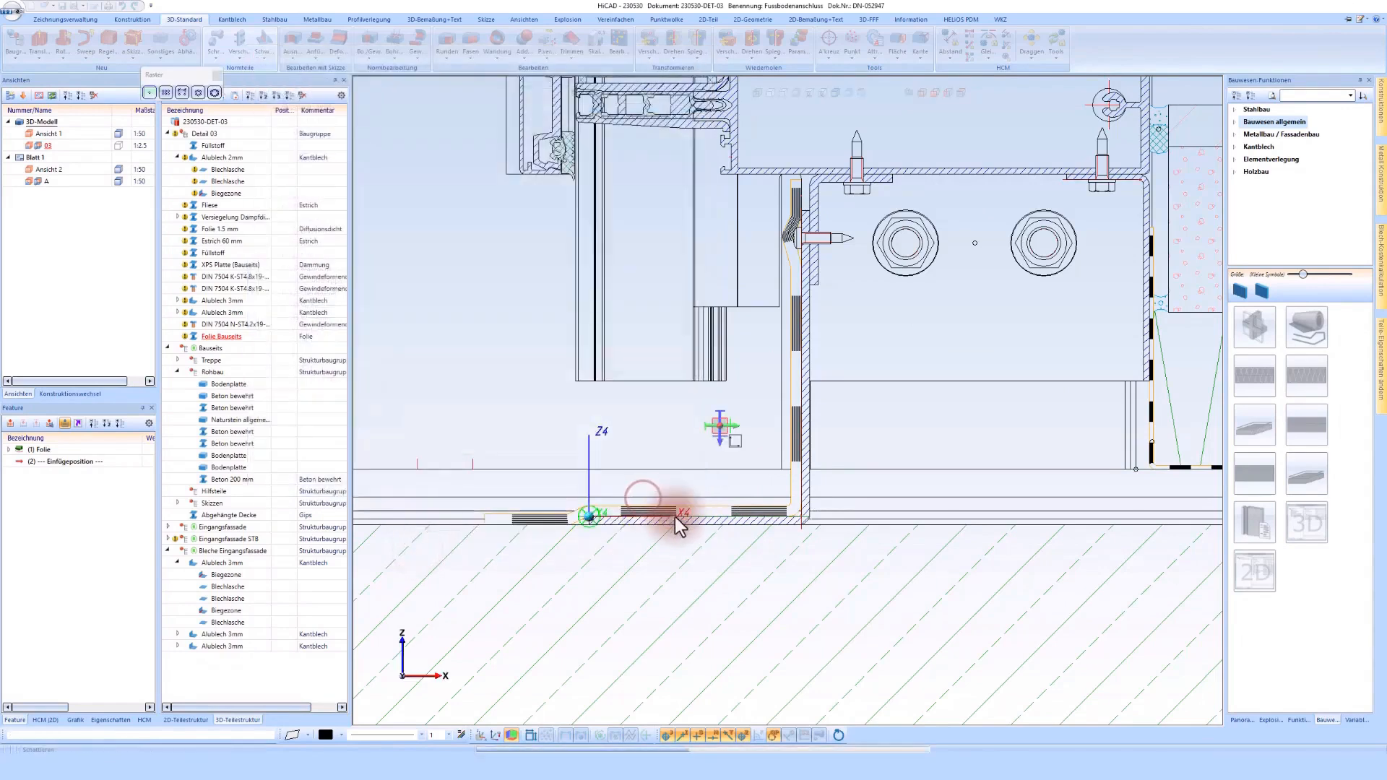
{"action": "left_click", "coordinate": [683, 515]}
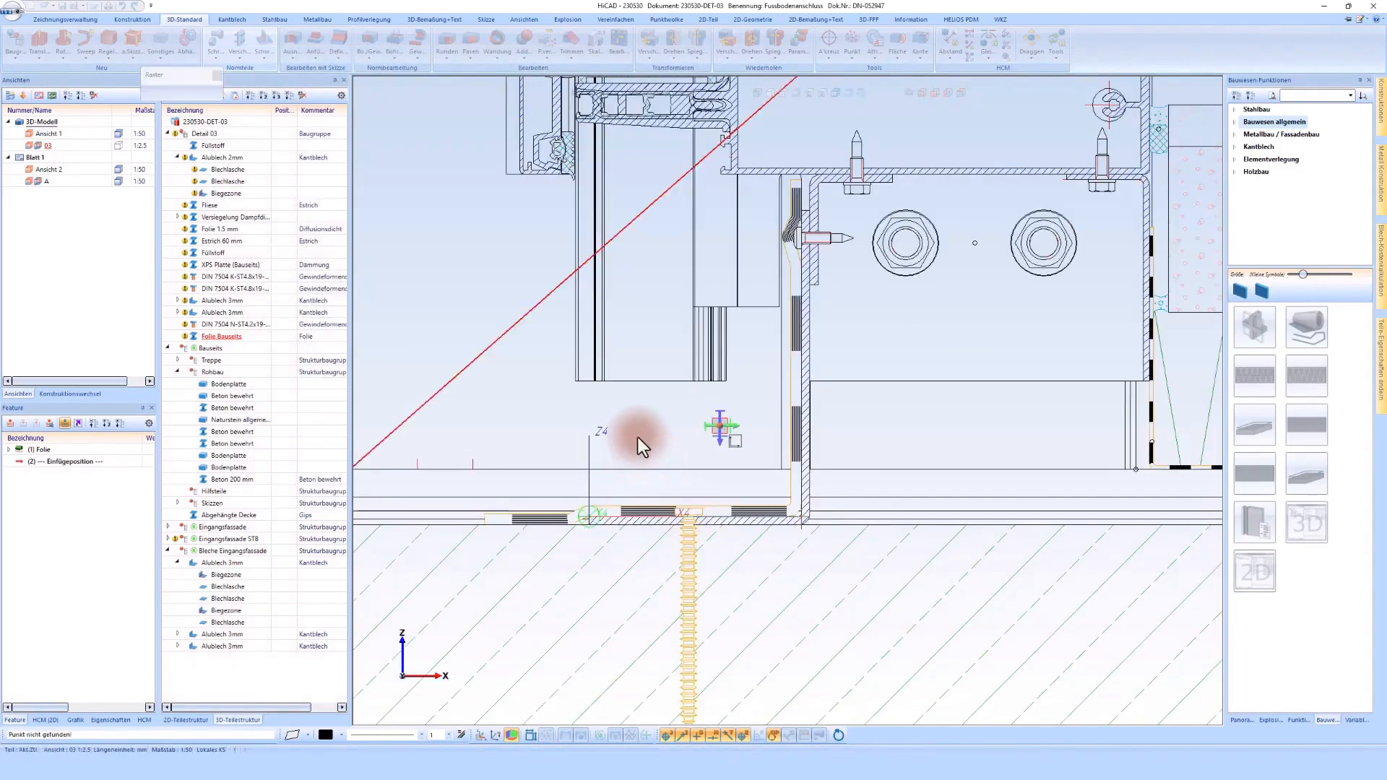
{"action": "middle_click", "coordinate": [638, 436]}
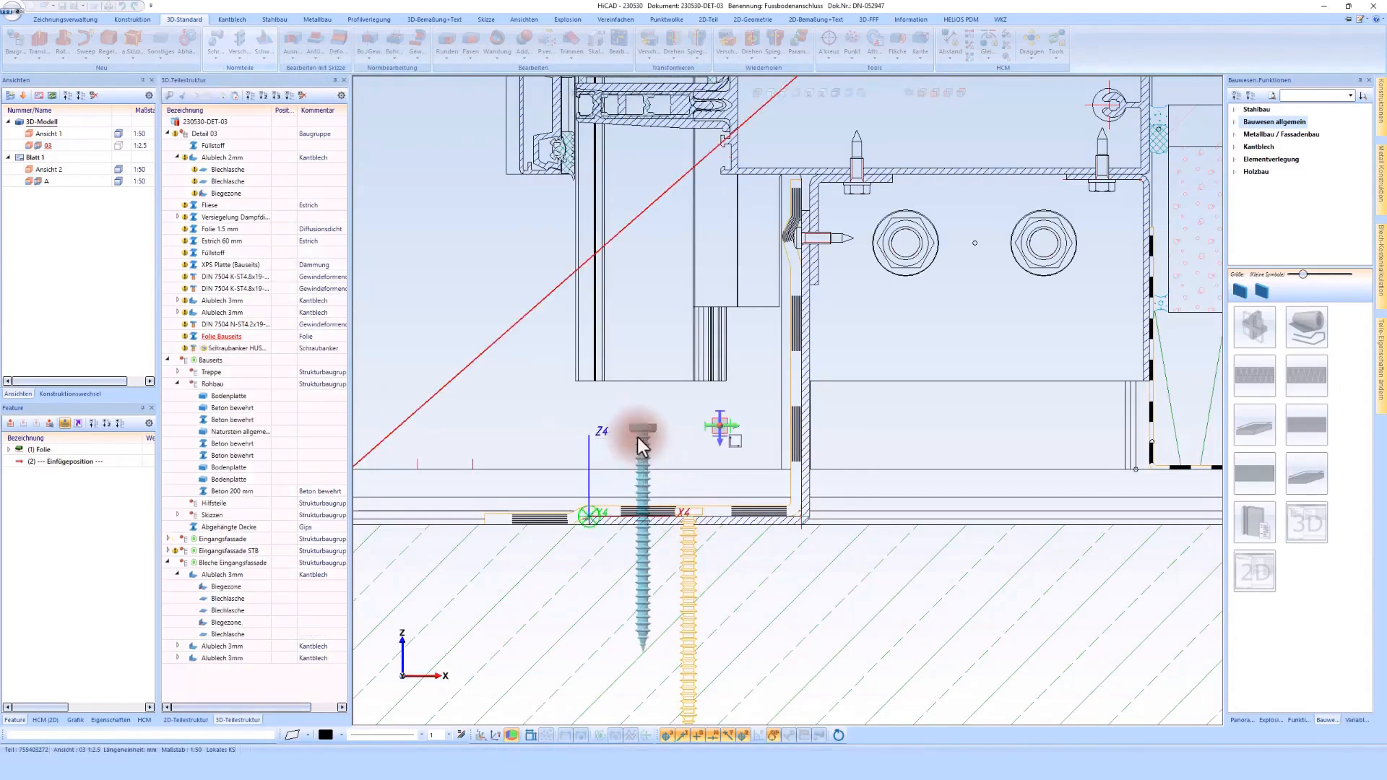
Step: Start an insulation from a cross-section and assign it the Mineralwolle type mit Dämmung ausstopfen
{"action": "scroll", "coordinate": [637, 437], "scroll_direction": "down", "scroll_amount": 1}
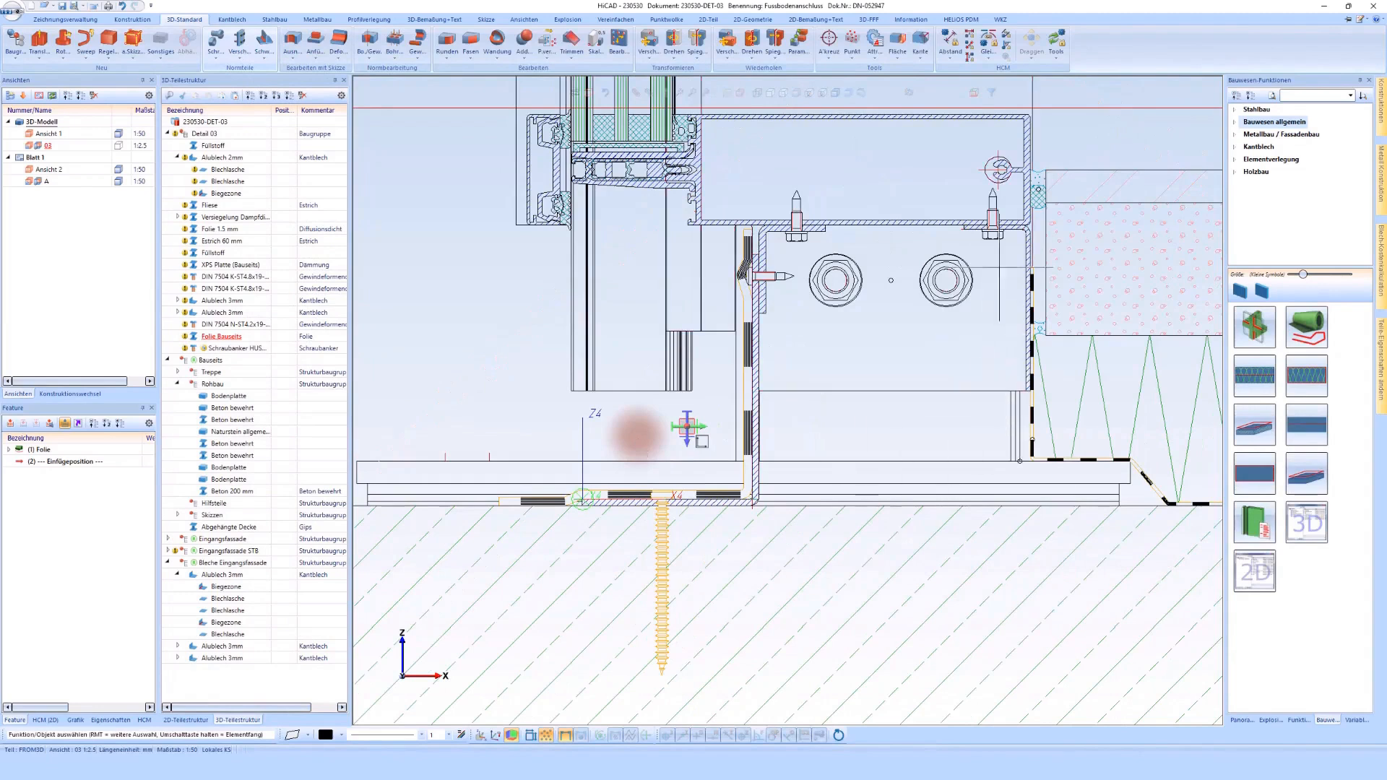
{"action": "left_click", "coordinate": [1312, 379]}
{"action": "middle_click", "coordinate": [894, 426]}
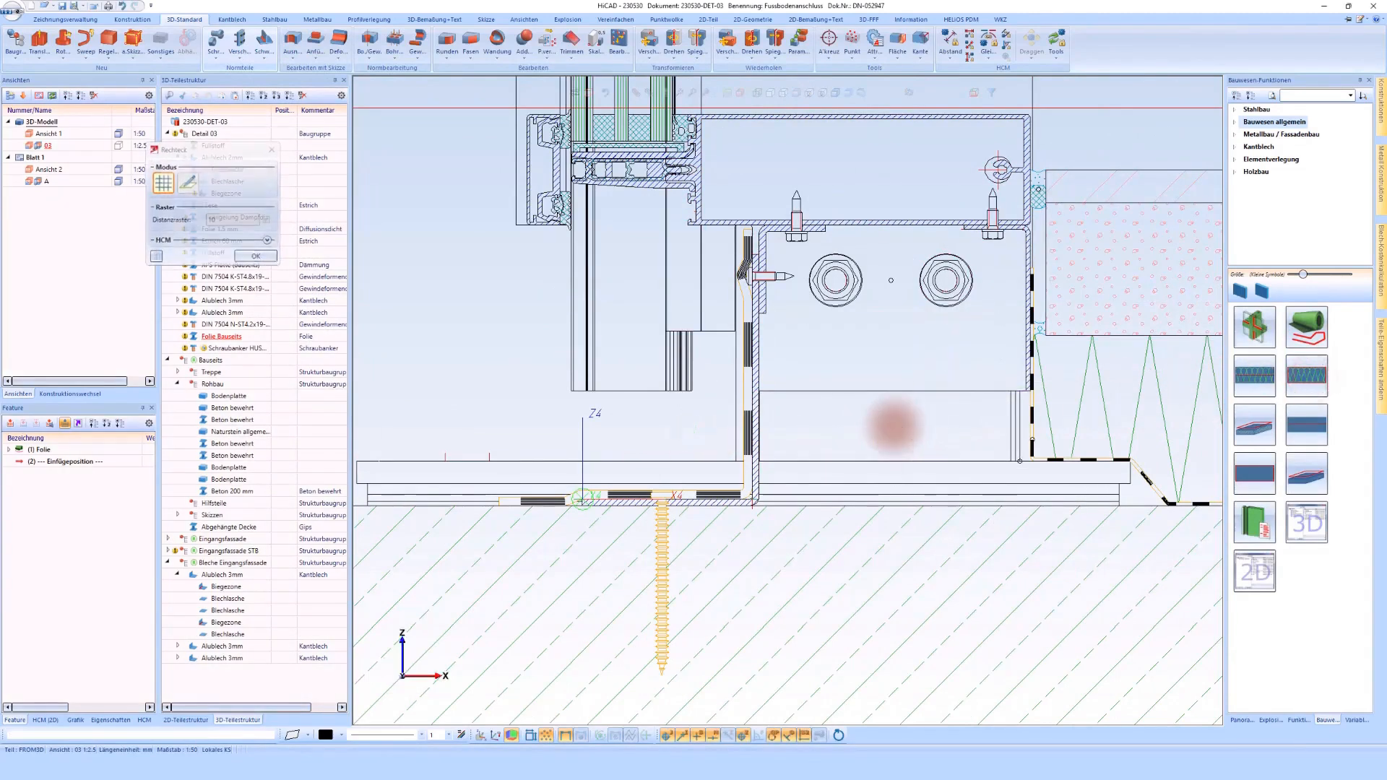
{"action": "left_click", "coordinate": [521, 293]}
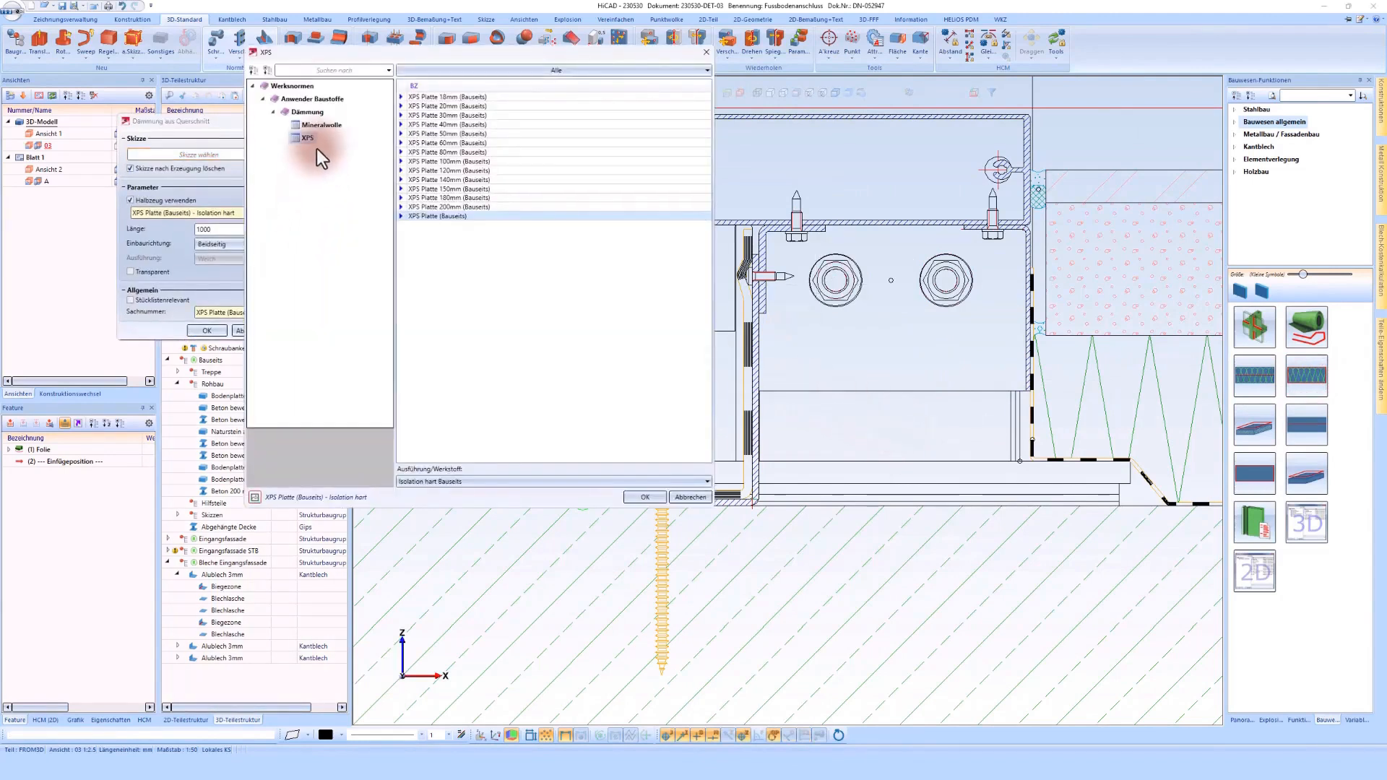
{"action": "left_click", "coordinate": [320, 127]}
{"action": "left_click", "coordinate": [424, 225]}
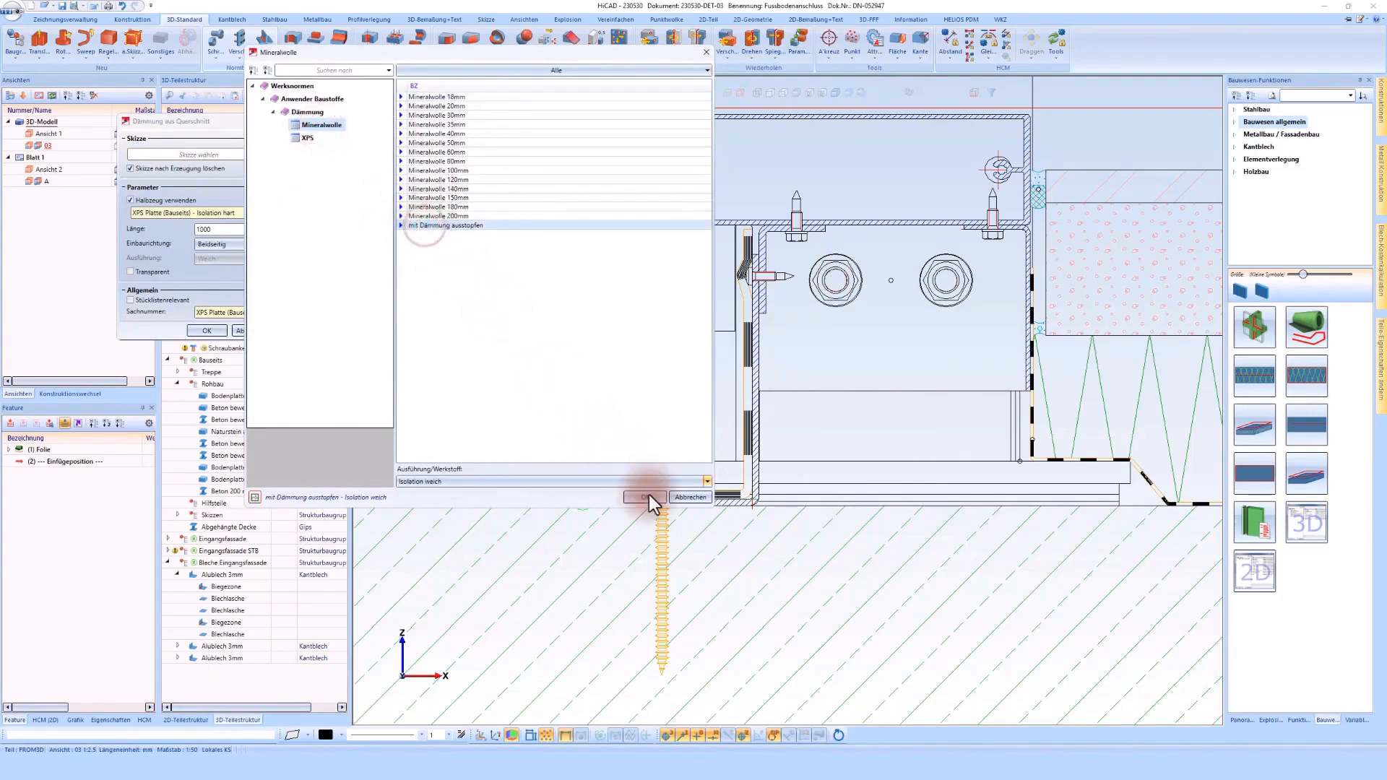
{"action": "left_click", "coordinate": [646, 497]}
Step: Use the cavity between the vertical sheet, hollow profile and floor foil as the contour and create the insulation there
{"action": "left_click", "coordinate": [251, 156]}
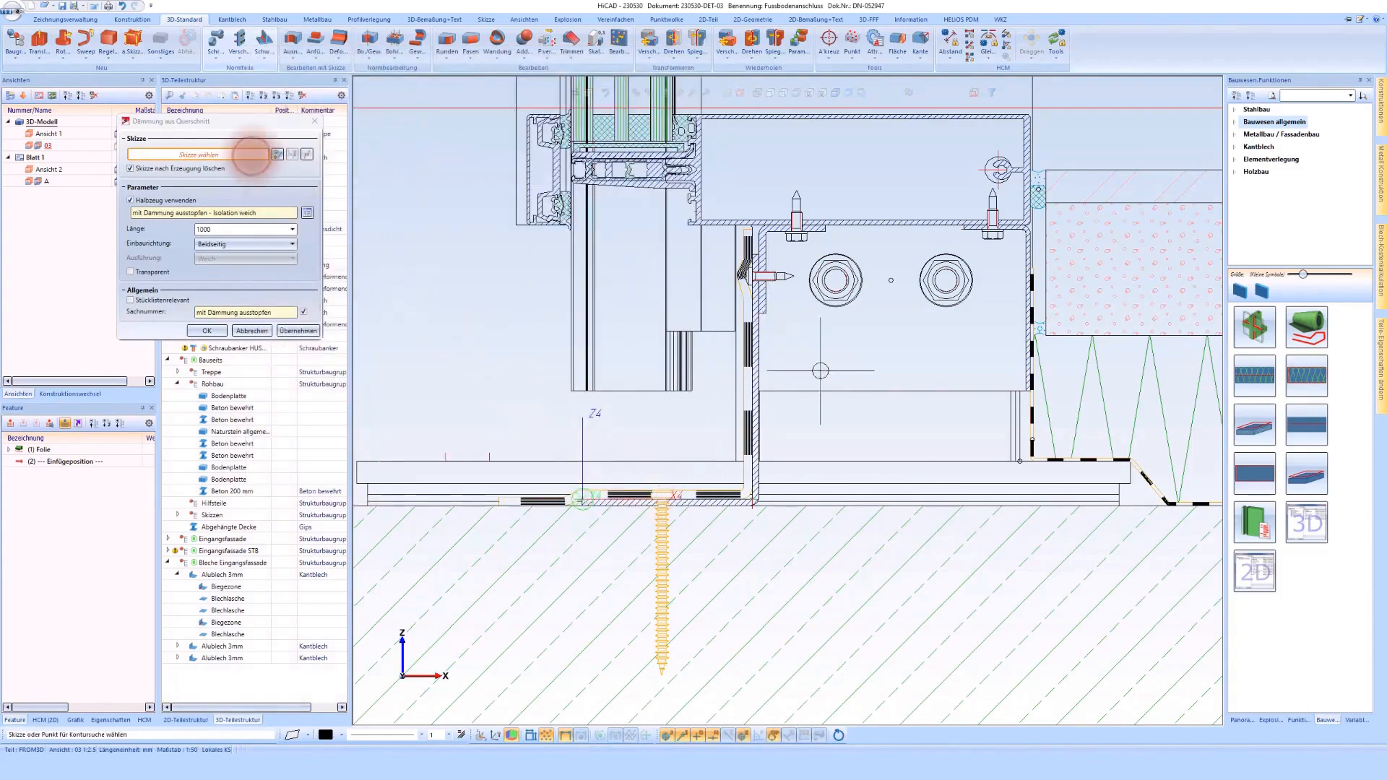
{"action": "left_click", "coordinate": [899, 423]}
{"action": "scroll", "coordinate": [899, 423], "scroll_direction": "up", "scroll_amount": 2}
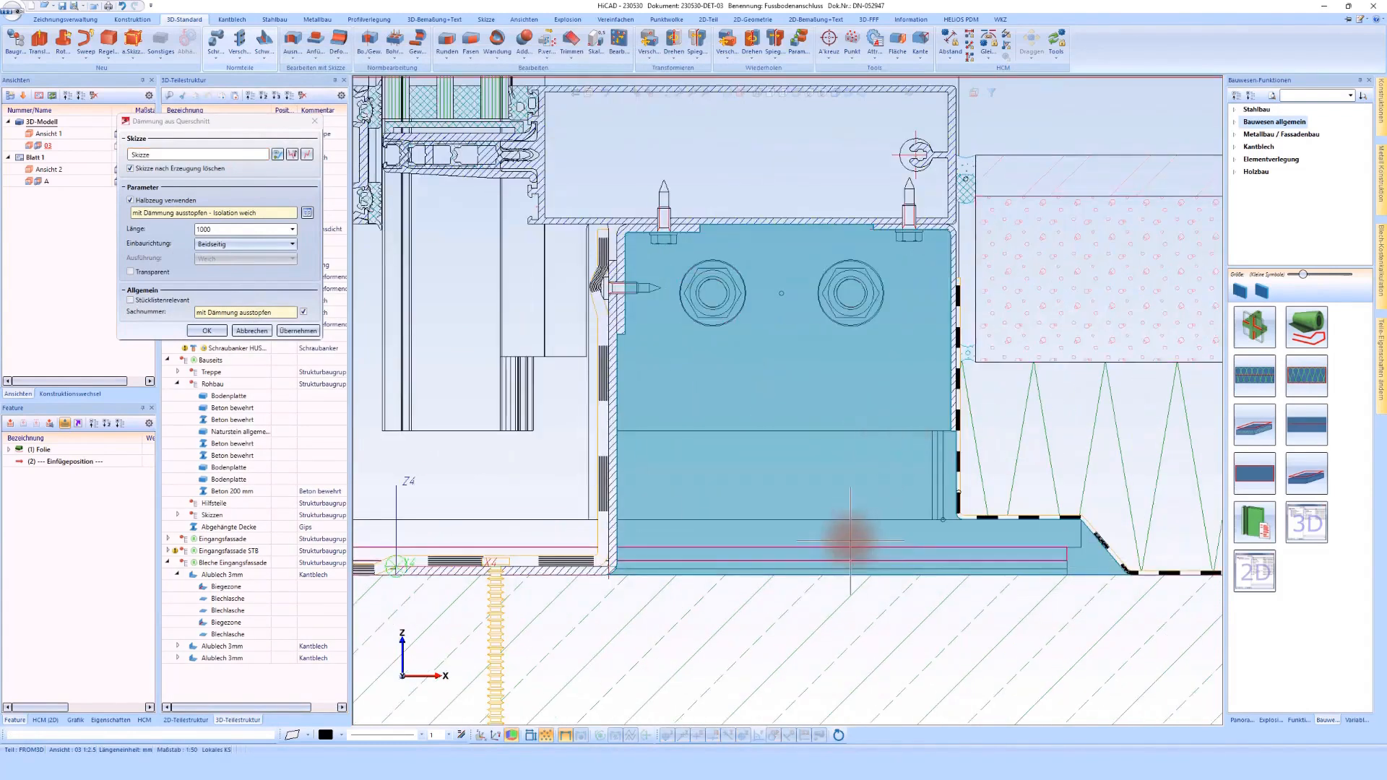
{"action": "left_click", "coordinate": [138, 272]}
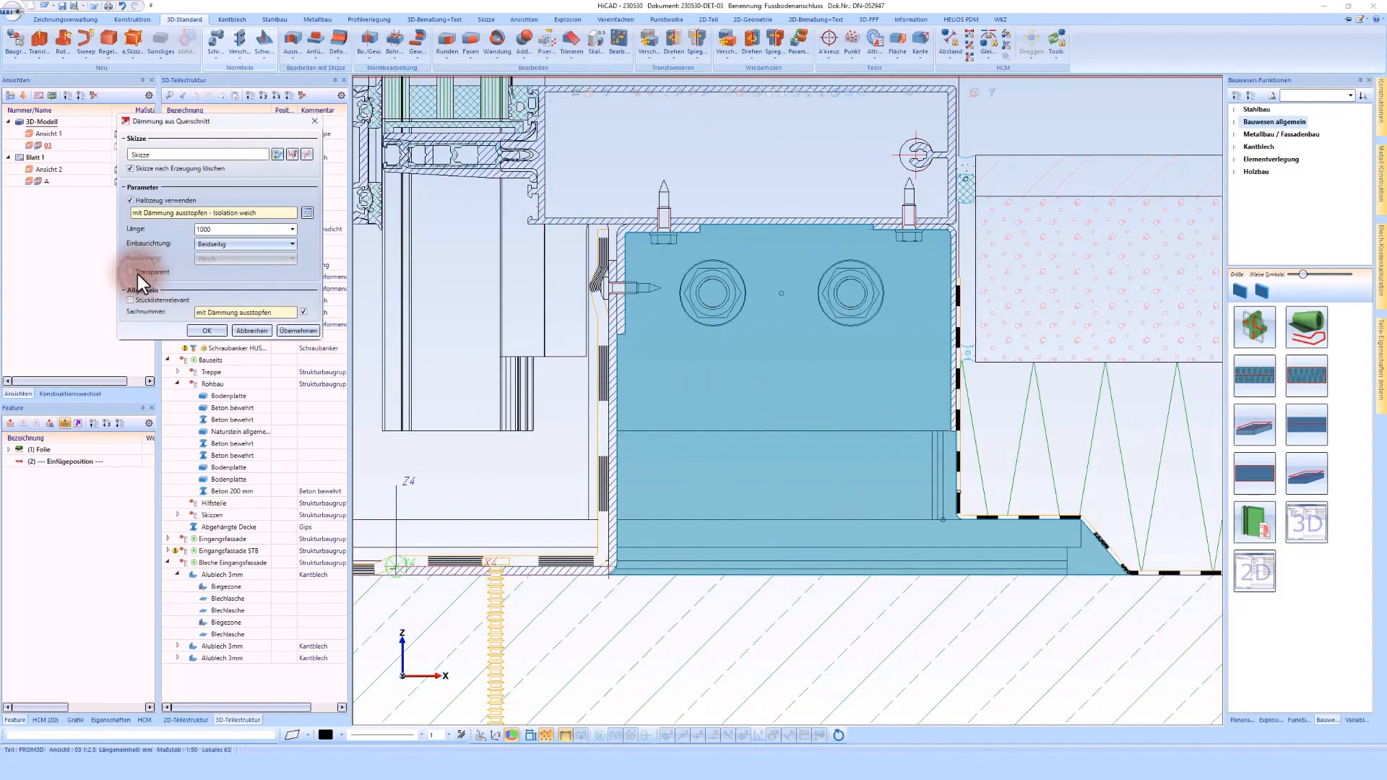
{"action": "left_click", "coordinate": [205, 330]}
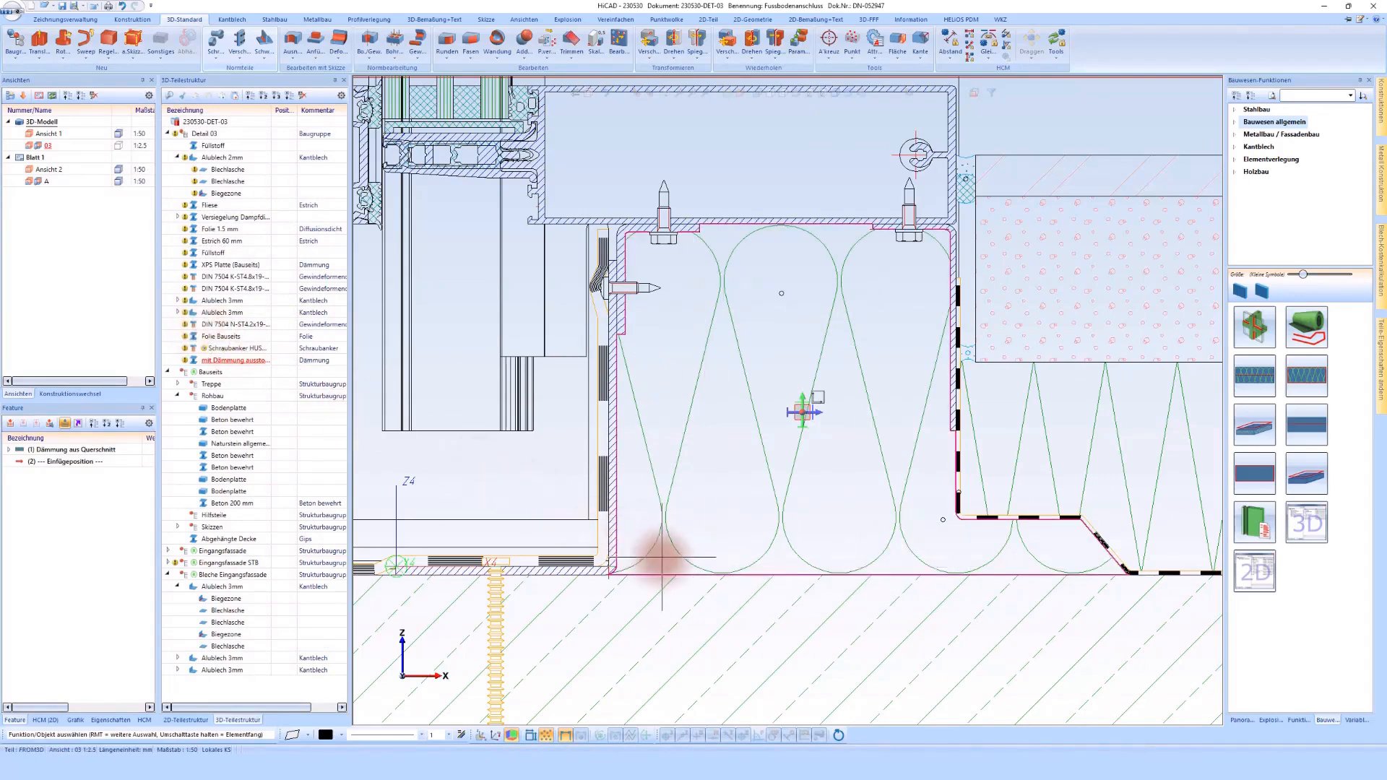
Step: Edit the cavity insulation's feature and make it transparent
{"action": "double_click", "coordinate": [110, 451]}
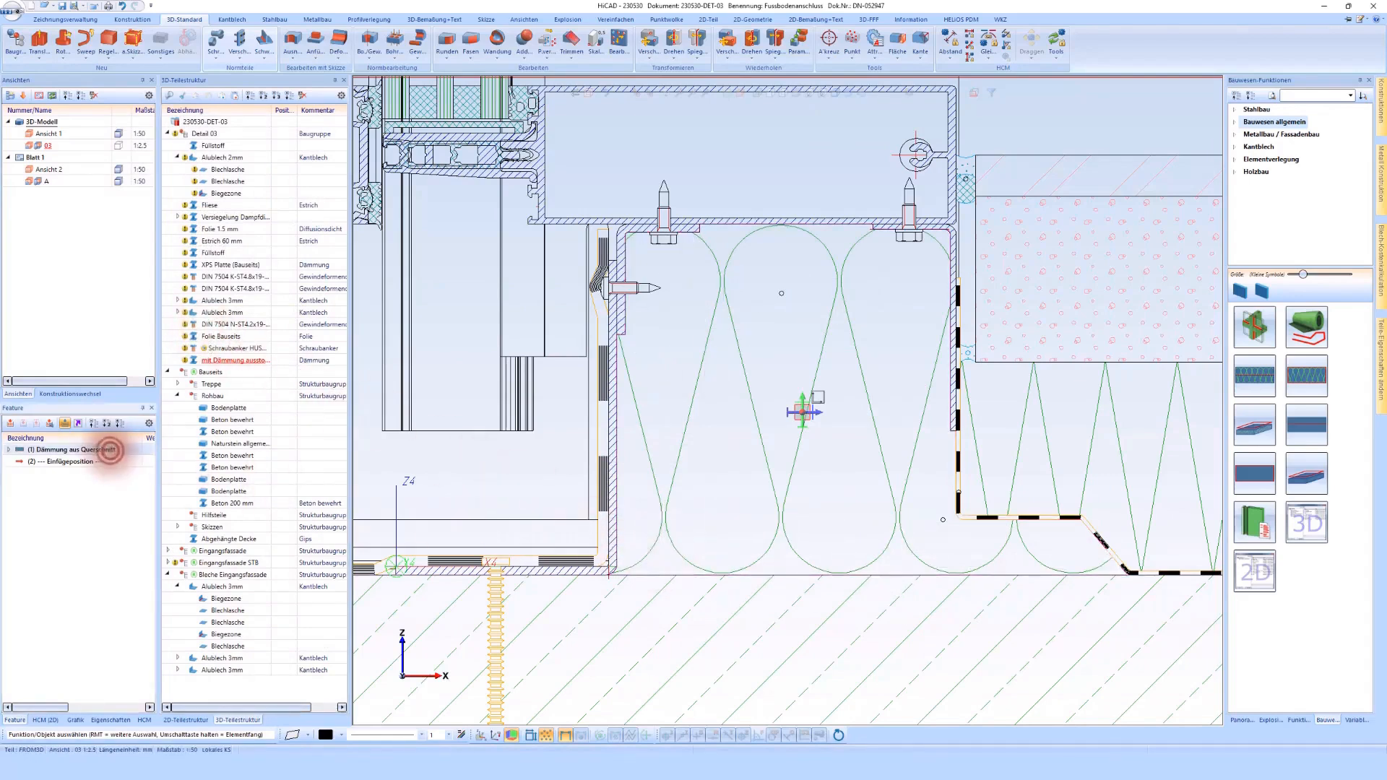
{"action": "left_click", "coordinate": [146, 274]}
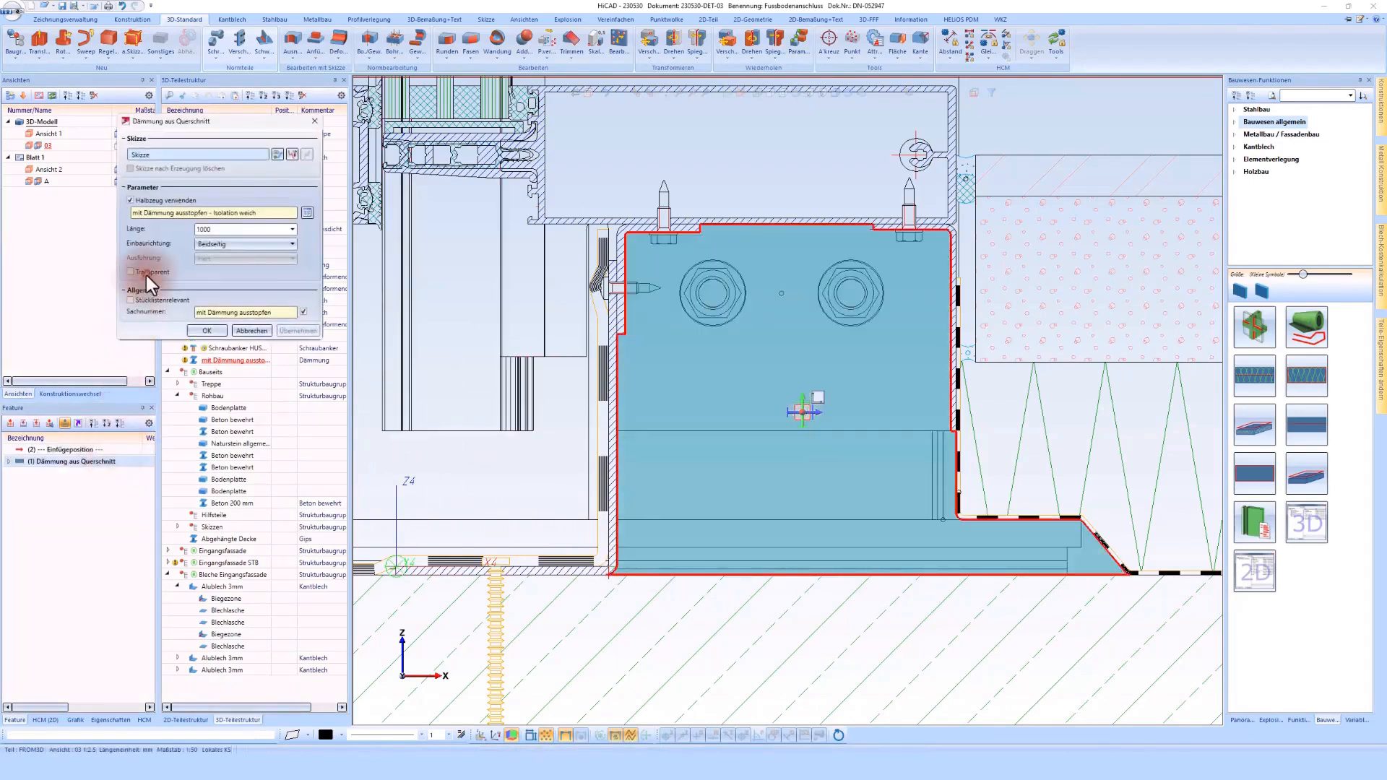
{"action": "left_click", "coordinate": [209, 330]}
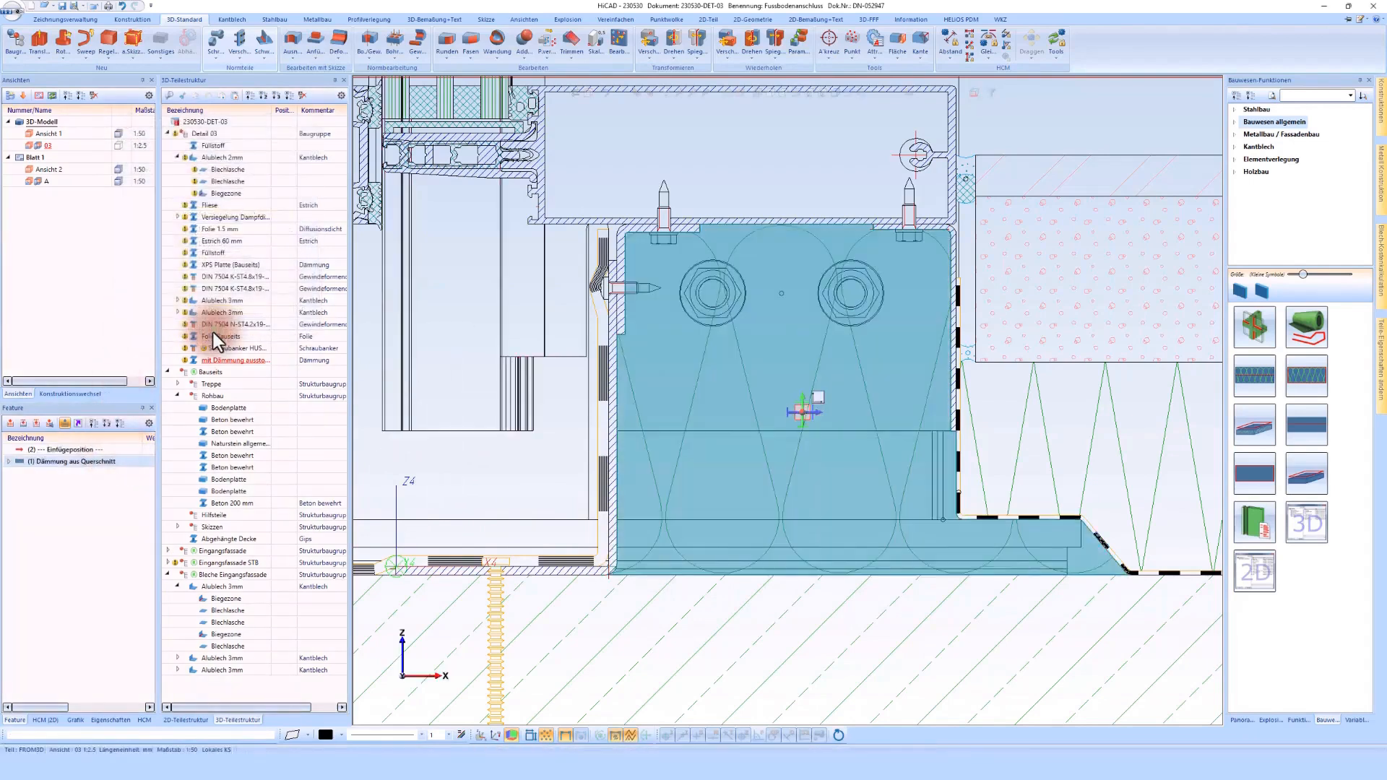
Step: Examine the transparent insulation around the bracket bolts and the glazing base profile in the section
{"action": "left_click", "coordinate": [764, 141]}
{"action": "scroll", "coordinate": [871, 307], "scroll_direction": "down", "scroll_amount": 2}
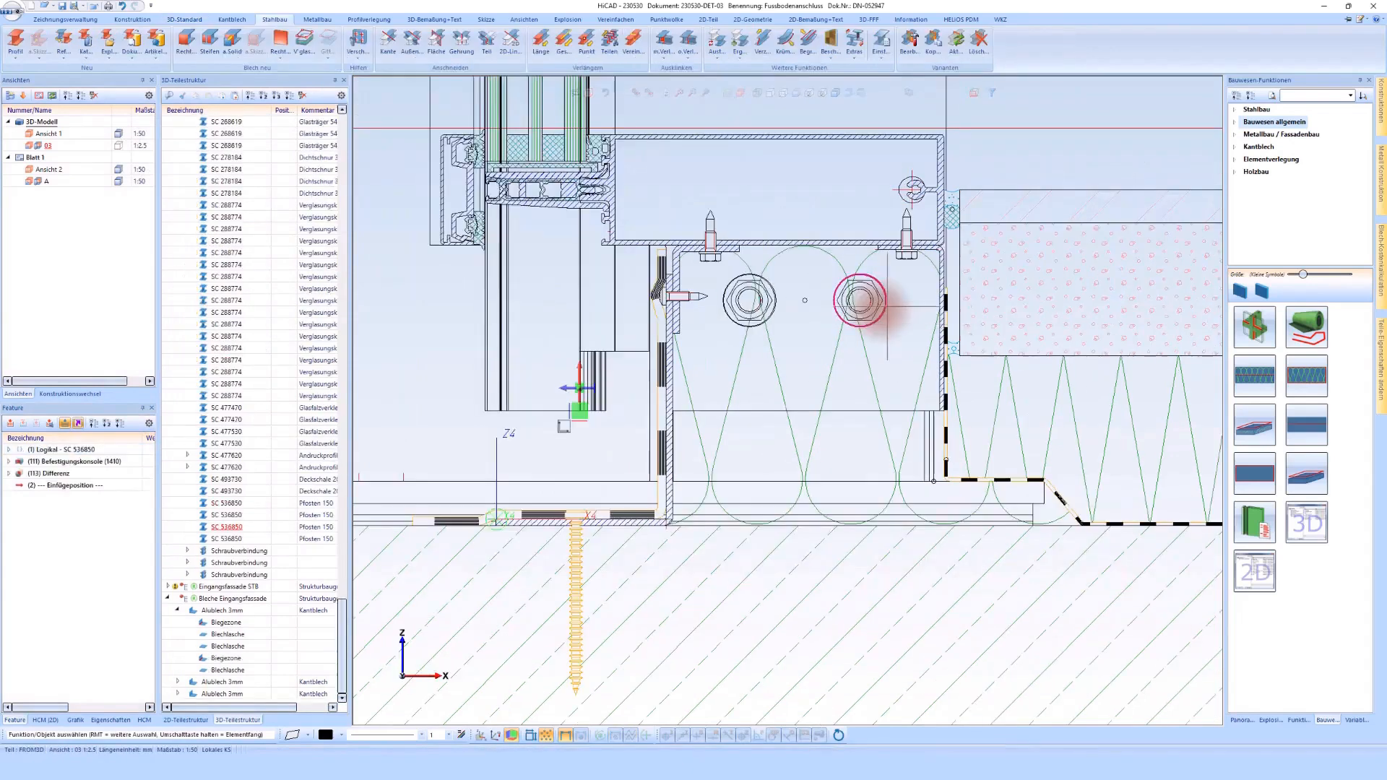
{"action": "scroll", "coordinate": [629, 256], "scroll_direction": "up", "scroll_amount": 4}
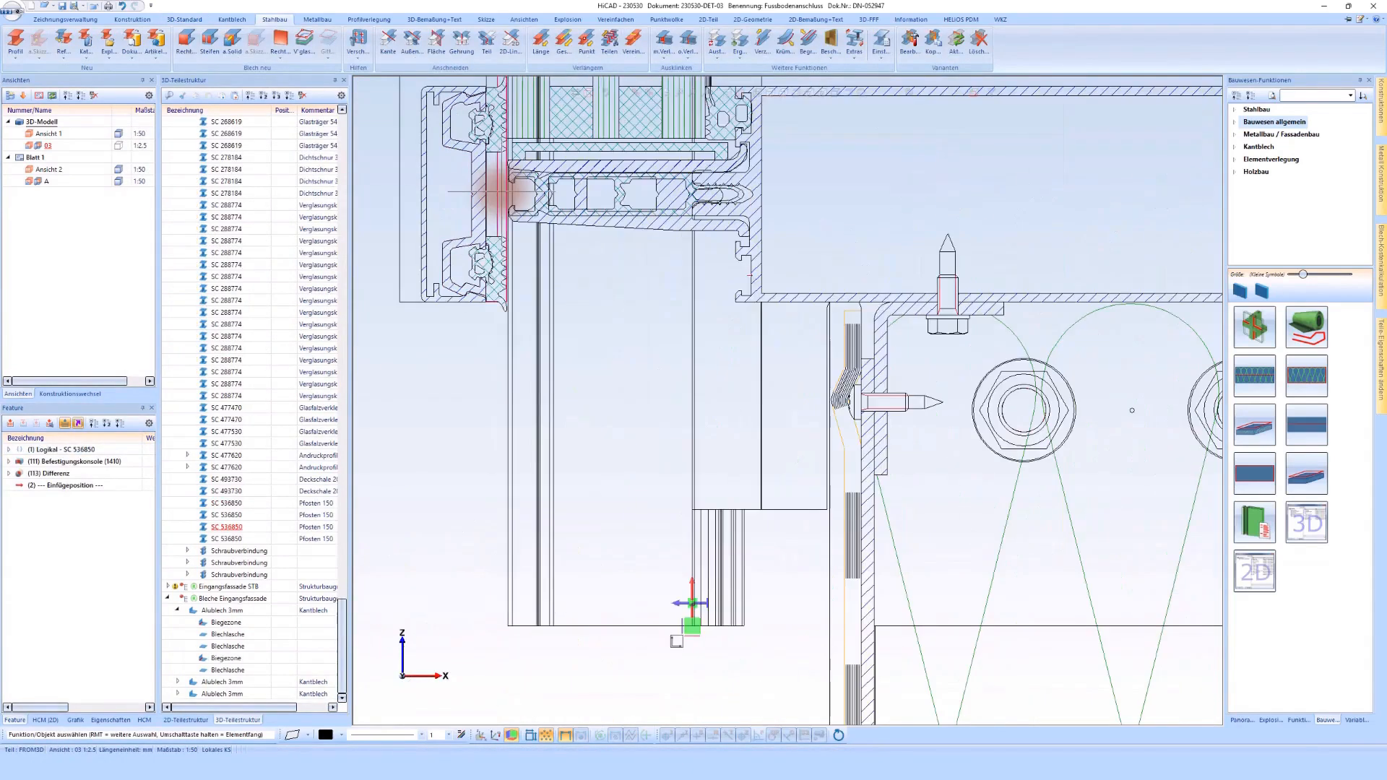
{"action": "scroll", "coordinate": [498, 195], "scroll_direction": "down", "scroll_amount": 3}
{"action": "scroll", "coordinate": [513, 202], "scroll_direction": "up", "scroll_amount": 3}
{"action": "key", "text": "e"}
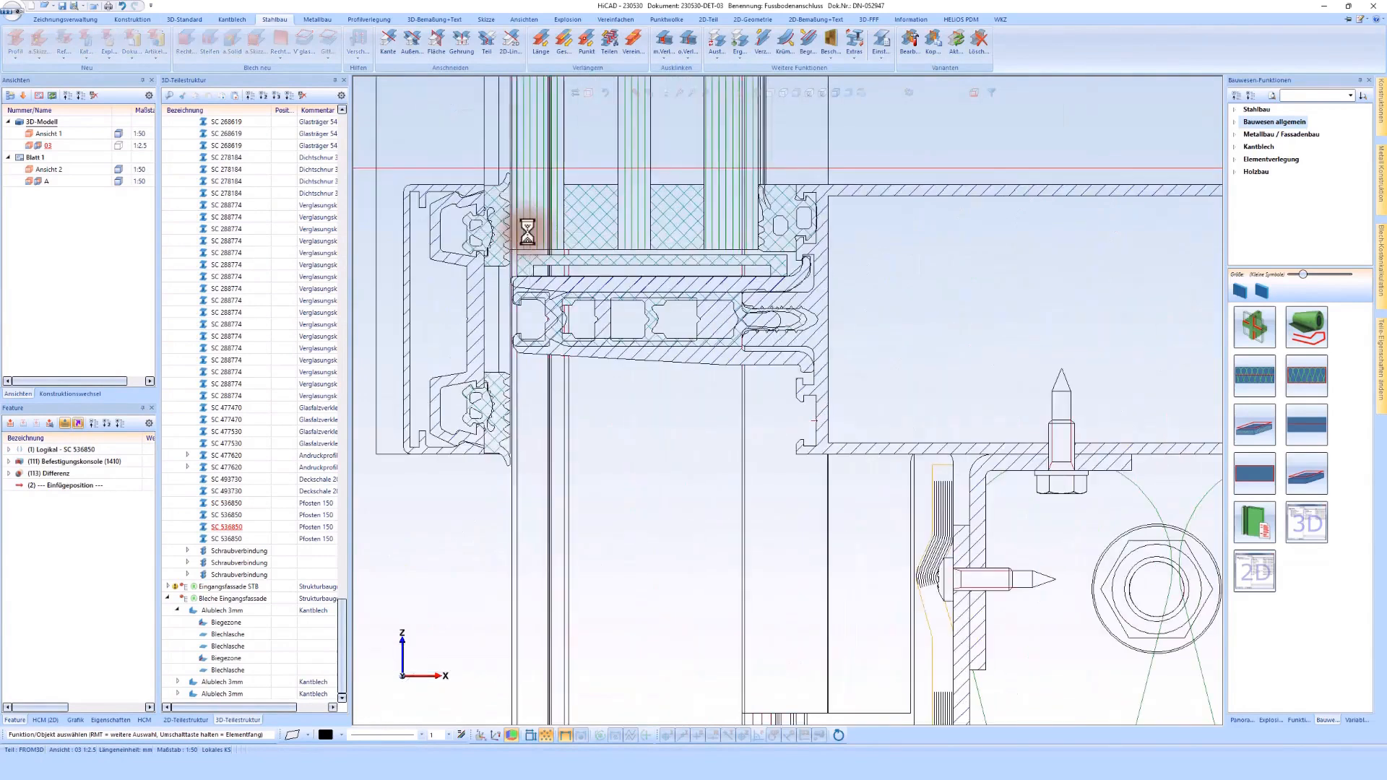
{"action": "scroll", "coordinate": [532, 232], "scroll_direction": "up", "scroll_amount": 2}
{"action": "scroll", "coordinate": [532, 233], "scroll_direction": "down", "scroll_amount": 4}
{"action": "key", "text": "Escape"}
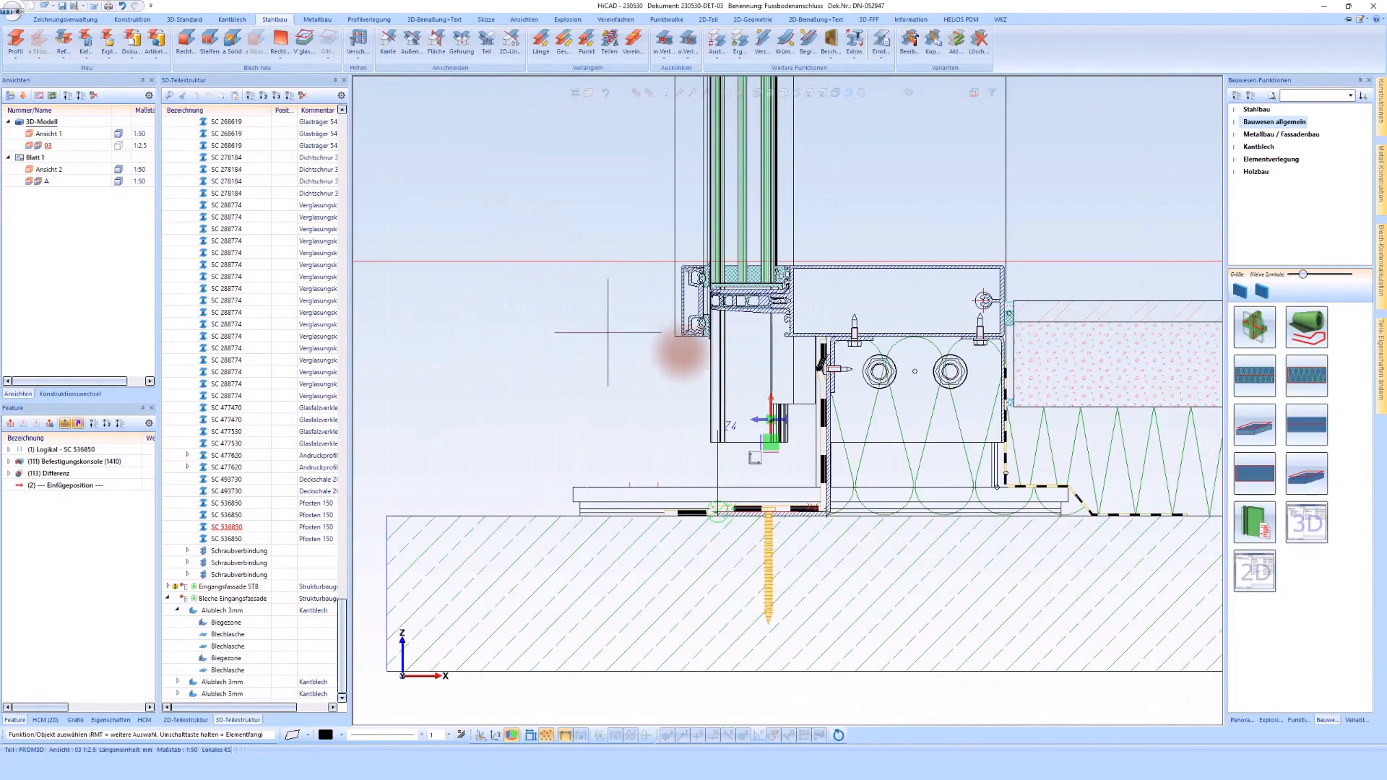
{"action": "left_click", "coordinate": [1307, 424]}
{"action": "left_click", "coordinate": [525, 356]}
{"action": "left_click", "coordinate": [208, 312]}
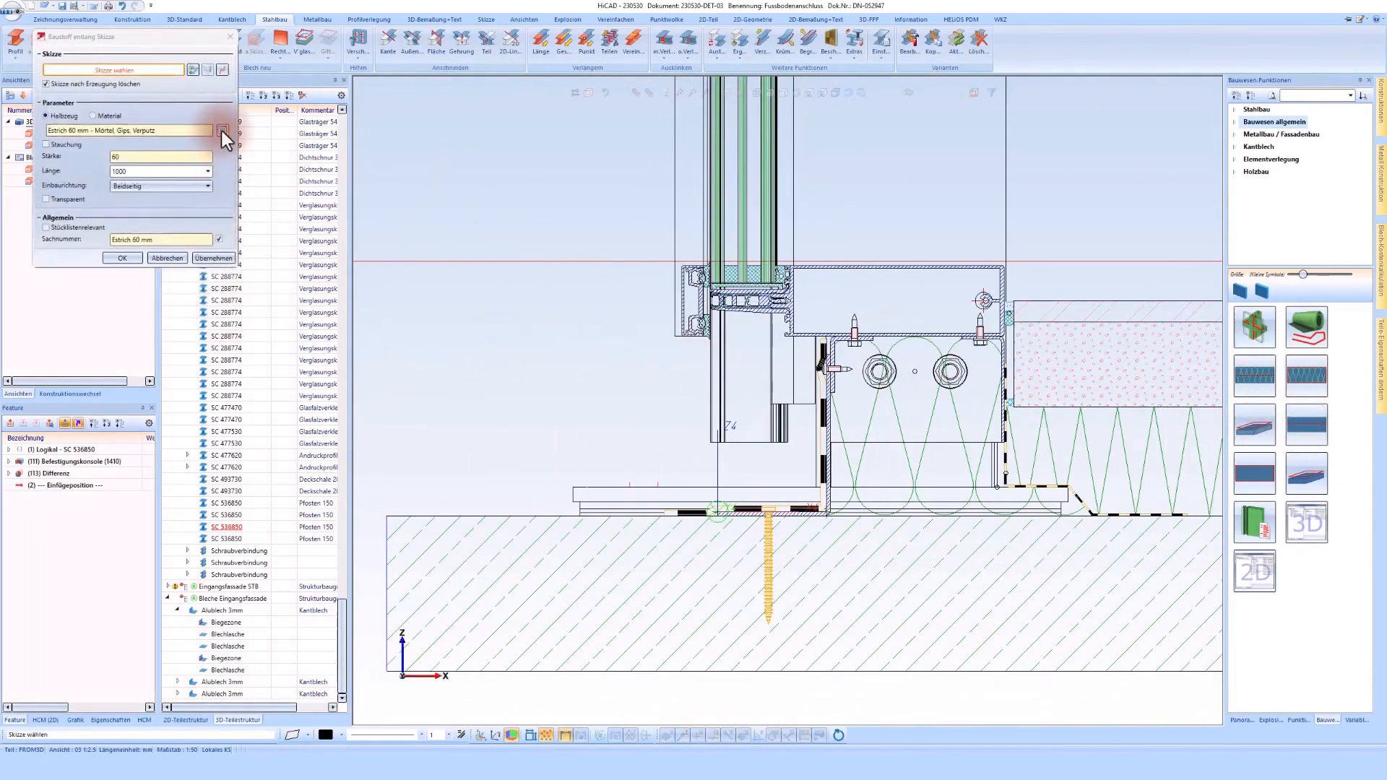
{"action": "left_click", "coordinate": [162, 259]}
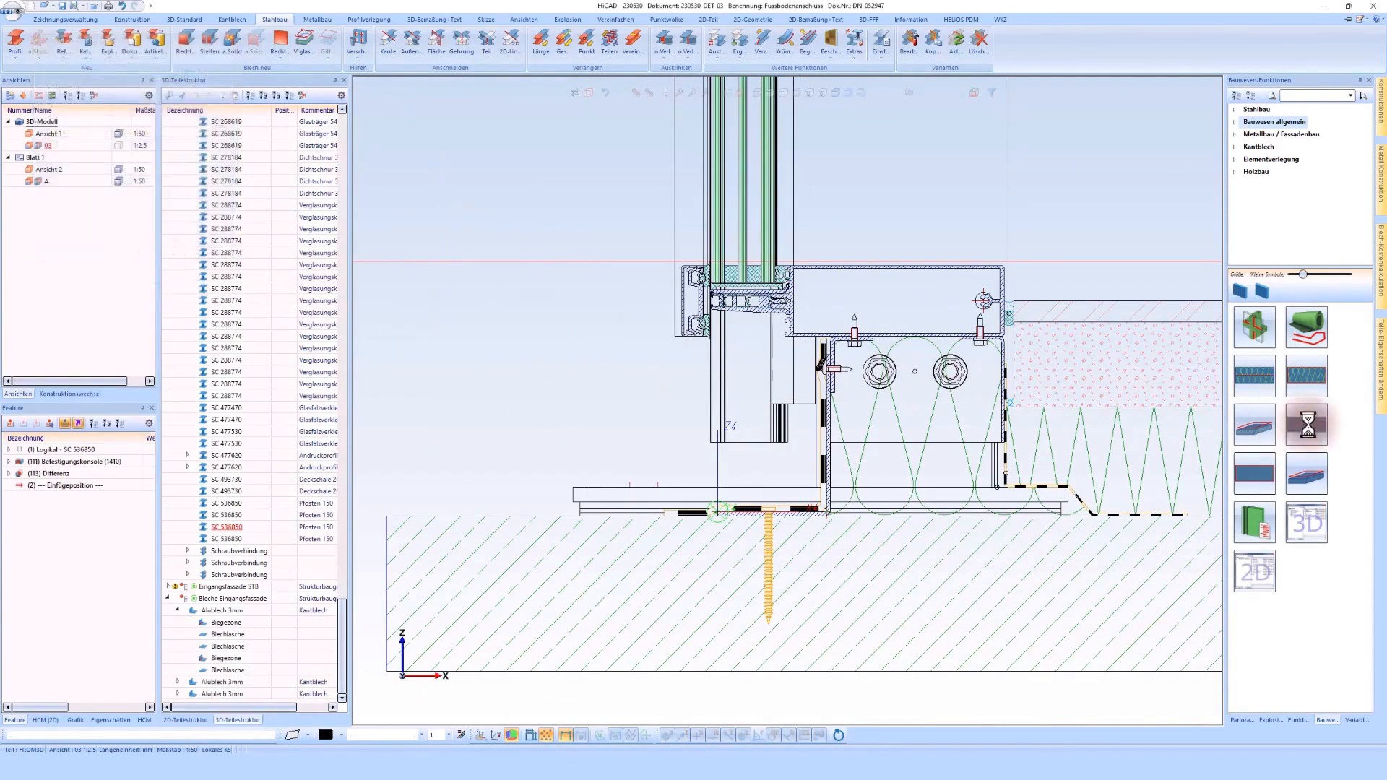
Step: Start a component along a sketch and draw its horizontal line outward from just outside and below the facade's cover profile
{"action": "left_click", "coordinate": [673, 366]}
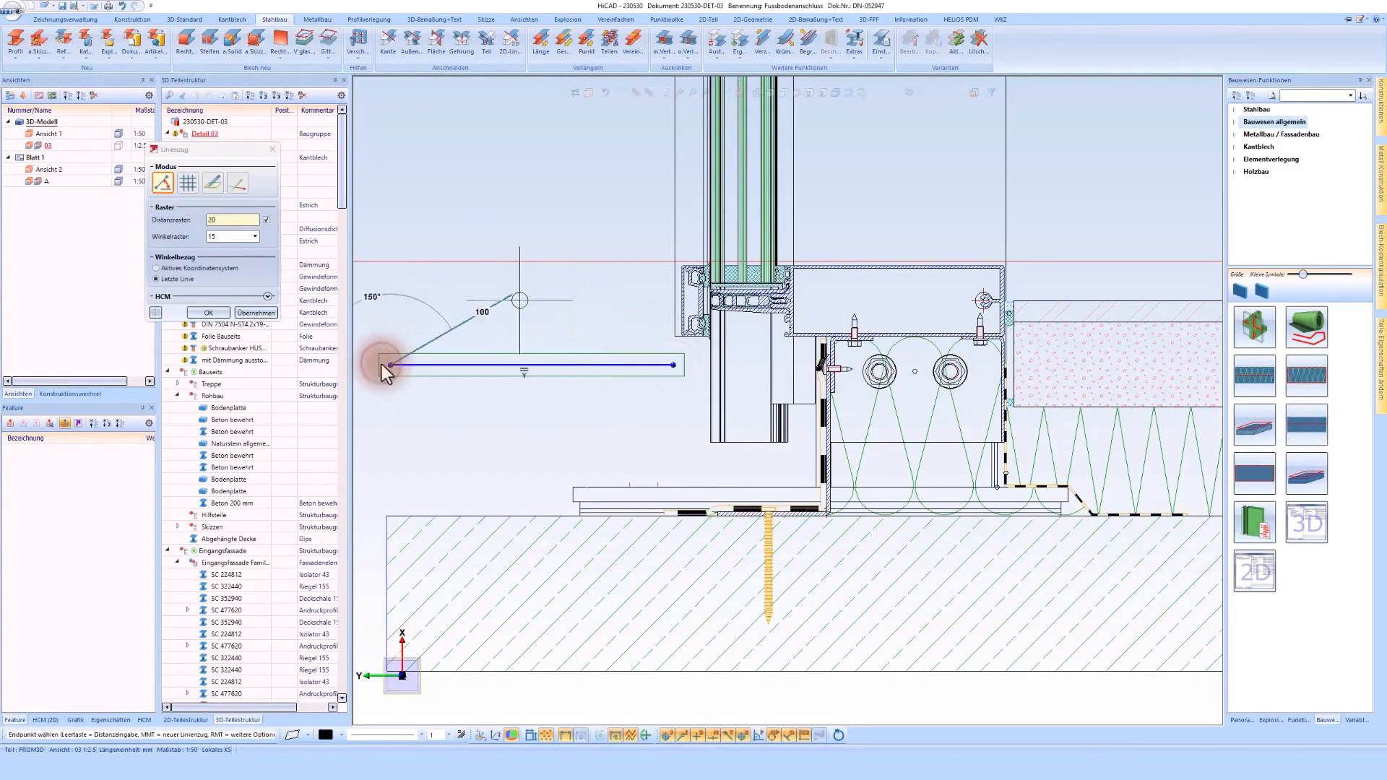
{"action": "left_click", "coordinate": [382, 364]}
Step: Look through the VWS/Putz, Mauerwerk, Gips and Faserzement building materials and their material variants for a paving material
{"action": "left_click", "coordinate": [218, 128]}
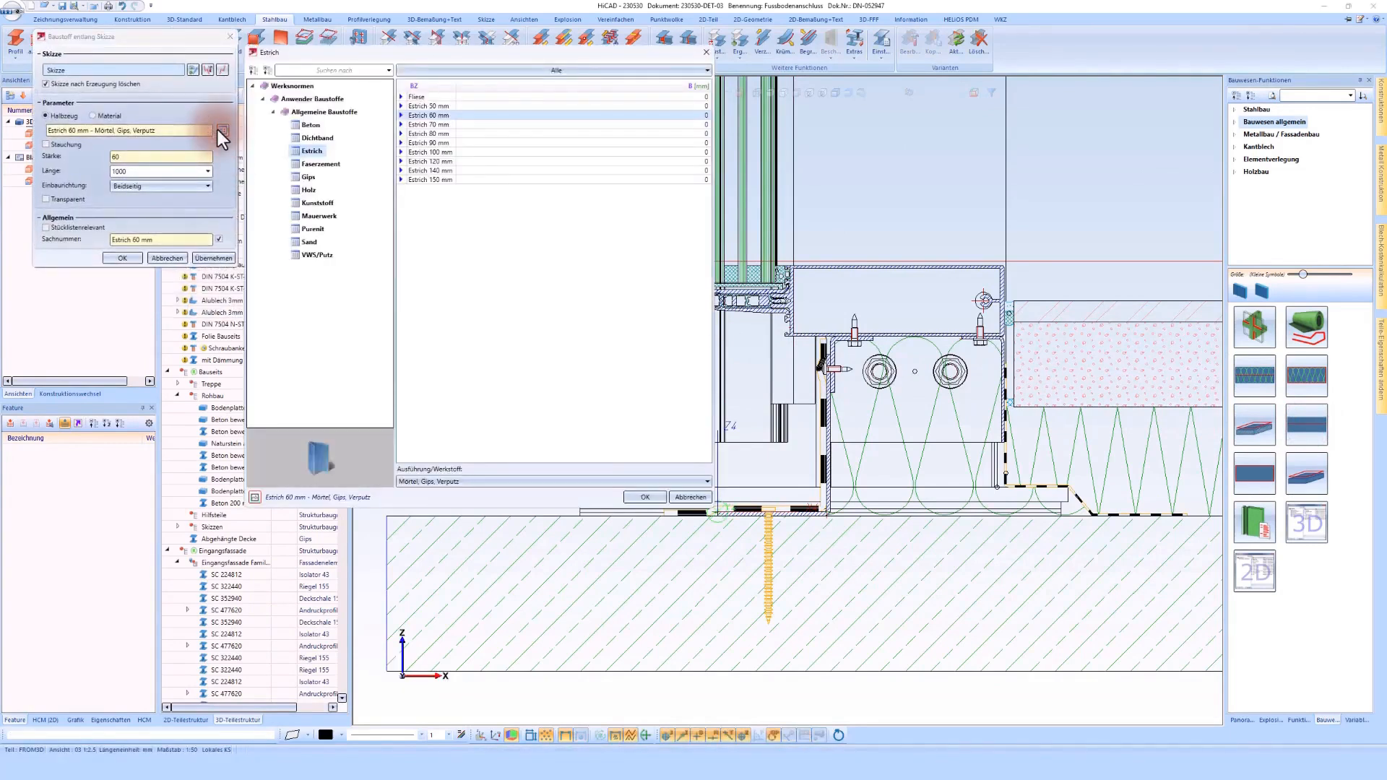
{"action": "left_click", "coordinate": [315, 256]}
{"action": "left_click", "coordinate": [426, 482]}
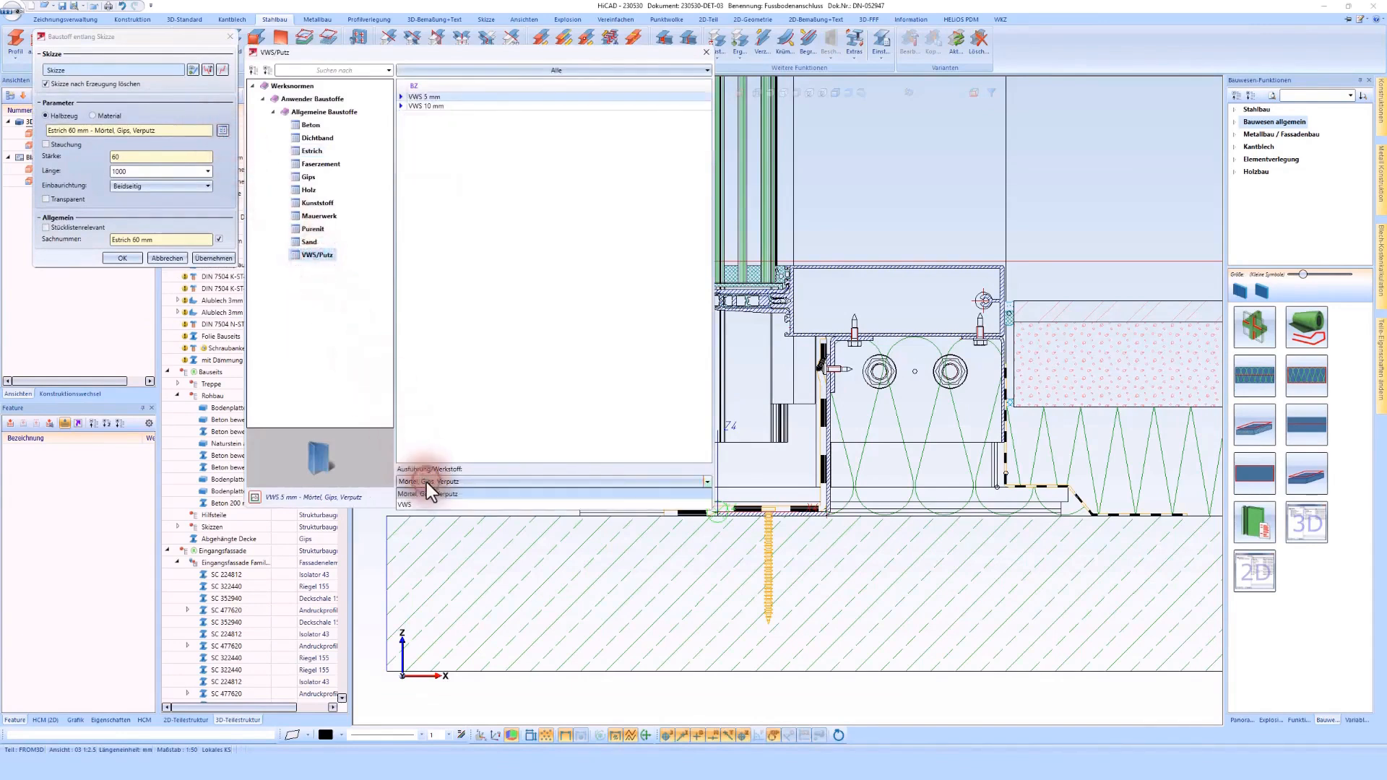
{"action": "left_click", "coordinate": [426, 482]}
{"action": "left_click", "coordinate": [317, 216]}
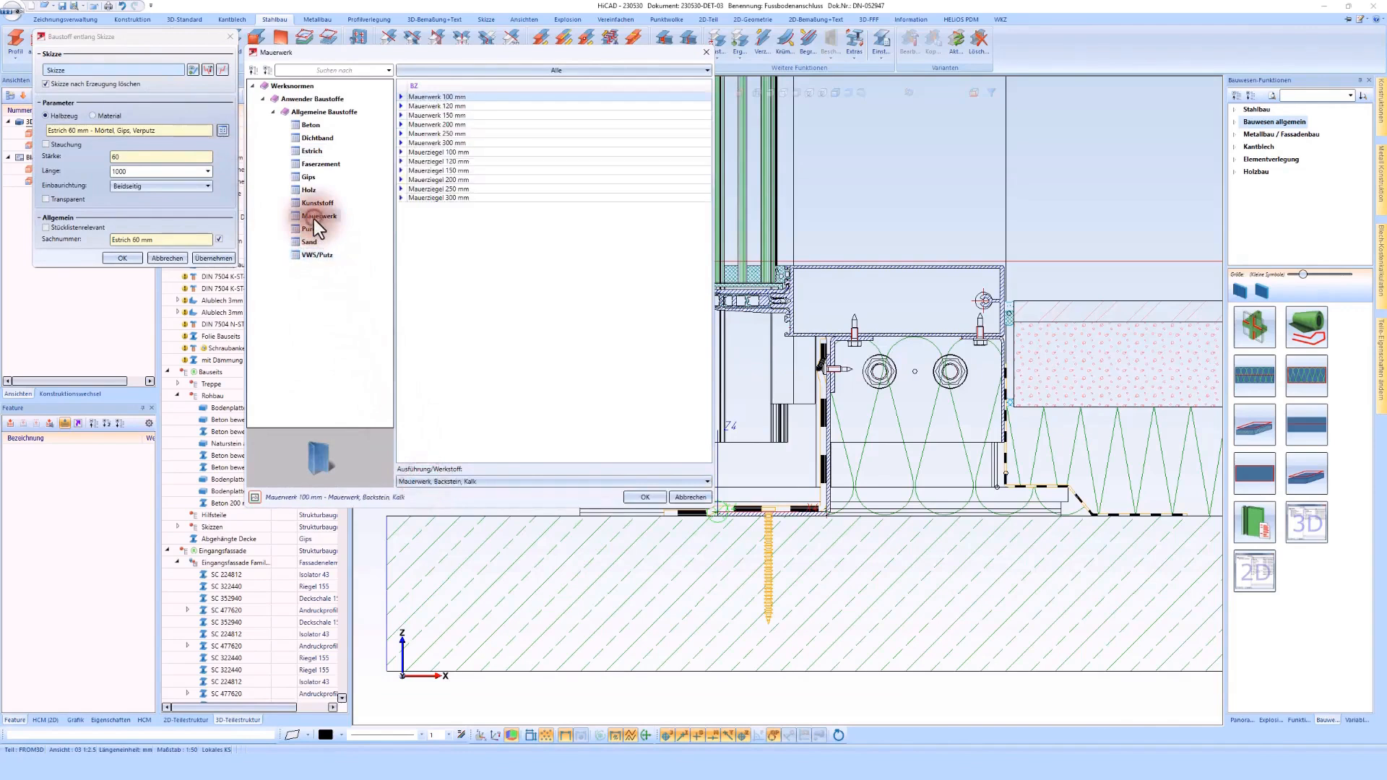
{"action": "left_click", "coordinate": [437, 483]}
{"action": "left_click", "coordinate": [436, 483]}
{"action": "left_click", "coordinate": [308, 177]}
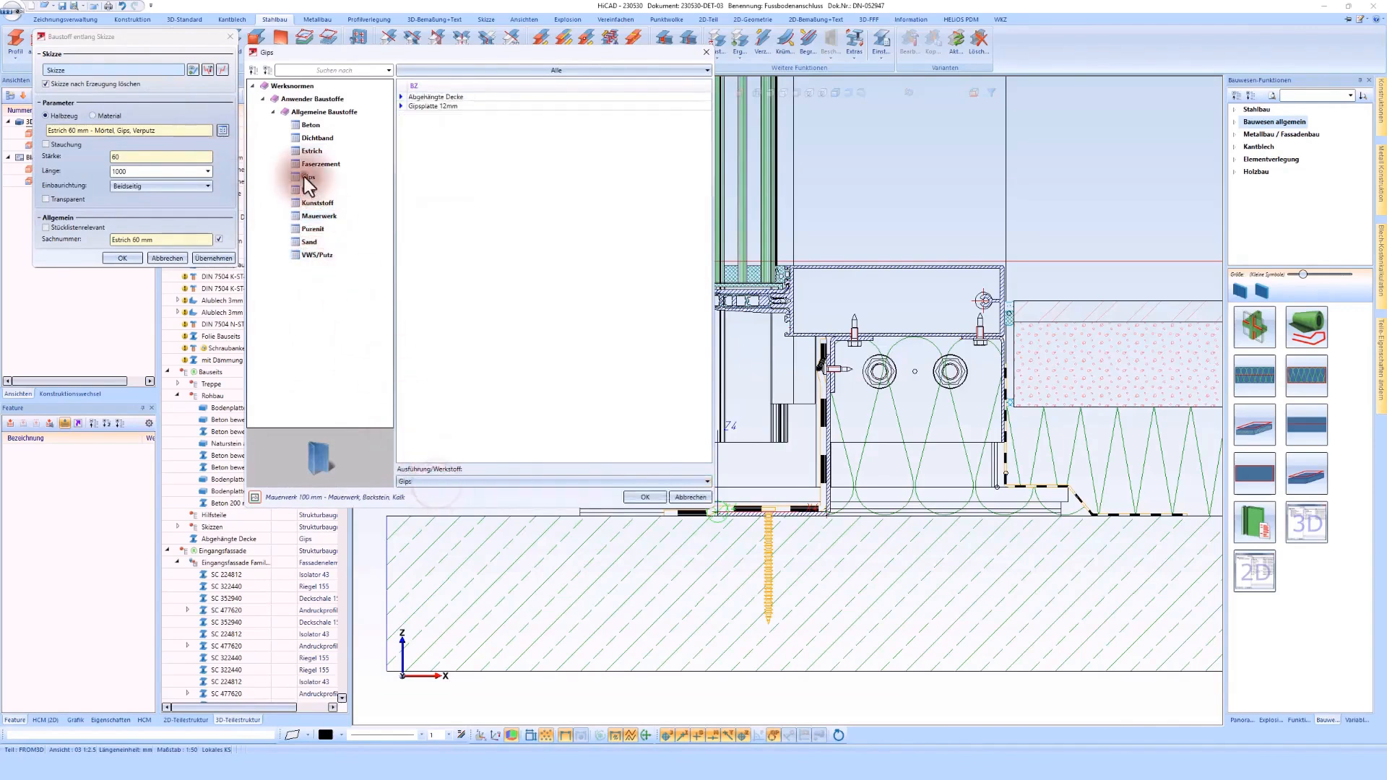
{"action": "left_click", "coordinate": [429, 480]}
{"action": "left_click", "coordinate": [431, 481]}
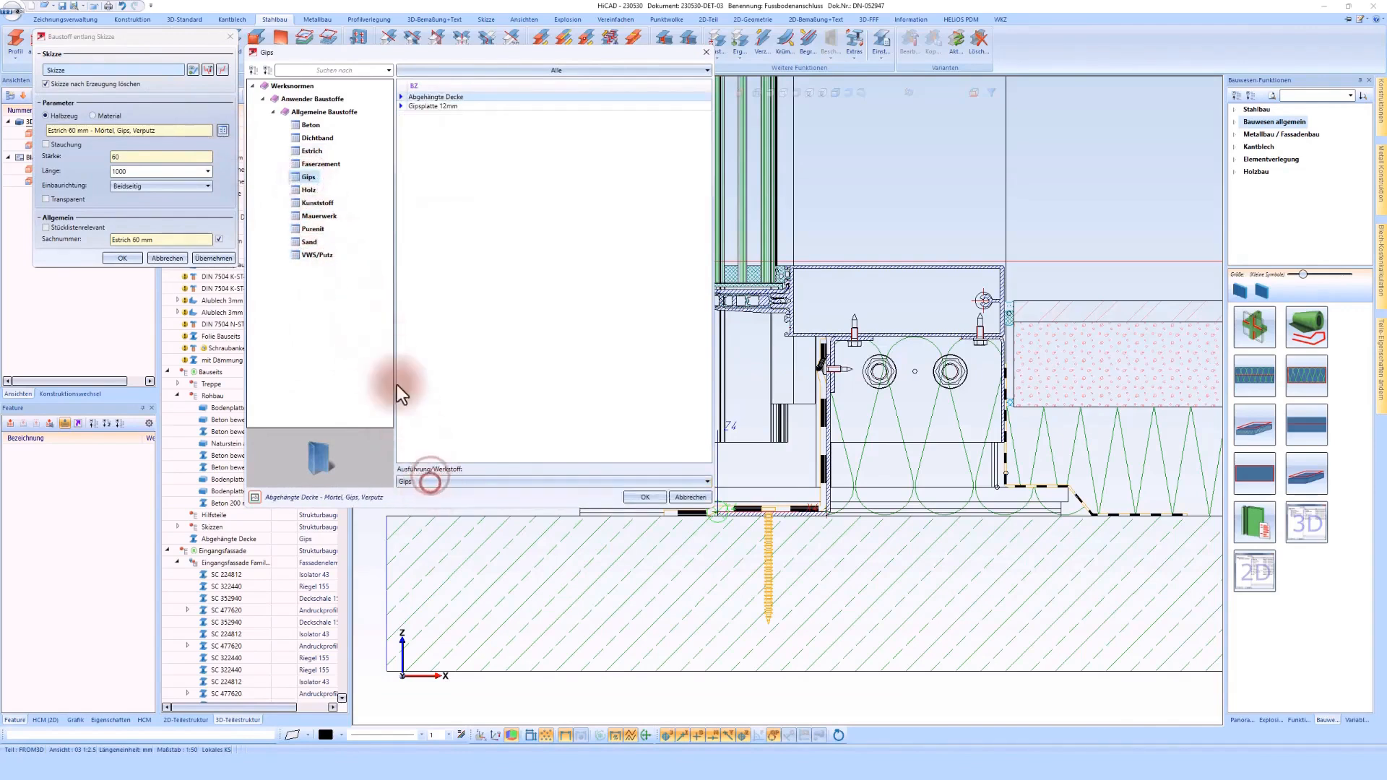
{"action": "left_click", "coordinate": [323, 163]}
Step: Assign Pflaster 40 mm from the Pflaster variant of the Estrich materials to the component
{"action": "left_click", "coordinate": [311, 149]}
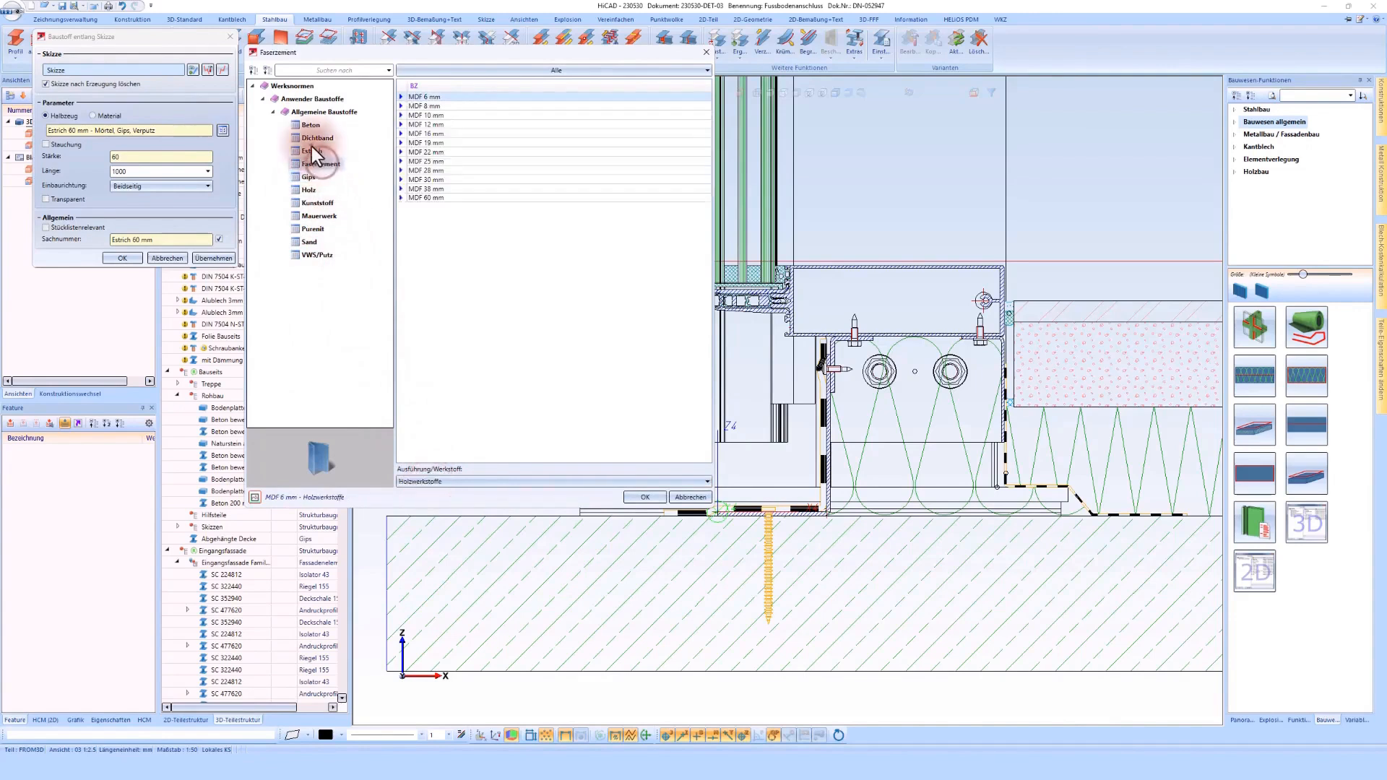
{"action": "left_click", "coordinate": [435, 478]}
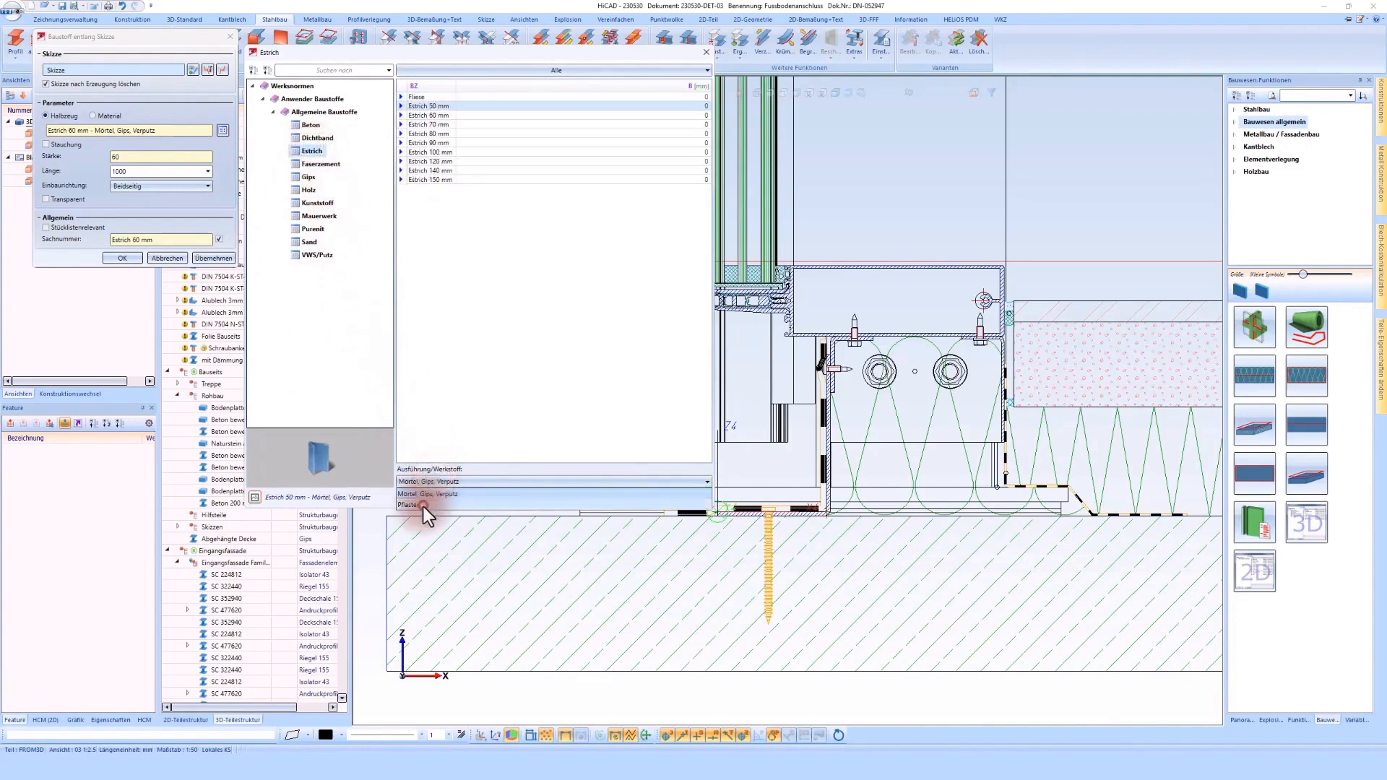
{"action": "left_click", "coordinate": [423, 506]}
{"action": "double_click", "coordinate": [440, 97]}
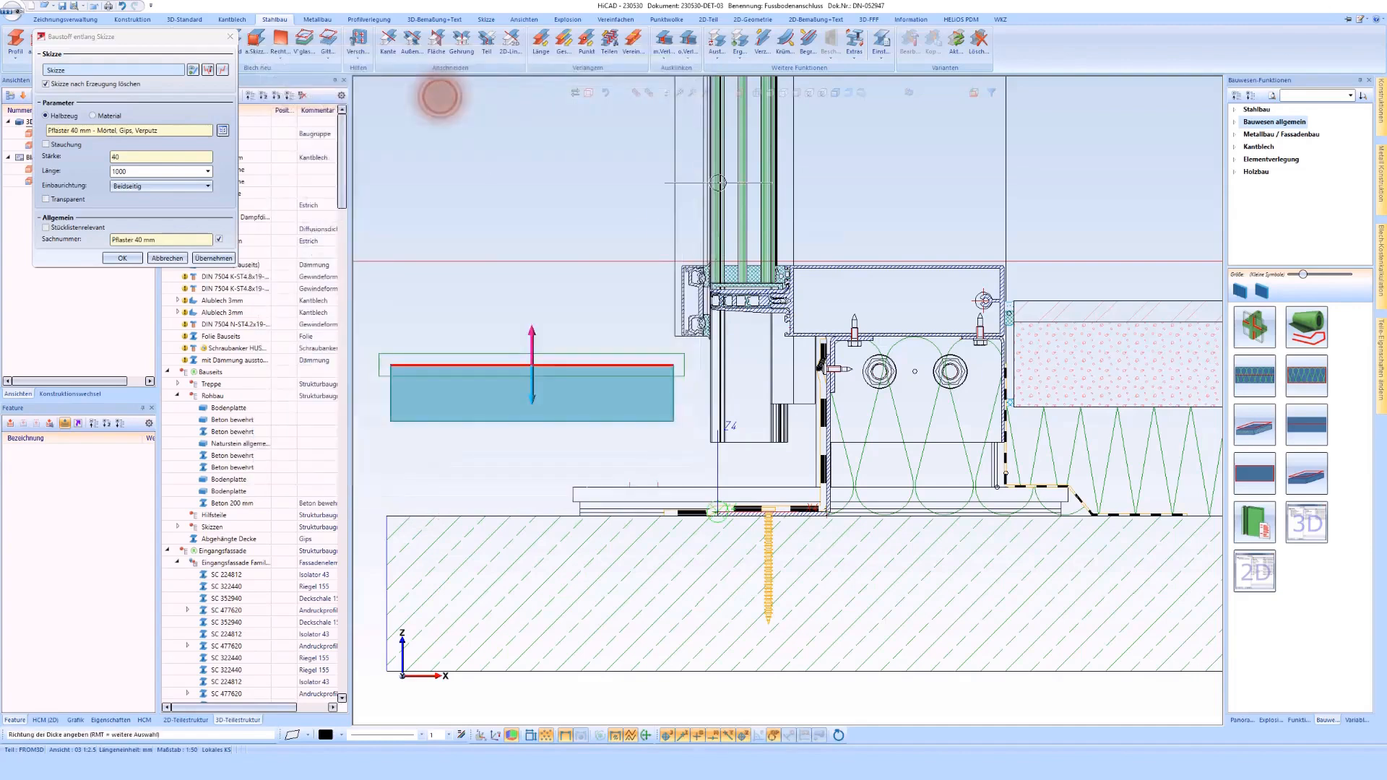
Step: Create the 40 mm paving component outside the facade and shift it vertically relative to the interior floor's upper edge
{"action": "left_click", "coordinate": [117, 258]}
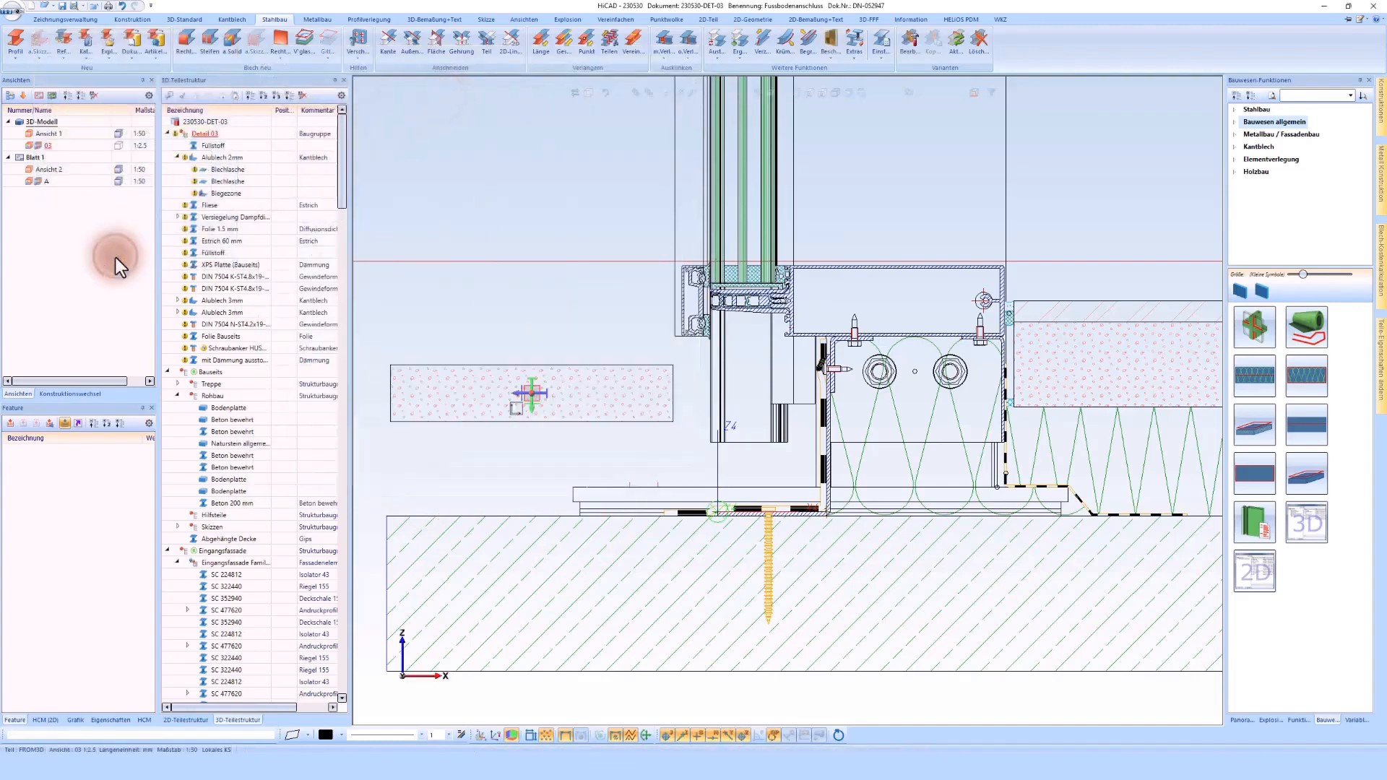
{"action": "scroll", "coordinate": [575, 354], "scroll_direction": "down", "scroll_amount": 2}
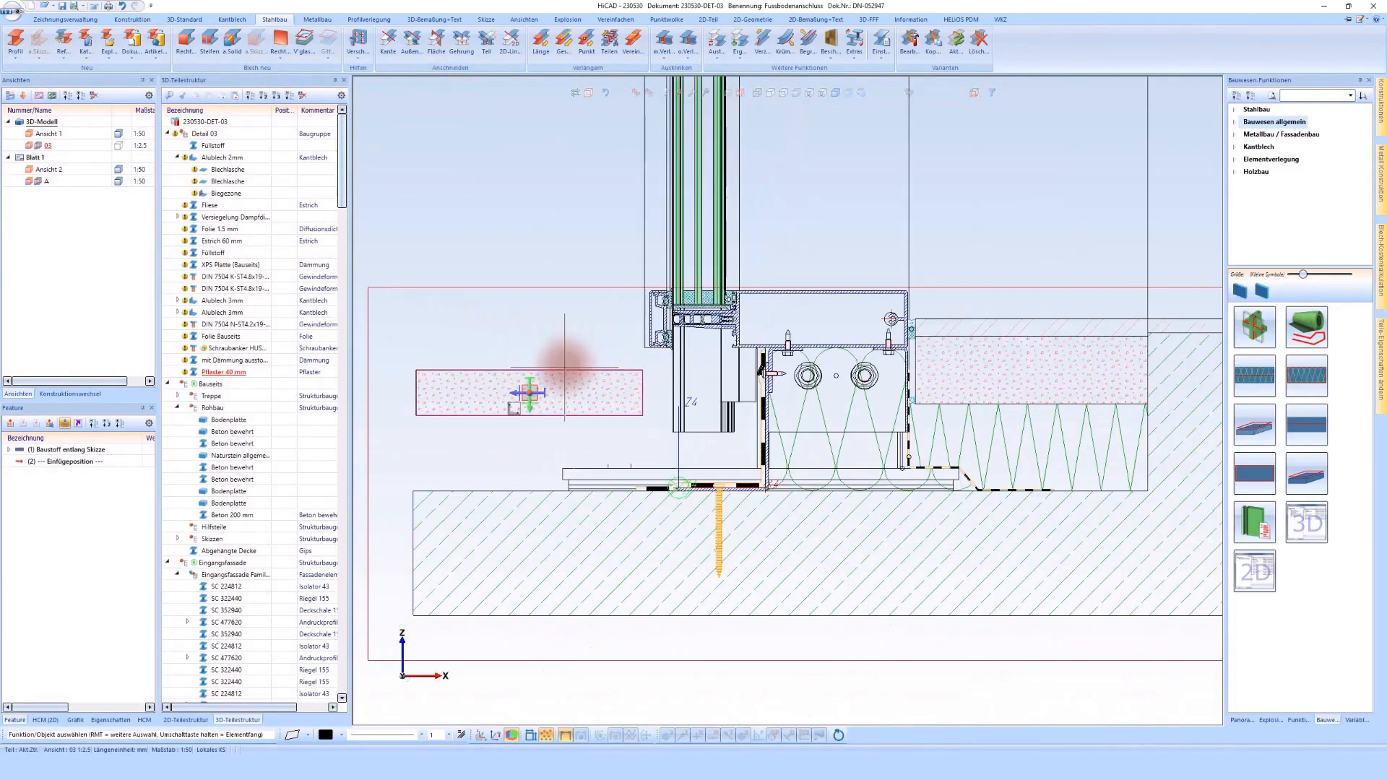
{"action": "right_click", "coordinate": [563, 359]}
{"action": "left_click", "coordinate": [670, 370]}
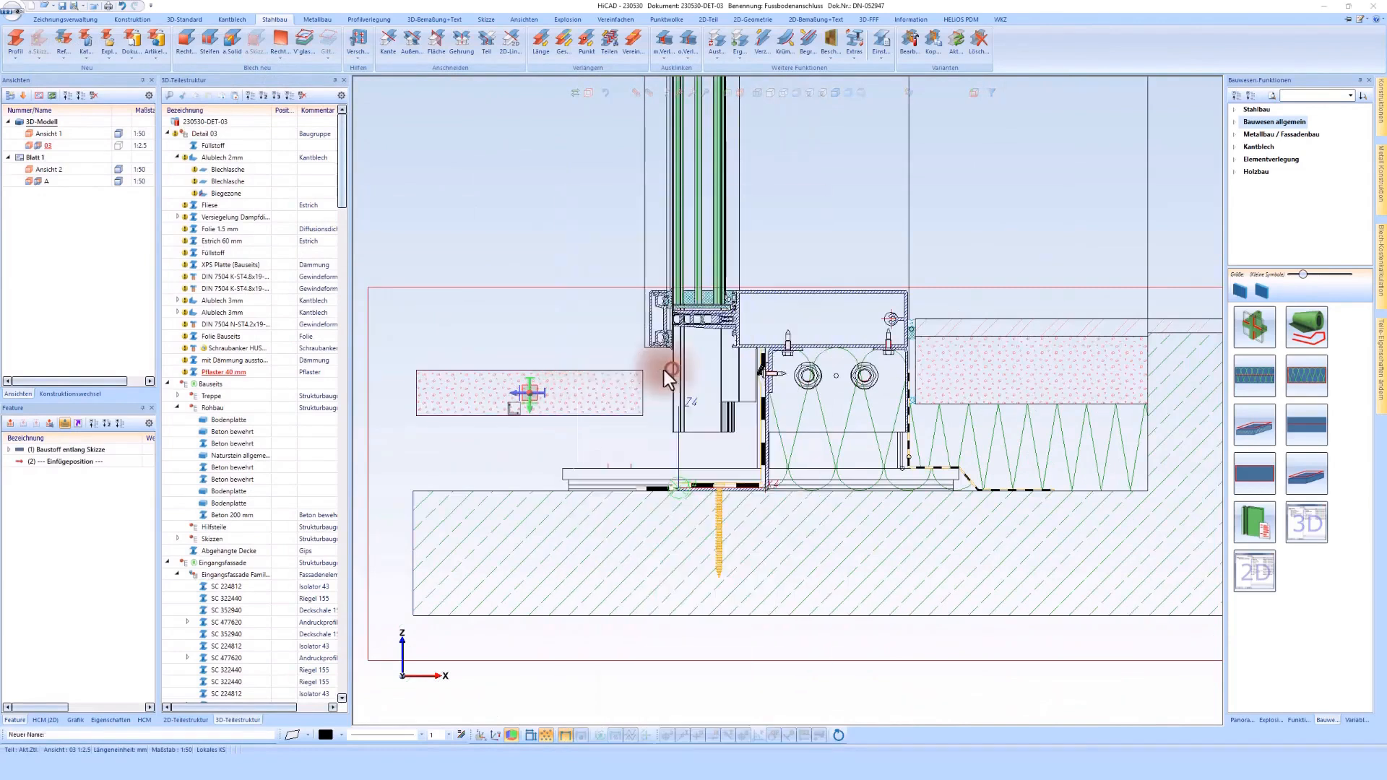
{"action": "left_click", "coordinate": [976, 318]}
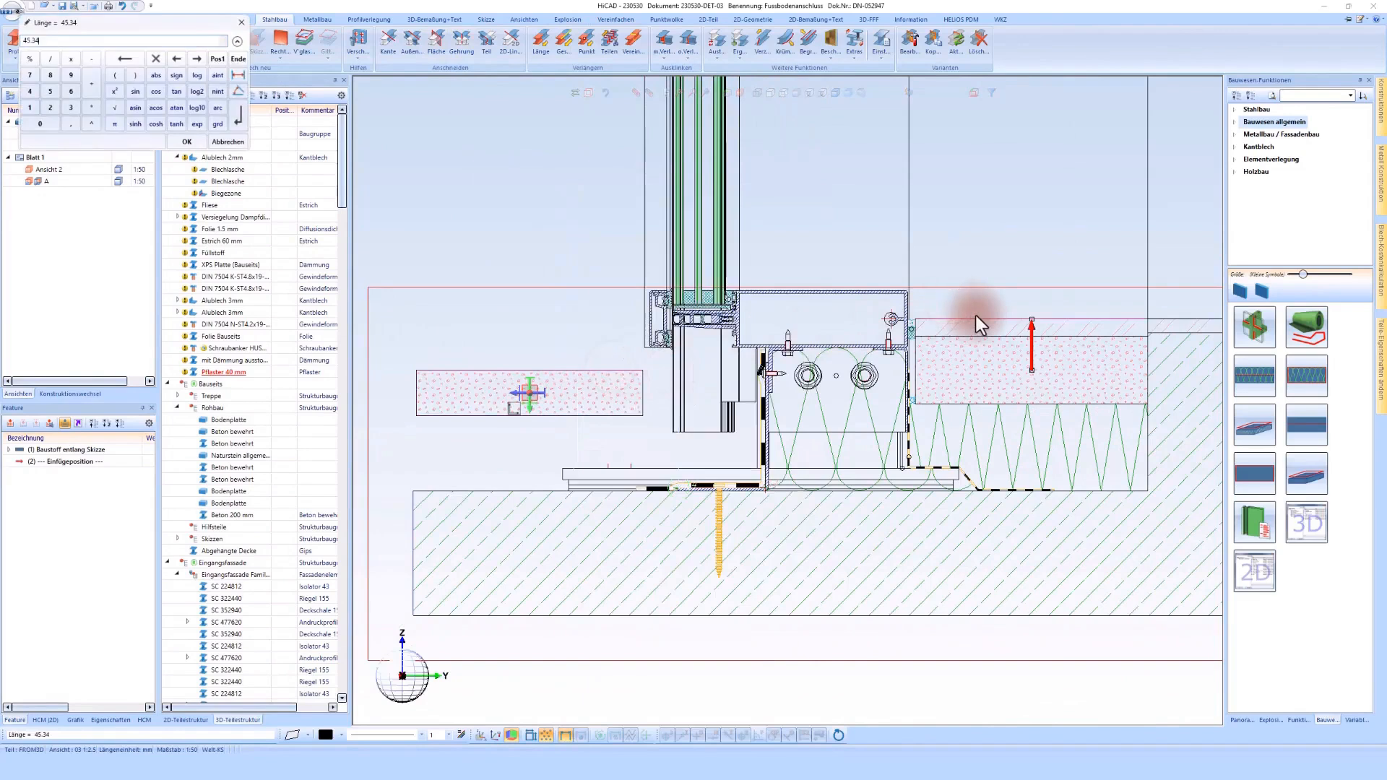
{"action": "type", "text": "-4"}
{"action": "key", "text": "Return"}
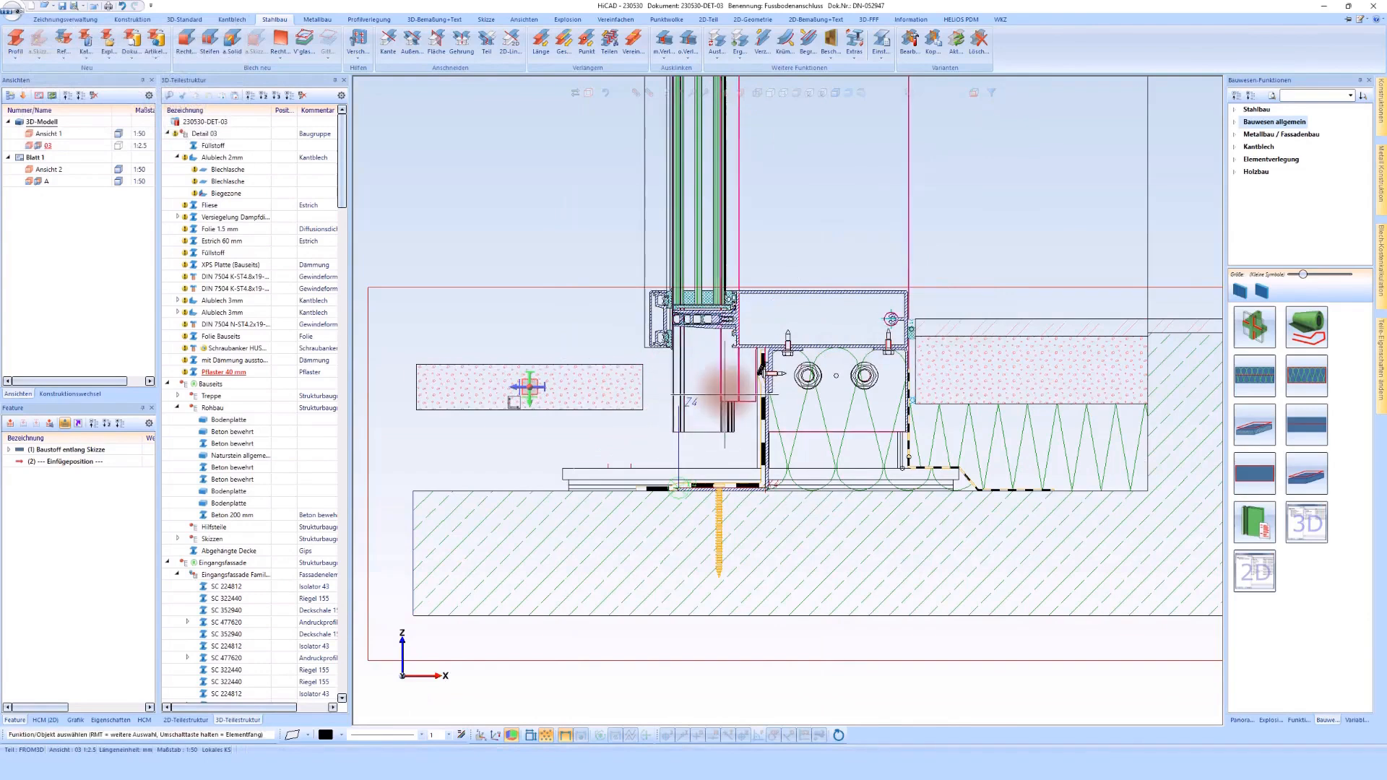
Step: Start a sketch on the section plane and draw a vertical line about 110 mm long below the outer edge of the glazing base profile
{"action": "scroll", "coordinate": [726, 392], "scroll_direction": "up", "scroll_amount": 4}
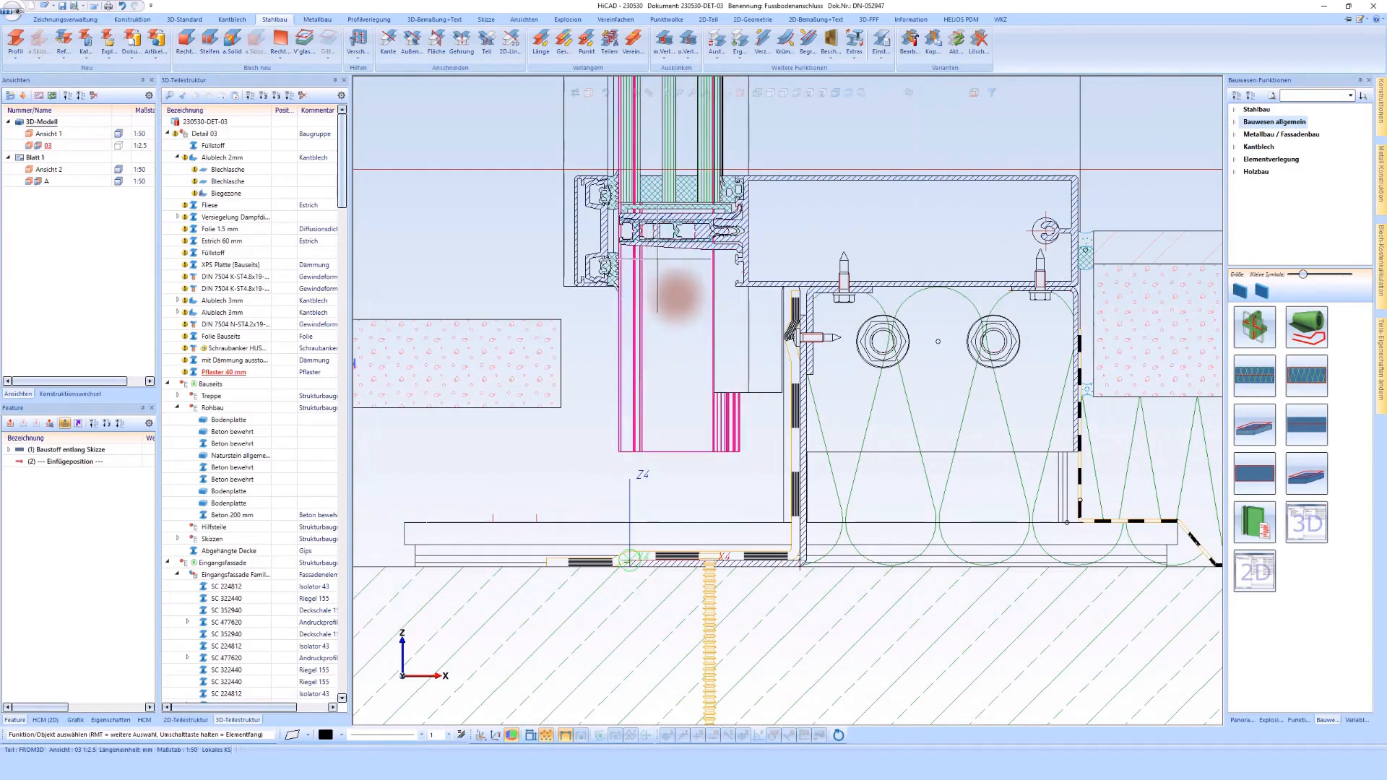
{"action": "scroll", "coordinate": [677, 296], "scroll_direction": "up", "scroll_amount": 1}
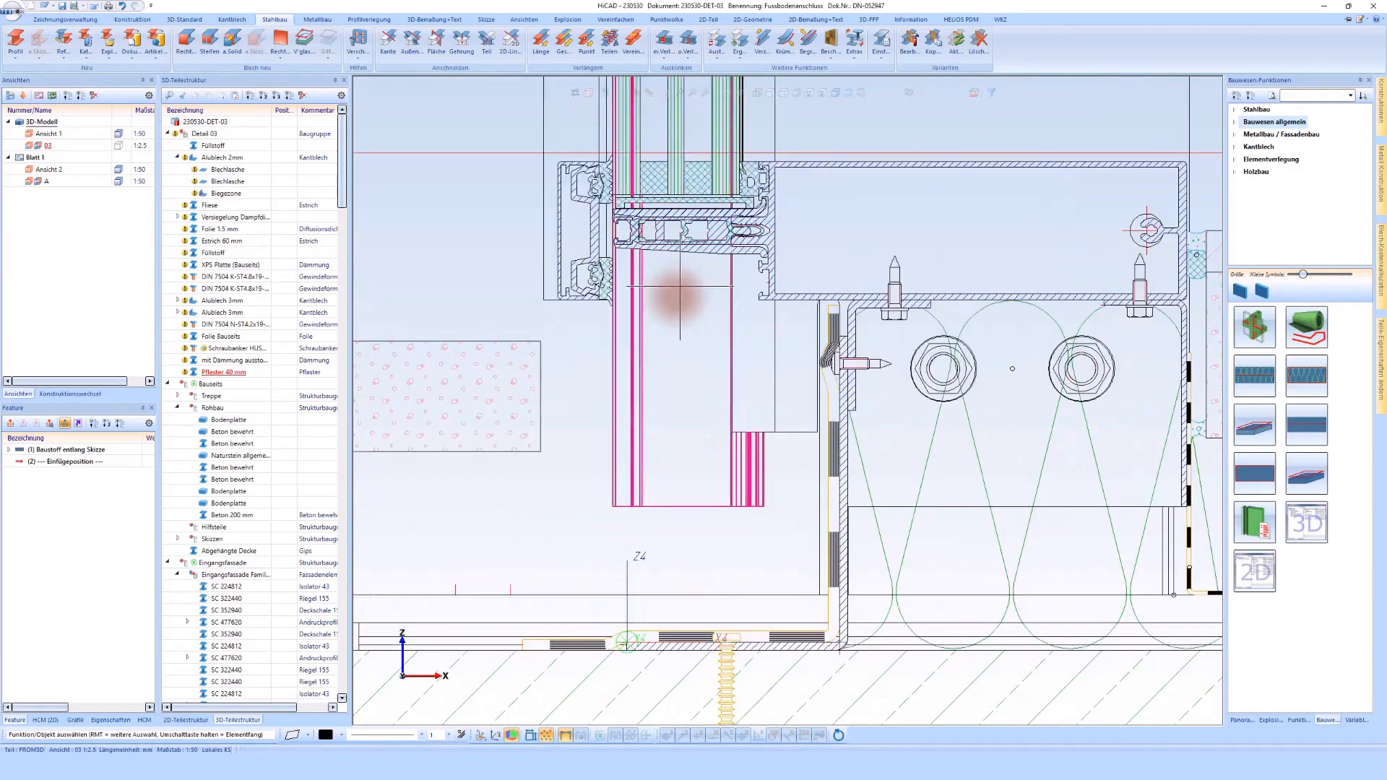
{"action": "scroll", "coordinate": [647, 216], "scroll_direction": "up", "scroll_amount": 2}
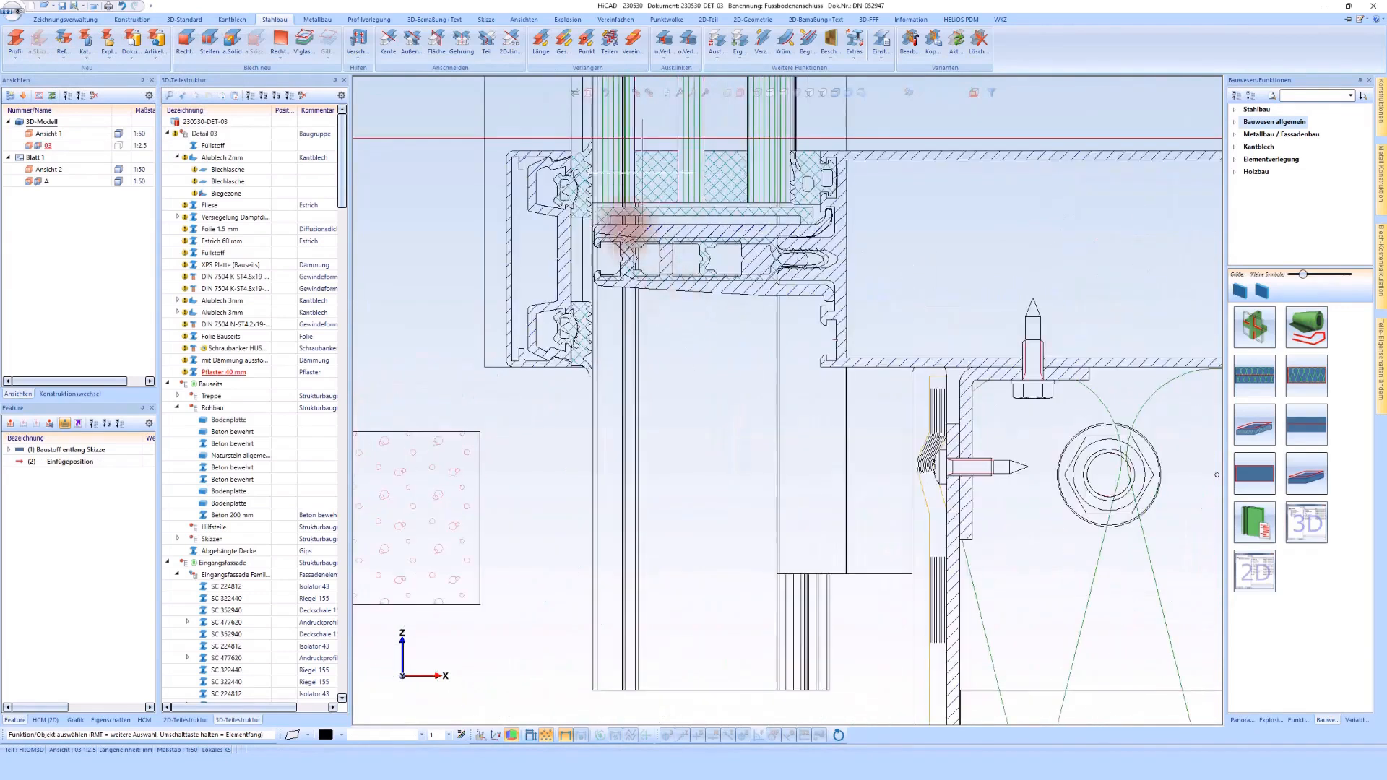
{"action": "left_click", "coordinate": [484, 20]}
{"action": "left_click", "coordinate": [15, 39]}
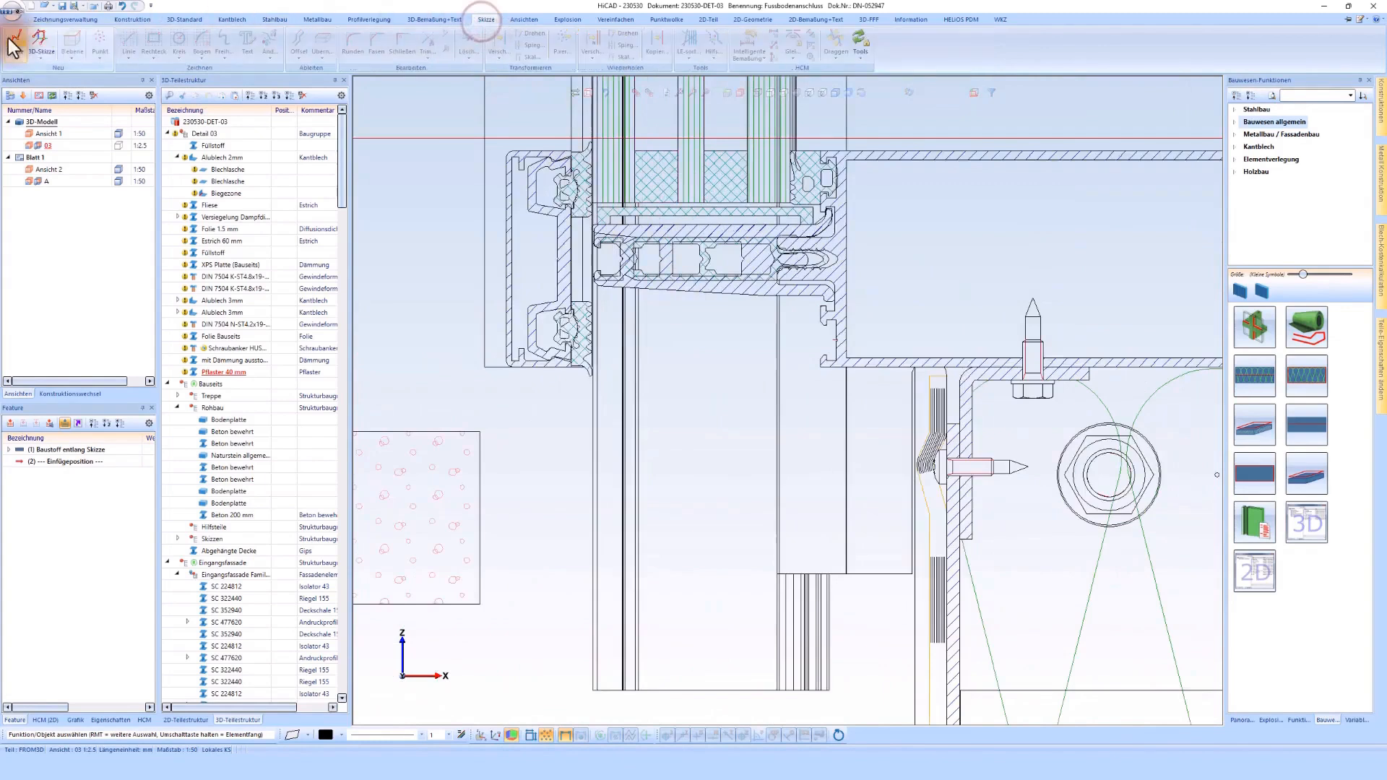
{"action": "left_click", "coordinate": [673, 196]}
{"action": "left_click", "coordinate": [130, 41]}
{"action": "left_click", "coordinate": [607, 312]}
{"action": "scroll", "coordinate": [607, 318], "scroll_direction": "down", "scroll_amount": 1}
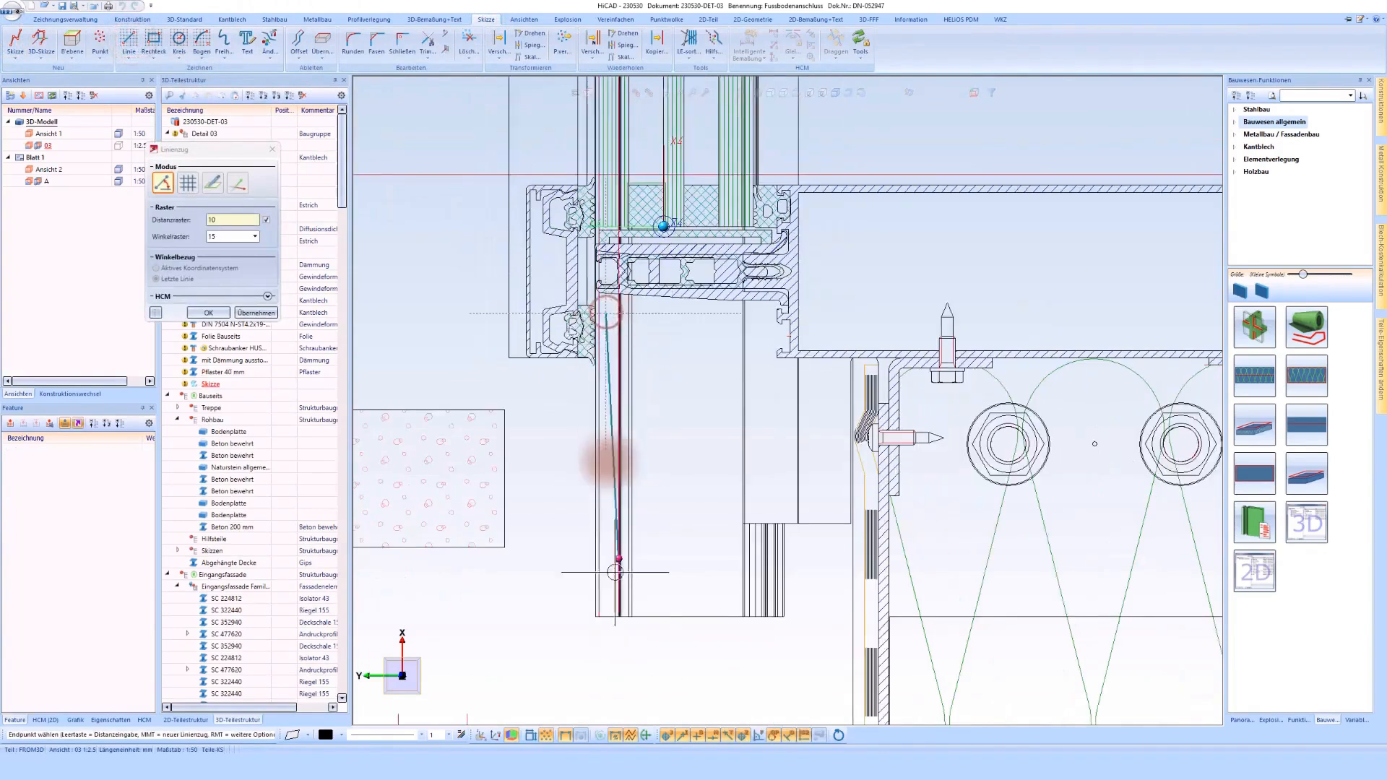
{"action": "left_click", "coordinate": [614, 682]}
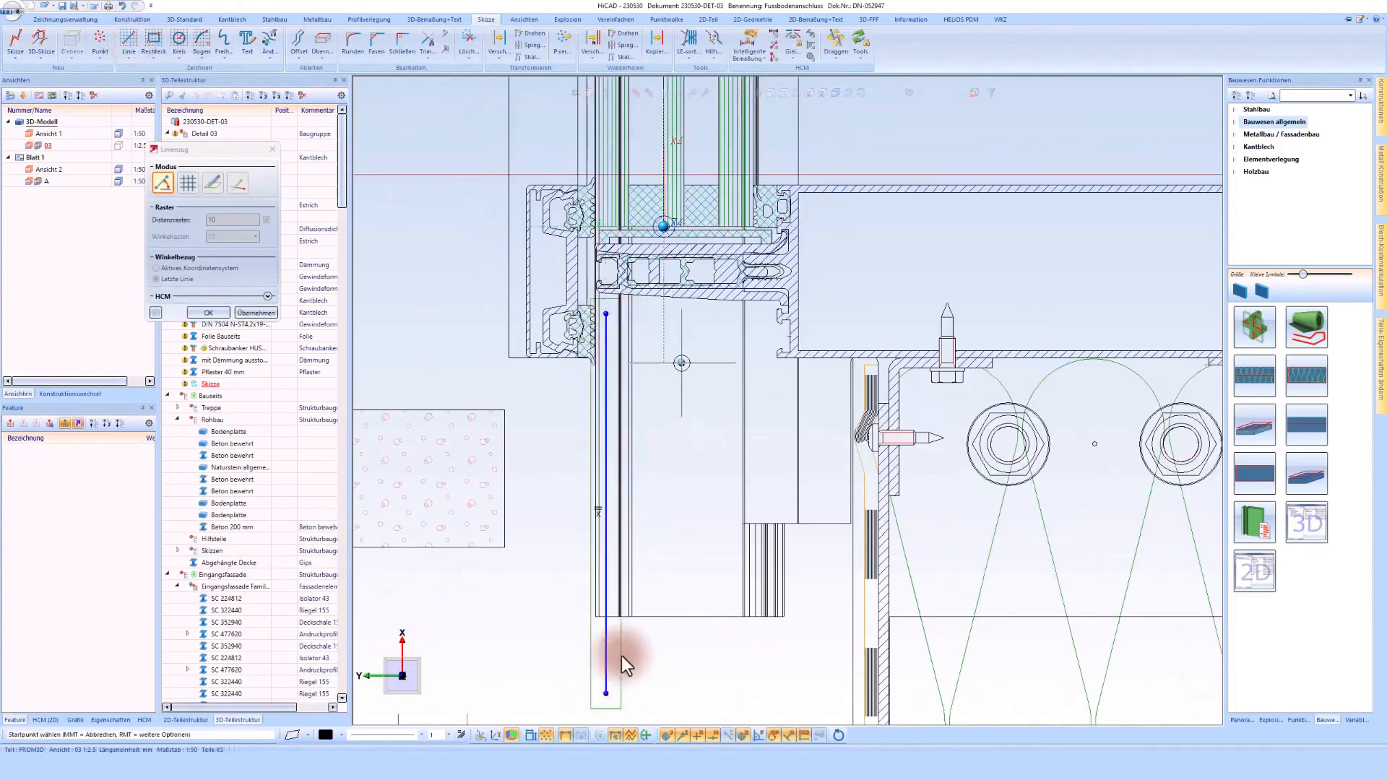
{"action": "middle_click", "coordinate": [621, 656]}
Step: Constrain the vertical sketch line to coincide with the outer vertical edge of the glazing
{"action": "left_click", "coordinate": [791, 42]}
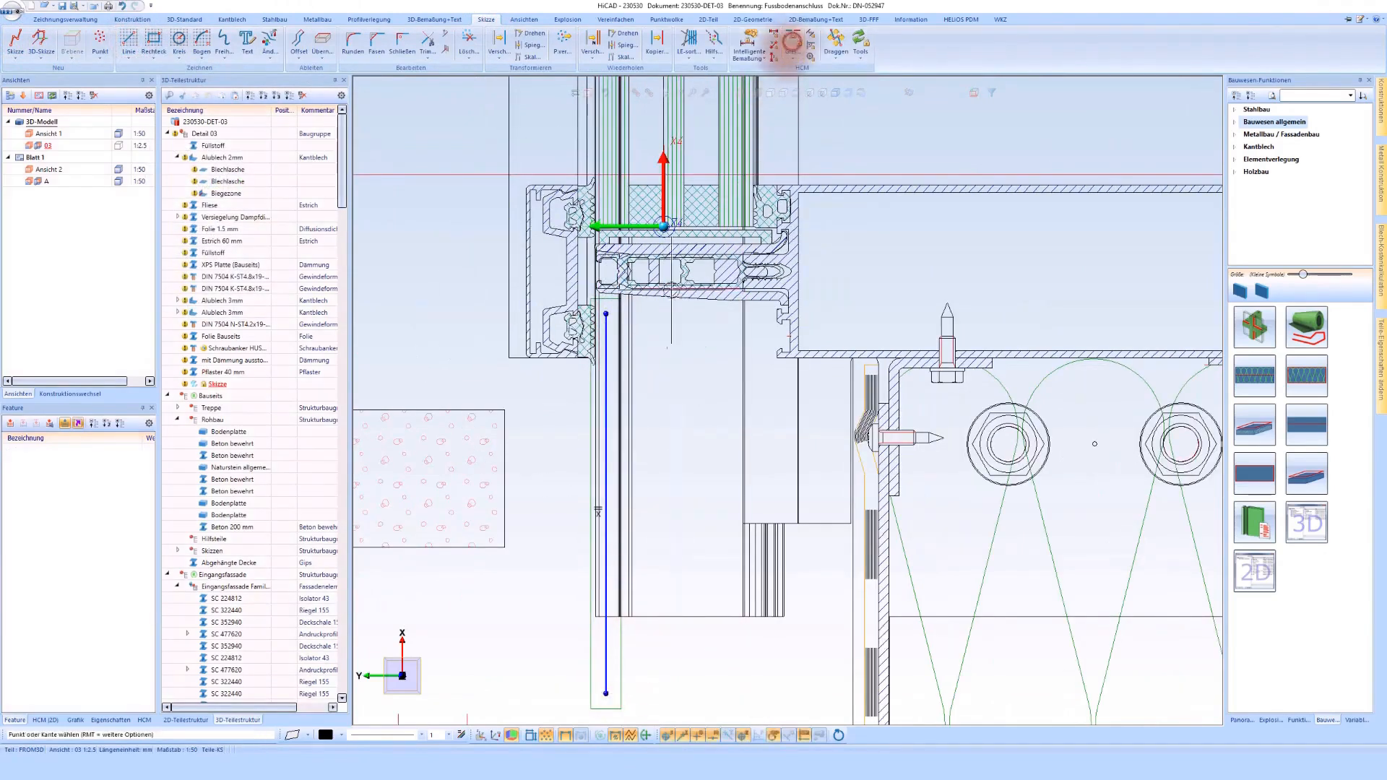
{"action": "left_click", "coordinate": [608, 321]}
{"action": "left_click", "coordinate": [596, 150]}
Step: Dimension the line's upper end against the lower edge of the cover profile and set the overlap to 13 mm
{"action": "left_click", "coordinate": [747, 42]}
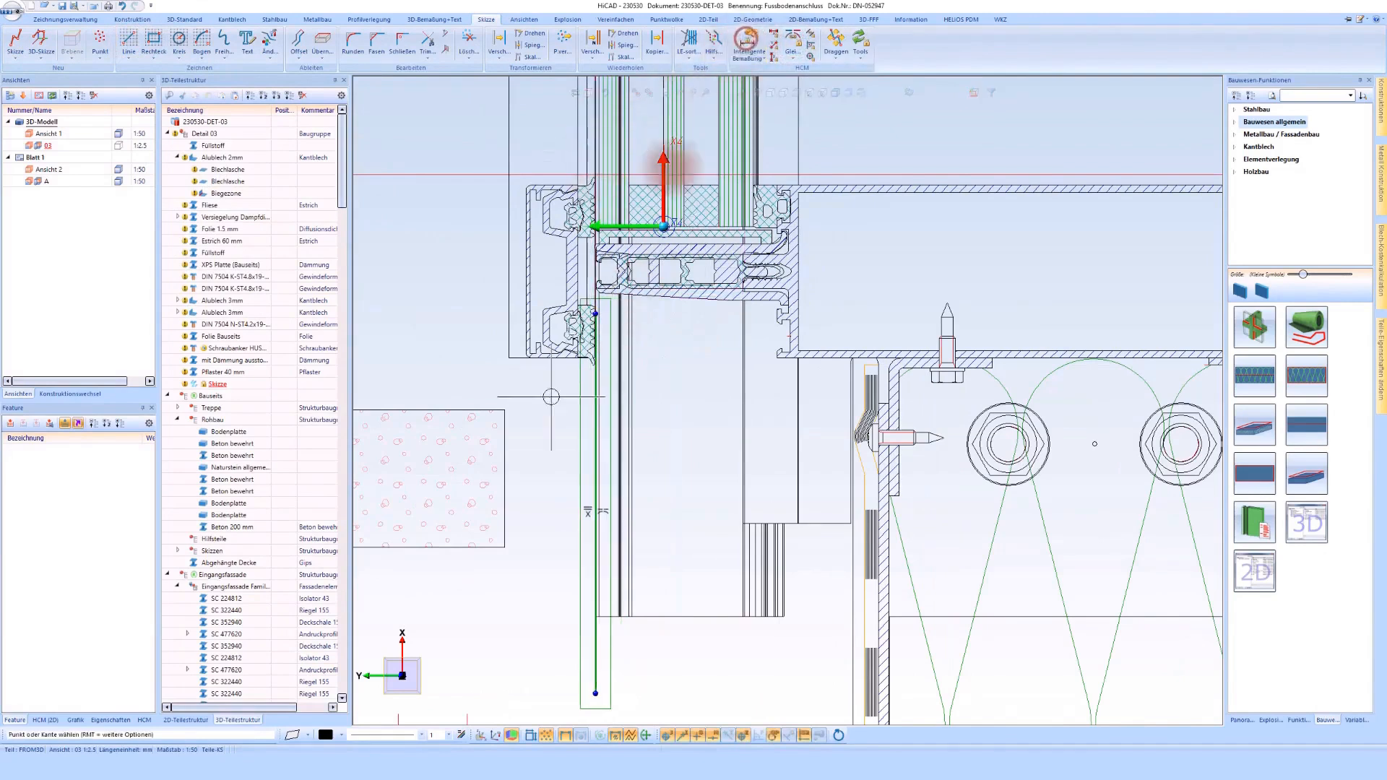
{"action": "left_click", "coordinate": [553, 366]}
{"action": "left_click", "coordinate": [595, 313]}
{"action": "left_click", "coordinate": [657, 334]}
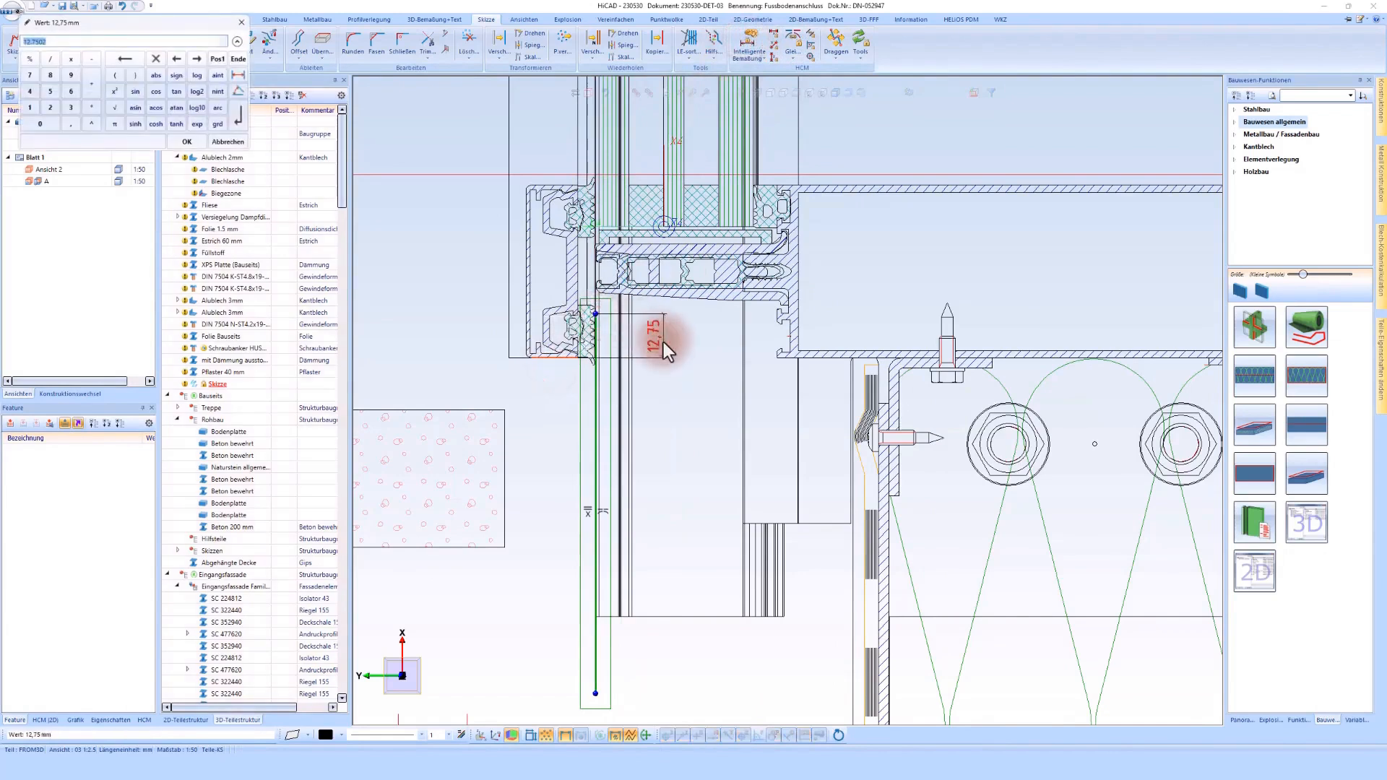
{"action": "key", "text": "Return"}
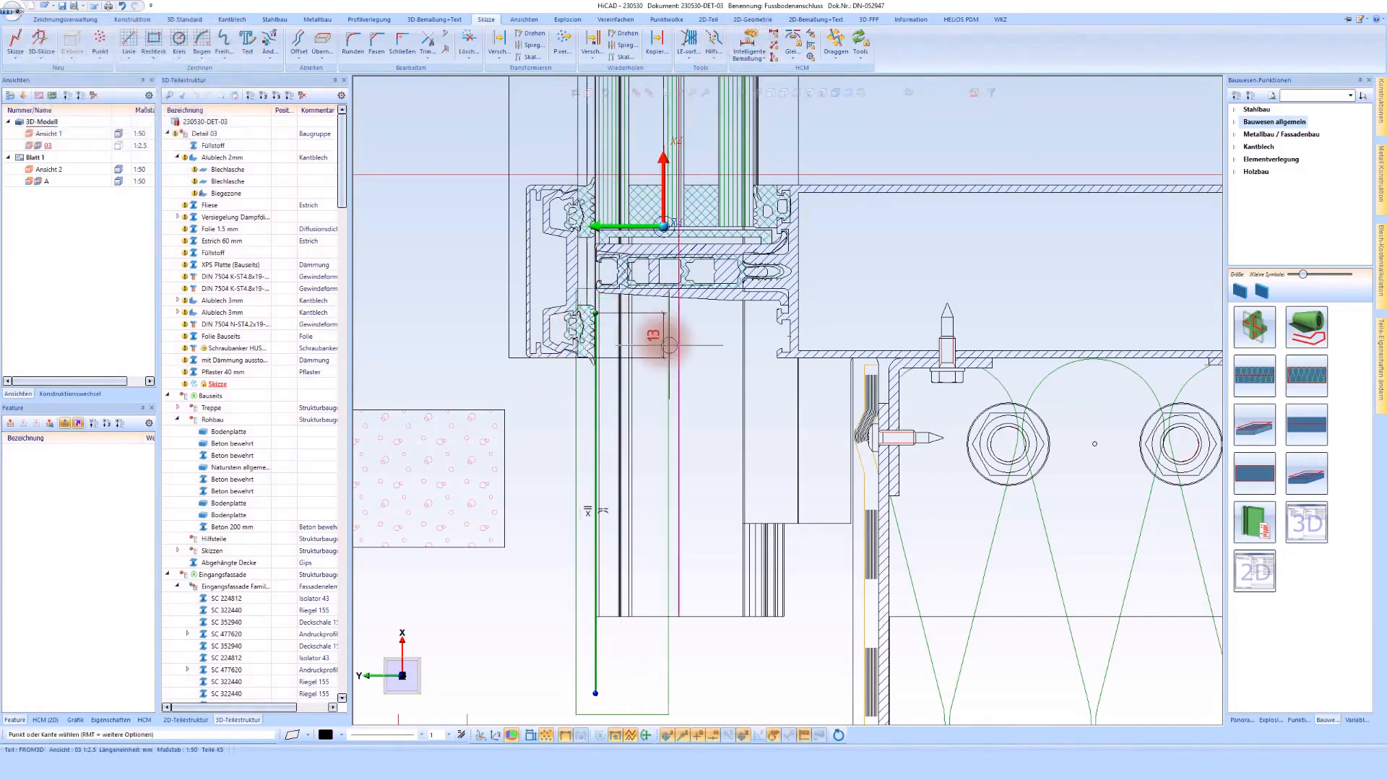
Step: Dimension the vertical sketch line's length and set it to 100 mm
{"action": "scroll", "coordinate": [613, 361], "scroll_direction": "down", "scroll_amount": 2}
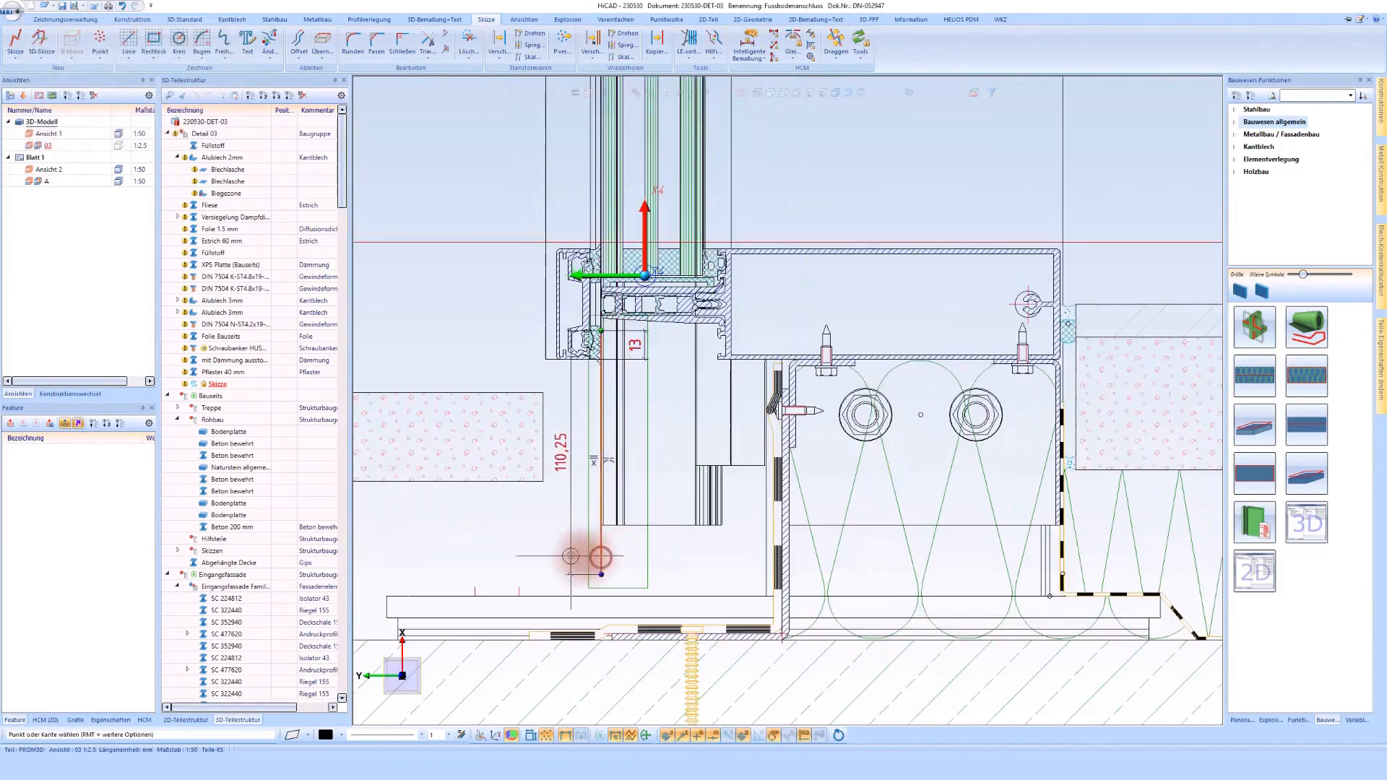
{"action": "left_click", "coordinate": [569, 557]}
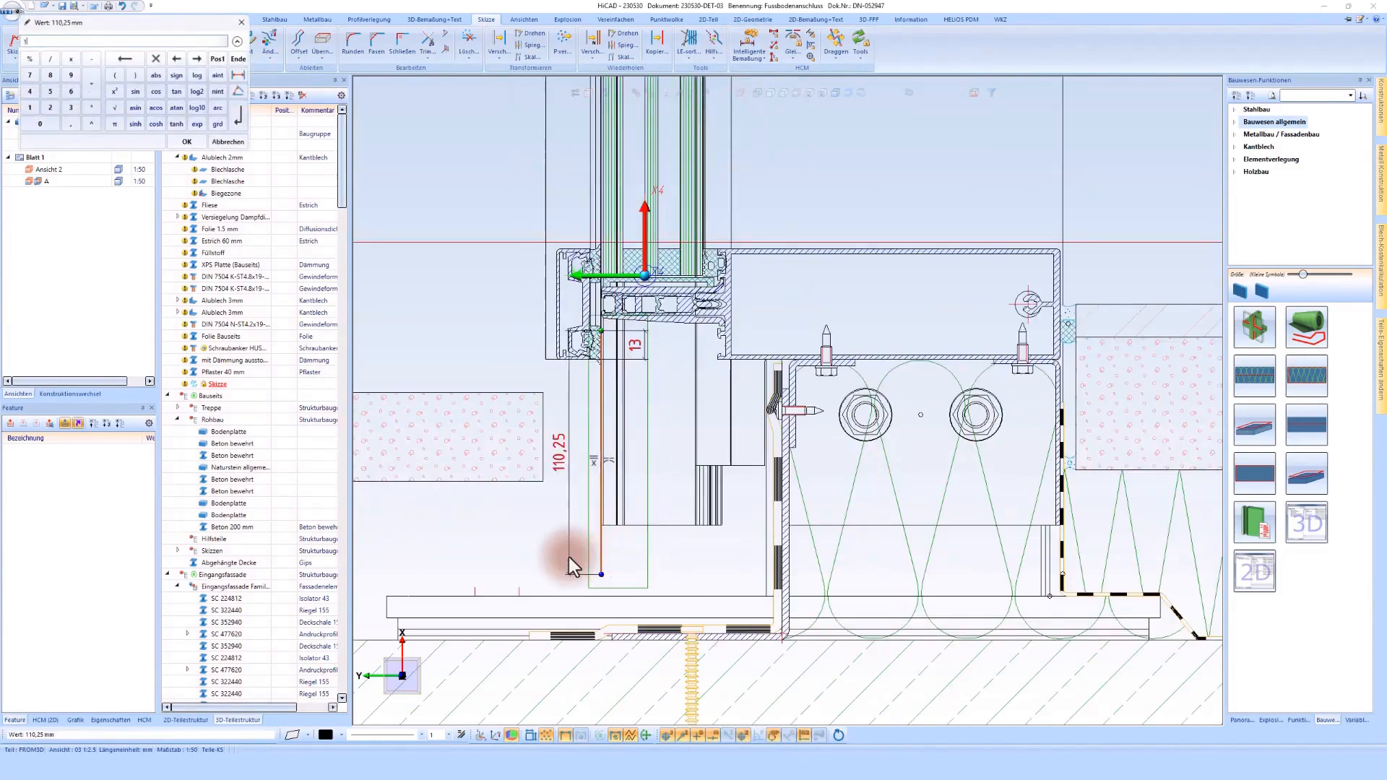
{"action": "type", "text": "100"}
{"action": "key", "text": "Return"}
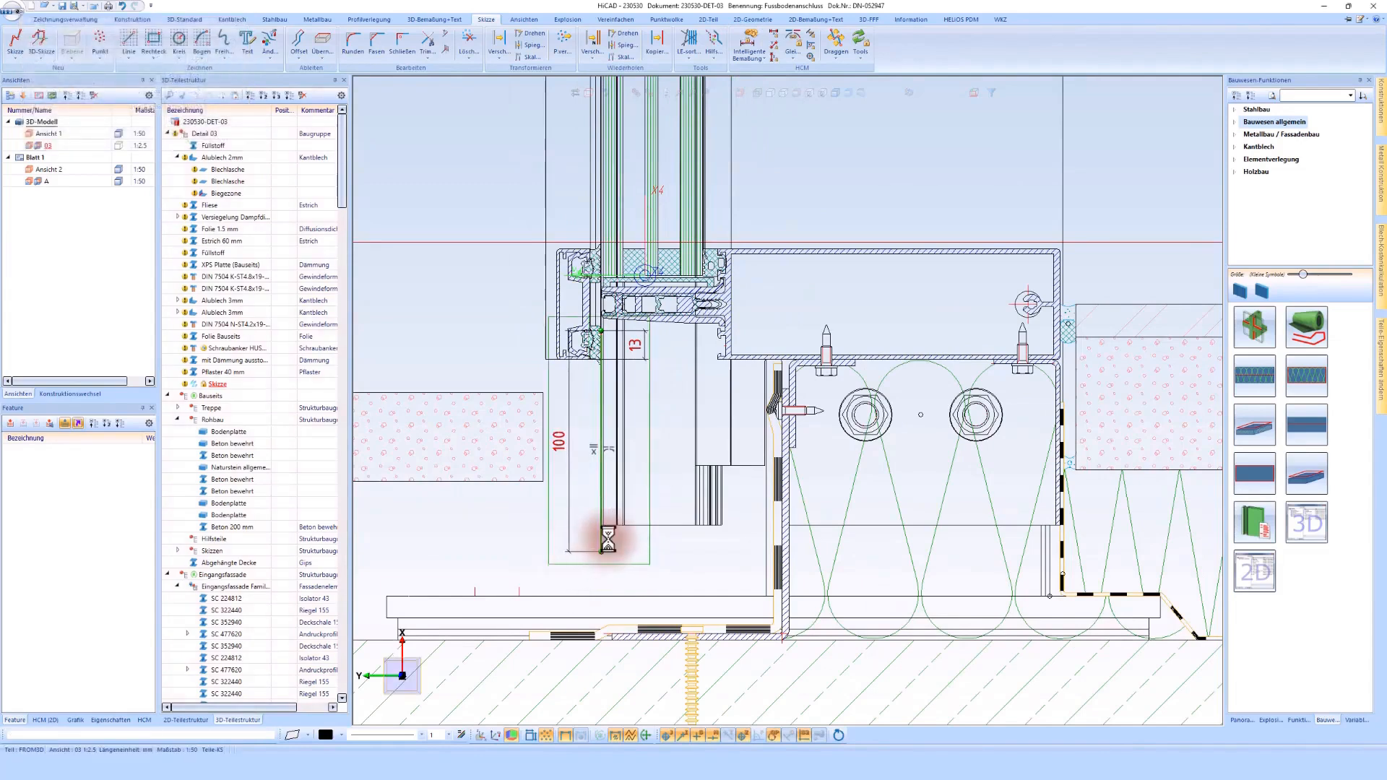
Step: Create an Alublech 3 mm sheet along the vertical sketch line
{"action": "scroll", "coordinate": [606, 549], "scroll_direction": "up", "scroll_amount": 1}
{"action": "right_click", "coordinate": [648, 453]}
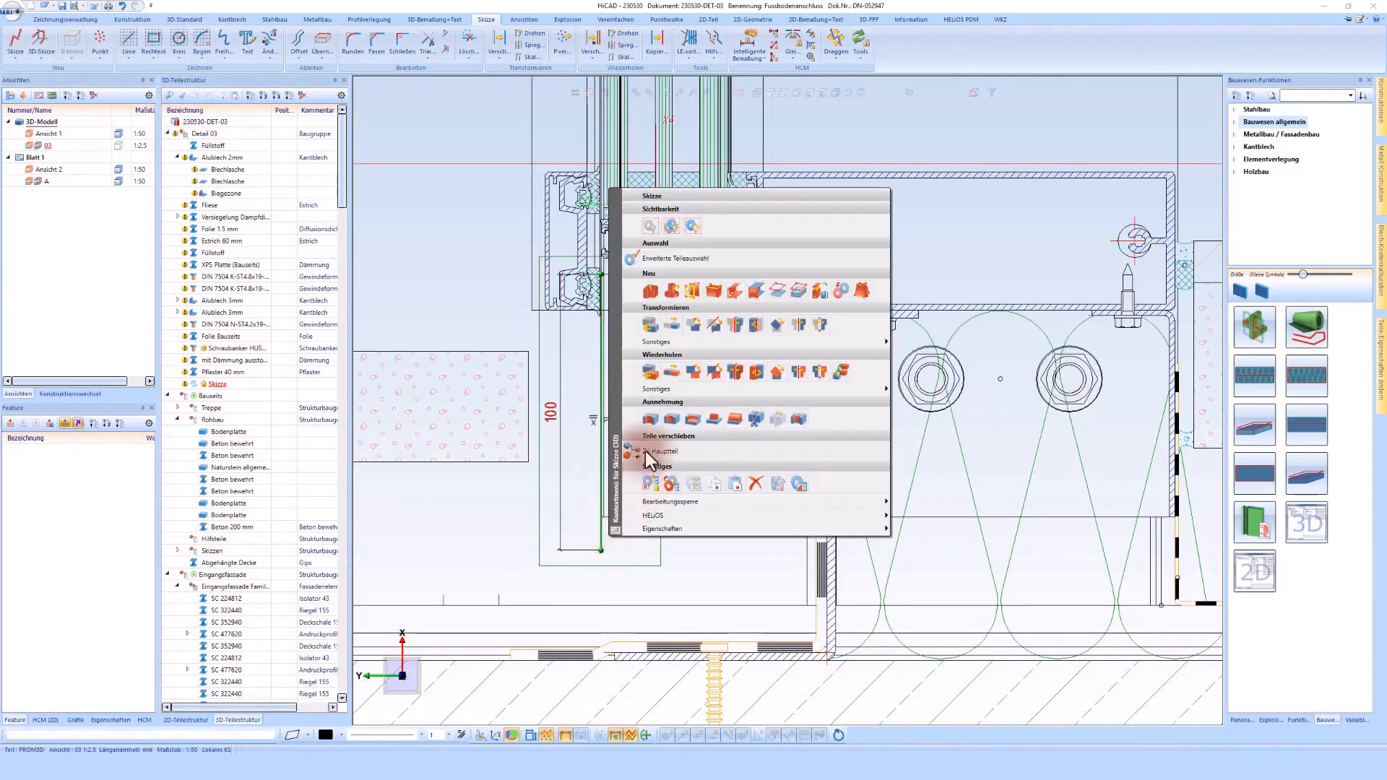
{"action": "left_click", "coordinate": [712, 293]}
{"action": "left_click", "coordinate": [157, 248]}
{"action": "left_click", "coordinate": [179, 270]}
{"action": "left_click", "coordinate": [157, 365]}
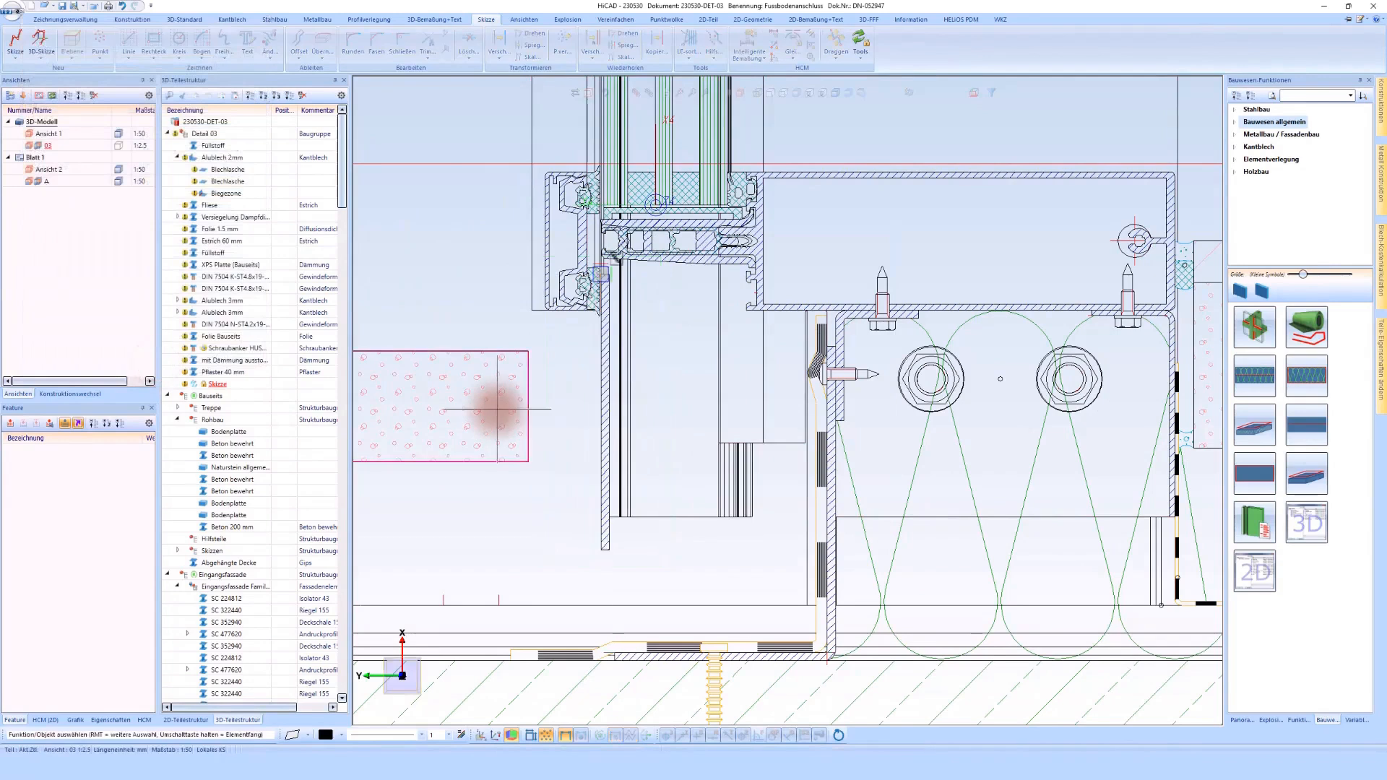
Step: Copy the 3 mm aluminium sheet inward so the copy stands against the projecting lip of the facade transom
{"action": "right_click", "coordinate": [613, 543]}
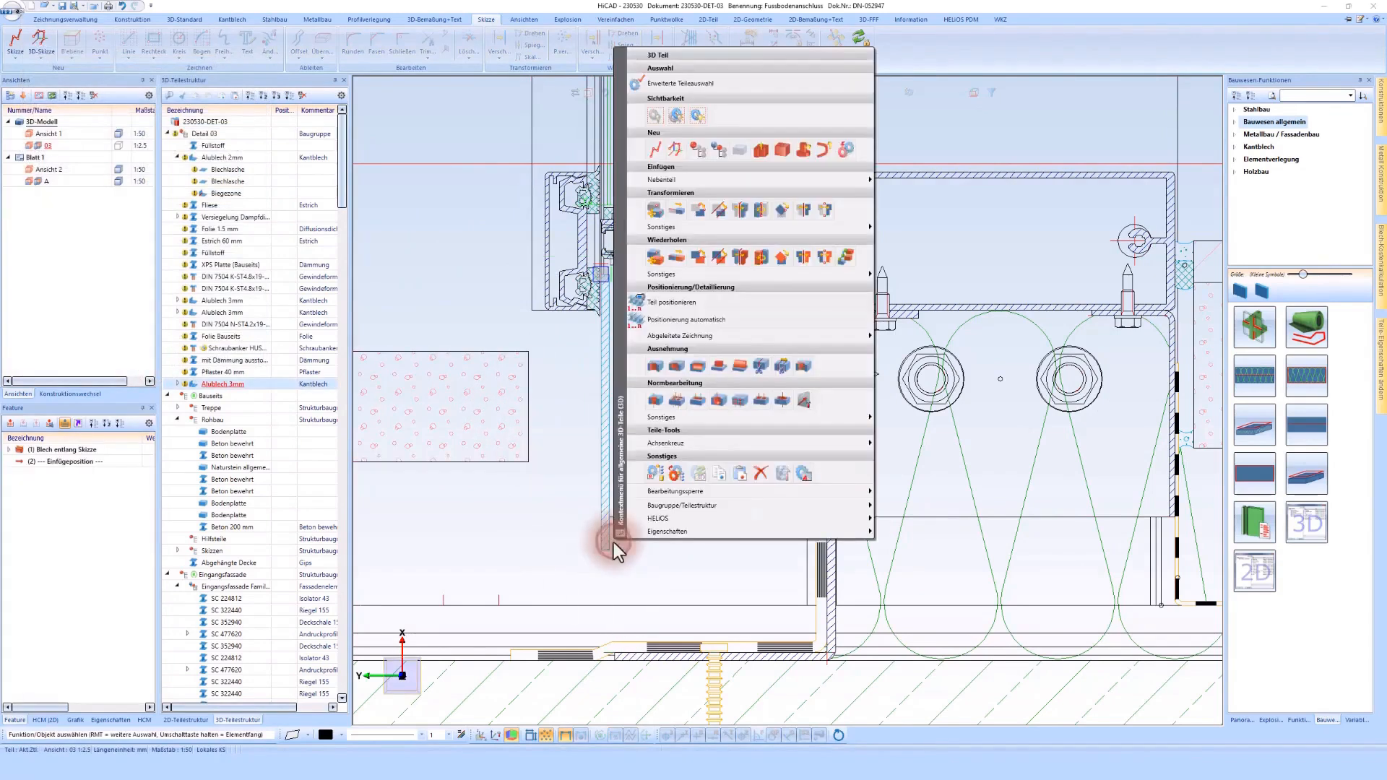
{"action": "left_click", "coordinate": [723, 252]}
{"action": "left_click", "coordinate": [734, 545]}
{"action": "left_click", "coordinate": [611, 539]}
{"action": "scroll", "coordinate": [752, 303], "scroll_direction": "up", "scroll_amount": 5}
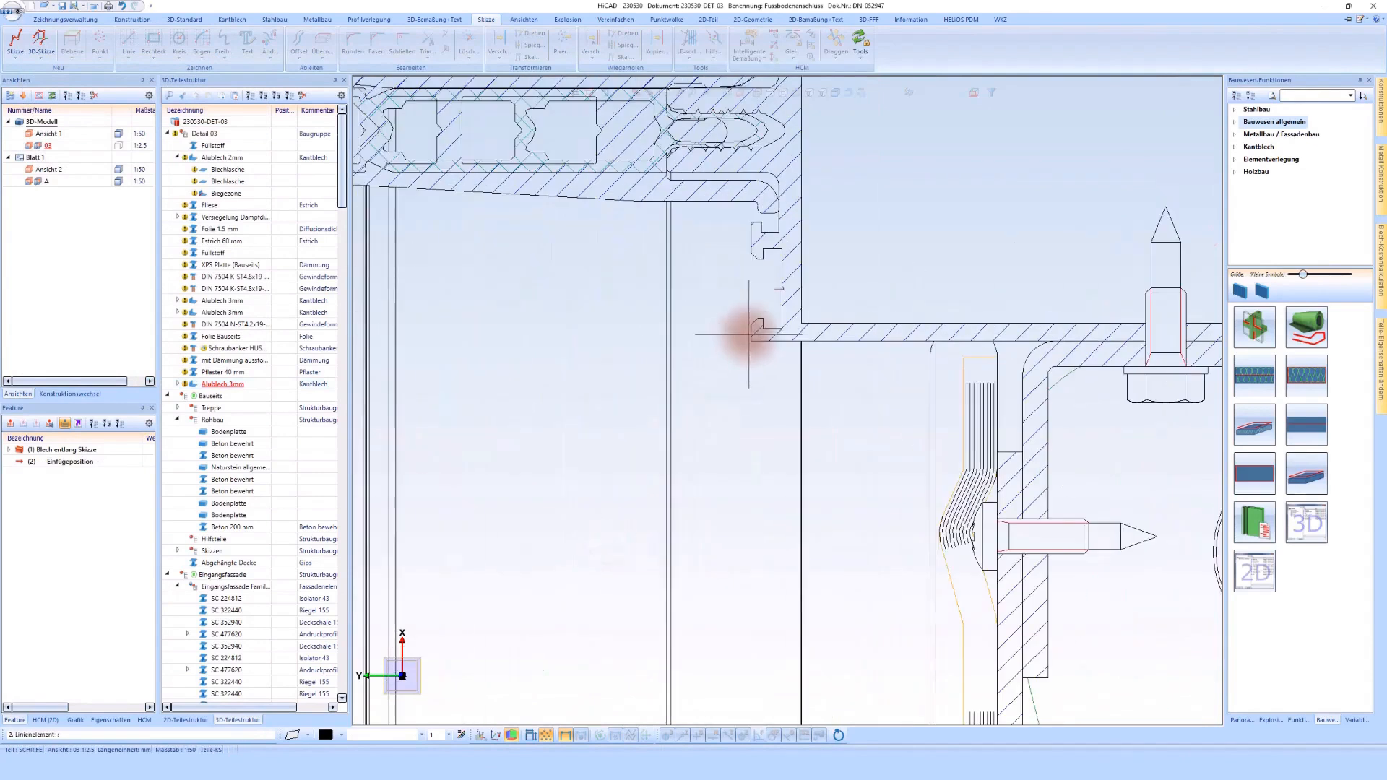
{"action": "left_click", "coordinate": [751, 333]}
{"action": "key", "text": "Return"}
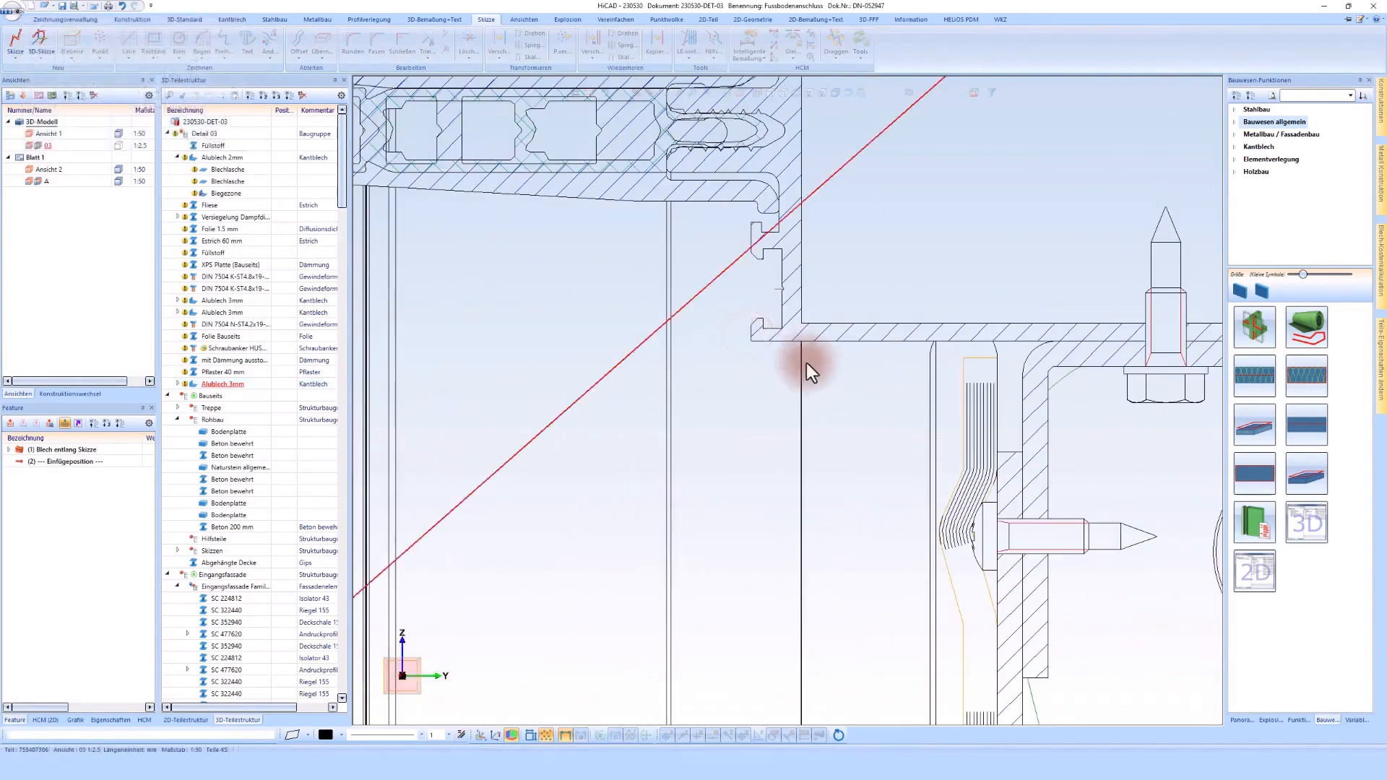
{"action": "left_click", "coordinate": [753, 323]}
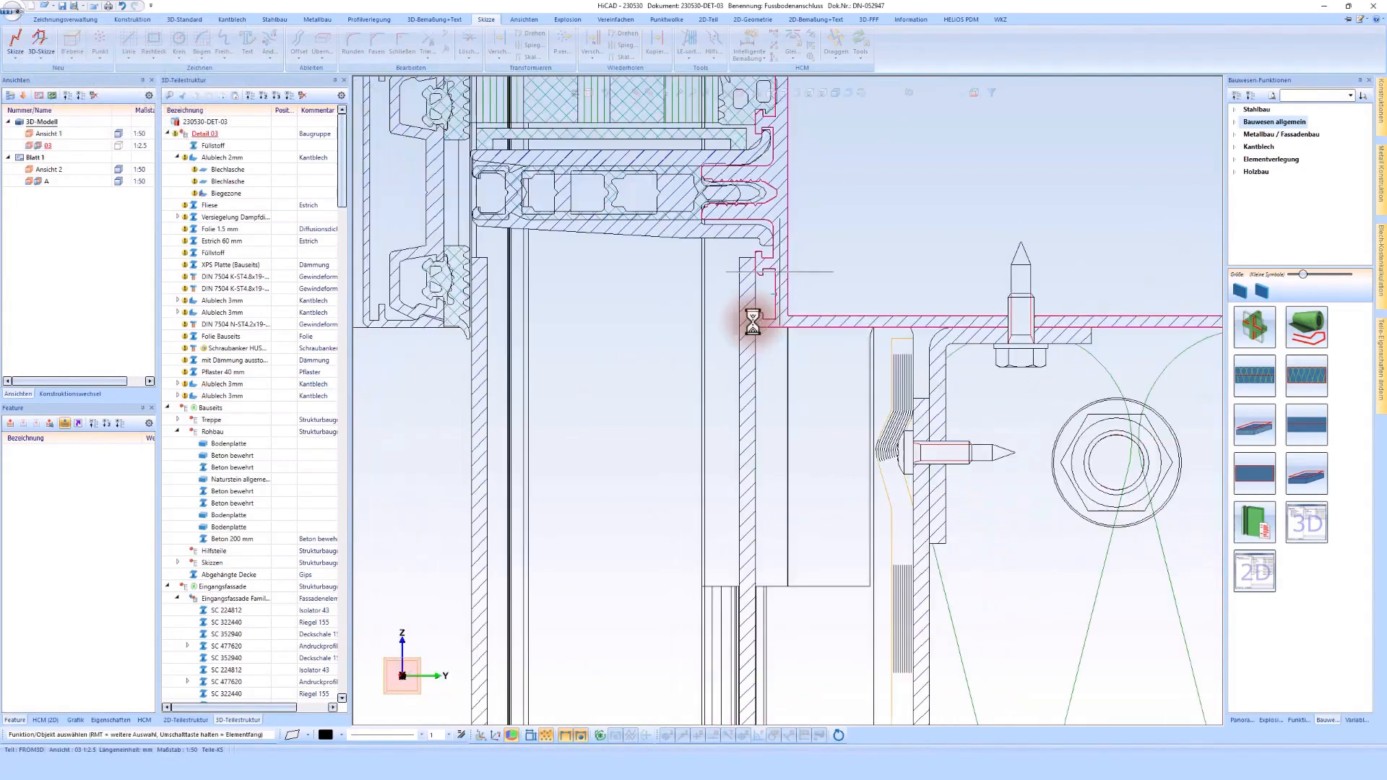
Step: Start a building material along a sketch and draw its horizontal line between the upper ends of the two aluminium sheets
{"action": "left_click", "coordinate": [1302, 432]}
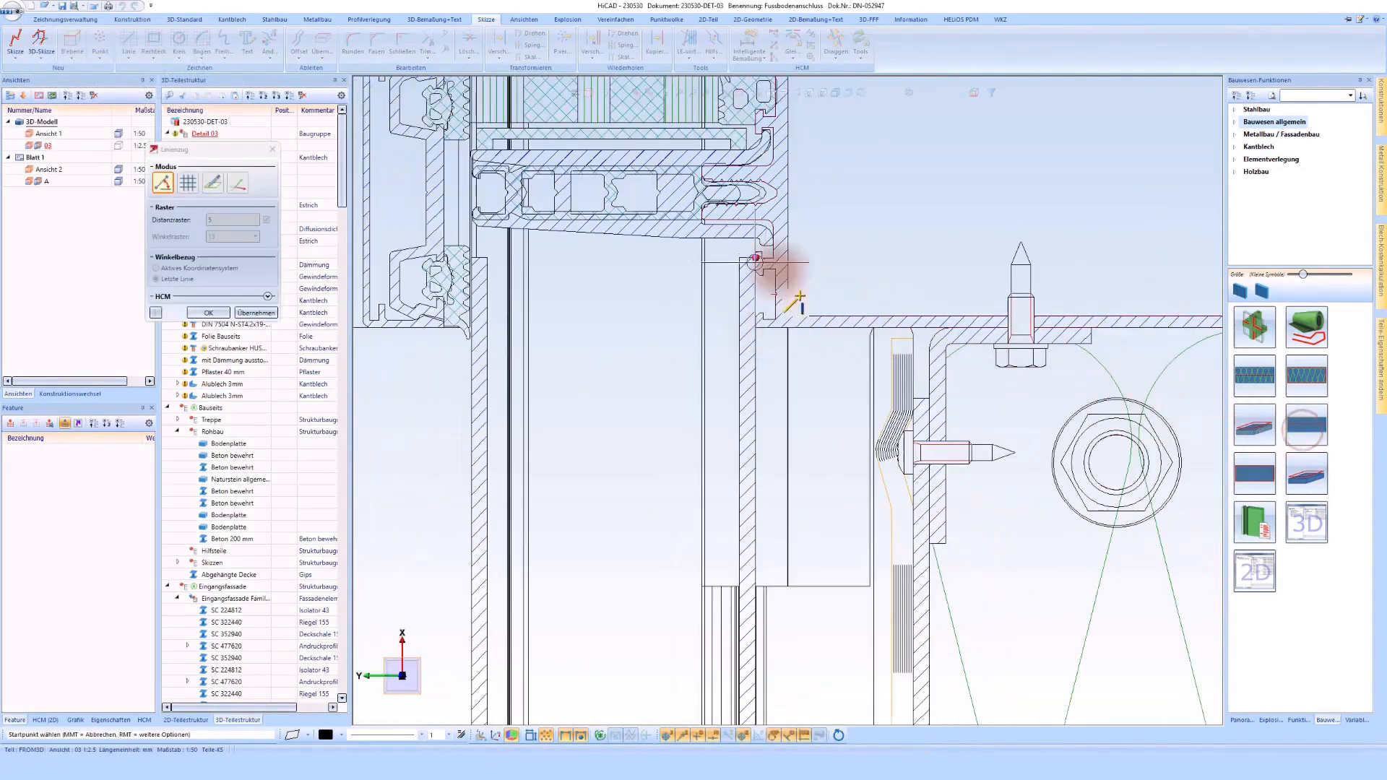
{"action": "left_click", "coordinate": [738, 258]}
{"action": "left_click", "coordinate": [490, 258]}
{"action": "middle_click", "coordinate": [635, 347]}
{"action": "middle_click", "coordinate": [635, 348]}
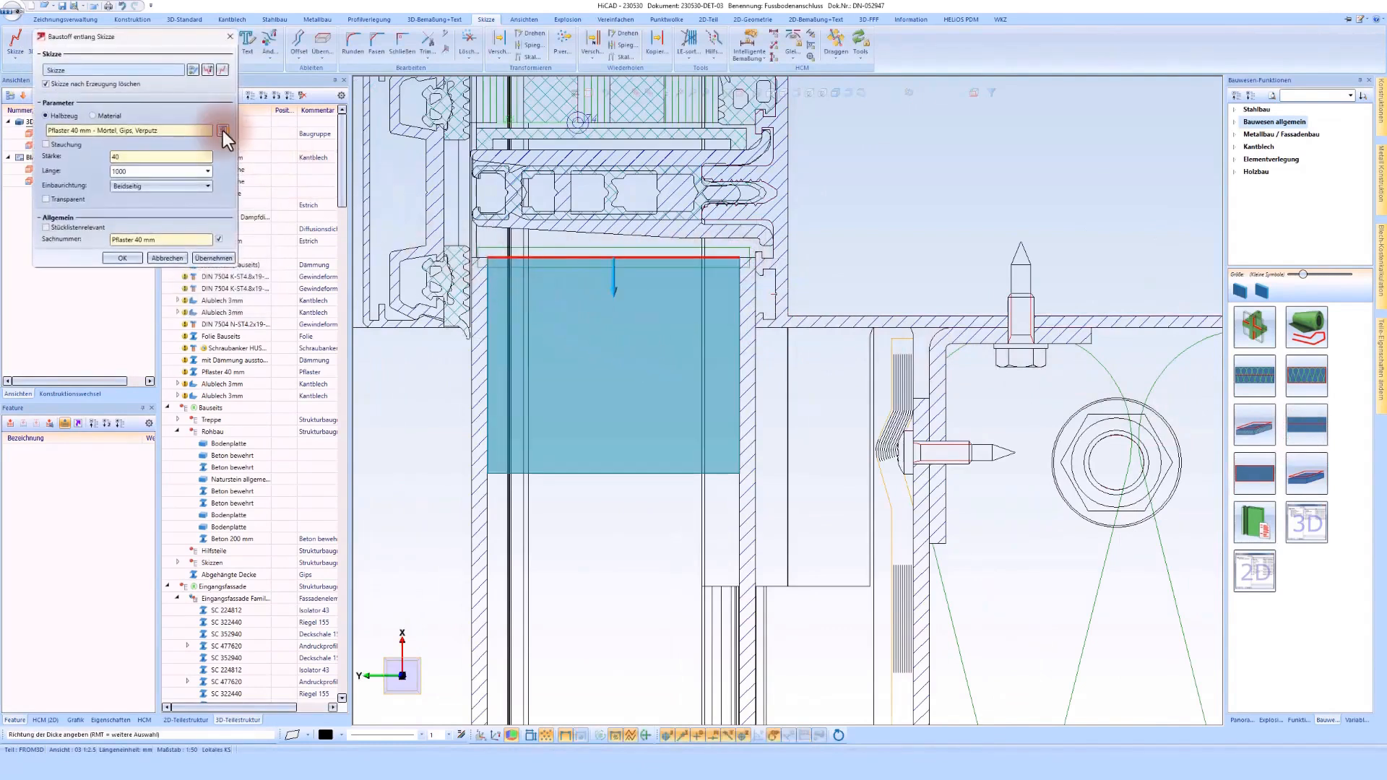
Step: Assign PVC-P 18 mm from the Kunststoff materials and create the block between the two sheets
{"action": "left_click", "coordinate": [221, 131]}
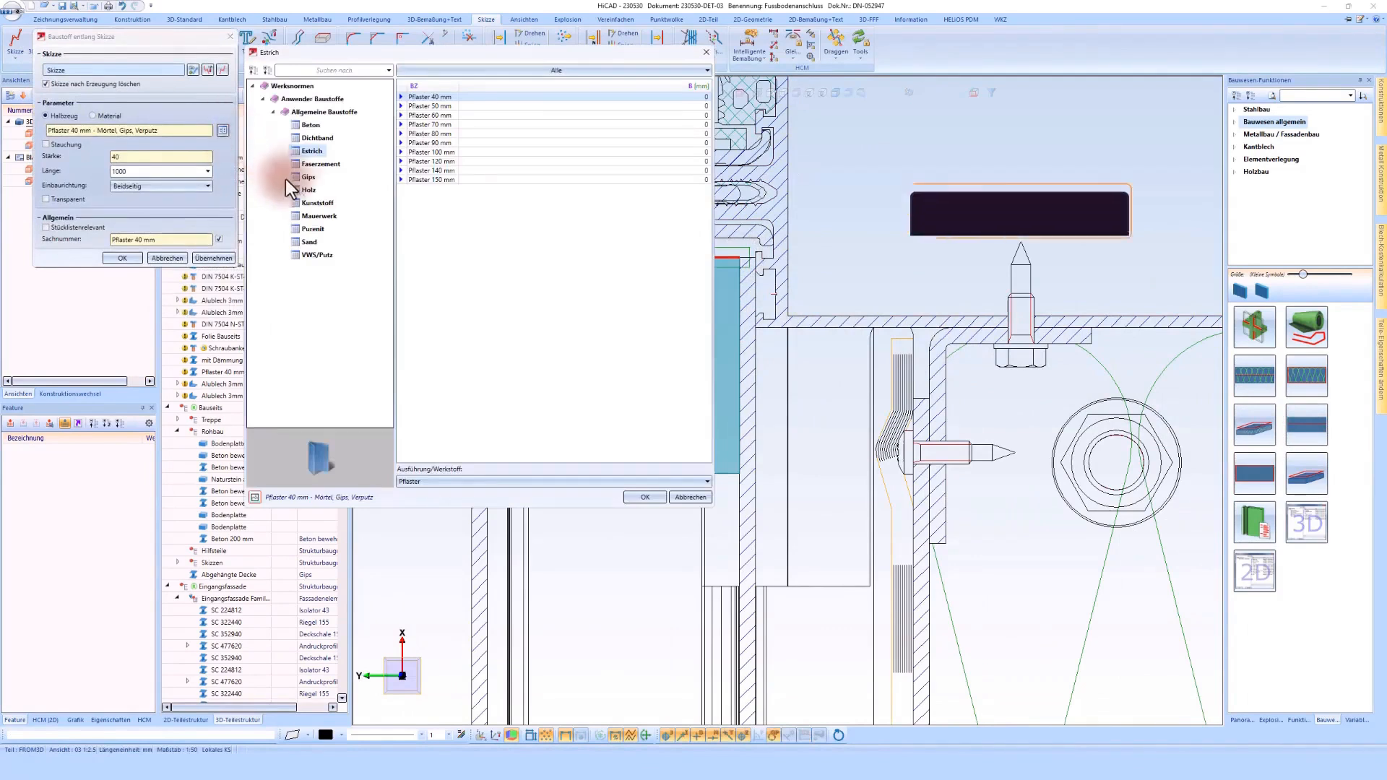
{"action": "left_click", "coordinate": [316, 202]}
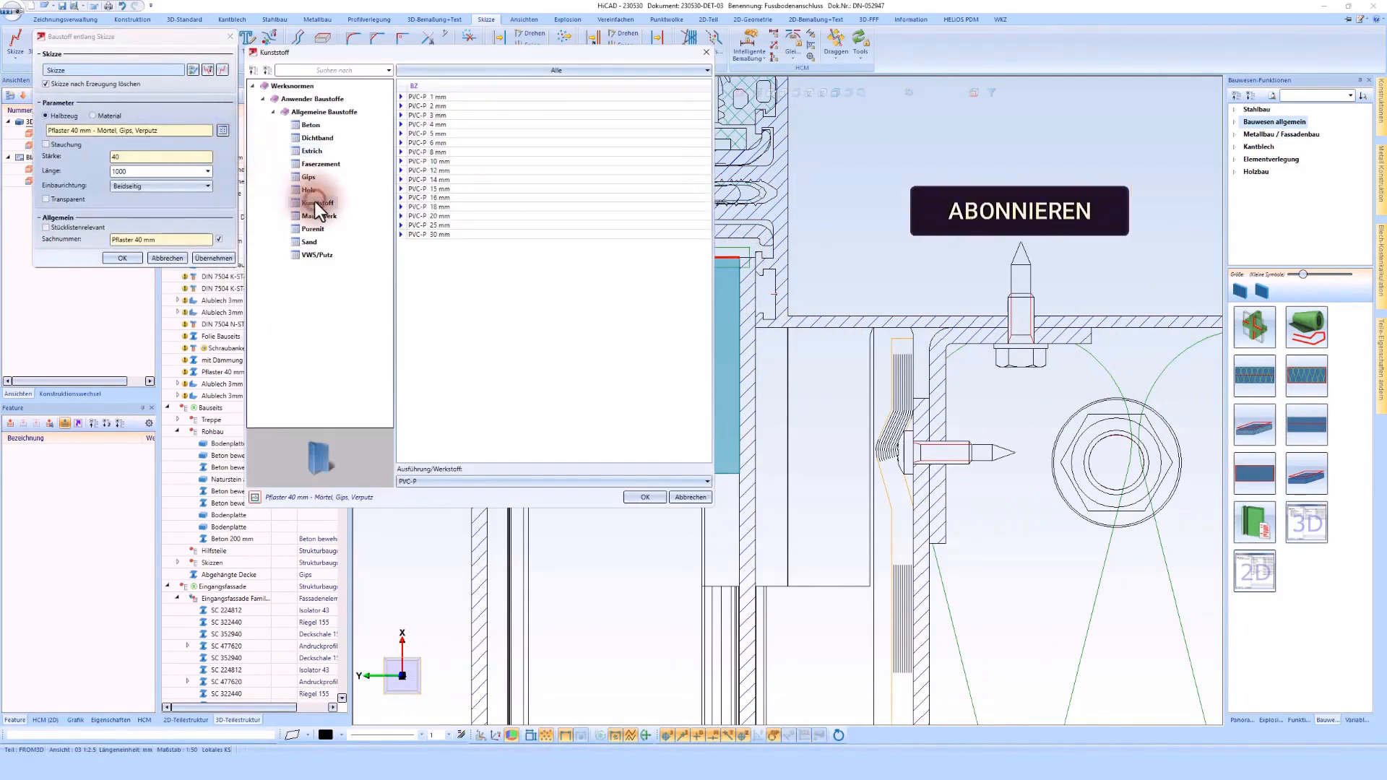
{"action": "double_click", "coordinate": [438, 207]}
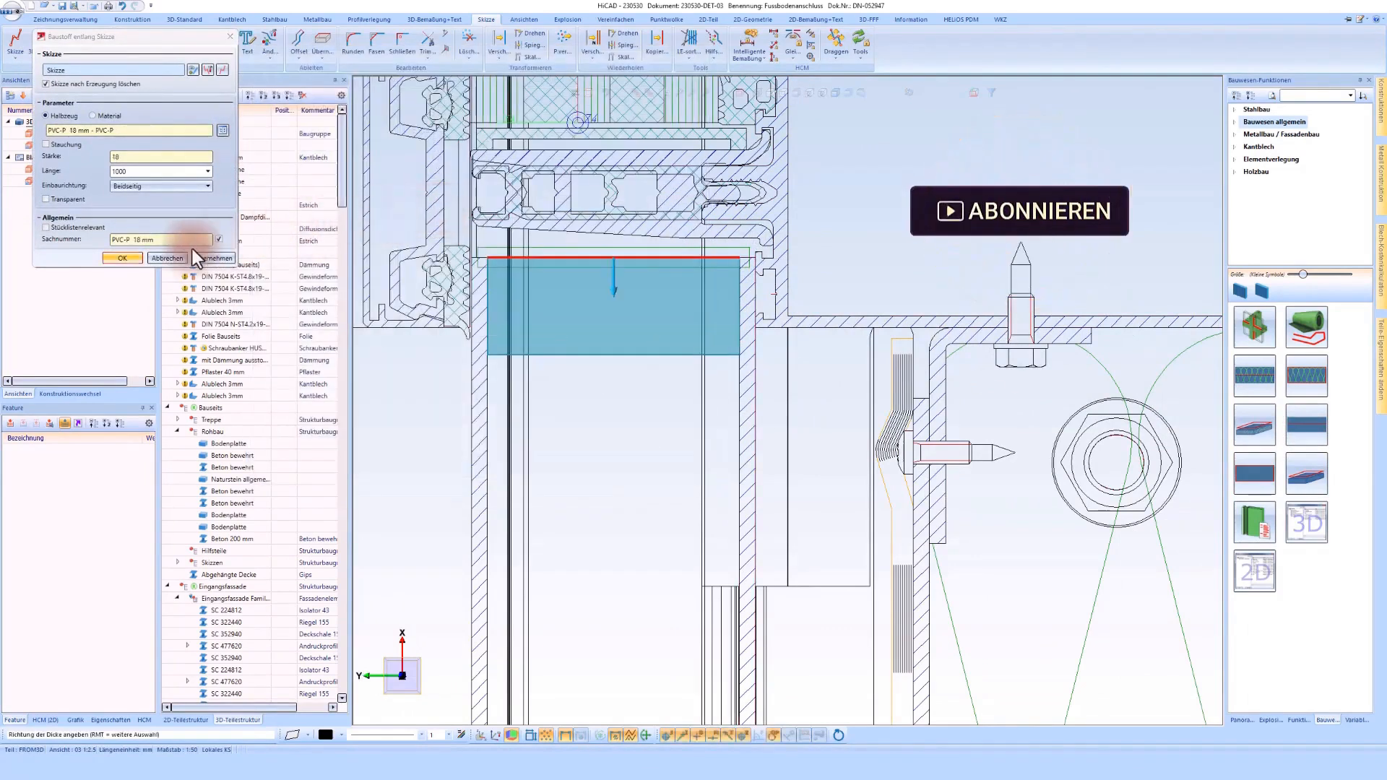
{"action": "left_click", "coordinate": [124, 259]}
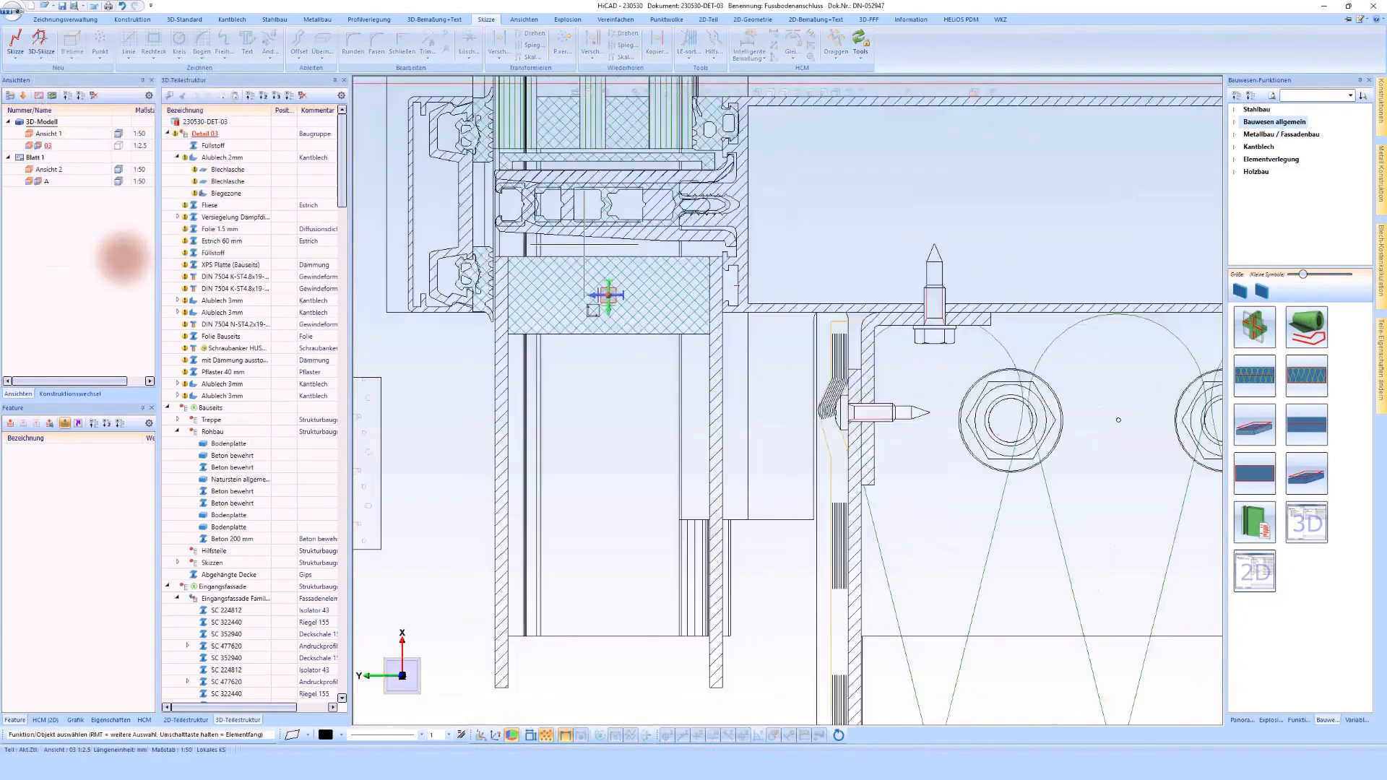
Step: Copy the PVC-P block down to the lower ends of the two aluminium sheets, flush with their edges
{"action": "right_click", "coordinate": [573, 300]}
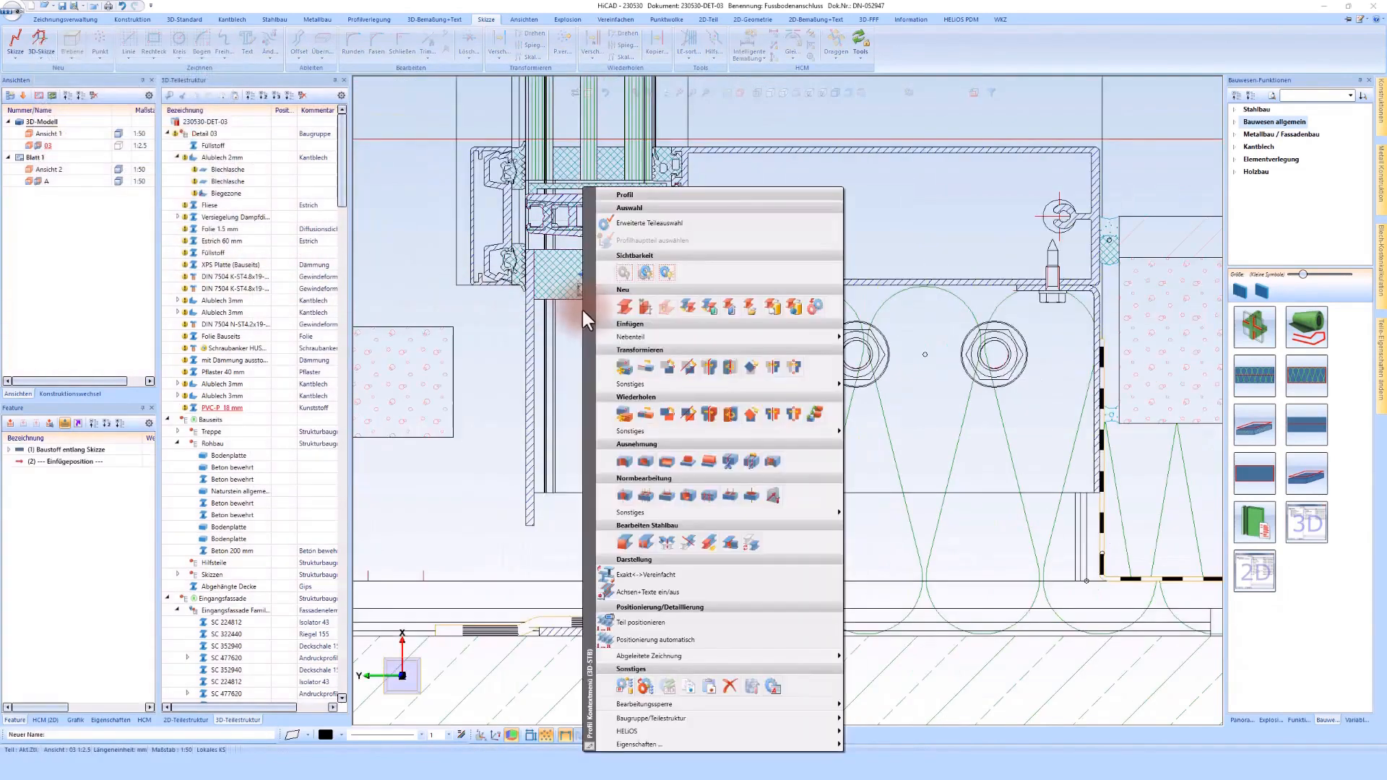
{"action": "left_click", "coordinate": [690, 415]}
{"action": "left_click", "coordinate": [753, 526]}
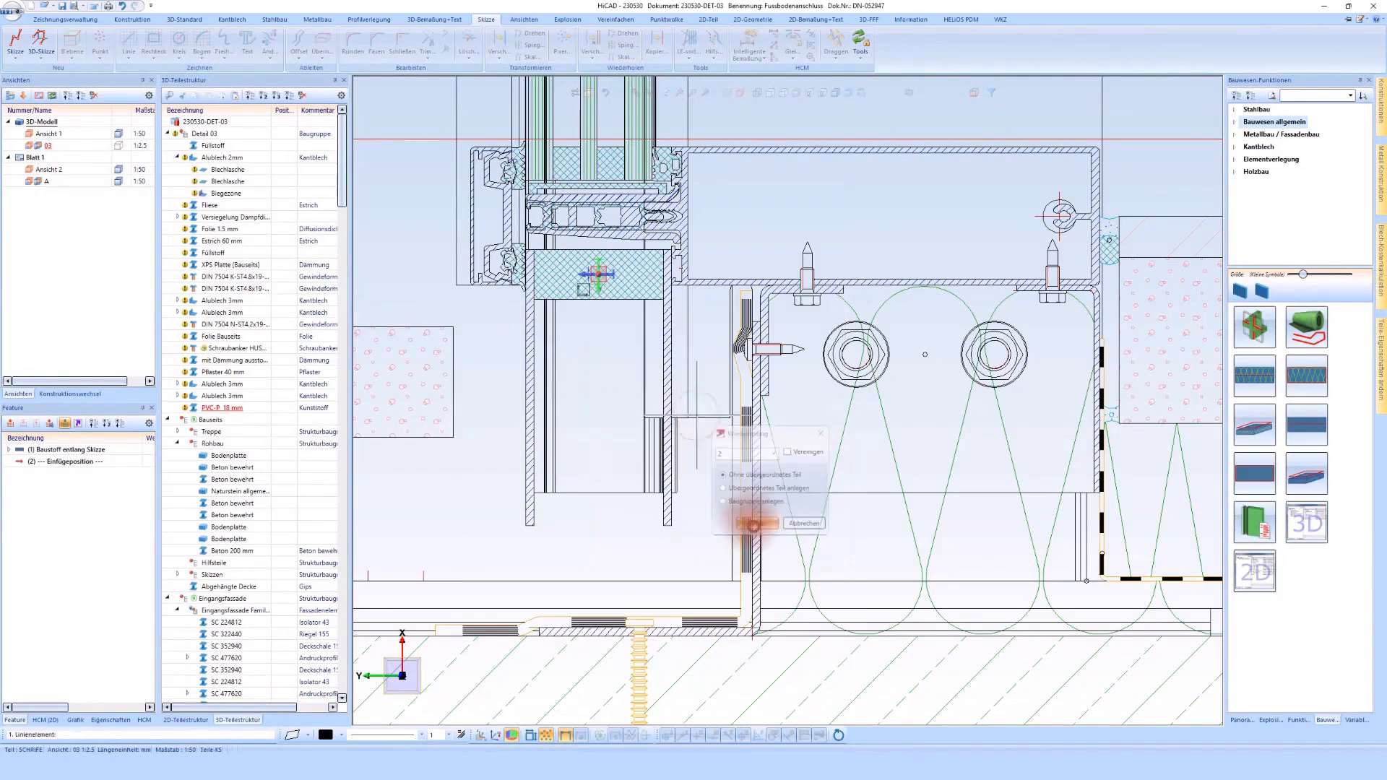
{"action": "scroll", "coordinate": [540, 521], "scroll_direction": "up", "scroll_amount": 5}
{"action": "left_click", "coordinate": [542, 518]}
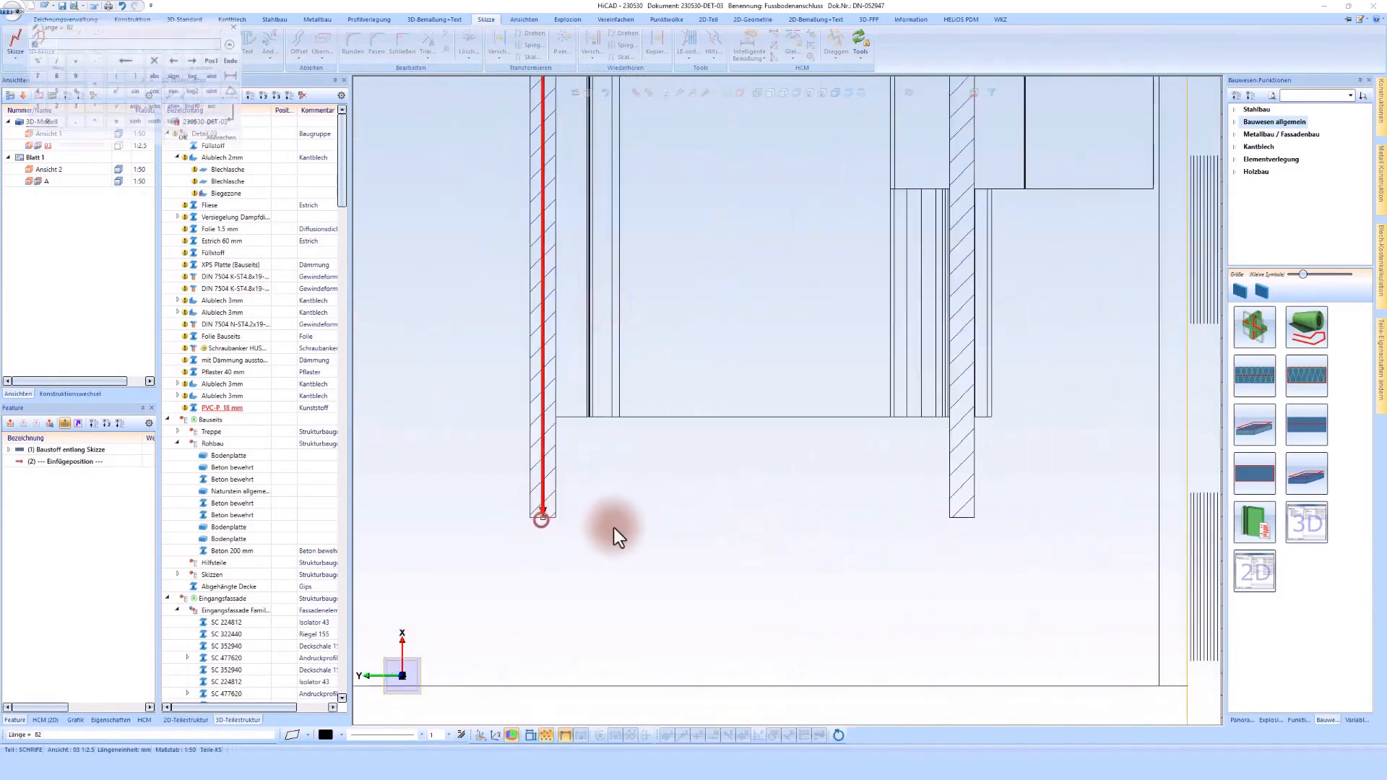
{"action": "key", "text": "Return"}
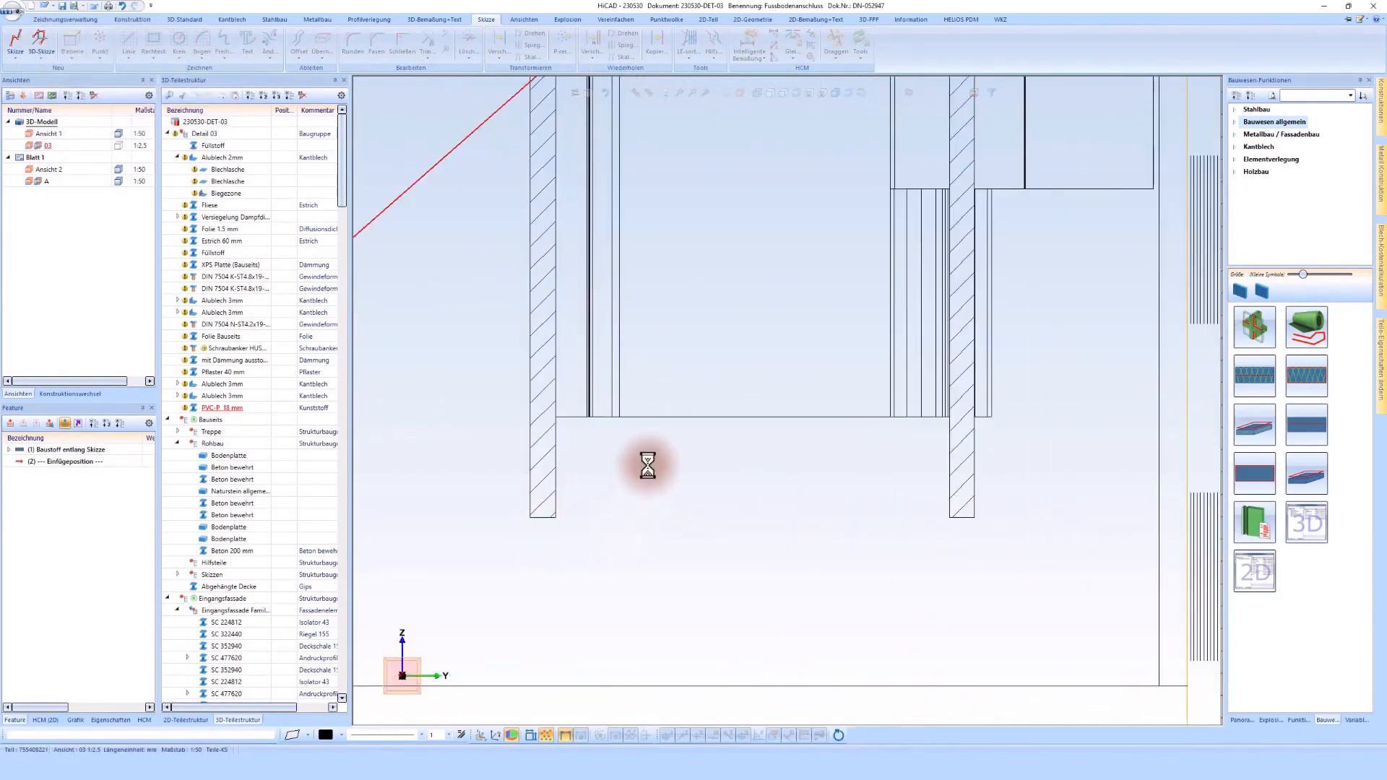
{"action": "scroll", "coordinate": [648, 466], "scroll_direction": "down", "scroll_amount": 1}
{"action": "middle_click", "coordinate": [648, 466]}
{"action": "scroll", "coordinate": [648, 466], "scroll_direction": "down", "scroll_amount": 2}
{"action": "scroll", "coordinate": [648, 466], "scroll_direction": "down", "scroll_amount": 1}
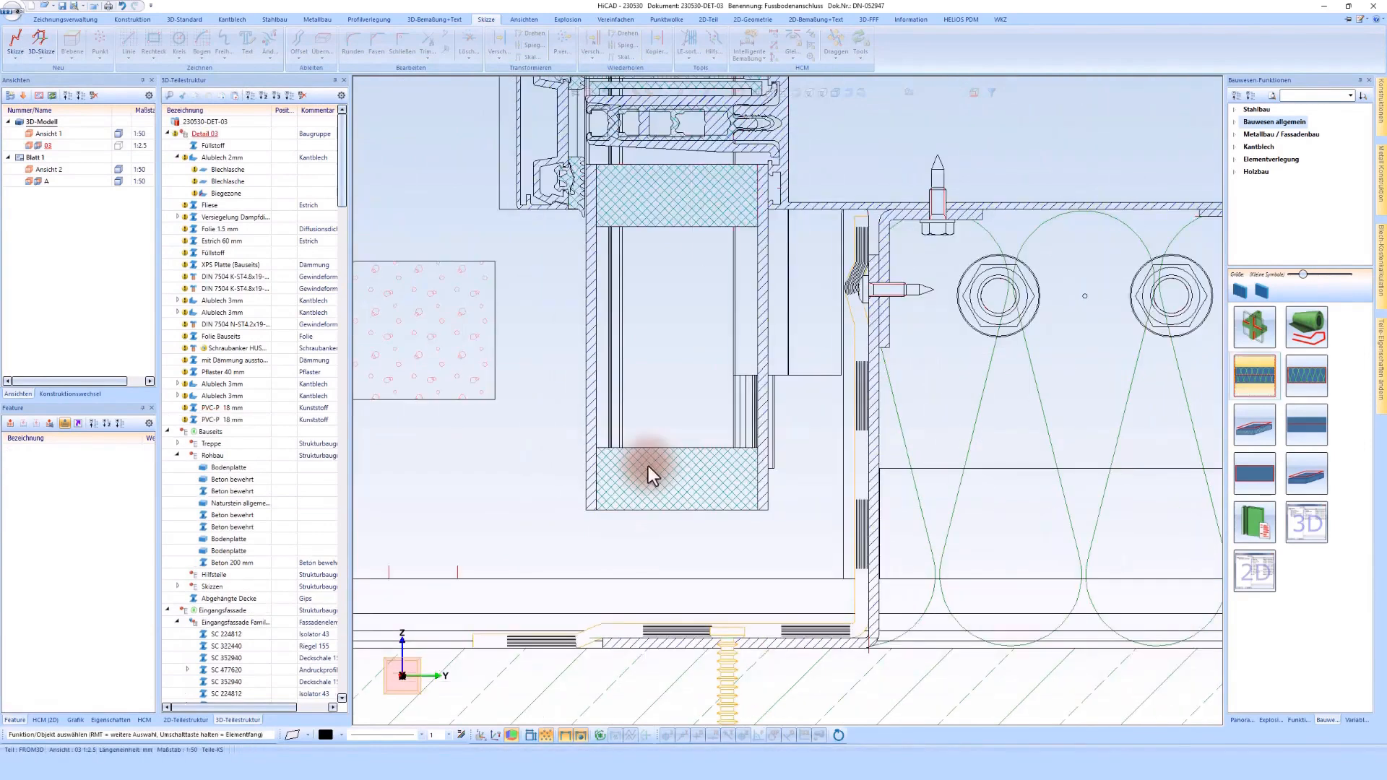
Step: Start insulation along a sketch, draw its line on the inner sheet's face between the two PVC-P blocks, and direct the thickness toward the outer sheet
{"action": "left_click", "coordinate": [1263, 384]}
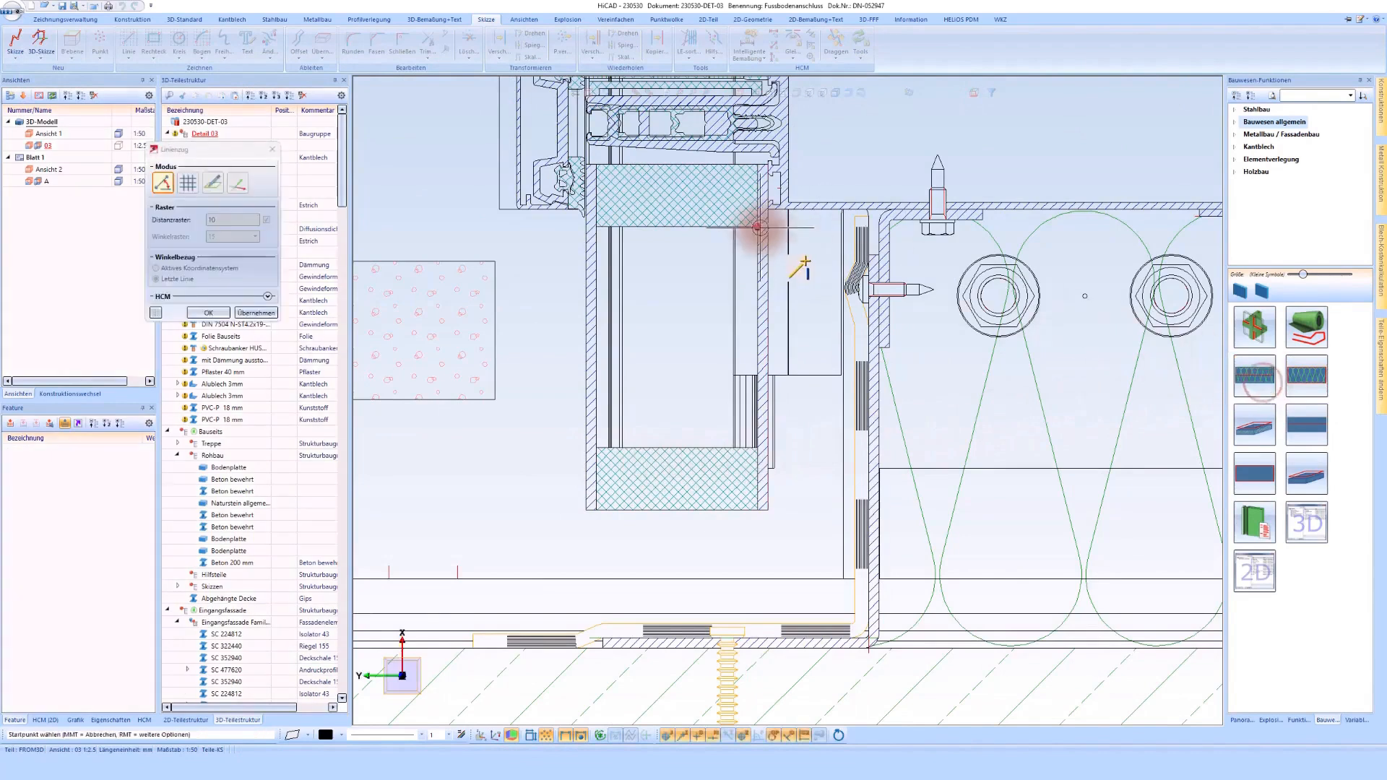
{"action": "left_click", "coordinate": [757, 449]}
{"action": "left_click", "coordinate": [757, 450]}
{"action": "middle_click", "coordinate": [757, 452]}
{"action": "middle_click", "coordinate": [758, 452]}
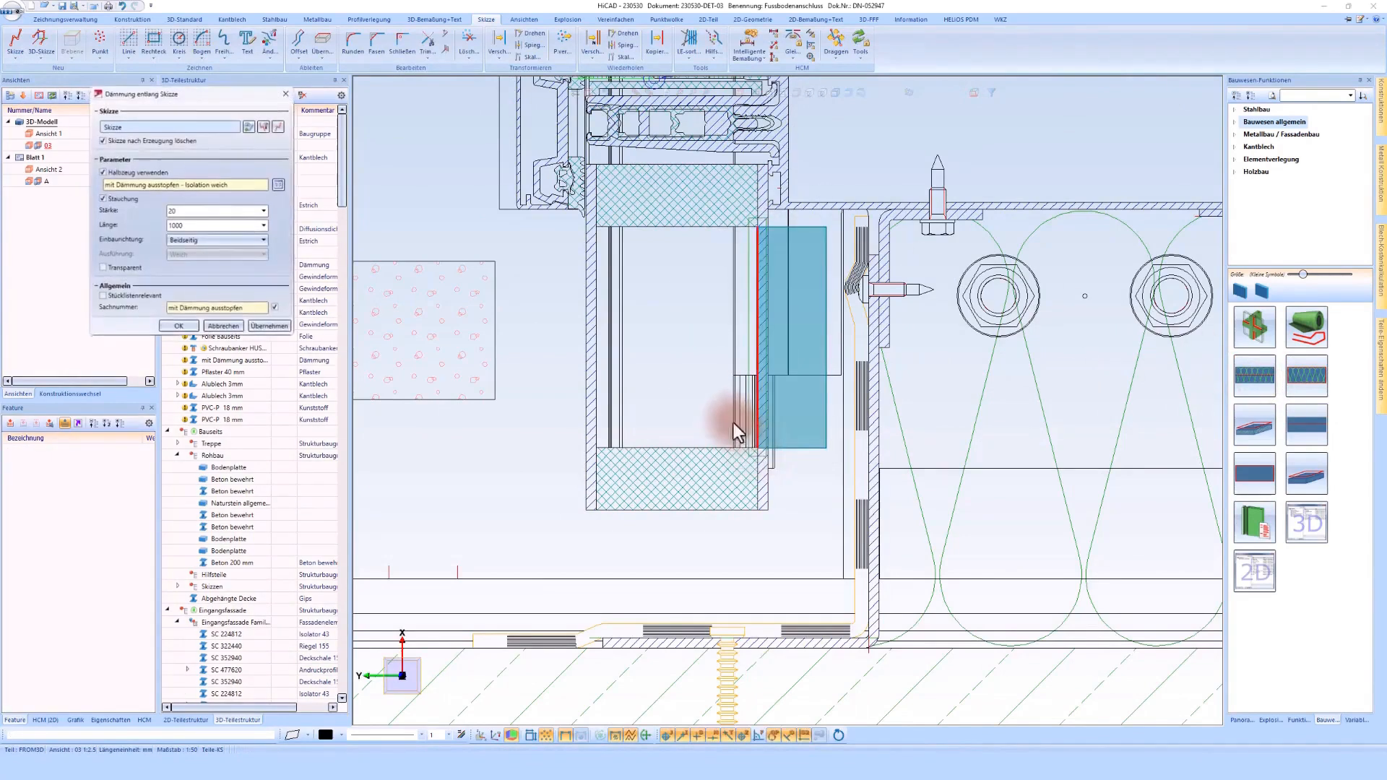
{"action": "left_click", "coordinate": [672, 353]}
Step: Assign Mineralwolle 50mm from the Dämmung materials and check its uncompressed thickness against the outer aluminium sheet
{"action": "left_click", "coordinate": [279, 184]}
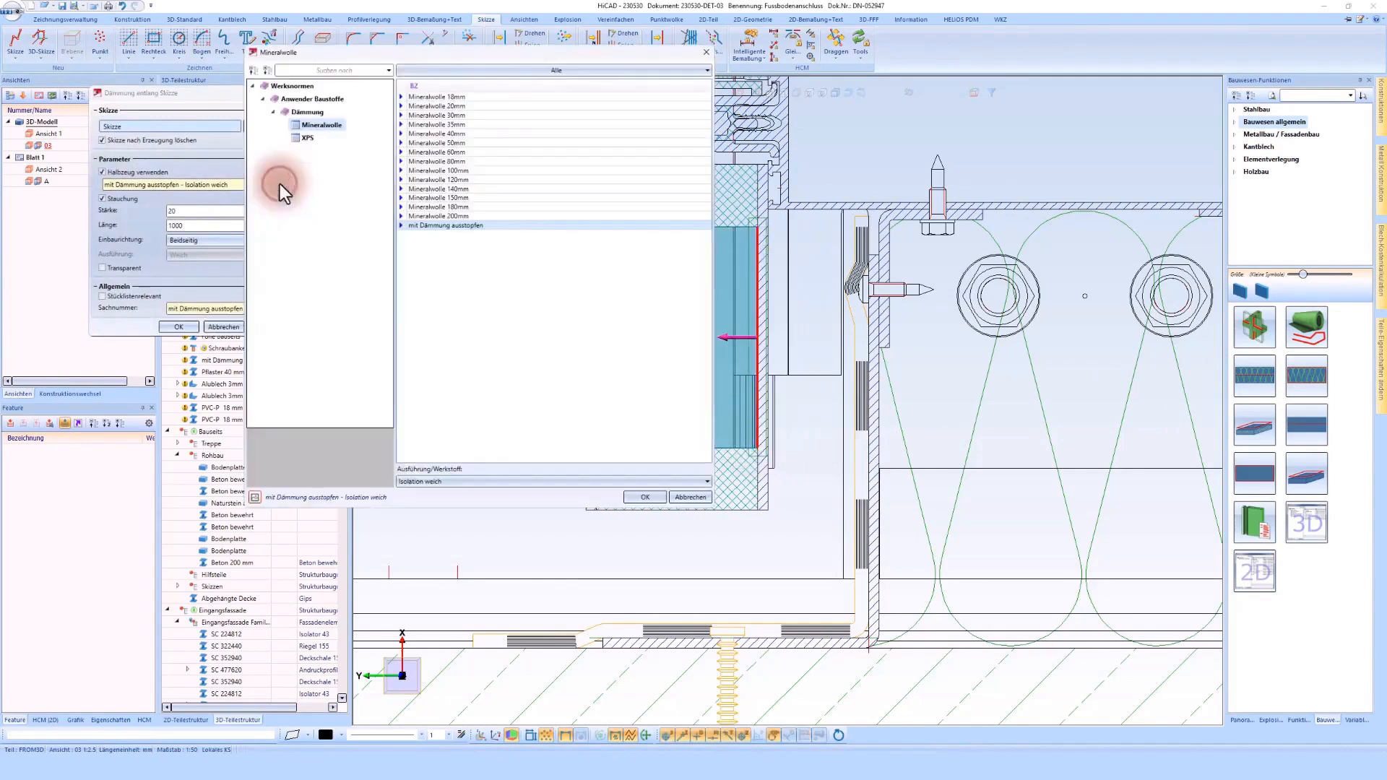
{"action": "double_click", "coordinate": [452, 142]}
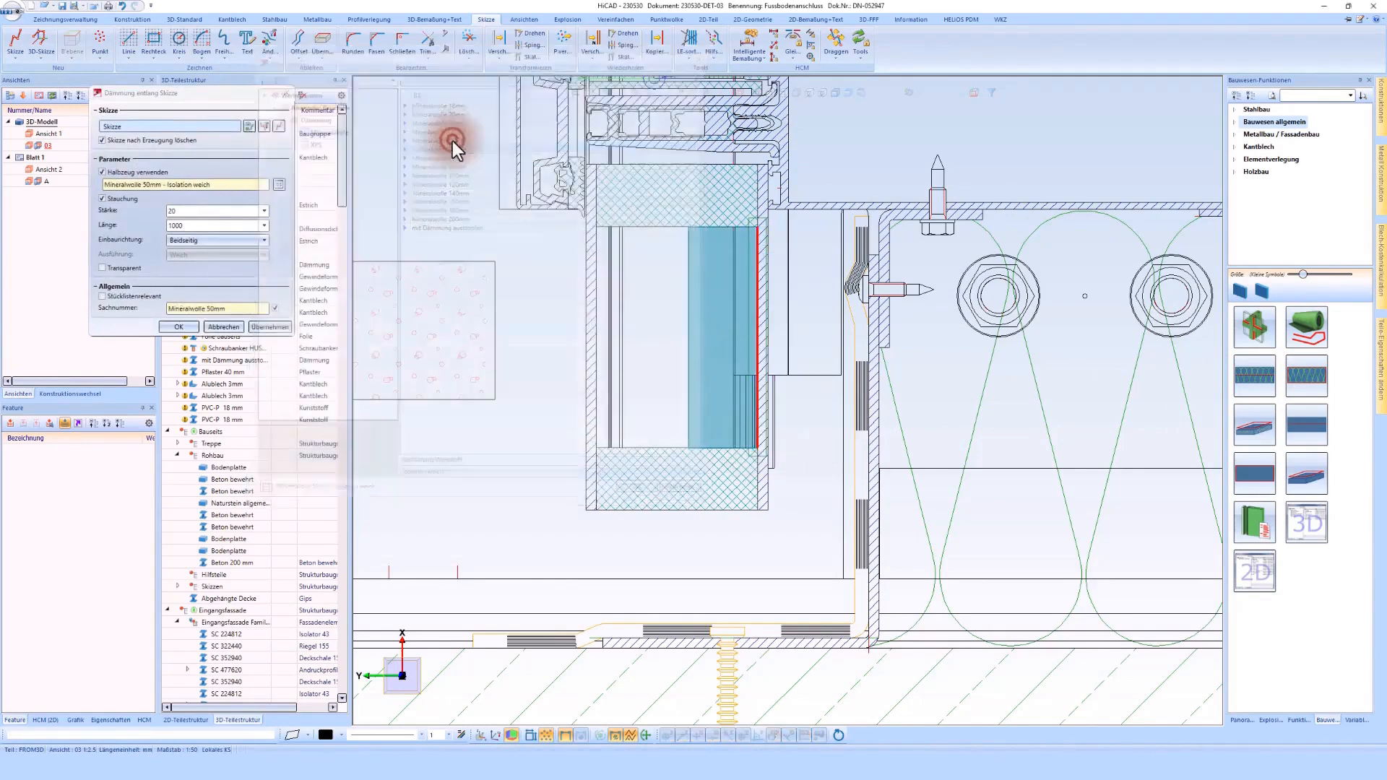
{"action": "left_click", "coordinate": [120, 201]}
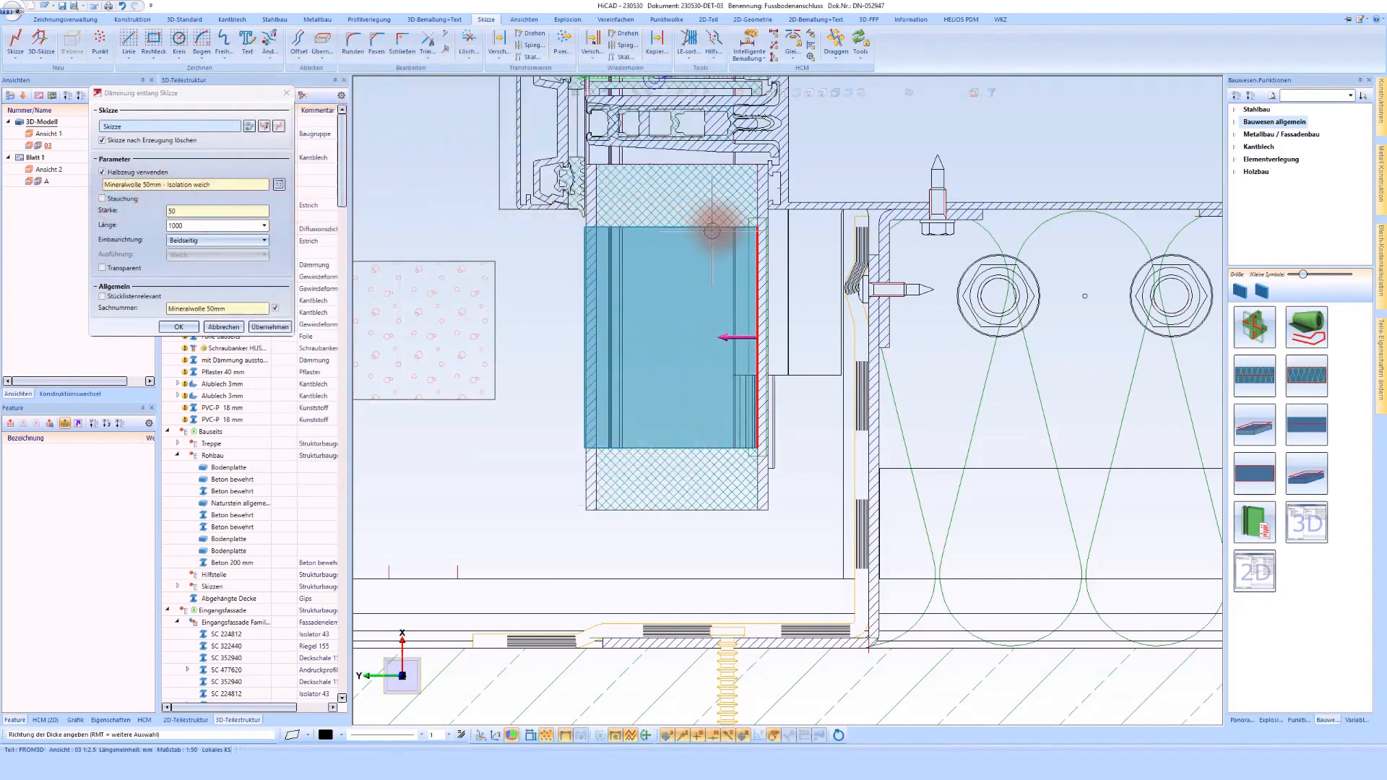
{"action": "scroll", "coordinate": [717, 227], "scroll_direction": "up", "scroll_amount": 1}
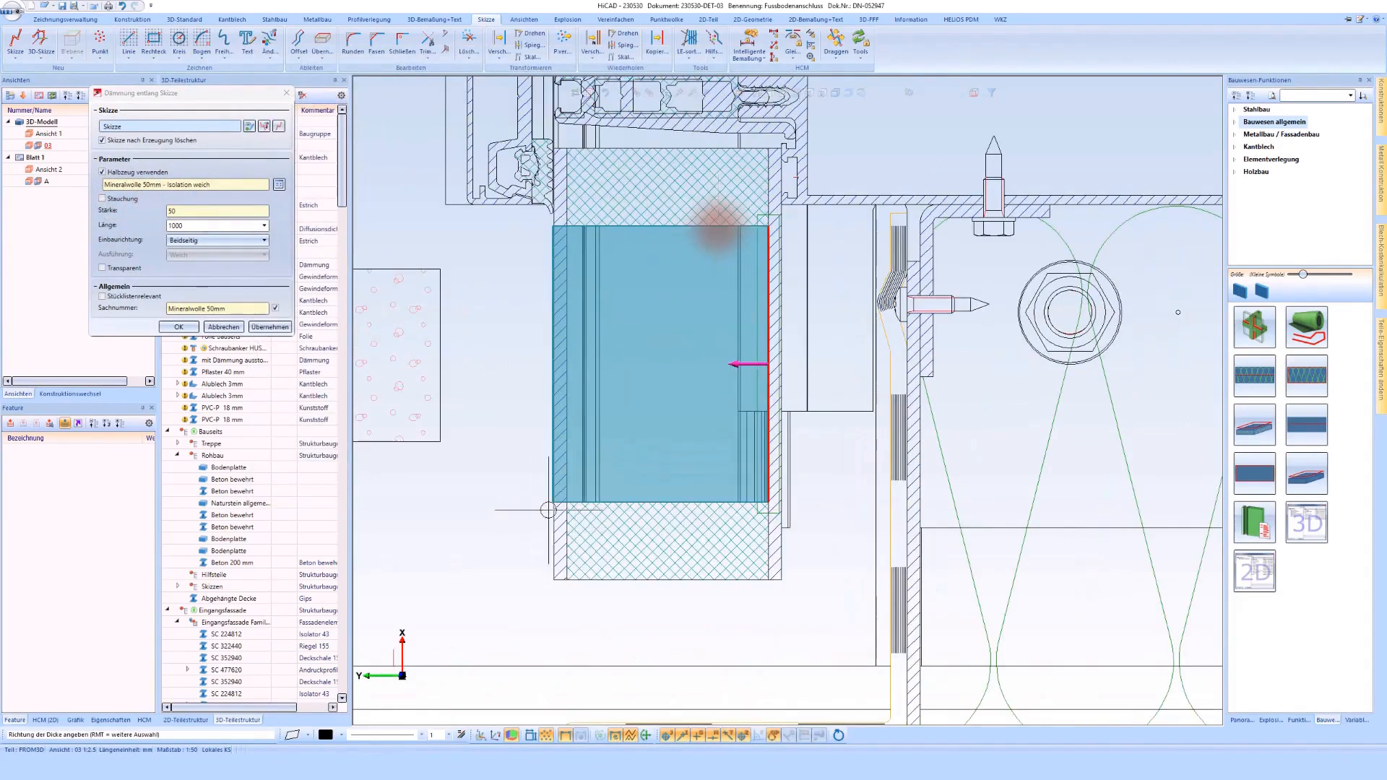
{"action": "scroll", "coordinate": [718, 228], "scroll_direction": "up", "scroll_amount": 2}
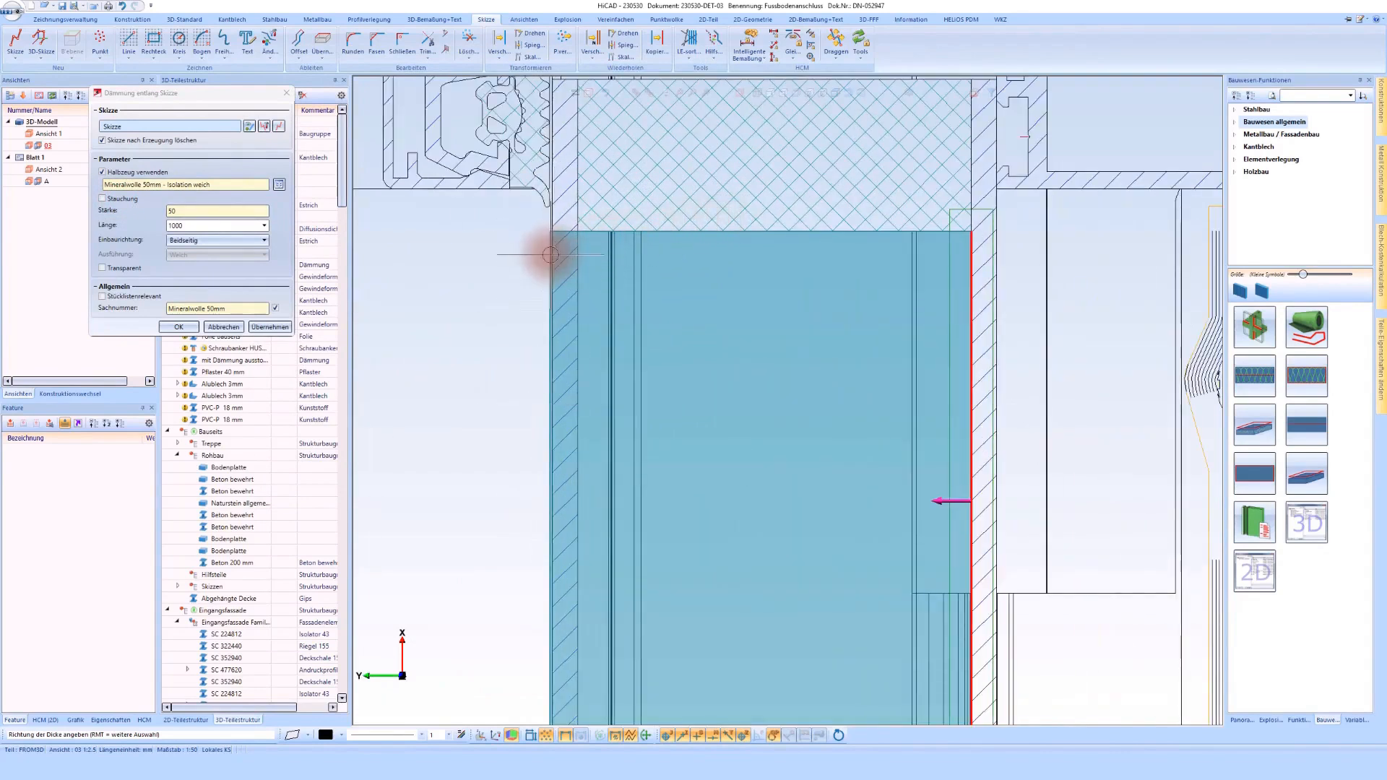
{"action": "scroll", "coordinate": [550, 254], "scroll_direction": "down", "scroll_amount": 1}
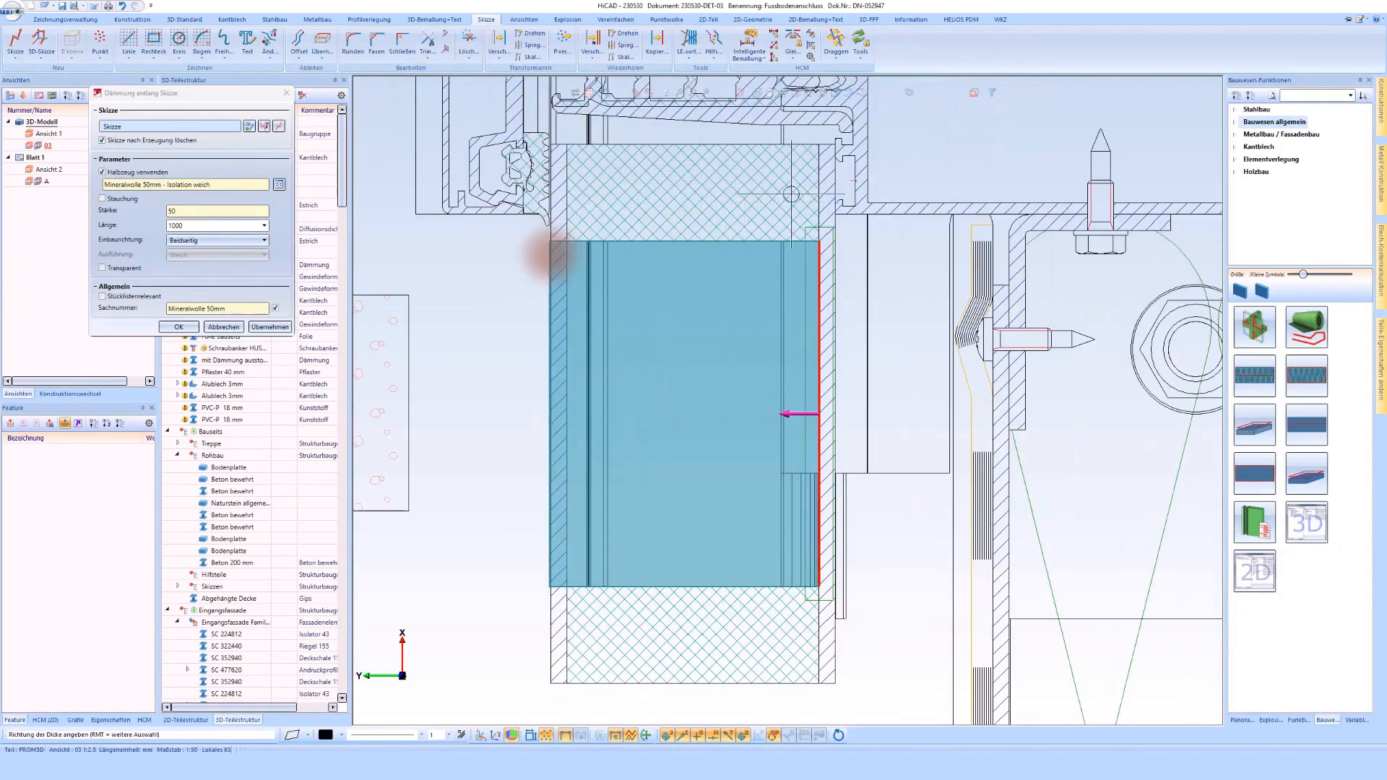
Step: Enable Stauchung for the mineral wool, set its Stärke to 46.5, and create the insulation between the sheets
{"action": "left_click", "coordinate": [124, 201]}
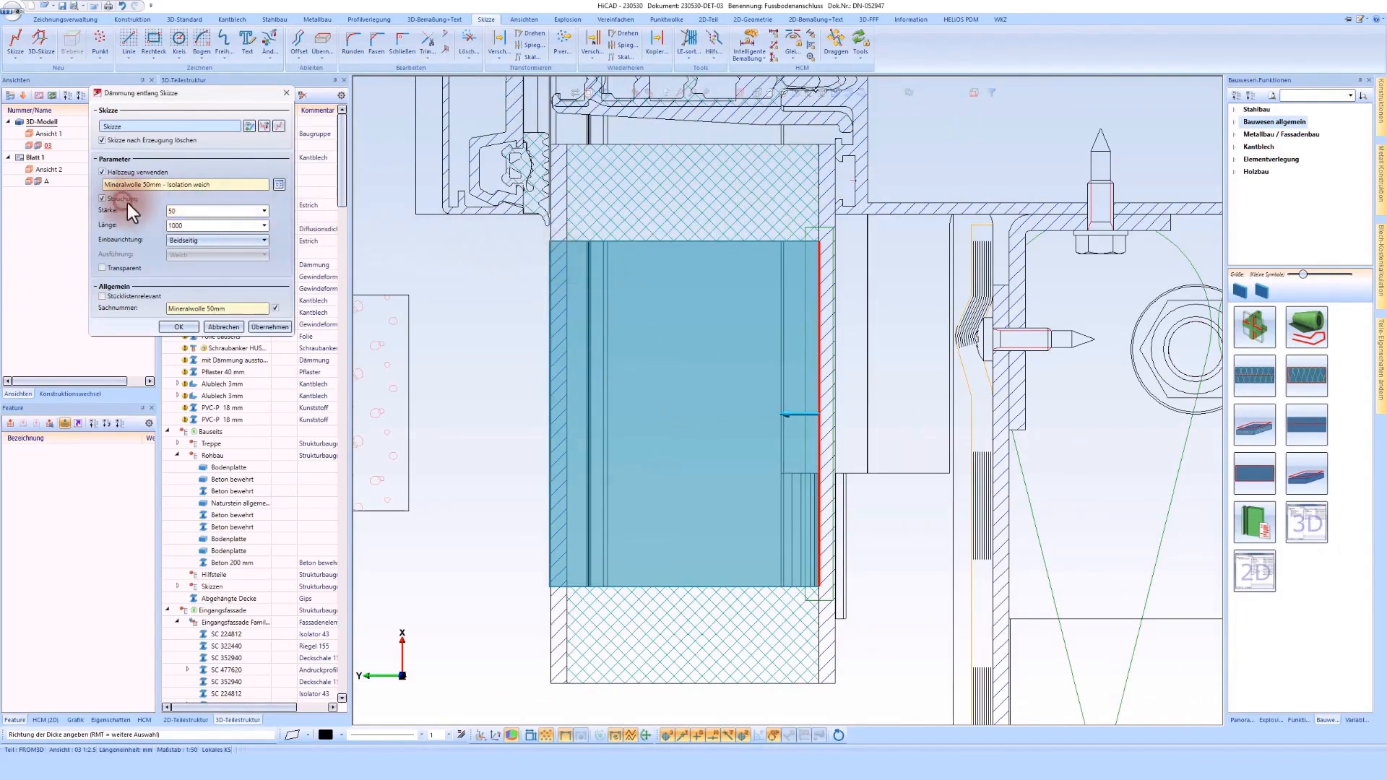
{"action": "left_click", "coordinate": [187, 212]}
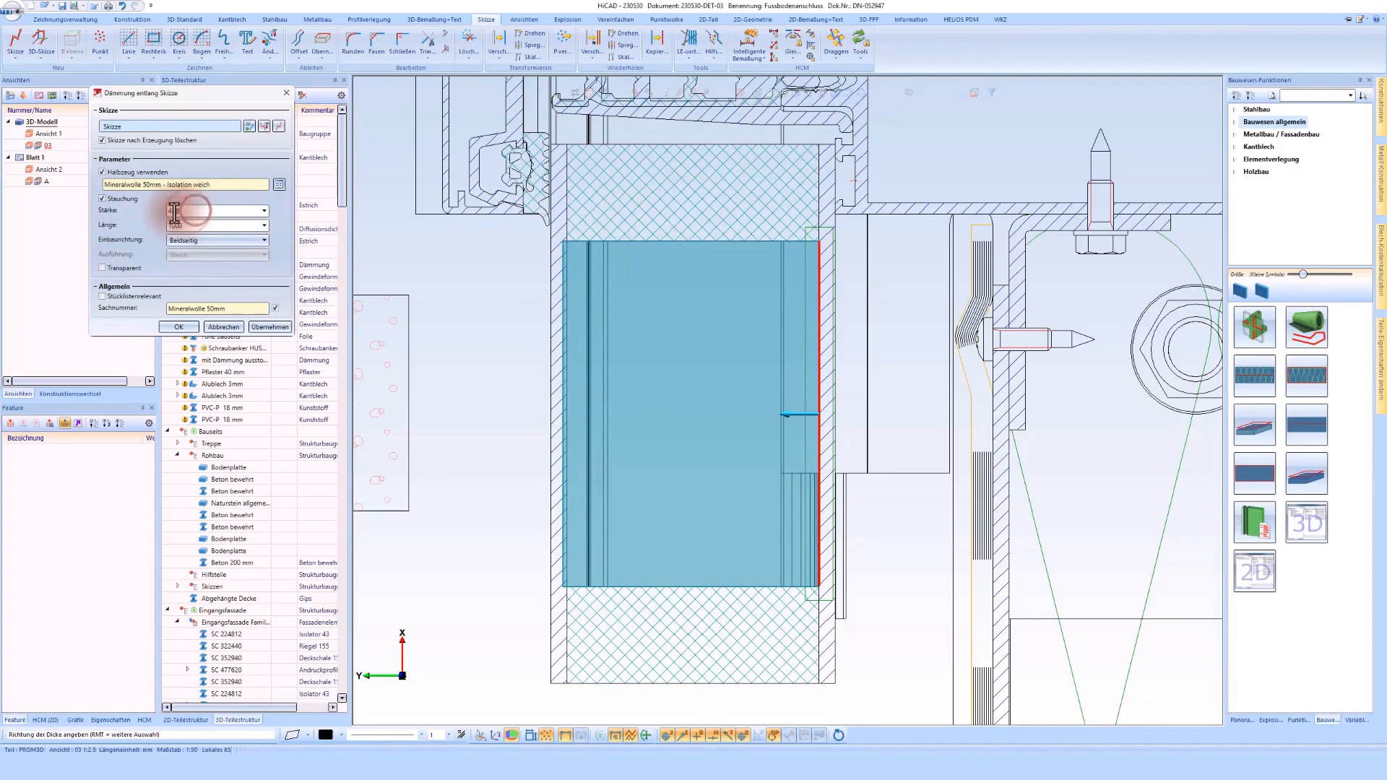
{"action": "key", "text": "BackSpace"}
{"action": "type", "text": "6.5"}
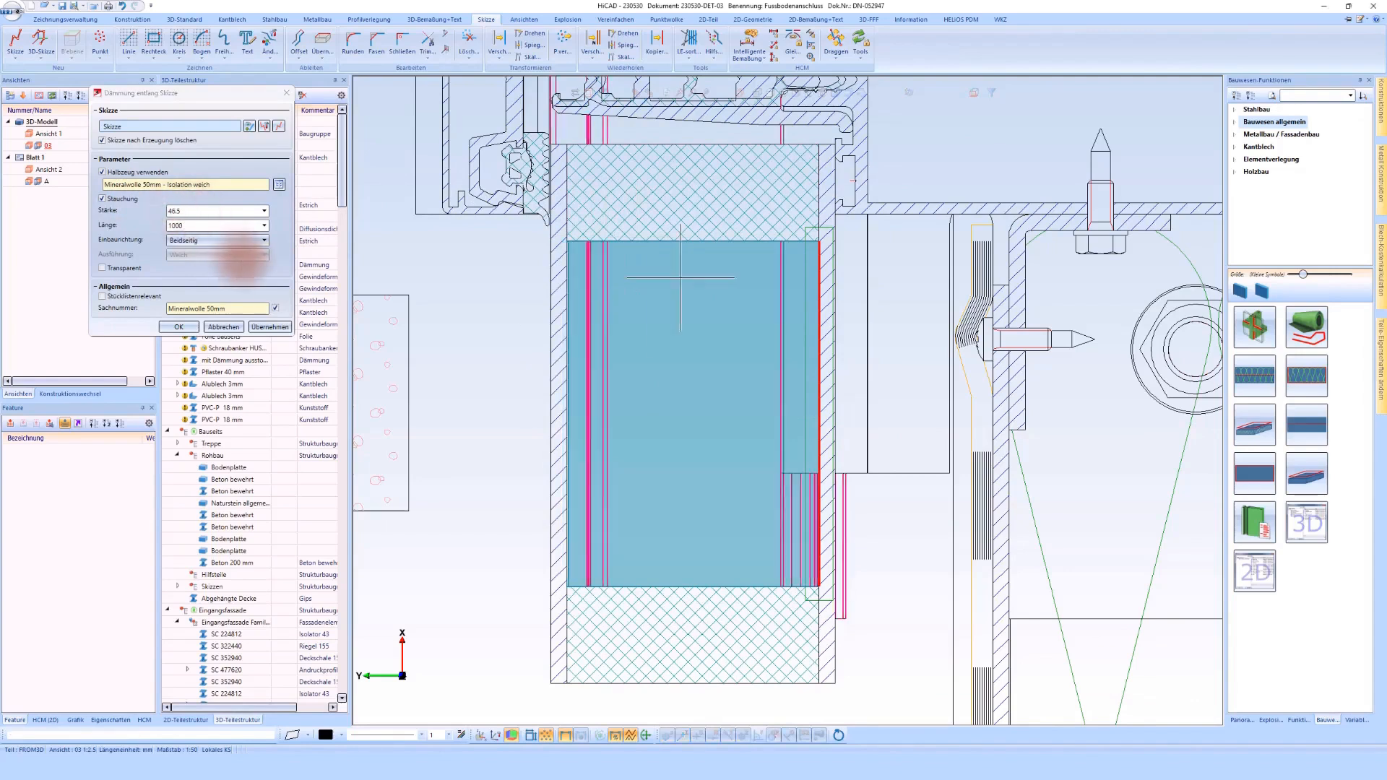
{"action": "left_click", "coordinate": [177, 326]}
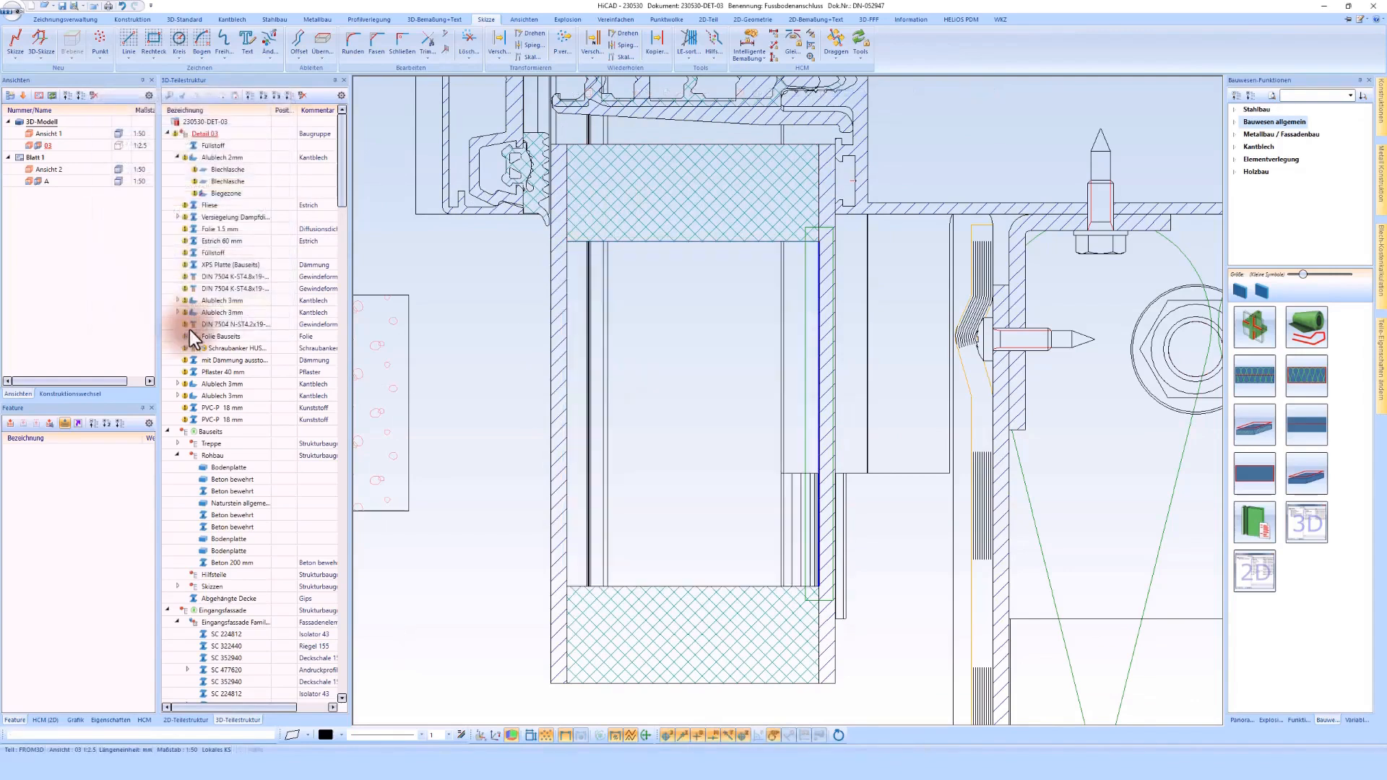
Step: Remove the processing plane whose frame surrounds the floor connection detail
{"action": "scroll", "coordinate": [639, 353], "scroll_direction": "down", "scroll_amount": 1}
{"action": "scroll", "coordinate": [638, 353], "scroll_direction": "down", "scroll_amount": 3}
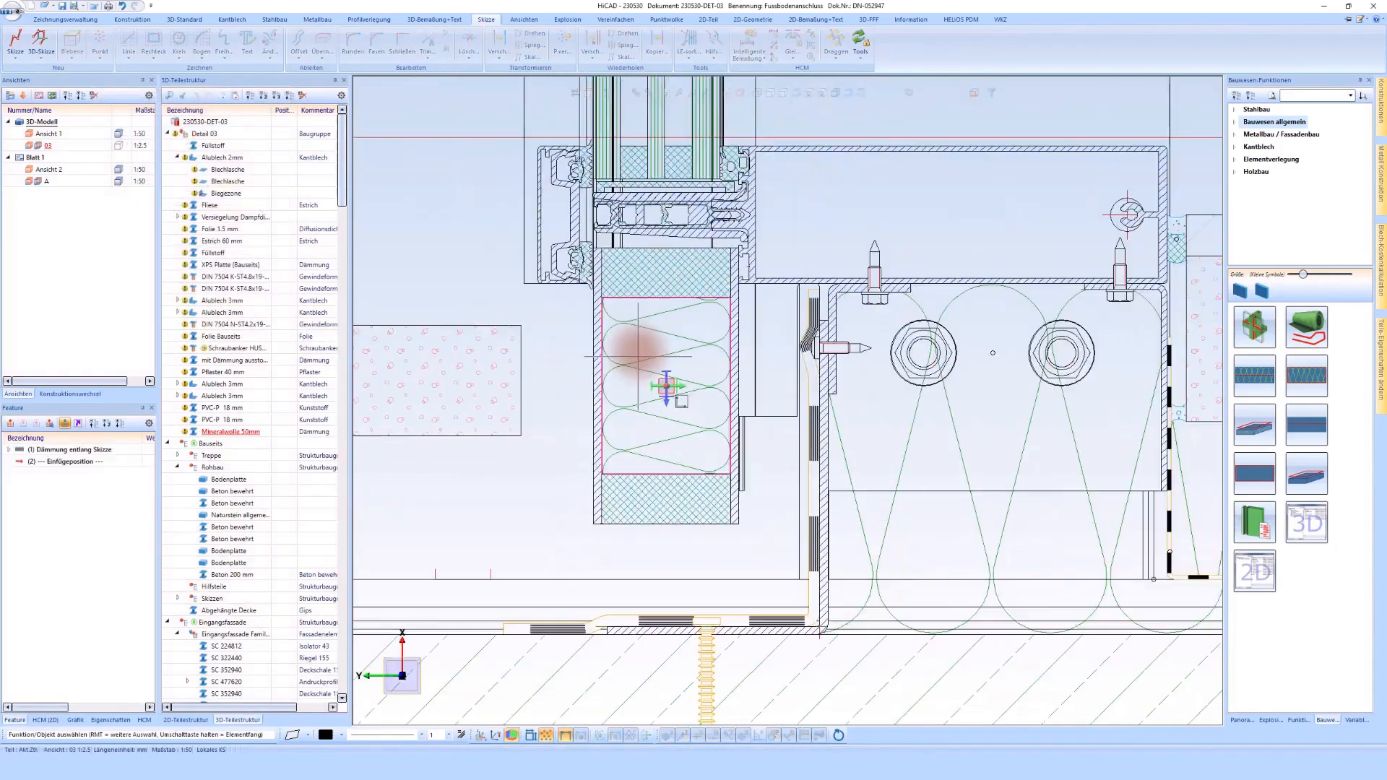
{"action": "scroll", "coordinate": [640, 354], "scroll_direction": "down", "scroll_amount": 2}
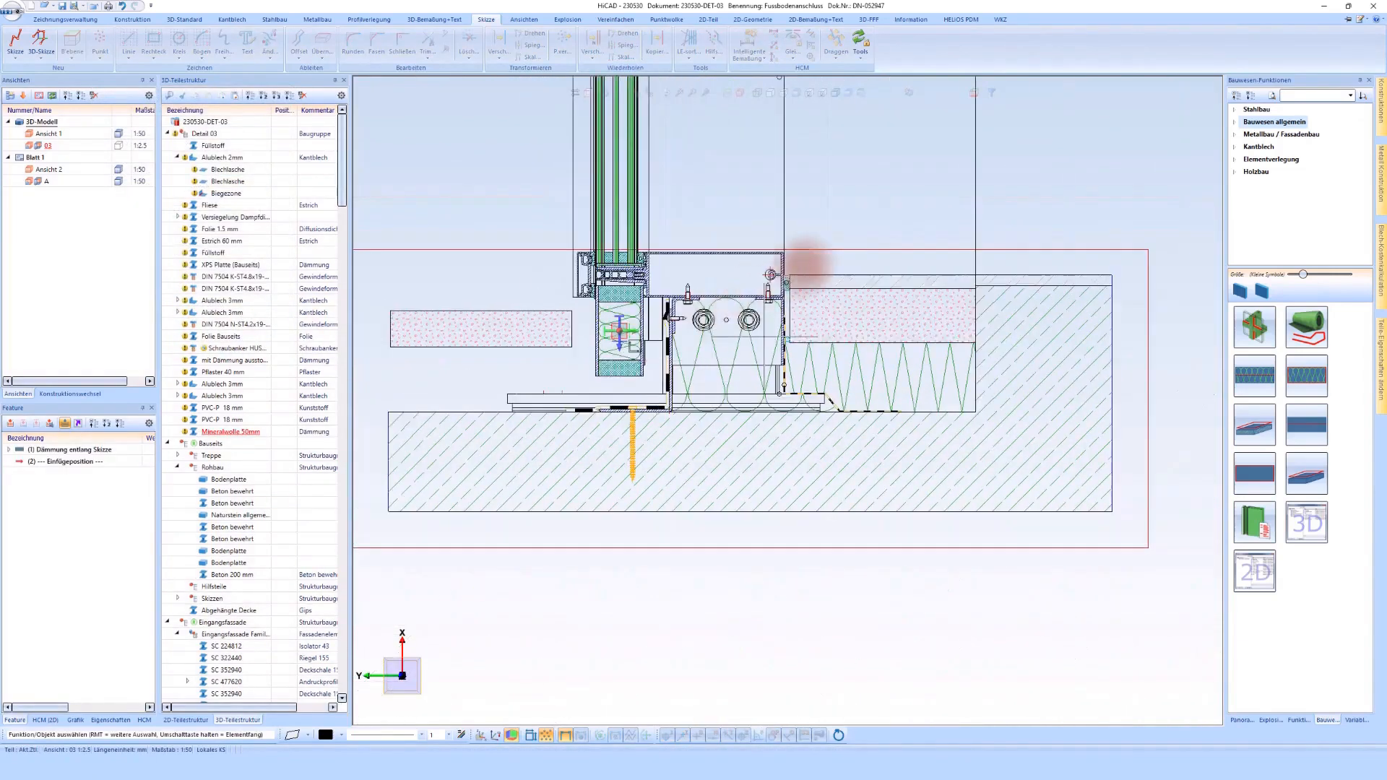
{"action": "right_click", "coordinate": [838, 251]}
{"action": "left_click", "coordinate": [915, 617]}
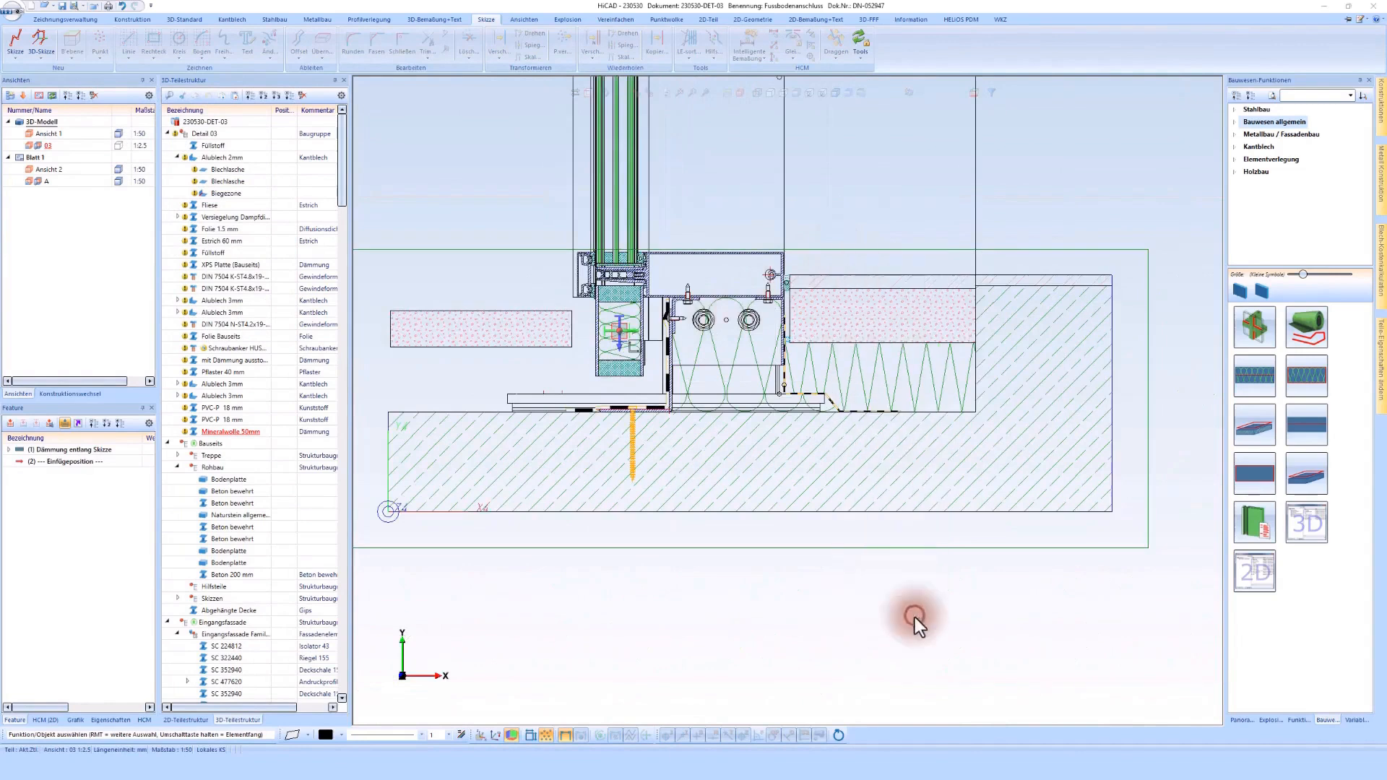
{"action": "scroll", "coordinate": [699, 249], "scroll_direction": "up", "scroll_amount": 1}
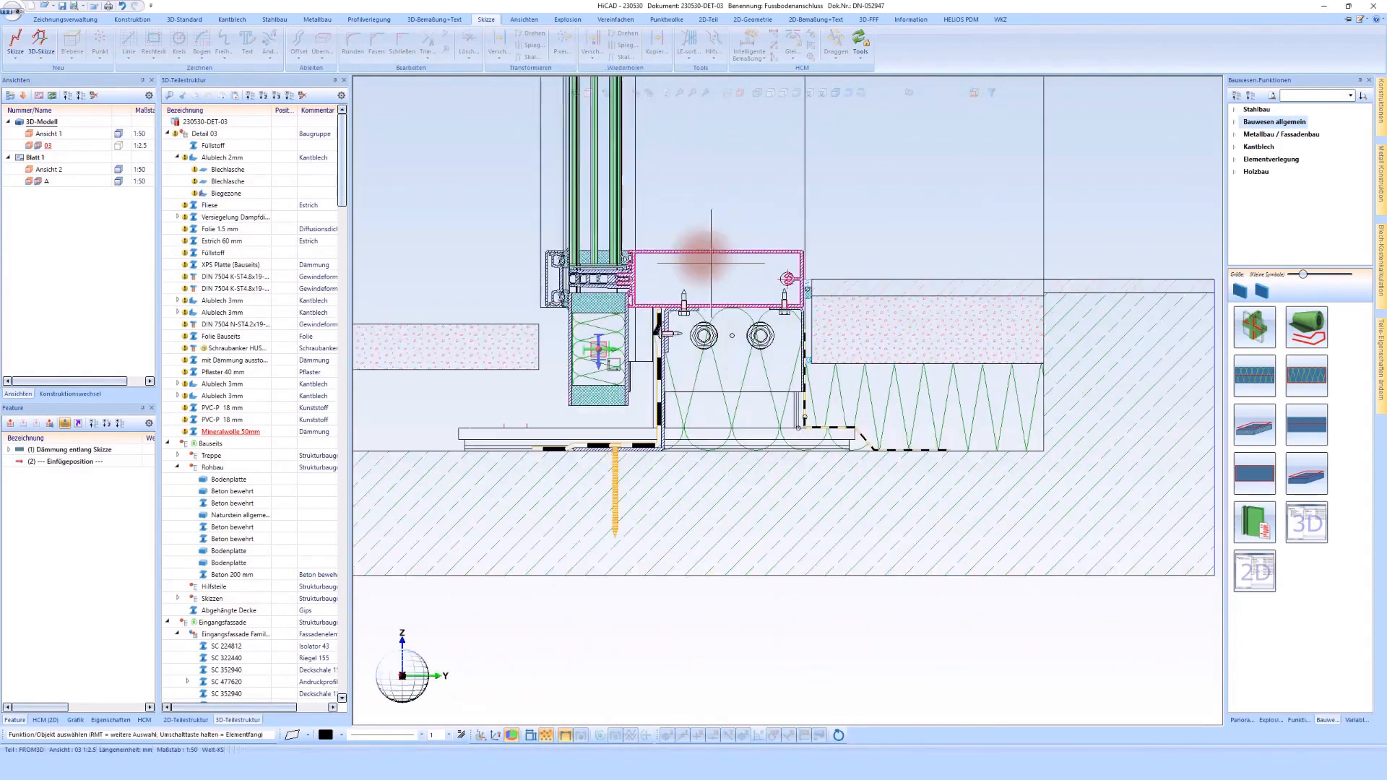
Step: Move detail view 03 from the 3D model to Blatt 1 and bring up the sheet's views
{"action": "left_click_drag", "start_coordinate": [37, 159], "coordinate": [37, 156]}
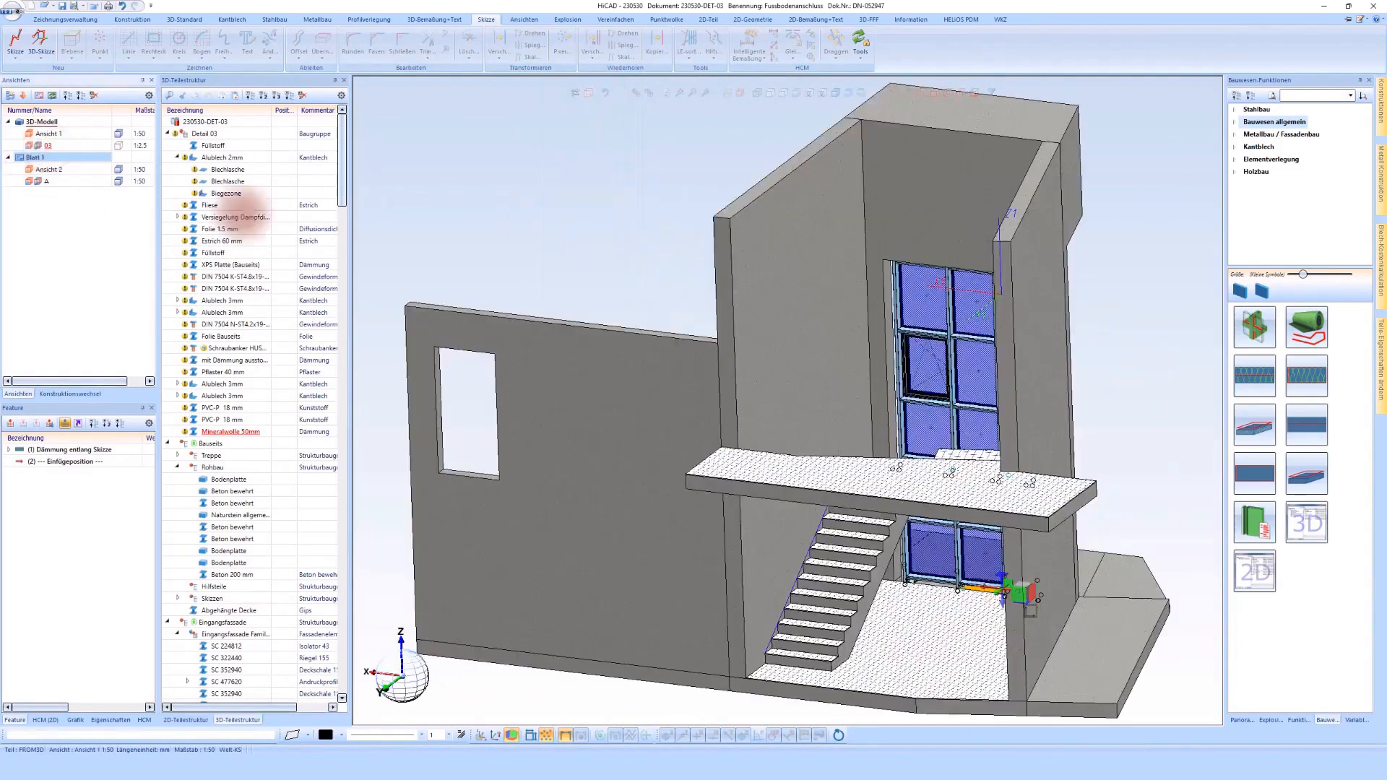
{"action": "double_click", "coordinate": [42, 147]}
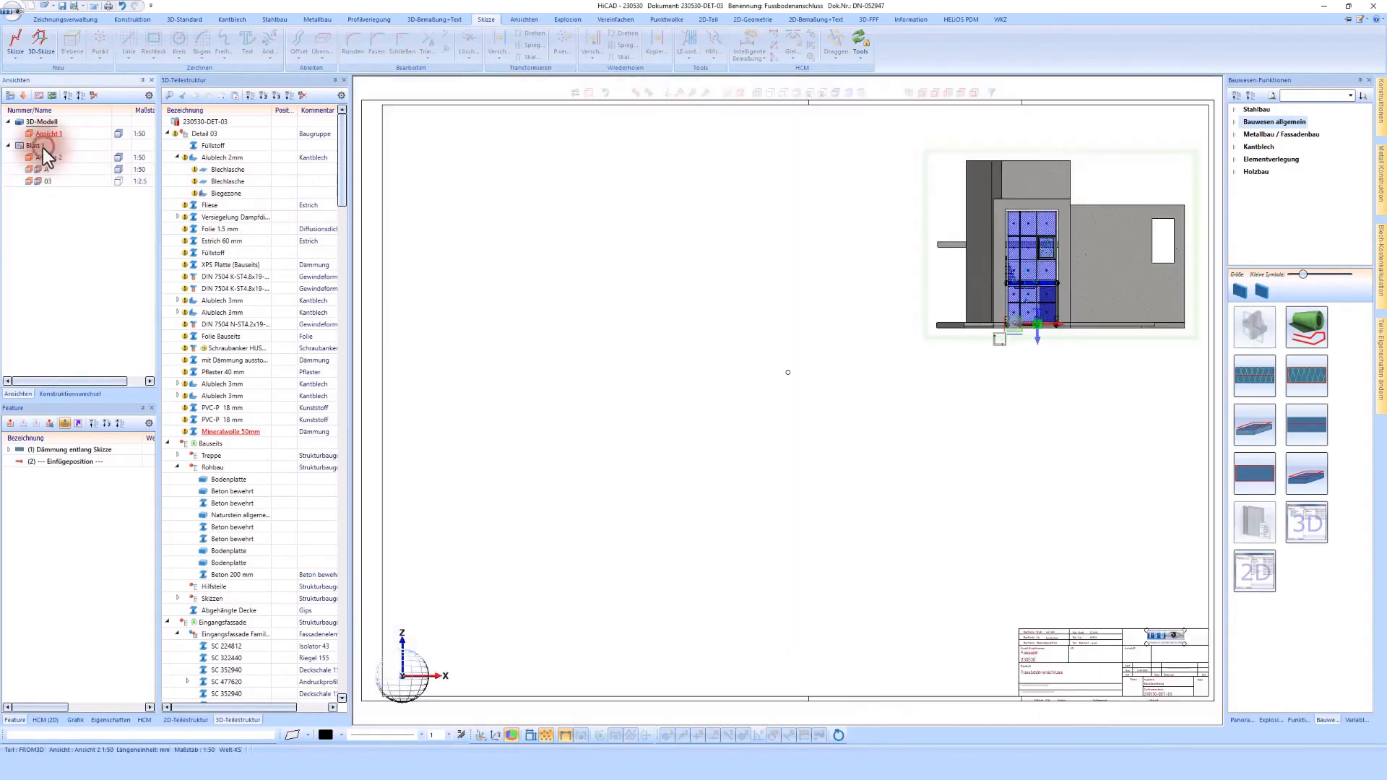
{"action": "left_click", "coordinate": [11, 97]}
{"action": "middle_click_drag", "start_coordinate": [800, 377], "coordinate": [873, 319]}
{"action": "scroll", "coordinate": [873, 318], "scroll_direction": "up", "scroll_amount": 1}
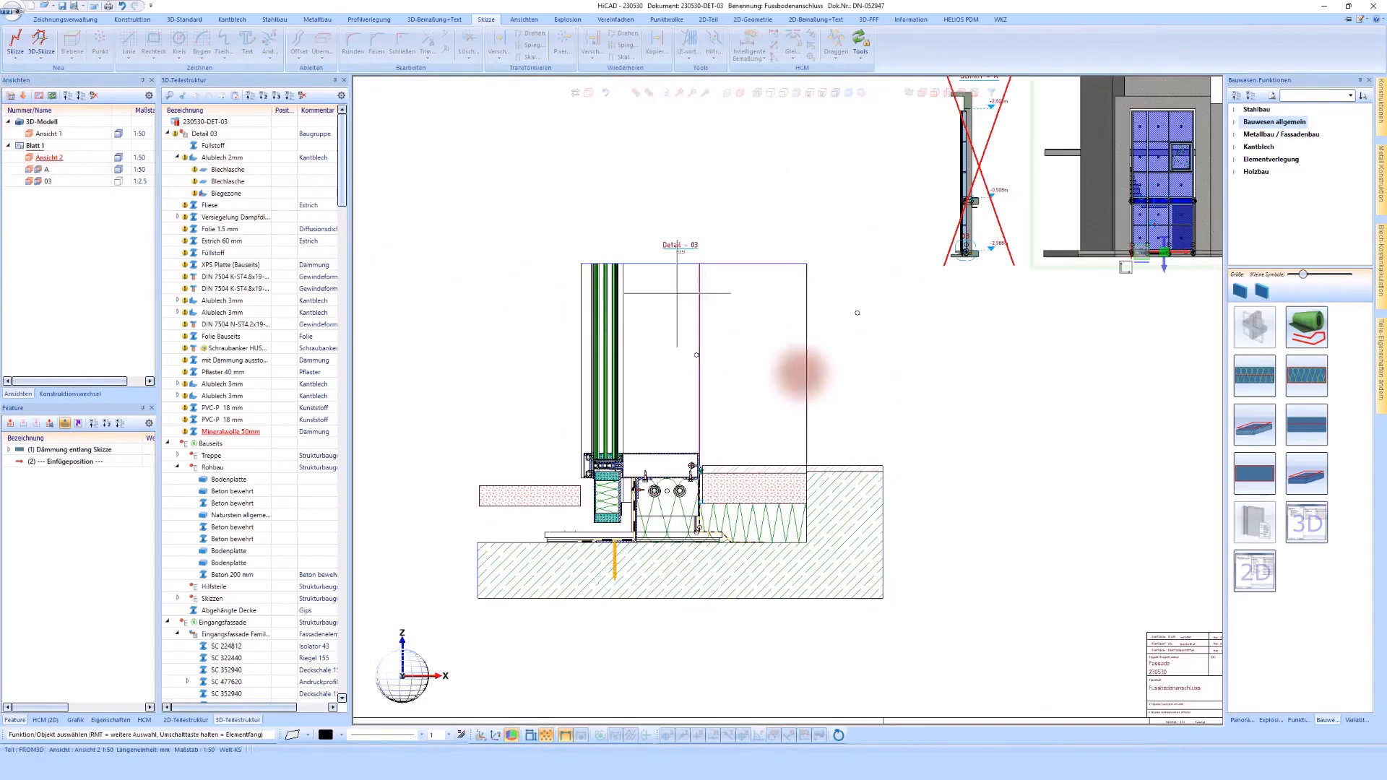
Step: Start a height dimension and add an elevation mark for the top edge of the facade transom
{"action": "left_click", "coordinate": [443, 20]}
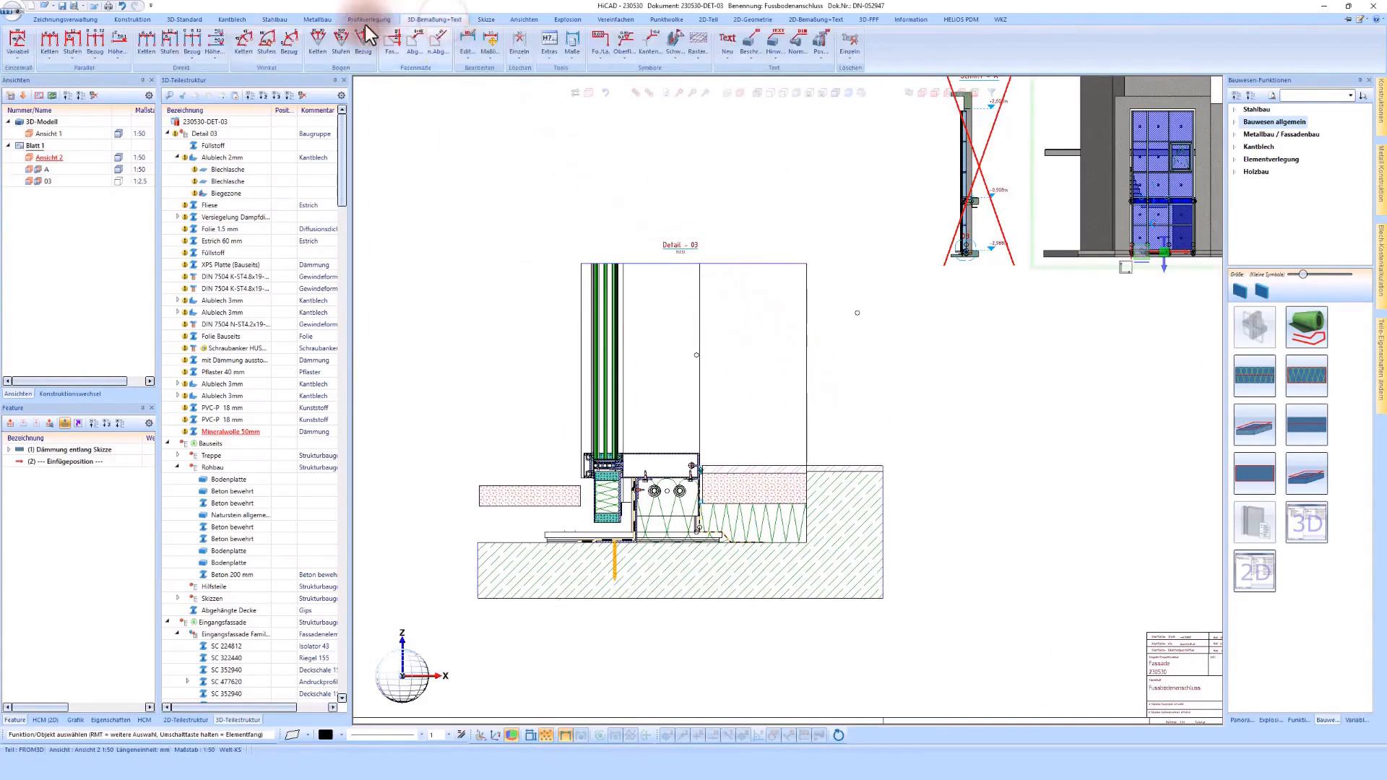
{"action": "left_click", "coordinate": [116, 38]}
{"action": "scroll", "coordinate": [789, 451], "scroll_direction": "up", "scroll_amount": 1}
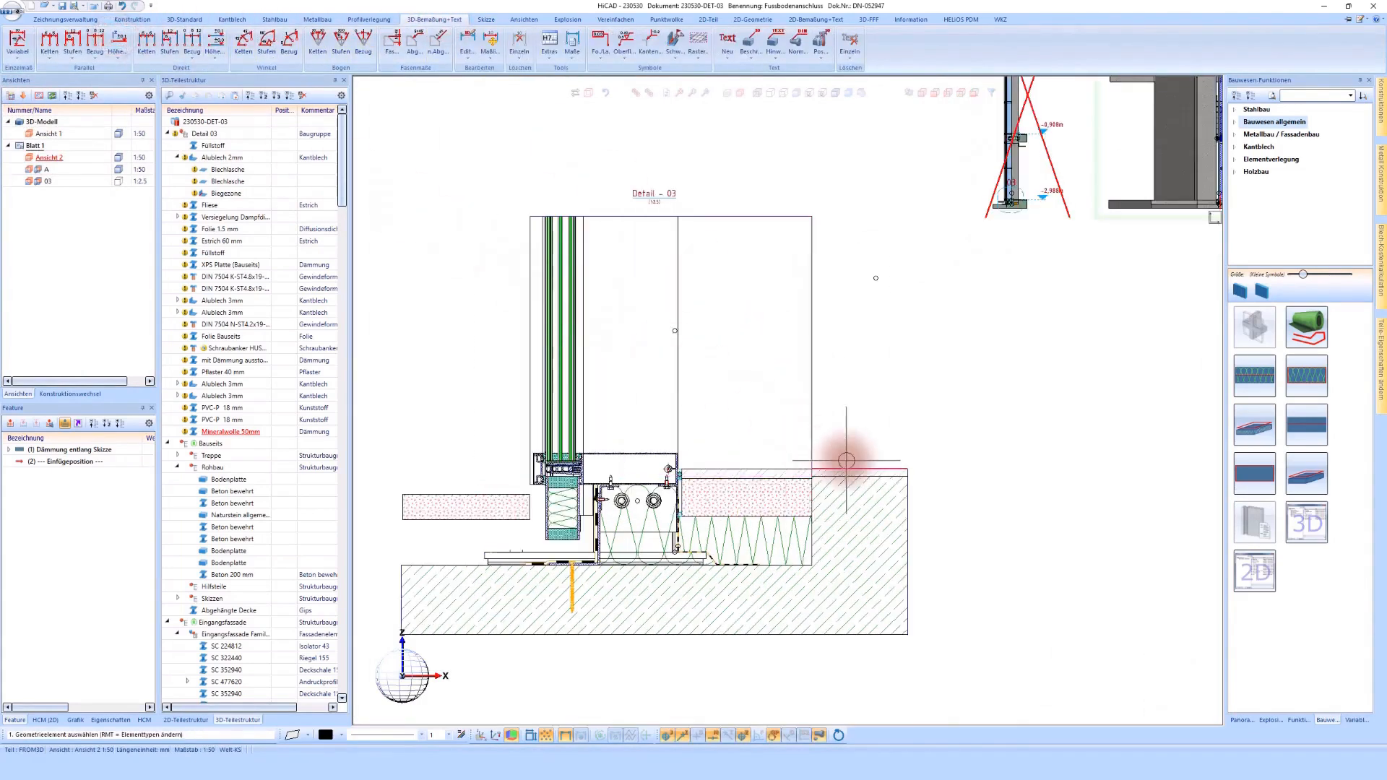
{"action": "left_click", "coordinate": [949, 456]}
{"action": "scroll", "coordinate": [658, 448], "scroll_direction": "up", "scroll_amount": 2}
{"action": "left_click", "coordinate": [658, 448]}
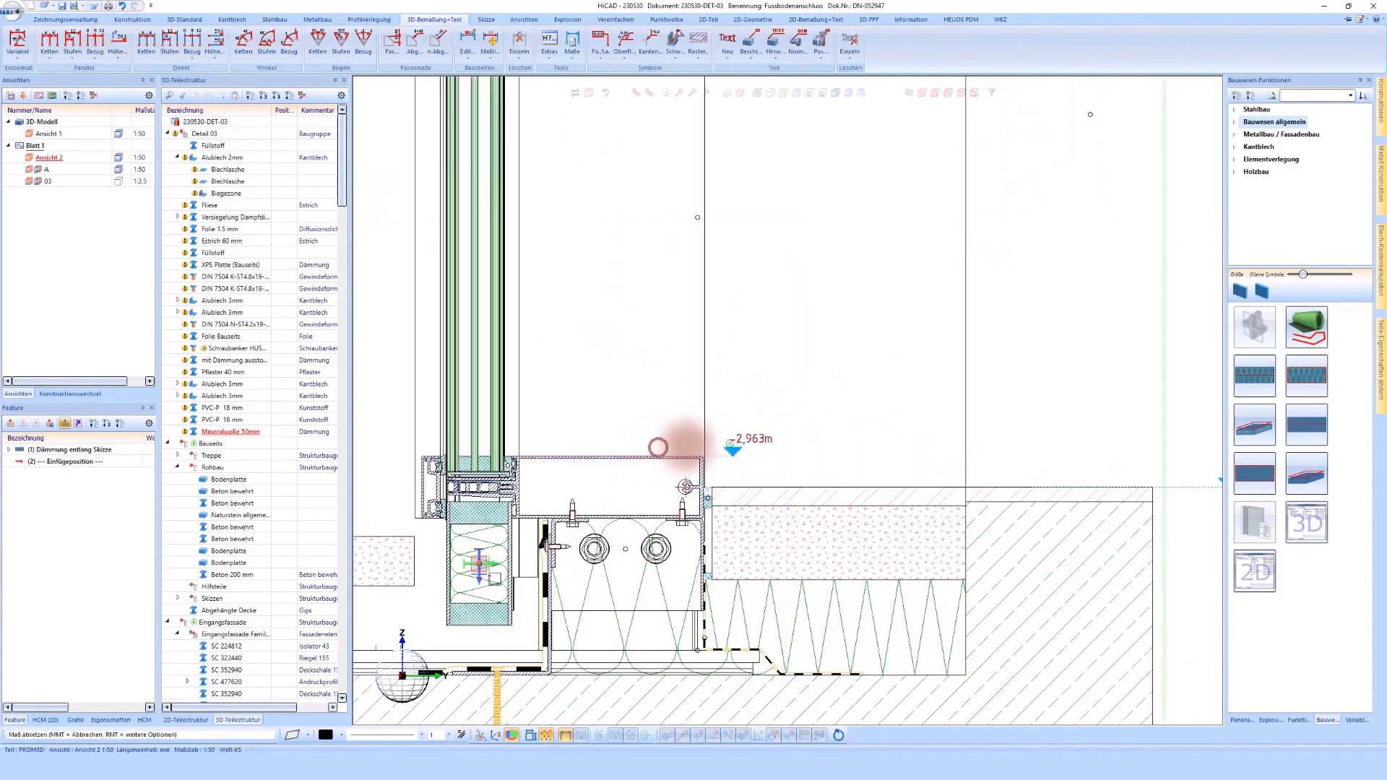
Step: Add elevation marks for the top of the concrete slab and the top of the exterior paving, aligned beside the detail's exterior side
{"action": "scroll", "coordinate": [740, 443], "scroll_direction": "down", "scroll_amount": 3}
{"action": "scroll", "coordinate": [543, 569], "scroll_direction": "up", "scroll_amount": 4}
{"action": "left_click", "coordinate": [594, 533]}
{"action": "left_click", "coordinate": [495, 534]}
{"action": "left_click", "coordinate": [572, 396]}
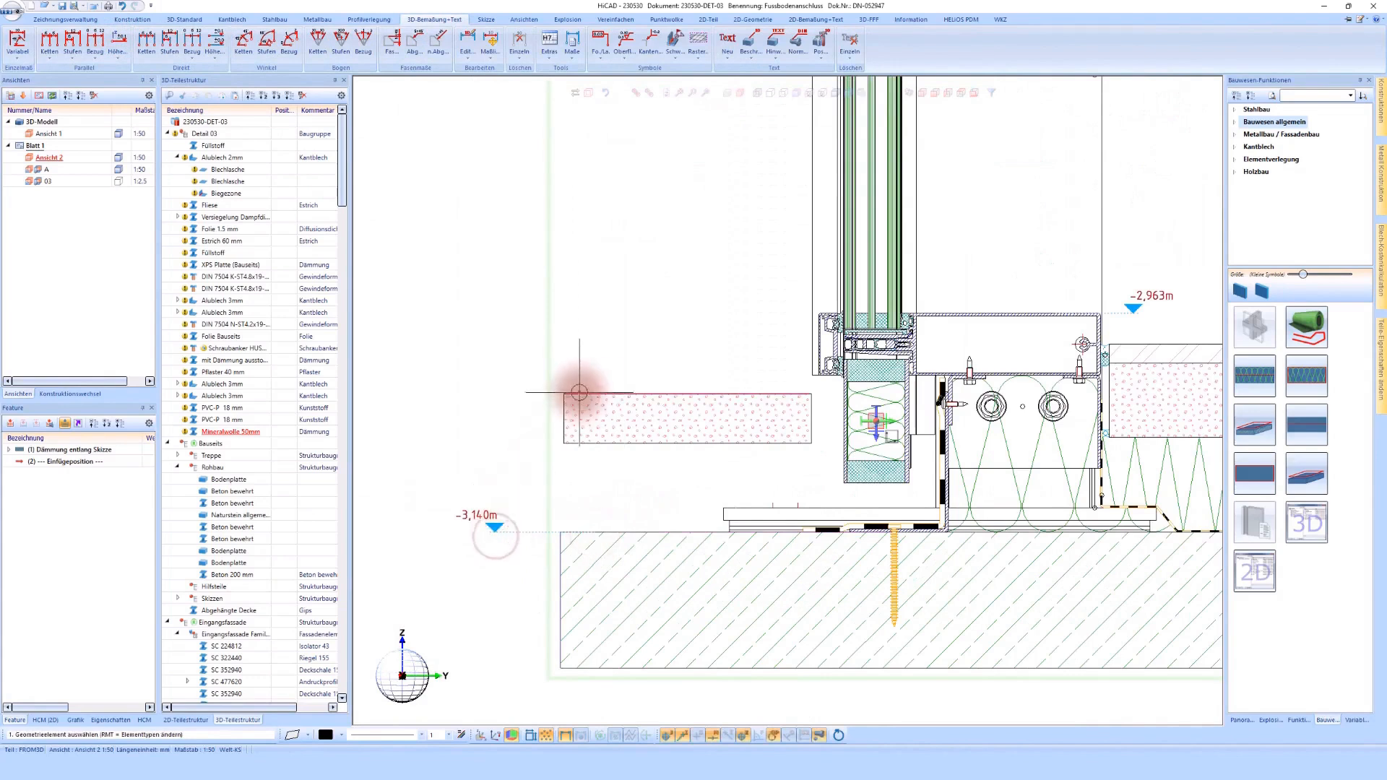
{"action": "left_click", "coordinate": [497, 390]}
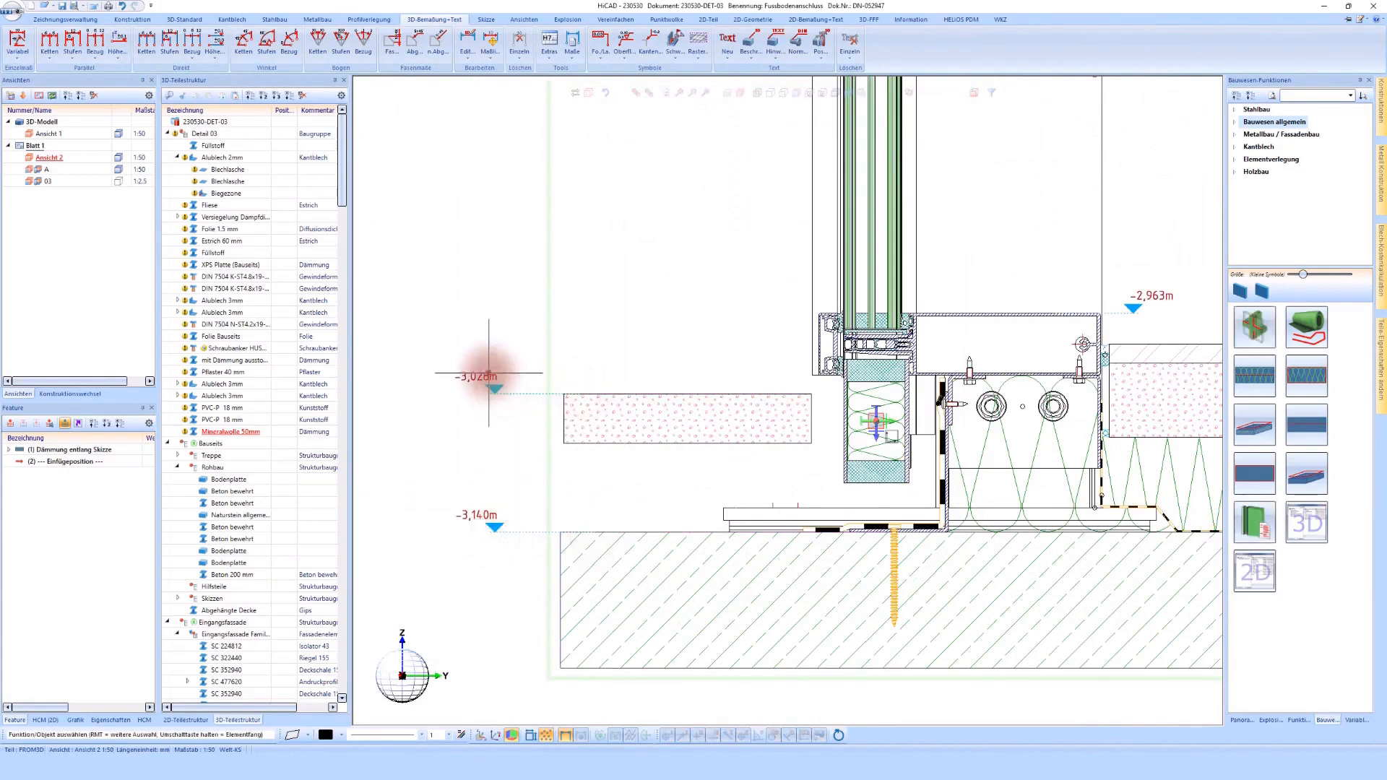
Step: Append the additional text "OK Aussen" to the elevation mark of the exterior paving
{"action": "double_click", "coordinate": [488, 374]}
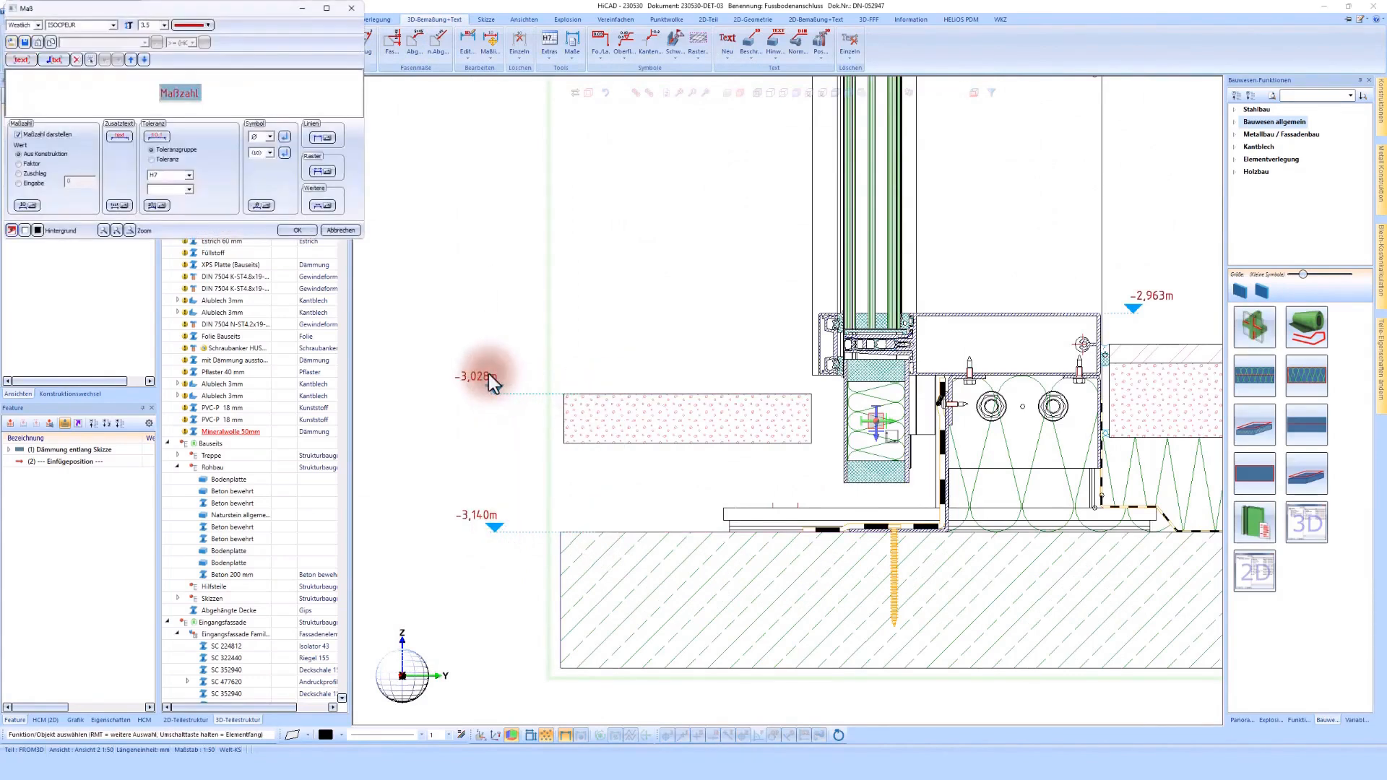
{"action": "left_click", "coordinate": [127, 136]}
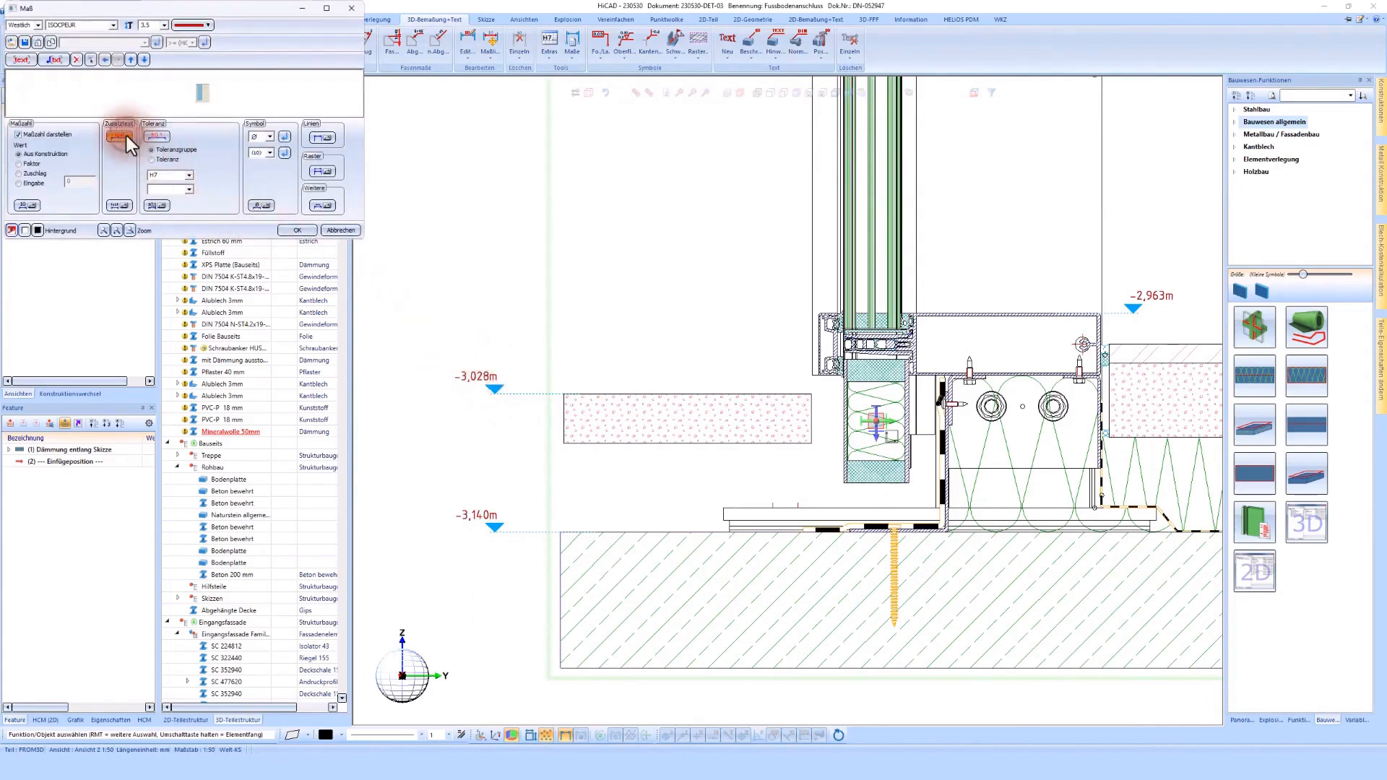
{"action": "left_click", "coordinate": [145, 43]}
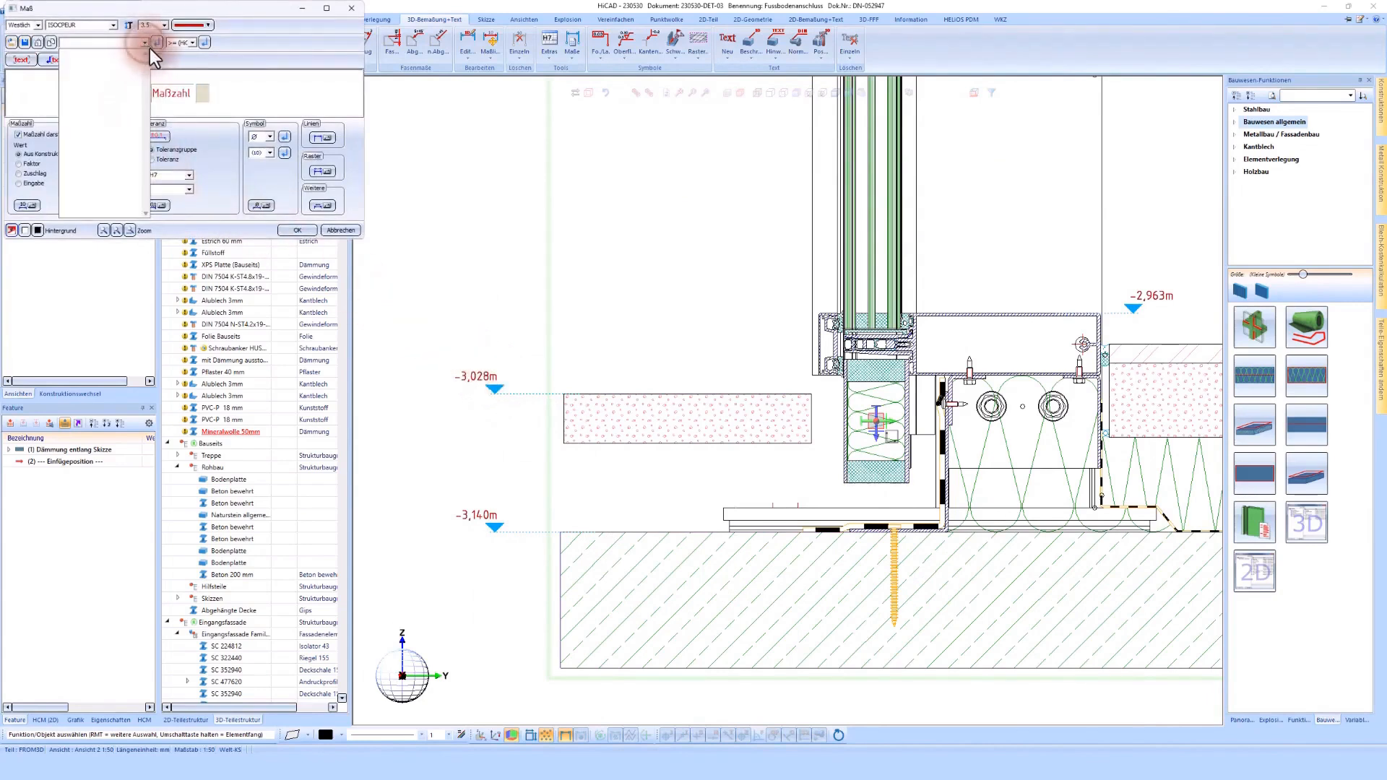
{"action": "left_click", "coordinate": [202, 92]}
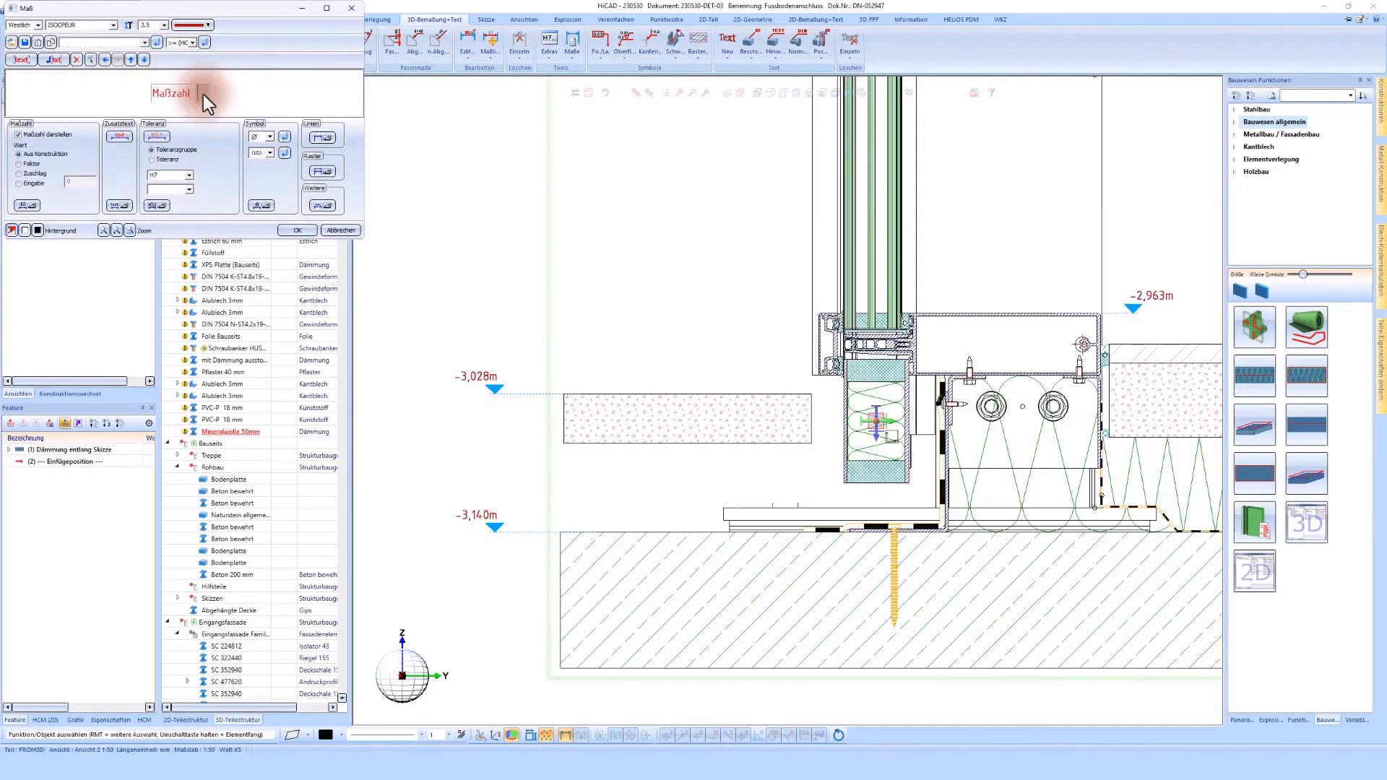
{"action": "type", "text": "OK Aussen"}
{"action": "left_click", "coordinate": [305, 232]}
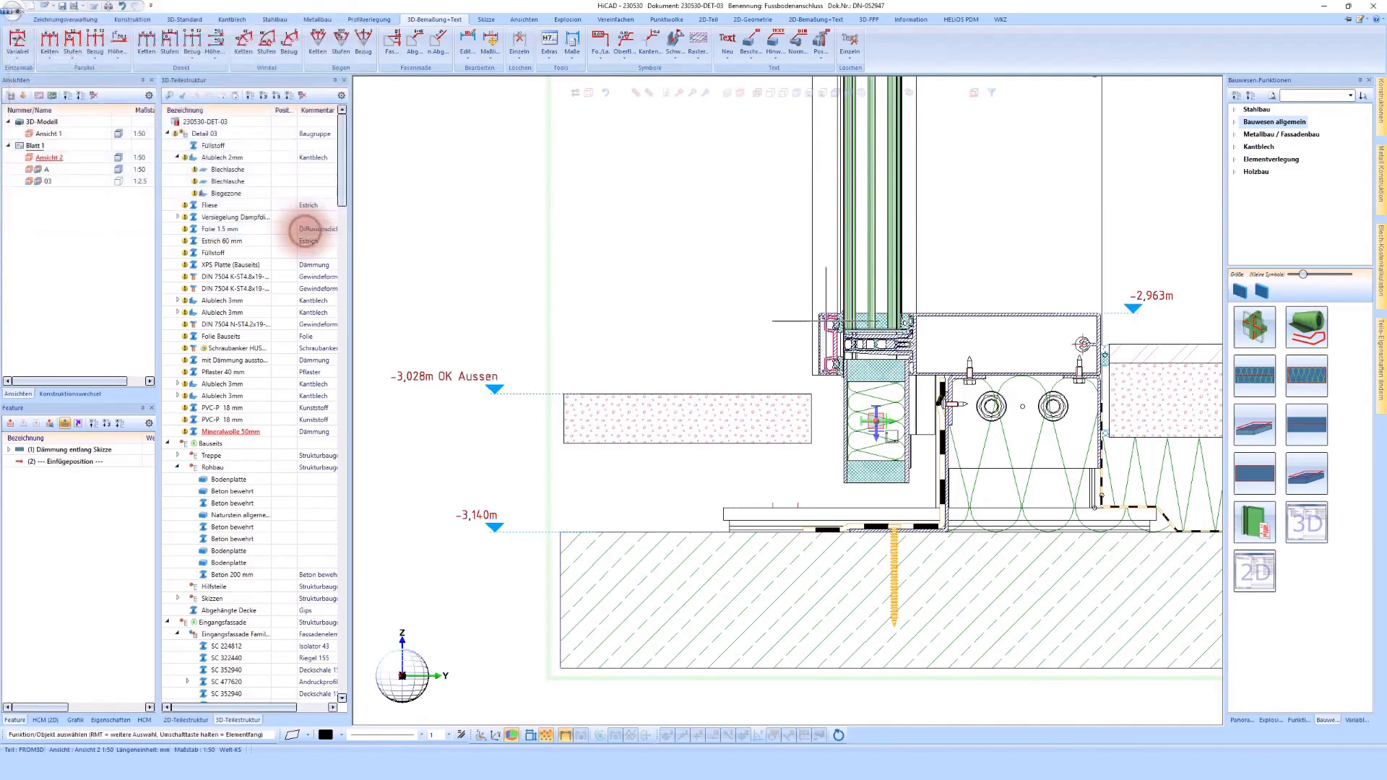
Step: Dimension the height of the outer cover profile and the vertical gap from its lower edge to the paving with variable dimensioning
{"action": "left_click", "coordinate": [19, 45]}
{"action": "scroll", "coordinate": [838, 312], "scroll_direction": "up", "scroll_amount": 5}
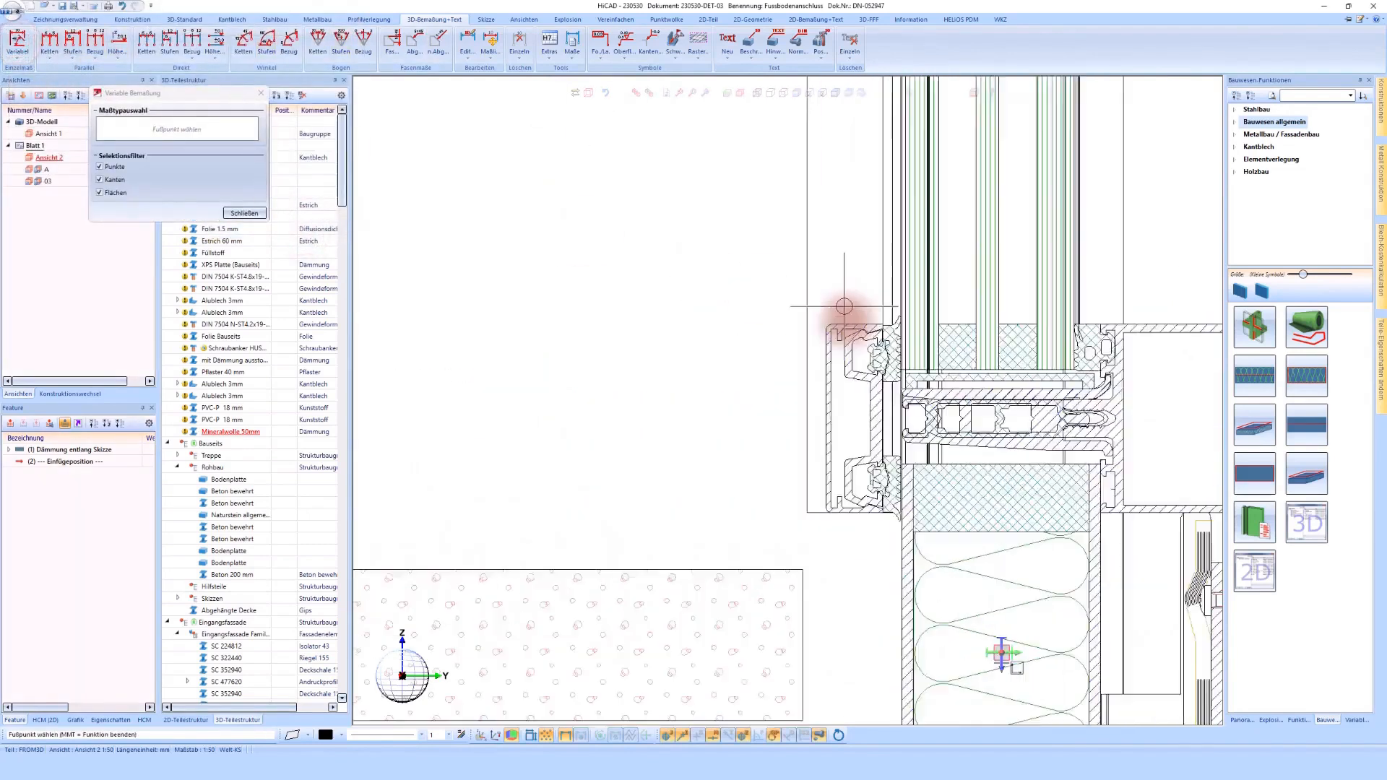
{"action": "left_click", "coordinate": [850, 567]}
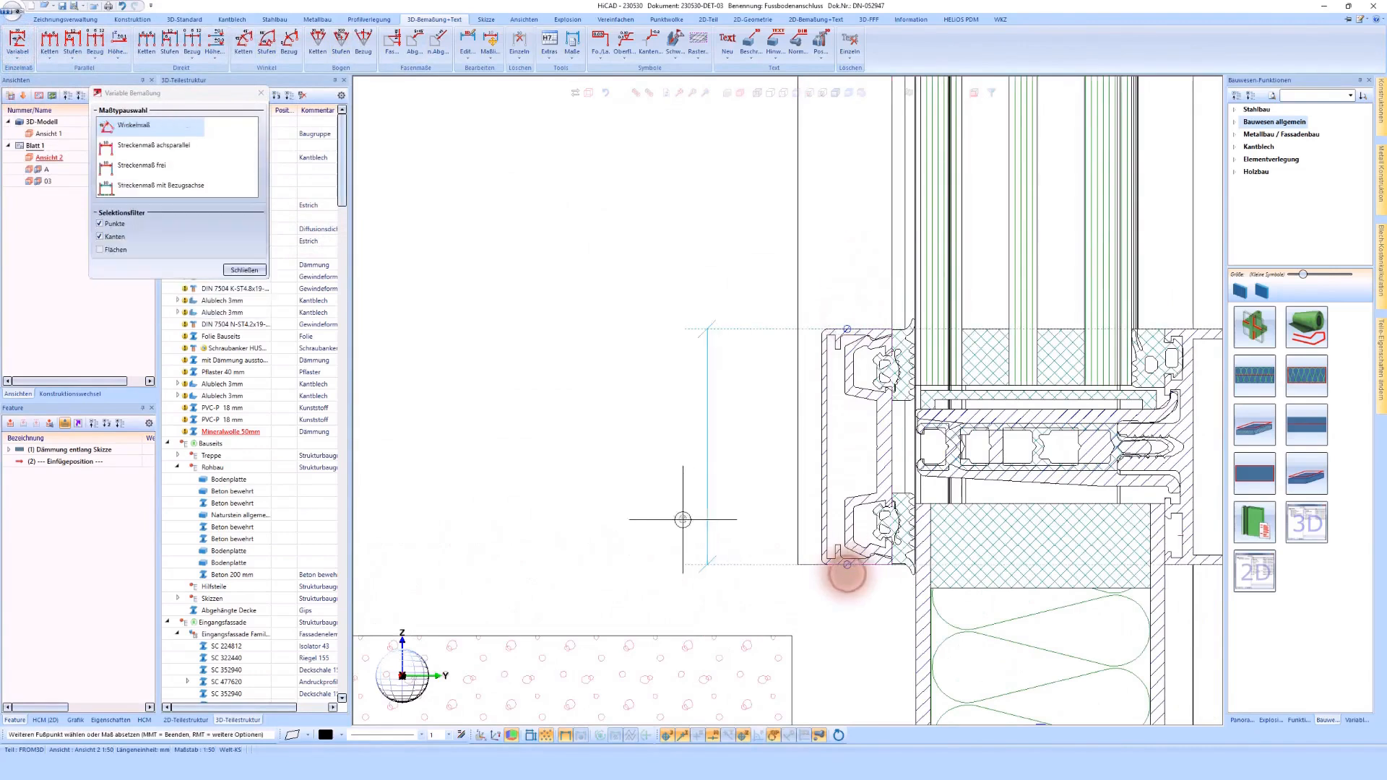
{"action": "scroll", "coordinate": [842, 571], "scroll_direction": "down", "scroll_amount": 5}
{"action": "middle_click", "coordinate": [645, 408]}
{"action": "scroll", "coordinate": [697, 448], "scroll_direction": "up", "scroll_amount": 5}
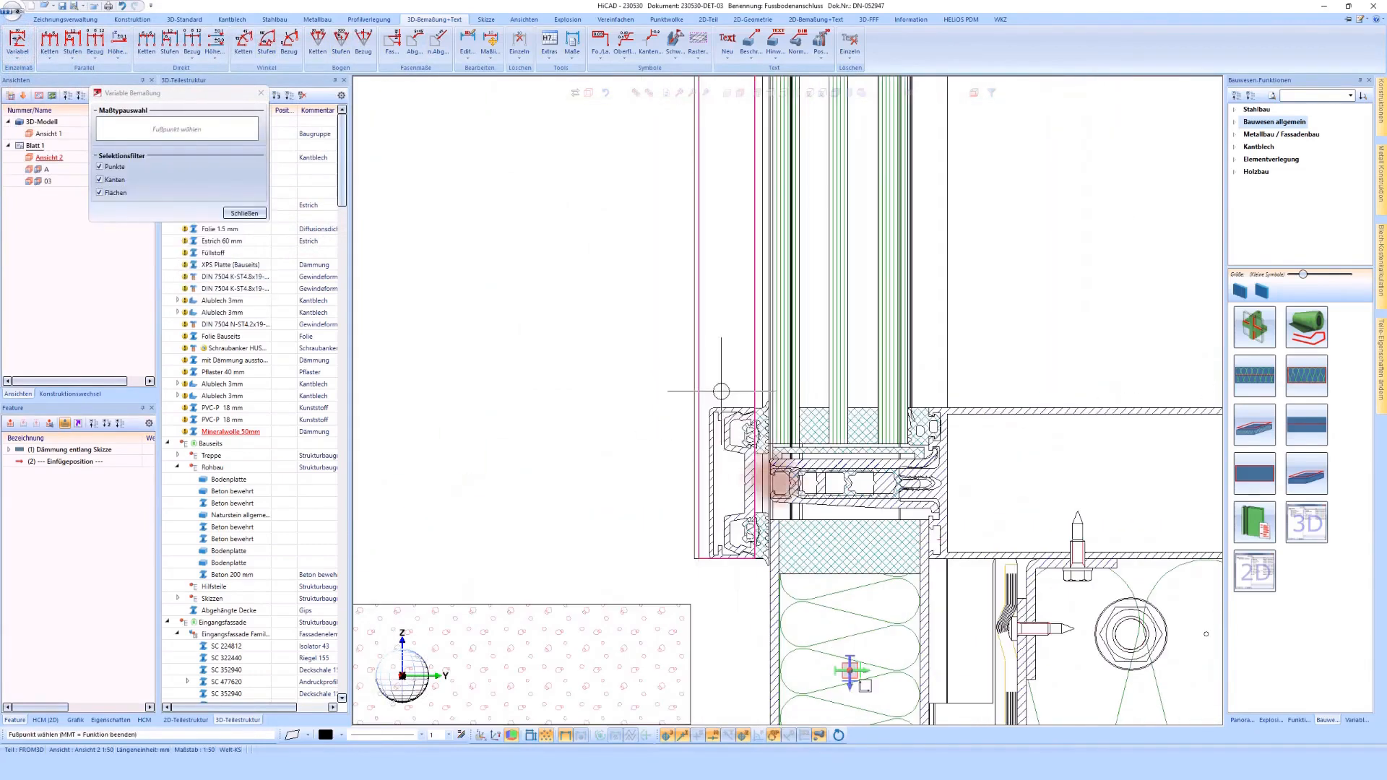
{"action": "left_click", "coordinate": [716, 403]}
{"action": "left_click", "coordinate": [714, 560]}
{"action": "left_click", "coordinate": [689, 602]}
{"action": "left_click", "coordinate": [714, 562]}
{"action": "left_click", "coordinate": [581, 575]}
{"action": "middle_click", "coordinate": [477, 455]}
Step: Start a horizontal chain dimension above the transom, spanning the outer cover profile and the gap to the glass
{"action": "left_click", "coordinate": [50, 41]}
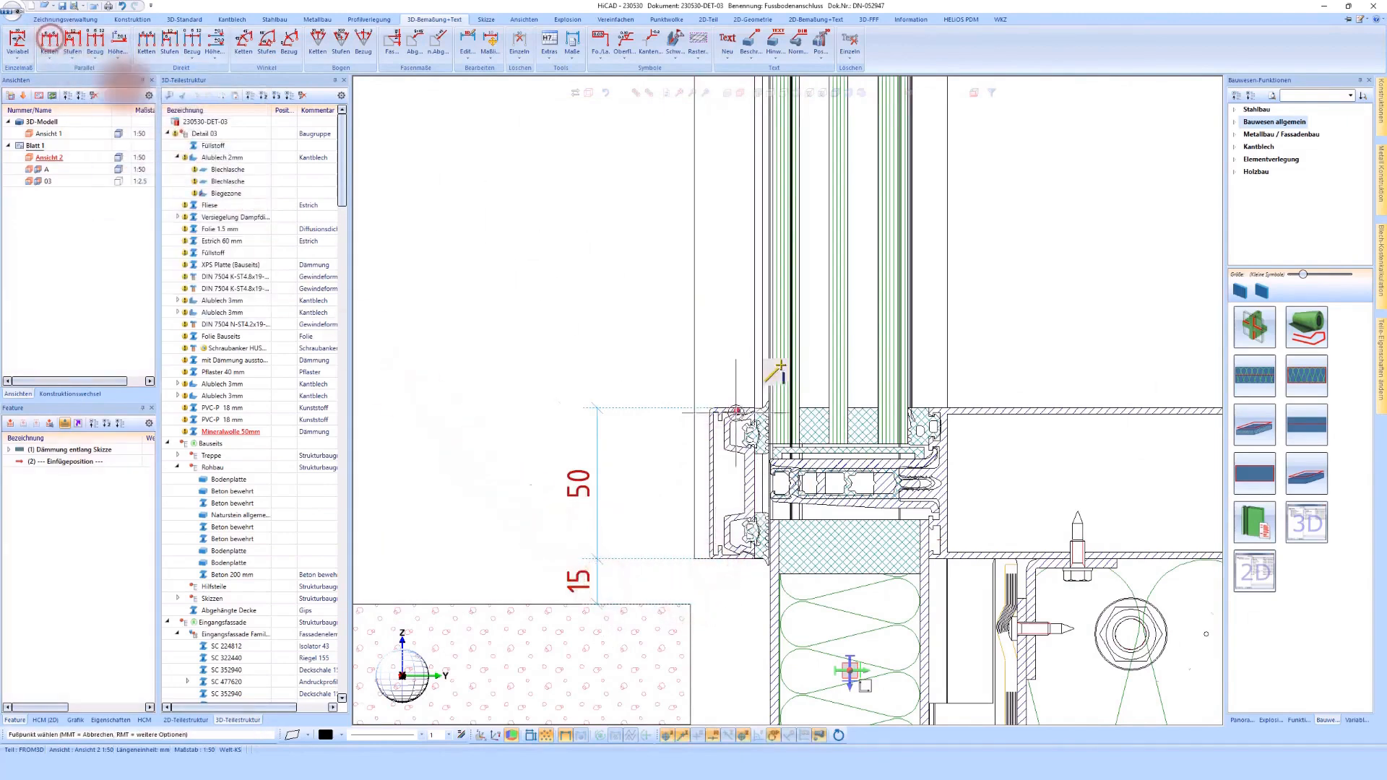
{"action": "scroll", "coordinate": [671, 423], "scroll_direction": "up", "scroll_amount": 3}
{"action": "left_click", "coordinate": [692, 436]}
{"action": "left_click", "coordinate": [777, 400]}
{"action": "scroll", "coordinate": [738, 392], "scroll_direction": "down", "scroll_amount": 2}
{"action": "left_click", "coordinate": [724, 326]}
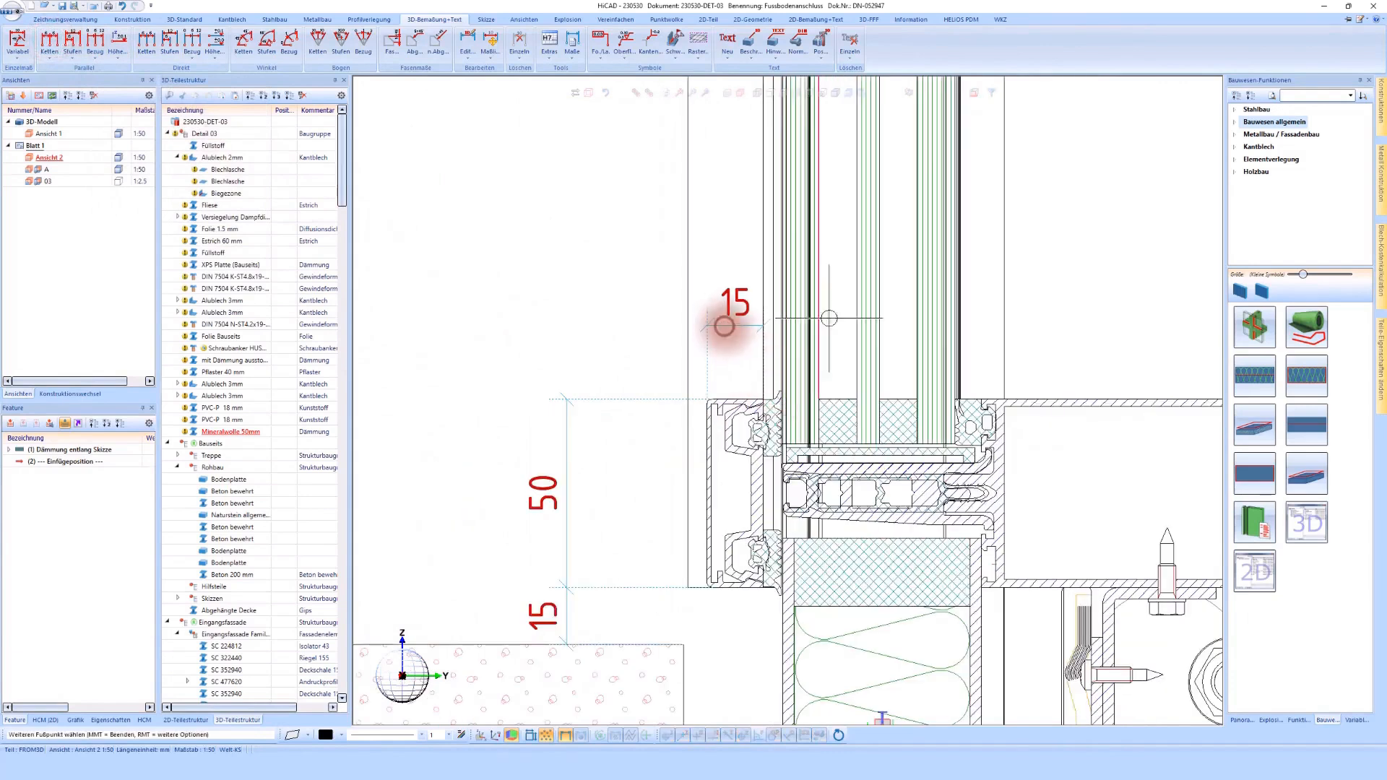
{"action": "left_click", "coordinate": [783, 331]}
Step: Continue the chain dimension across the glazing and inner gasket to the rear edge of the transom profile
{"action": "scroll", "coordinate": [966, 332], "scroll_direction": "up", "scroll_amount": 2}
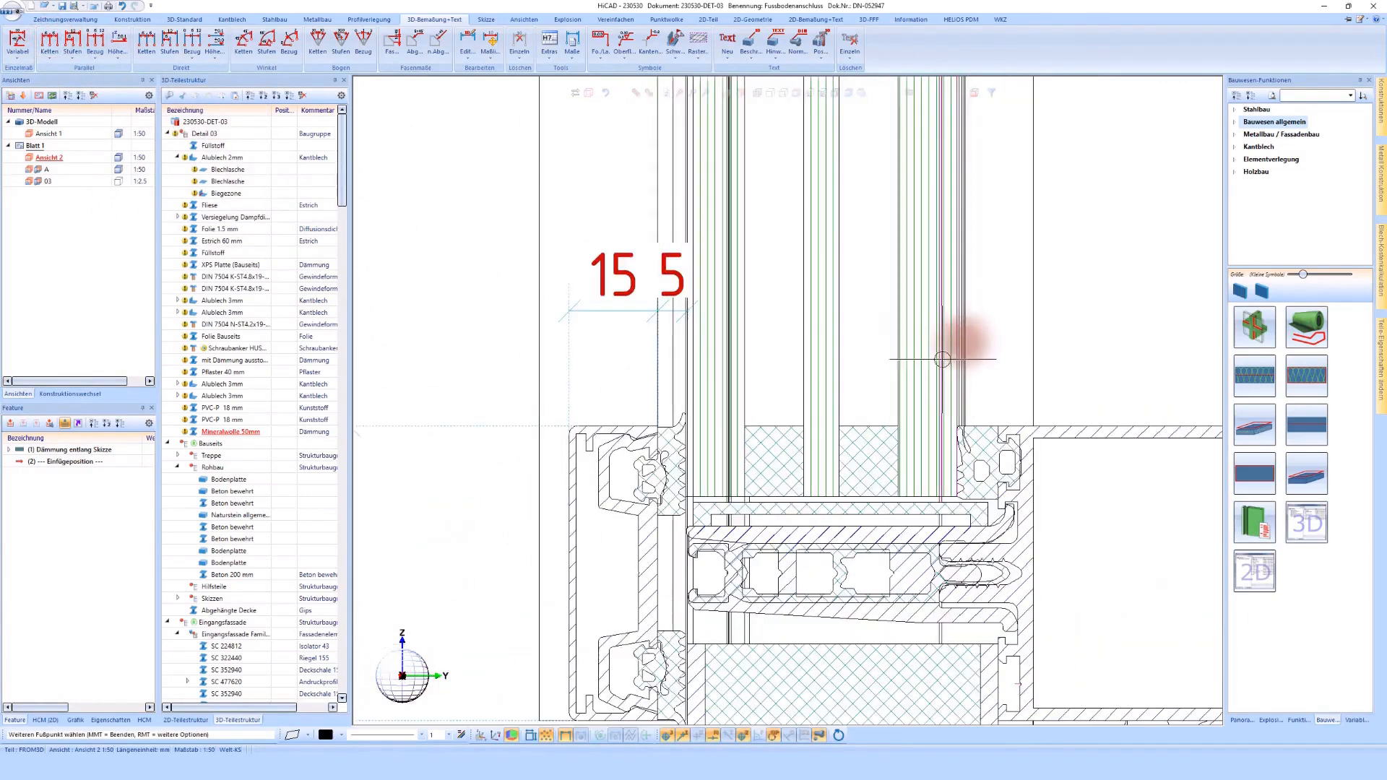
{"action": "left_click", "coordinate": [954, 353]}
{"action": "scroll", "coordinate": [954, 353], "scroll_direction": "down", "scroll_amount": 2}
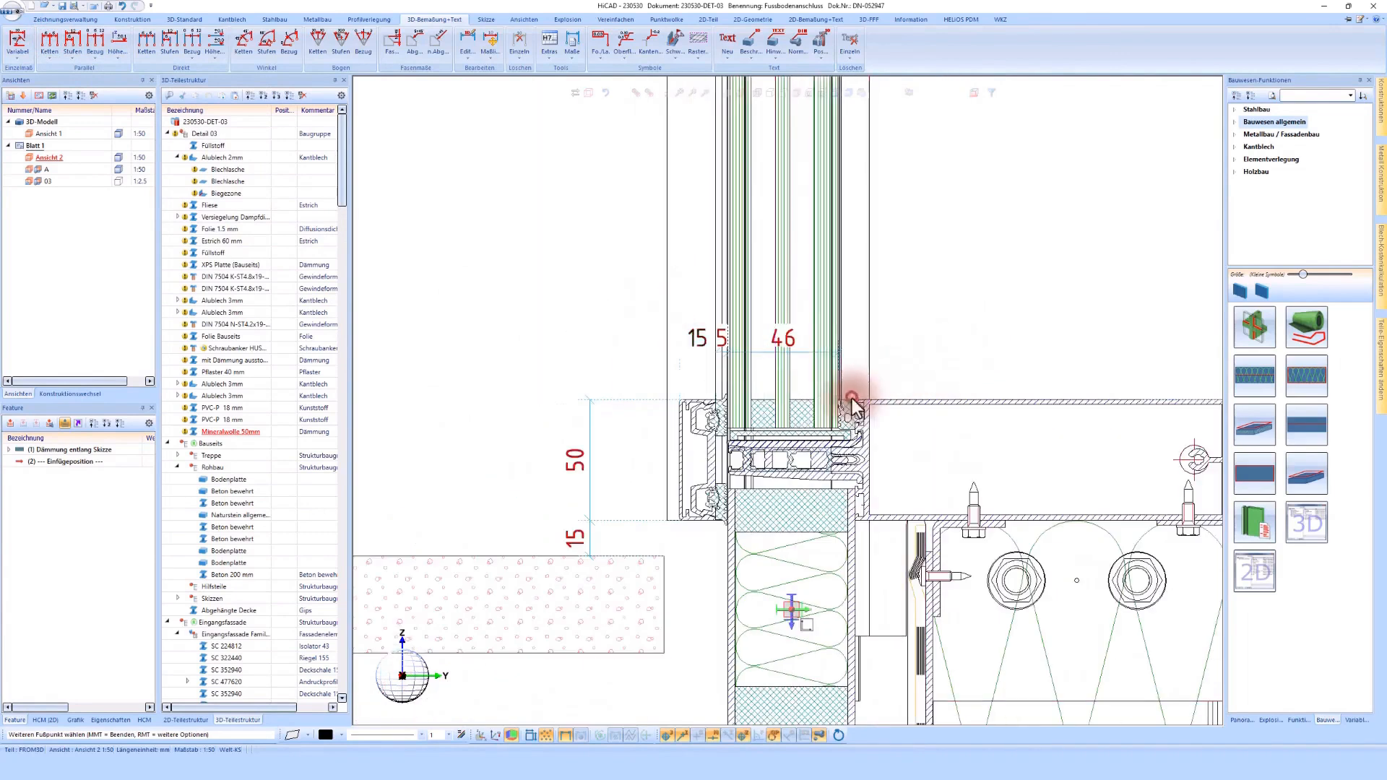
{"action": "left_click", "coordinate": [853, 399]}
{"action": "scroll", "coordinate": [853, 398], "scroll_direction": "down", "scroll_amount": 2}
{"action": "scroll", "coordinate": [973, 386], "scroll_direction": "up", "scroll_amount": 4}
{"action": "left_click", "coordinate": [953, 401]}
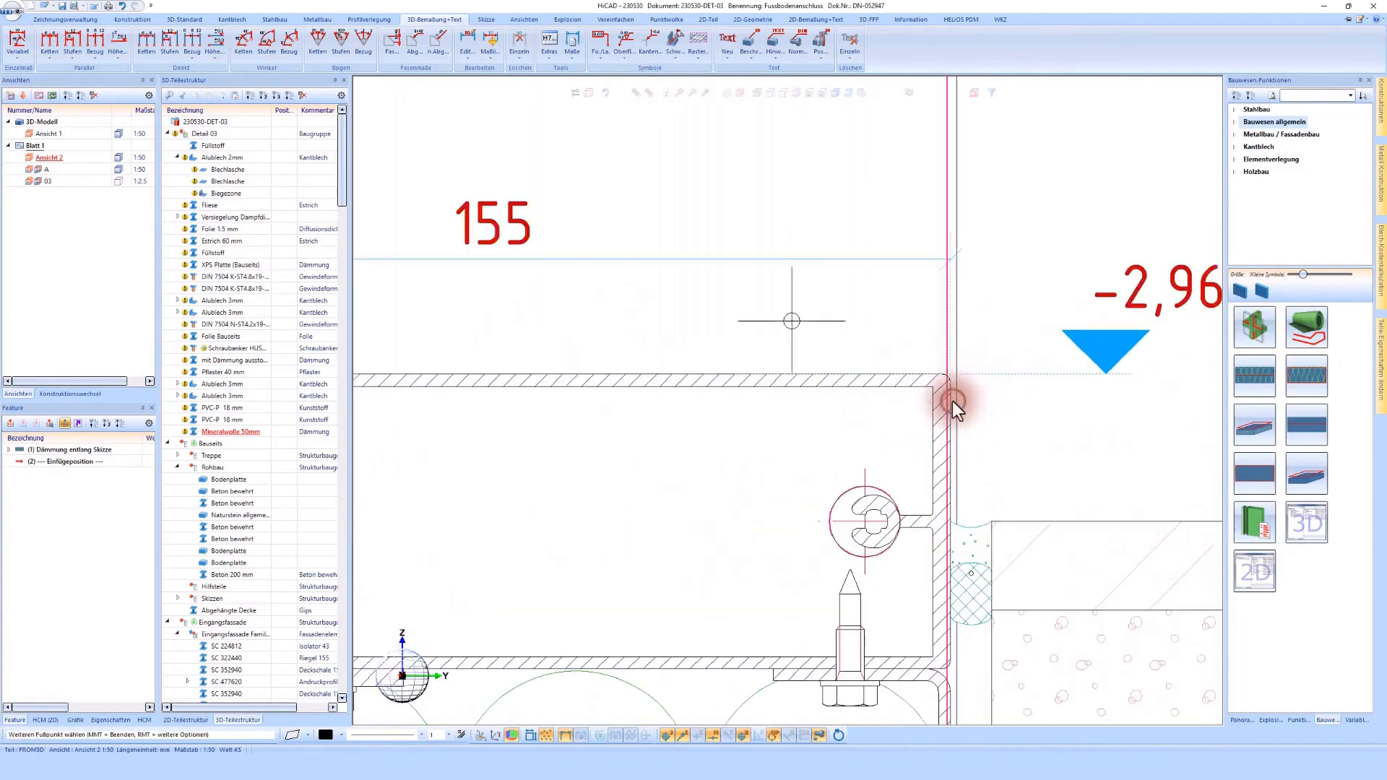
{"action": "scroll", "coordinate": [952, 401], "scroll_direction": "down", "scroll_amount": 5}
{"action": "middle_click", "coordinate": [952, 401]}
{"action": "scroll", "coordinate": [952, 402], "scroll_direction": "down", "scroll_amount": 2}
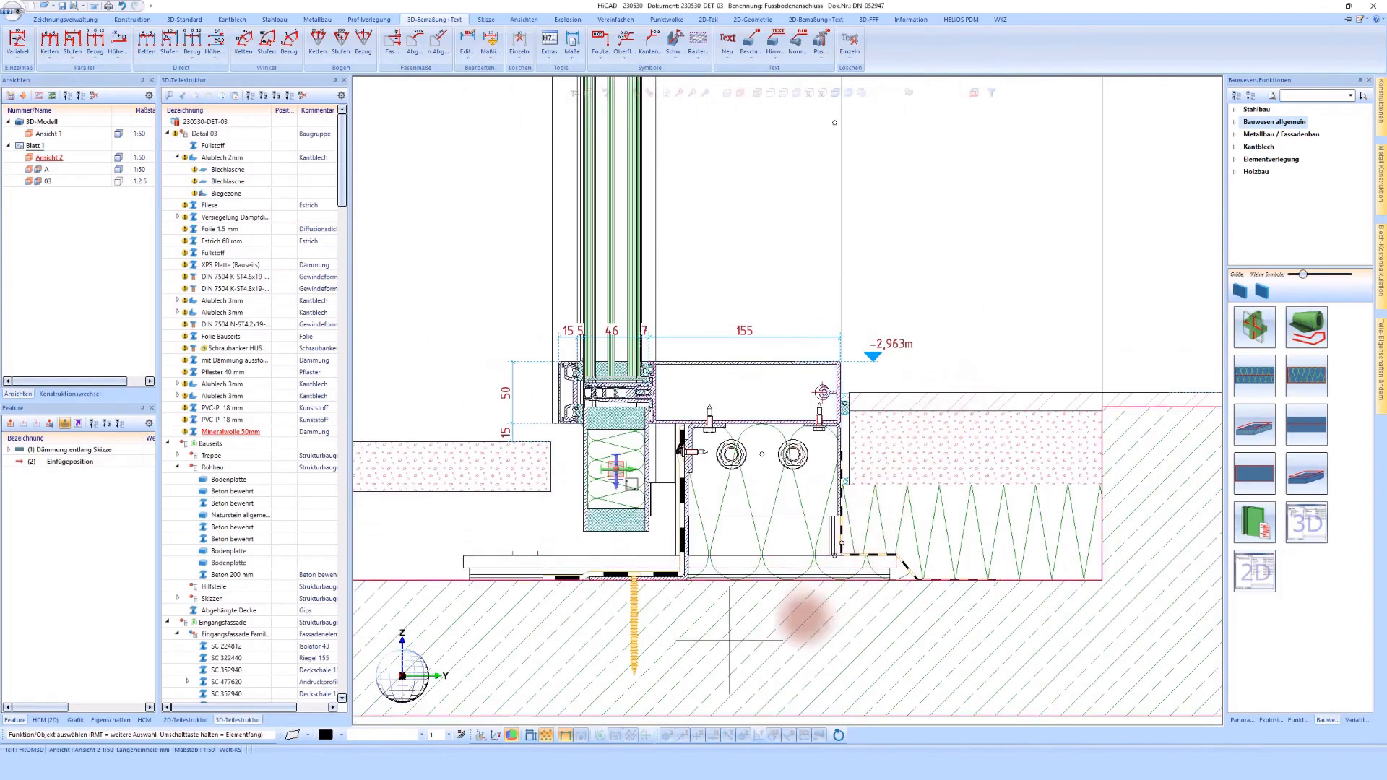
{"action": "scroll", "coordinate": [802, 618], "scroll_direction": "down", "scroll_amount": 1}
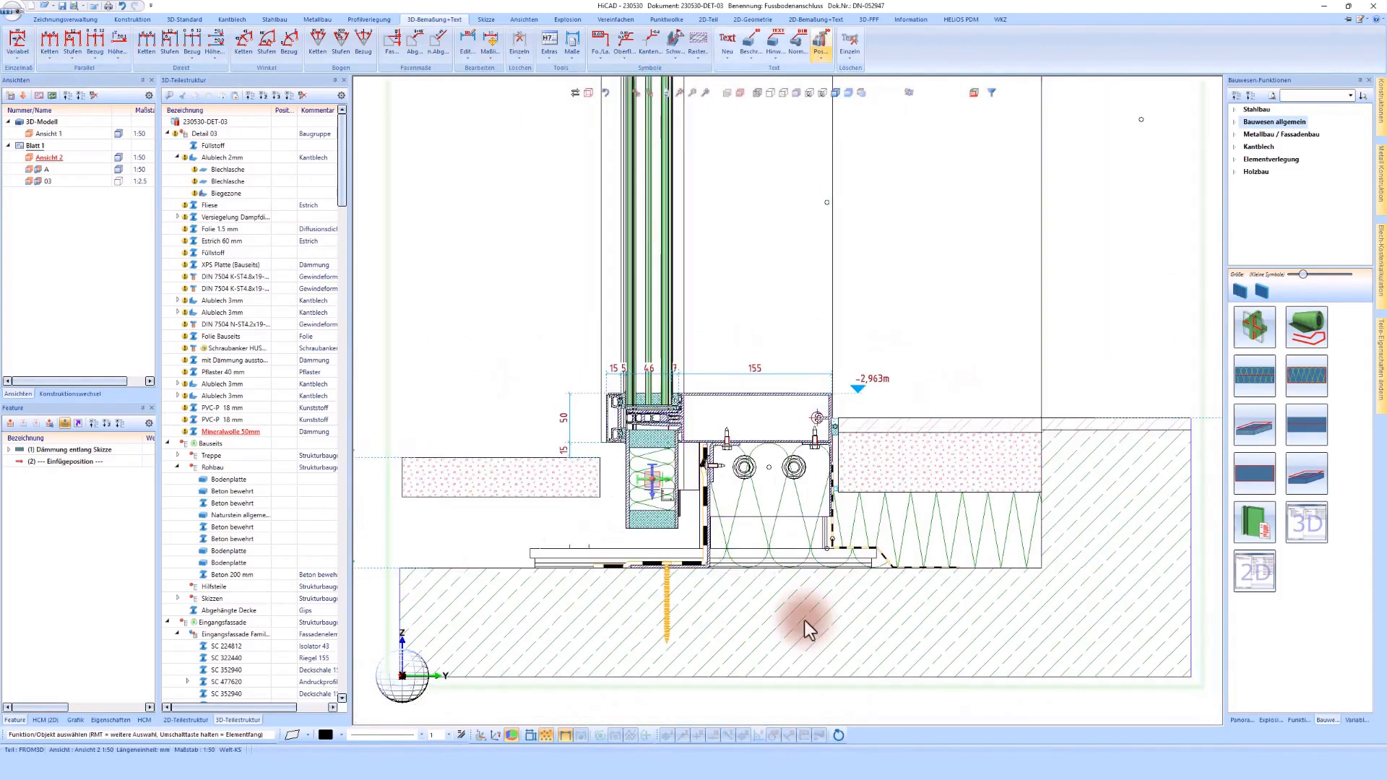
{"action": "left_click", "coordinate": [821, 40]}
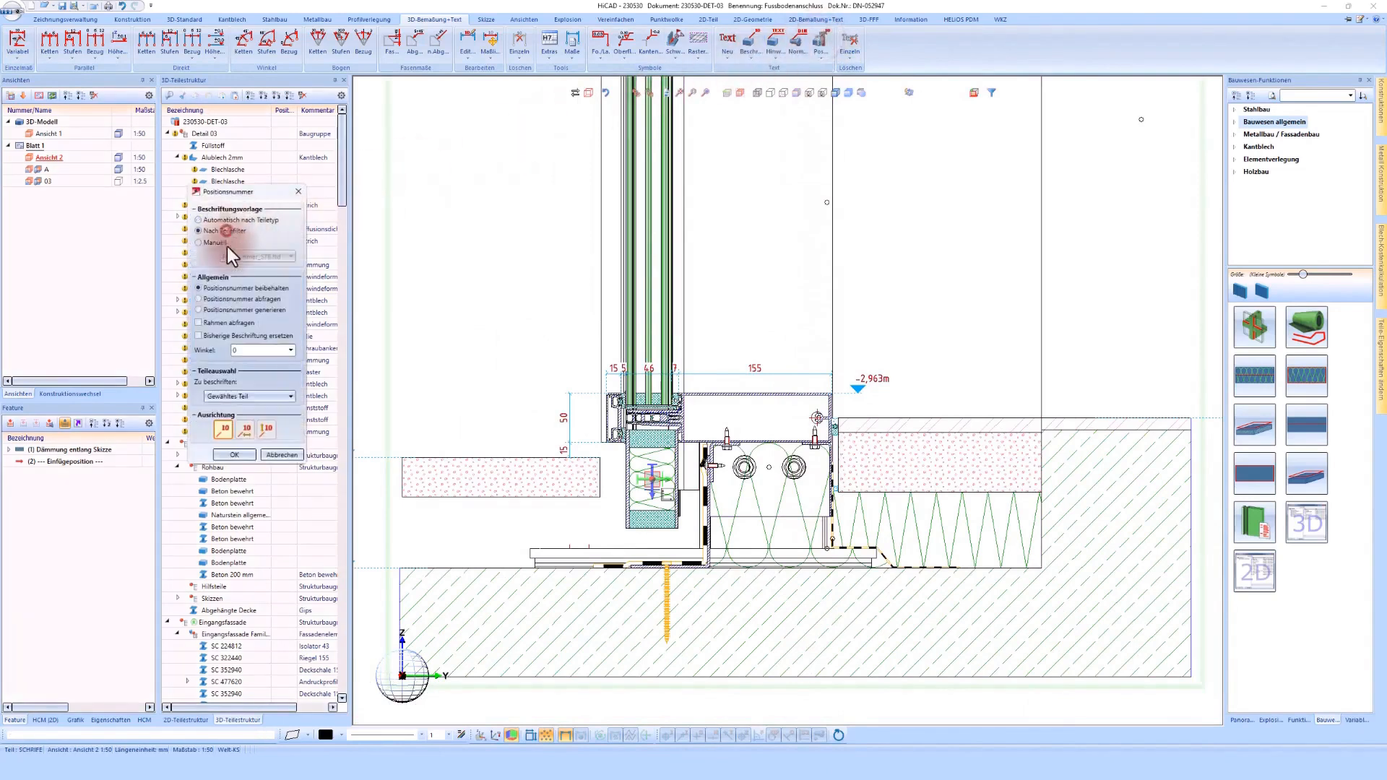
{"action": "left_click", "coordinate": [245, 456]}
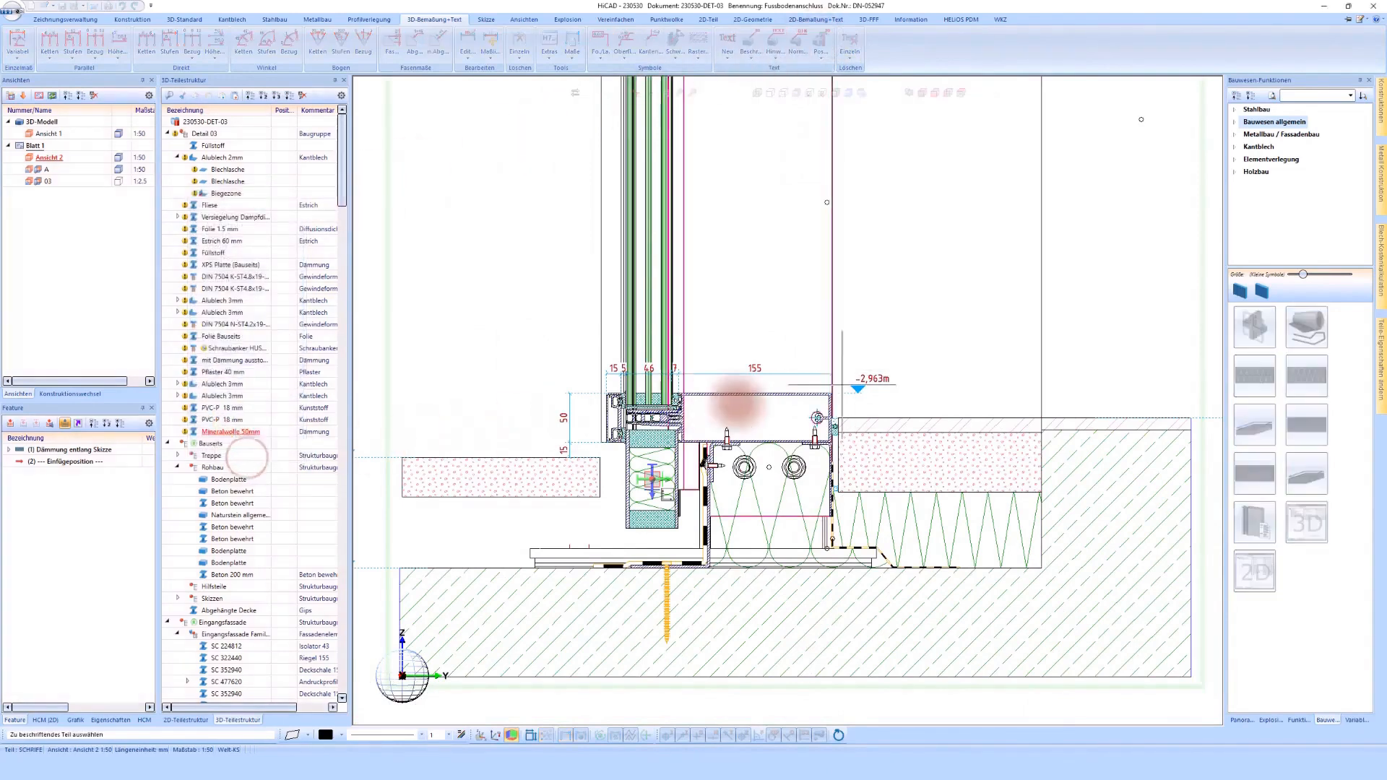
{"action": "left_click", "coordinate": [800, 394]}
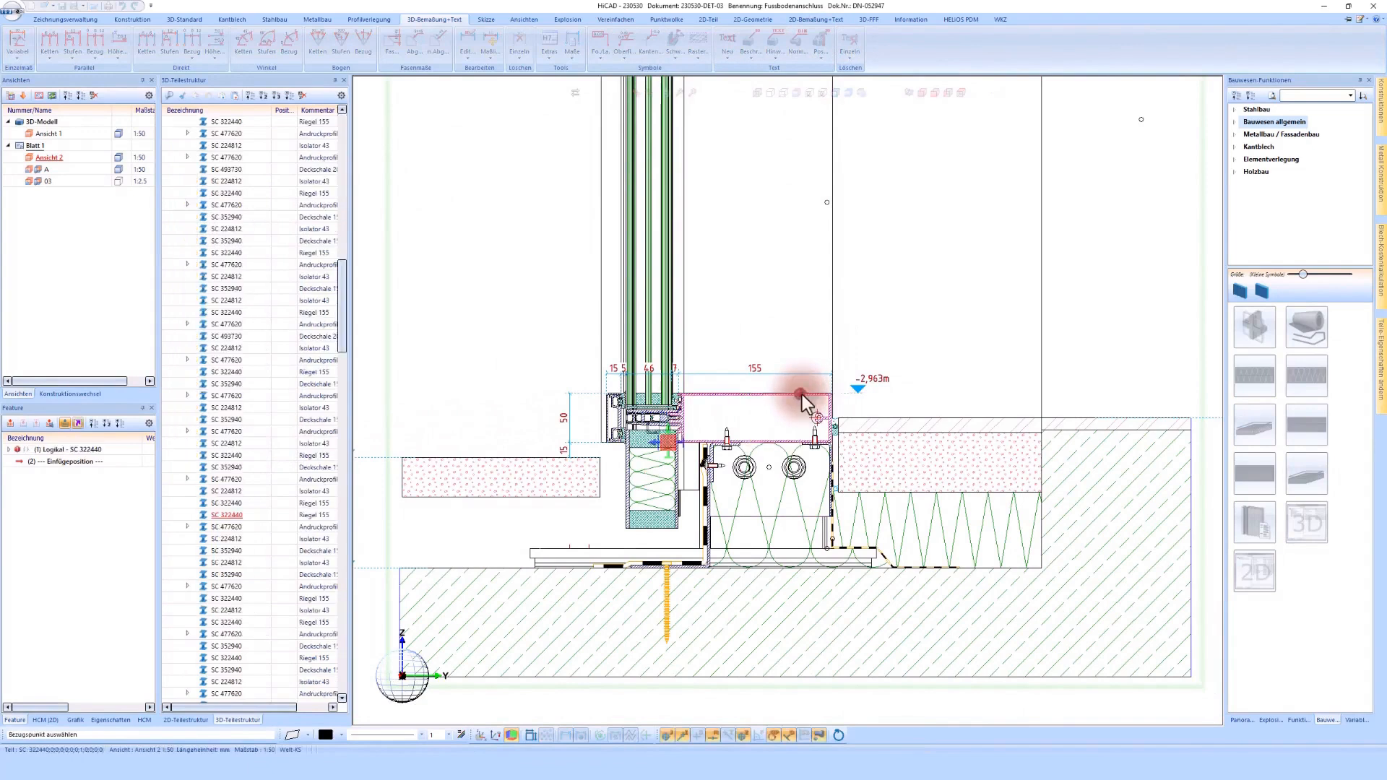
{"action": "middle_click", "coordinate": [803, 397]}
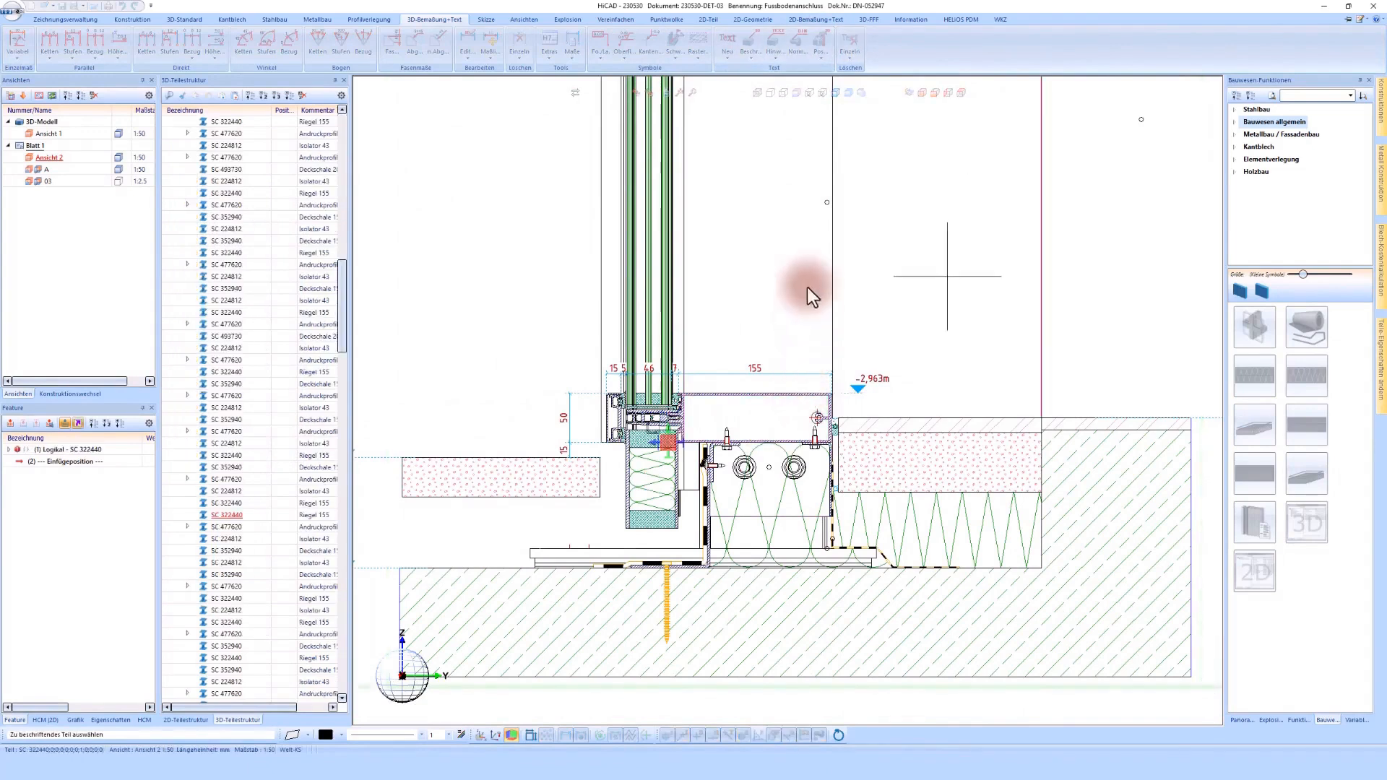
{"action": "middle_click", "coordinate": [817, 93]}
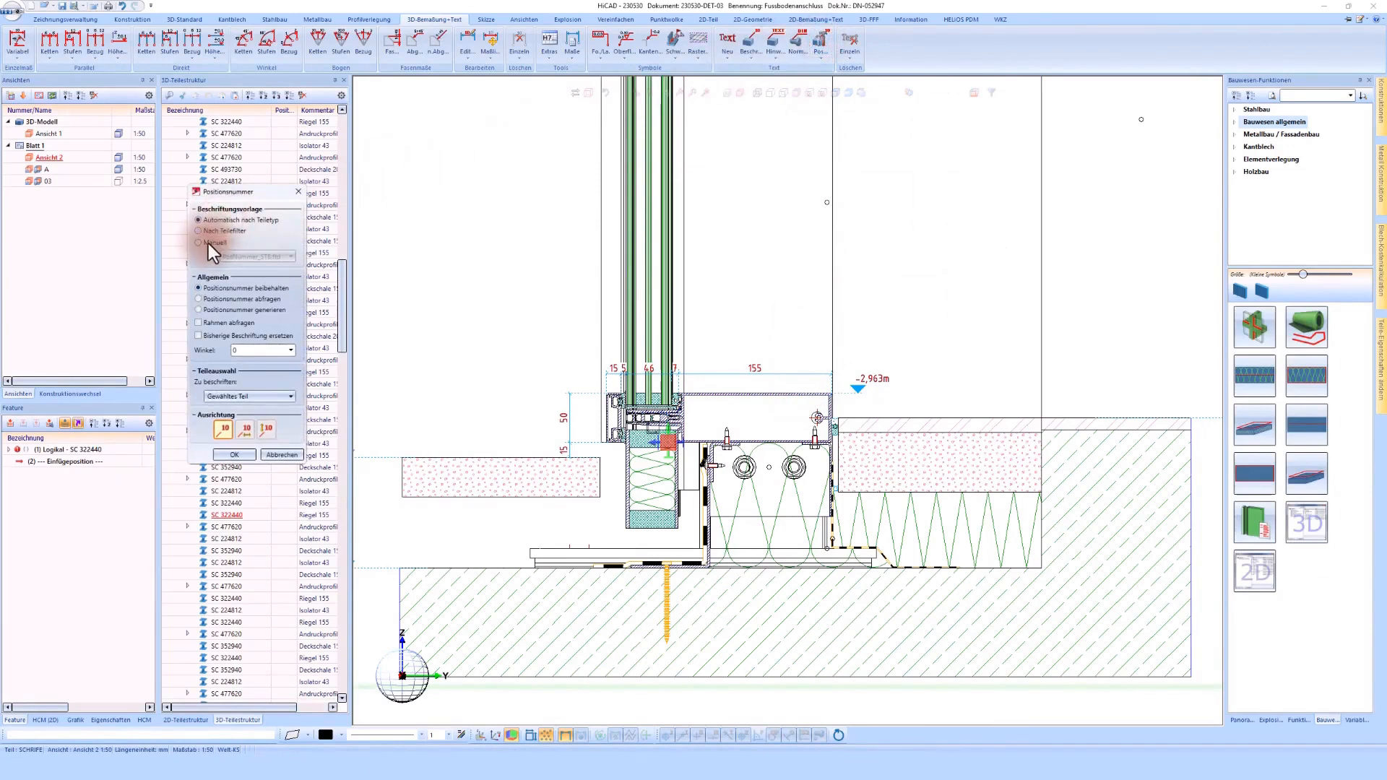
Step: Set position number labelling to the manual template 02_Detail_Teile.ftd and label the transom profile above the elevation mark
{"action": "left_click", "coordinate": [208, 244]}
{"action": "left_click", "coordinate": [253, 258]}
{"action": "scroll", "coordinate": [278, 315], "scroll_direction": "up", "scroll_amount": 9}
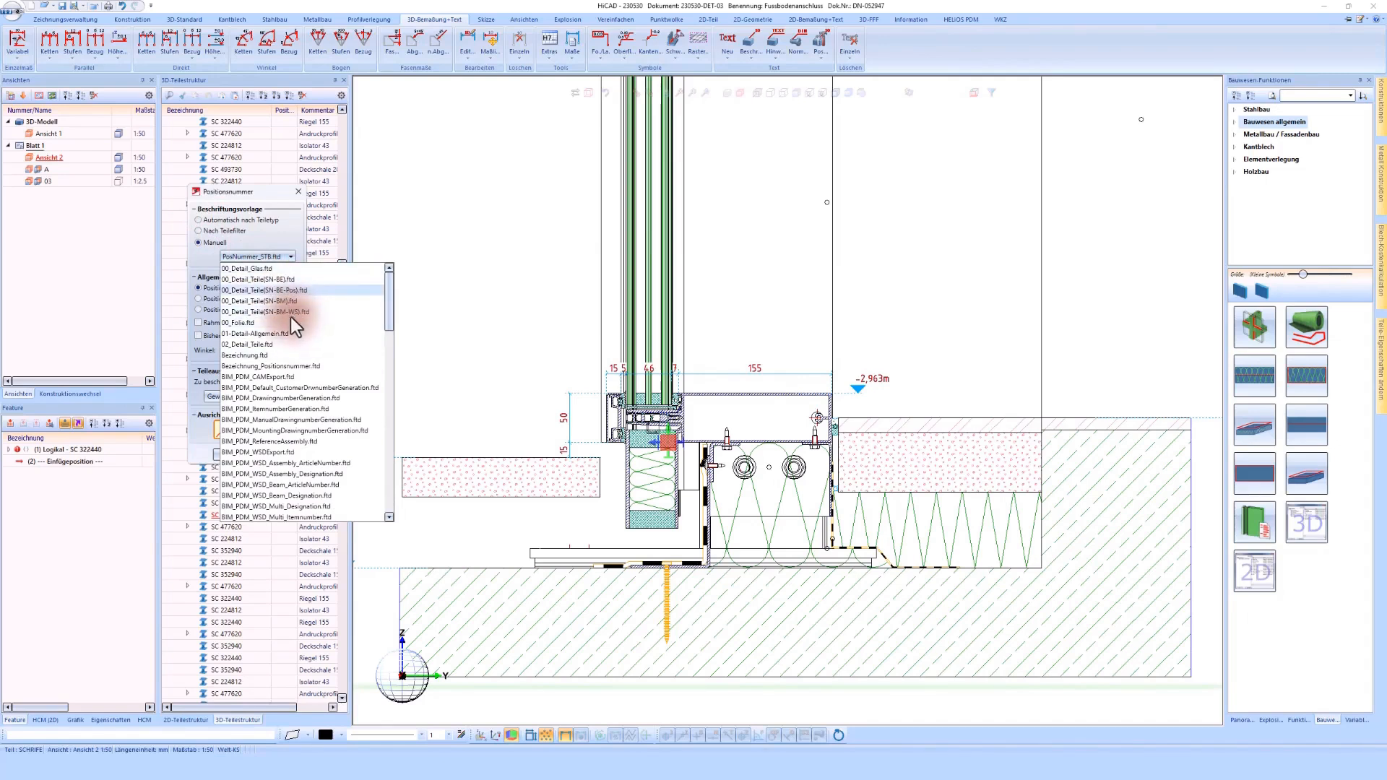
{"action": "left_click", "coordinate": [236, 346]}
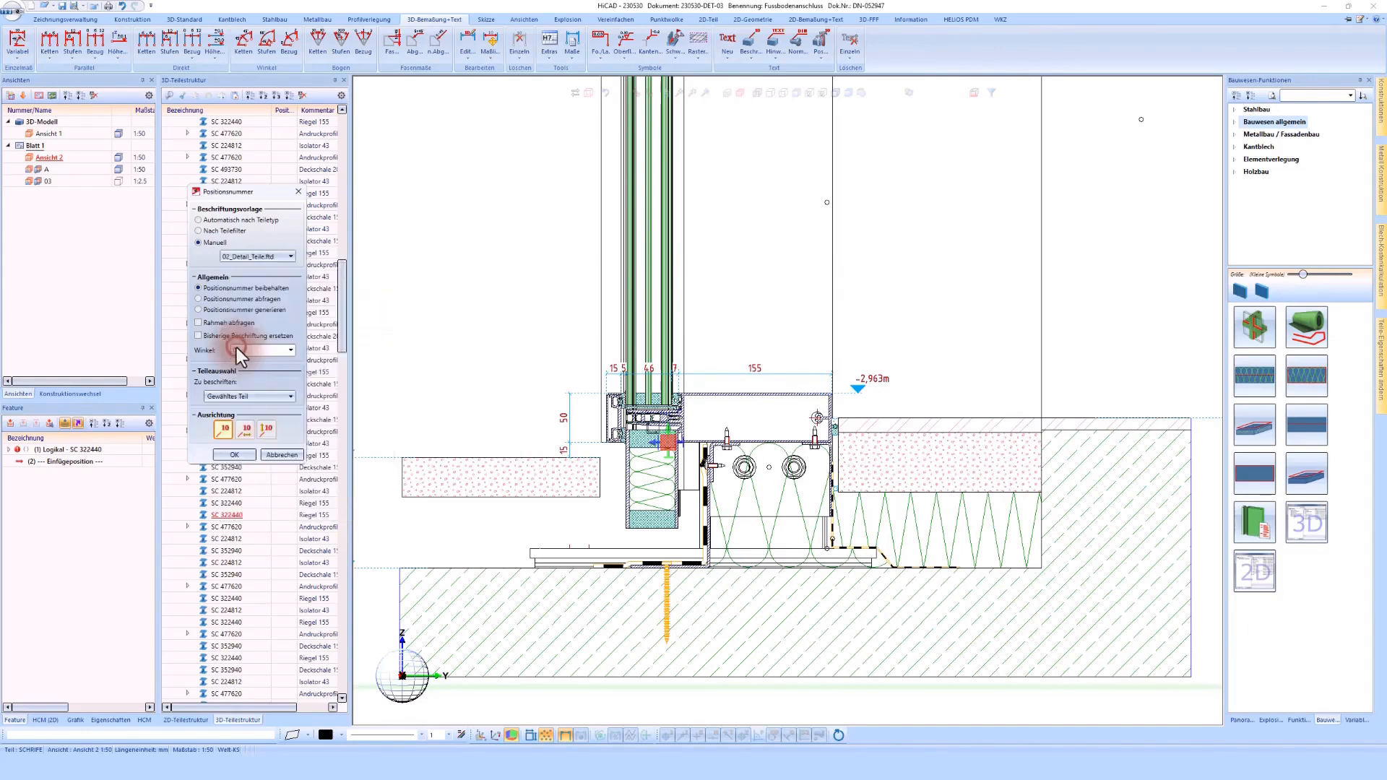
{"action": "left_click", "coordinate": [244, 459]}
{"action": "left_click", "coordinate": [804, 394]}
{"action": "left_click", "coordinate": [868, 347]}
{"action": "scroll", "coordinate": [685, 374], "scroll_direction": "up", "scroll_amount": 2}
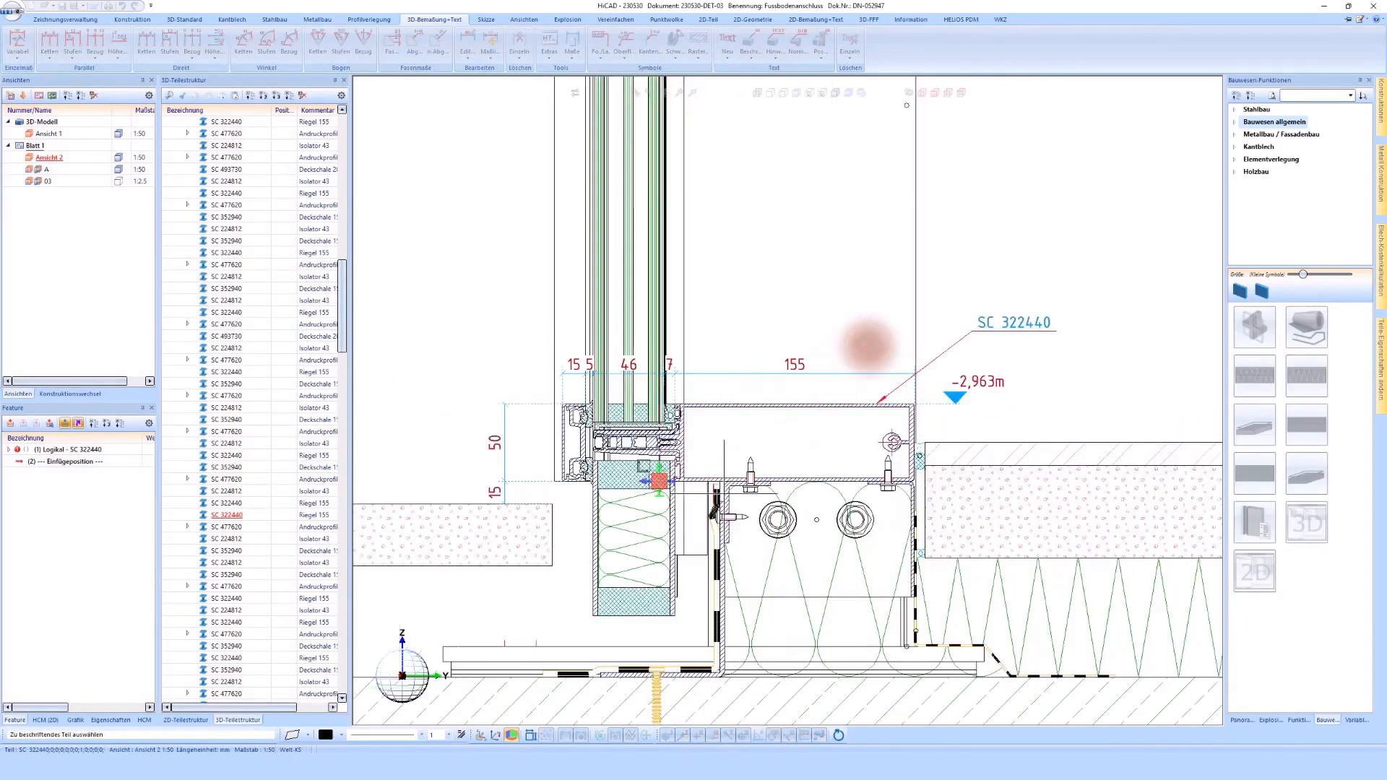
Step: Label the console's 10 mm plate and the 3 mm aluminium sheet below the transom on the exterior side
{"action": "scroll", "coordinate": [868, 347], "scroll_direction": "down", "scroll_amount": 1}
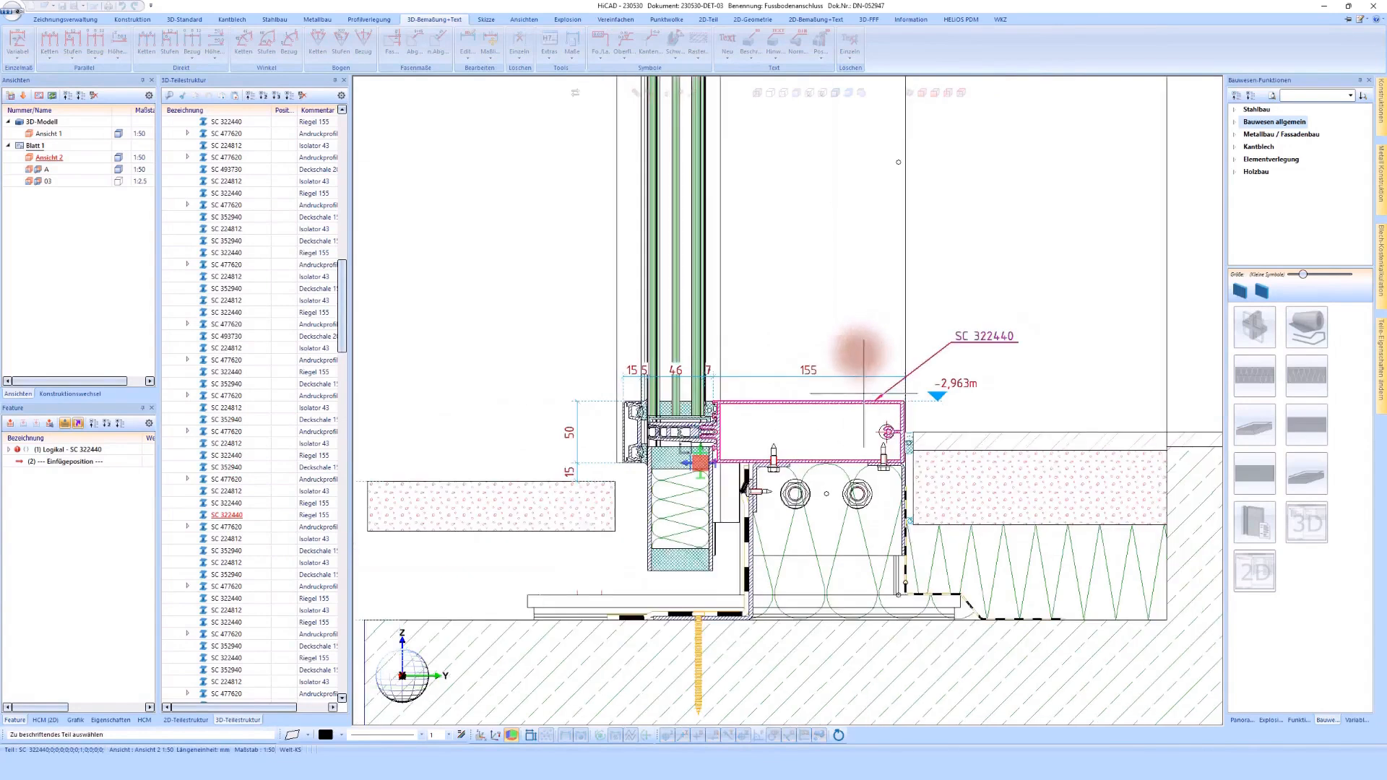
{"action": "left_click", "coordinate": [526, 604]}
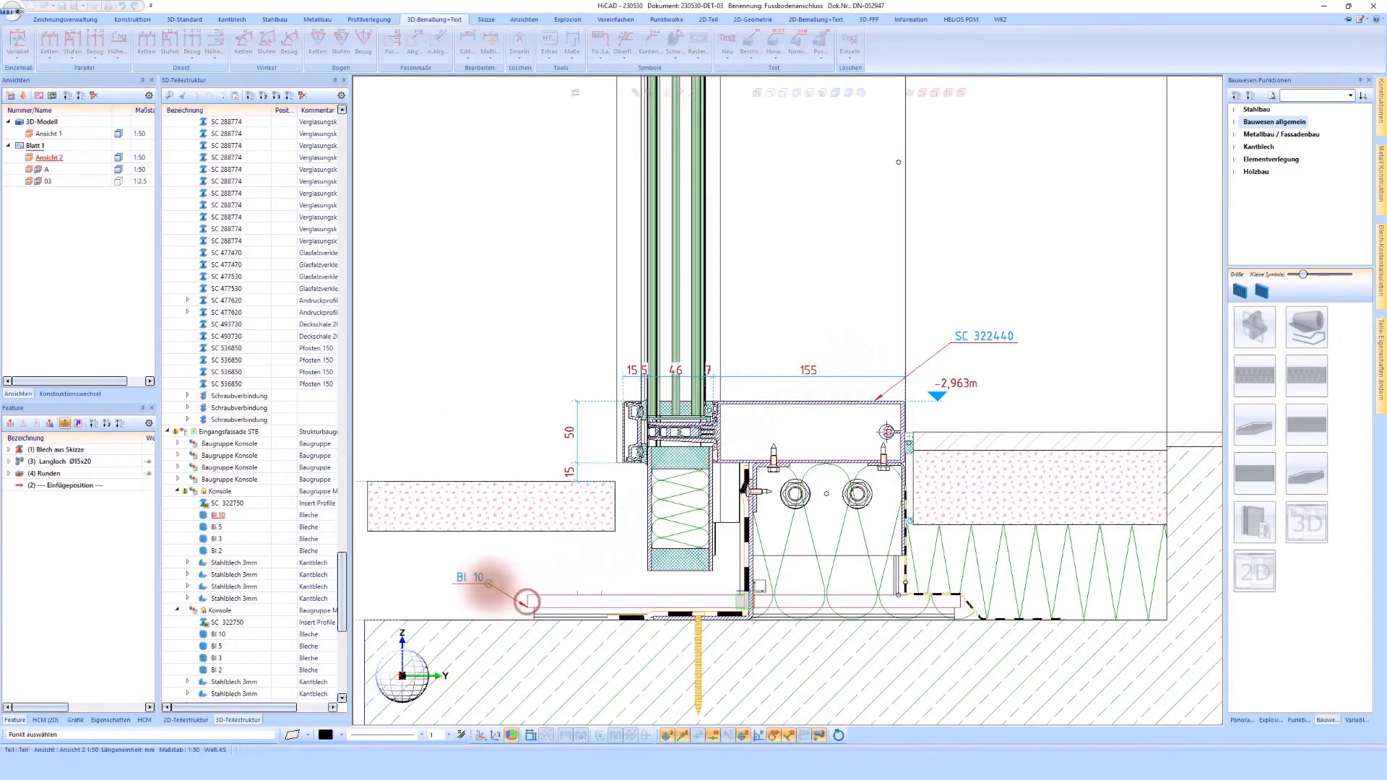
{"action": "left_click", "coordinate": [476, 585]}
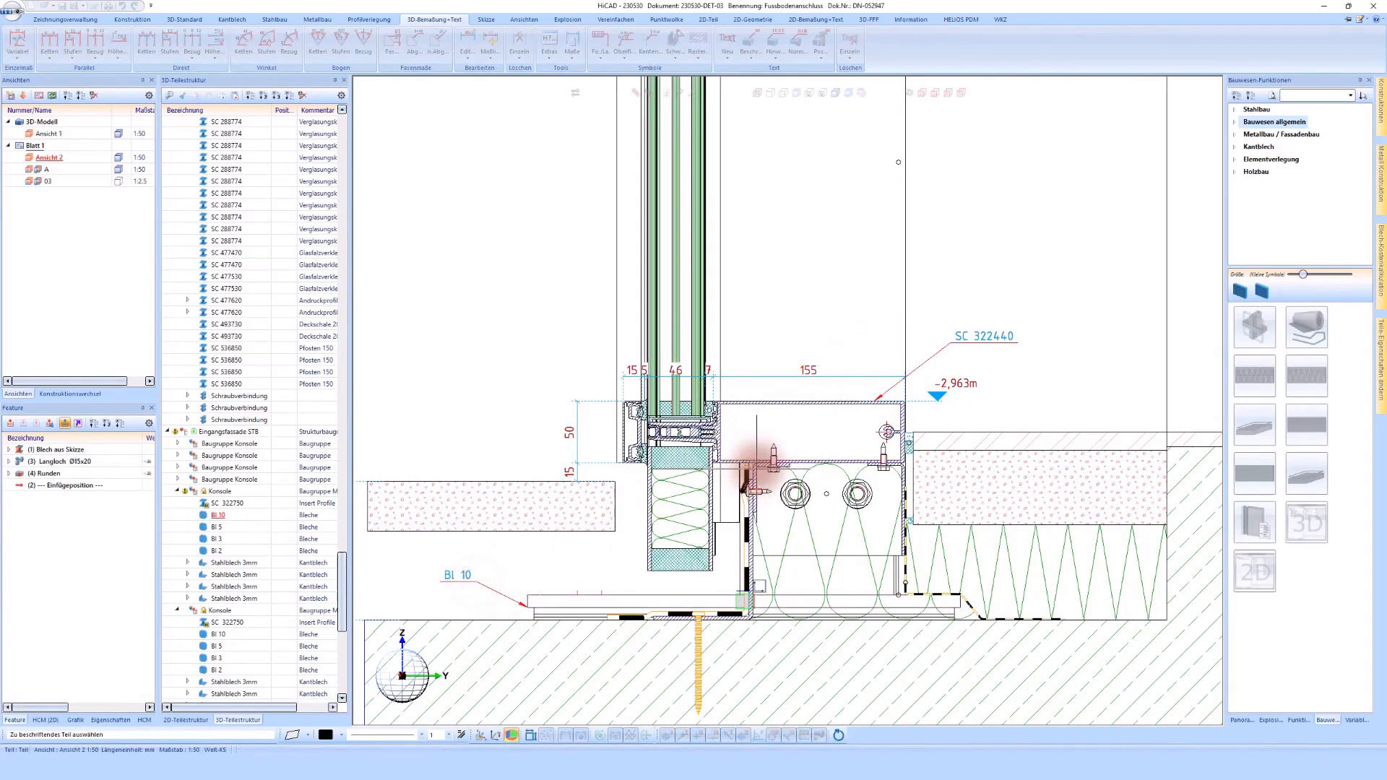
{"action": "left_click", "coordinate": [756, 474]}
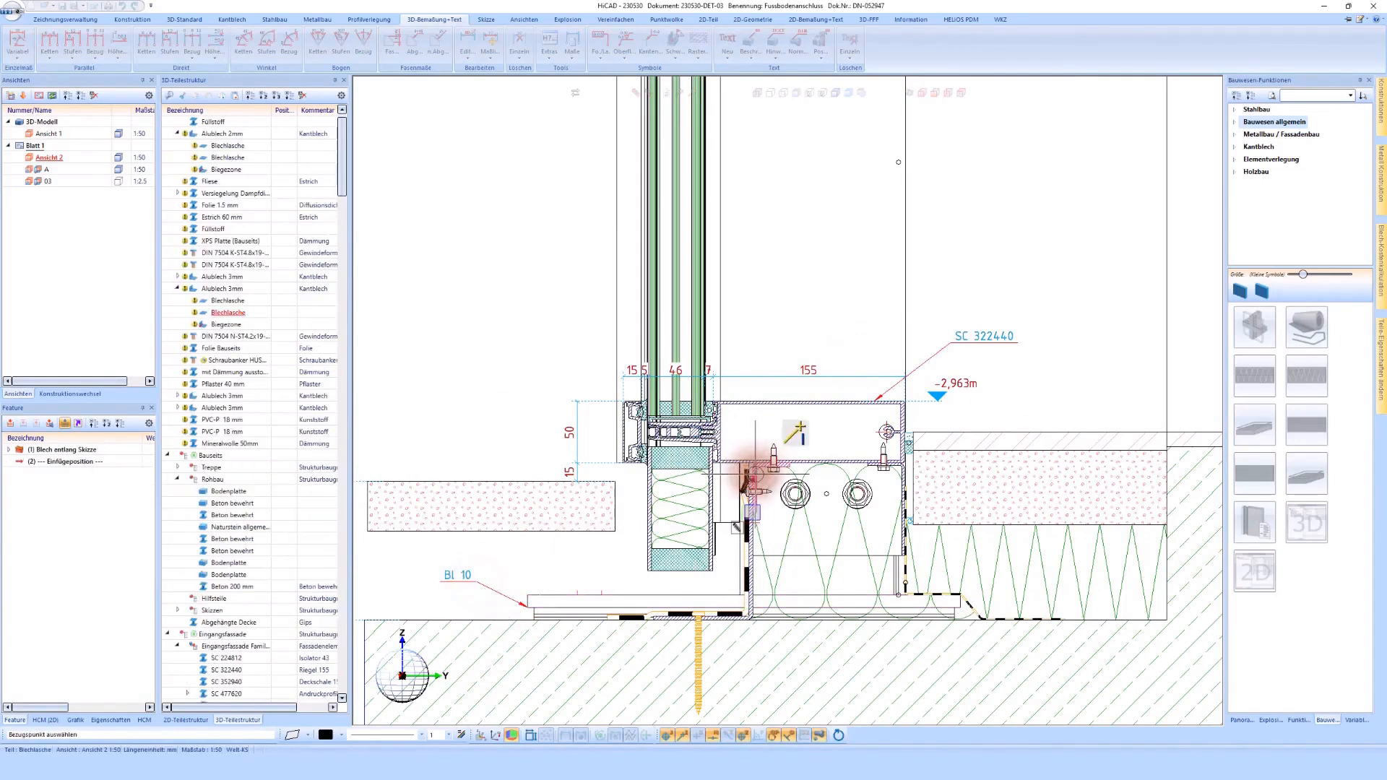
{"action": "left_click", "coordinate": [493, 455]}
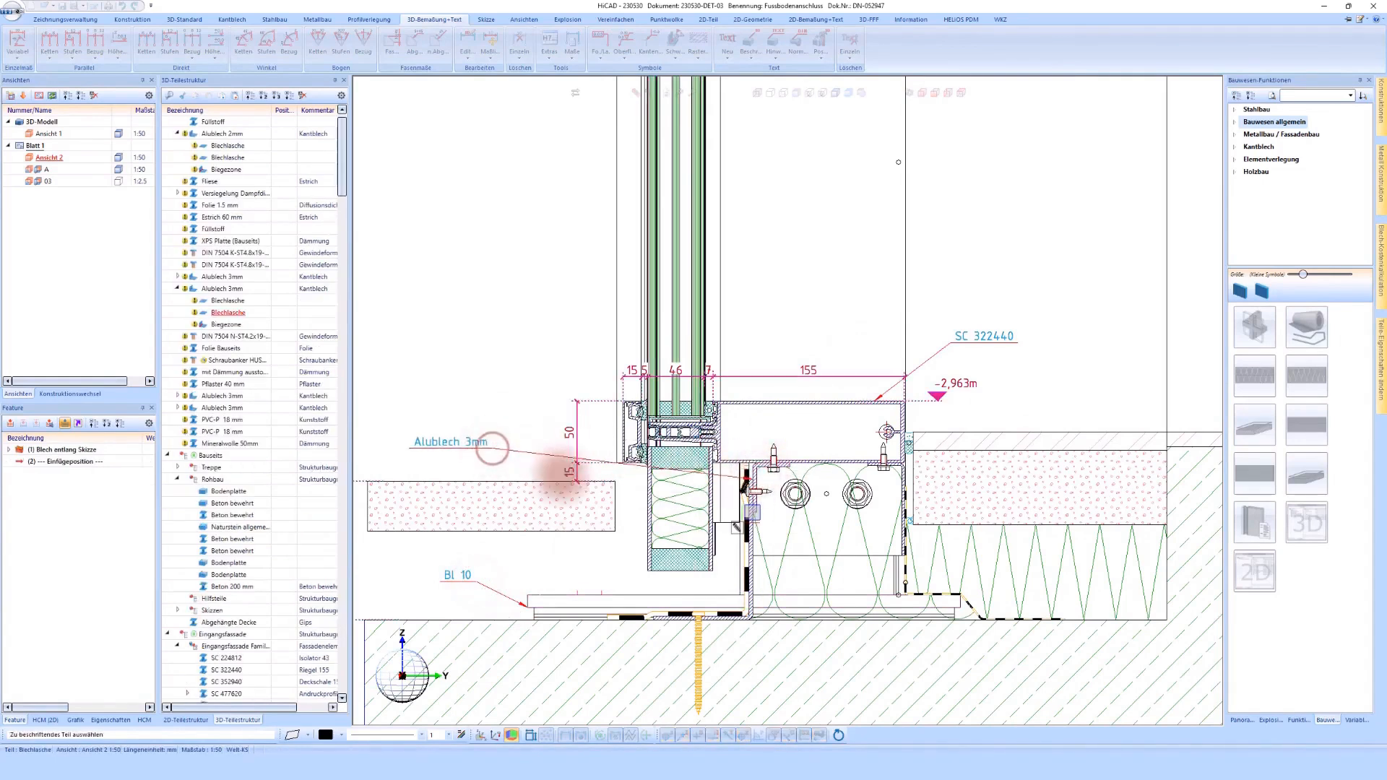
Step: Label the plinth panel's outer aluminium sheet and its mineral wool core on the exterior side
{"action": "left_click", "coordinate": [648, 530]}
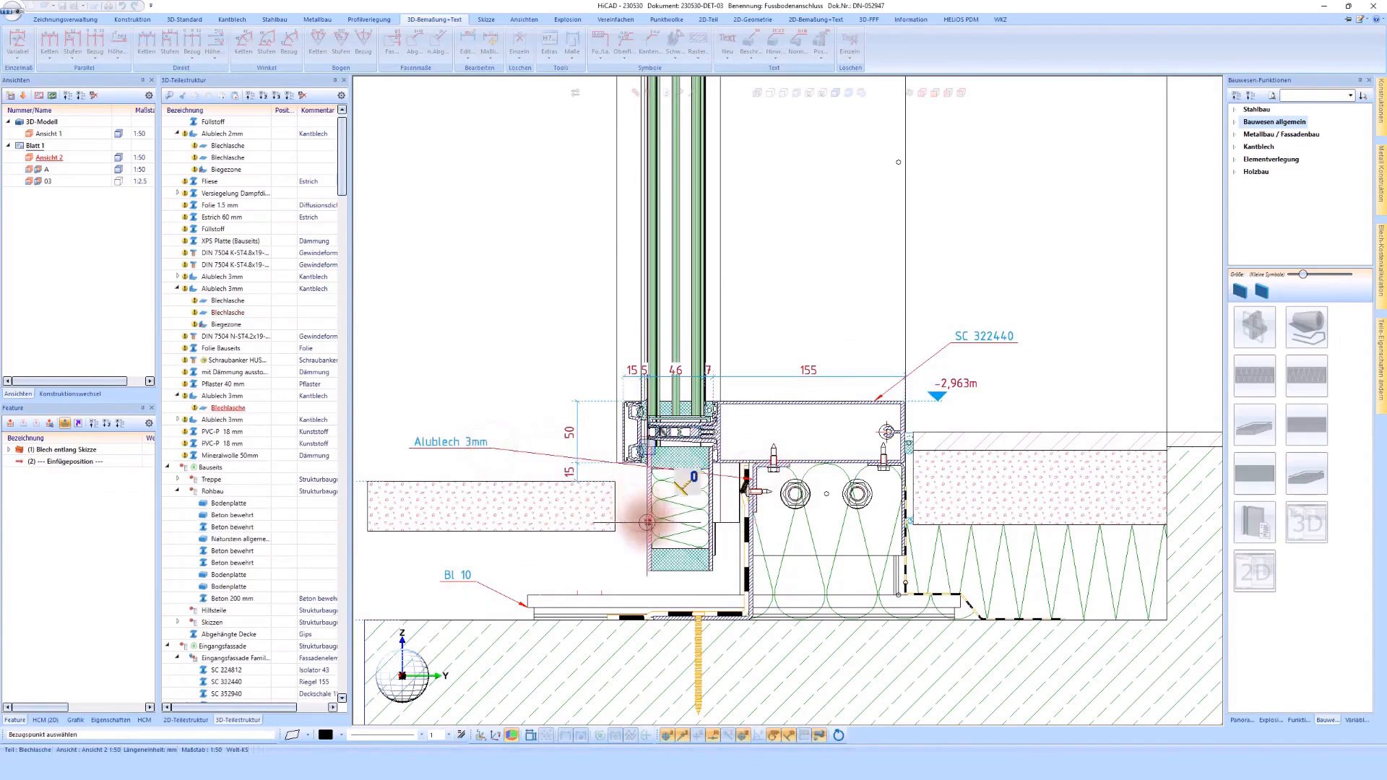
{"action": "left_click", "coordinate": [472, 557]}
{"action": "left_click", "coordinate": [677, 499]}
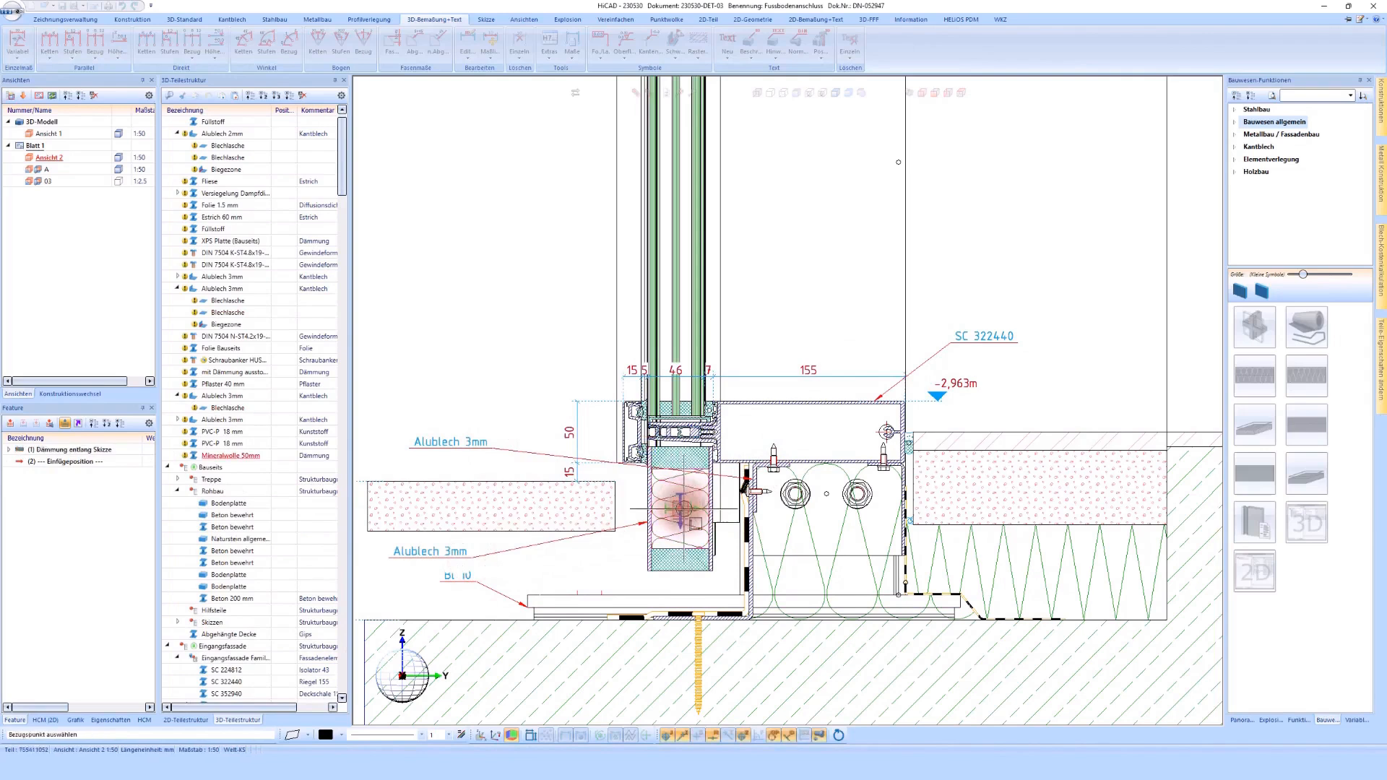
{"action": "left_click", "coordinate": [492, 469]}
Step: Label the inner DIN 7504 screw beneath the transom, placing the text on the interior side
{"action": "scroll", "coordinate": [492, 470], "scroll_direction": "down", "scroll_amount": 1}
{"action": "scroll", "coordinate": [686, 465], "scroll_direction": "up", "scroll_amount": 2}
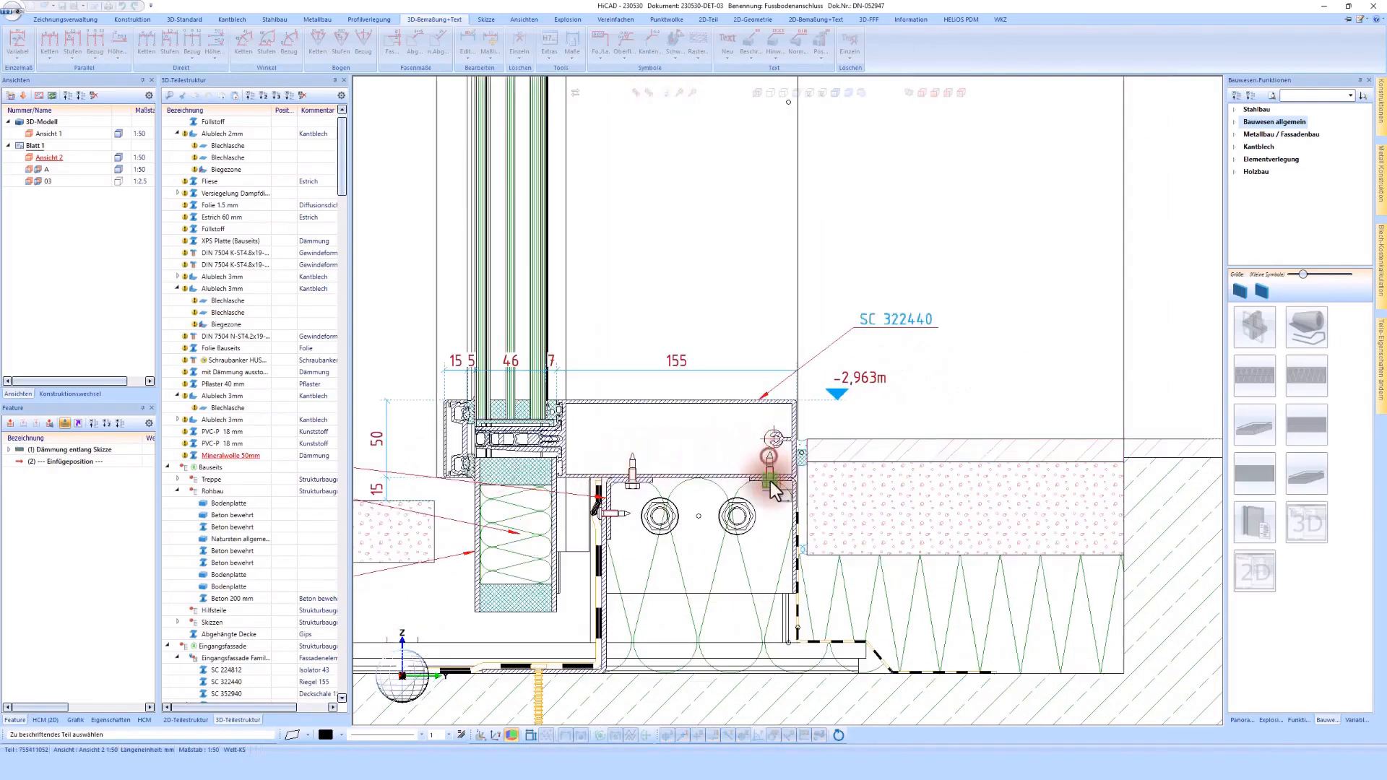
{"action": "left_click", "coordinate": [771, 482]}
{"action": "left_click", "coordinate": [888, 411]}
{"action": "scroll", "coordinate": [827, 443], "scroll_direction": "down", "scroll_amount": 1}
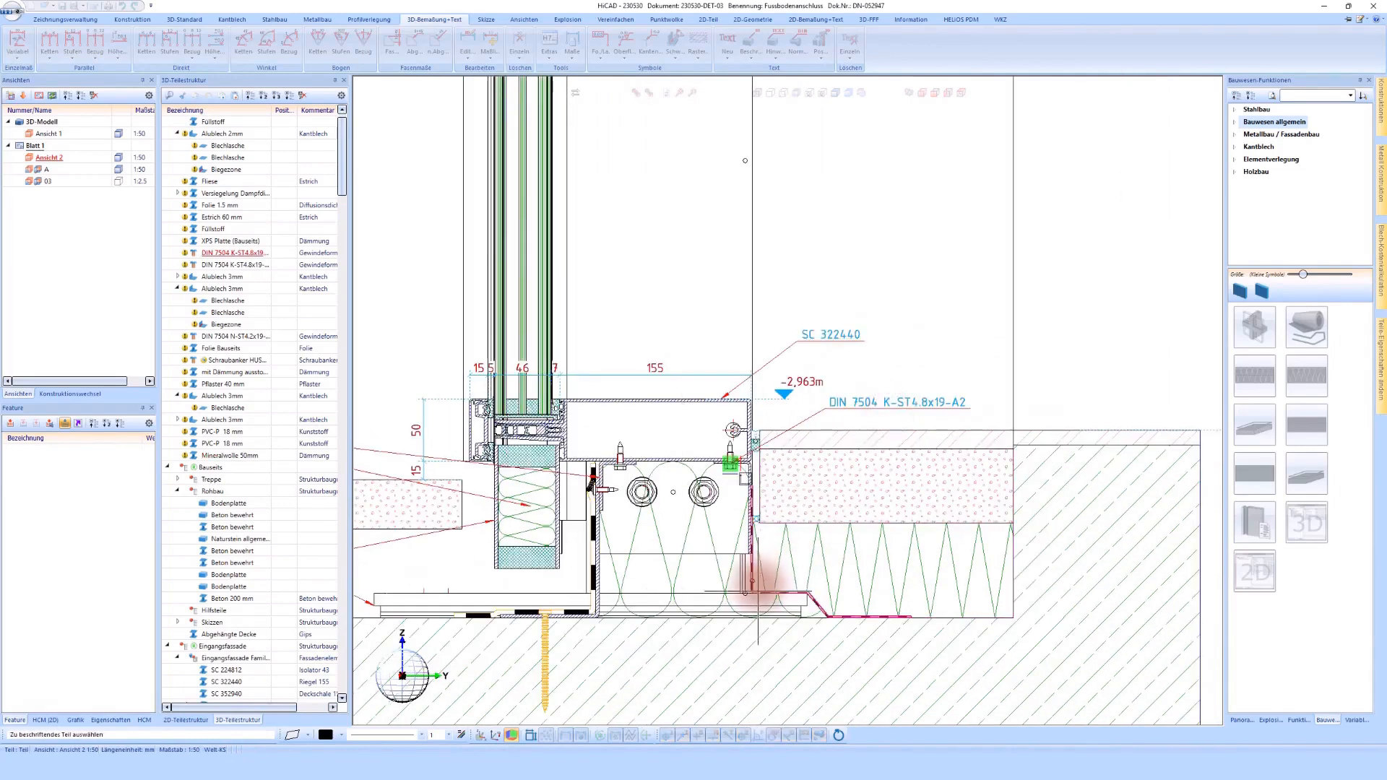
Step: Label the interior 1.5 mm membrane beside the screed and the exterior on-site membrane above the transom
{"action": "left_click", "coordinate": [763, 595]}
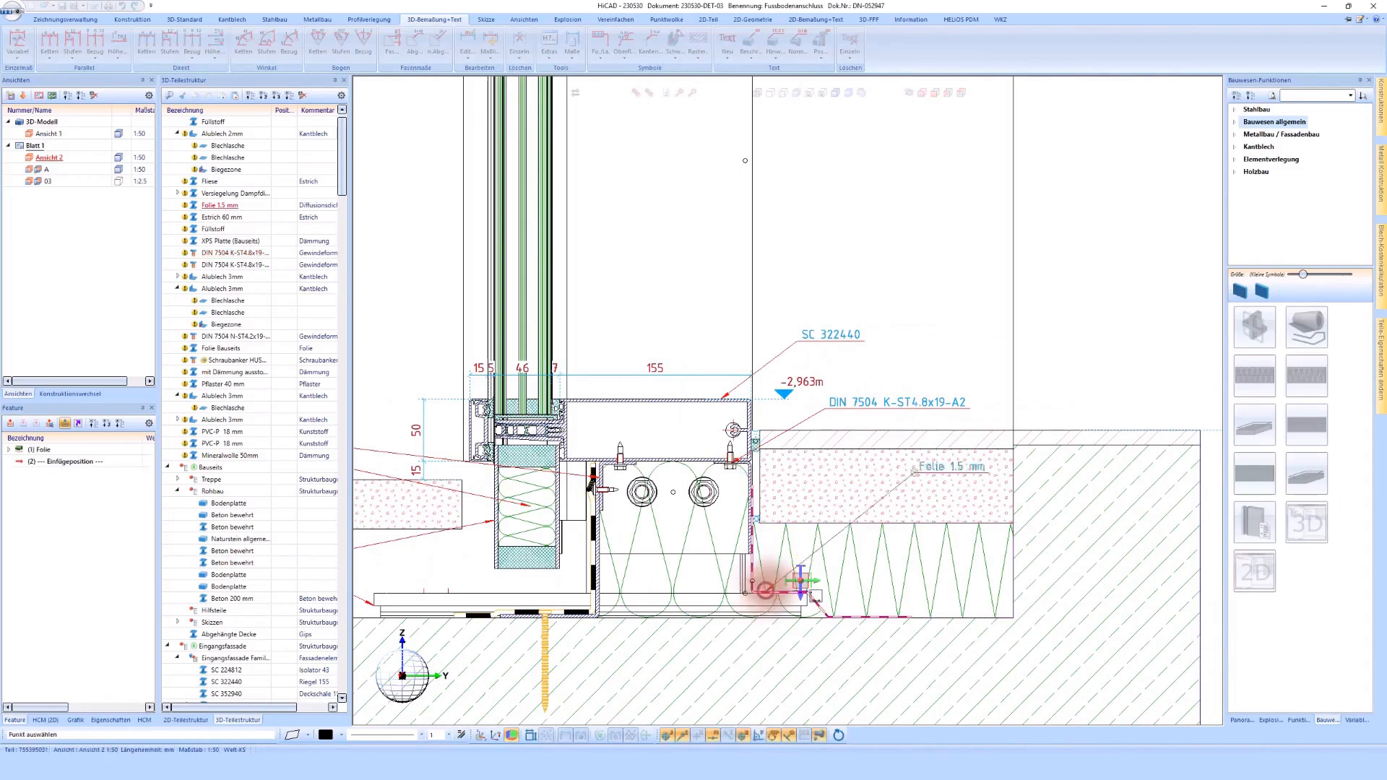
{"action": "left_click", "coordinate": [1034, 404]}
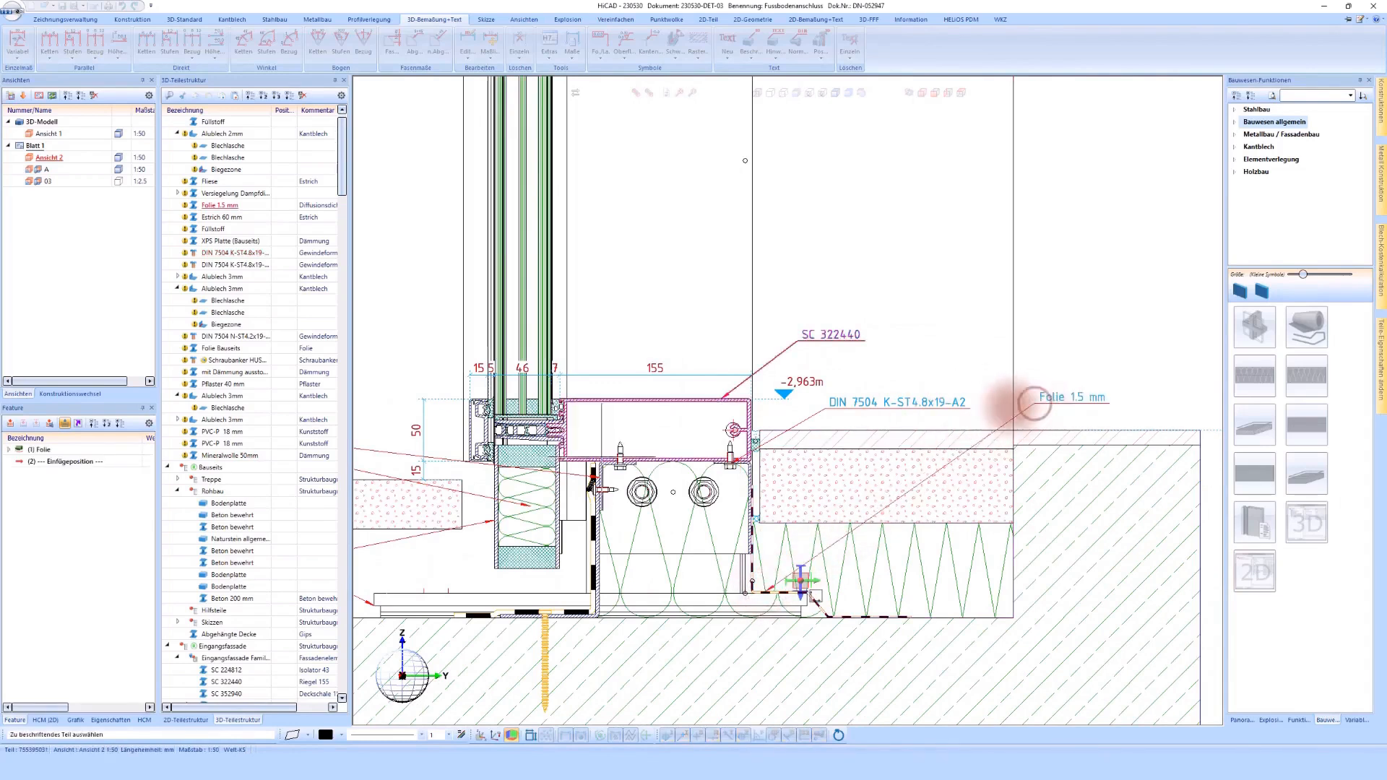
{"action": "left_click", "coordinate": [593, 467]}
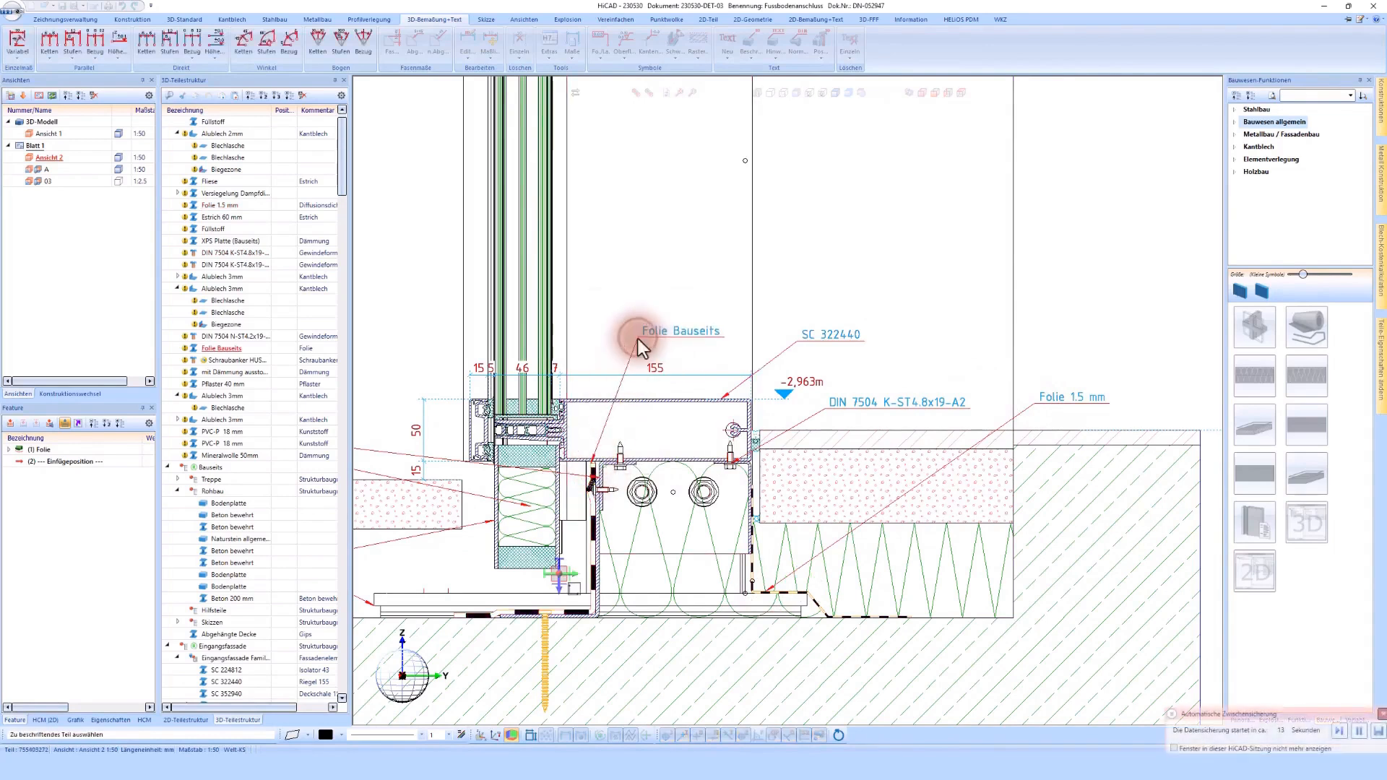
{"action": "left_click", "coordinate": [638, 340]}
Step: Inspect the part attributes of the console's 10 mm plate and the 60 mm screed without changing them
{"action": "scroll", "coordinate": [809, 629], "scroll_direction": "up", "scroll_amount": 2}
{"action": "scroll", "coordinate": [817, 625], "scroll_direction": "up", "scroll_amount": 1}
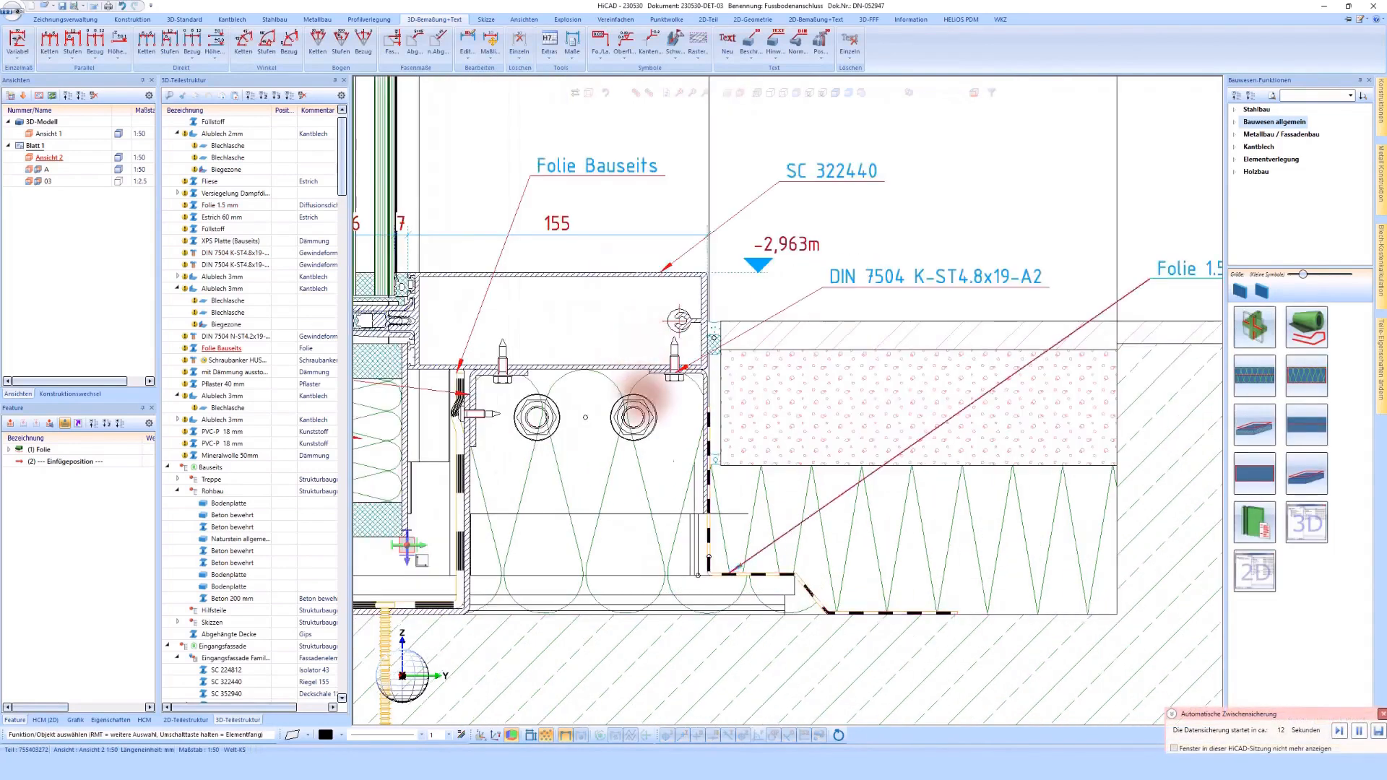
{"action": "double_click", "coordinate": [660, 553]}
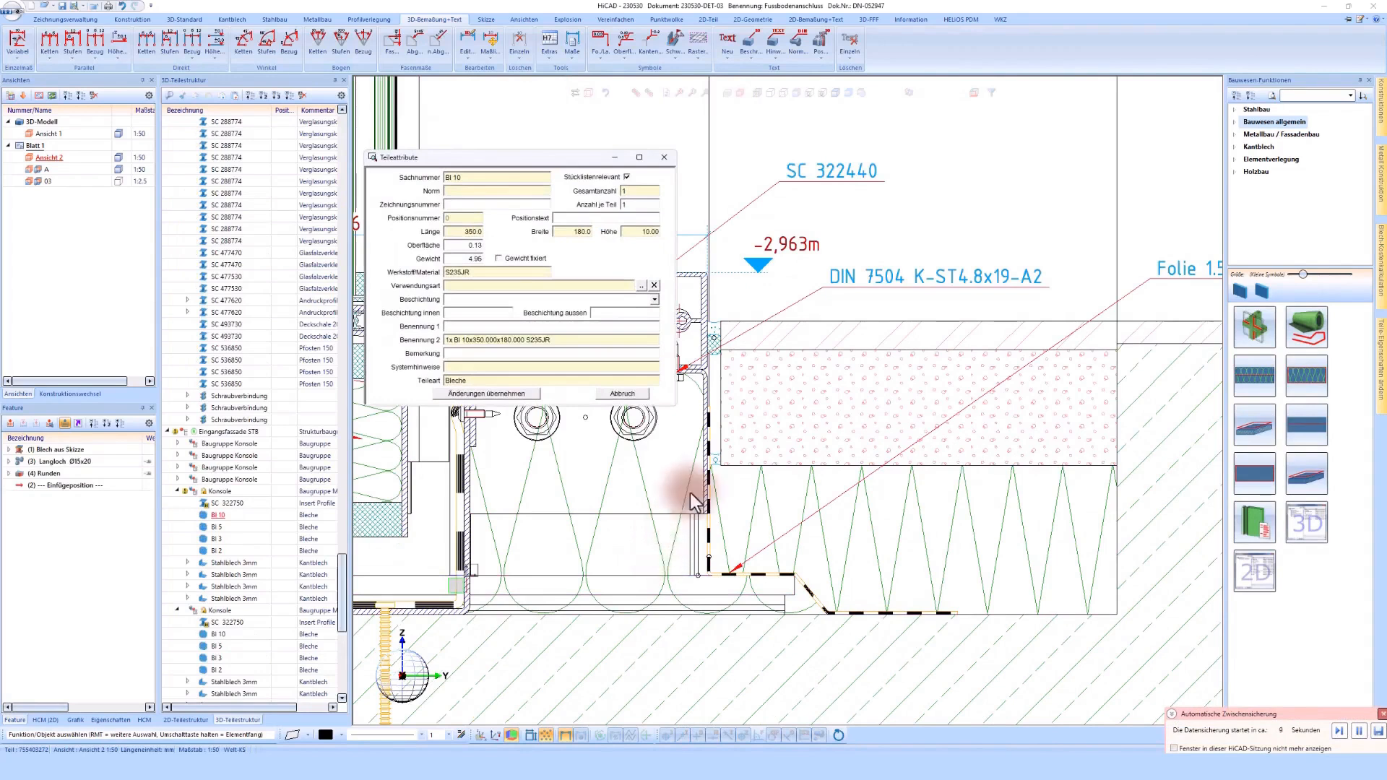
{"action": "key", "text": "Escape"}
{"action": "double_click", "coordinate": [734, 405]}
{"action": "key", "text": "Escape"}
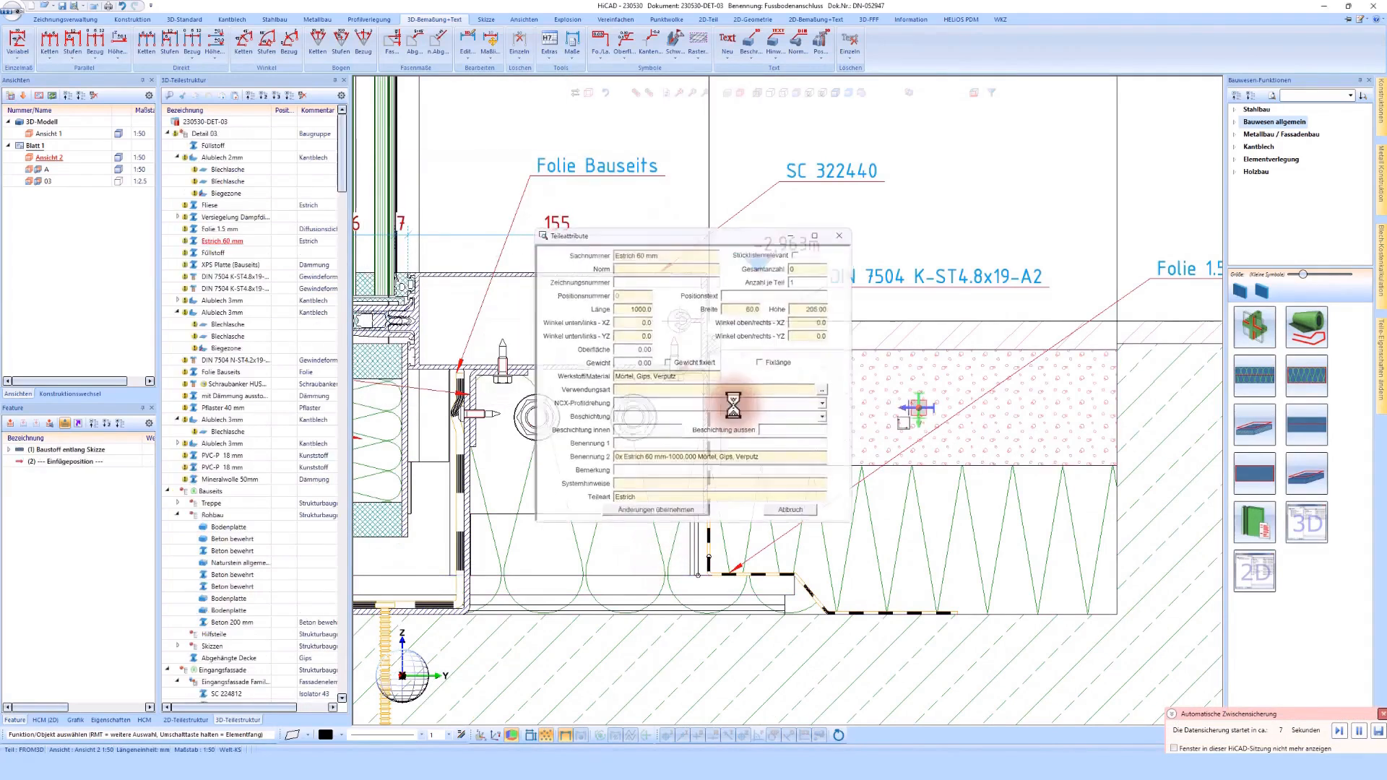
{"action": "scroll", "coordinate": [730, 411], "scroll_direction": "down", "scroll_amount": 5}
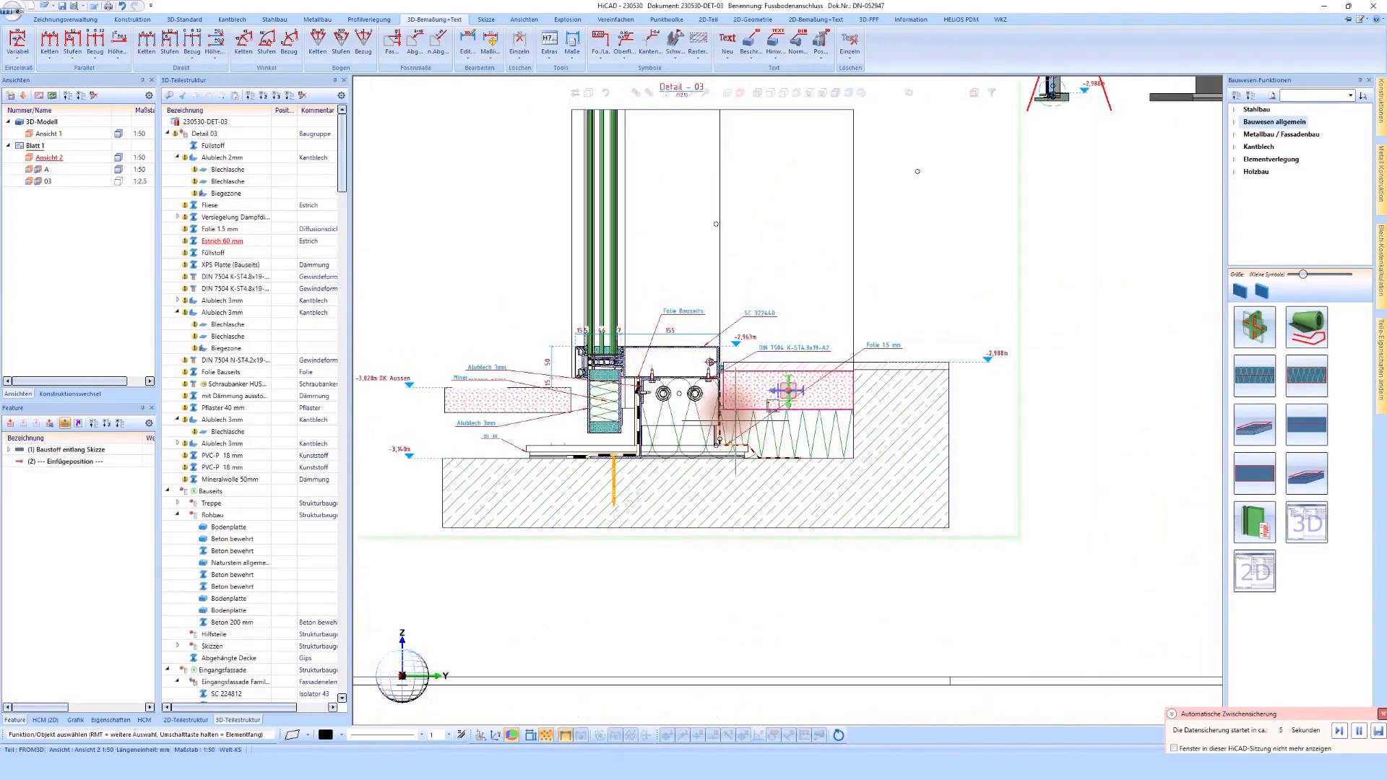
{"action": "left_click", "coordinate": [178, 157]}
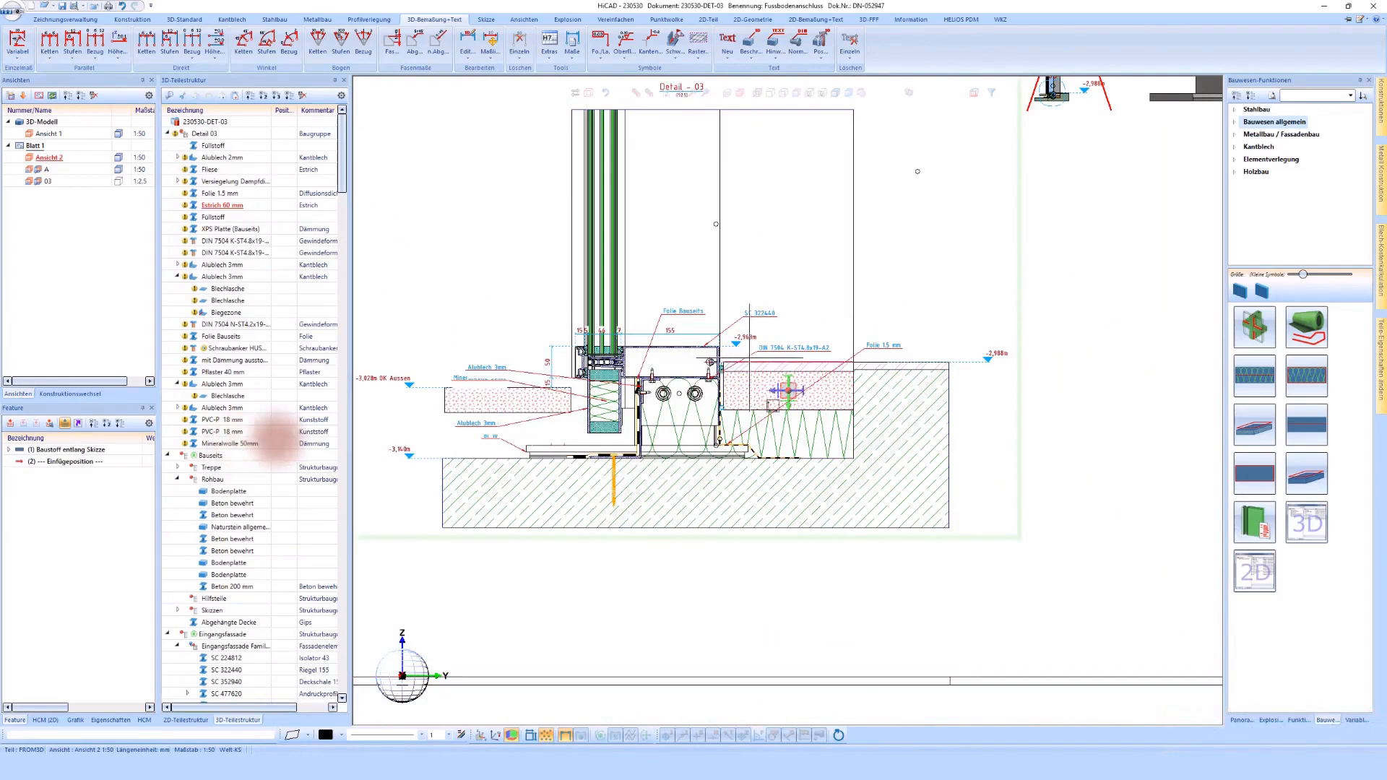
{"action": "scroll", "coordinate": [740, 369], "scroll_direction": "down", "scroll_amount": 4}
{"action": "scroll", "coordinate": [926, 349], "scroll_direction": "up", "scroll_amount": 1}
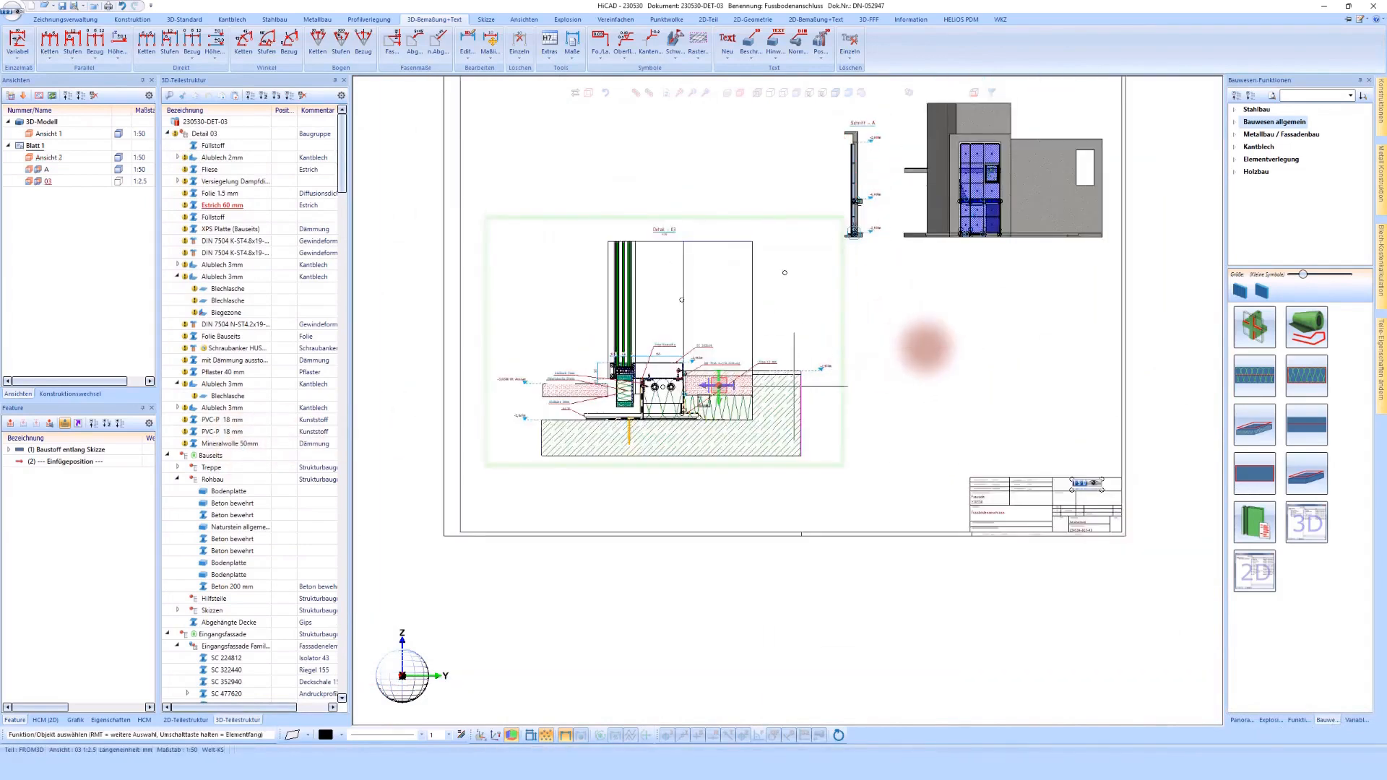
Step: Move the two aluminium sheet labels and the mineral wool label into a stack above the exterior elevation mark
{"action": "scroll", "coordinate": [581, 379], "scroll_direction": "up", "scroll_amount": 3}
{"action": "left_click_drag", "start_coordinate": [582, 383], "coordinate": [573, 293]}
{"action": "left_click_drag", "start_coordinate": [580, 395], "coordinate": [579, 309]}
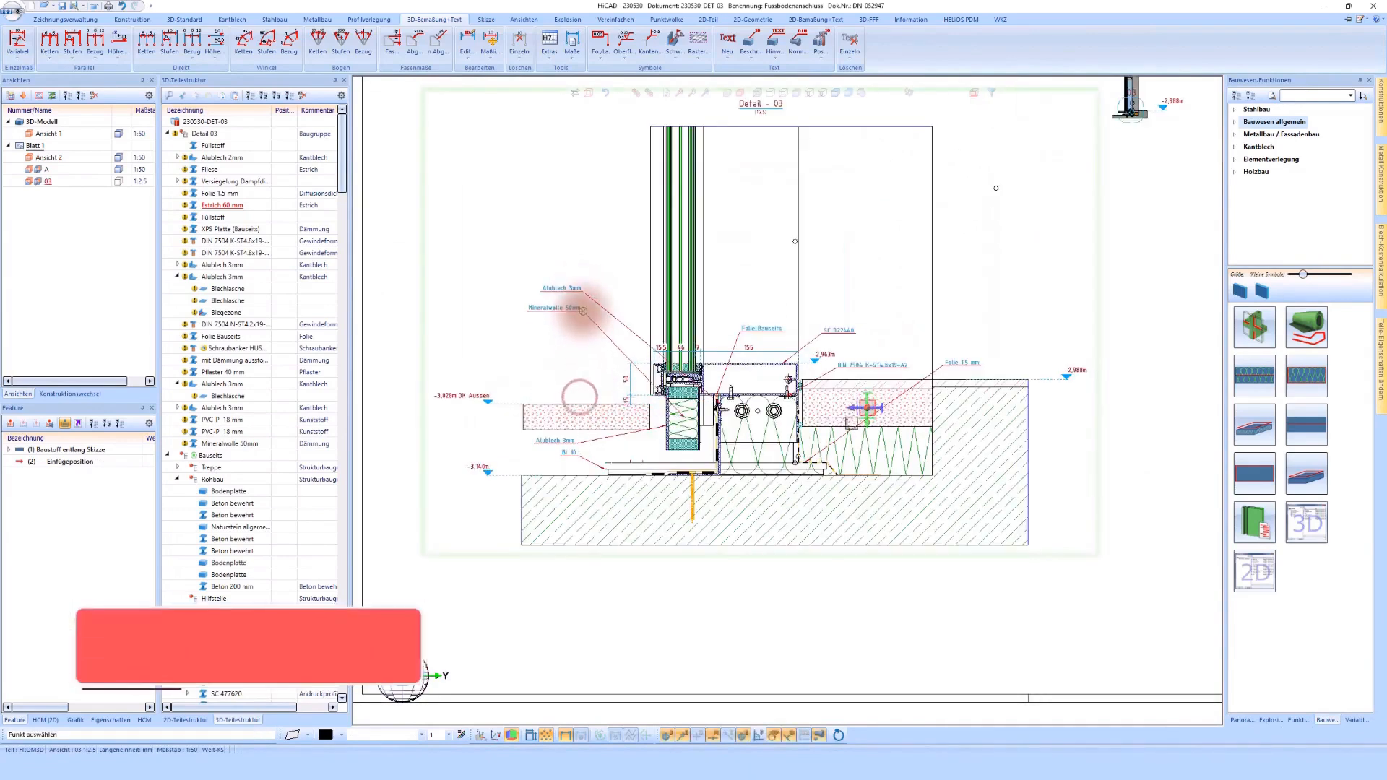
{"action": "left_click_drag", "start_coordinate": [574, 444], "coordinate": [582, 330]}
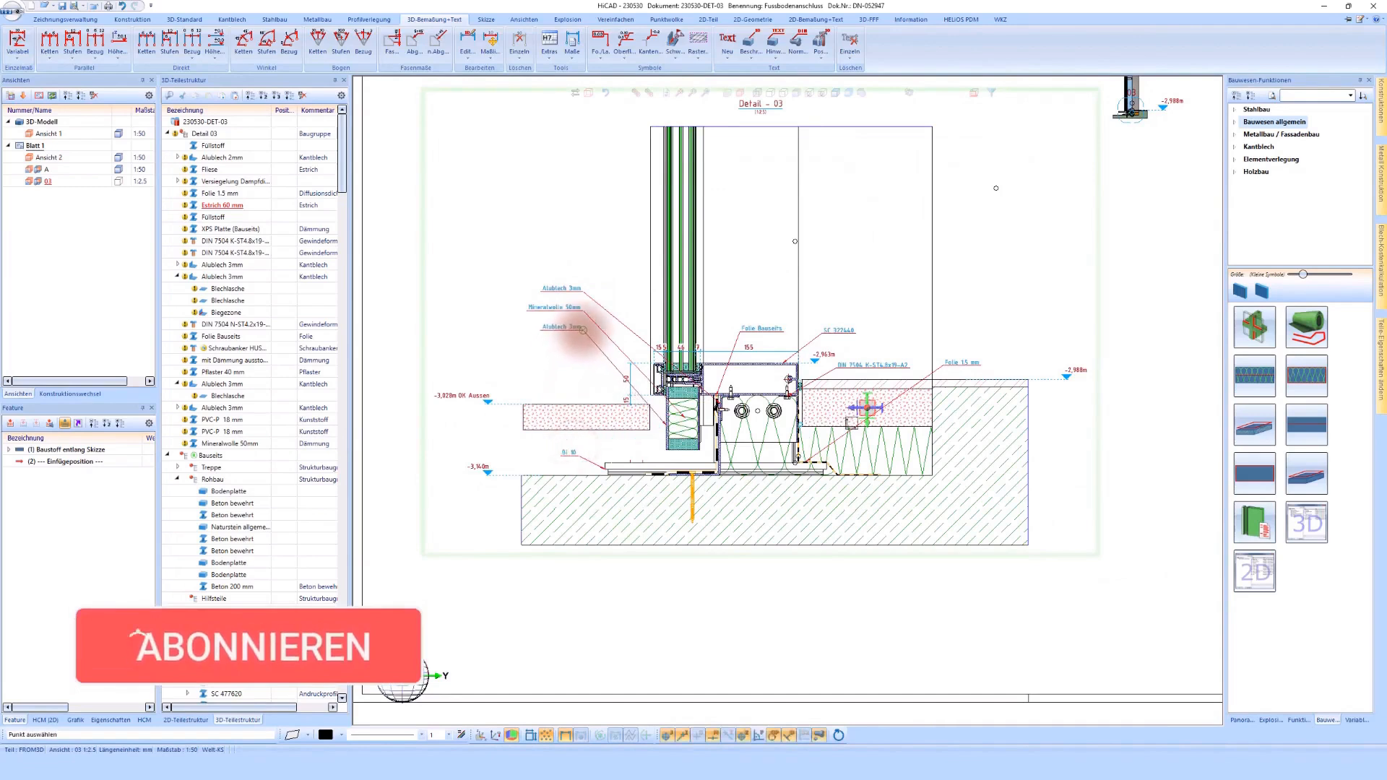
Step: Stack the on-site membrane, SC 322440, DIN 7504 screw and 1.5 mm membrane labels neatly above the interior floor build-up
{"action": "left_click_drag", "start_coordinate": [829, 330], "coordinate": [840, 276]}
{"action": "left_click_drag", "start_coordinate": [846, 363], "coordinate": [843, 295]}
{"action": "left_click_drag", "start_coordinate": [951, 365], "coordinate": [845, 357]}
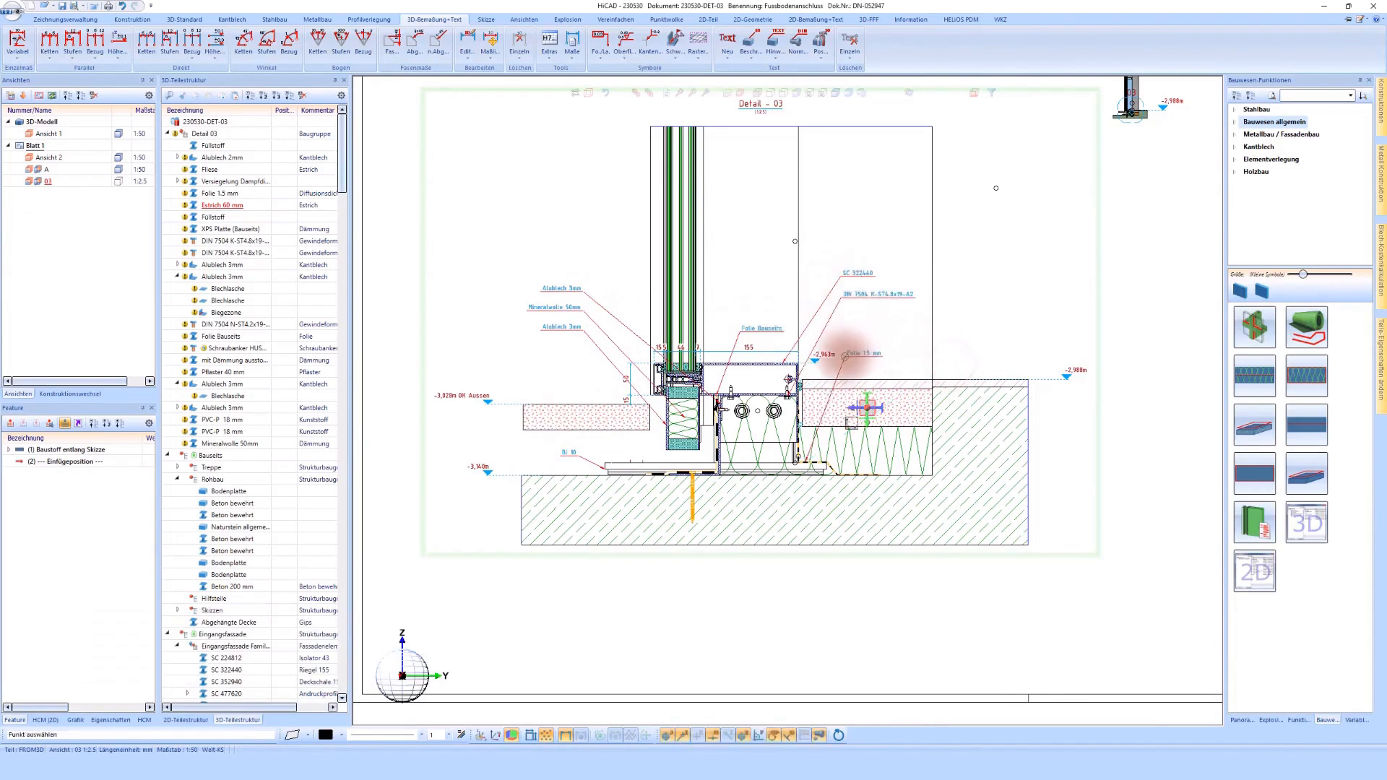
{"action": "left_click_drag", "start_coordinate": [744, 331], "coordinate": [842, 257]}
{"action": "left_click", "coordinate": [841, 257]}
{"action": "scroll", "coordinate": [639, 345], "scroll_direction": "down", "scroll_amount": 1}
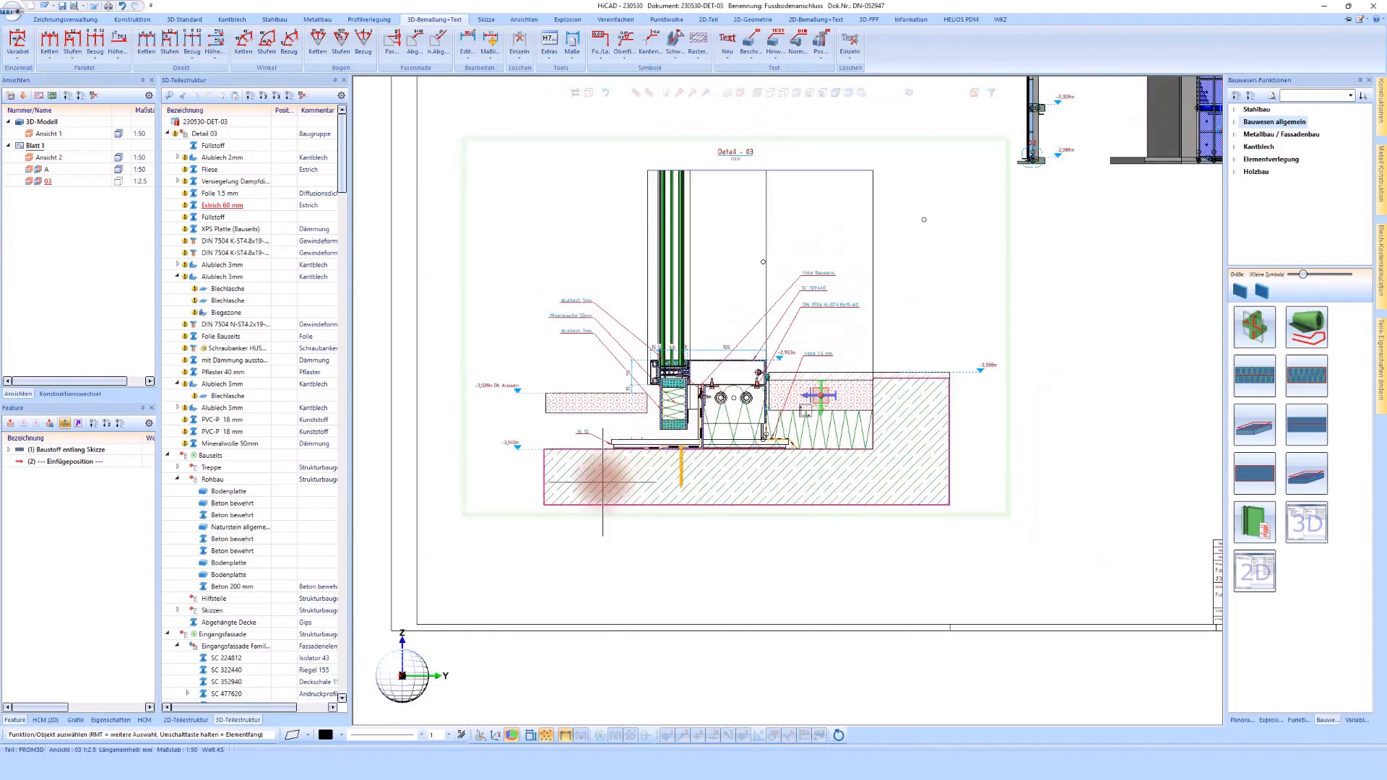
Step: Dimension the vertical distance from the exterior paving's upper edge to the top of the concrete slab
{"action": "left_click", "coordinate": [18, 42]}
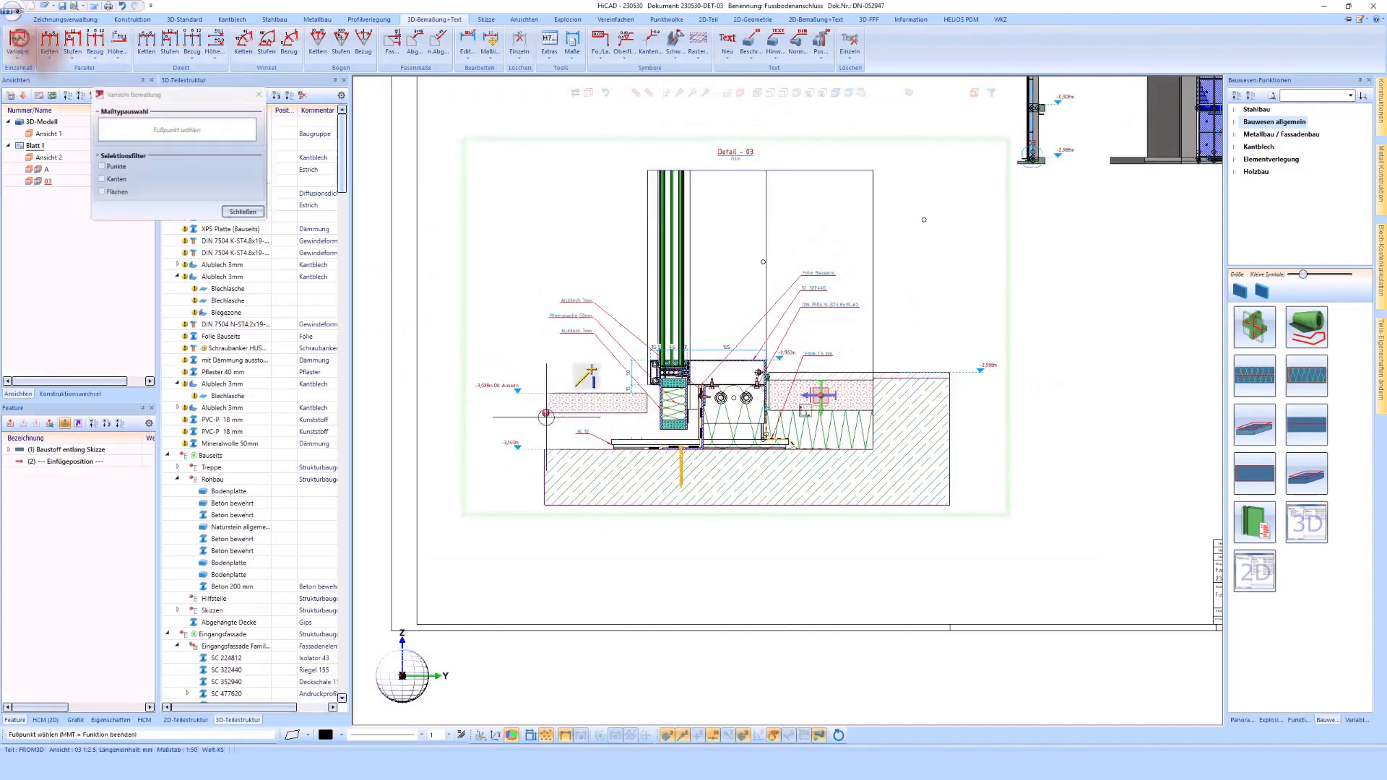
{"action": "scroll", "coordinate": [567, 434], "scroll_direction": "up", "scroll_amount": 2}
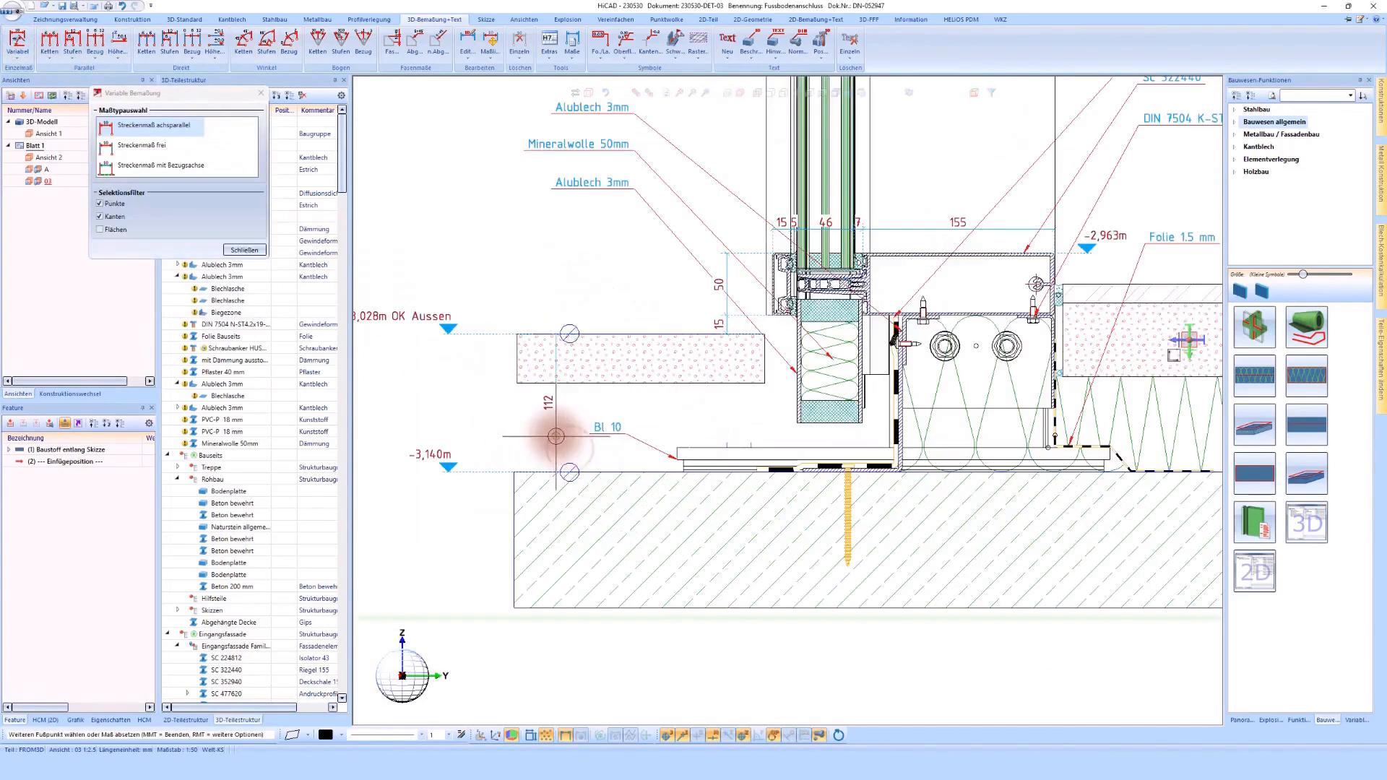
{"action": "scroll", "coordinate": [556, 435], "scroll_direction": "down", "scroll_amount": 1}
{"action": "middle_click", "coordinate": [556, 436]}
{"action": "scroll", "coordinate": [555, 436], "scroll_direction": "down", "scroll_amount": 3}
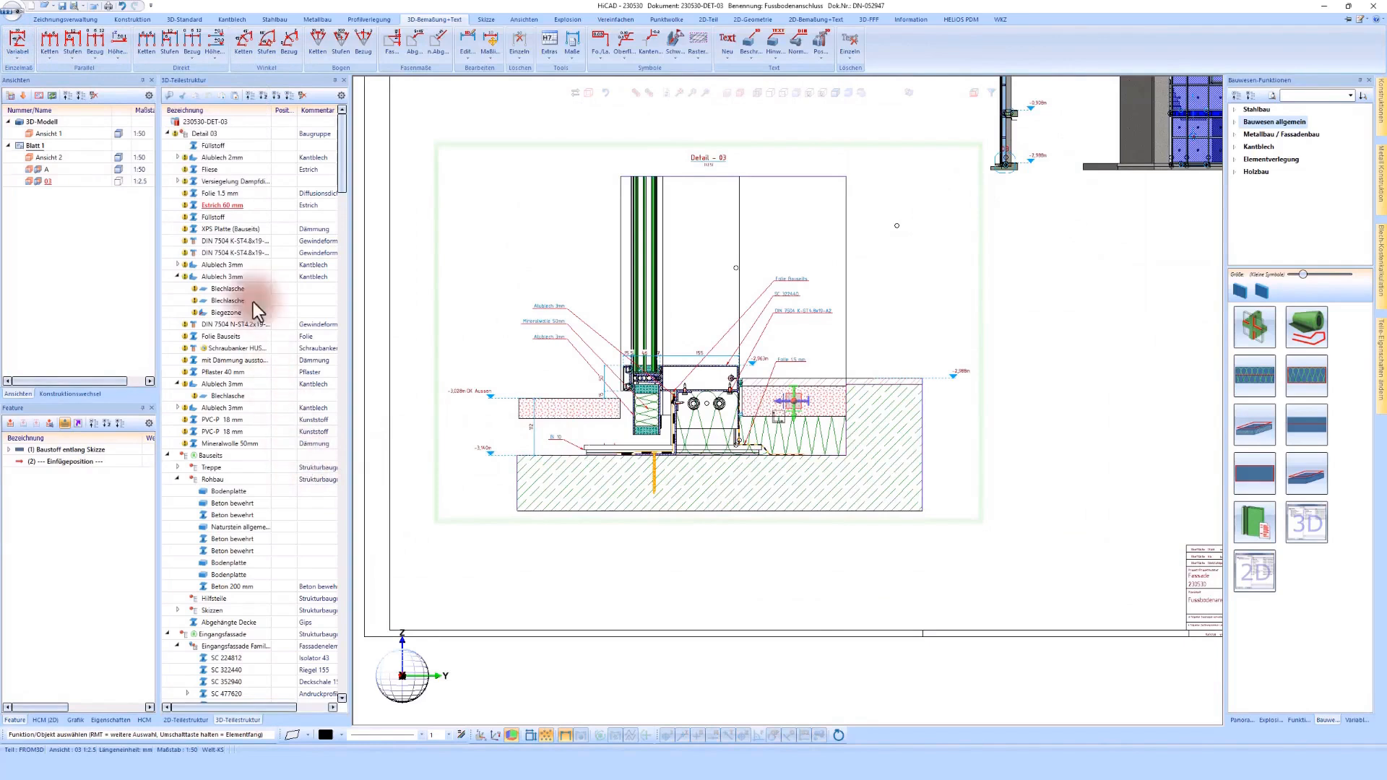
Step: Collapse the Bauseits, Eingangsfassade, Eingangsfassade STB and Bleche Eingangsfassade groups and the expanded 3 mm aluminium sheet in the part structure
{"action": "left_click", "coordinate": [208, 147]}
{"action": "left_click", "coordinate": [168, 456]}
{"action": "left_click", "coordinate": [167, 469]}
{"action": "left_click", "coordinate": [167, 477]}
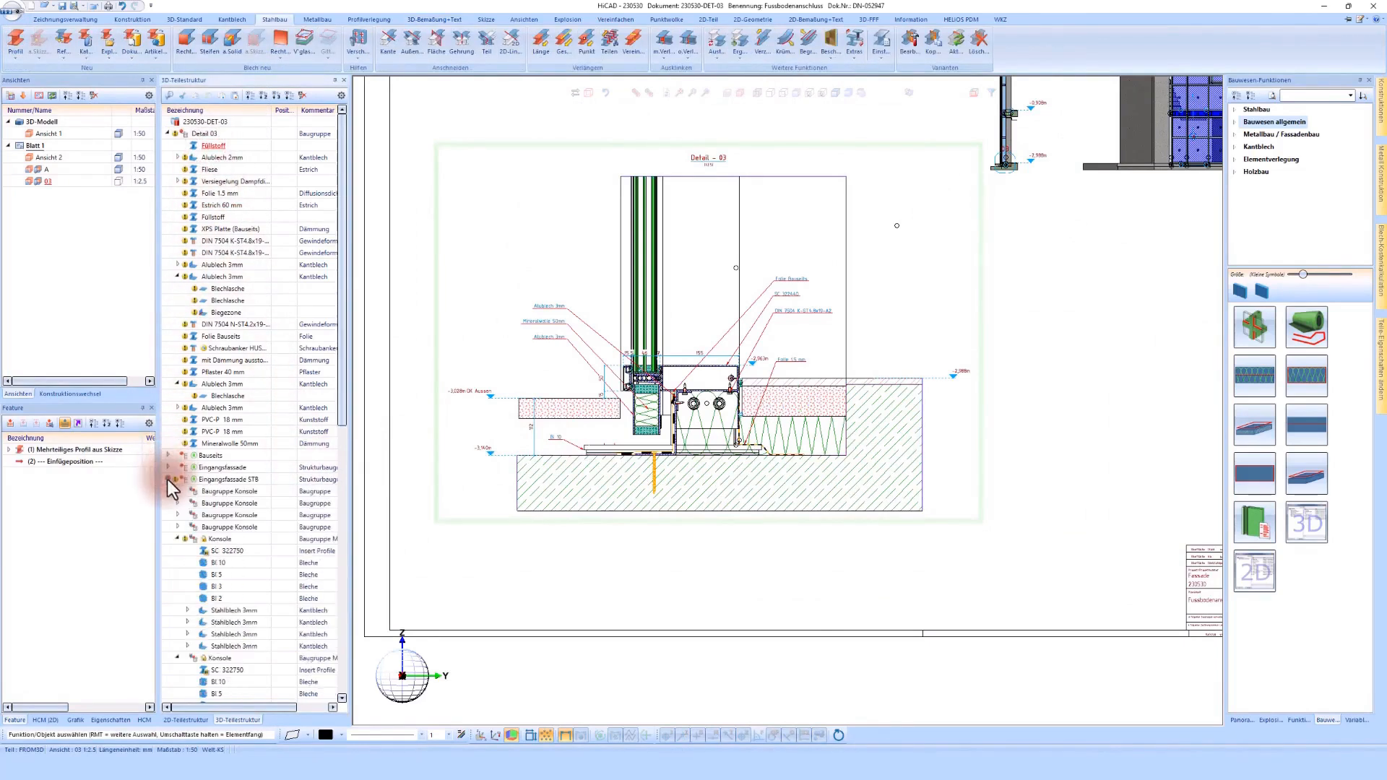
{"action": "left_click", "coordinate": [168, 480]}
{"action": "left_click", "coordinate": [168, 492]}
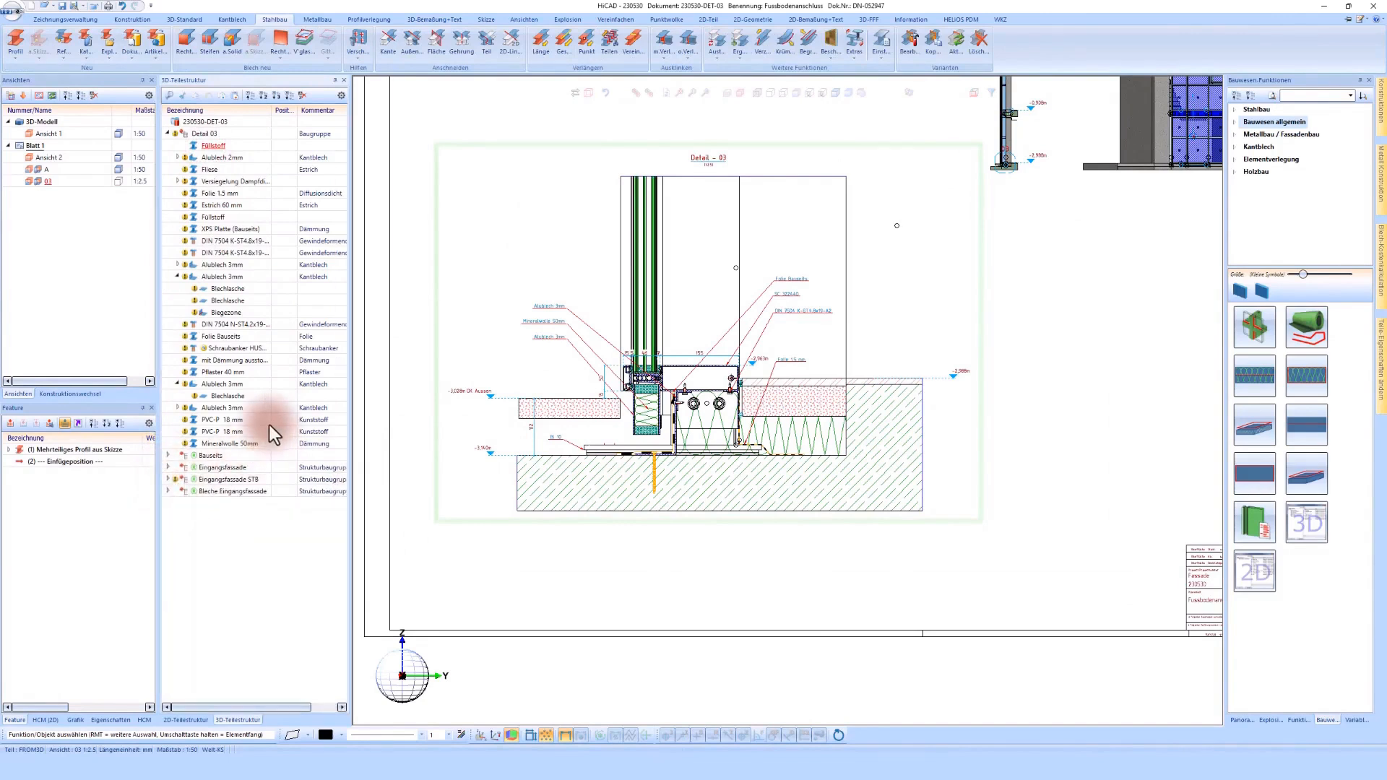
{"action": "left_click", "coordinate": [177, 278]}
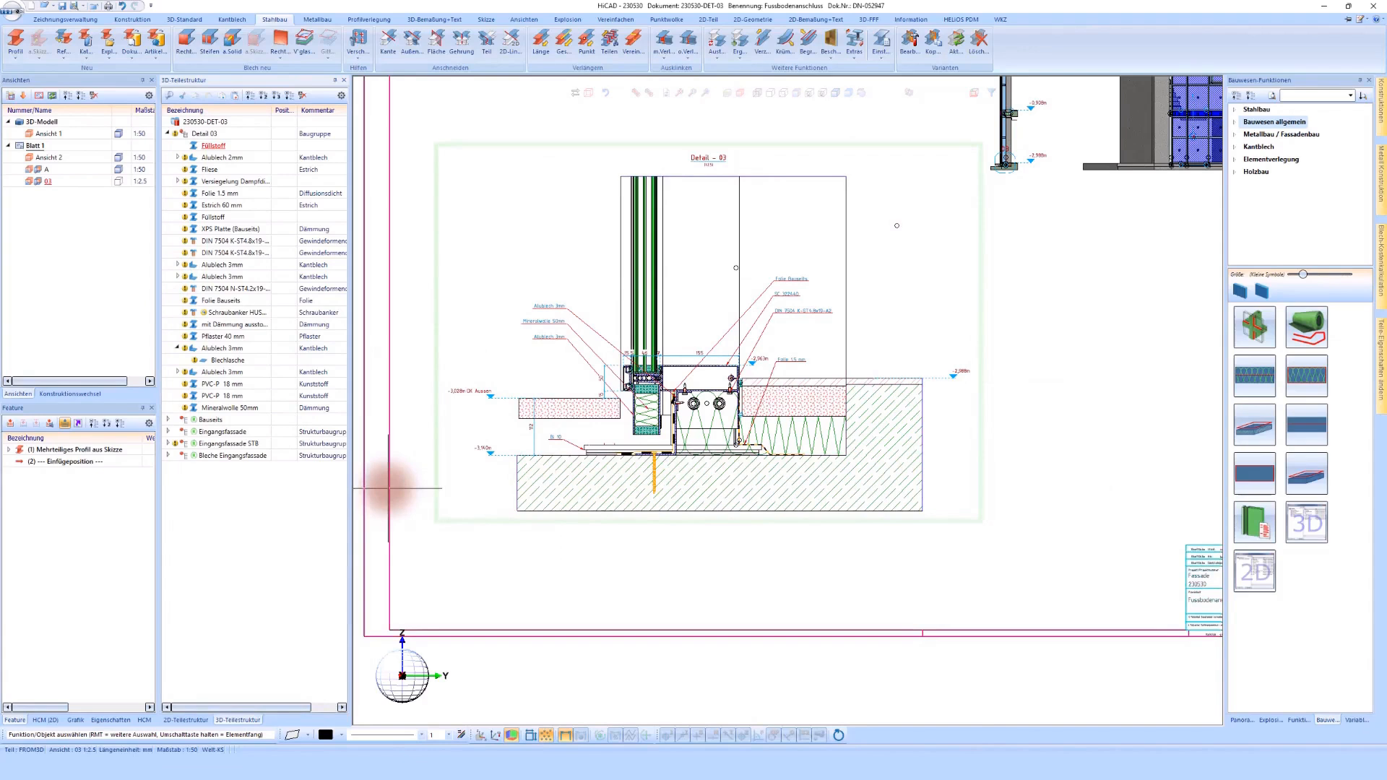
Step: Move the filler, tile, 60 mm screed, 40 mm paving, vapour seal and on-site membrane into the Bauseits group
{"action": "left_click", "coordinate": [227, 340]}
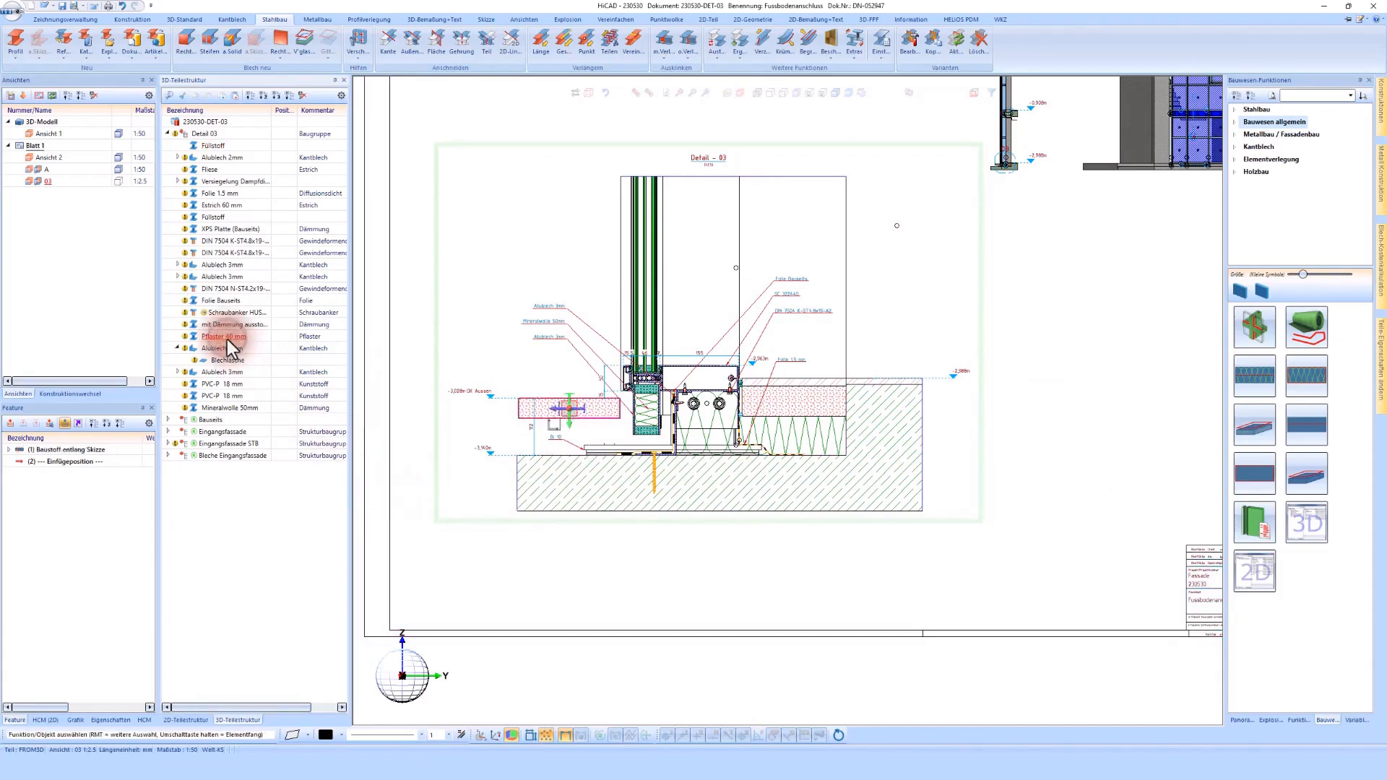
{"action": "left_click", "coordinate": [234, 206]}
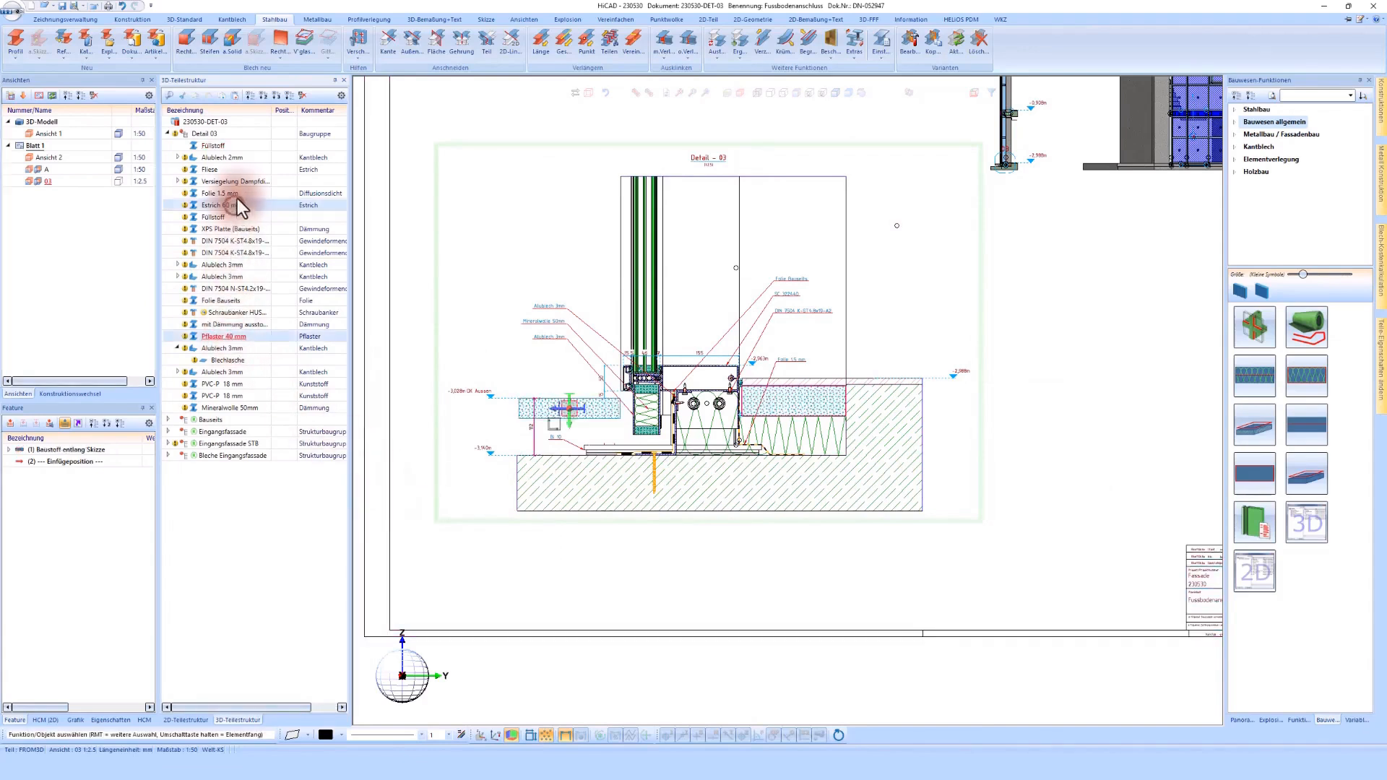
{"action": "left_click", "coordinate": [209, 169]}
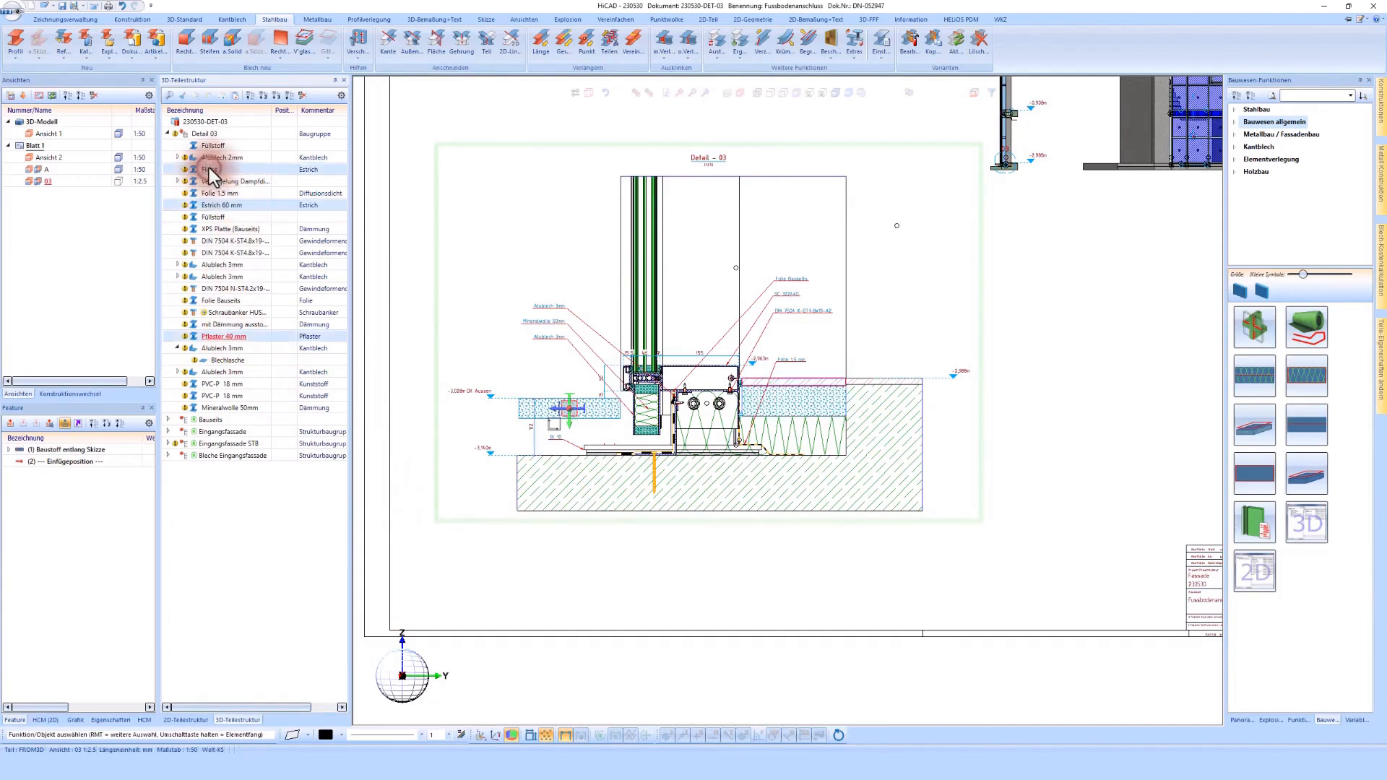
{"action": "left_click", "coordinate": [211, 147], "text": "ctrl"}
{"action": "left_click_drag", "start_coordinate": [209, 170], "coordinate": [211, 422]}
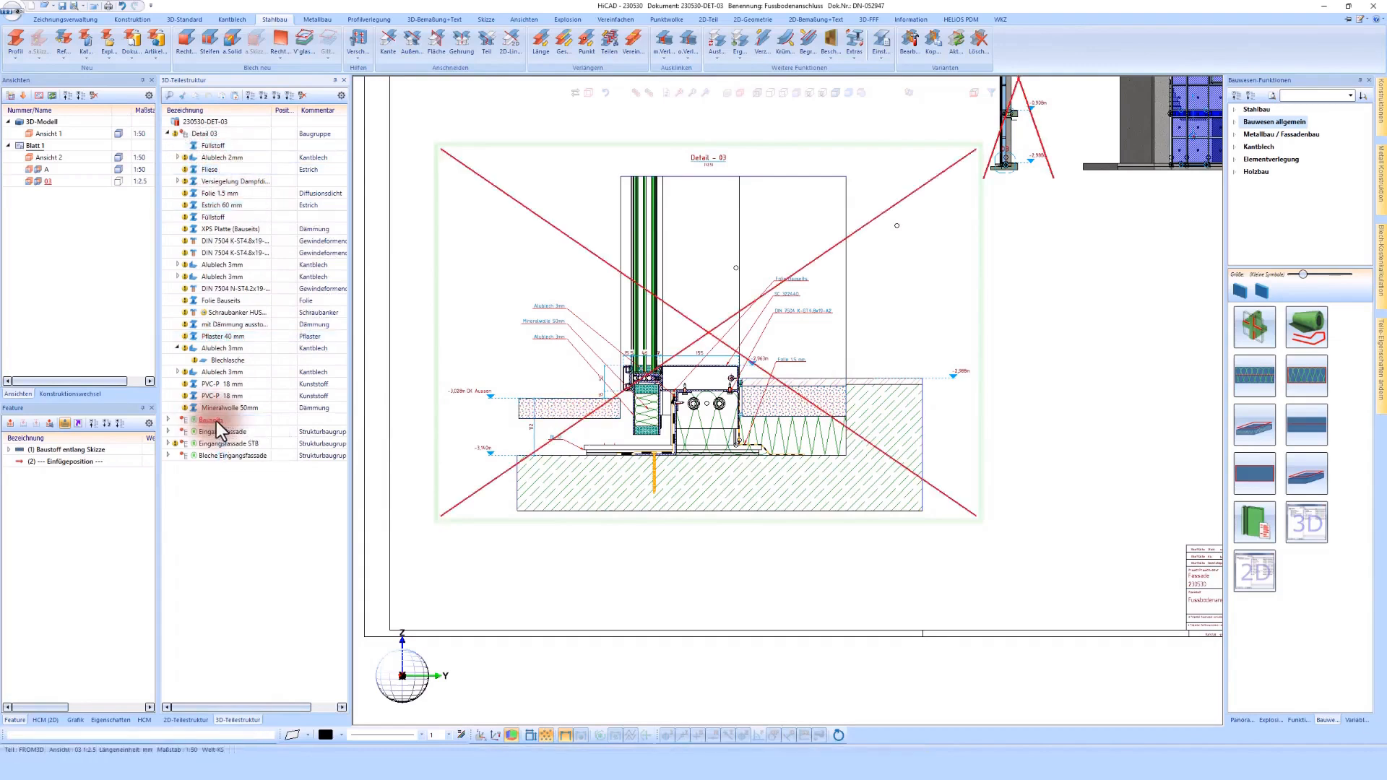
{"action": "left_click_drag", "start_coordinate": [223, 158], "coordinate": [219, 373]}
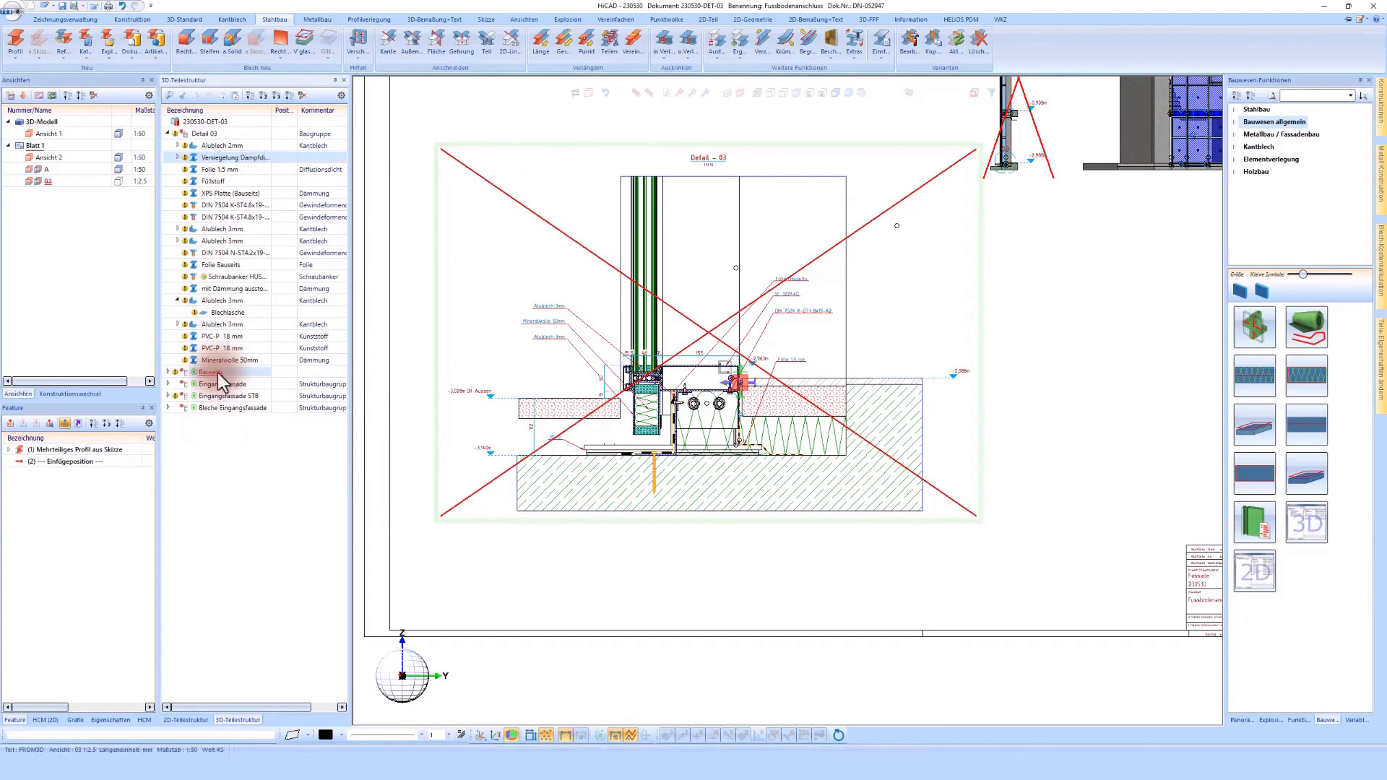
{"action": "left_click_drag", "start_coordinate": [218, 253], "coordinate": [219, 361]}
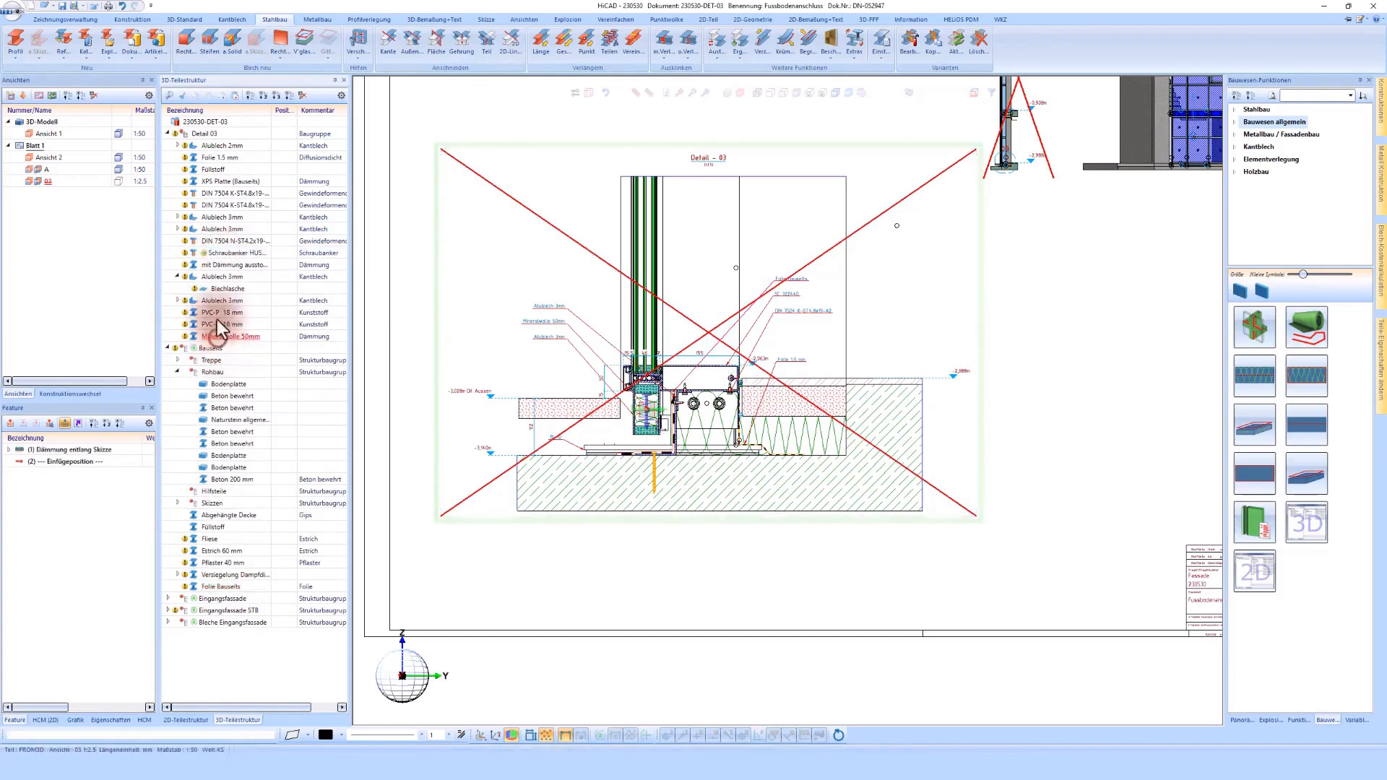
Step: Move all remaining loose parts of Detail 03, from the 2 mm aluminium sheet to the mineral wool, into Bleche Eingangsfassade
{"action": "left_click", "coordinate": [210, 147], "text": "shift"}
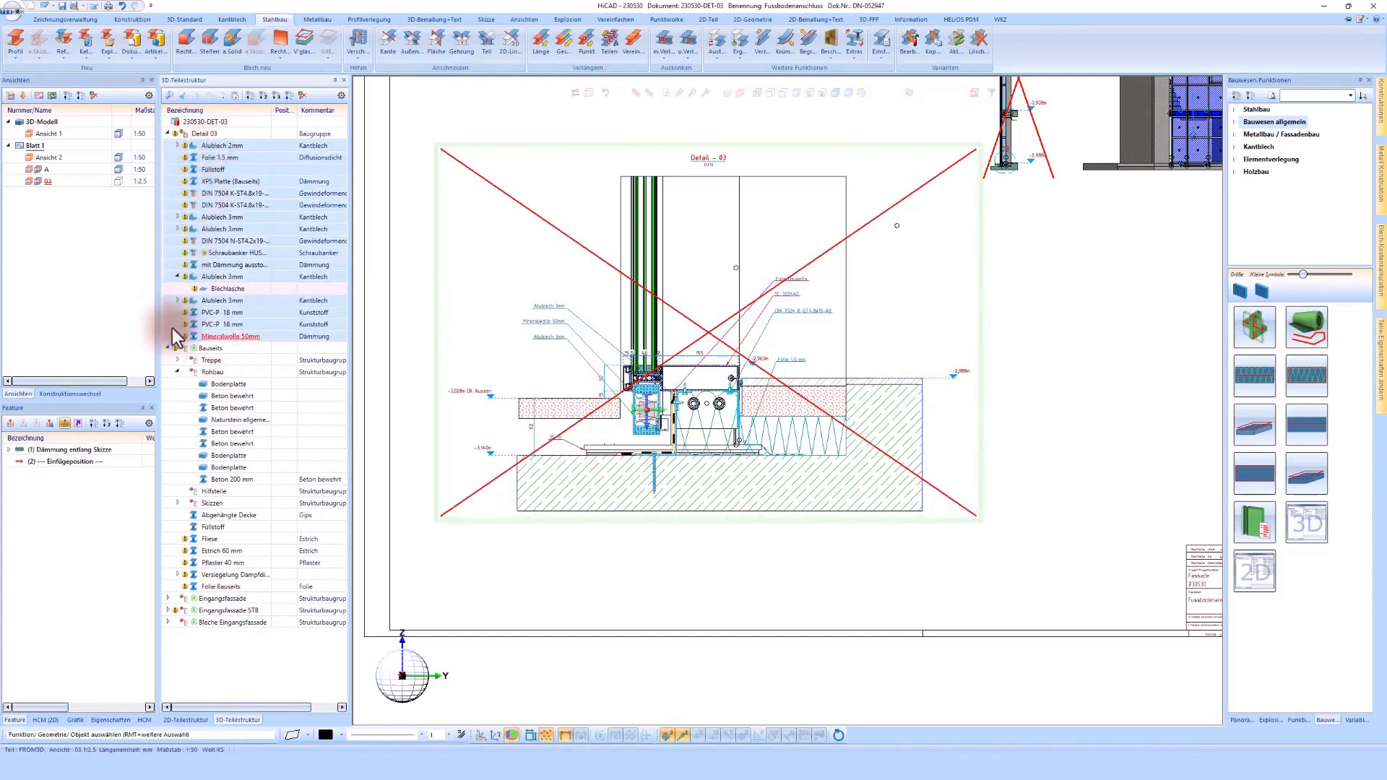
{"action": "left_click", "coordinate": [168, 348]}
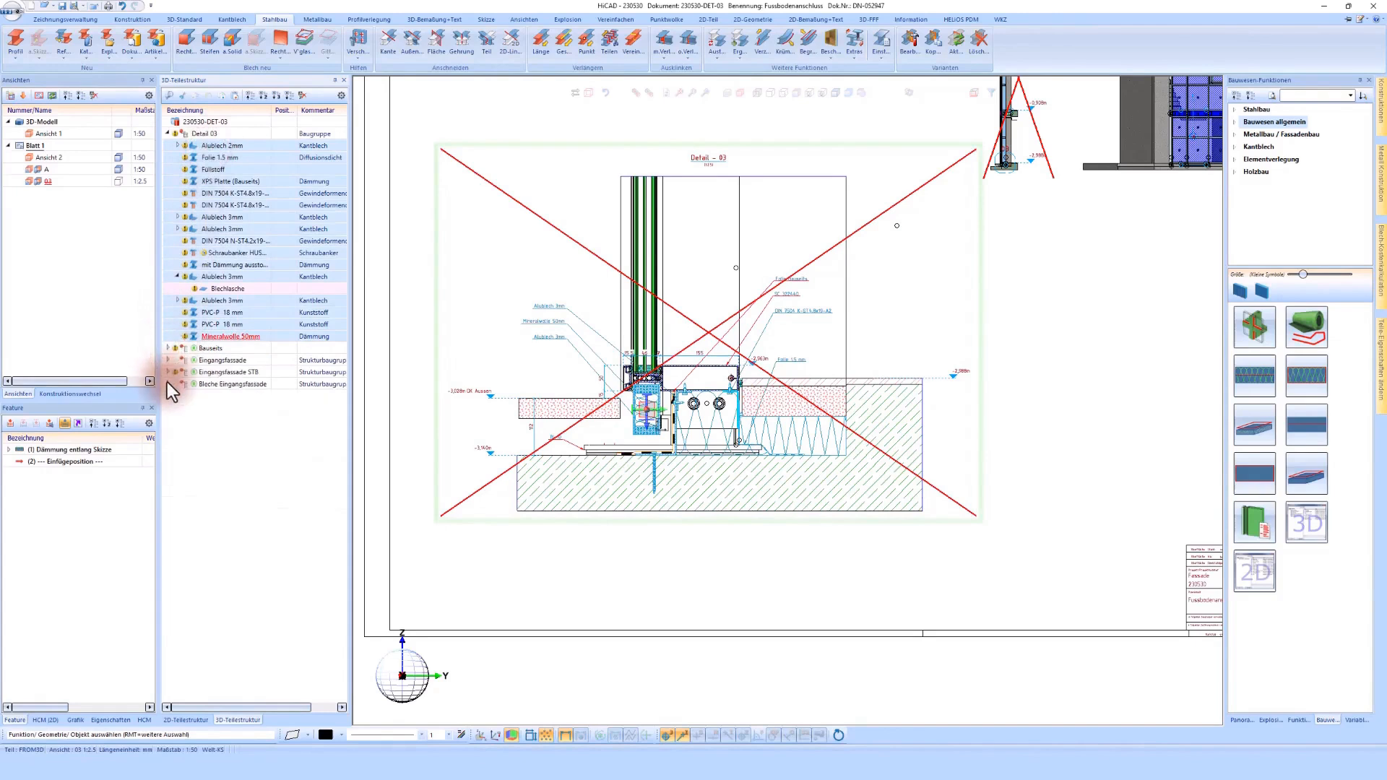
{"action": "left_click", "coordinate": [168, 384]}
{"action": "left_click", "coordinate": [176, 396]}
{"action": "left_click_drag", "start_coordinate": [215, 325], "coordinate": [222, 380]}
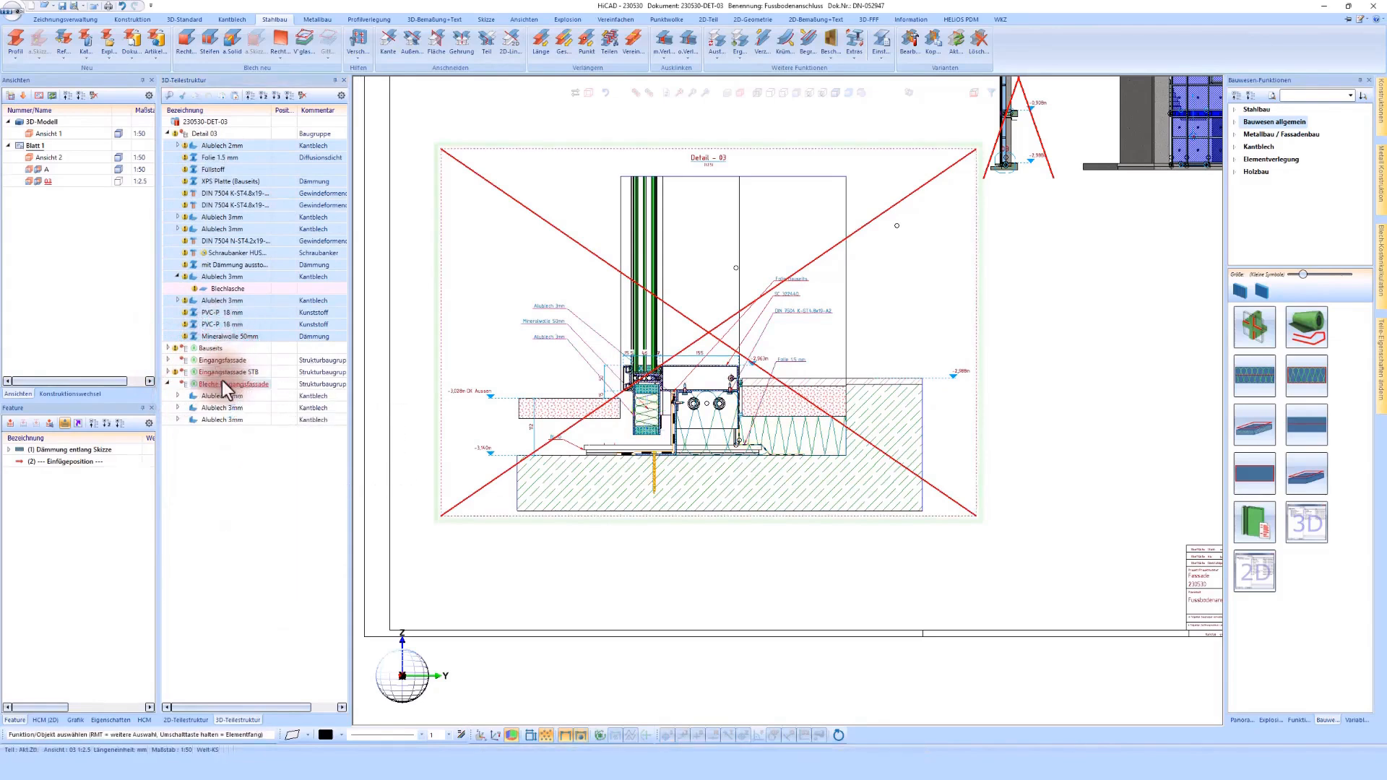
{"action": "left_click", "coordinate": [167, 181]}
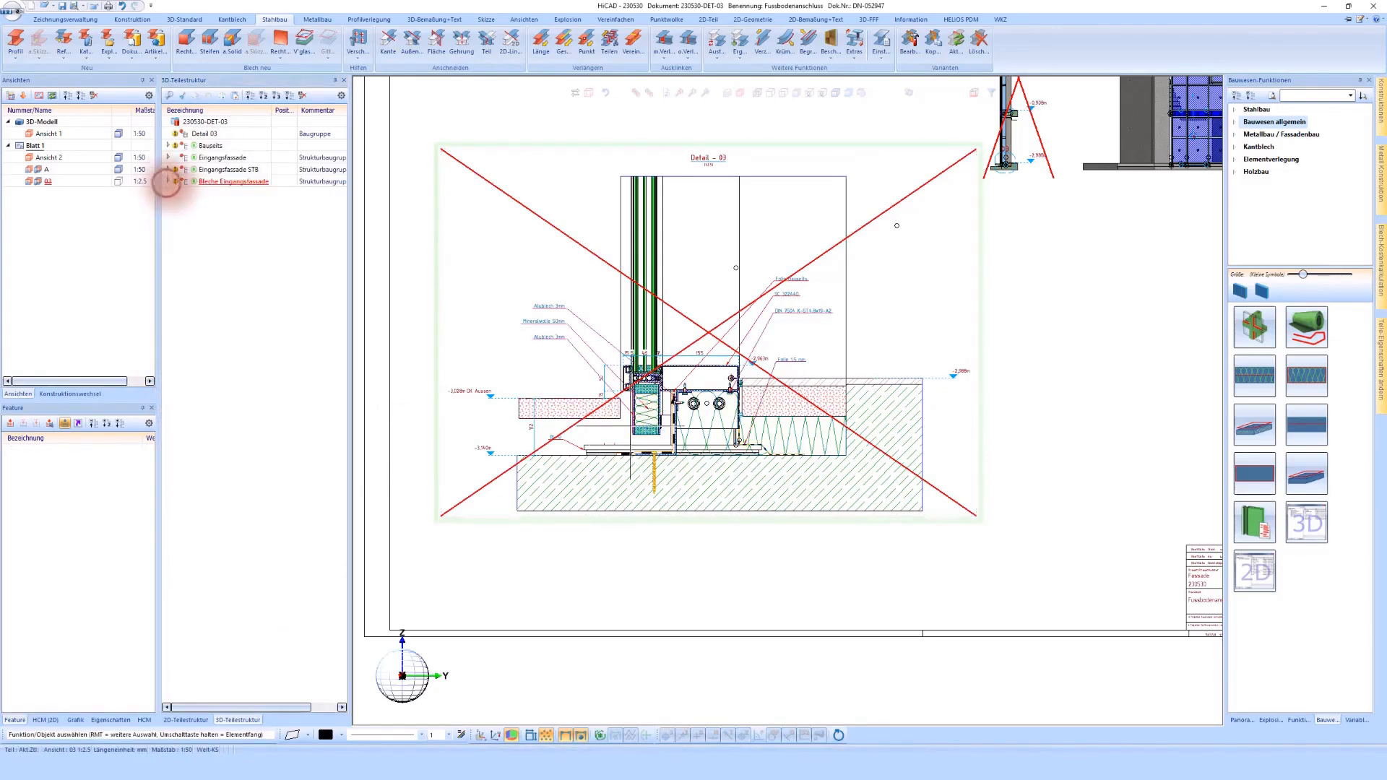
Step: Combine the floor panel's two 3 mm aluminium sheets, two PVC-P 18 mm strips and 50 mm mineral wool into a new assembly
{"action": "scroll", "coordinate": [458, 309], "scroll_direction": "up", "scroll_amount": 5}
{"action": "right_click", "coordinate": [593, 371]}
{"action": "left_click", "coordinate": [521, 457]}
{"action": "left_click", "coordinate": [648, 281], "text": "ctrl"}
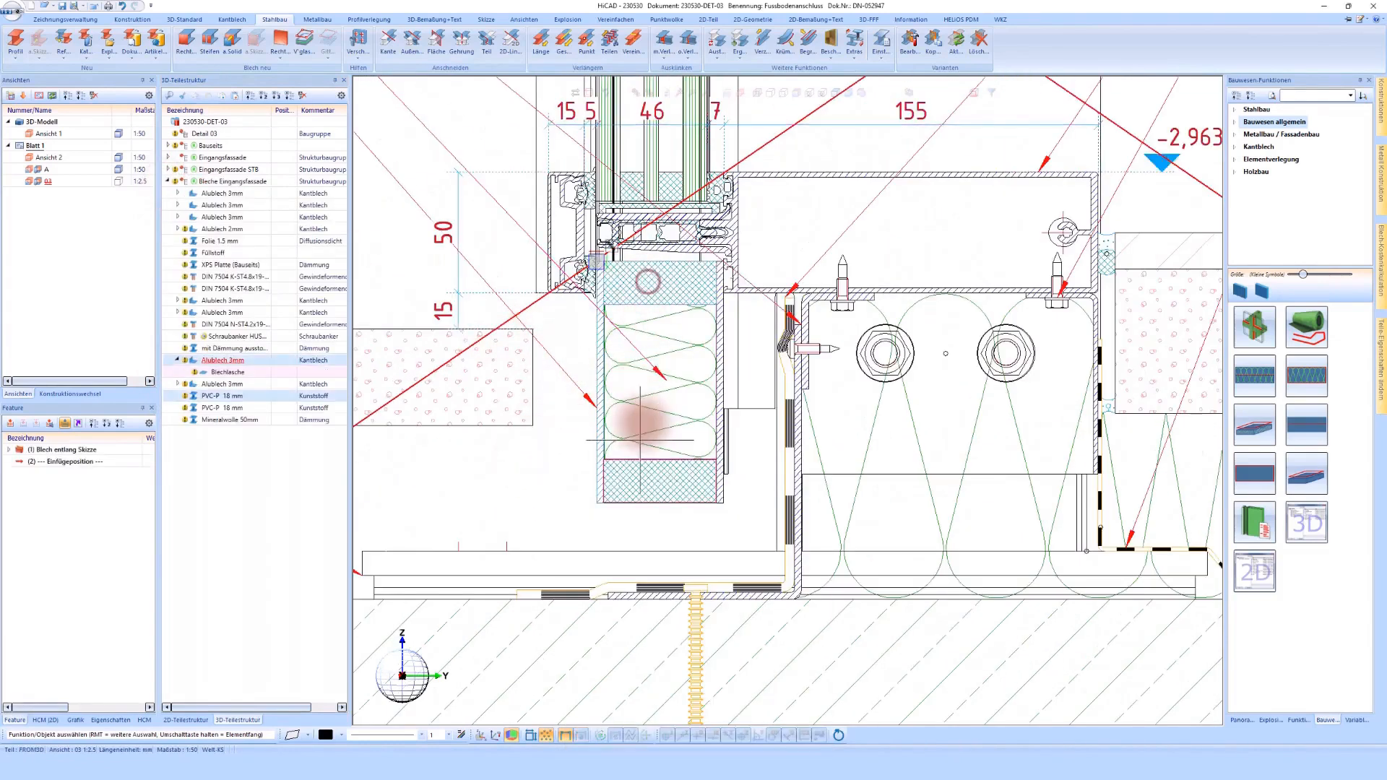
{"action": "left_click", "coordinate": [642, 424], "text": "ctrl"}
{"action": "left_click", "coordinate": [639, 484], "text": "ctrl"}
{"action": "left_click", "coordinate": [718, 486], "text": "ctrl"}
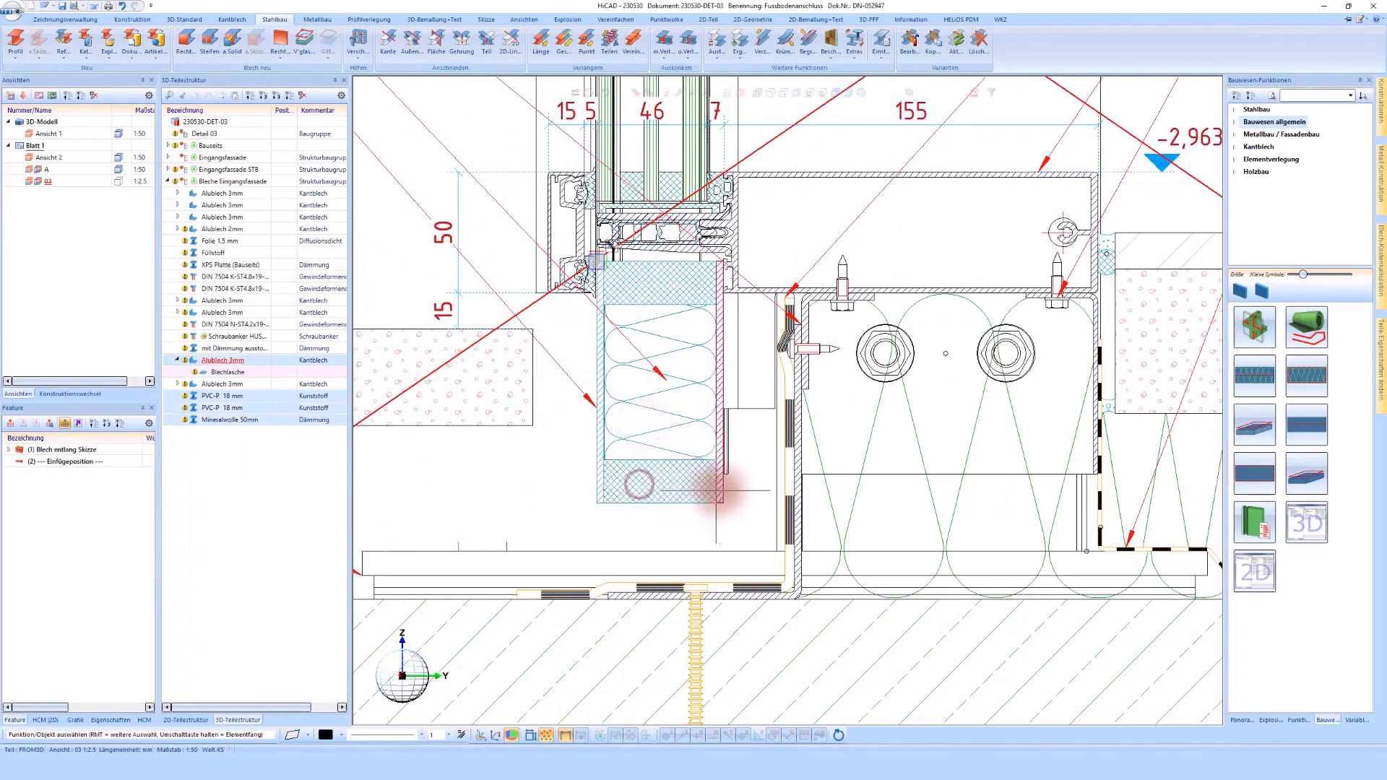
{"action": "left_click", "coordinate": [621, 468], "text": "ctrl"}
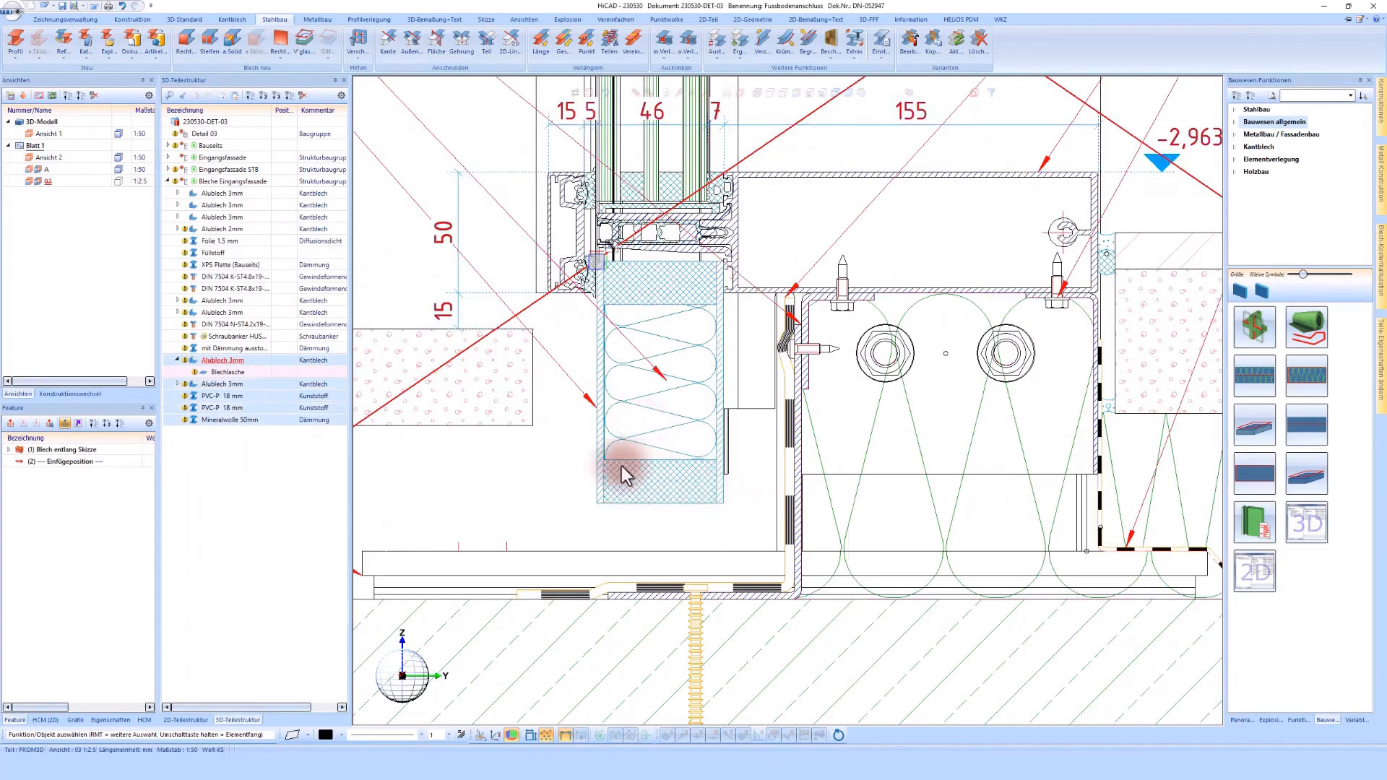
{"action": "right_click", "coordinate": [219, 363]}
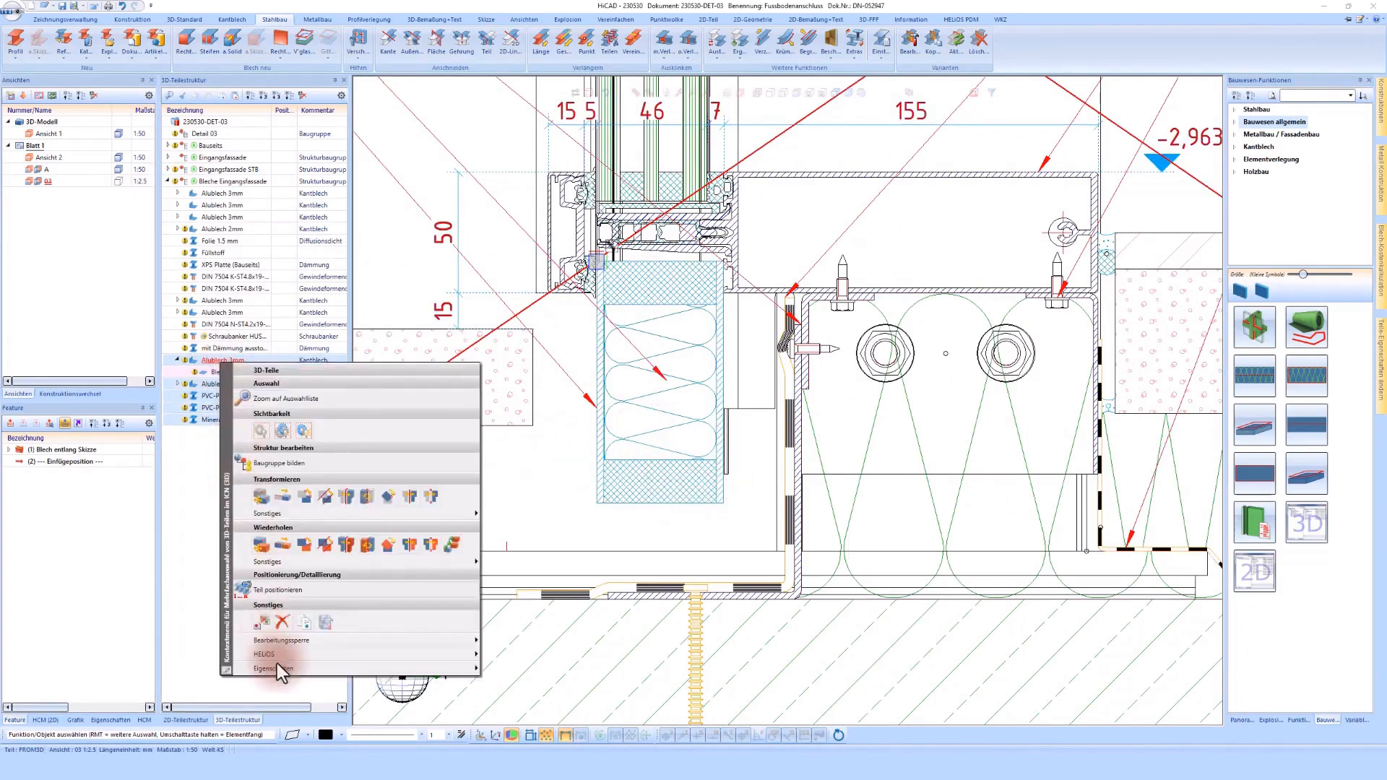
{"action": "mouse_move", "coordinate": [278, 663]}
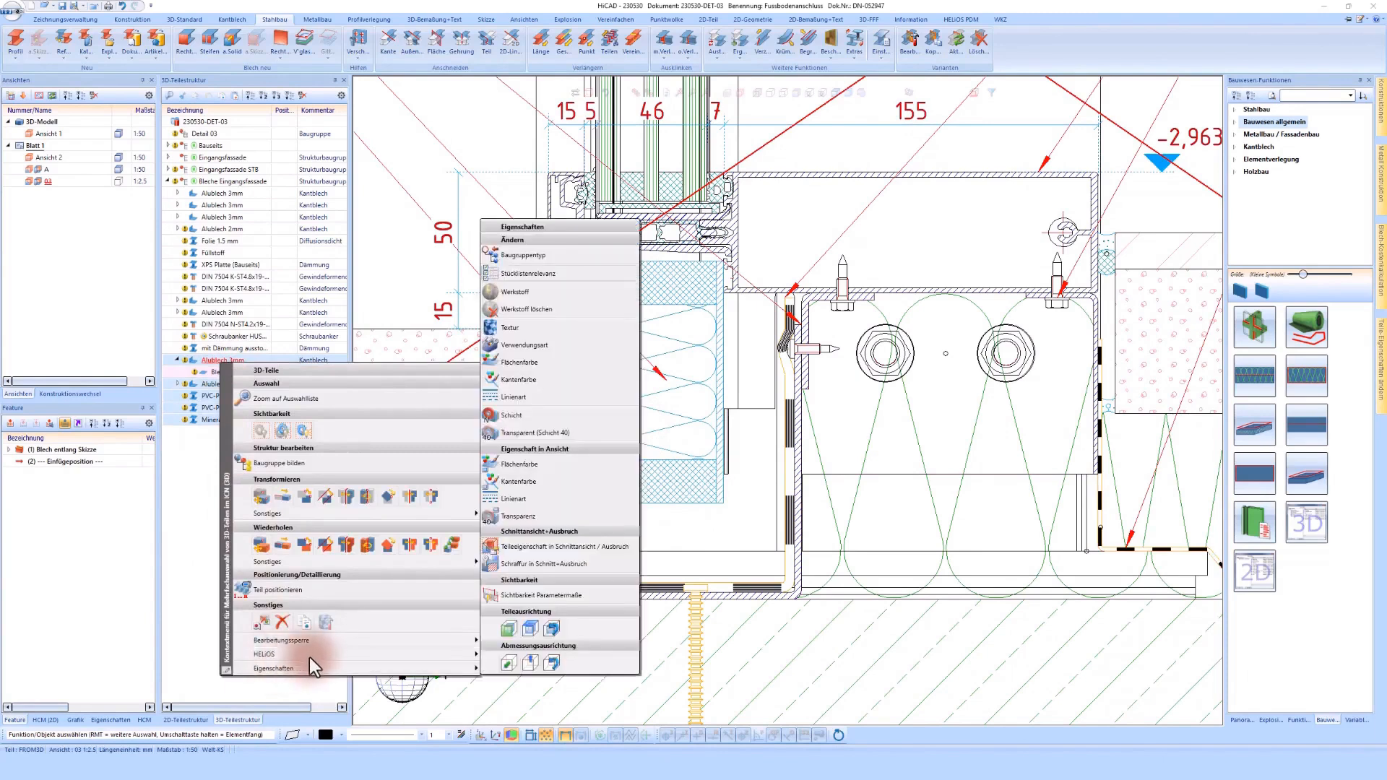
{"action": "left_click", "coordinate": [315, 620]}
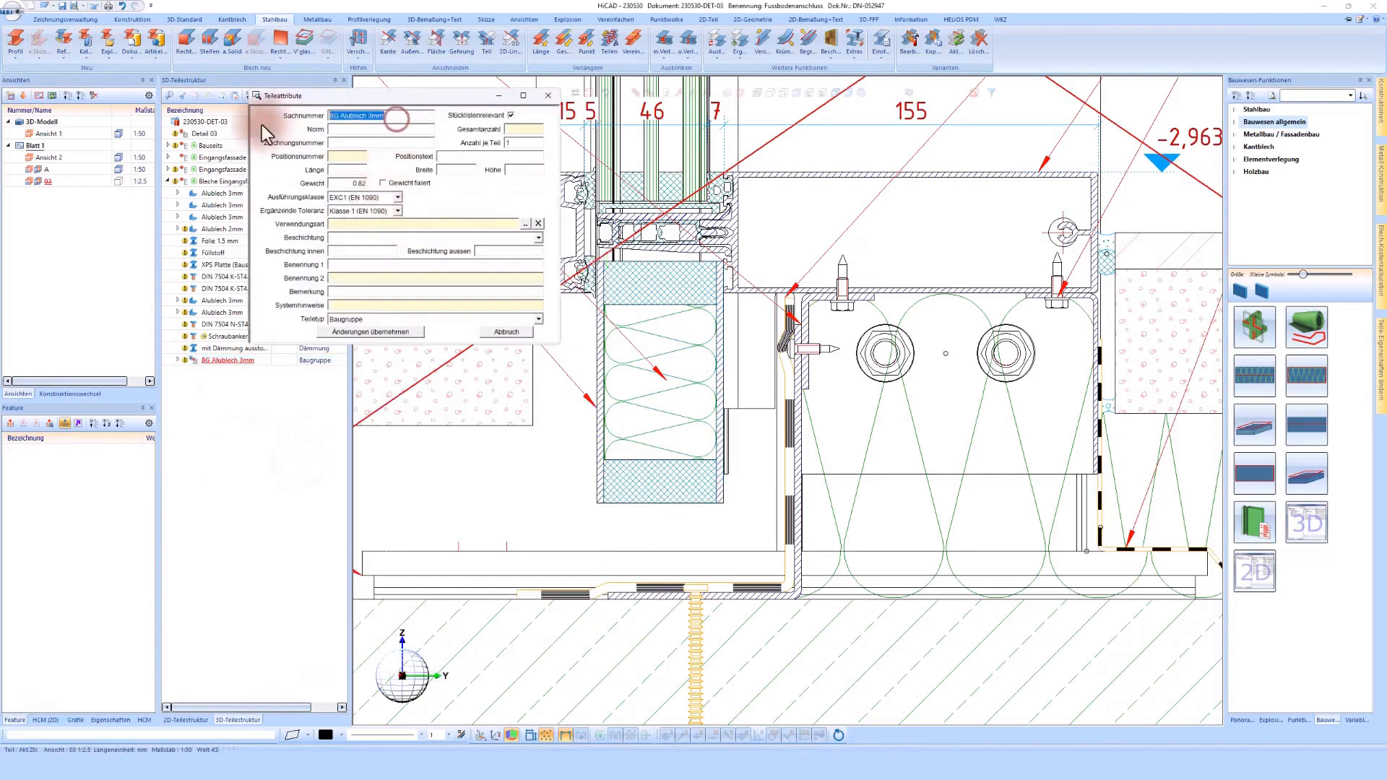
Step: Name the new assembly Fussbodenpaneel and assign it the usage type BG 3 Ansichten A3-M-XX-Masse
{"action": "type", "text": "Fussbodenpaneel"}
{"action": "left_click", "coordinate": [525, 225]}
{"action": "double_click", "coordinate": [435, 202]}
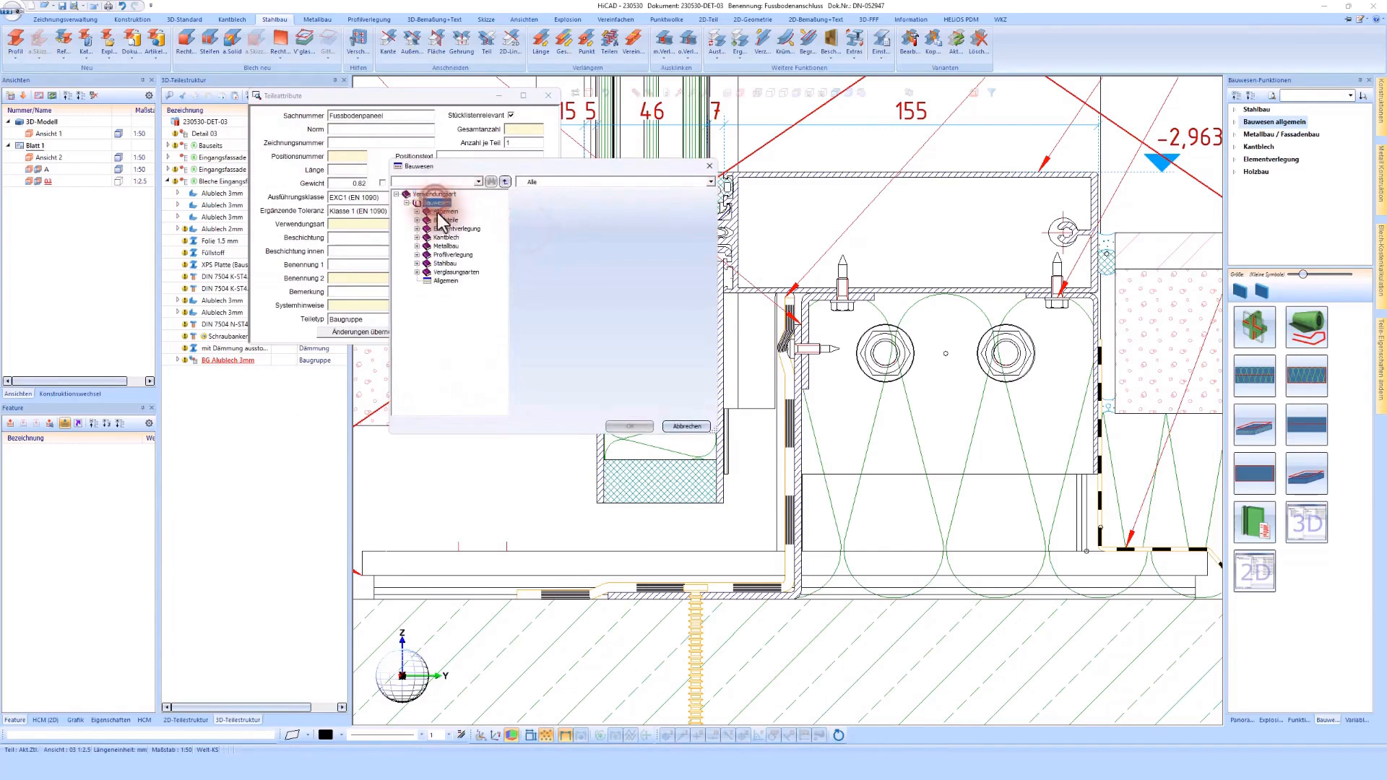
{"action": "double_click", "coordinate": [441, 219]}
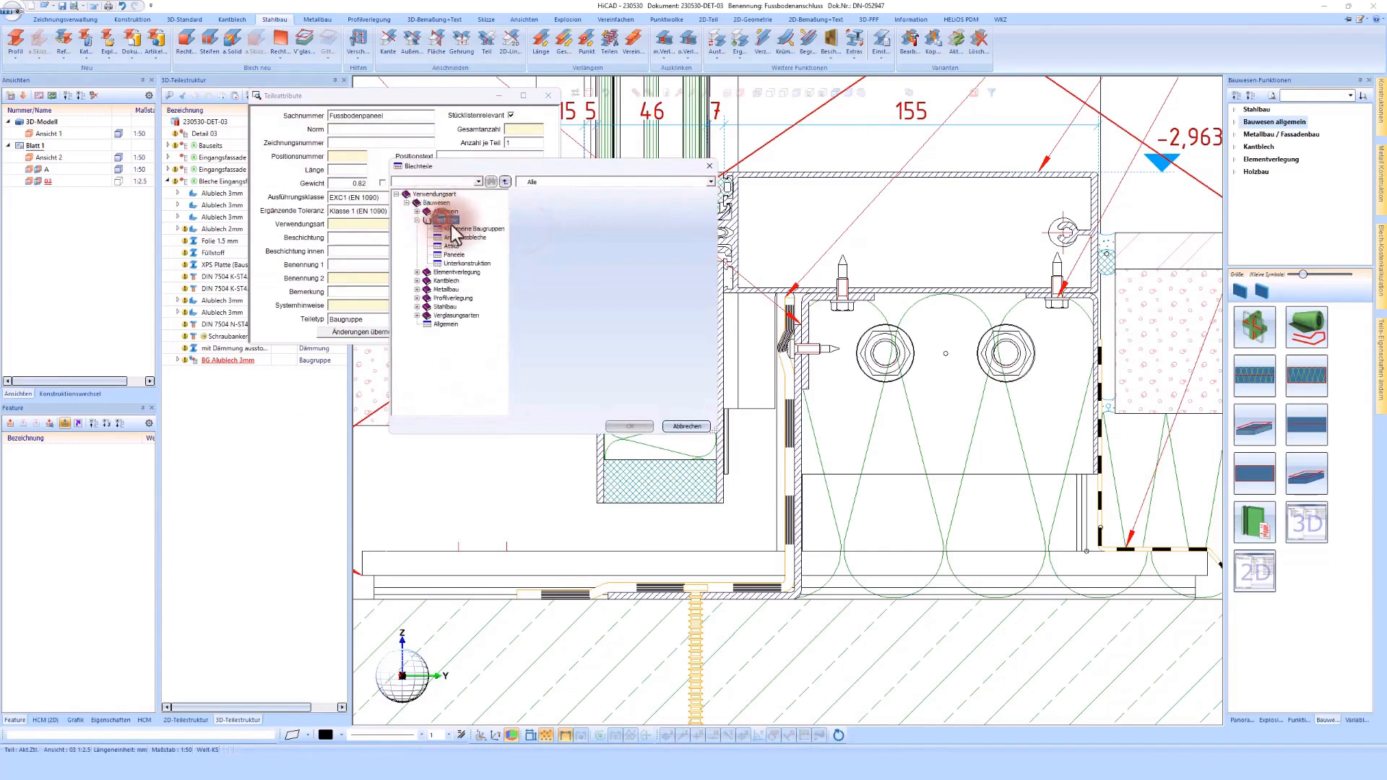
{"action": "left_click", "coordinate": [463, 230]}
{"action": "double_click", "coordinate": [559, 287]}
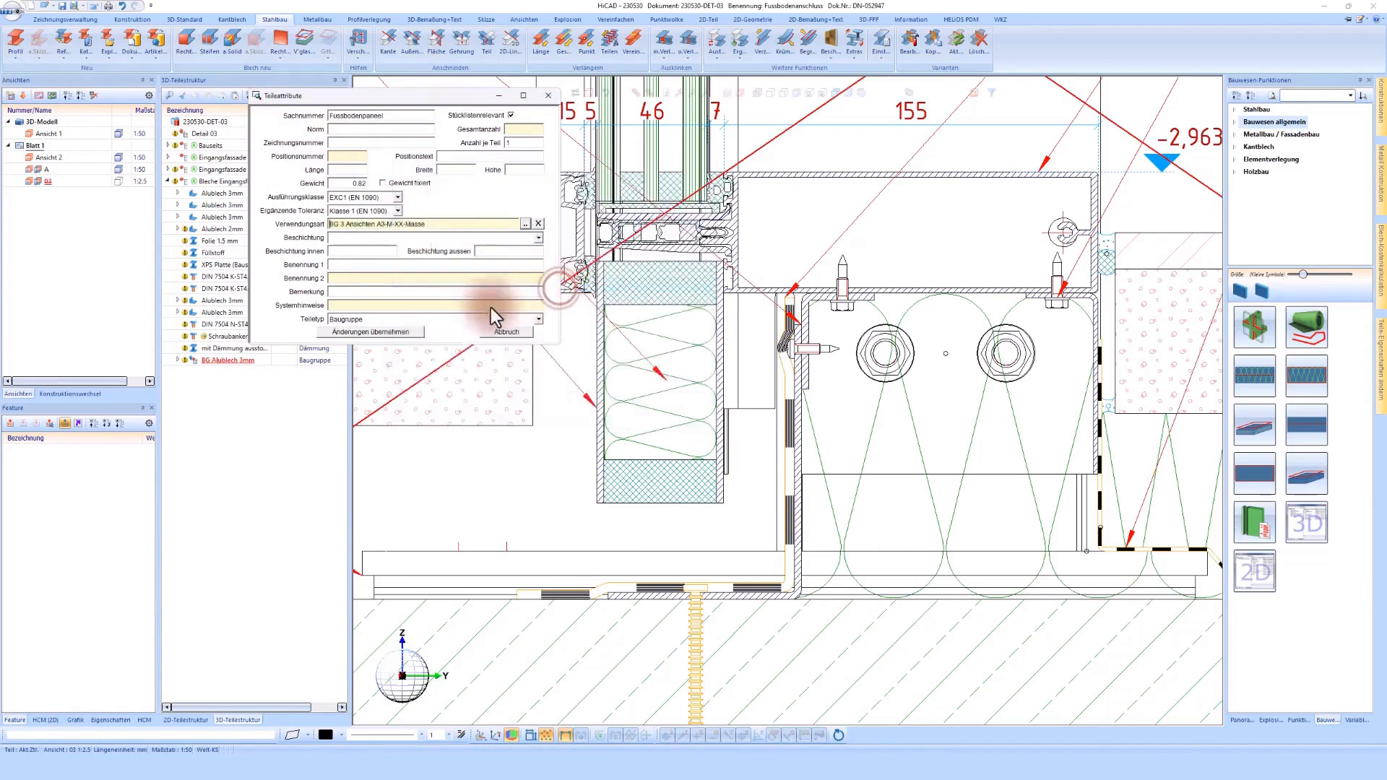
{"action": "left_click", "coordinate": [400, 331]}
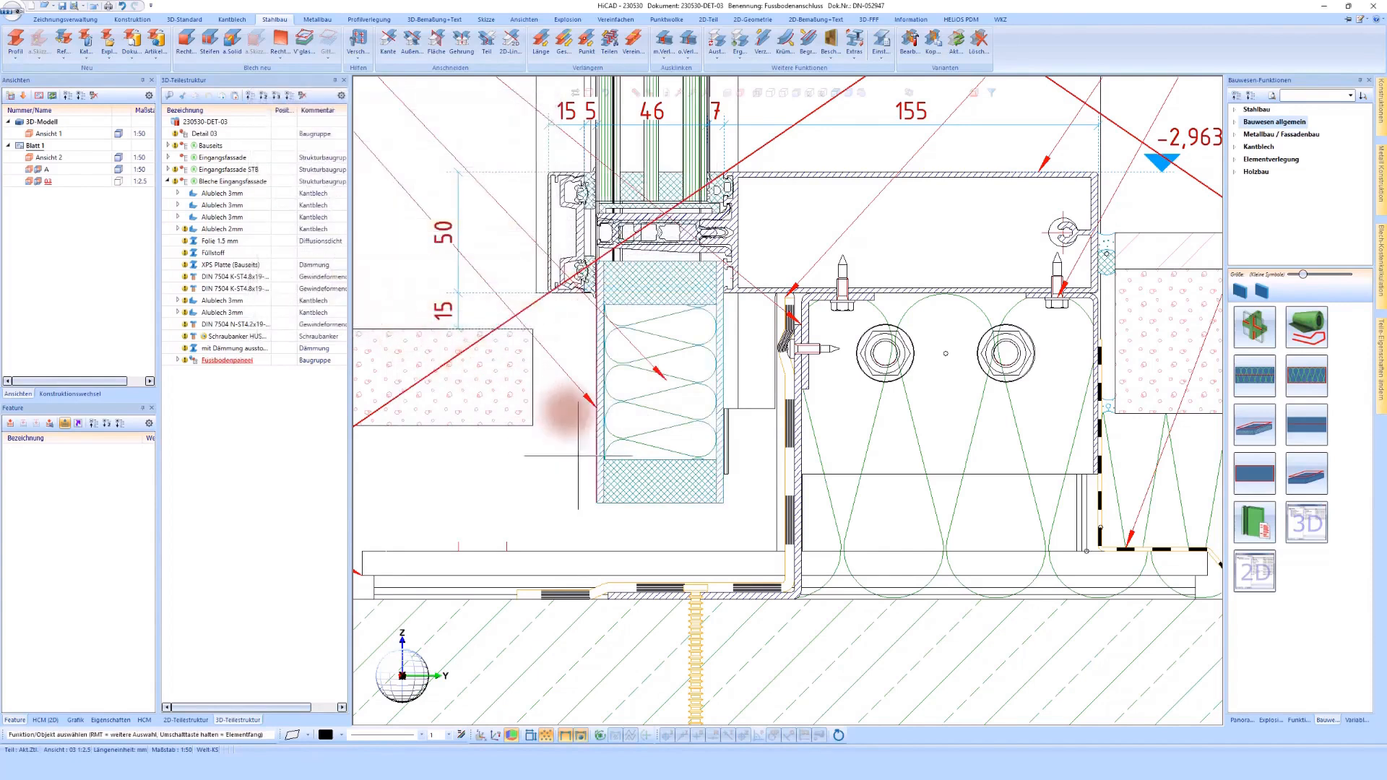
Step: Update the outdated drawing views on Blatt 1 and check the refreshed floor connection detail
{"action": "scroll", "coordinate": [569, 412], "scroll_direction": "down", "scroll_amount": 5}
{"action": "key", "text": "F5"}
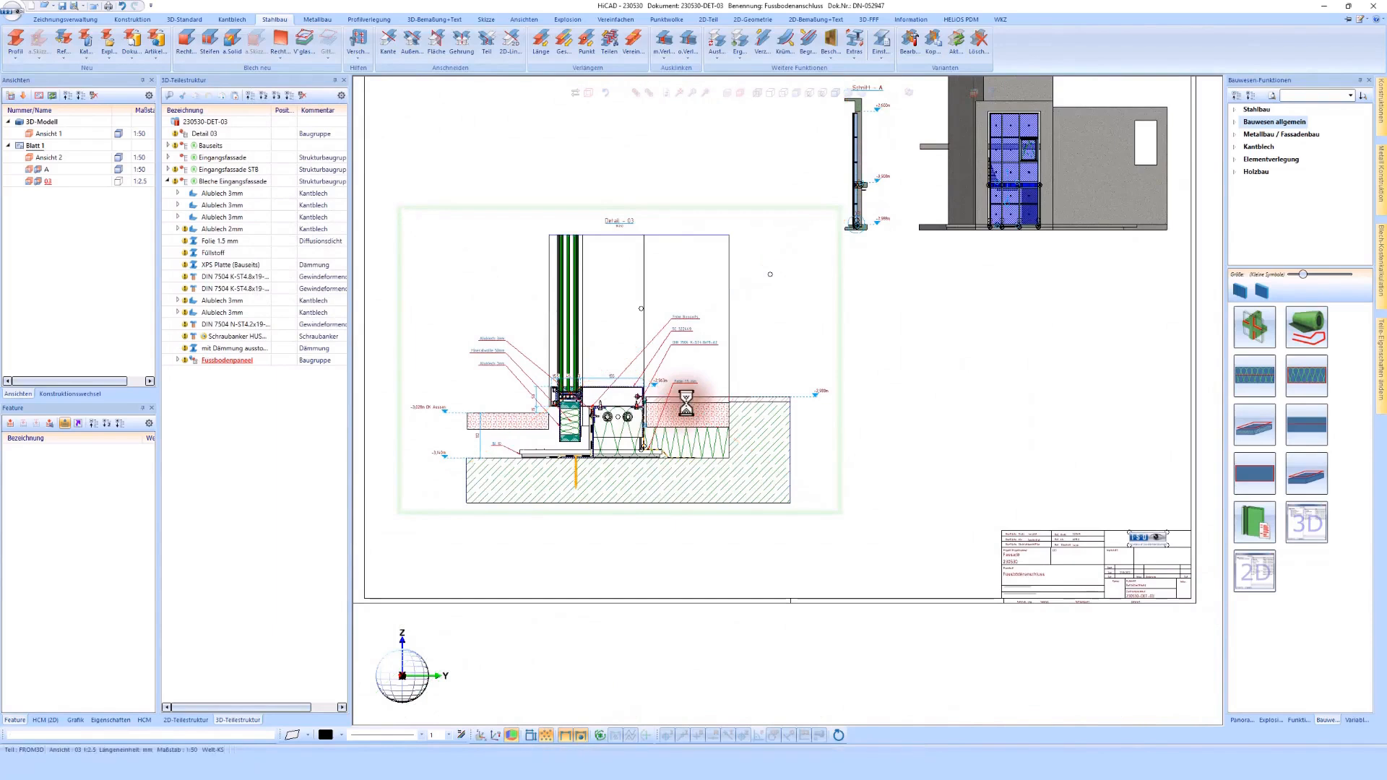
{"action": "scroll", "coordinate": [687, 398], "scroll_direction": "up", "scroll_amount": 3}
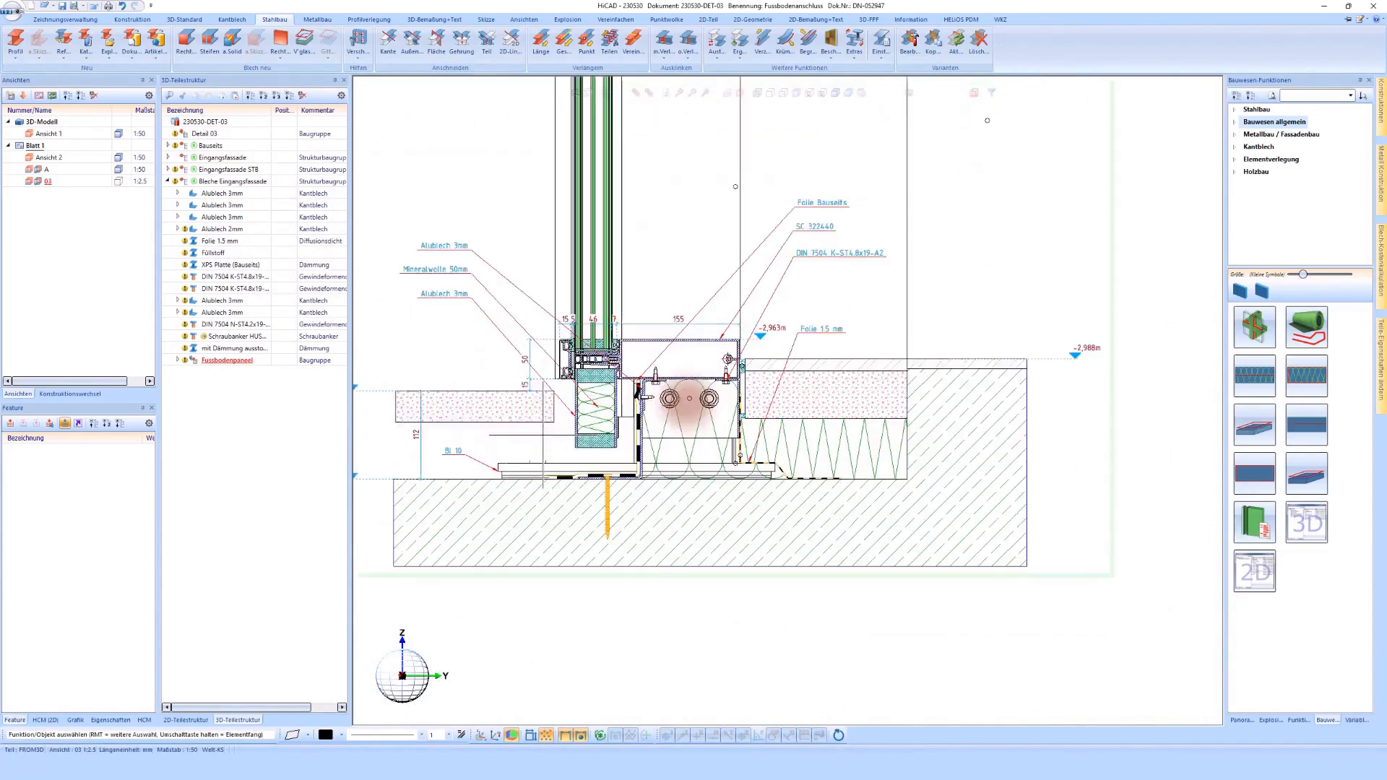
{"action": "scroll", "coordinate": [477, 506], "scroll_direction": "down", "scroll_amount": 5}
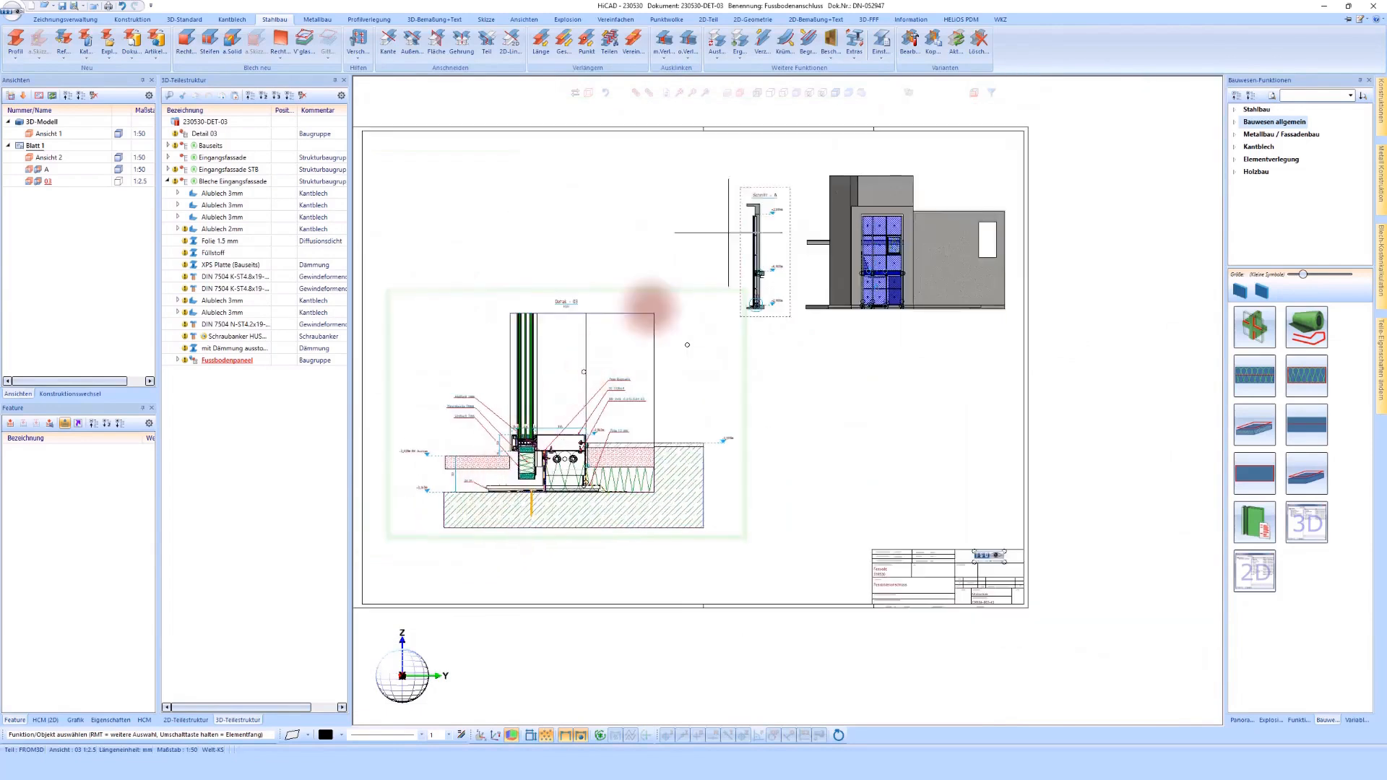
Step: Switch section A and the facade elevation Ansicht 2 from shaded to line display
{"action": "left_click", "coordinate": [768, 183]}
{"action": "left_click", "coordinate": [942, 158]}
{"action": "left_click", "coordinate": [769, 92]}
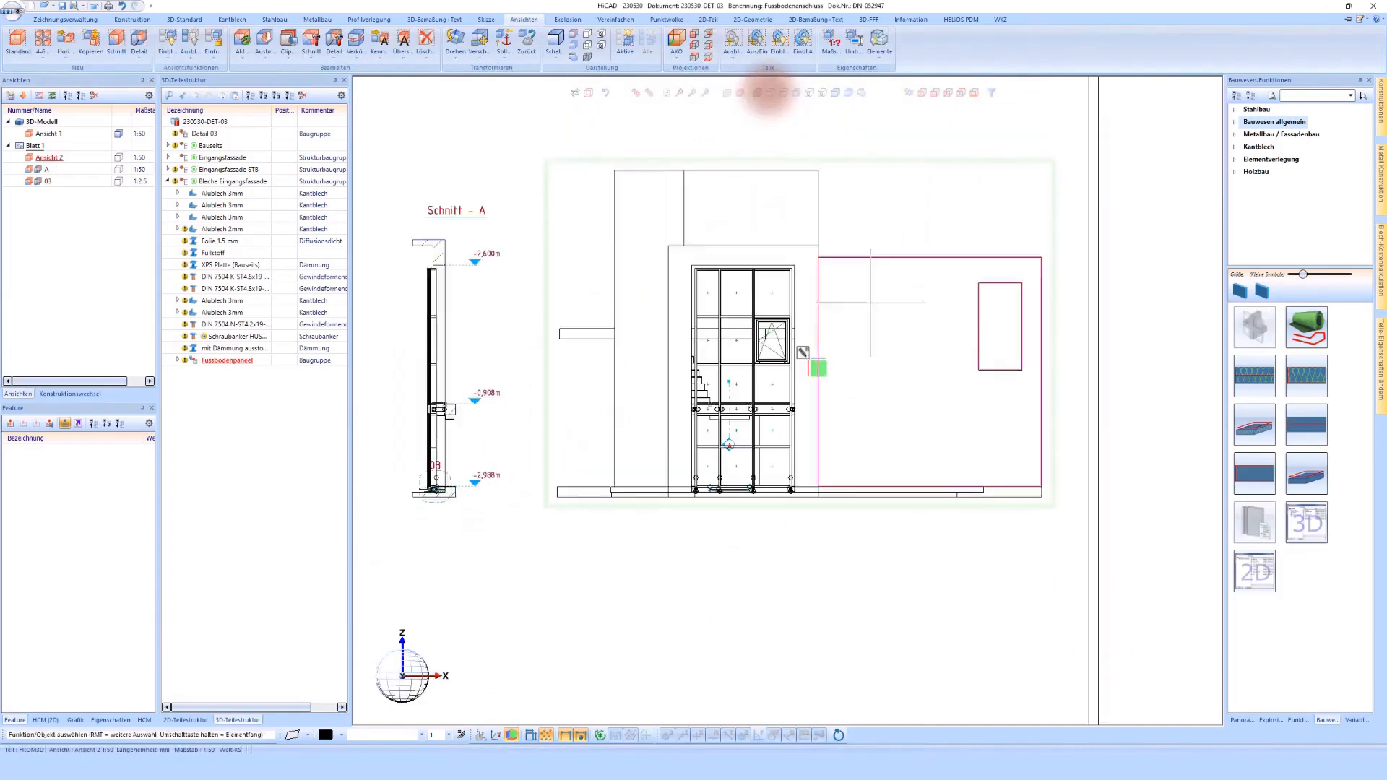
{"action": "scroll", "coordinate": [803, 385], "scroll_direction": "down", "scroll_amount": 3}
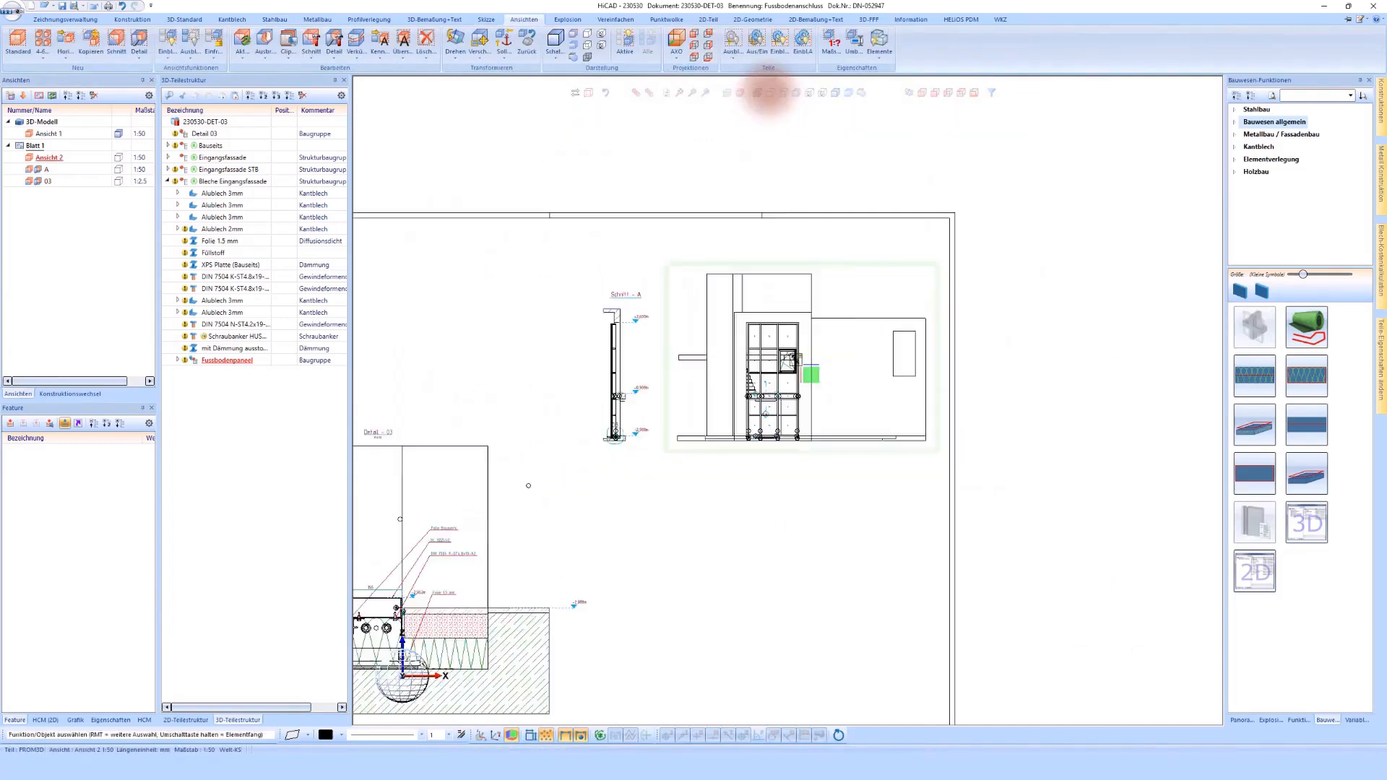
{"action": "scroll", "coordinate": [795, 348], "scroll_direction": "down", "scroll_amount": 2}
Step: Copy the Detail 03 section view and place the copy above the original on Blatt 1
{"action": "left_click", "coordinate": [749, 520]}
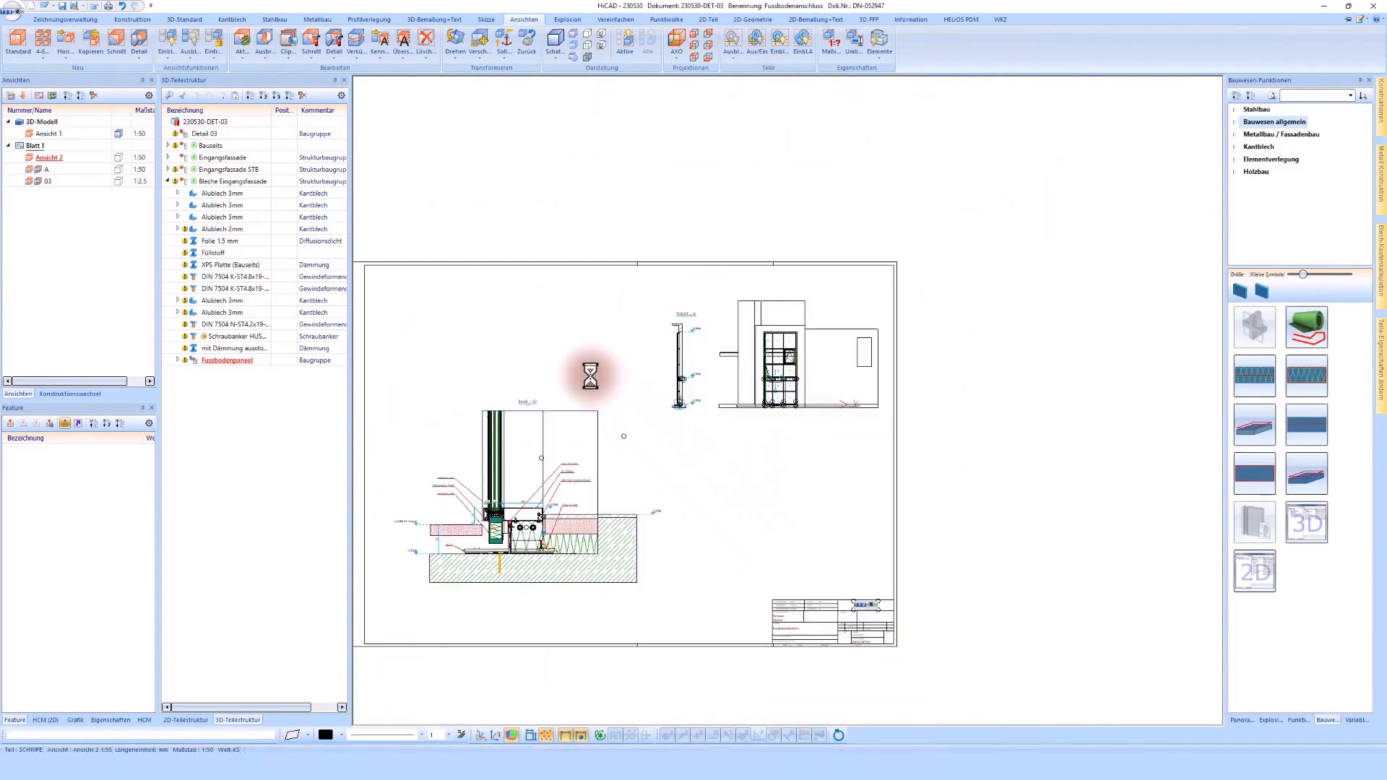
{"action": "right_click", "coordinate": [576, 396]}
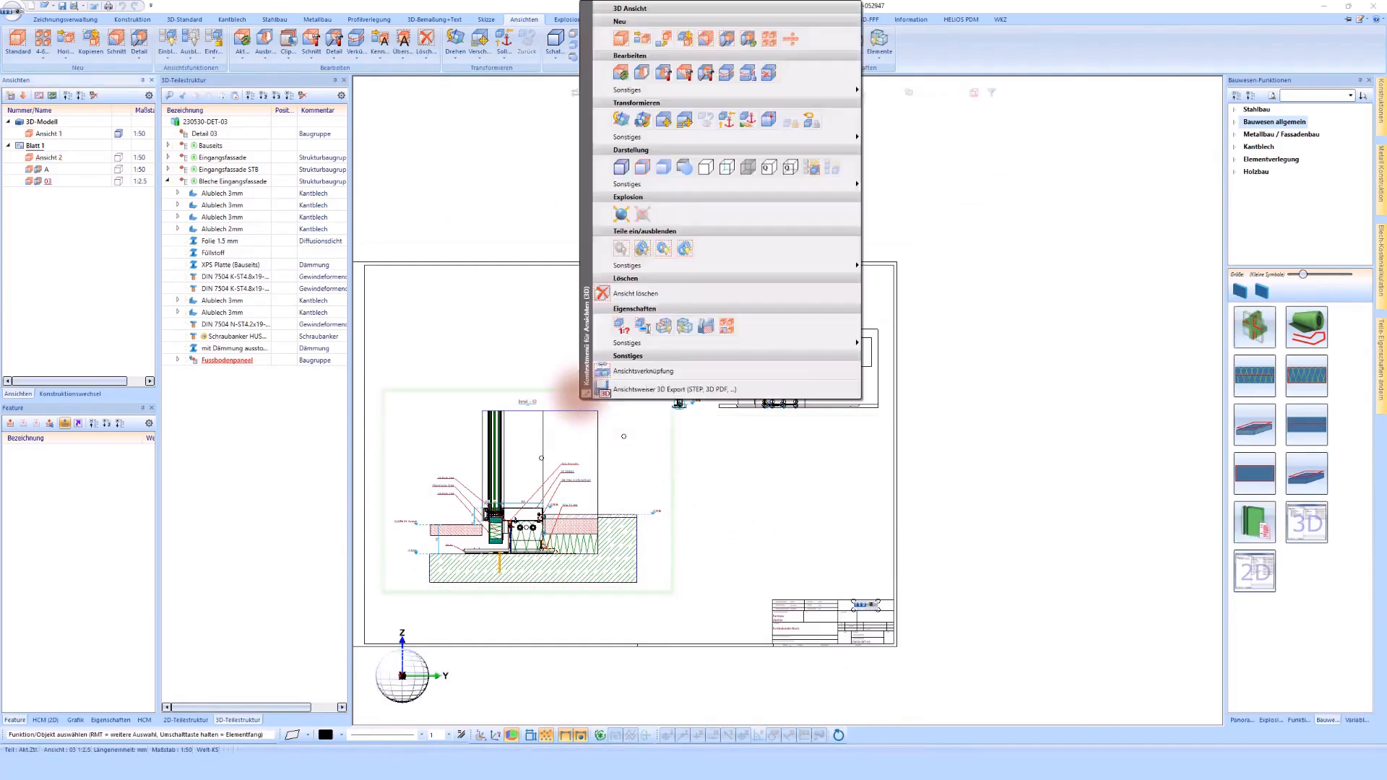
{"action": "left_click", "coordinate": [686, 40]}
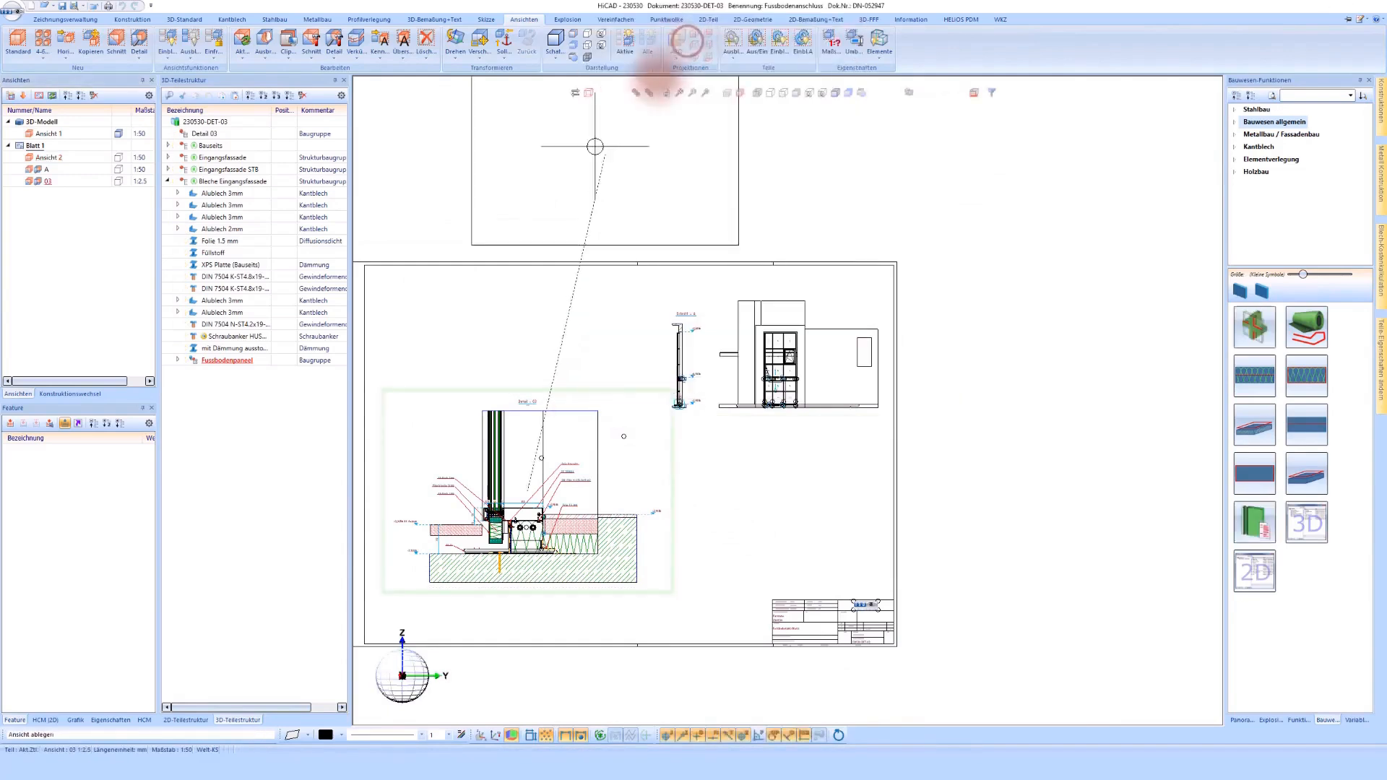
{"action": "left_click", "coordinate": [510, 260]}
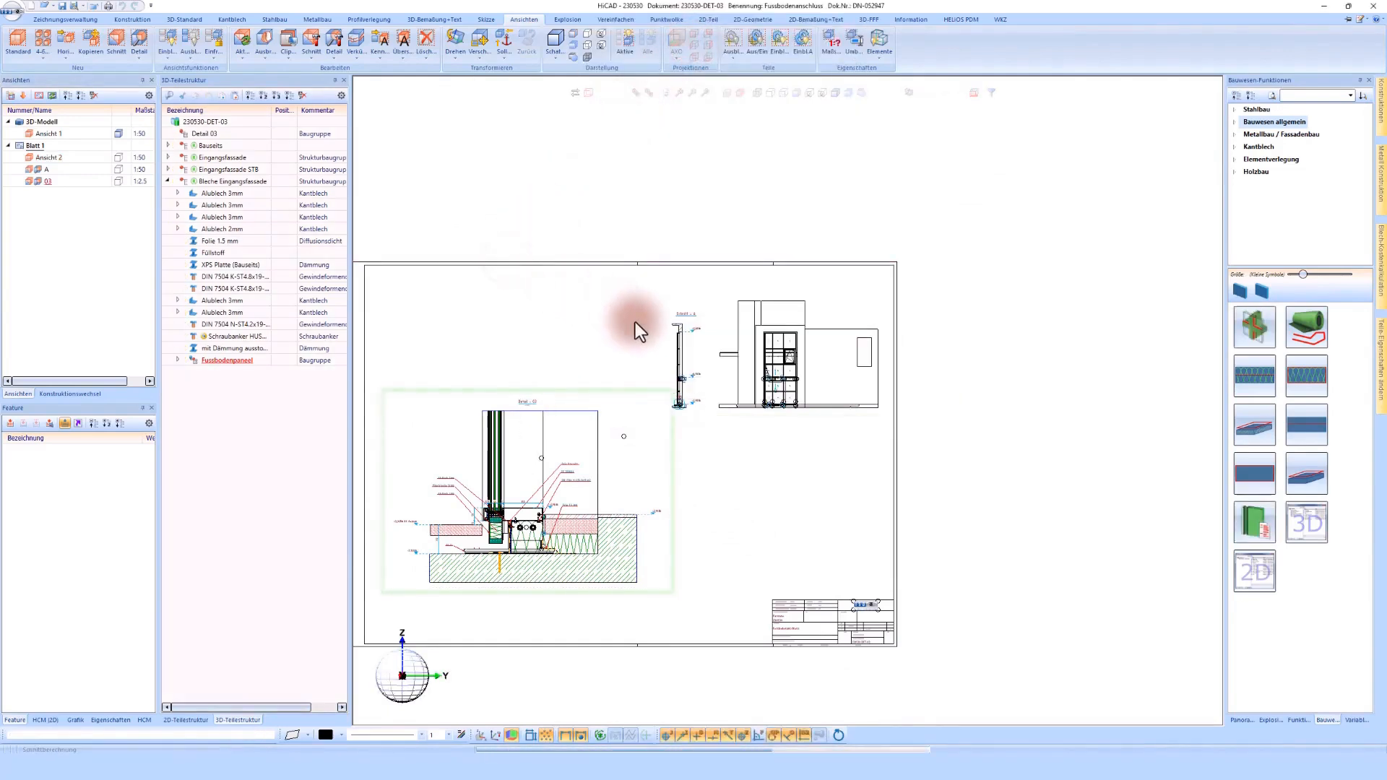
Step: Switch the copied Detail 03 view to shaded display
{"action": "right_click", "coordinate": [630, 169]}
{"action": "left_click", "coordinate": [798, 134]}
{"action": "left_click", "coordinate": [836, 93]}
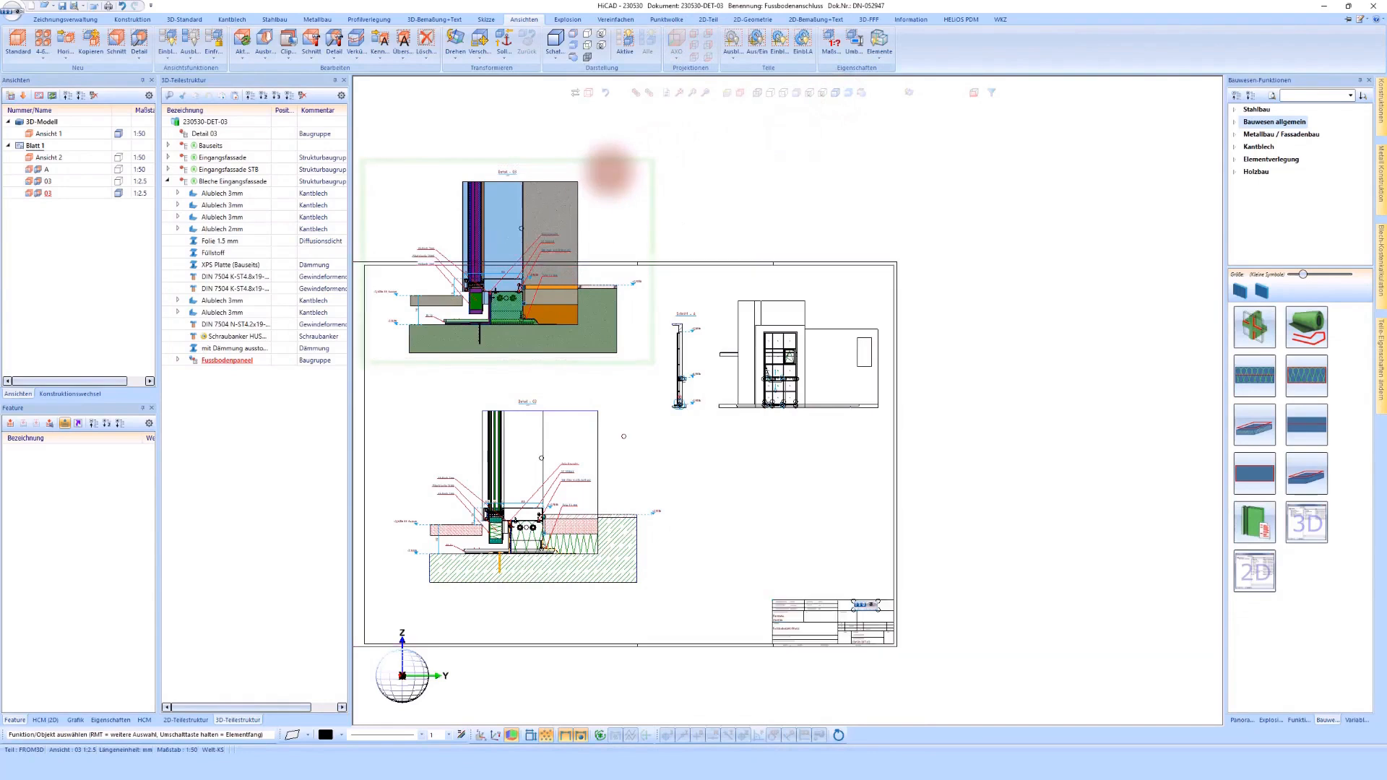
Step: Set the copied detail view's scale to 1:5, fixed at the lower-left corner of its floor slab
{"action": "right_click", "coordinate": [699, 413]}
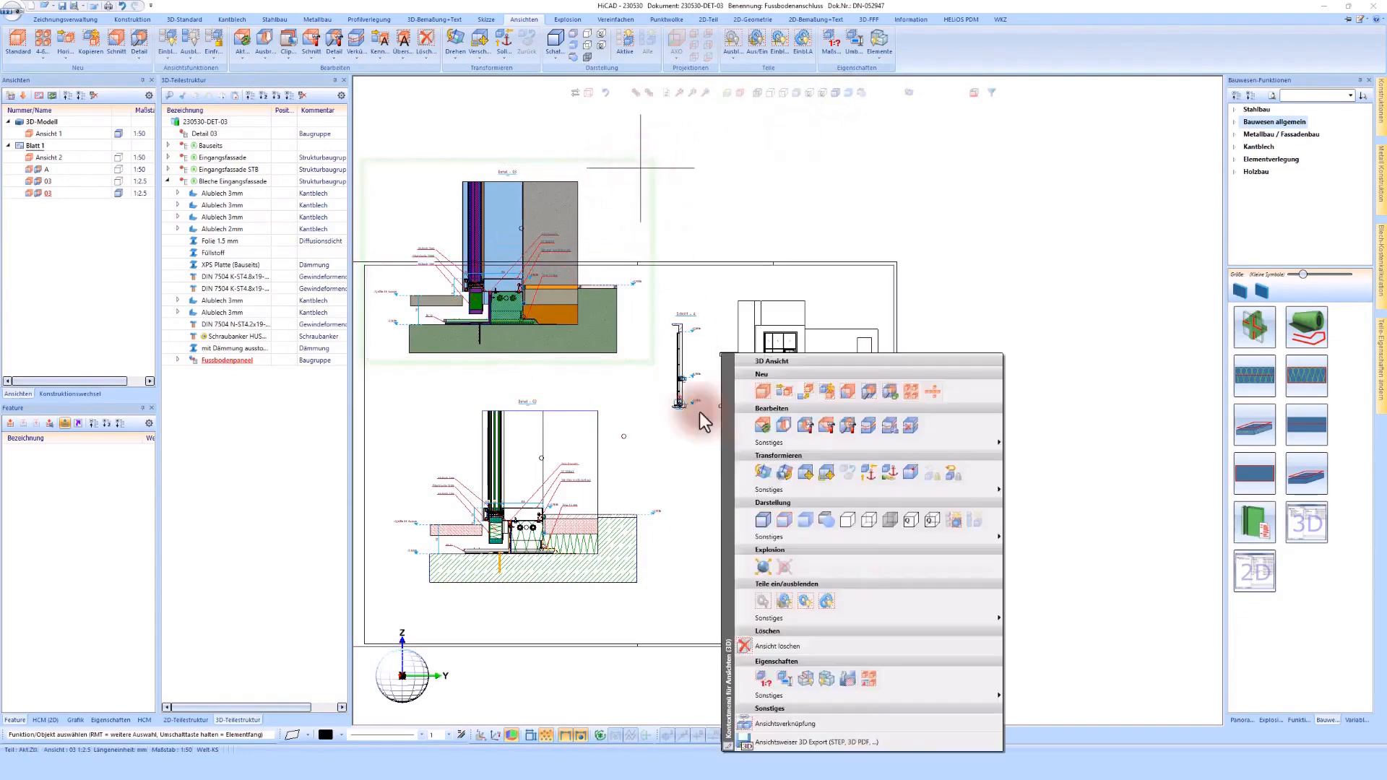
{"action": "left_click", "coordinate": [763, 679]}
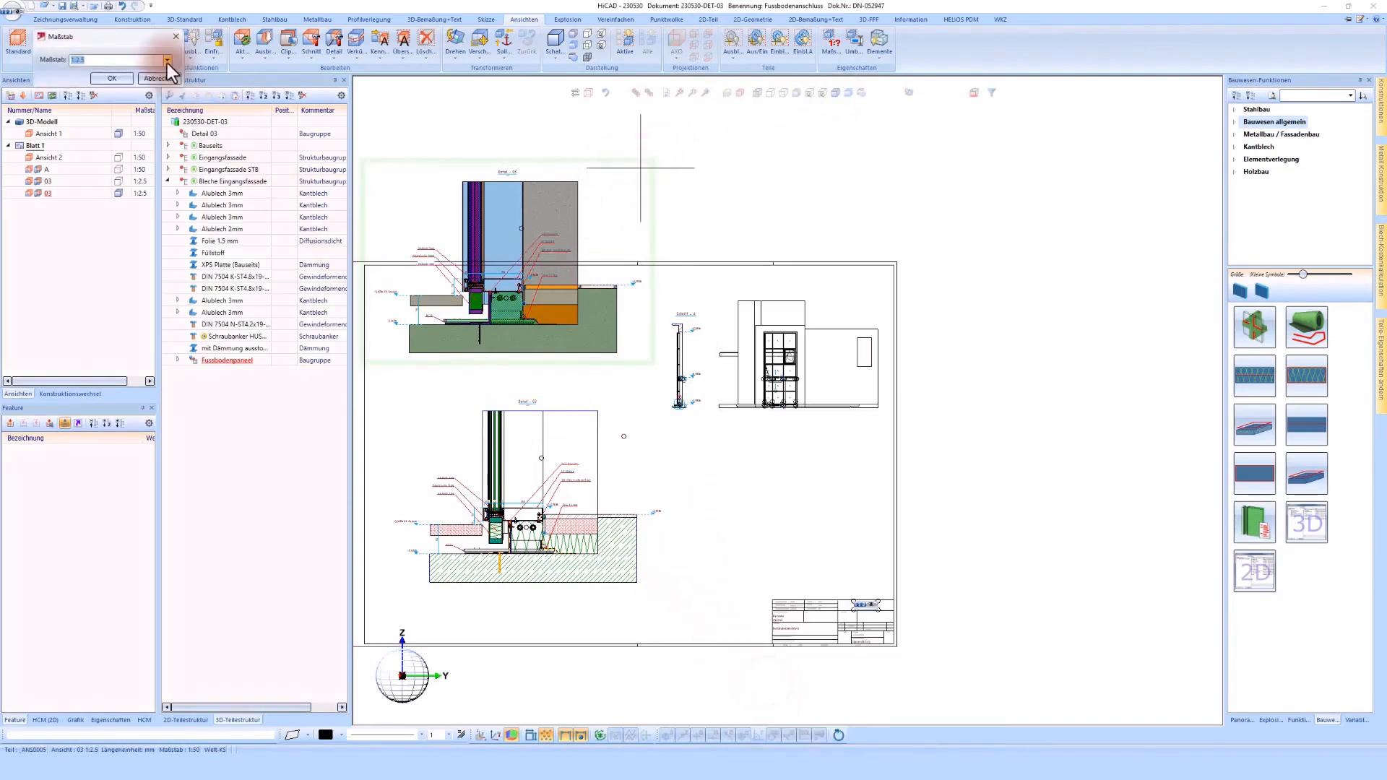
{"action": "left_click", "coordinate": [167, 61]}
{"action": "left_click", "coordinate": [89, 135]}
{"action": "left_click", "coordinate": [114, 85]}
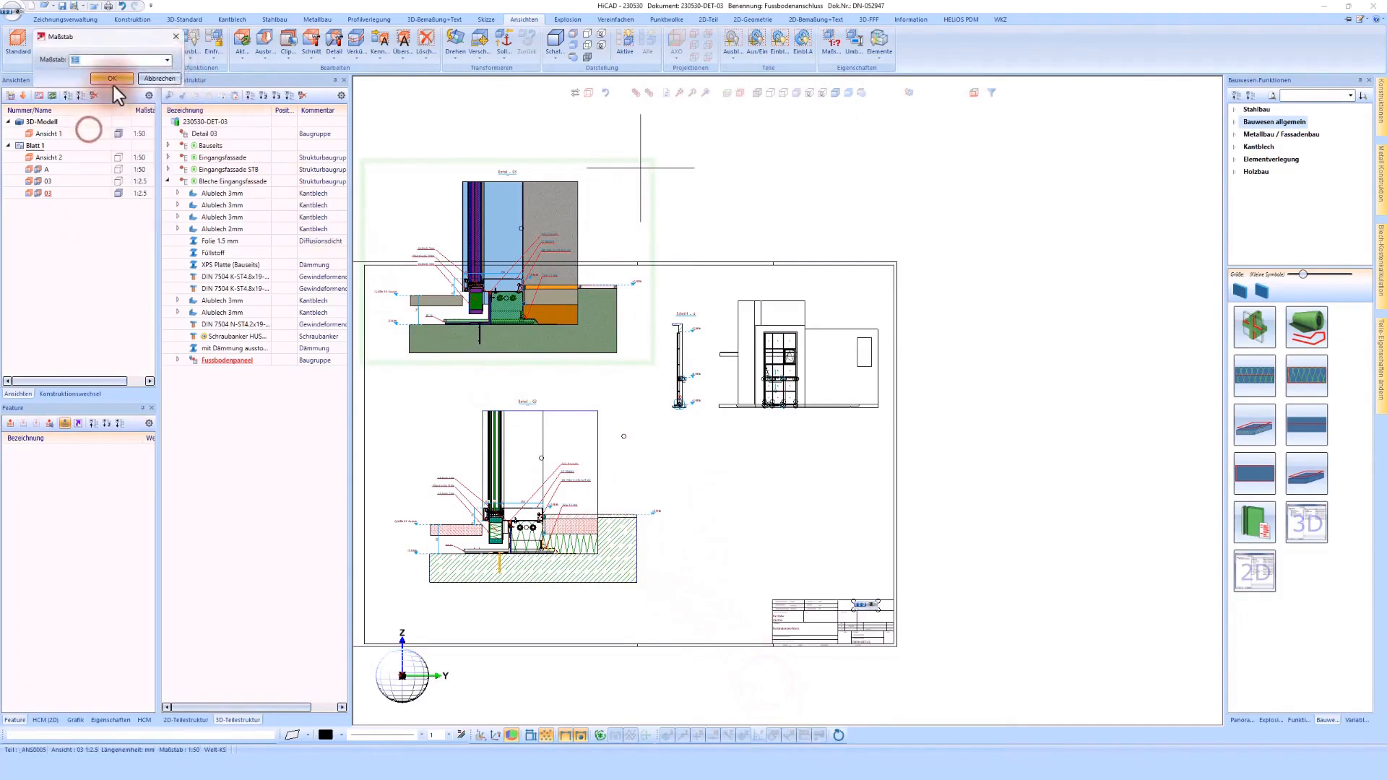
{"action": "left_click", "coordinate": [409, 353]}
{"action": "scroll", "coordinate": [449, 322], "scroll_direction": "up", "scroll_amount": 2}
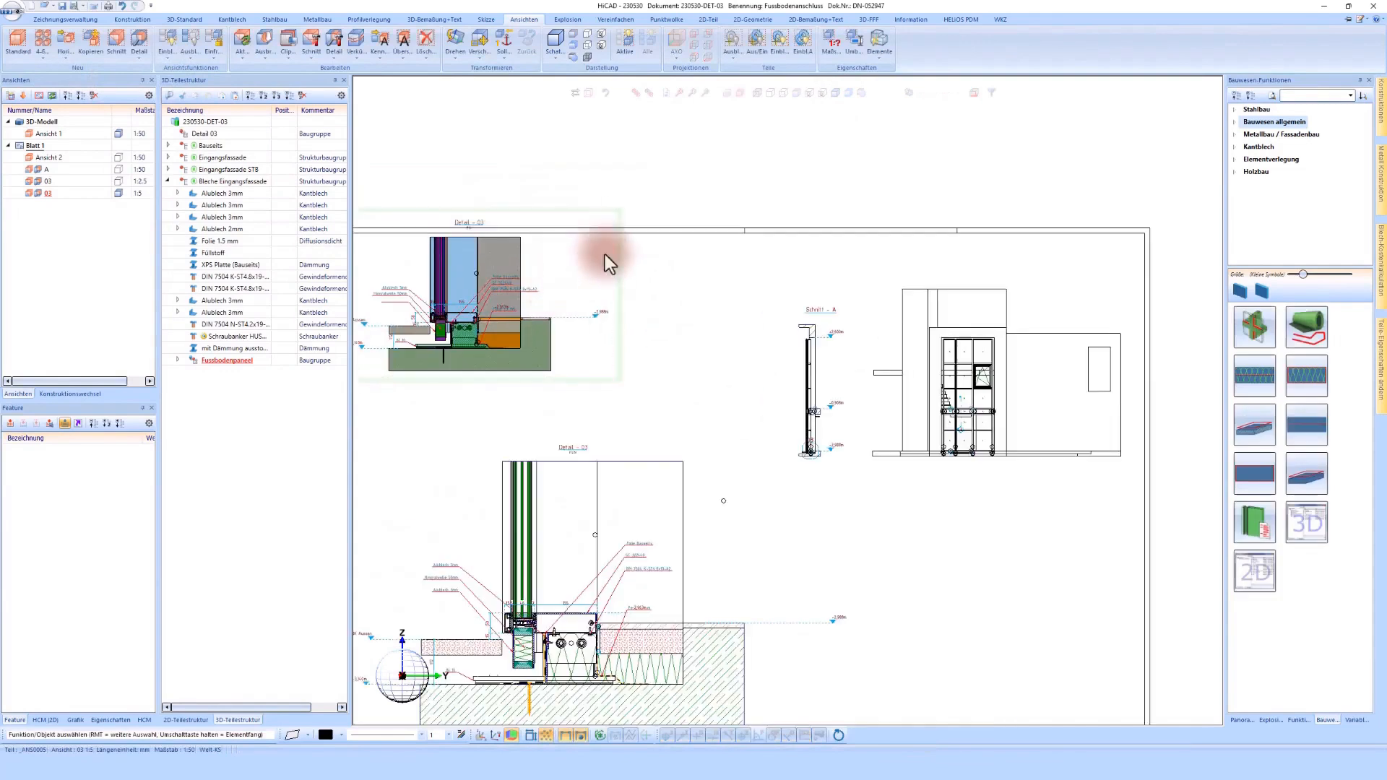
Step: Turn the shaded 1:5 detail copy into a spatial 3D view and arrange both detail views inside the sheet frame
{"action": "right_click", "coordinate": [604, 254]}
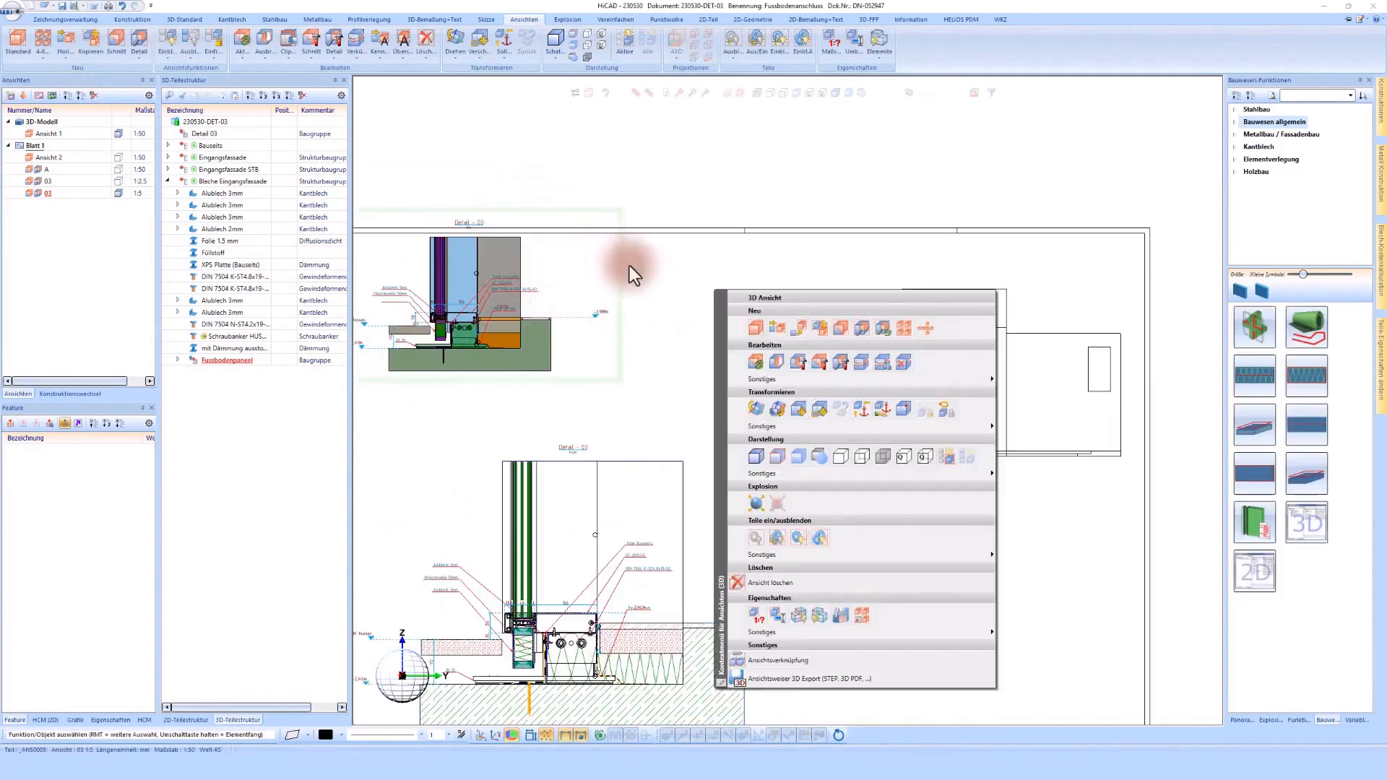
{"action": "left_click", "coordinate": [947, 410]}
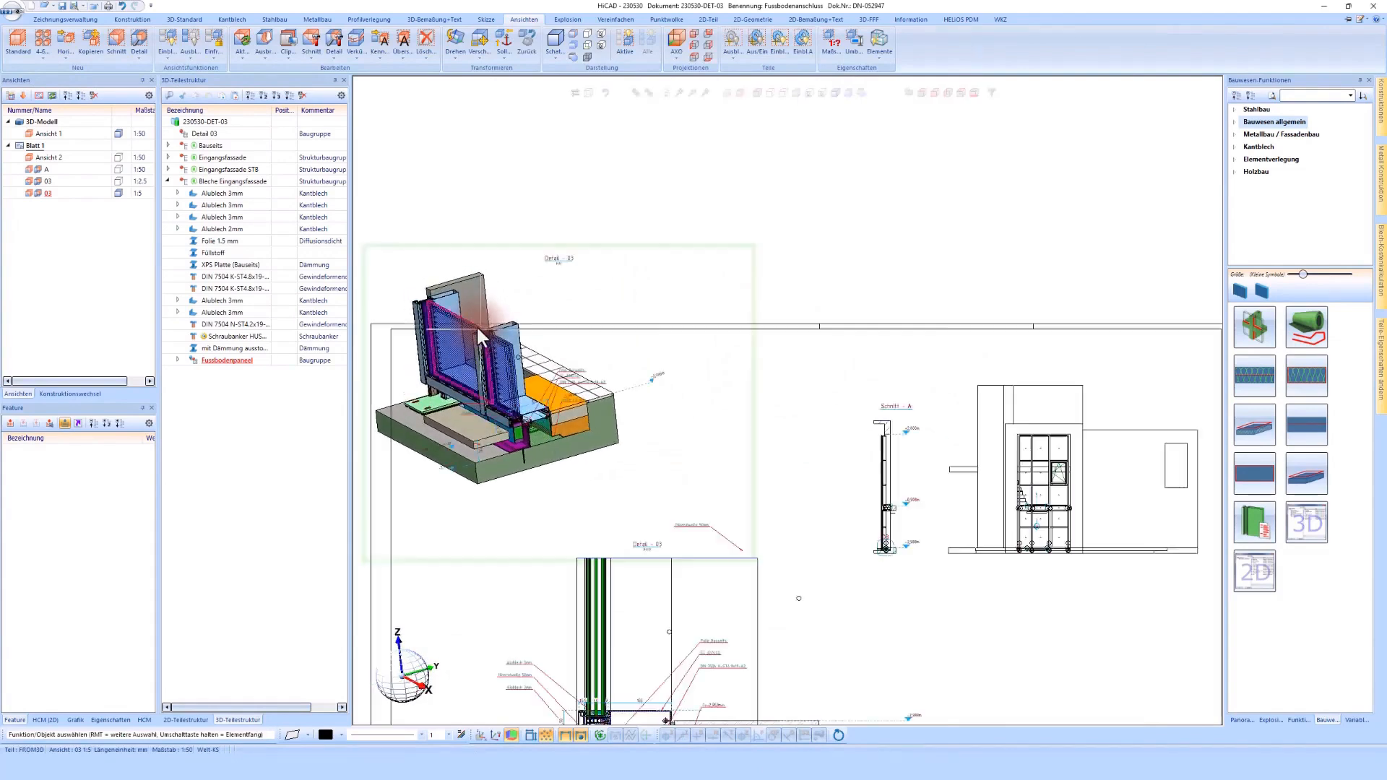
{"action": "scroll", "coordinate": [708, 341], "scroll_direction": "down", "scroll_amount": 3}
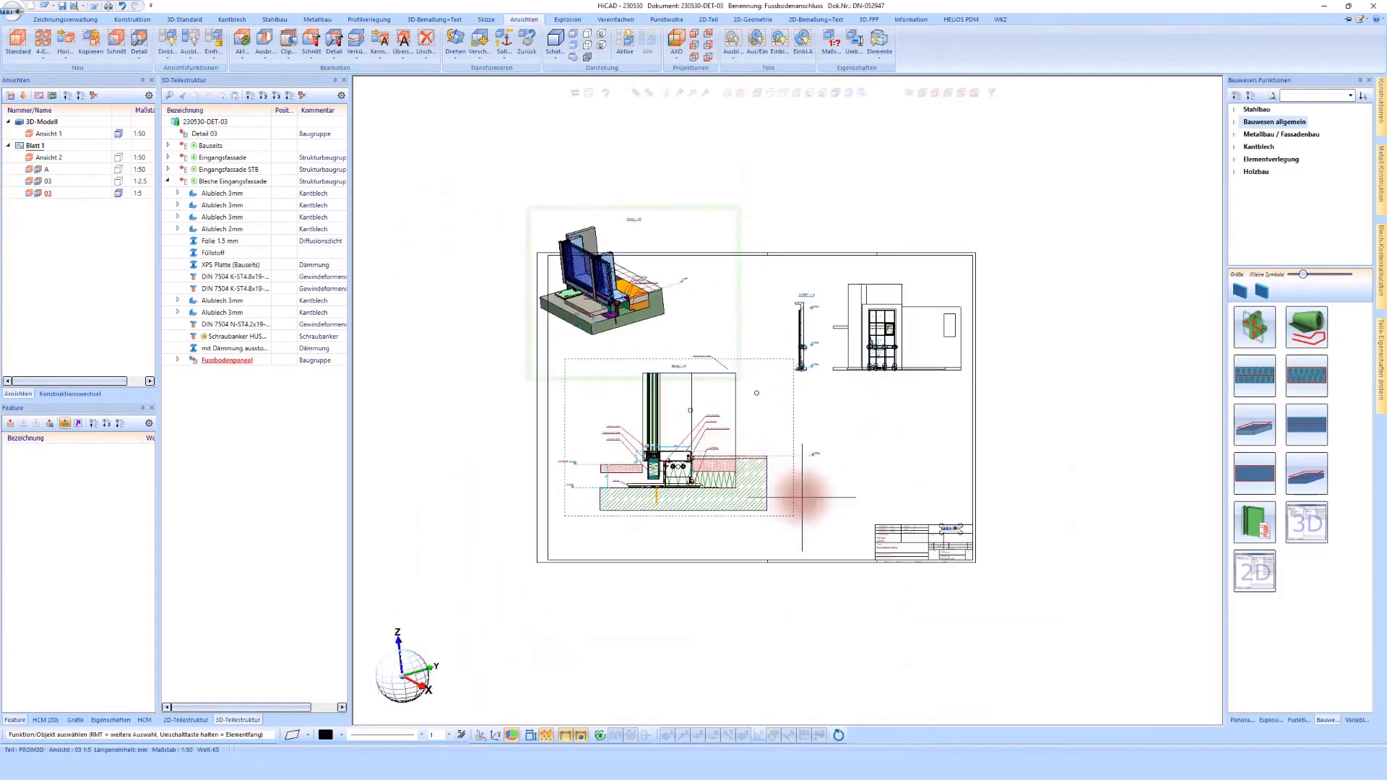
{"action": "left_click_drag", "start_coordinate": [802, 497], "coordinate": [816, 530]}
{"action": "left_click", "coordinate": [757, 289]}
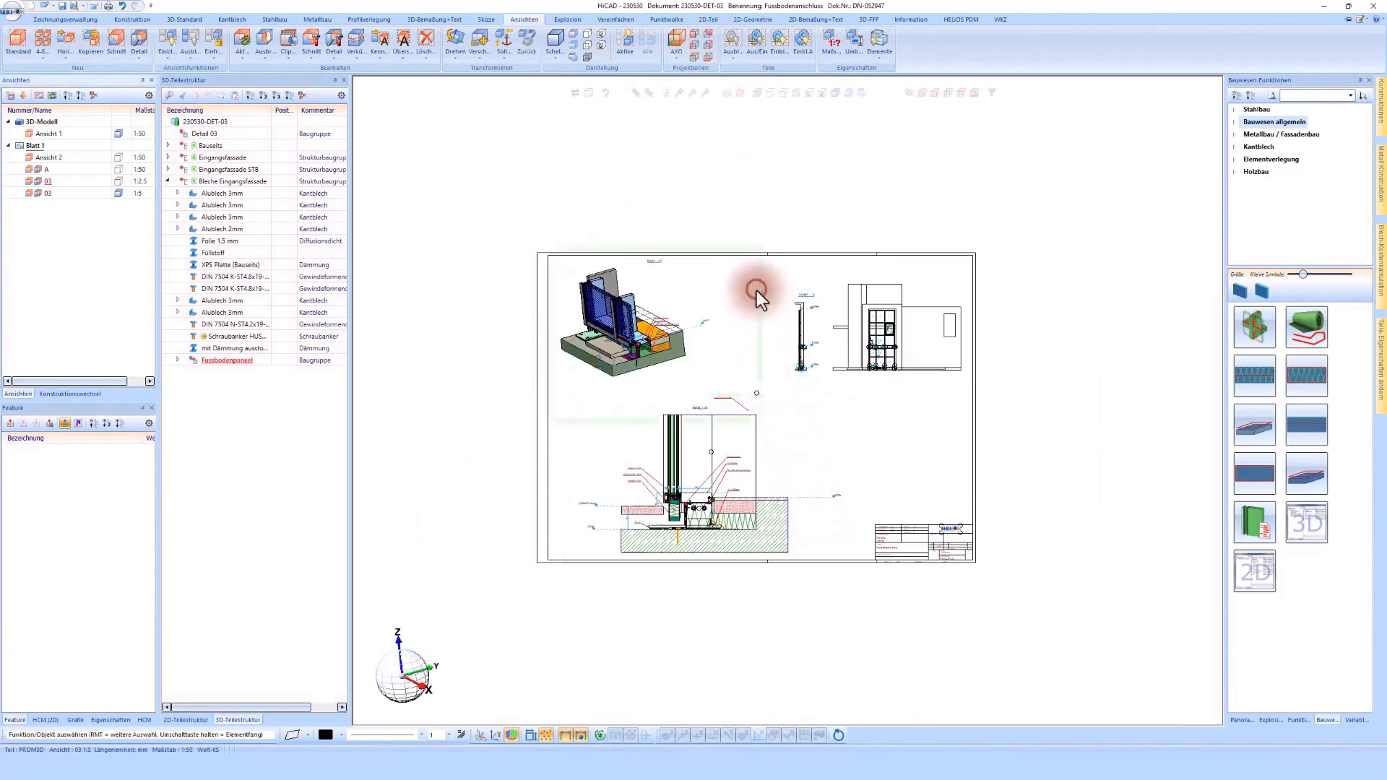
{"action": "scroll", "coordinate": [756, 289], "scroll_direction": "up", "scroll_amount": 2}
{"action": "left_click_drag", "start_coordinate": [757, 286], "coordinate": [778, 302]}
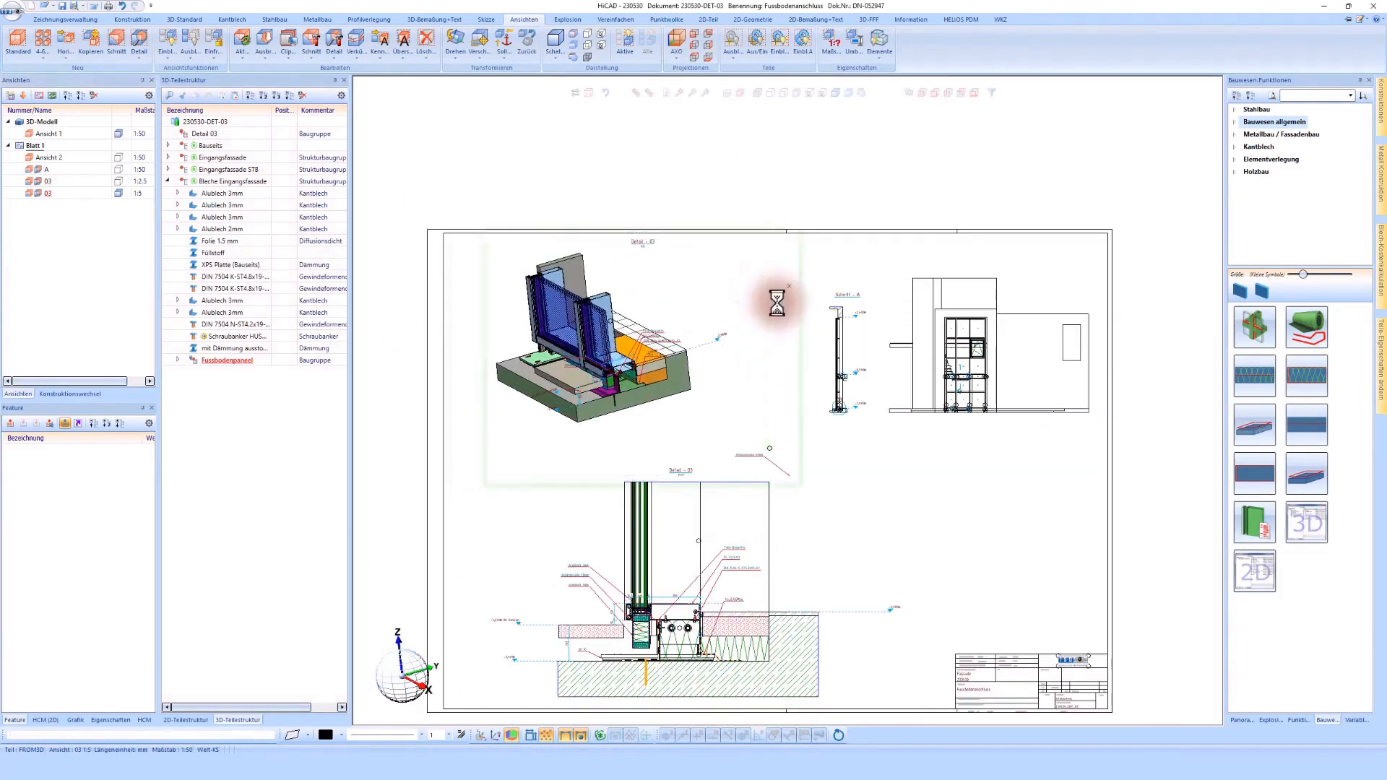
Step: Delete all part labels from the shaded 3D detail view only, keeping them in the section detail
{"action": "left_click", "coordinate": [756, 445]}
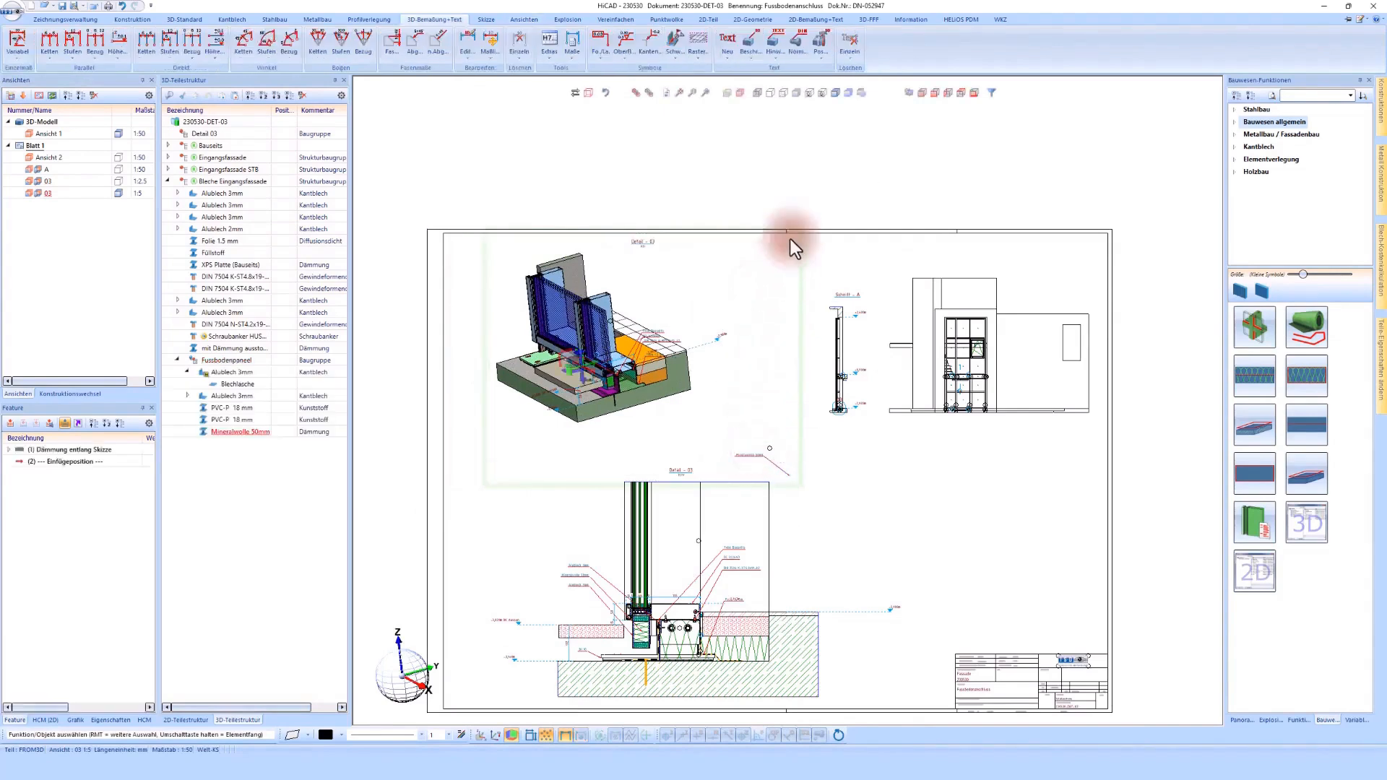
{"action": "left_click", "coordinate": [820, 61]}
{"action": "left_click", "coordinate": [776, 60]}
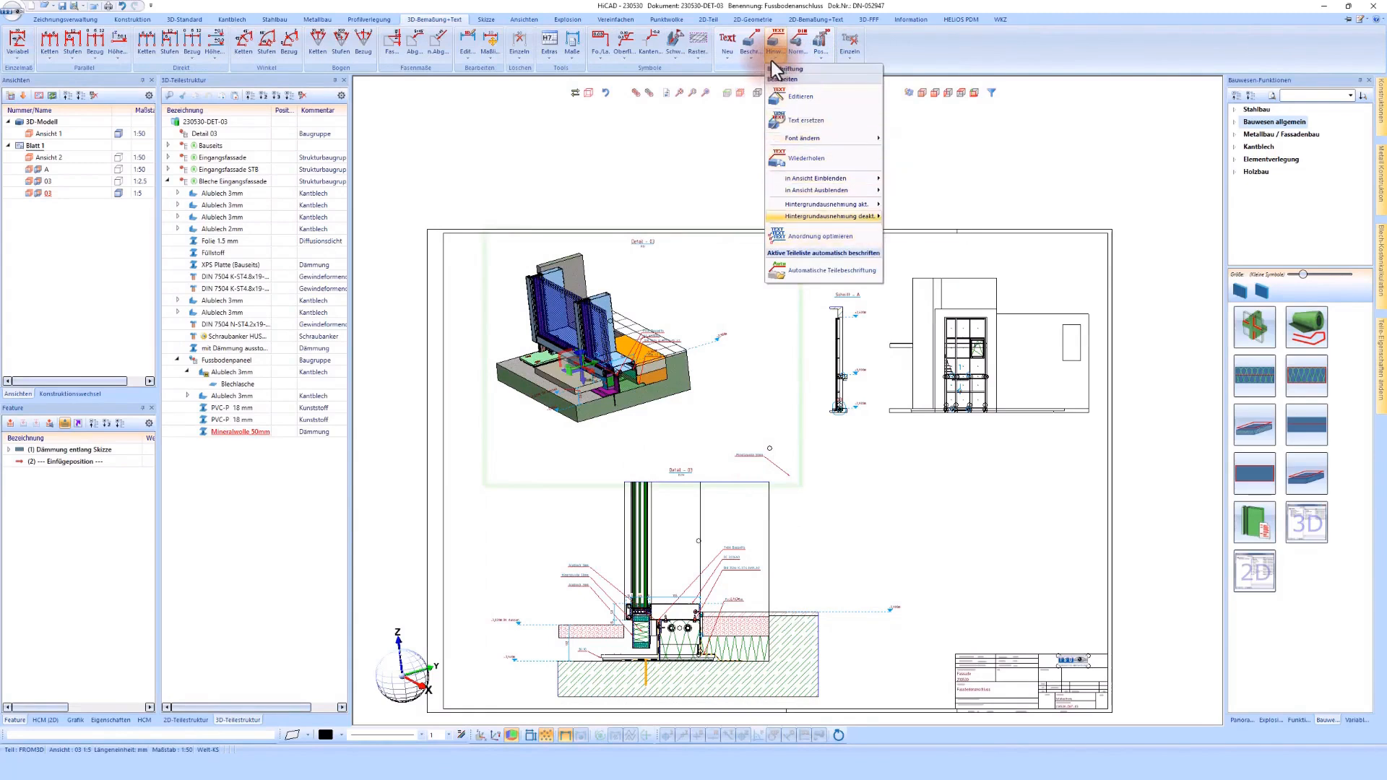
{"action": "left_click", "coordinate": [755, 59]}
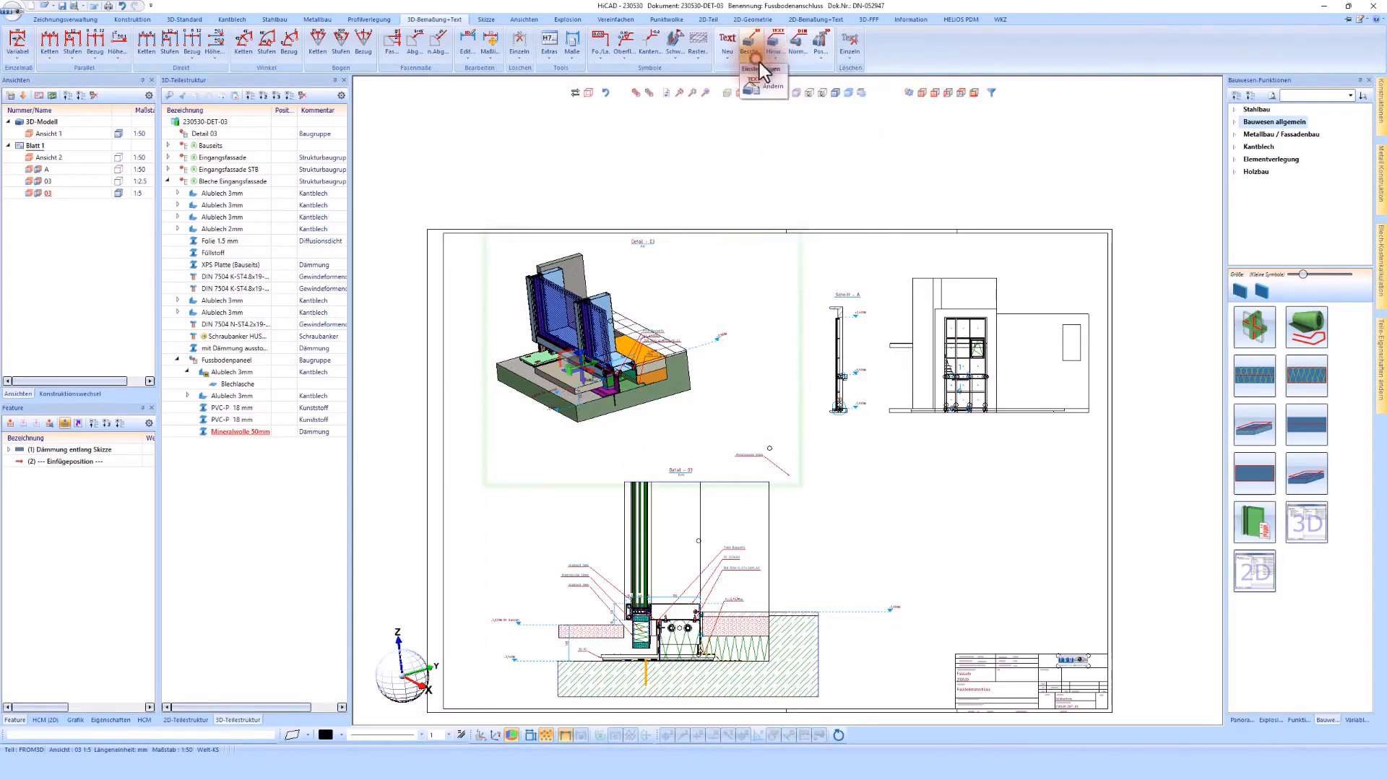
{"action": "left_click", "coordinate": [849, 58]}
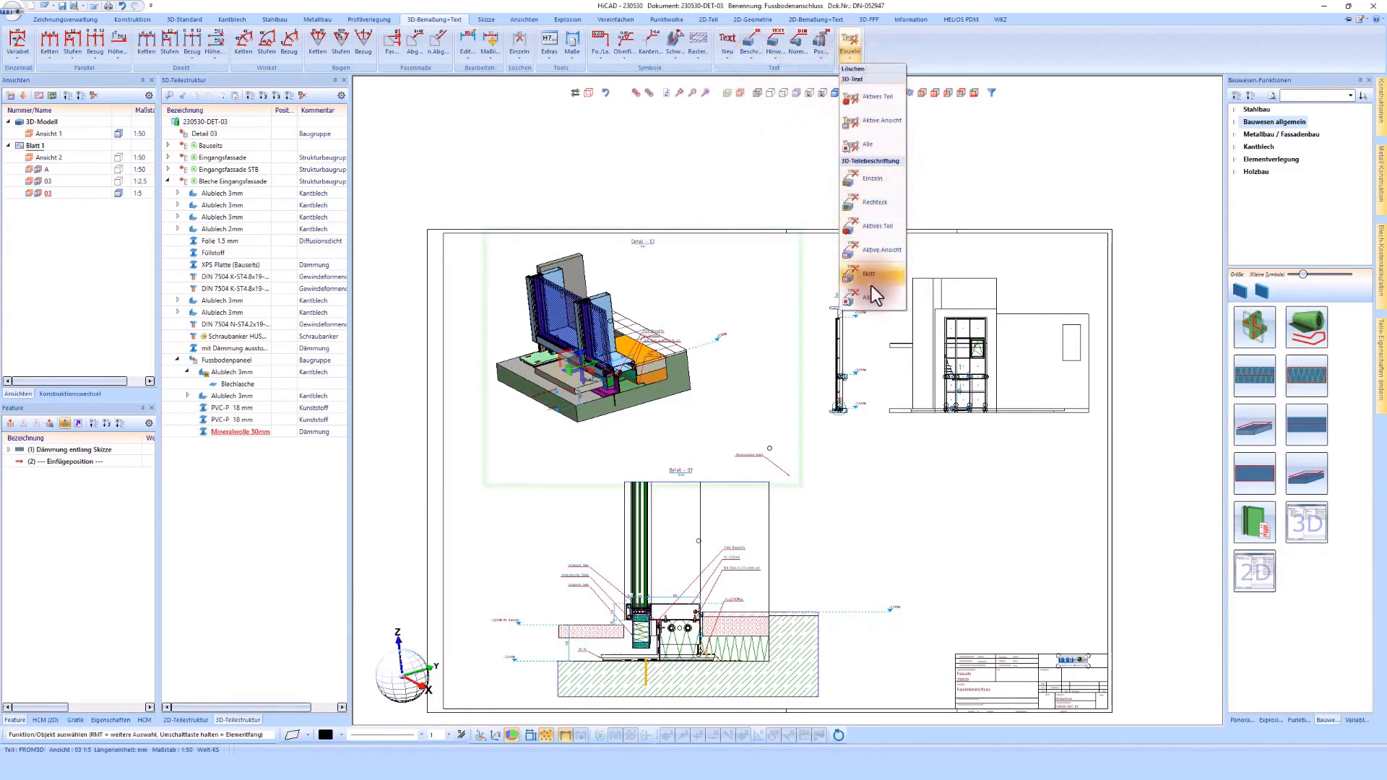
{"action": "left_click", "coordinate": [877, 252]}
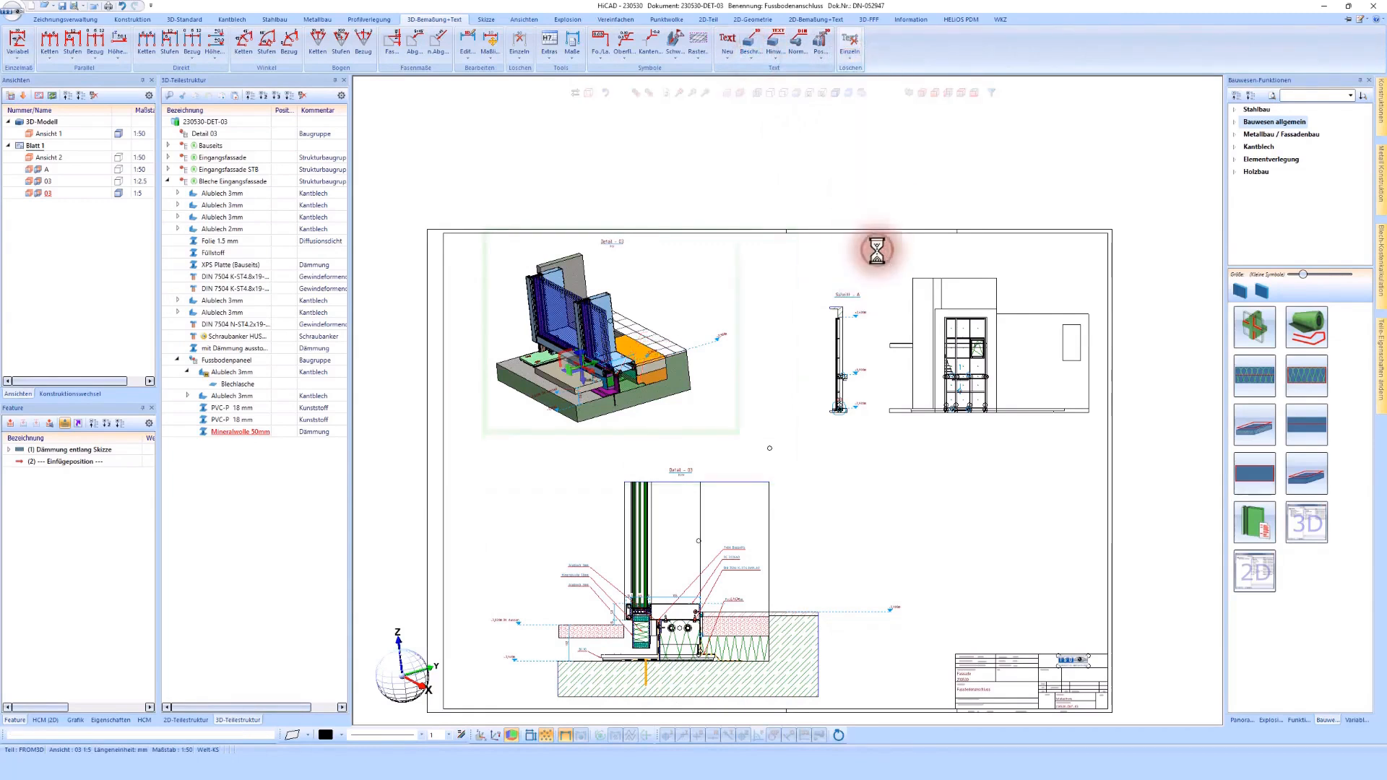
{"action": "scroll", "coordinate": [692, 303], "scroll_direction": "up", "scroll_amount": 2}
{"action": "left_click", "coordinate": [748, 265]}
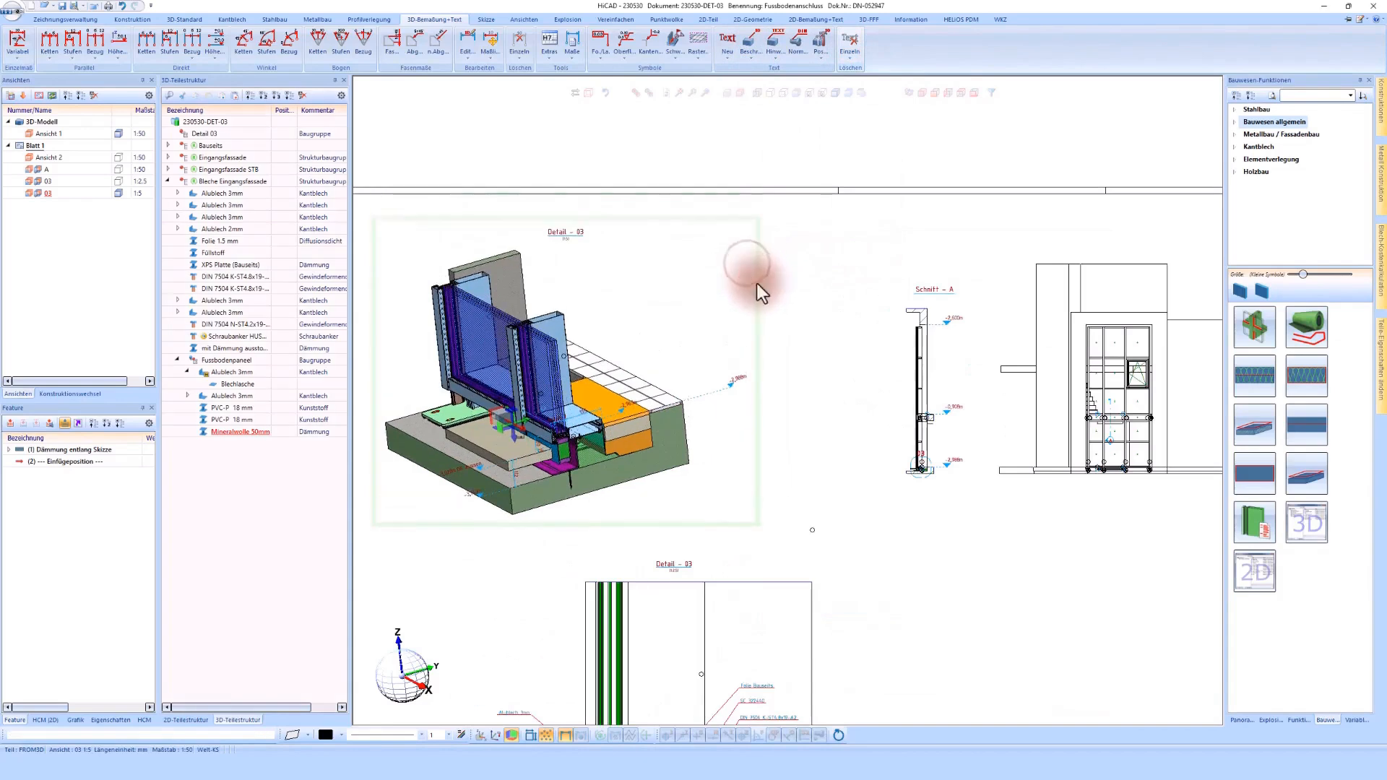
{"action": "scroll", "coordinate": [643, 257], "scroll_direction": "down", "scroll_amount": 2}
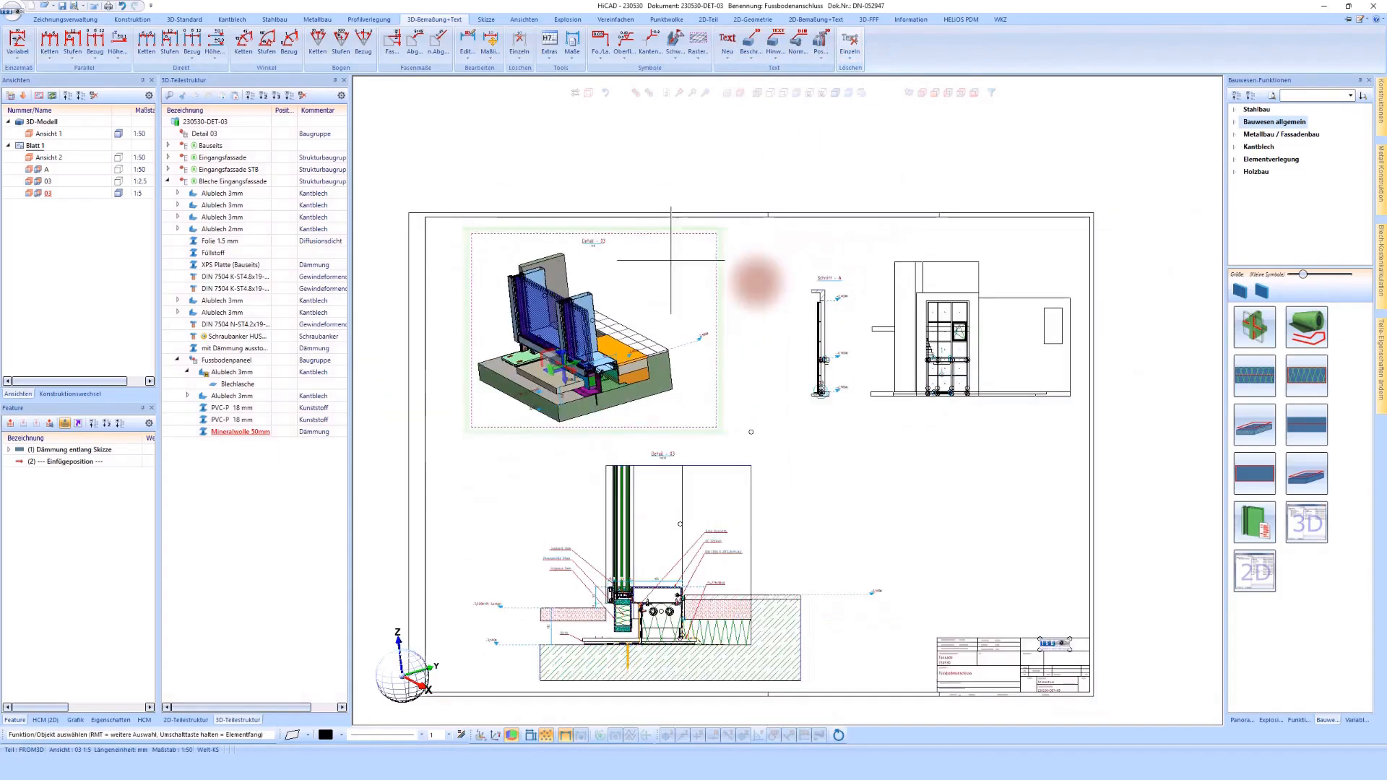
{"action": "left_click", "coordinate": [801, 473]}
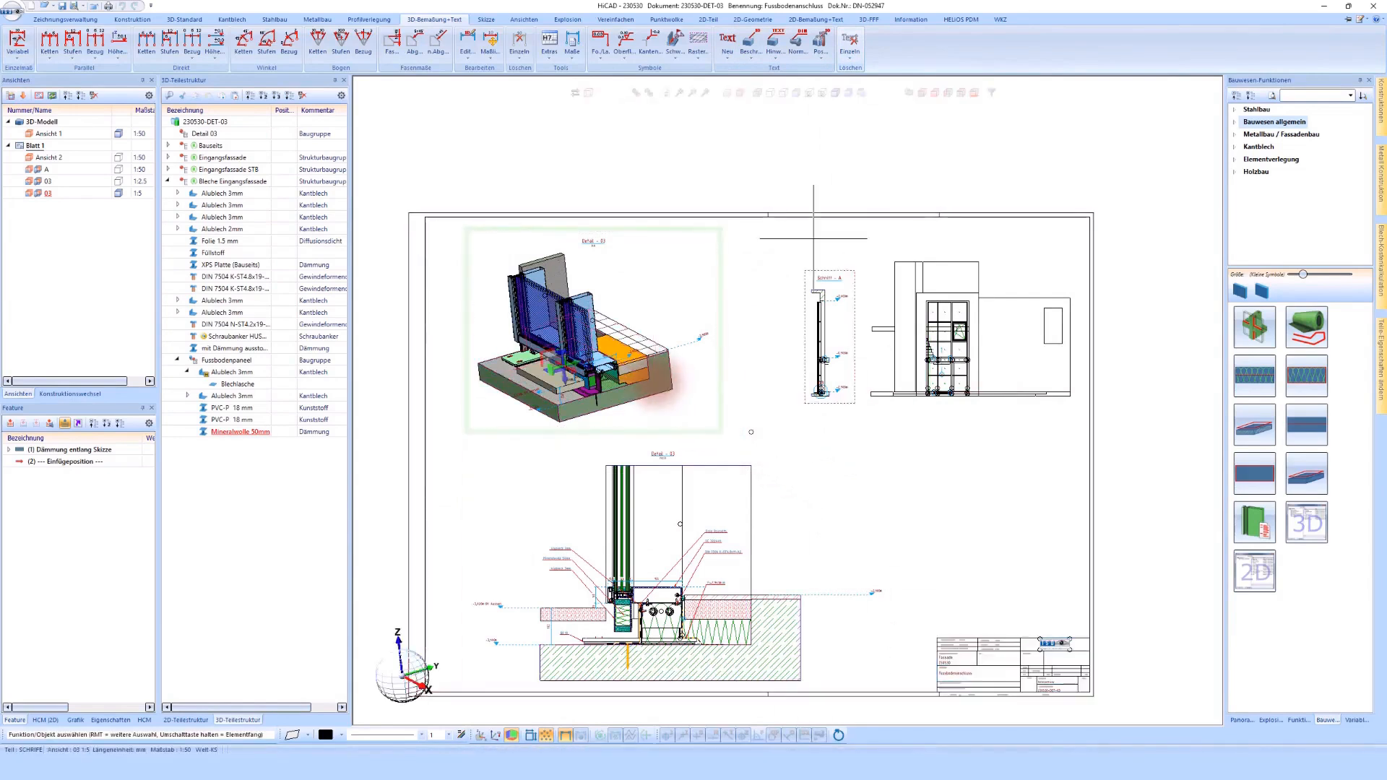
Step: Close the detail drawing and switch to the overall model Gesamtmodell, updating all three outdated referenced parts
{"action": "left_click", "coordinate": [98, 10]}
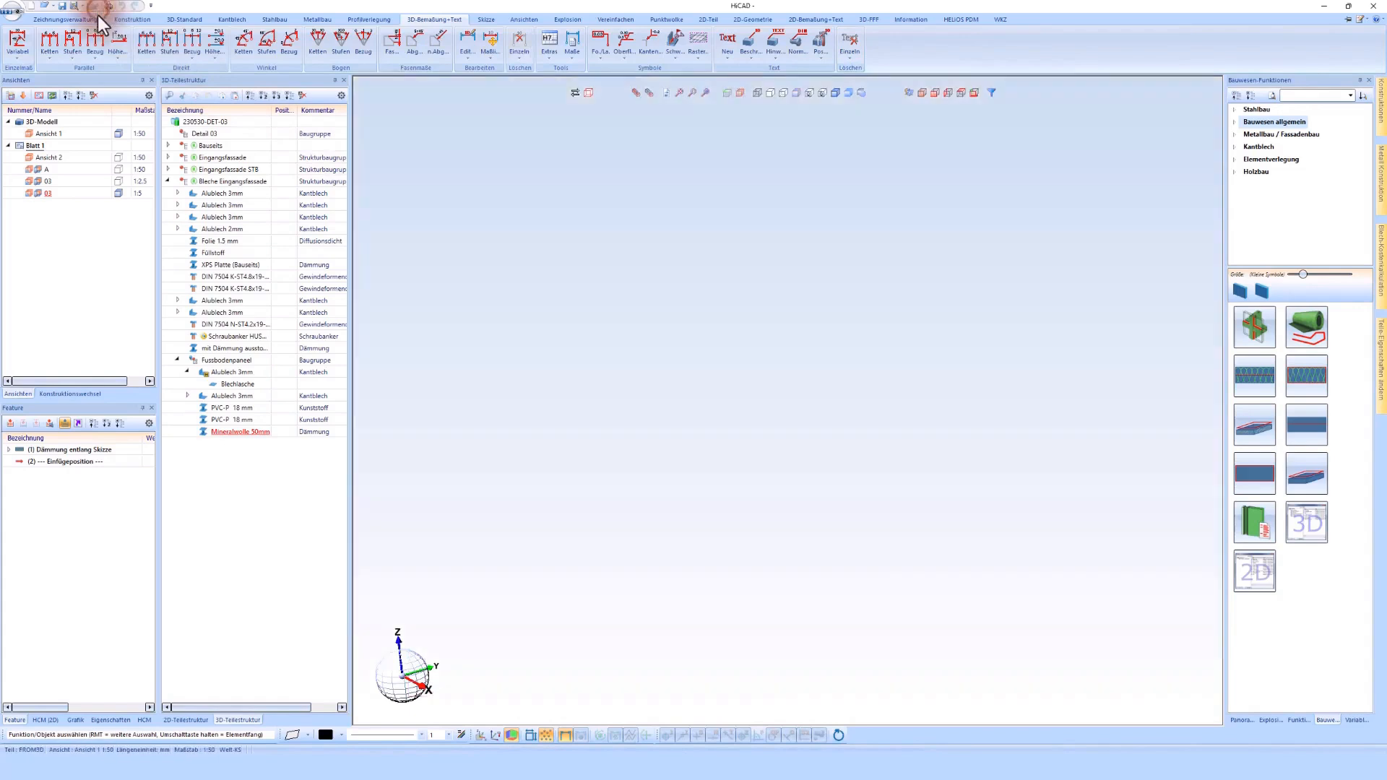
{"action": "left_click", "coordinate": [89, 395]}
{"action": "double_click", "coordinate": [26, 112]}
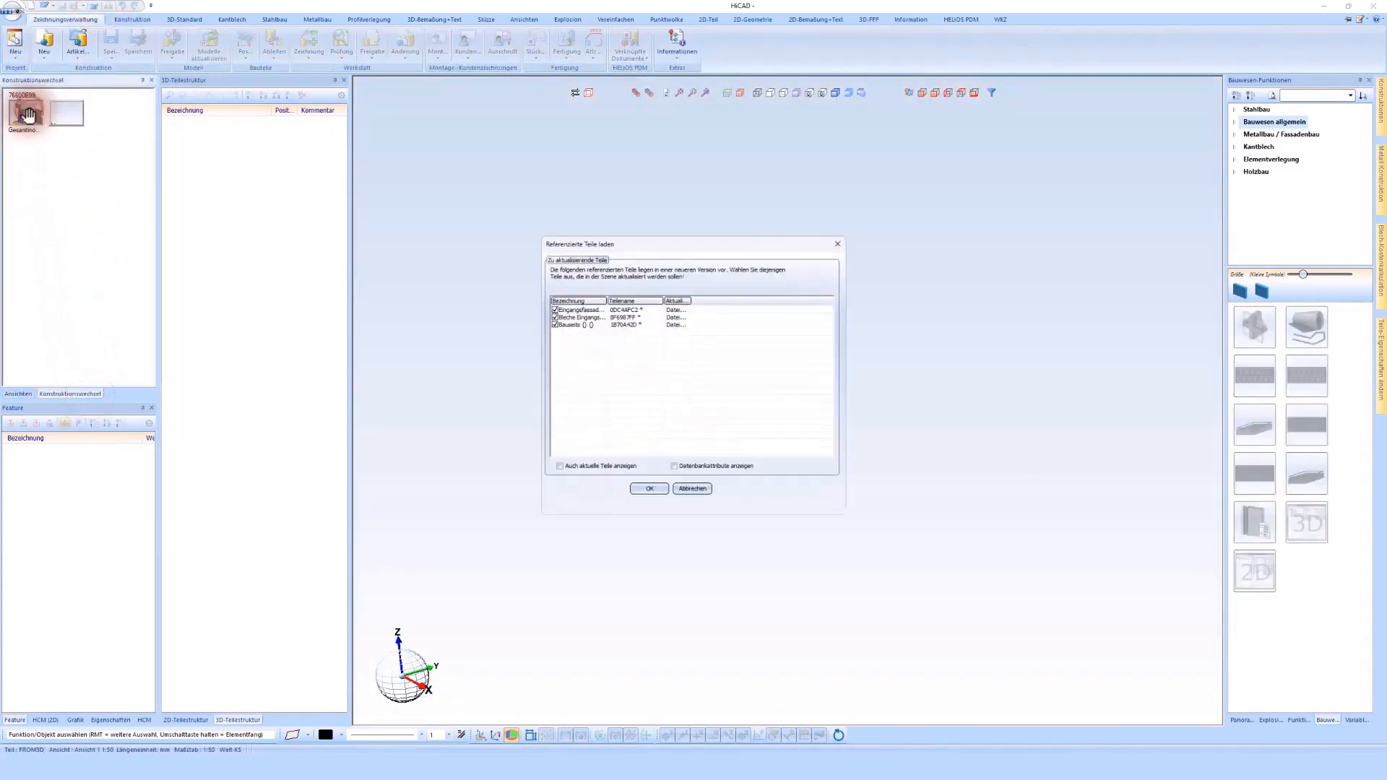
{"action": "left_click", "coordinate": [640, 490]}
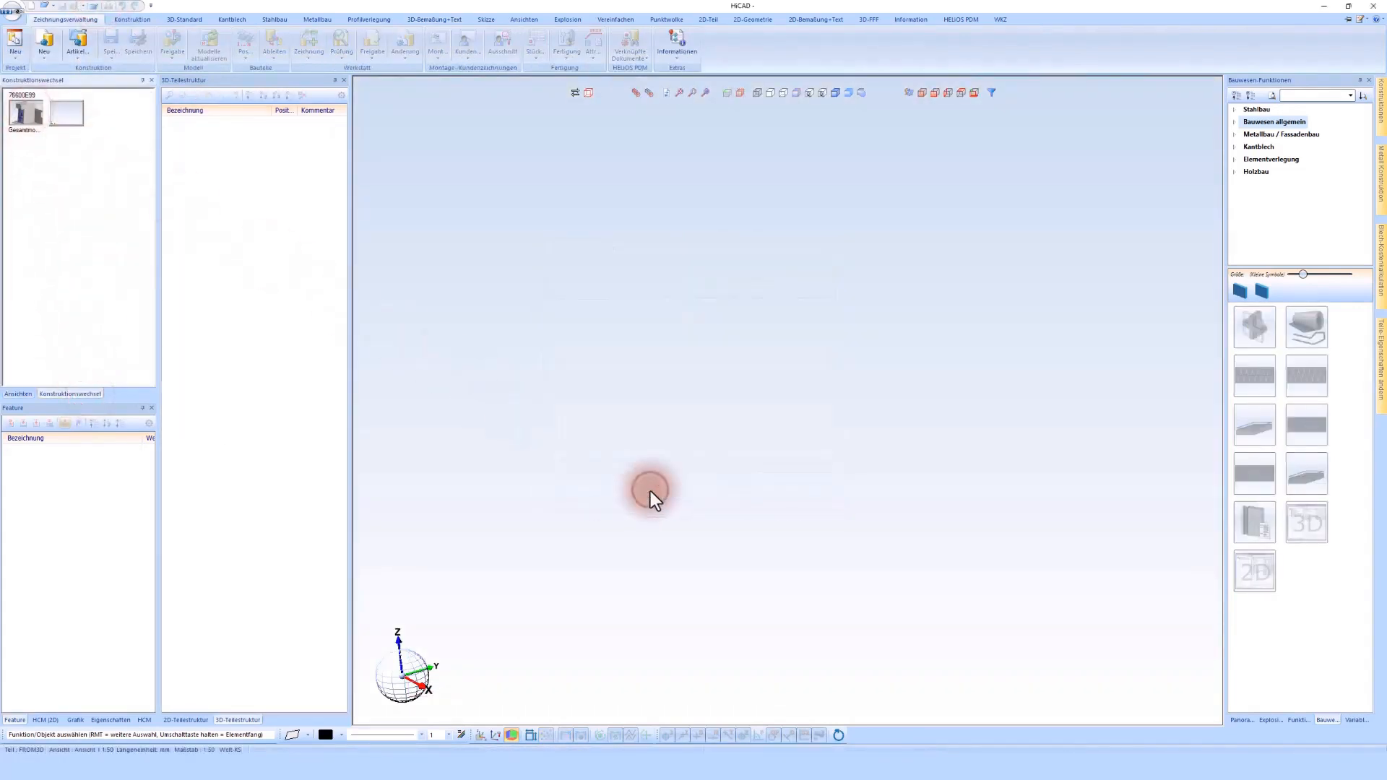
Step: Examine the floor connection sheets and insulation at the base of the entrance facade in the overall model
{"action": "scroll", "coordinate": [742, 544], "scroll_direction": "up", "scroll_amount": 10}
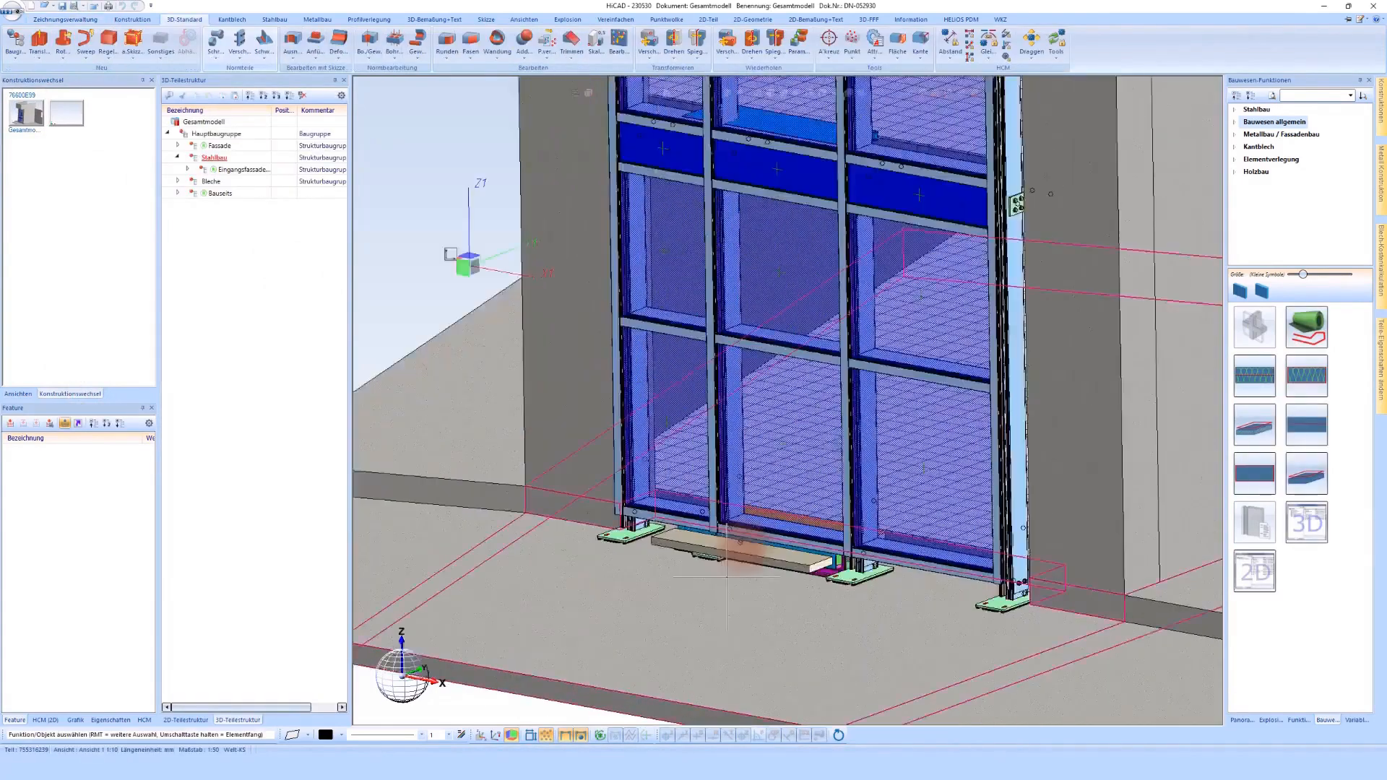
{"action": "middle_click_drag", "start_coordinate": [743, 546], "coordinate": [744, 547]}
{"action": "scroll", "coordinate": [584, 516], "scroll_direction": "up", "scroll_amount": 3}
{"action": "scroll", "coordinate": [584, 516], "scroll_direction": "up", "scroll_amount": 1}
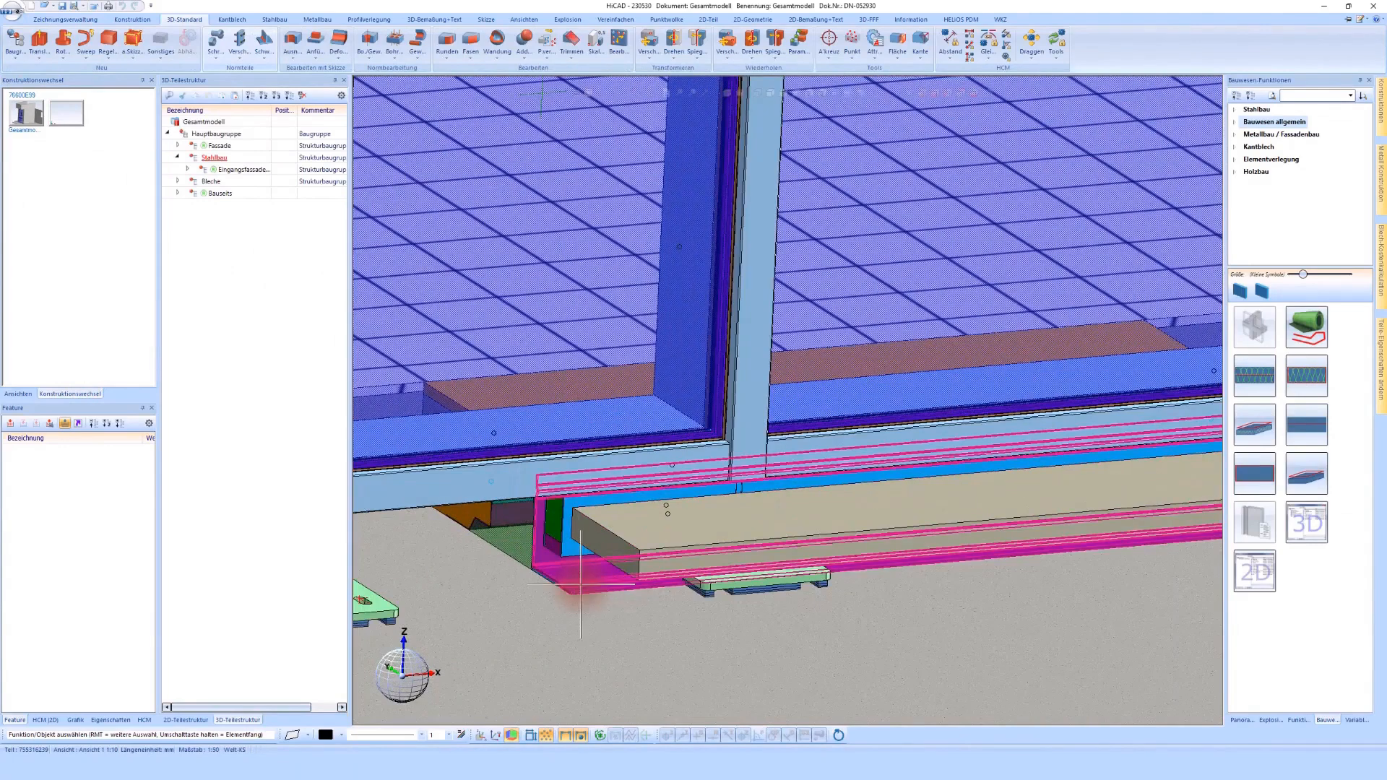
{"action": "scroll", "coordinate": [581, 585], "scroll_direction": "down", "scroll_amount": 1}
{"action": "scroll", "coordinate": [581, 586], "scroll_direction": "down", "scroll_amount": 4}
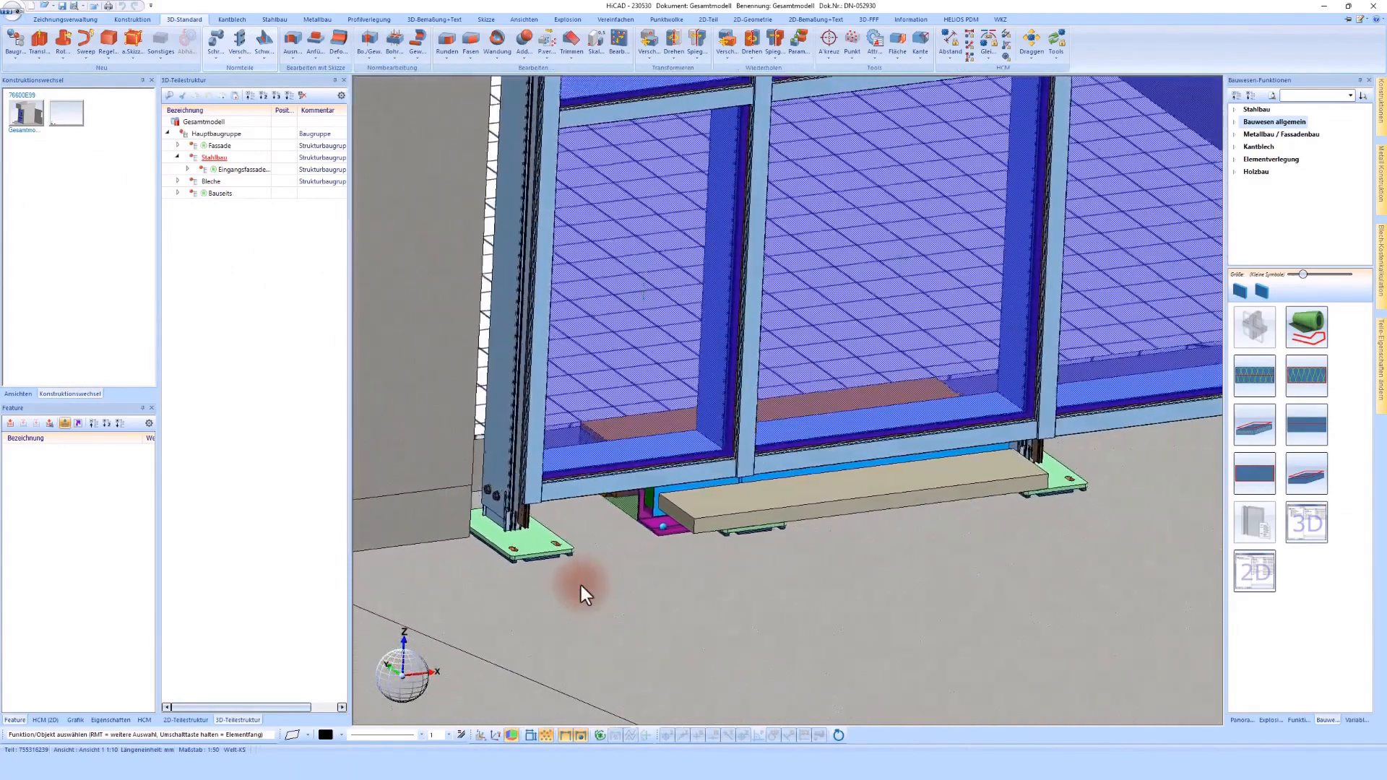
{"action": "middle_click_drag", "start_coordinate": [539, 538], "coordinate": [558, 501]}
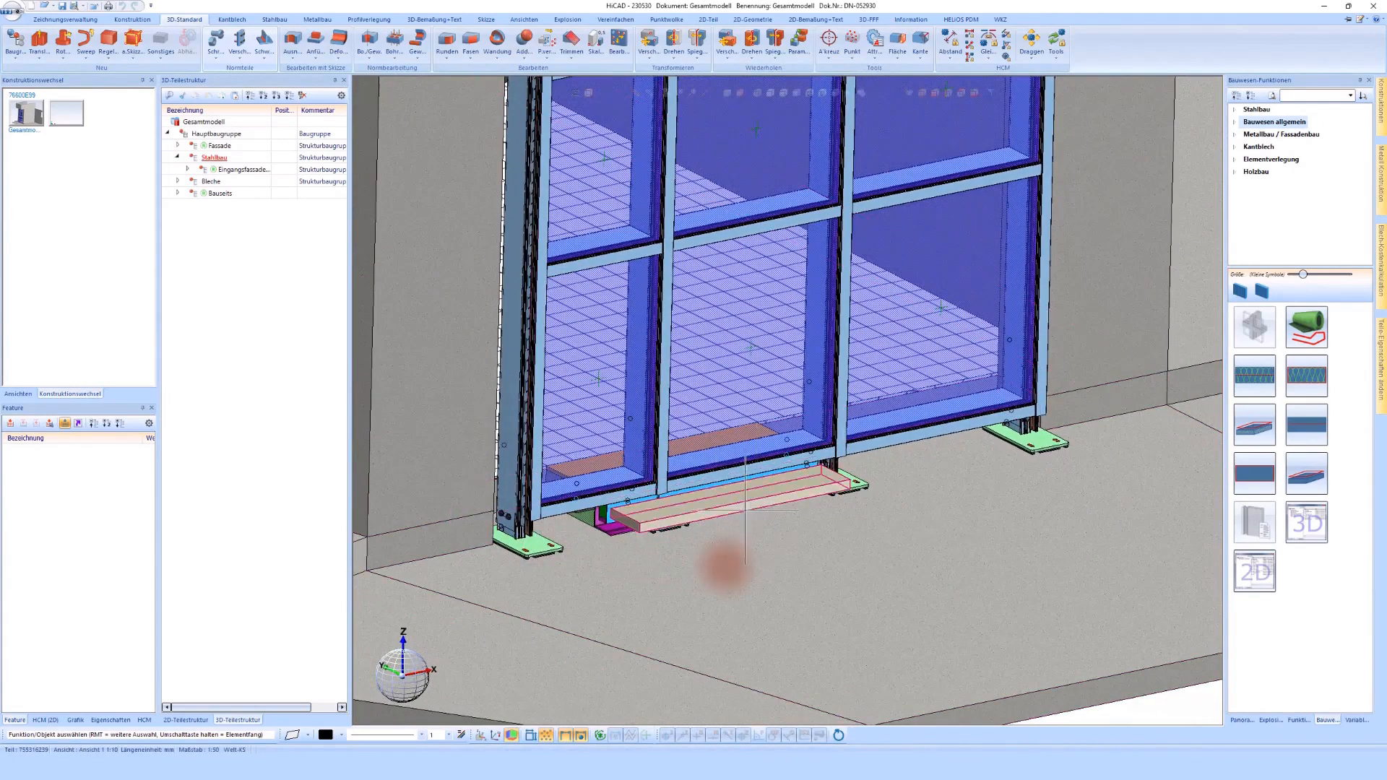
{"action": "middle_click_drag", "start_coordinate": [695, 580], "coordinate": [694, 578]}
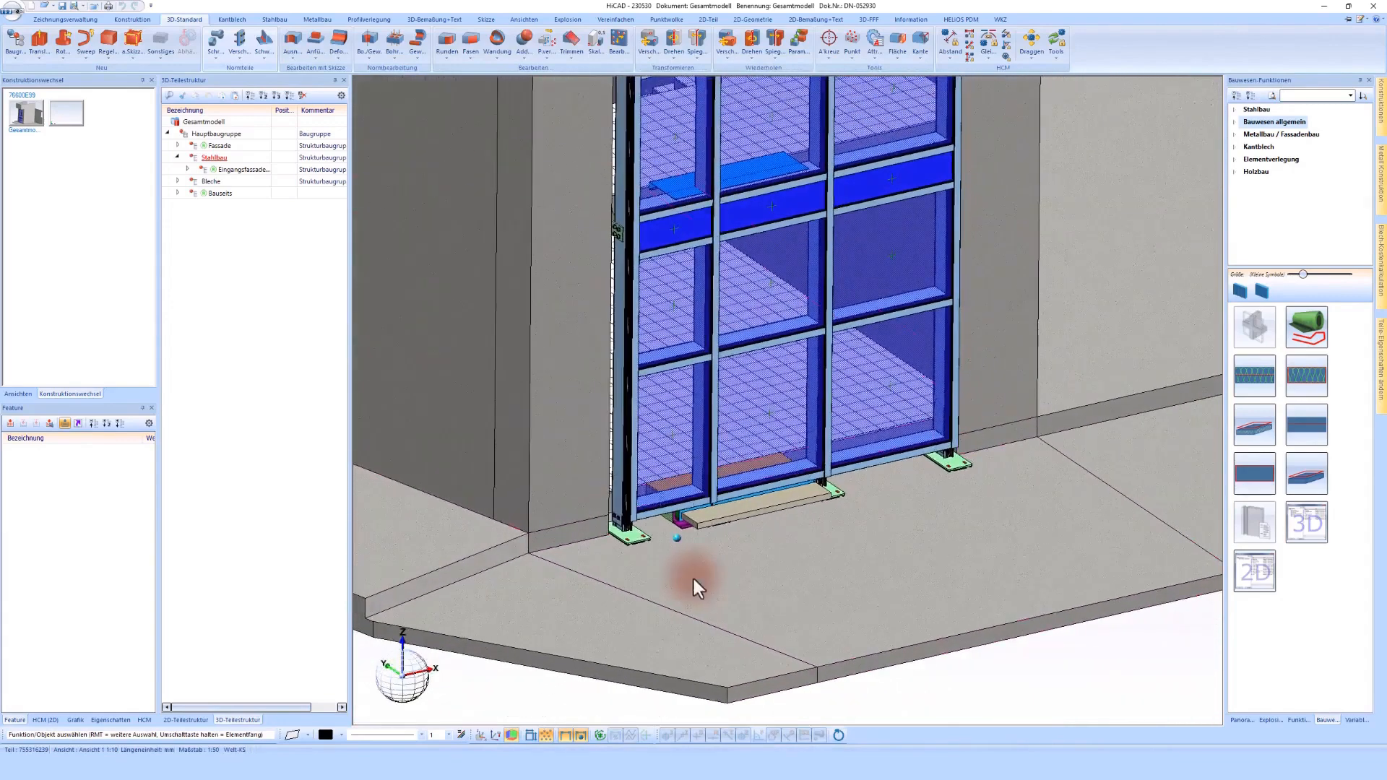
{"action": "scroll", "coordinate": [715, 517], "scroll_direction": "up", "scroll_amount": 5}
{"action": "middle_click_drag", "start_coordinate": [728, 521], "coordinate": [722, 532]}
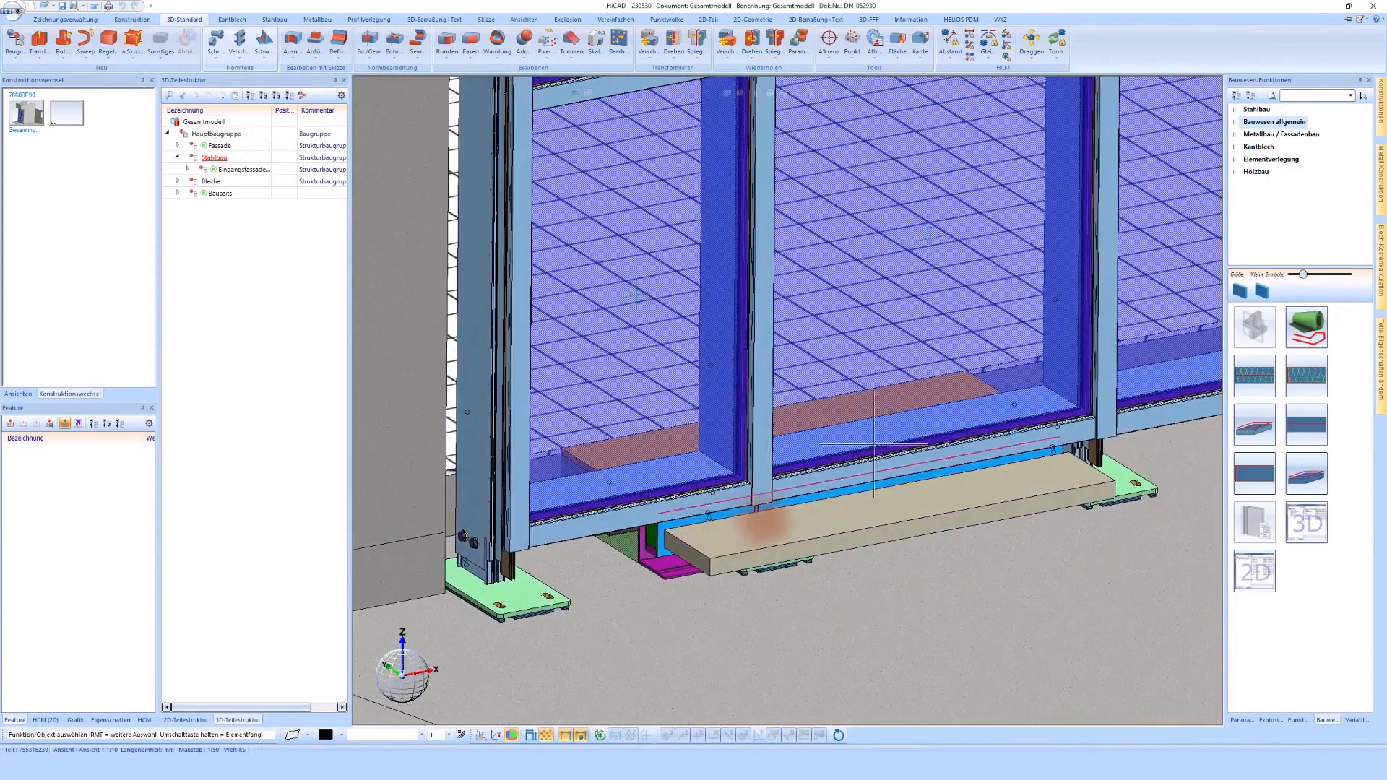